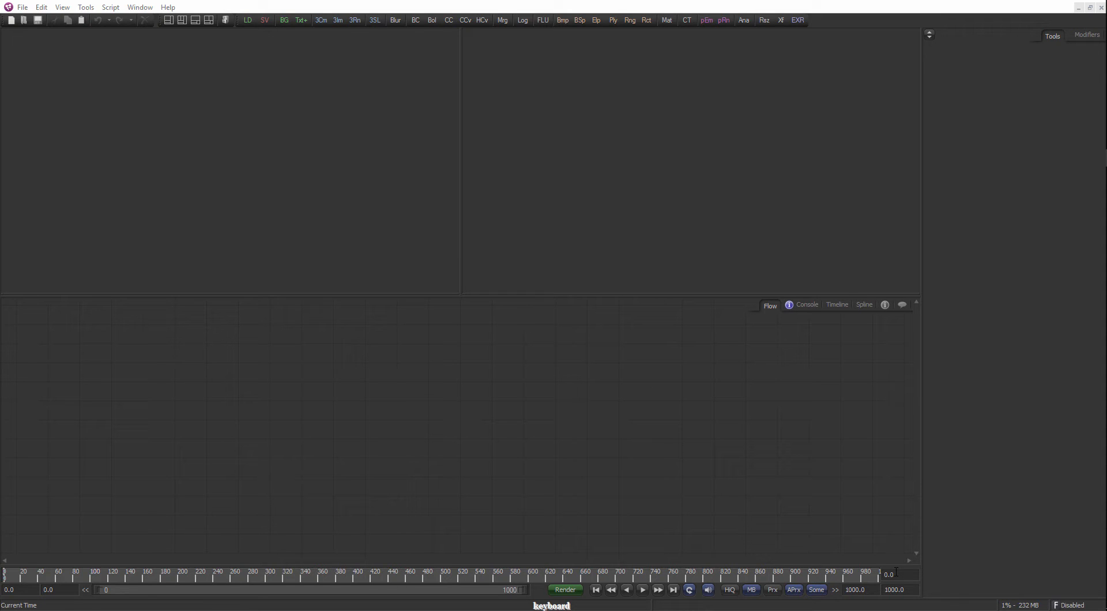
Adjust the divider between the two viewers and the flow area, and widen the tool controls area.
{"action": "left_click", "coordinate": [469, 344]}
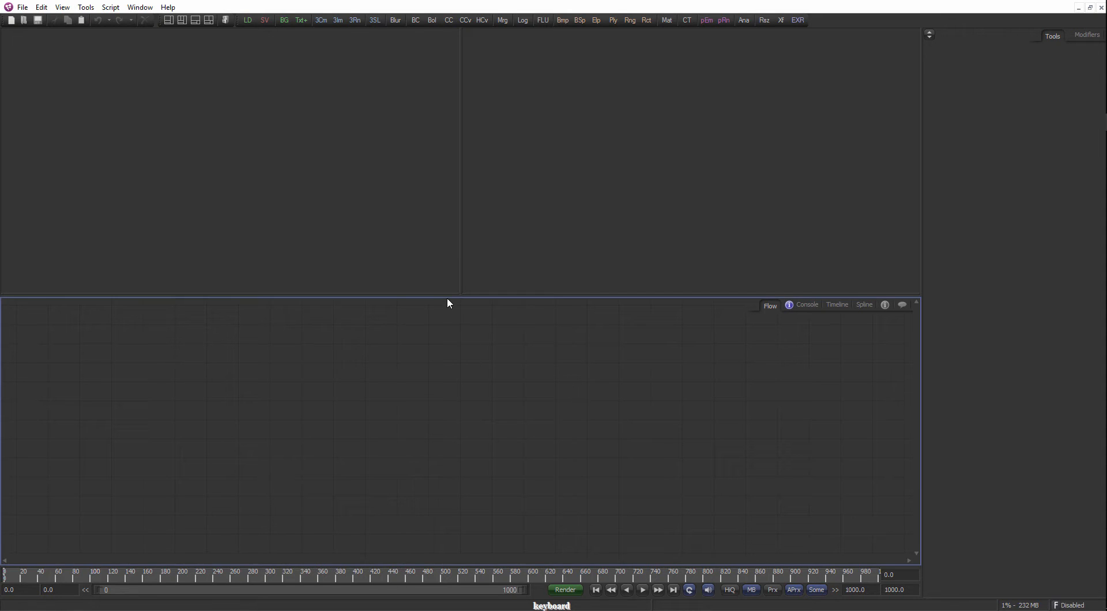
{"action": "mouse_move", "coordinate": [448, 301]}
{"action": "left_mouse_down"}
{"action": "mouse_move", "coordinate": [448, 318]}
{"action": "mouse_move", "coordinate": [469, 312]}
{"action": "mouse_move", "coordinate": [458, 297]}
{"action": "left_mouse_up"}
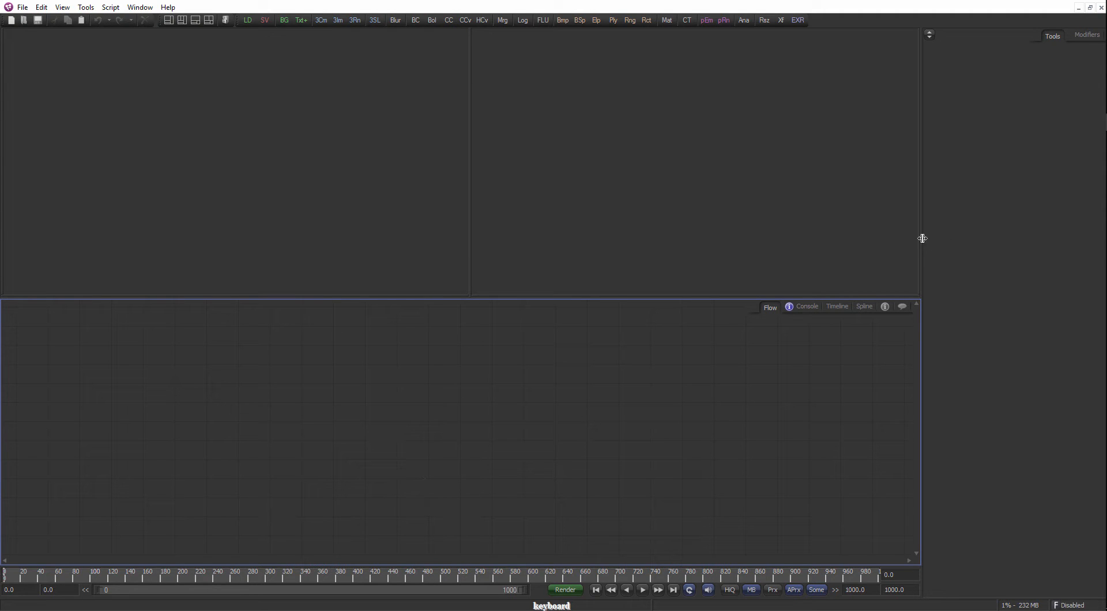
{"action": "left_click_drag", "start_coordinate": [923, 238], "coordinate": [894, 240]}
View the Console and the Timeline, and return to the Flow view.
{"action": "left_click", "coordinate": [782, 306]}
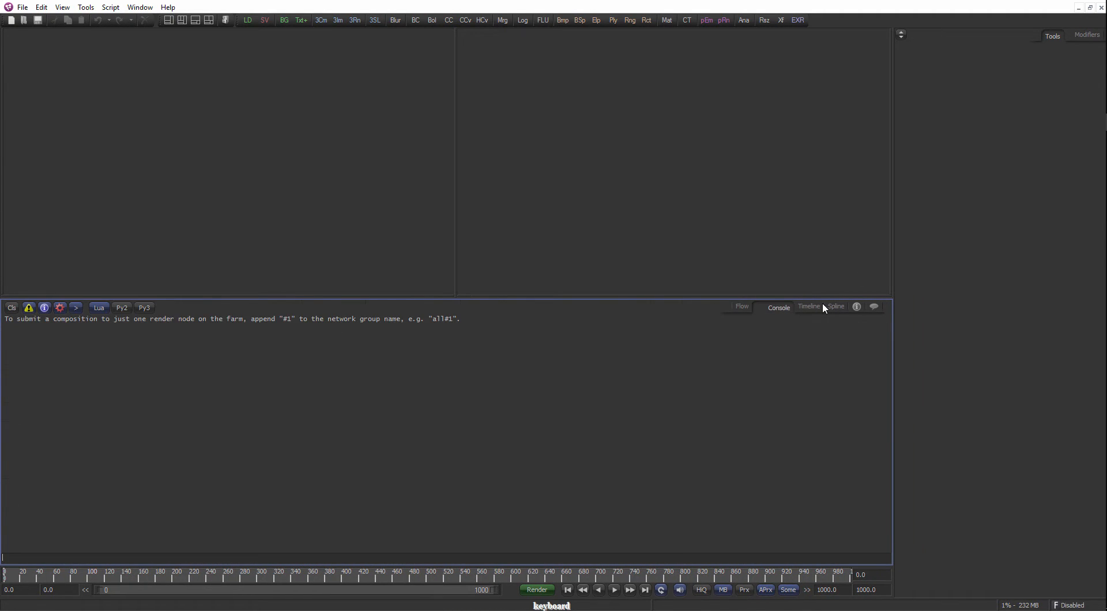
{"action": "left_click", "coordinate": [814, 307]}
{"action": "left_click", "coordinate": [743, 309]}
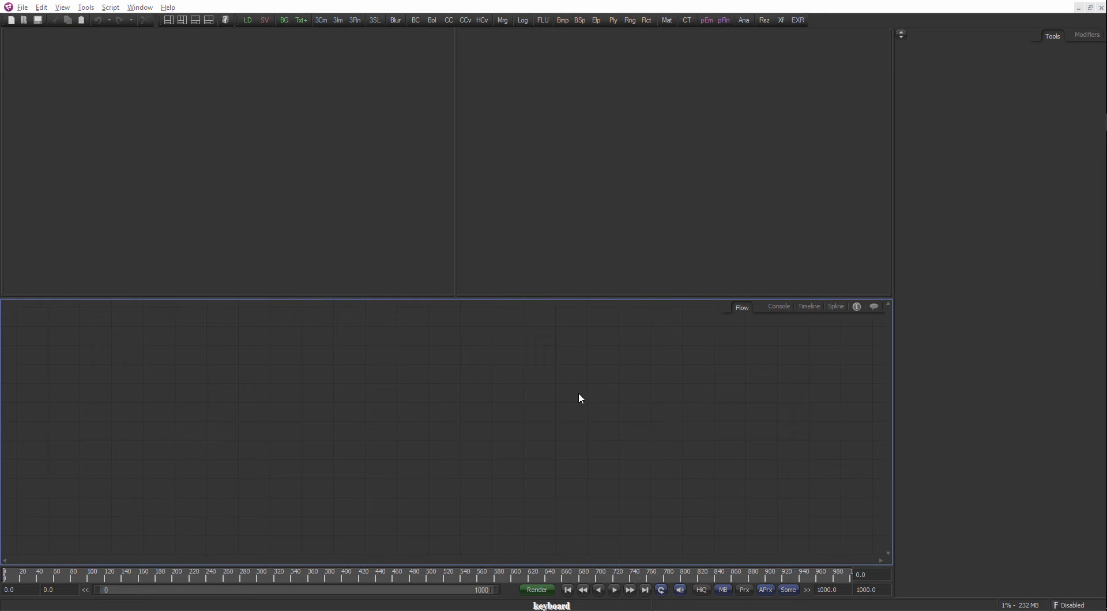
Switch to the Fusion 8 product page in the browser and read through its introduction down to the Public Beta section.
{"action": "key", "text": "alt+Tab"}
{"action": "key", "text": "Tab"}
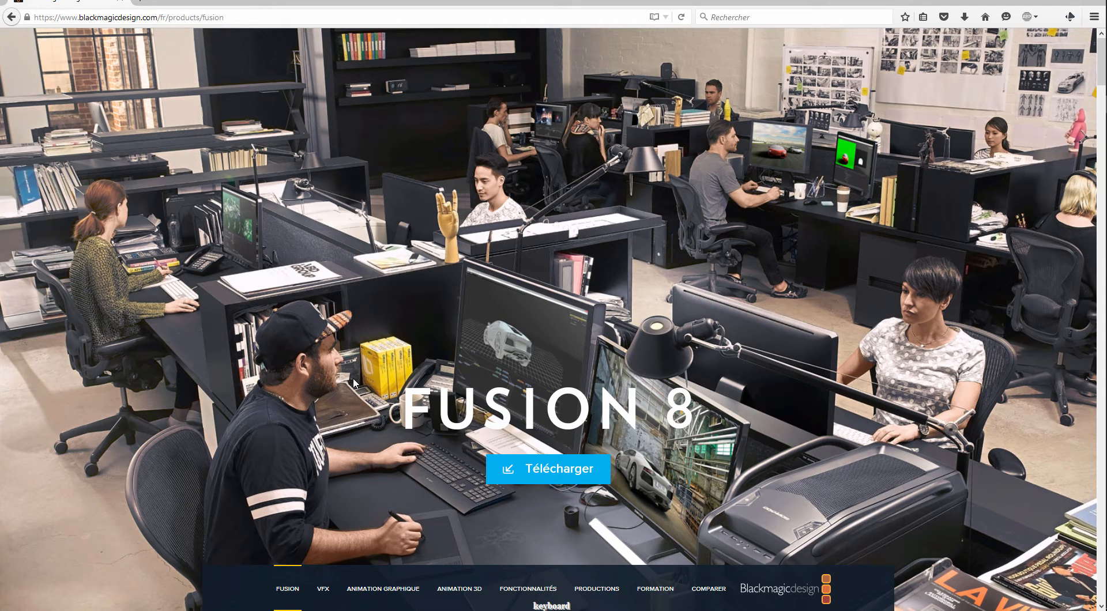
{"action": "scroll", "coordinate": [368, 403], "scroll_direction": "down", "scroll_amount": 3}
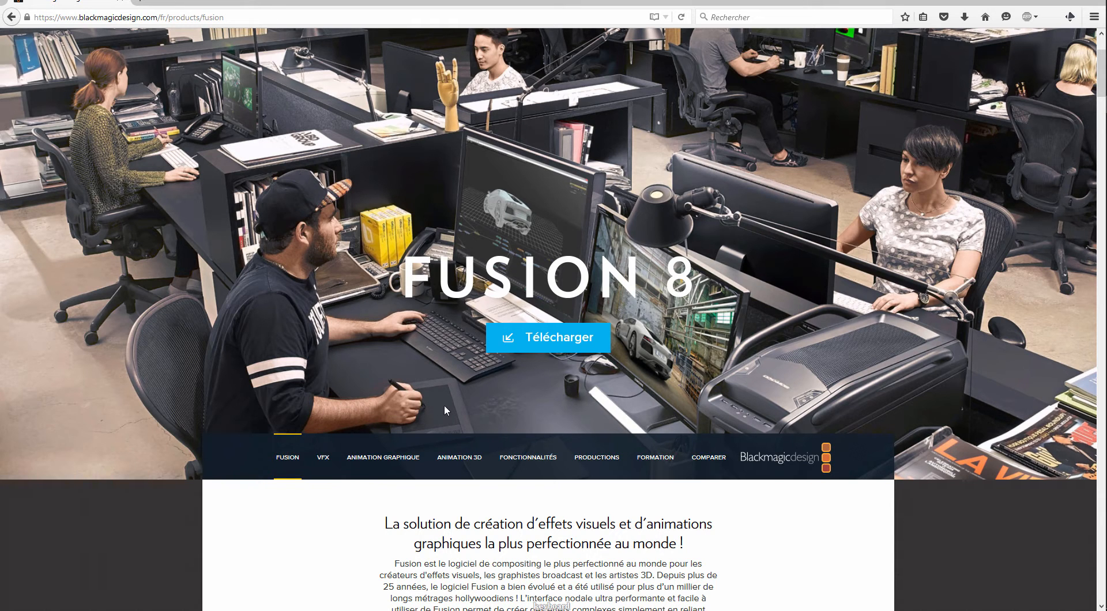
{"action": "scroll", "coordinate": [446, 410], "scroll_direction": "down", "scroll_amount": 2}
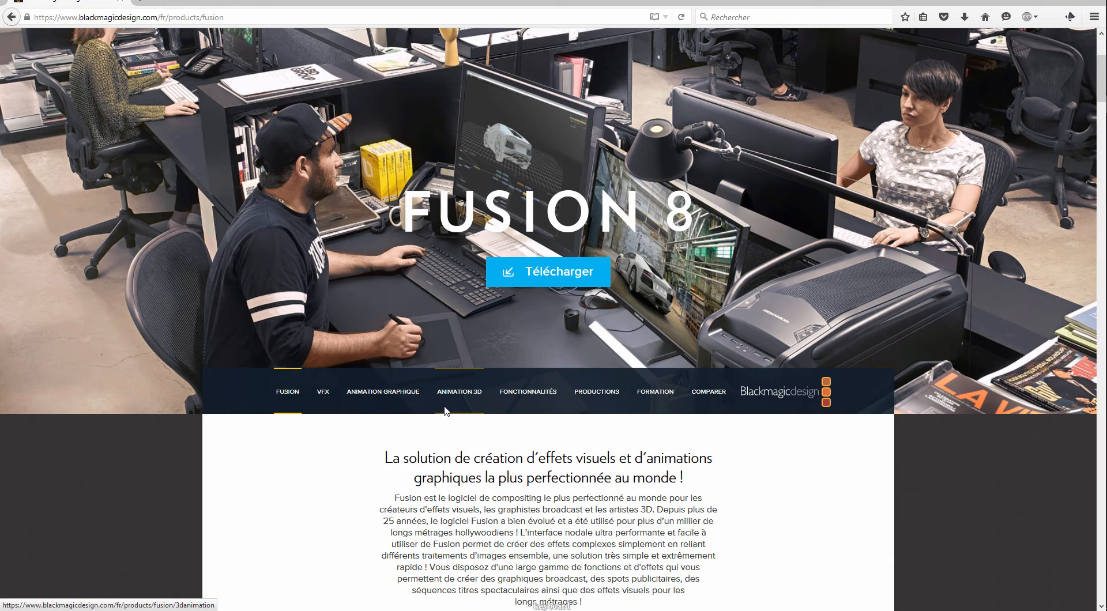
{"action": "scroll", "coordinate": [530, 438], "scroll_direction": "down", "scroll_amount": 4}
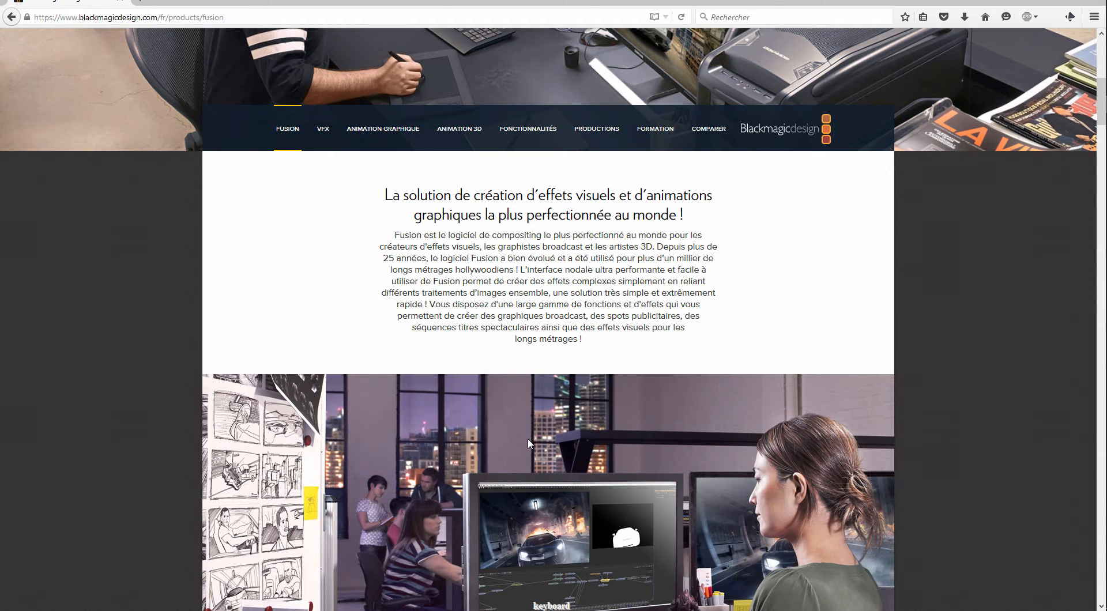
{"action": "scroll", "coordinate": [528, 444], "scroll_direction": "down", "scroll_amount": 7}
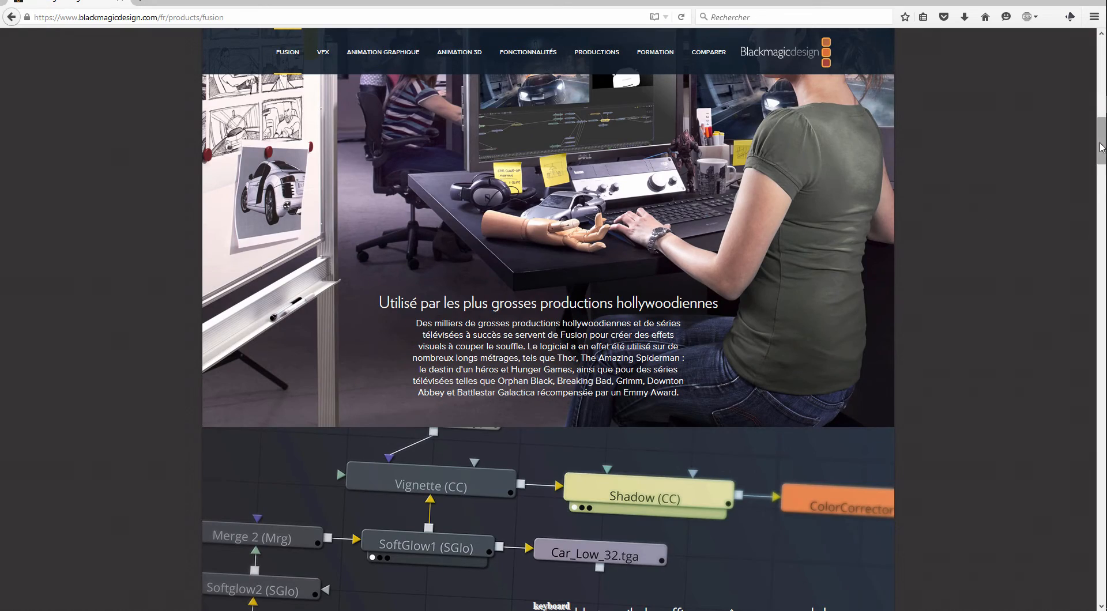
{"action": "left_click_drag", "start_coordinate": [1101, 141], "coordinate": [1073, 556]}
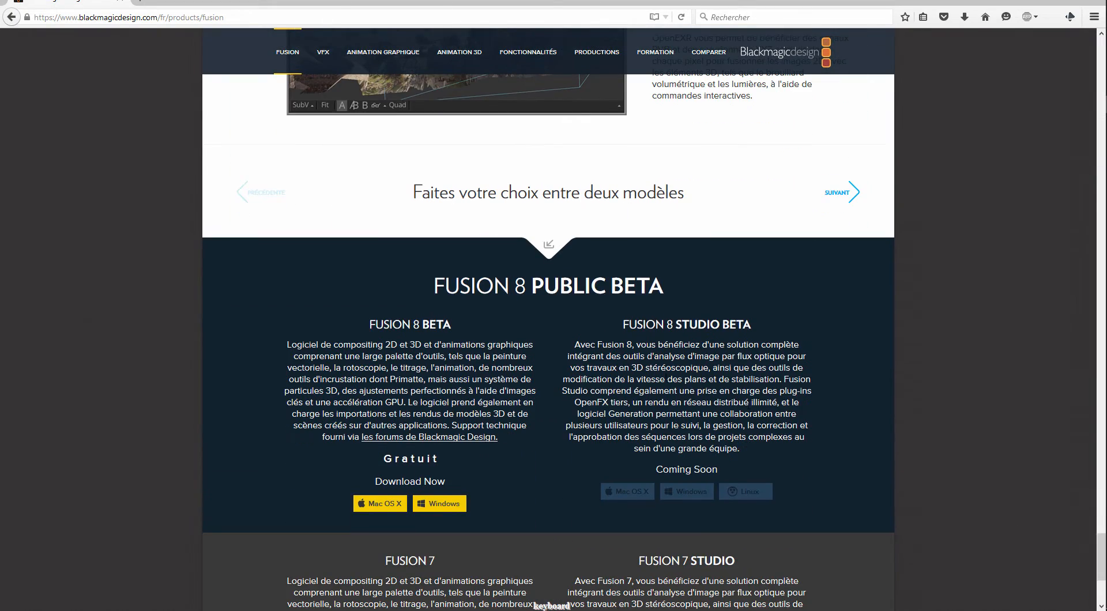
Examine the feature sections on deep pixel compositing, optical flow, 3D import and particles, and return to Fusion.
{"action": "scroll", "coordinate": [632, 383], "scroll_direction": "up", "scroll_amount": 5}
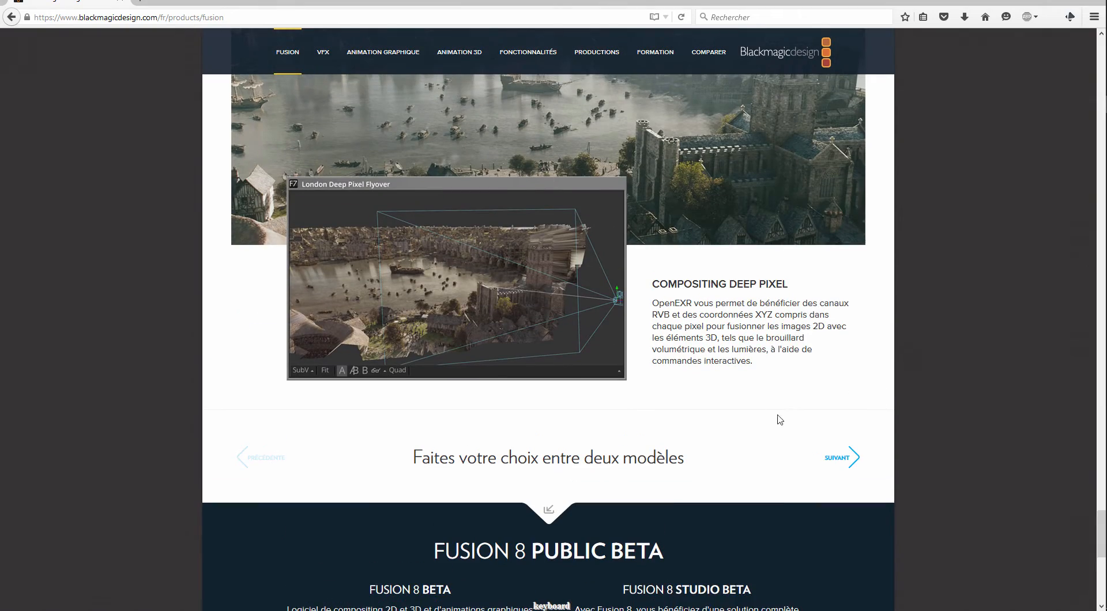
{"action": "scroll", "coordinate": [922, 417], "scroll_direction": "up", "scroll_amount": 1}
{"action": "scroll", "coordinate": [983, 413], "scroll_direction": "up", "scroll_amount": 3}
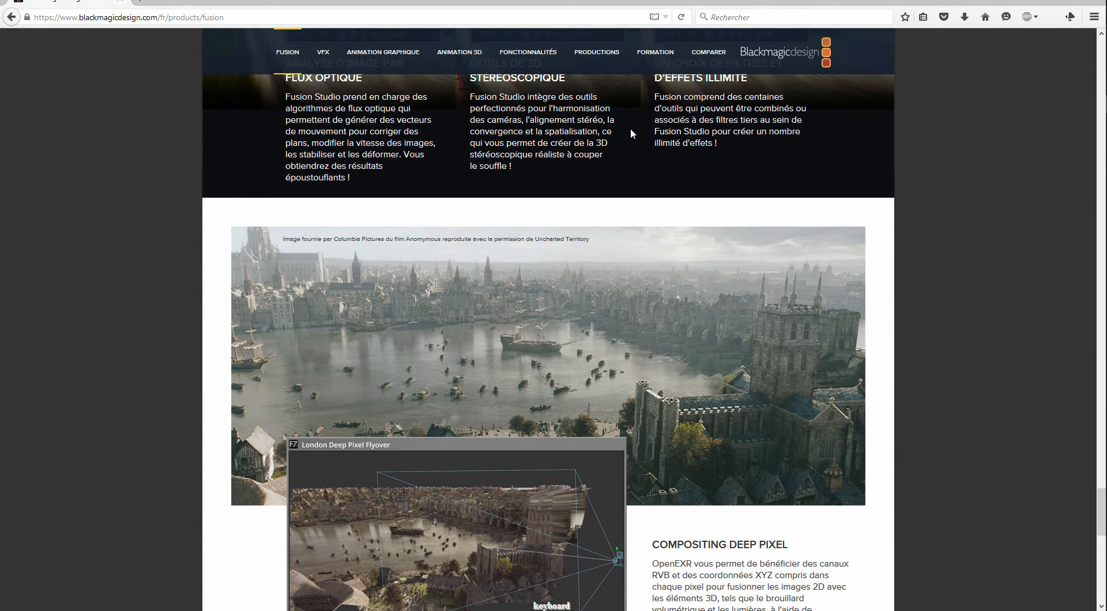
{"action": "scroll", "coordinate": [879, 429], "scroll_direction": "up", "scroll_amount": 4}
{"action": "scroll", "coordinate": [880, 428], "scroll_direction": "up", "scroll_amount": 2}
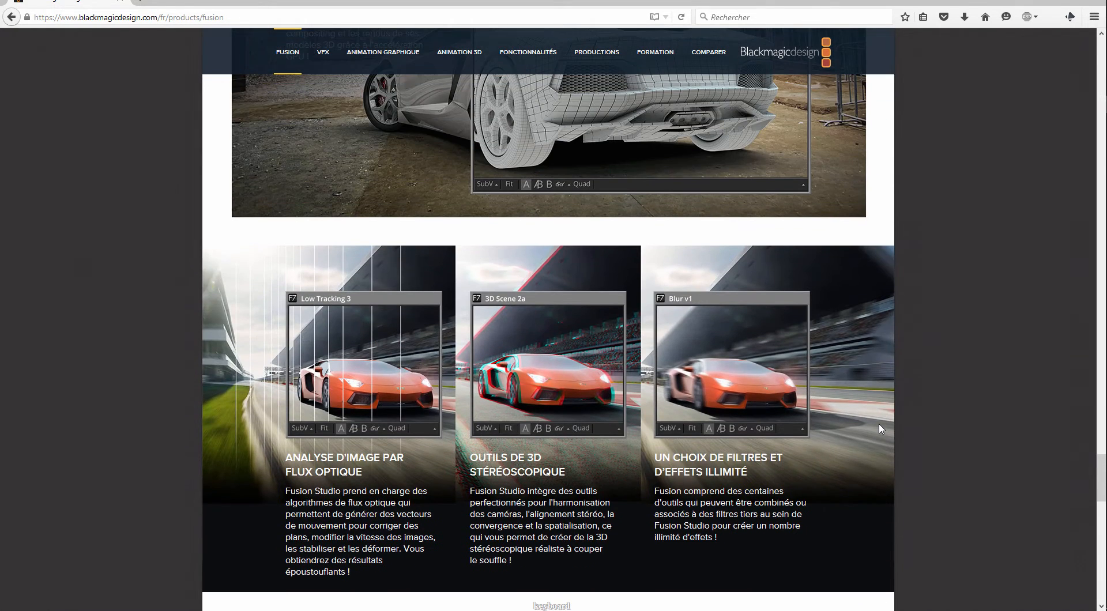
{"action": "scroll", "coordinate": [880, 429], "scroll_direction": "up", "scroll_amount": 3}
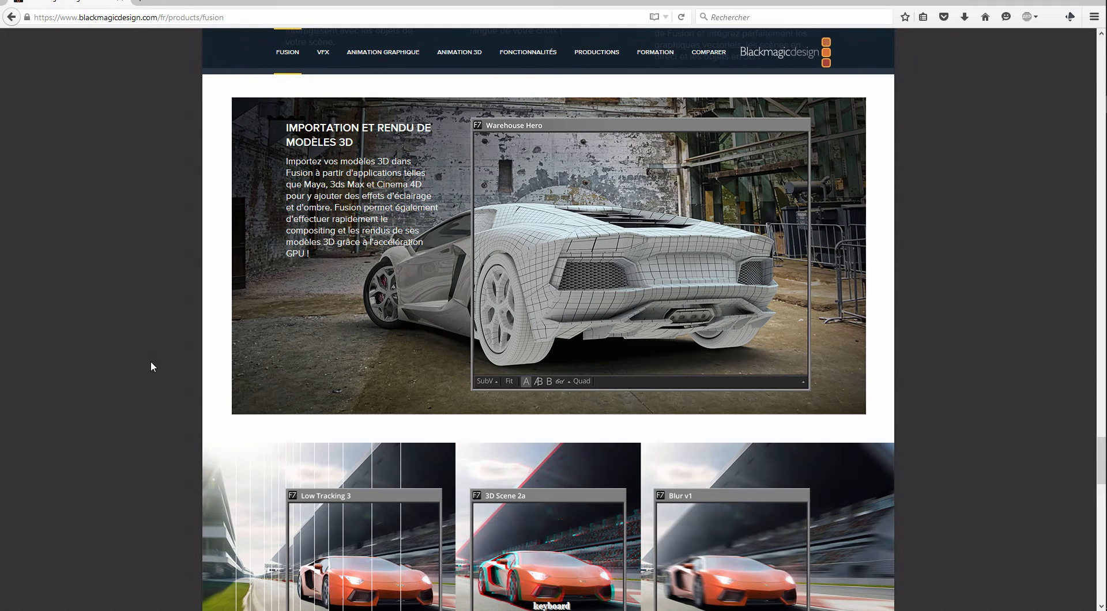
{"action": "scroll", "coordinate": [151, 362], "scroll_direction": "up", "scroll_amount": 8}
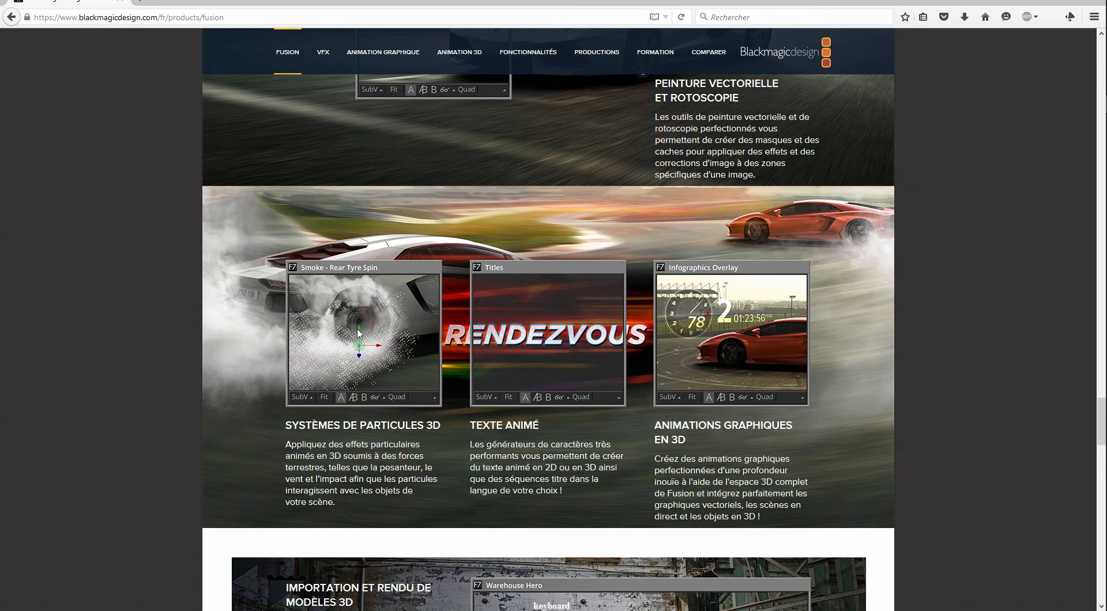
{"action": "left_click", "coordinate": [1088, 4]}
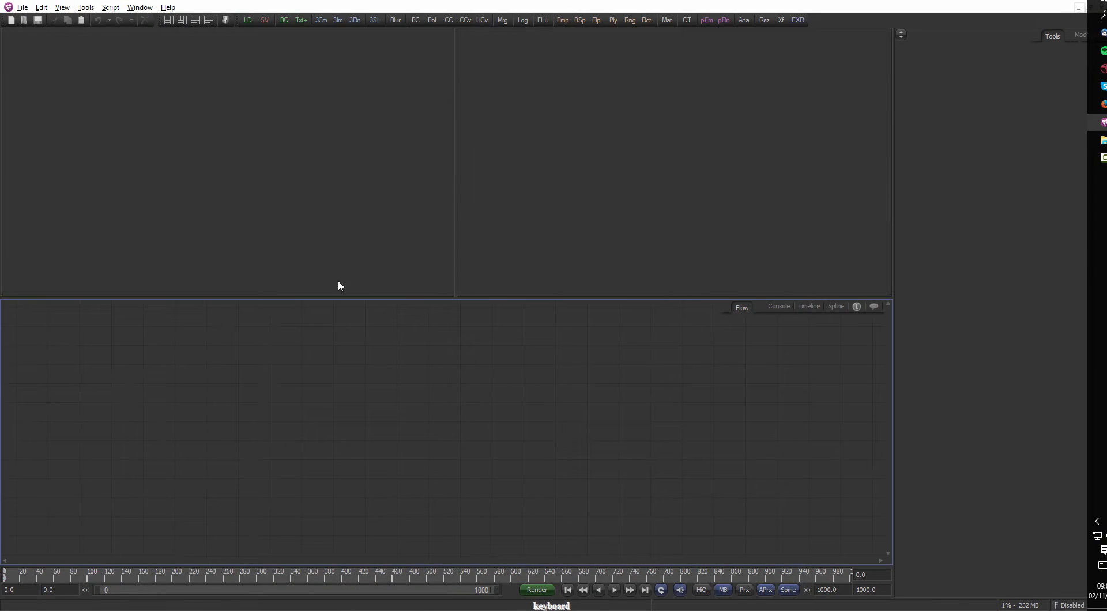
Load the sweet_layout view layout and widen its column with the tool controls and flow.
{"action": "mouse_move", "coordinate": [357, 301]}
{"action": "left_mouse_down"}
{"action": "mouse_move", "coordinate": [353, 291]}
{"action": "mouse_move", "coordinate": [353, 302]}
{"action": "left_mouse_up"}
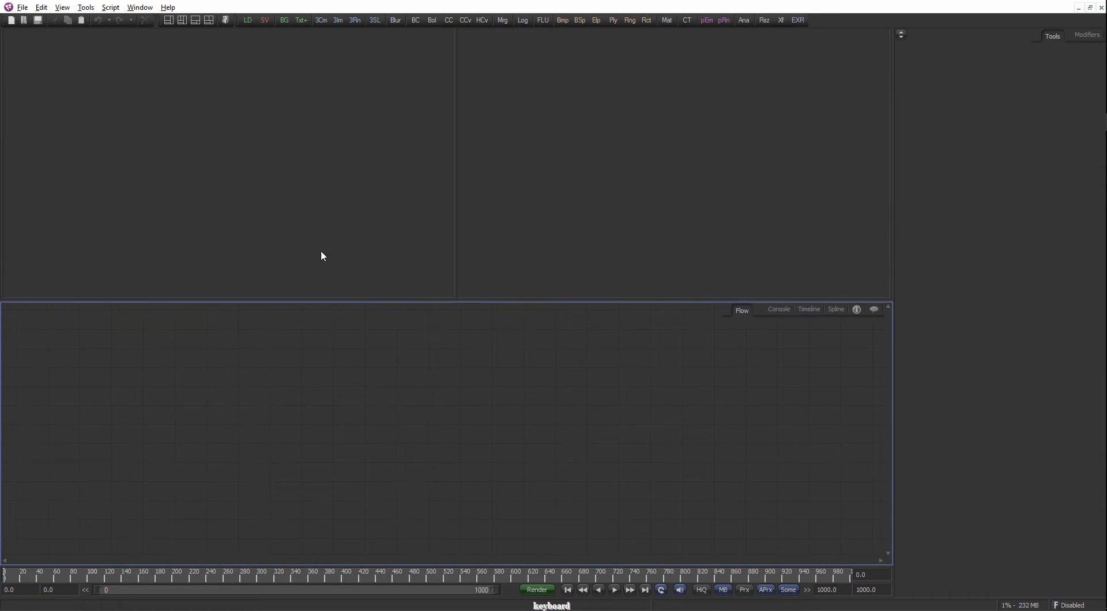
{"action": "left_click", "coordinate": [140, 8]}
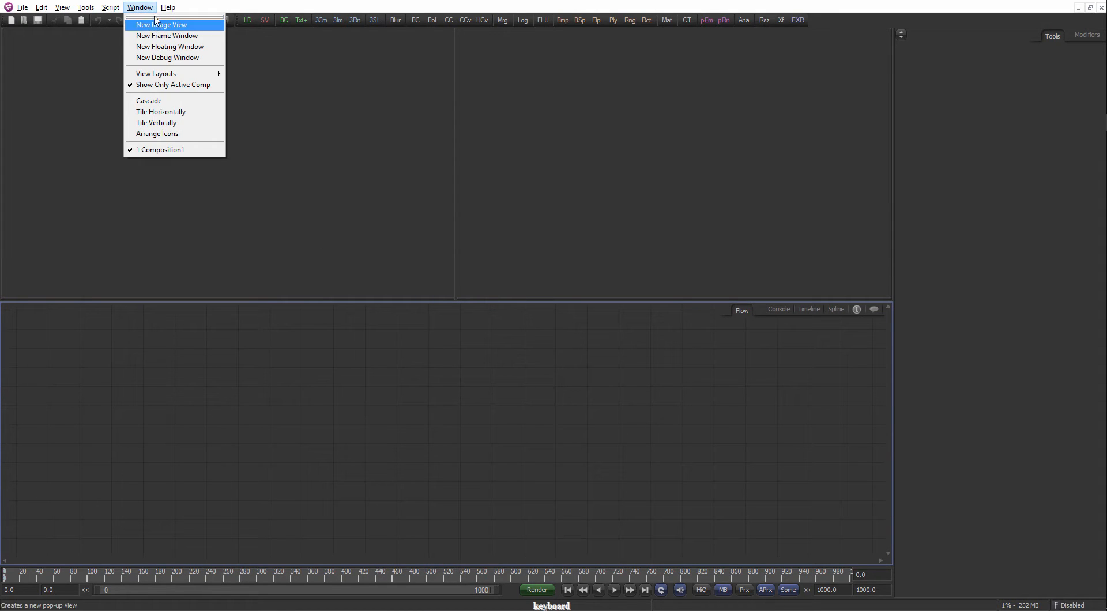
{"action": "mouse_move", "coordinate": [184, 77]}
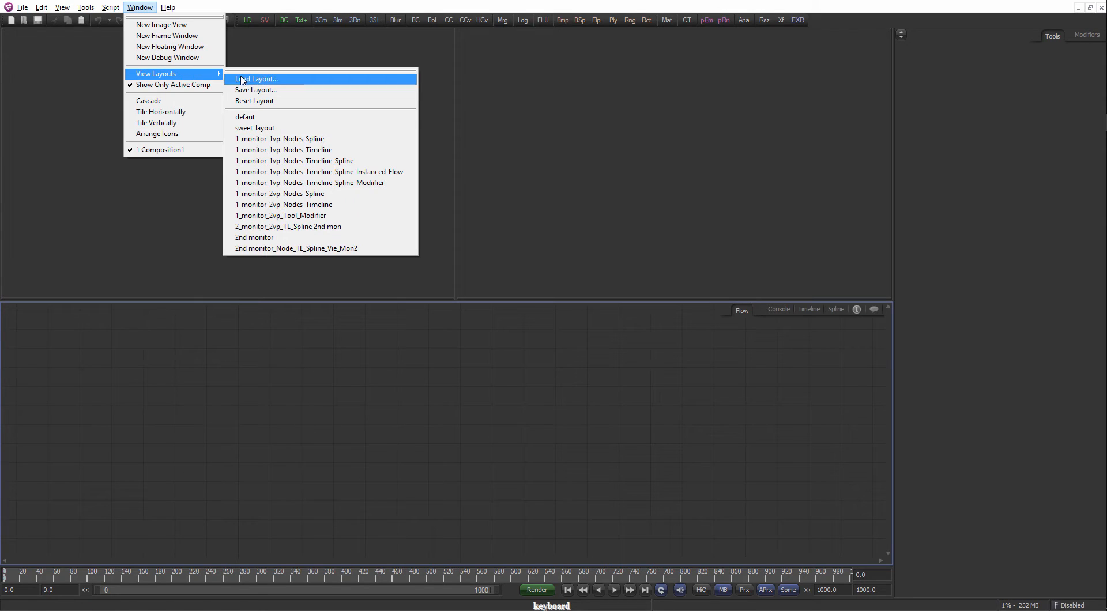
{"action": "left_click", "coordinate": [277, 131]}
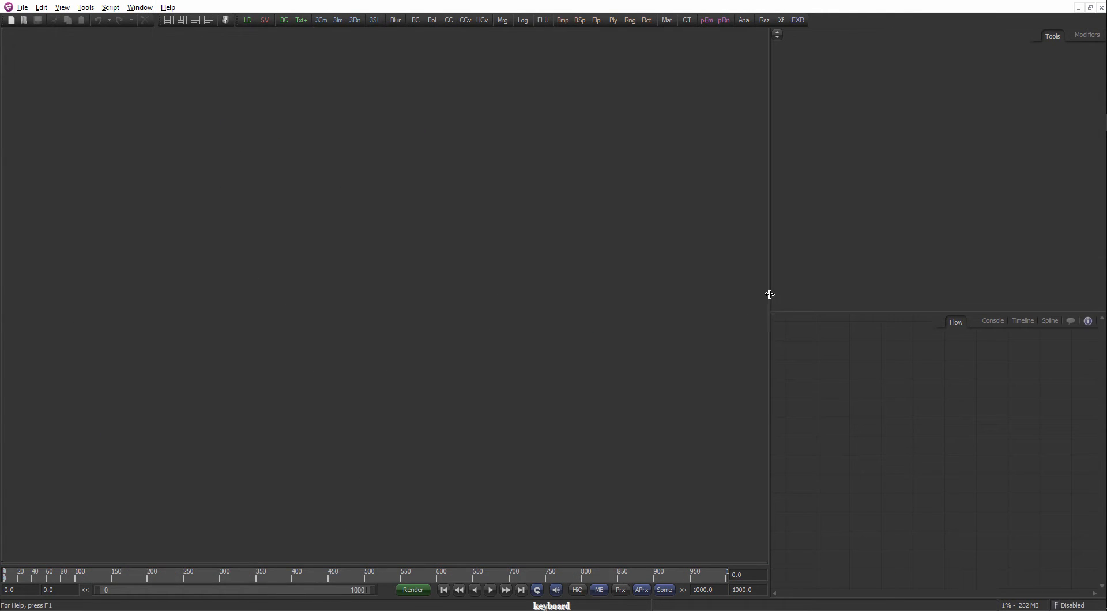
{"action": "left_click_drag", "start_coordinate": [770, 293], "coordinate": [552, 294]}
Load the defaut view layout and increase the height of the two viewers above the flow area.
{"action": "left_click", "coordinate": [132, 9]}
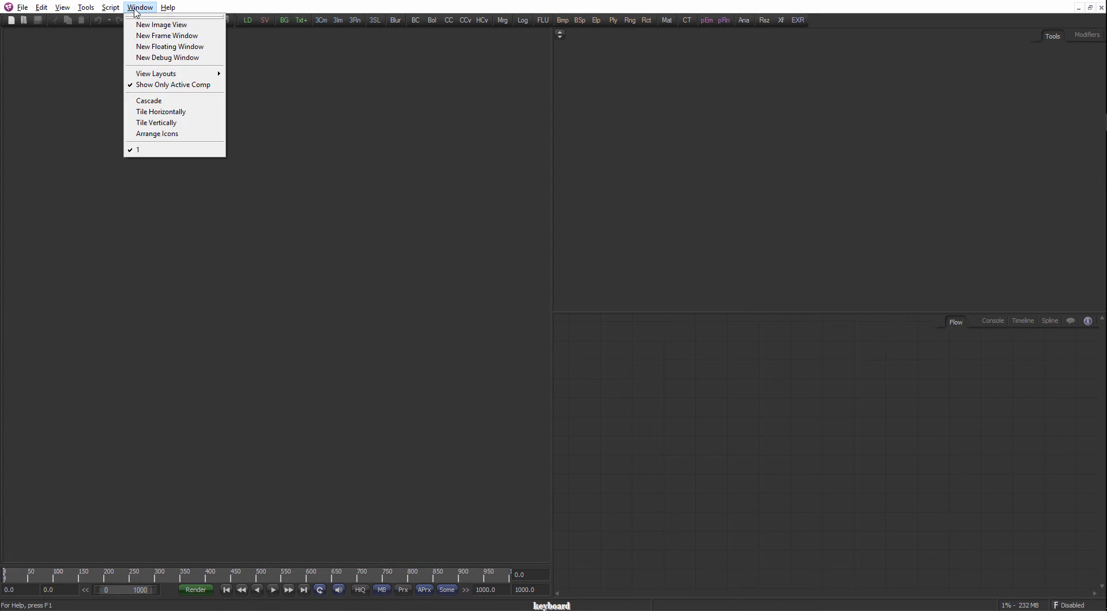
{"action": "mouse_move", "coordinate": [166, 76]}
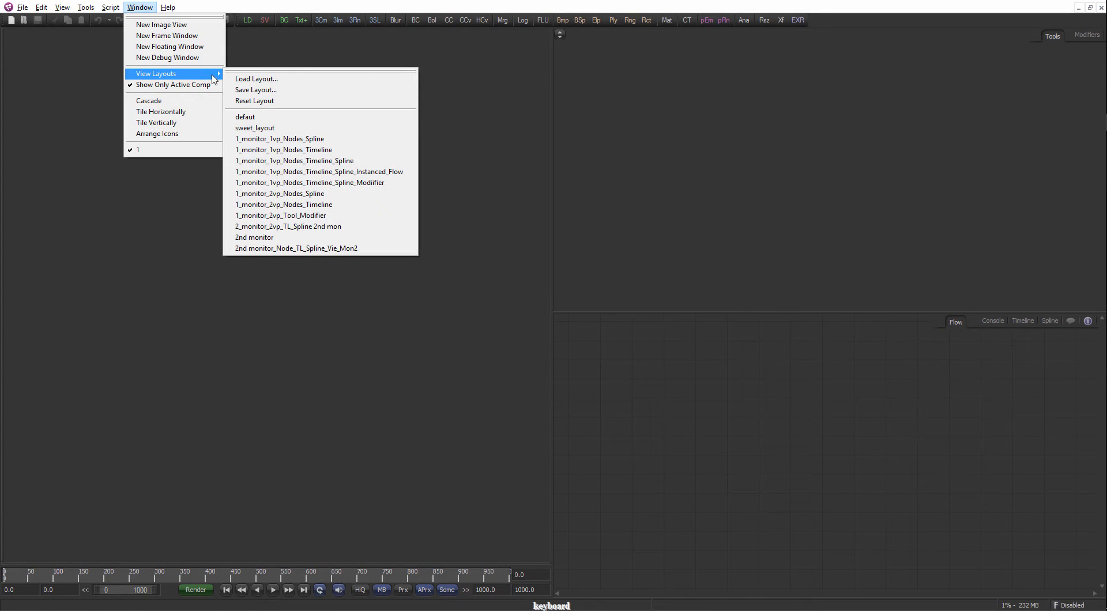
{"action": "left_click", "coordinate": [265, 117]}
{"action": "left_click_drag", "start_coordinate": [459, 265], "coordinate": [457, 358]}
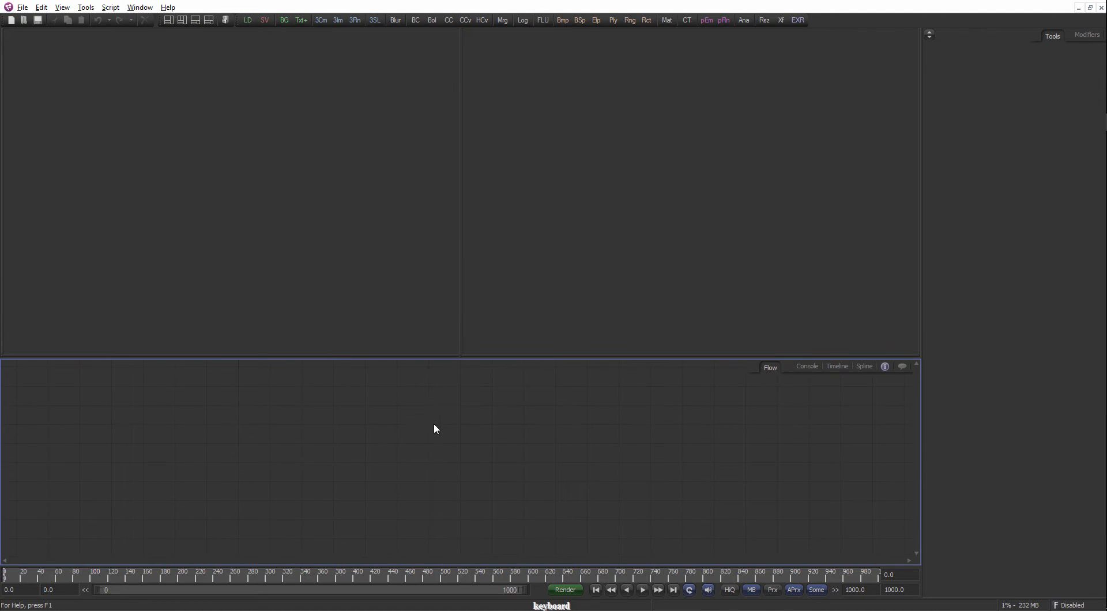
Examine the scripts available for the composition.
{"action": "left_click", "coordinate": [93, 11]}
{"action": "mouse_move", "coordinate": [115, 12]}
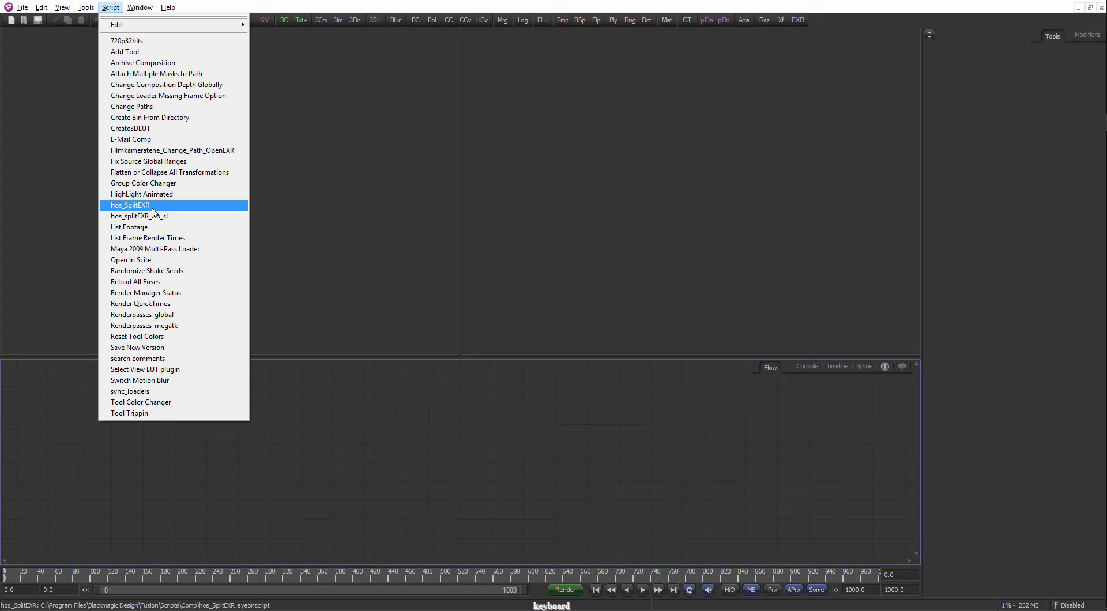
{"action": "left_click", "coordinate": [151, 208]}
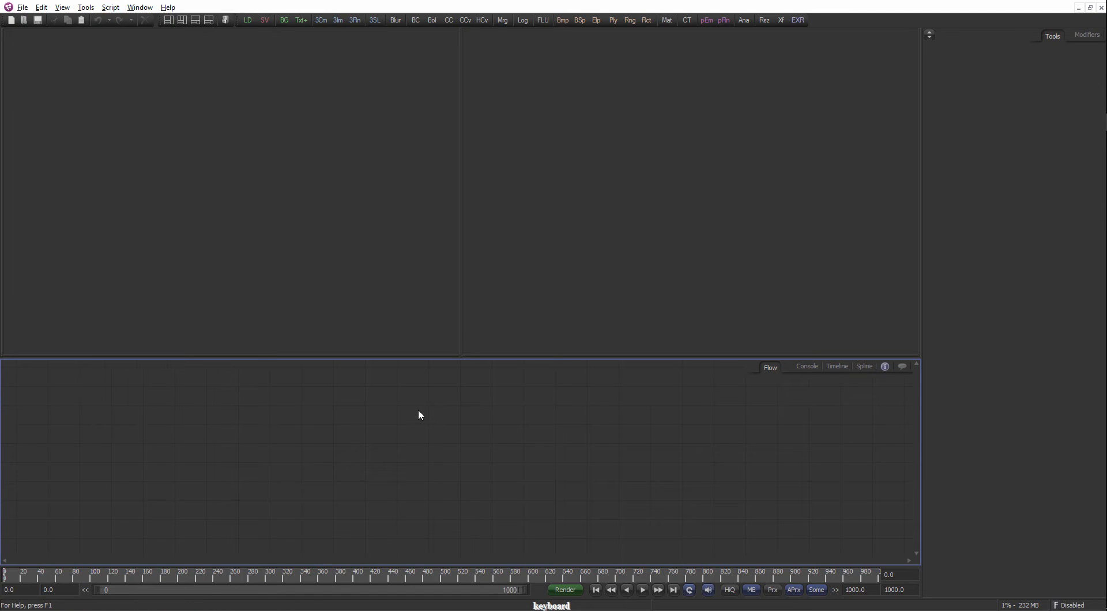
Resize the two viewers and the flow area, ending with viewers of about equal width.
{"action": "left_click_drag", "start_coordinate": [402, 358], "coordinate": [455, 344]}
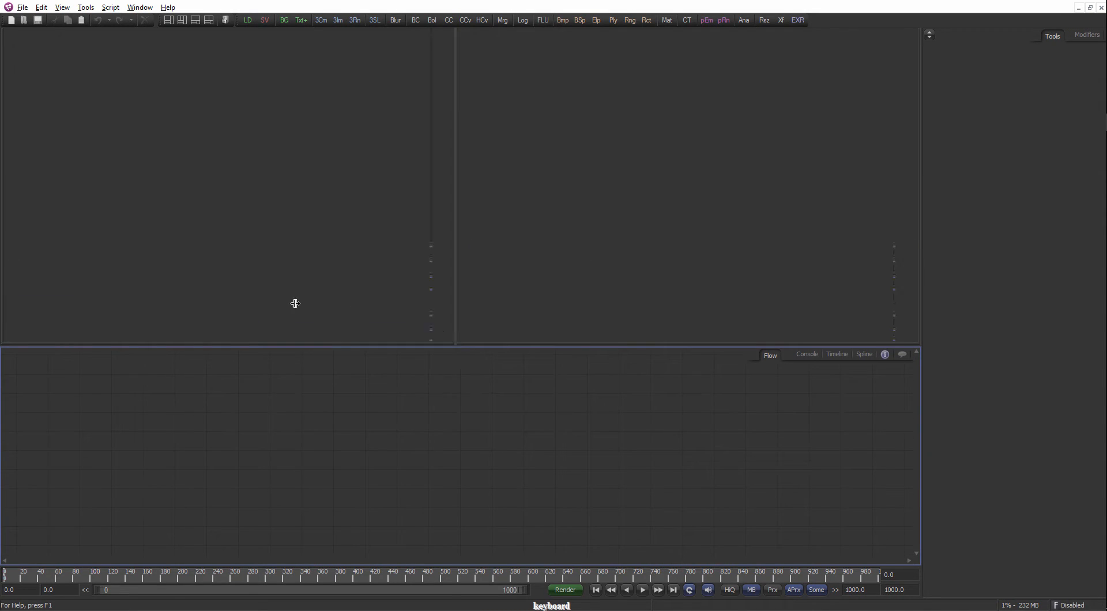
{"action": "left_click_drag", "start_coordinate": [295, 303], "coordinate": [131, 309]}
{"action": "left_click_drag", "start_coordinate": [271, 344], "coordinate": [279, 307]}
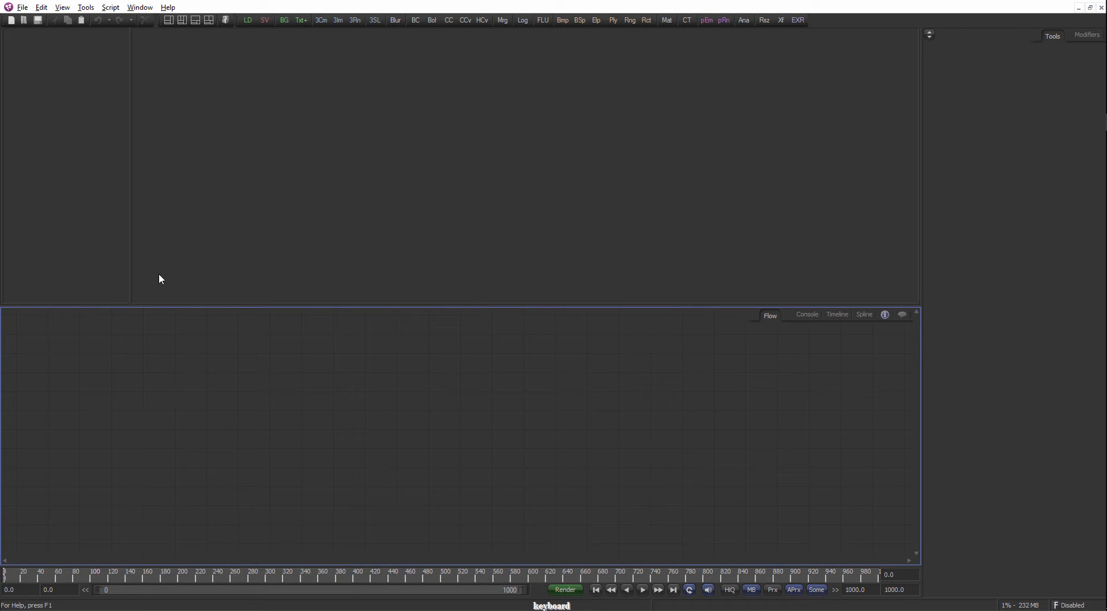
{"action": "left_click_drag", "start_coordinate": [130, 275], "coordinate": [453, 300]}
{"action": "left_click", "coordinate": [512, 275]}
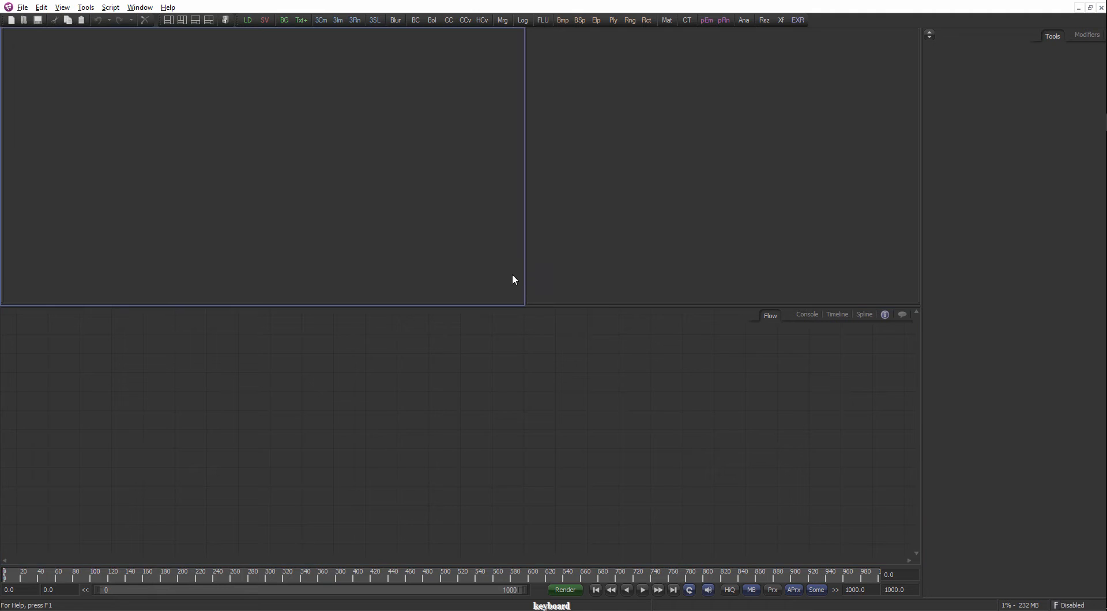
{"action": "left_click_drag", "start_coordinate": [523, 289], "coordinate": [465, 354]}
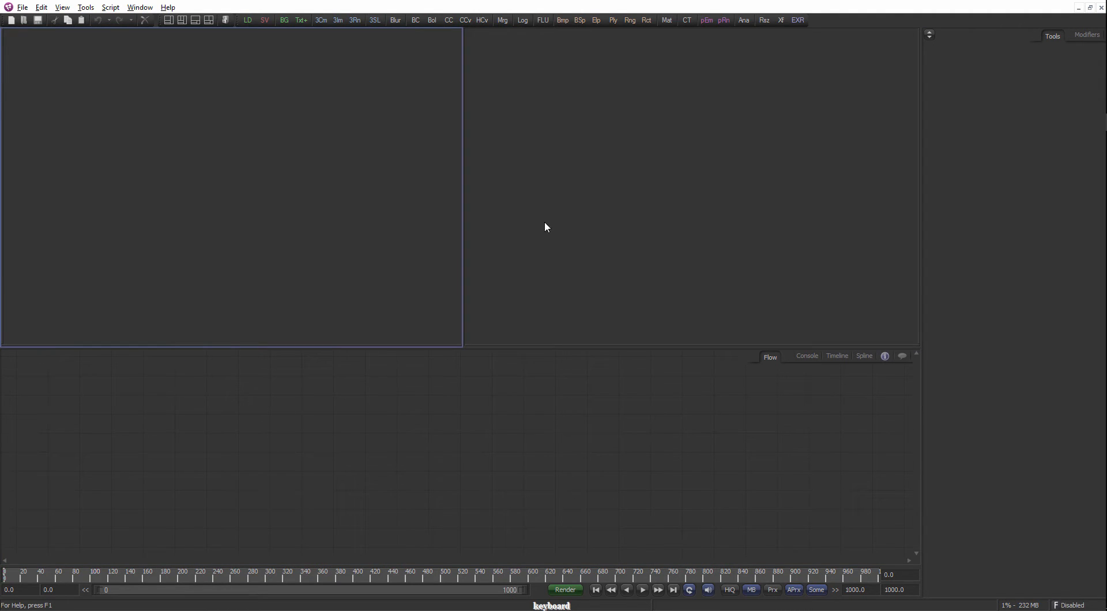
Widen the tool controls area beside the viewers and the flow.
{"action": "left_click", "coordinate": [496, 270]}
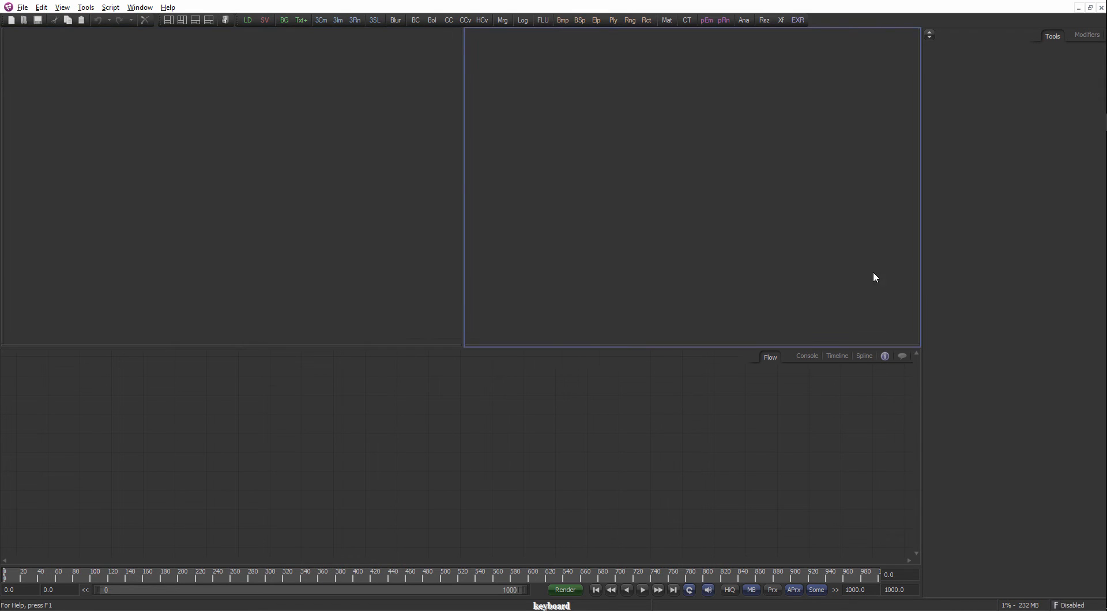
{"action": "left_click", "coordinate": [931, 272]}
{"action": "left_click_drag", "start_coordinate": [844, 280], "coordinate": [816, 286]}
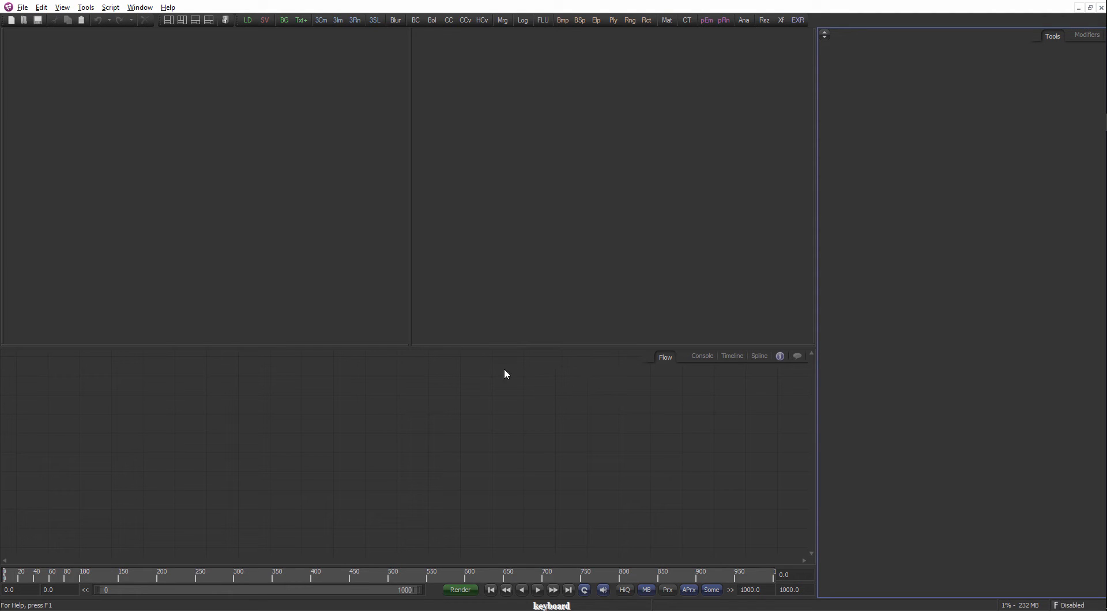
Add a Background tool to the empty flow, place it in the flow's left half, and slightly narrow the tool controls area.
{"action": "key", "text": "shift+space"}
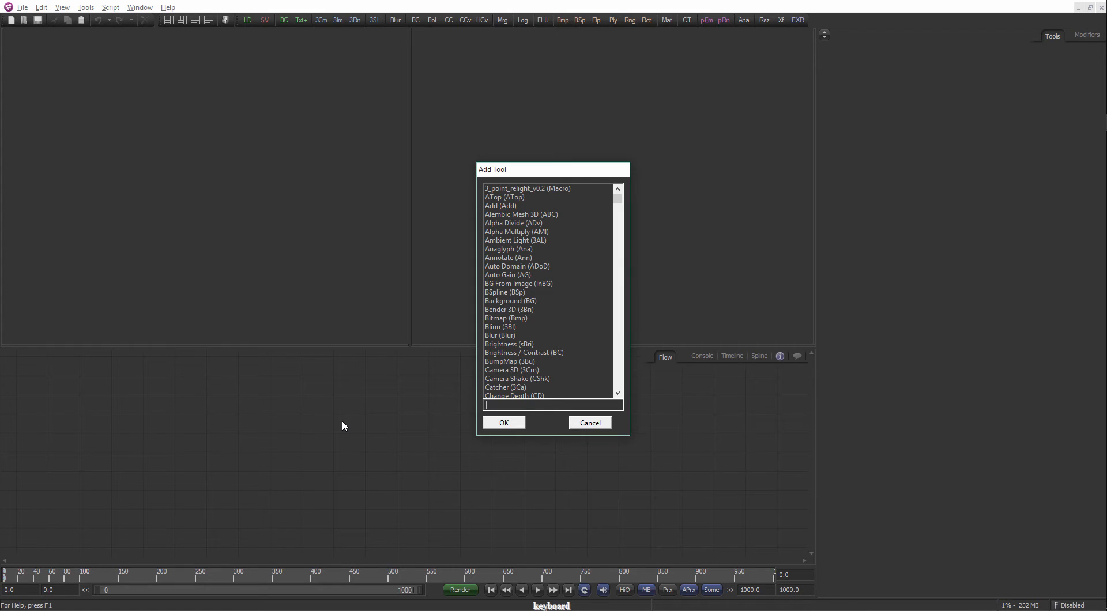
{"action": "type", "text": "bg"}
{"action": "key", "text": "Down"}
{"action": "key", "text": "Return"}
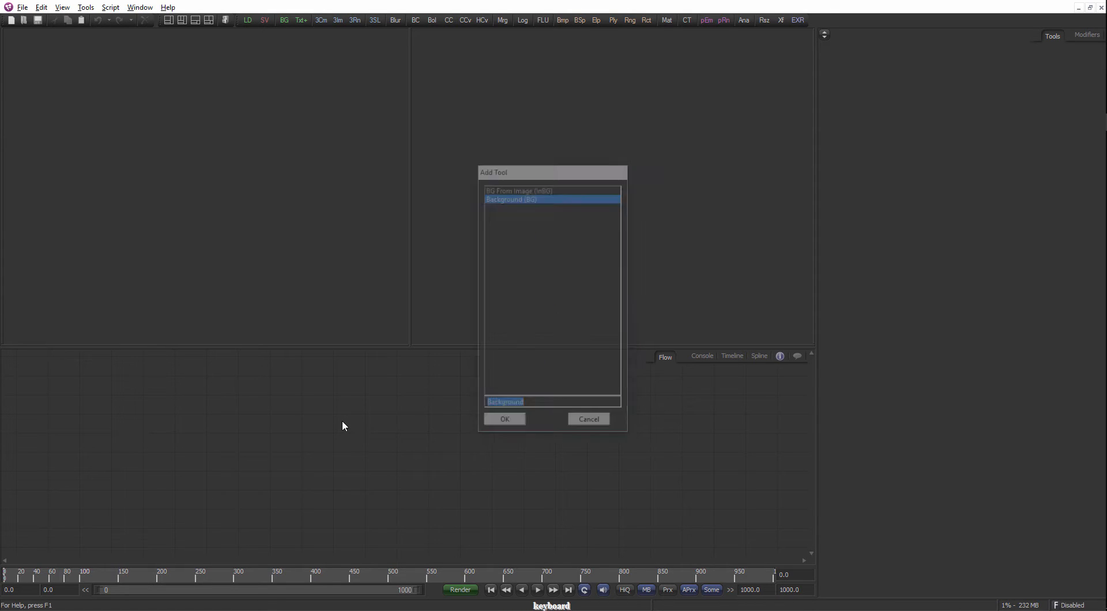
{"action": "left_click_drag", "start_coordinate": [421, 415], "coordinate": [273, 420]}
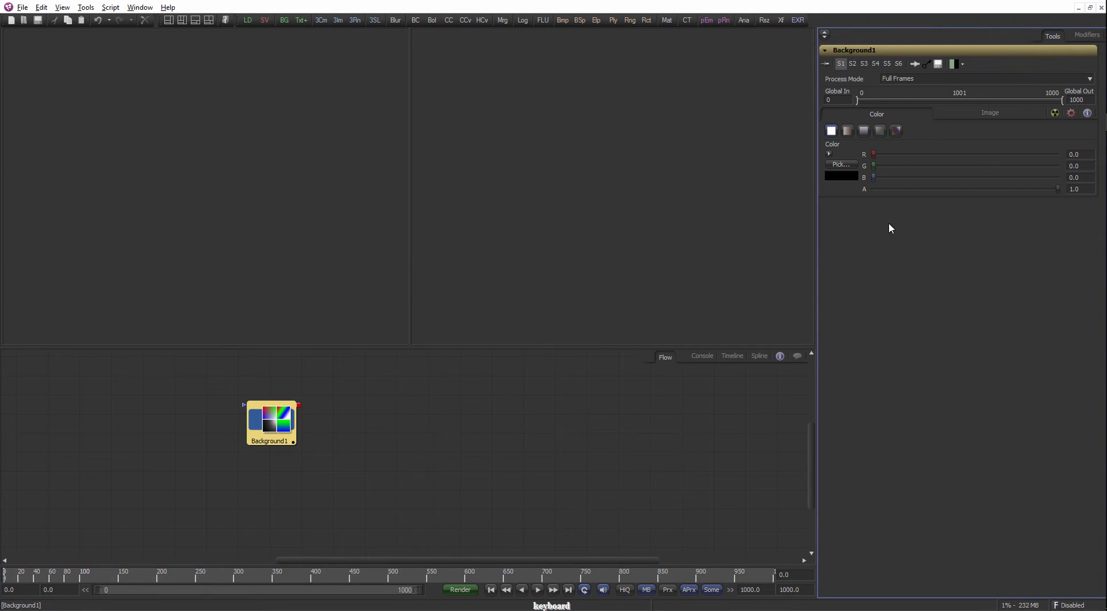
{"action": "left_click_drag", "start_coordinate": [817, 303], "coordinate": [843, 303]}
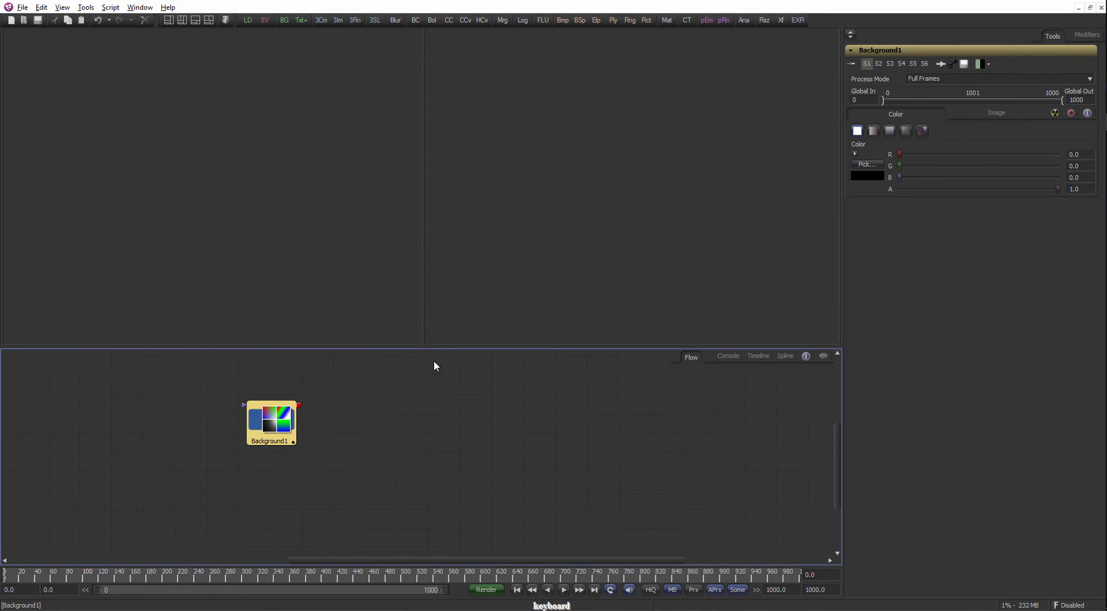
Enlarge the flow area slightly and try other preset layouts, opening and closing the Bins window.
{"action": "left_click_drag", "start_coordinate": [424, 348], "coordinate": [431, 334]}
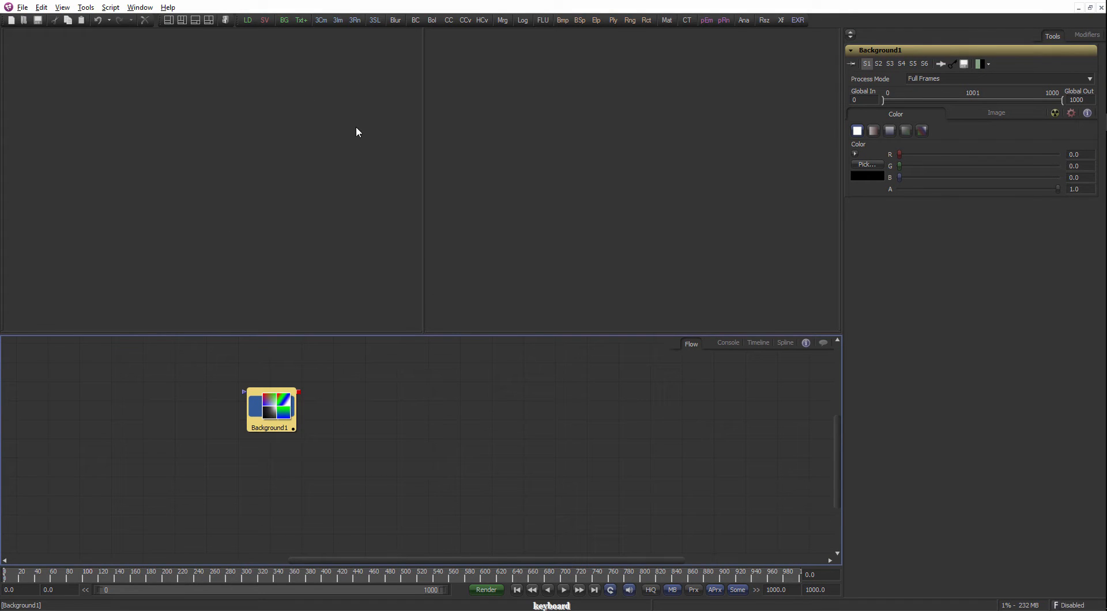
{"action": "left_click", "coordinate": [169, 22]}
{"action": "left_click", "coordinate": [182, 20]}
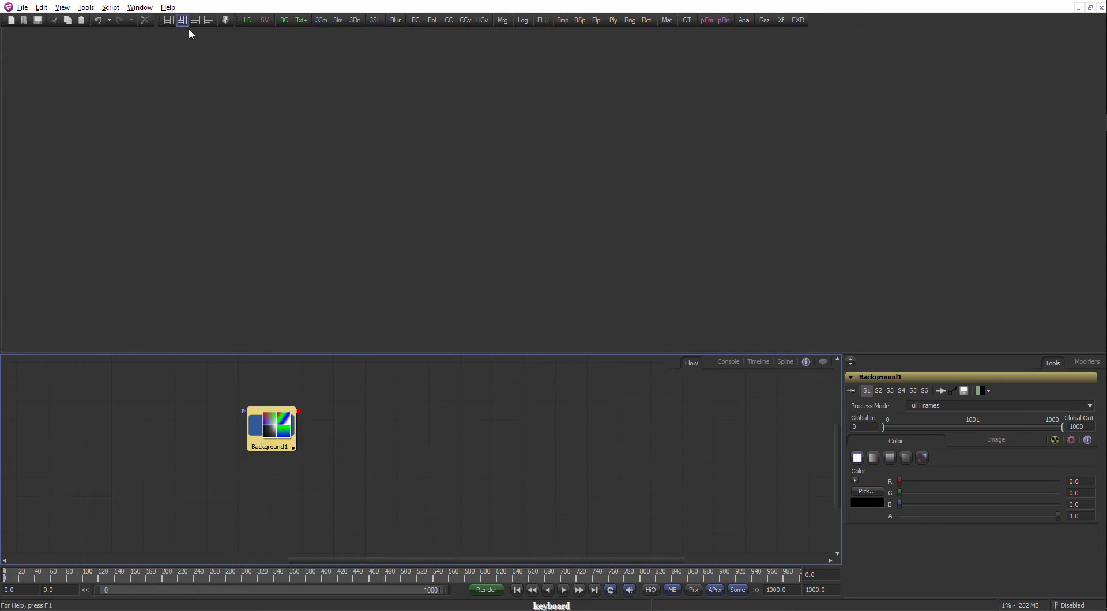
{"action": "left_click", "coordinate": [225, 22]}
{"action": "left_click", "coordinate": [861, 150]}
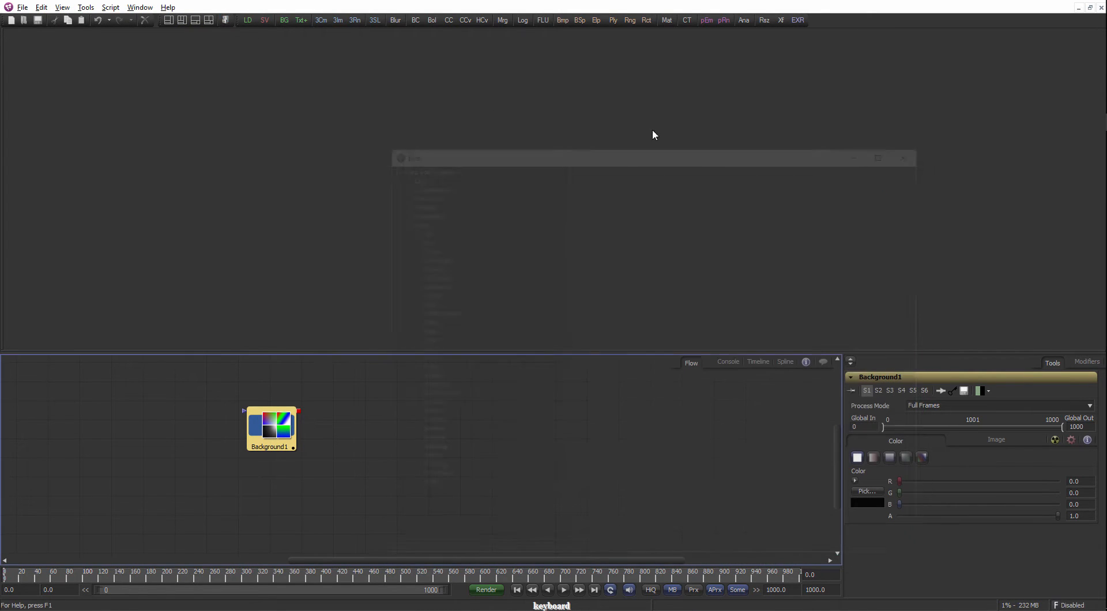
Compare the preset layouts, return to two side-by-side viewers with full-height tool controls, and enlarge the flow area.
{"action": "left_click", "coordinate": [170, 22]}
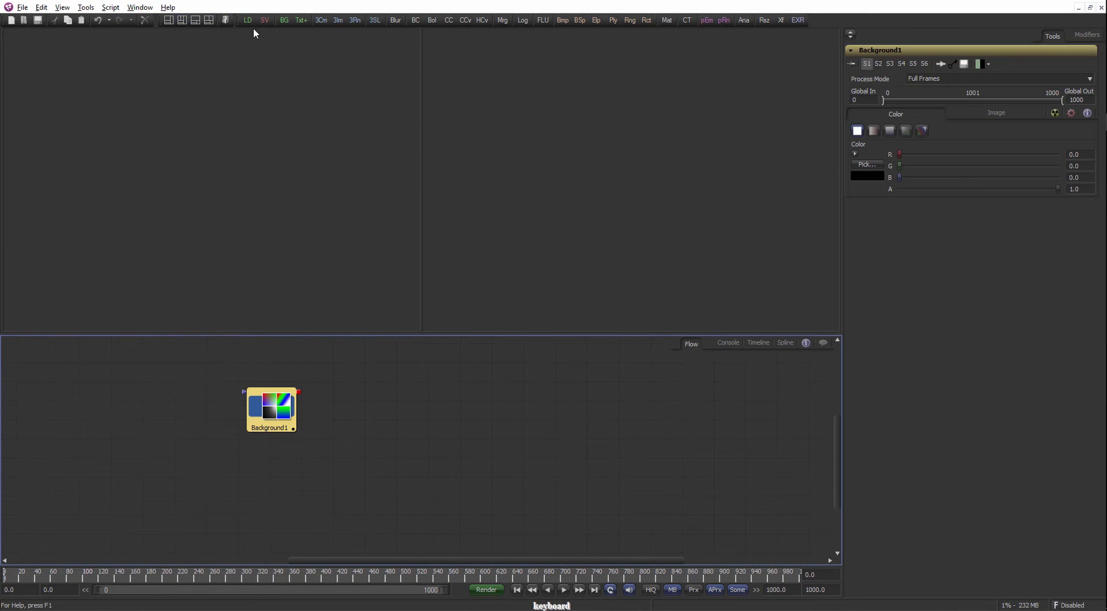
{"action": "left_click", "coordinate": [208, 20]}
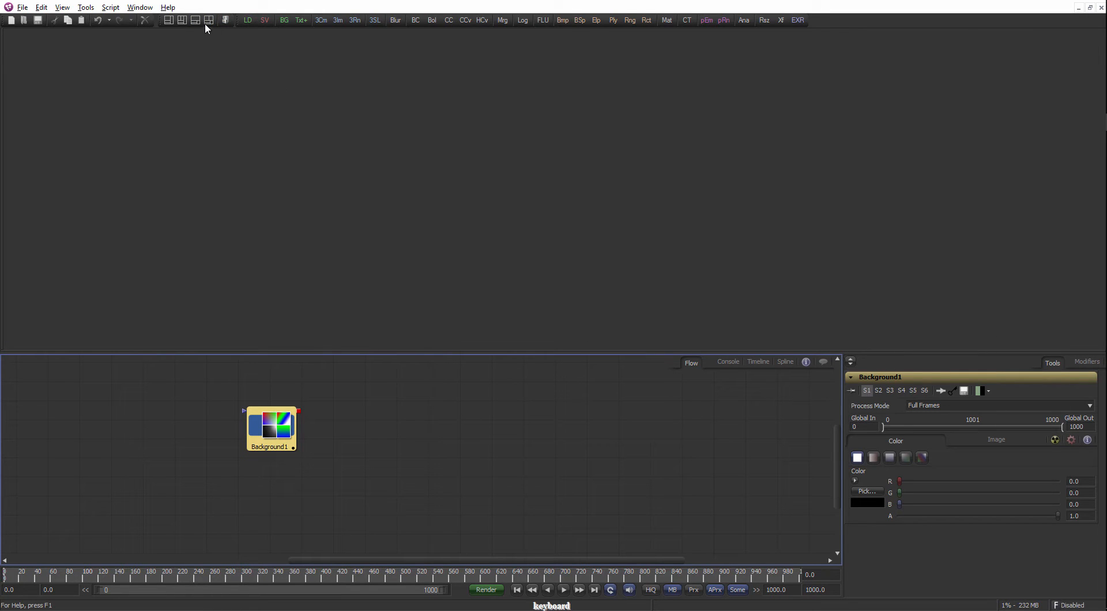
{"action": "left_click", "coordinate": [183, 20]}
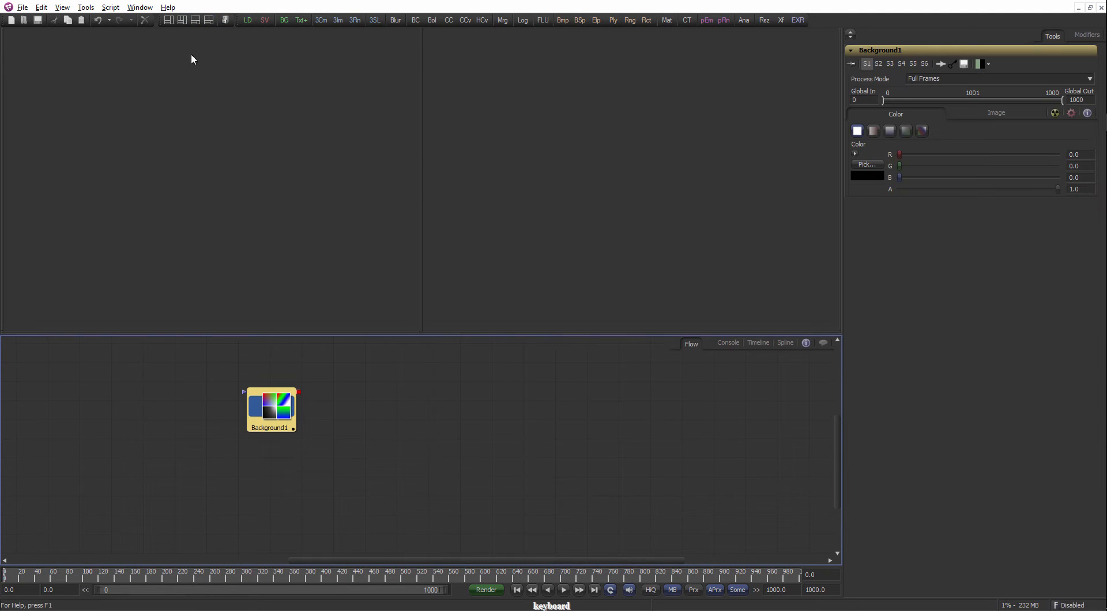
{"action": "left_click_drag", "start_coordinate": [452, 335], "coordinate": [454, 313]}
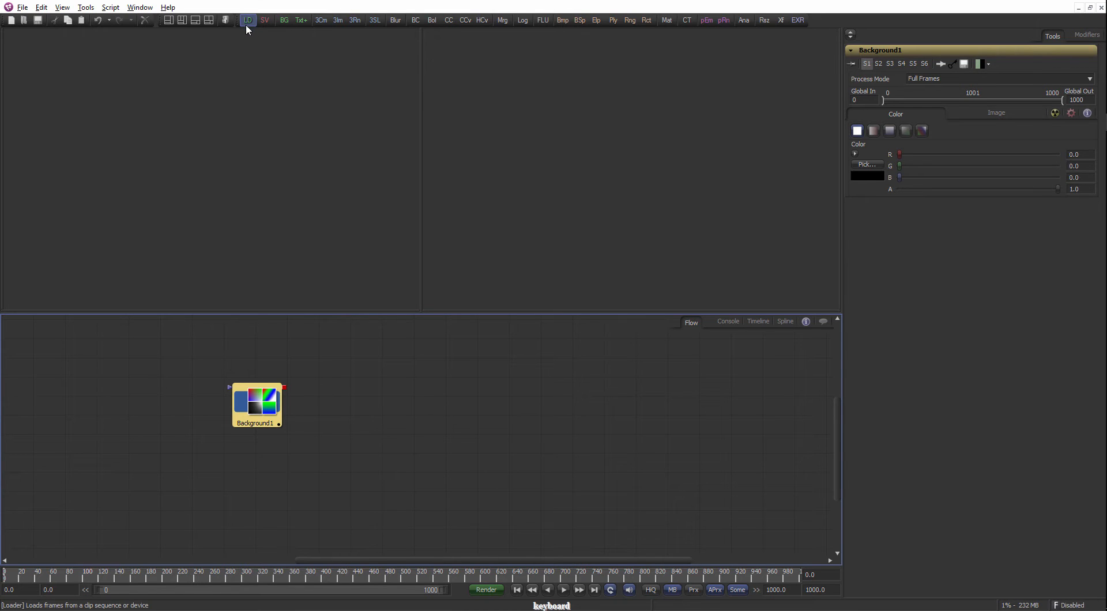
Try adding a Loader without choosing a file, delete the resulting Merge and Loader nodes, and move the Background node slightly down.
{"action": "left_click", "coordinate": [247, 21]}
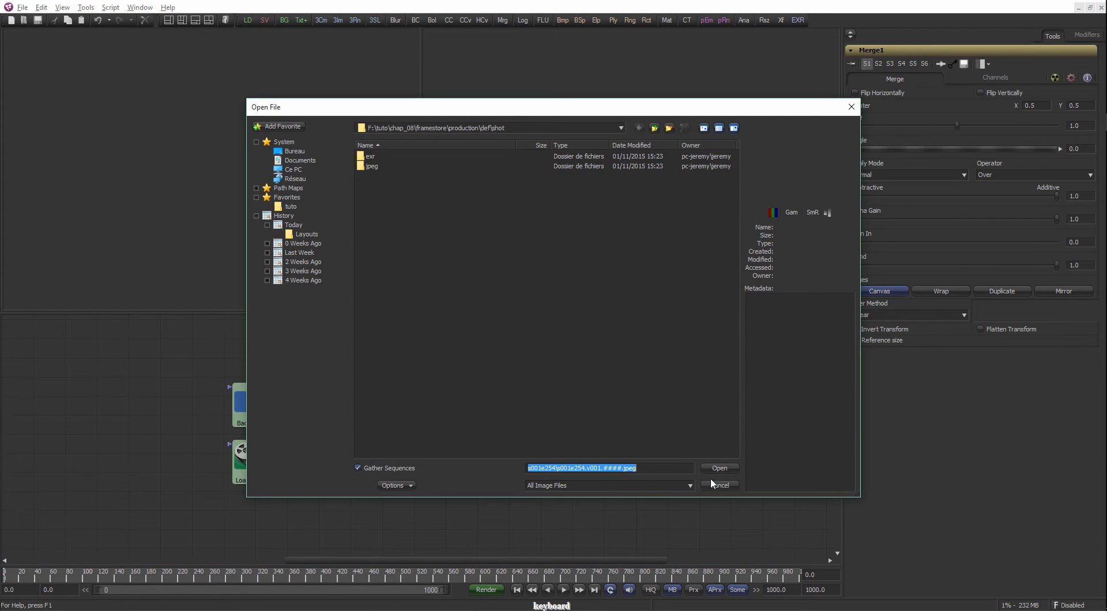
{"action": "left_click", "coordinate": [713, 480]}
{"action": "left_click", "coordinate": [712, 486]}
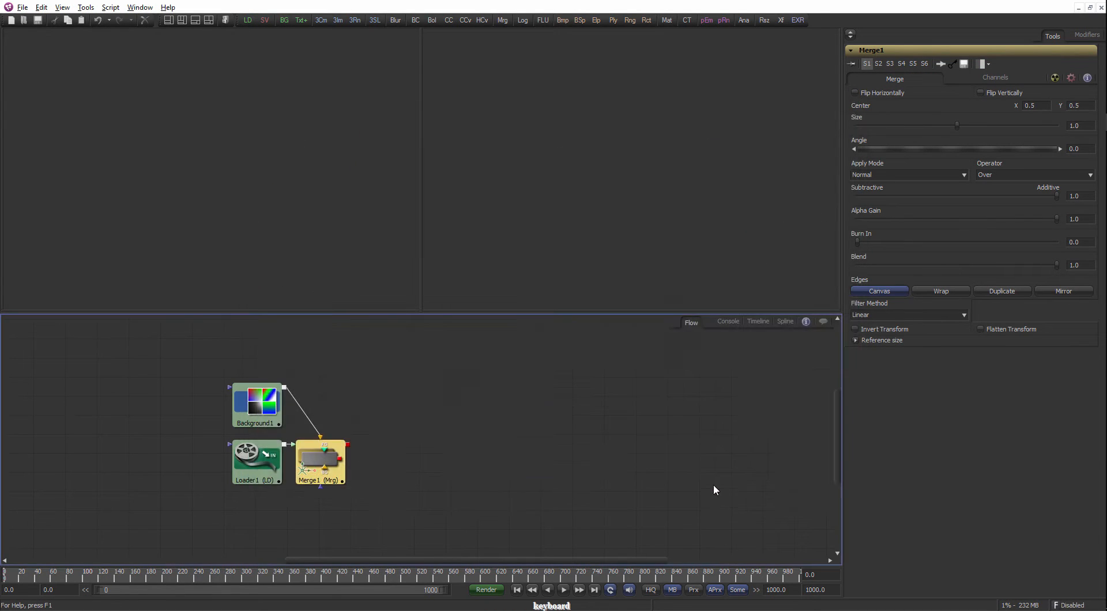
{"action": "key", "text": "Delete"}
{"action": "left_click", "coordinate": [271, 462]}
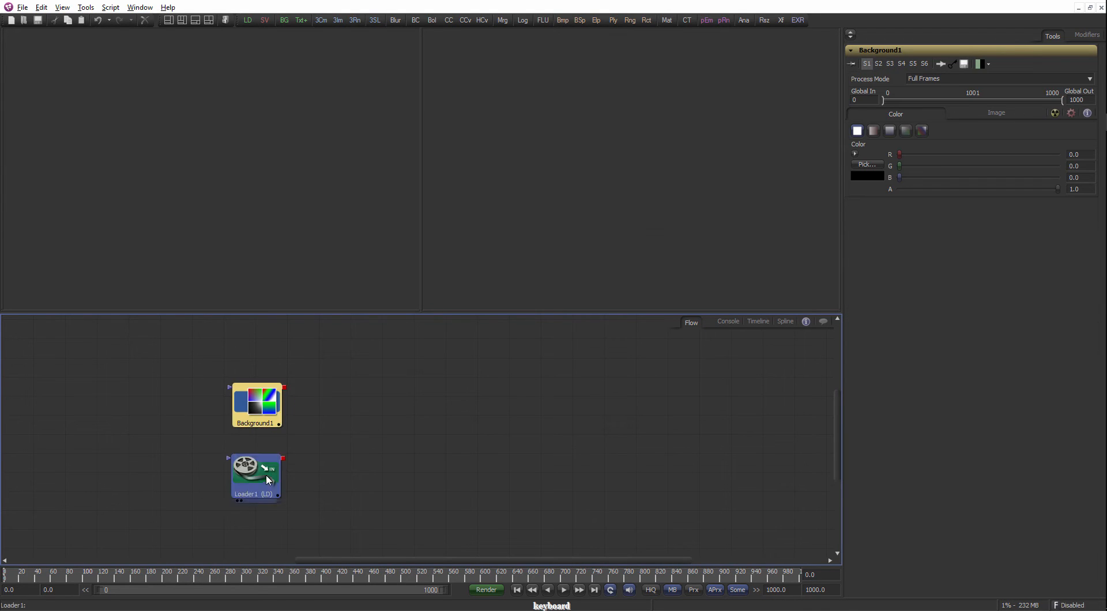
{"action": "key", "text": "Delete"}
{"action": "left_click_drag", "start_coordinate": [273, 405], "coordinate": [270, 417]}
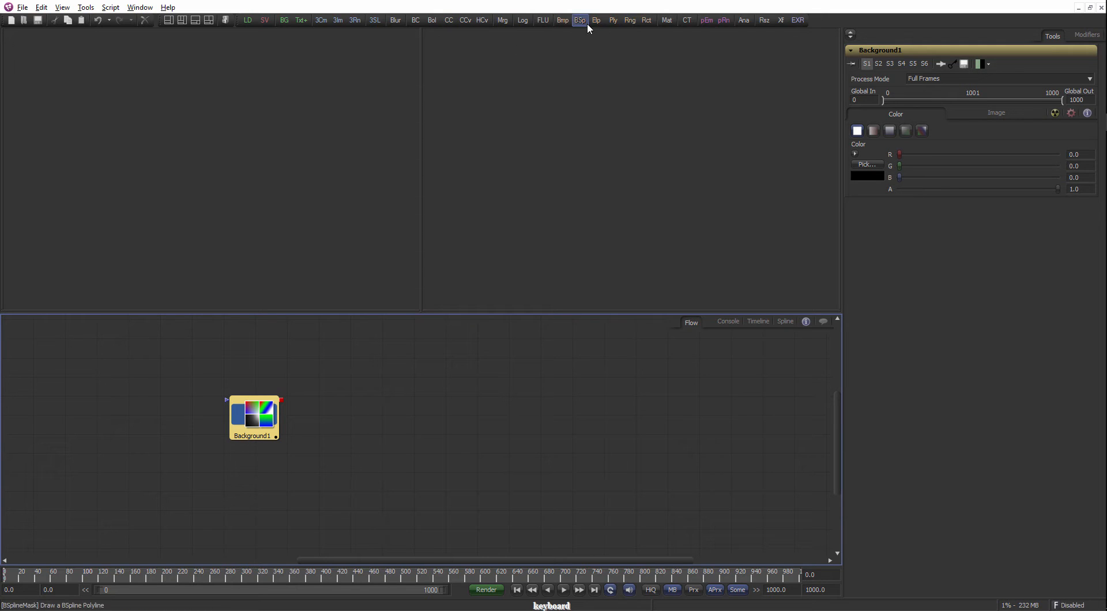
Try adding a Custom Tool connected to the Background node, and delete it again.
{"action": "left_click", "coordinate": [687, 19]}
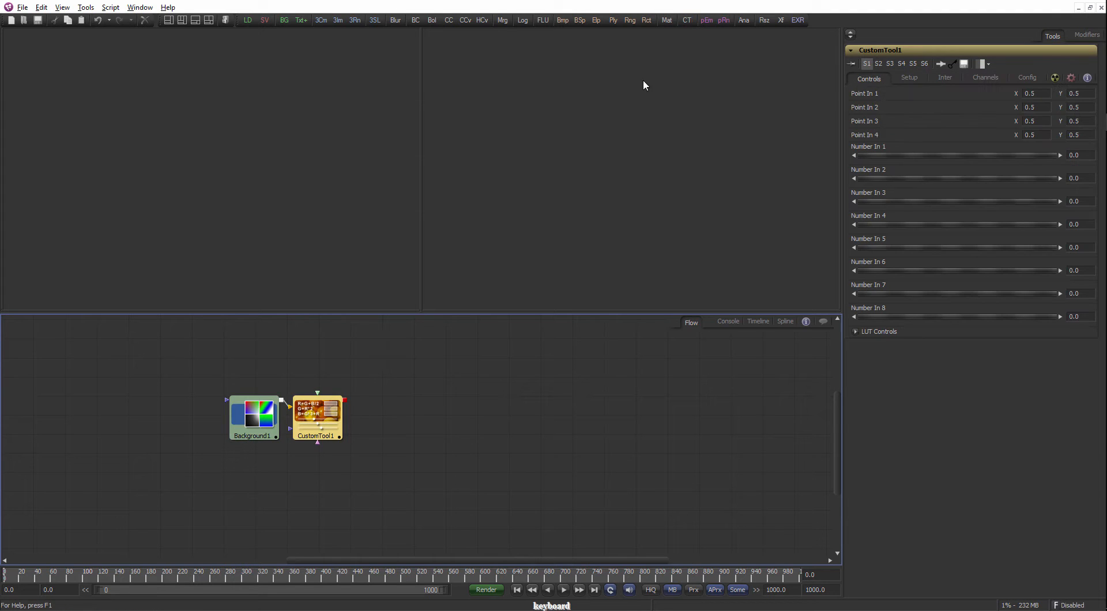
{"action": "left_click_drag", "start_coordinate": [317, 415], "coordinate": [348, 416]}
{"action": "key", "text": "Delete"}
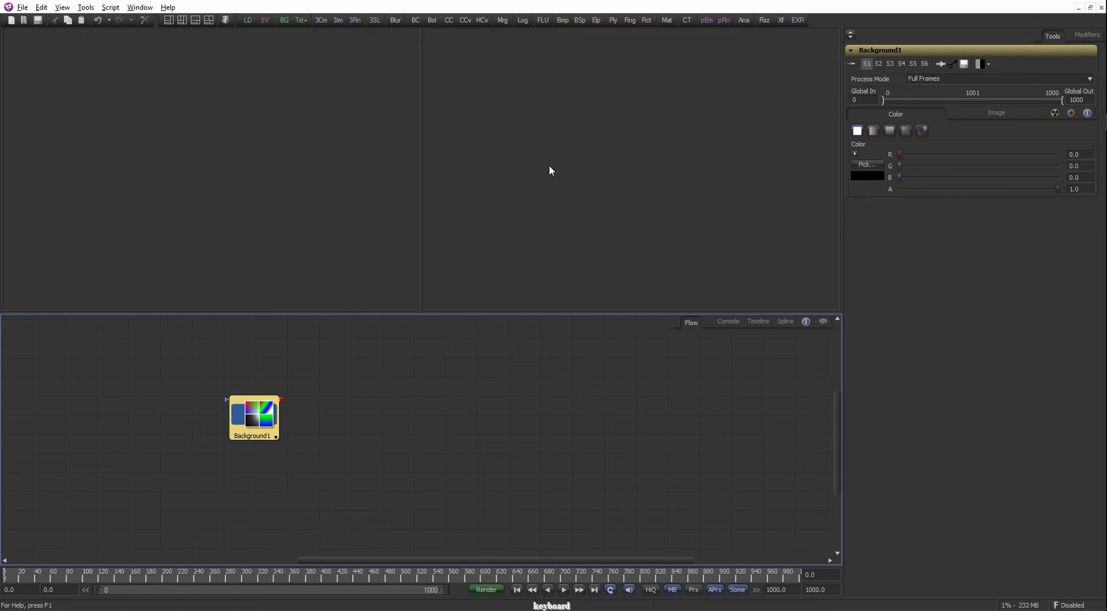
Raise the boundary between the viewers and the flow to enlarge the flow area.
{"action": "mouse_move", "coordinate": [406, 312]}
{"action": "left_mouse_down"}
{"action": "mouse_move", "coordinate": [415, 290]}
{"action": "mouse_move", "coordinate": [406, 313]}
{"action": "mouse_move", "coordinate": [409, 301]}
{"action": "left_mouse_up"}
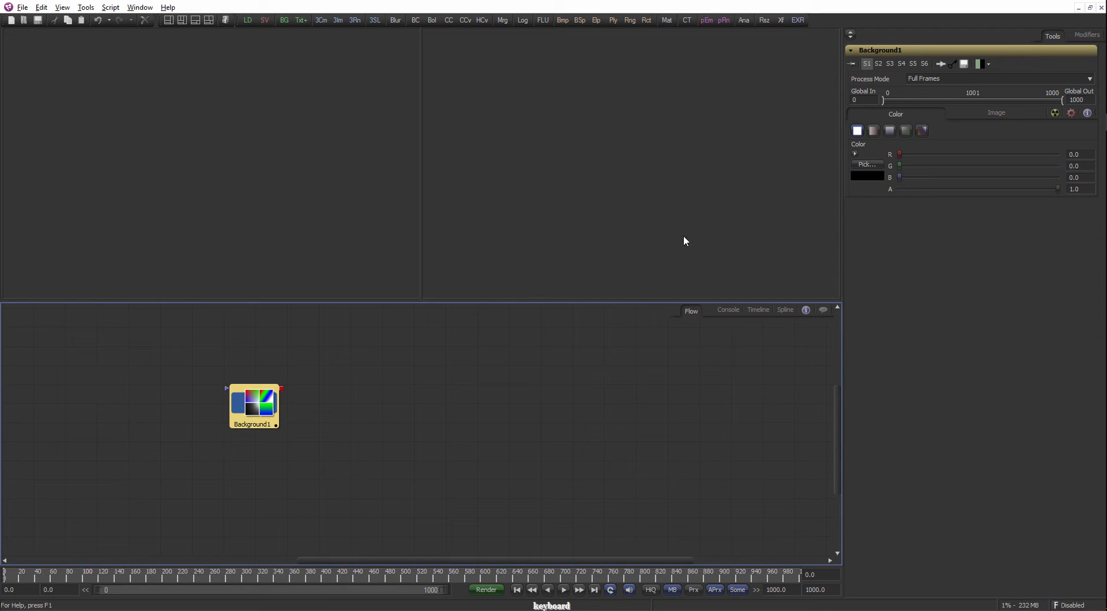
{"action": "left_click_drag", "start_coordinate": [324, 339], "coordinate": [288, 362]}
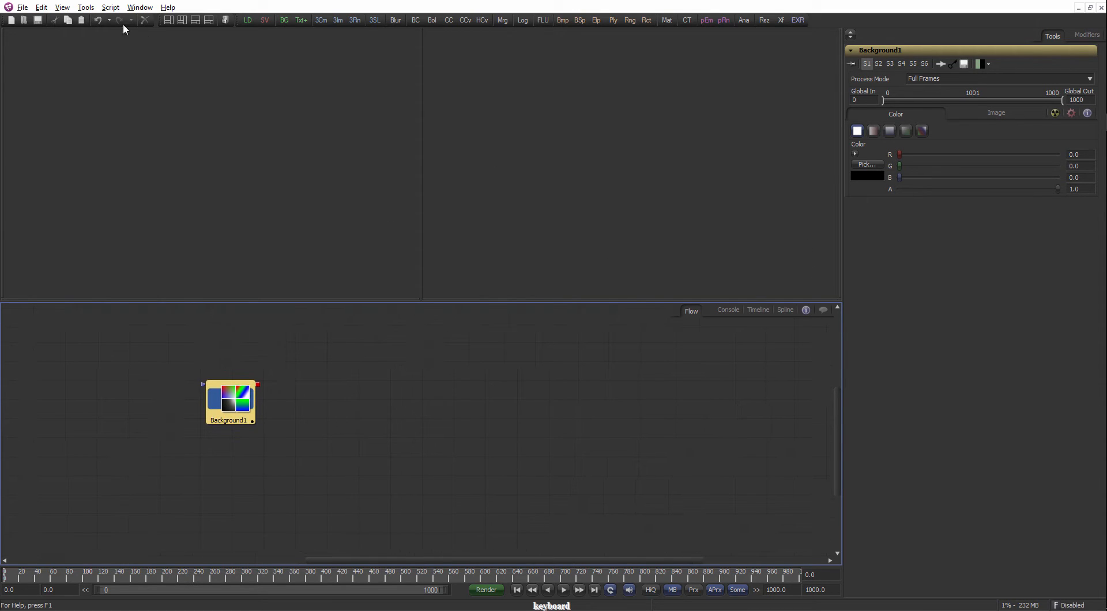
Detach the Tools list and its Flow category as floating palettes and place them over the second viewer.
{"action": "left_click", "coordinate": [87, 8]}
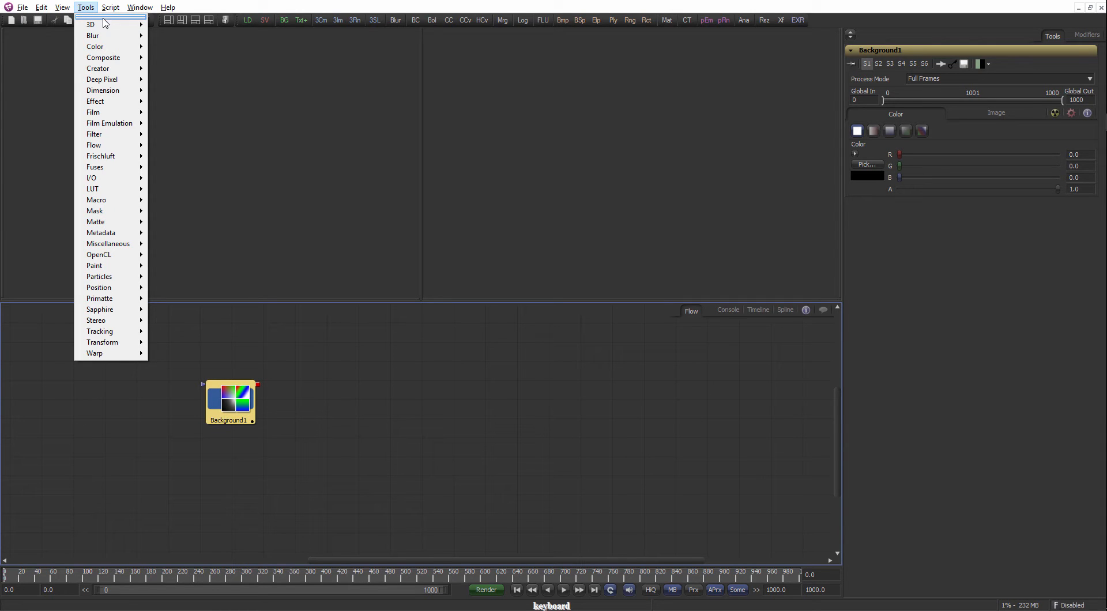
{"action": "left_click", "coordinate": [104, 17]}
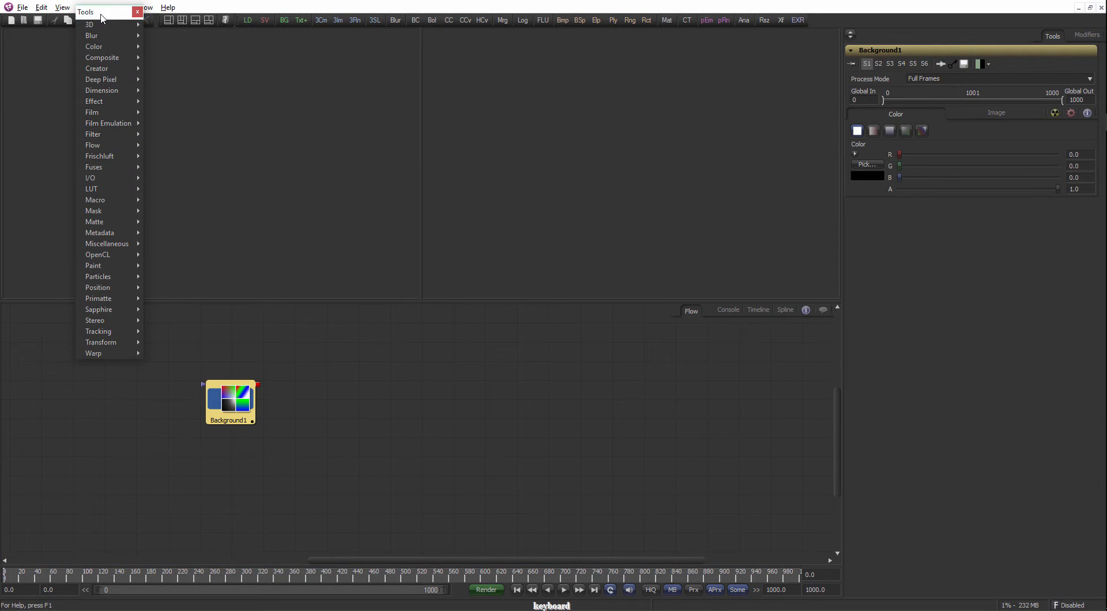
{"action": "left_click_drag", "start_coordinate": [101, 17], "coordinate": [677, 102]}
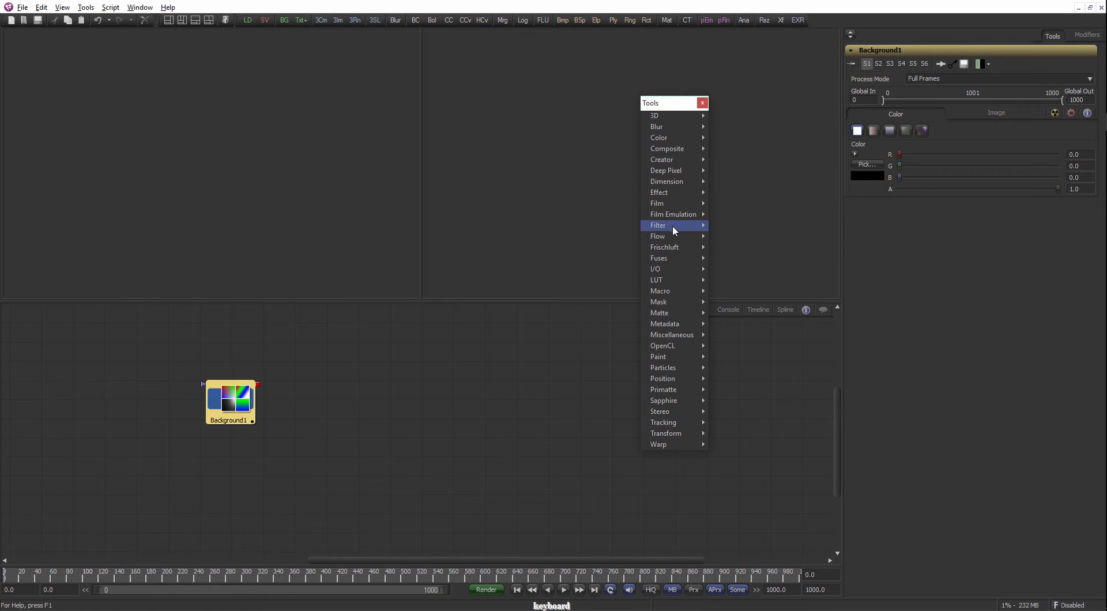
{"action": "mouse_move", "coordinate": [690, 237]}
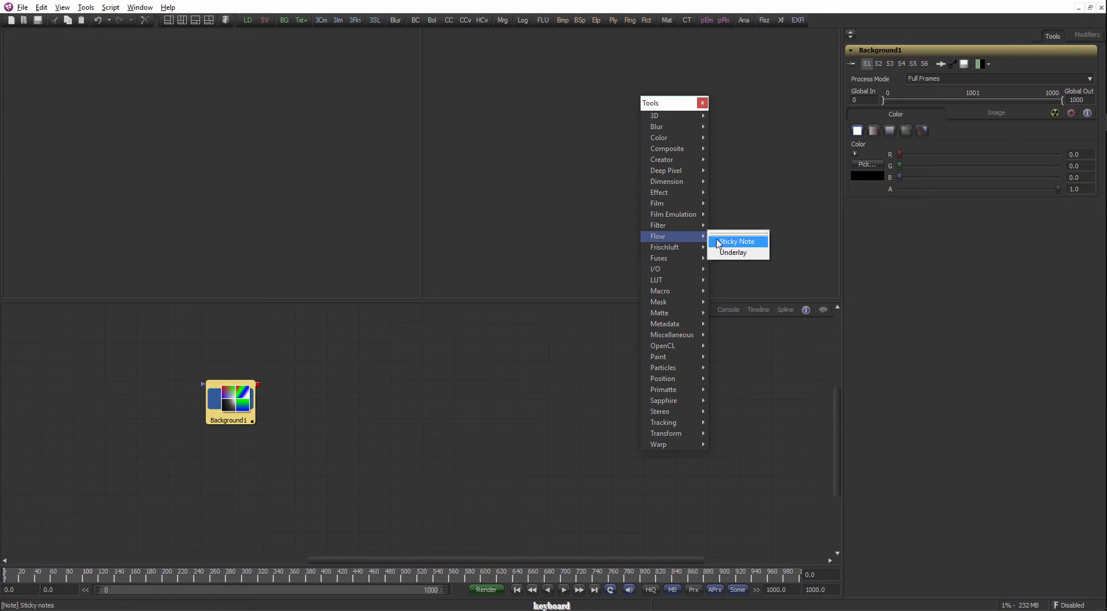
{"action": "left_click", "coordinate": [738, 233]}
{"action": "left_click_drag", "start_coordinate": [721, 225], "coordinate": [535, 196]}
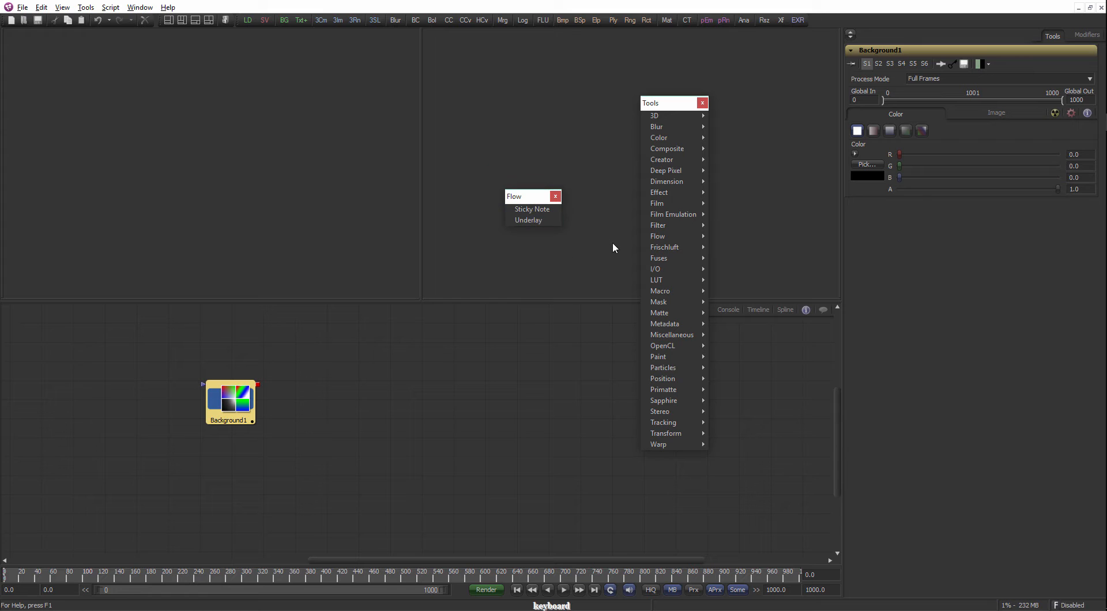
{"action": "left_click_drag", "start_coordinate": [663, 103], "coordinate": [657, 107]}
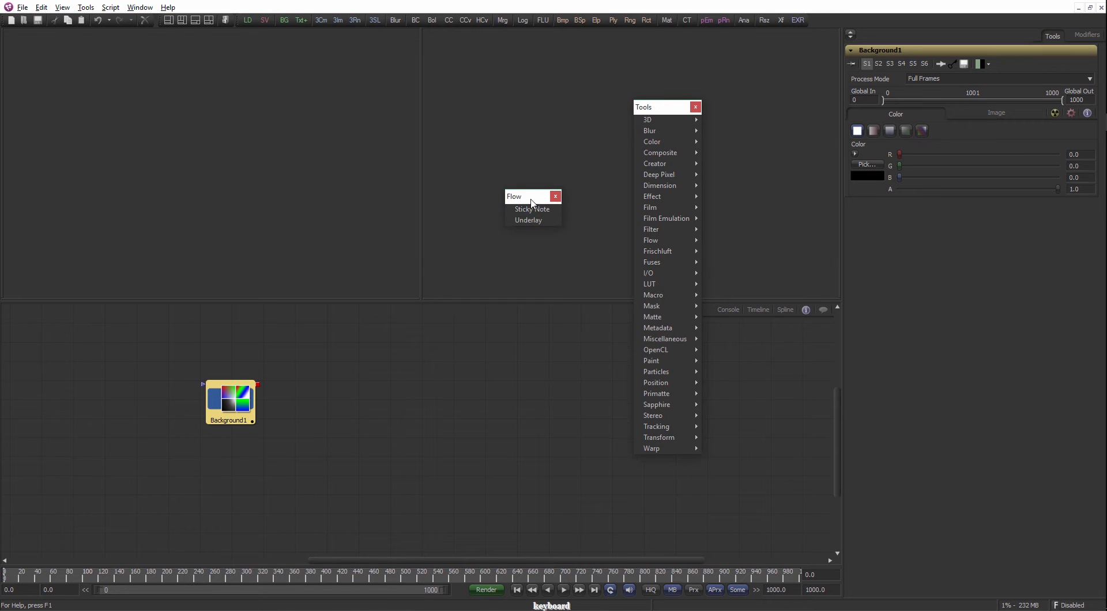
{"action": "left_click_drag", "start_coordinate": [531, 199], "coordinate": [554, 173]}
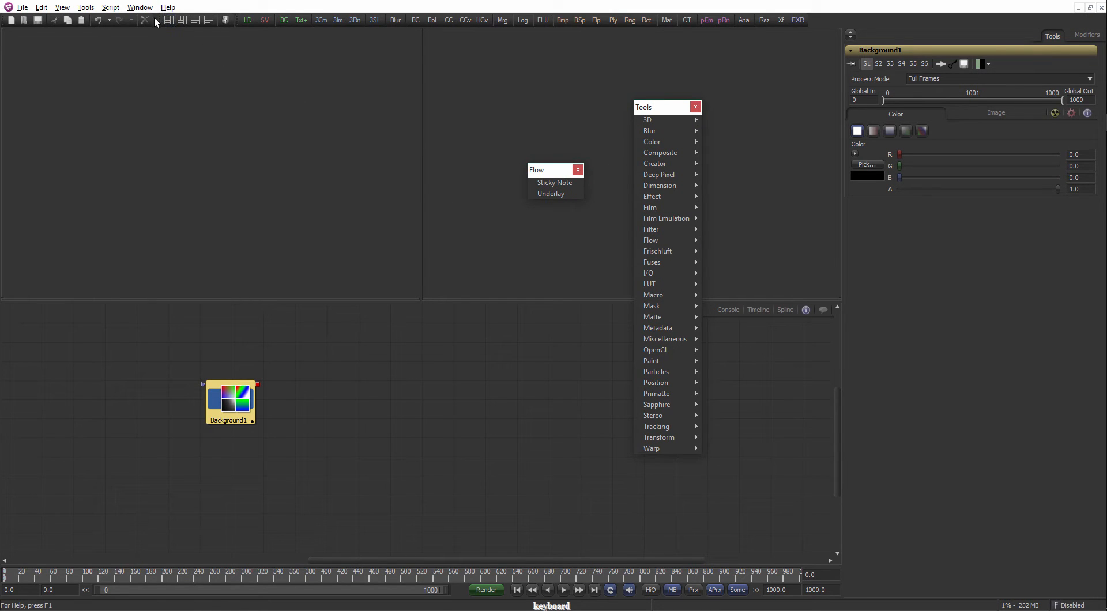
Look through the saved view layout options, and close the floating Flow and Tools palettes.
{"action": "left_click", "coordinate": [140, 7]}
{"action": "mouse_move", "coordinate": [173, 74]}
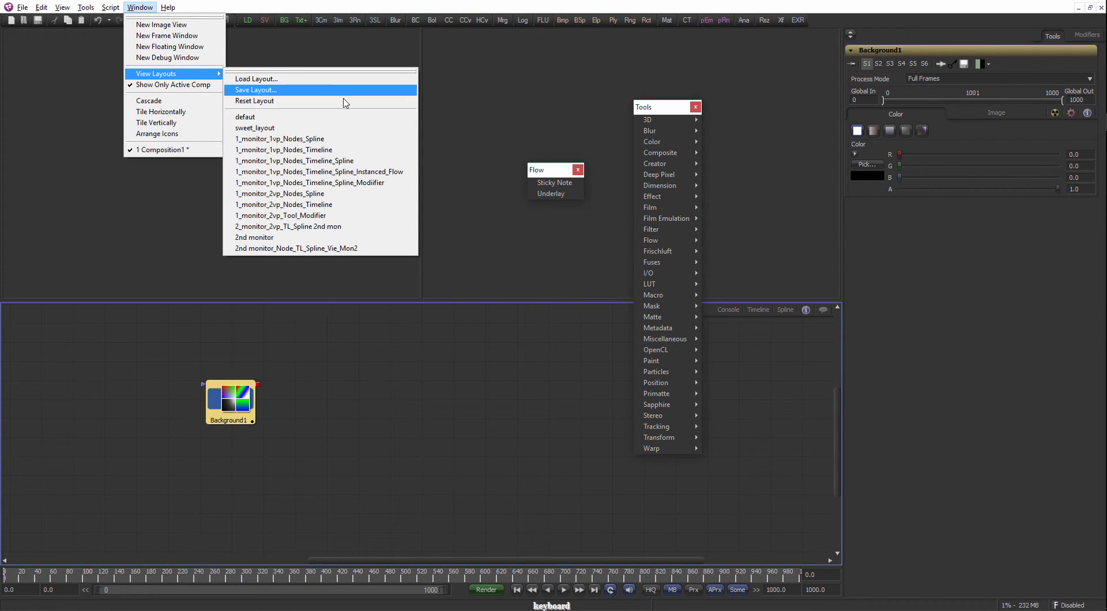
{"action": "left_click_drag", "start_coordinate": [553, 173], "coordinate": [543, 174]}
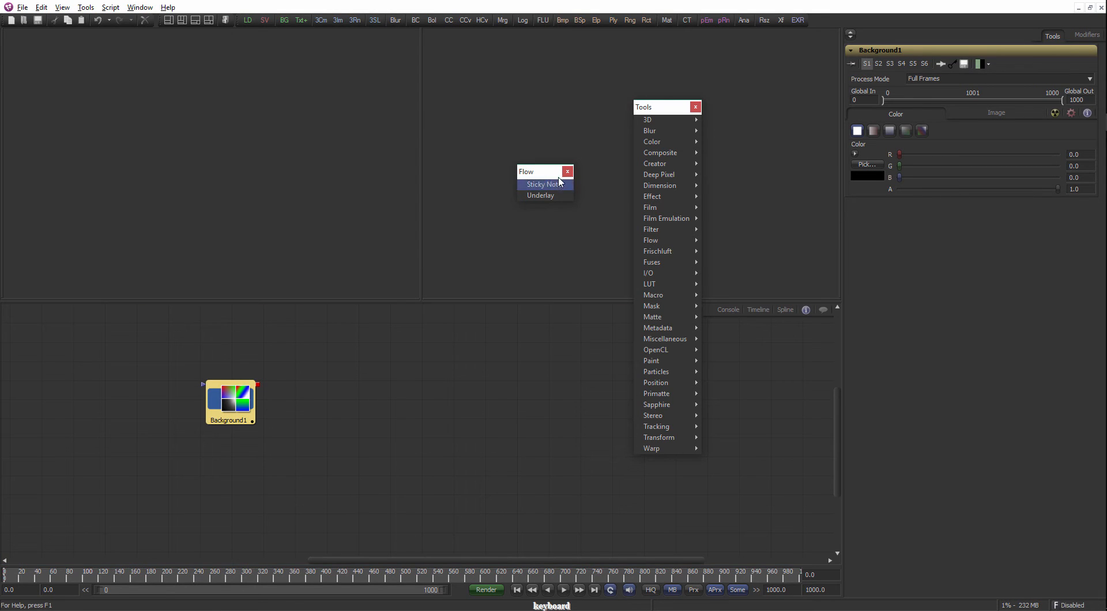
{"action": "left_click", "coordinate": [567, 171]}
{"action": "left_click", "coordinate": [695, 107]}
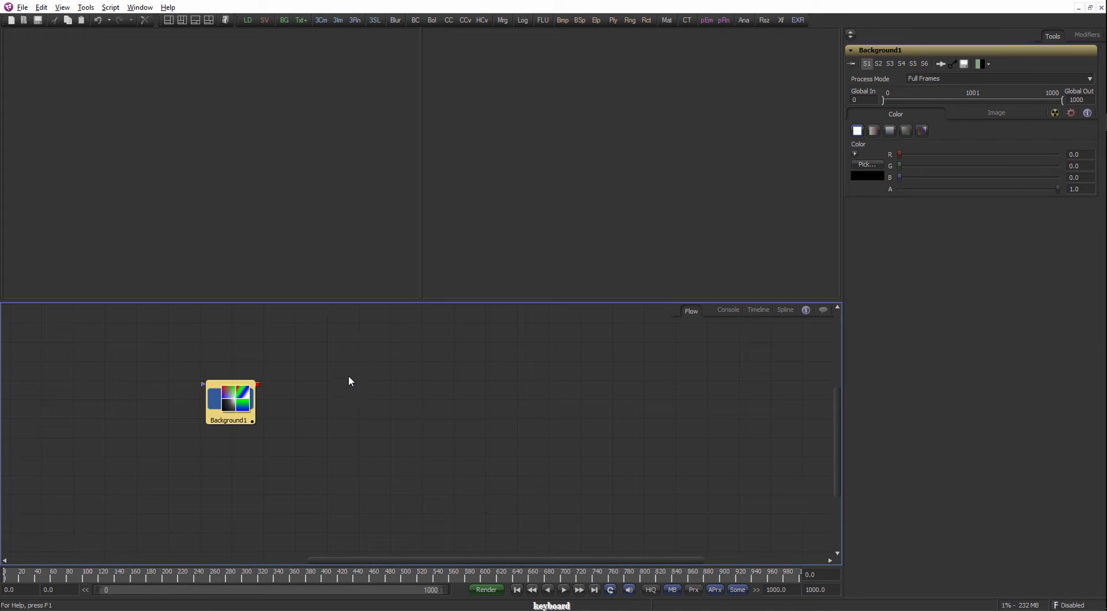
Browse the categories of tools that can be added directly from the flow, including Frischluft.
{"action": "left_click_drag", "start_coordinate": [334, 381], "coordinate": [330, 381]}
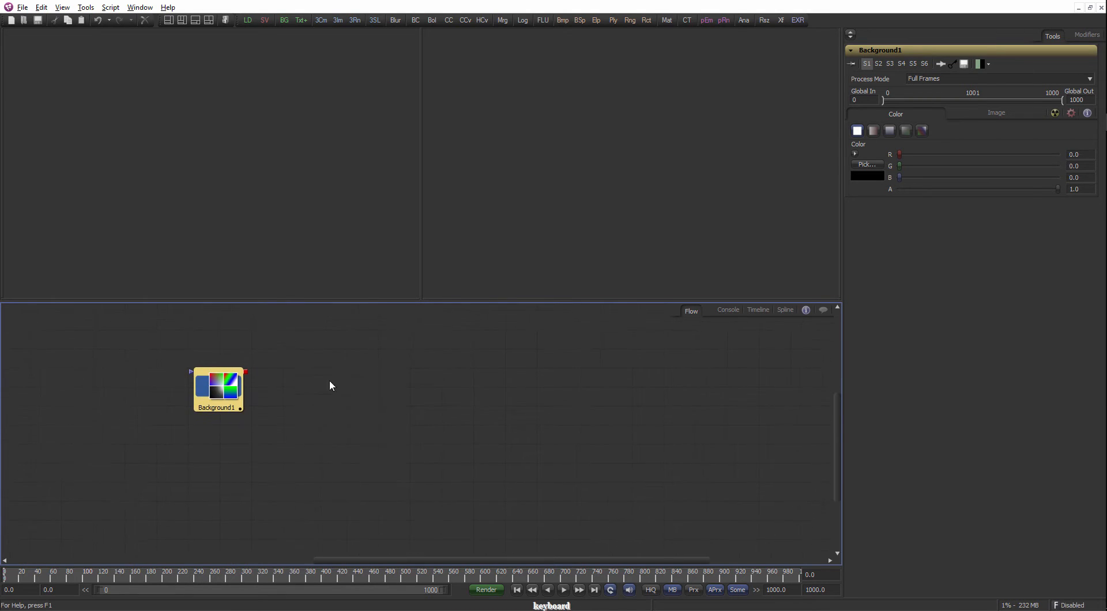
{"action": "right_click", "coordinate": [330, 399]}
{"action": "mouse_move", "coordinate": [361, 398]}
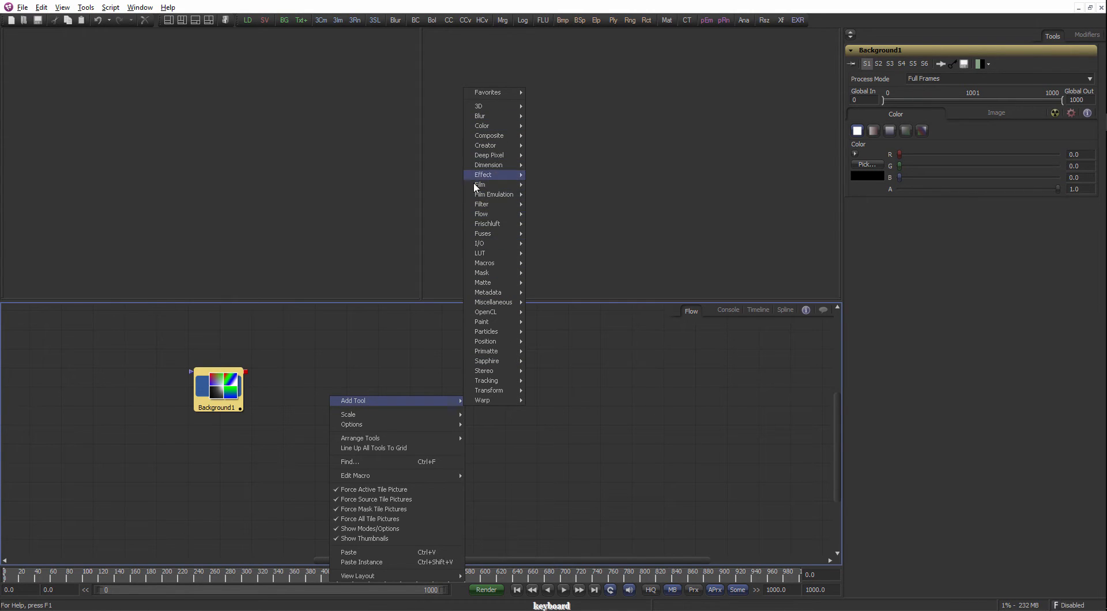
{"action": "mouse_move", "coordinate": [499, 229]}
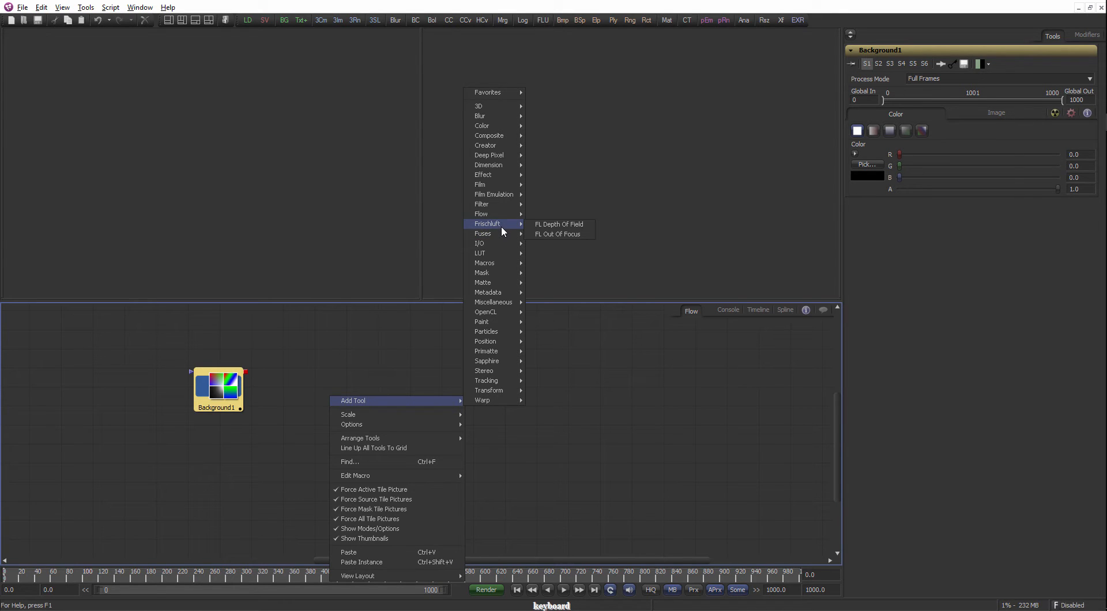
{"action": "left_click", "coordinate": [417, 347]}
Deselect the Background node, open the Add Tool dialog, and browse its full tool list.
{"action": "left_click_drag", "start_coordinate": [369, 412], "coordinate": [446, 384]}
{"action": "scroll", "coordinate": [369, 410], "scroll_direction": "down", "scroll_amount": 1}
{"action": "scroll", "coordinate": [469, 394], "scroll_direction": "up", "scroll_amount": 1}
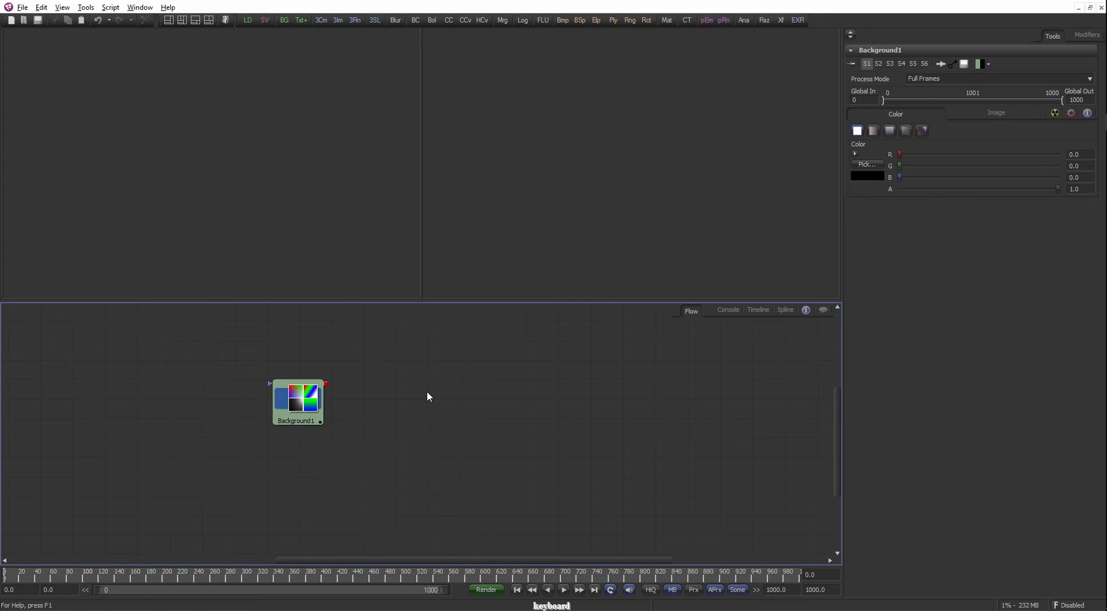
{"action": "key", "text": "ctrl+space"}
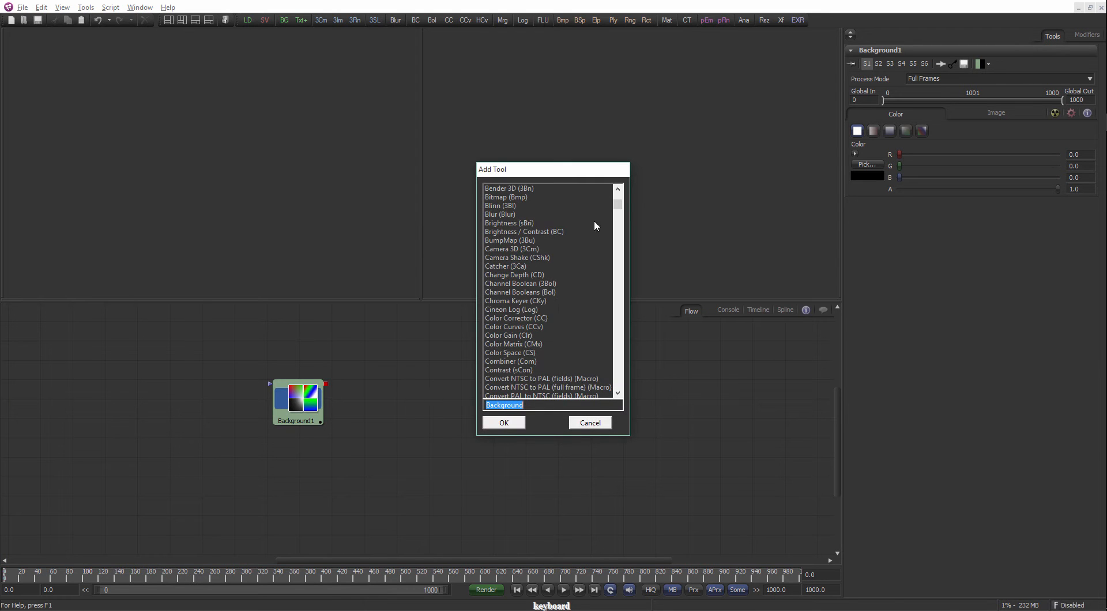
{"action": "left_click_drag", "start_coordinate": [619, 208], "coordinate": [618, 274]}
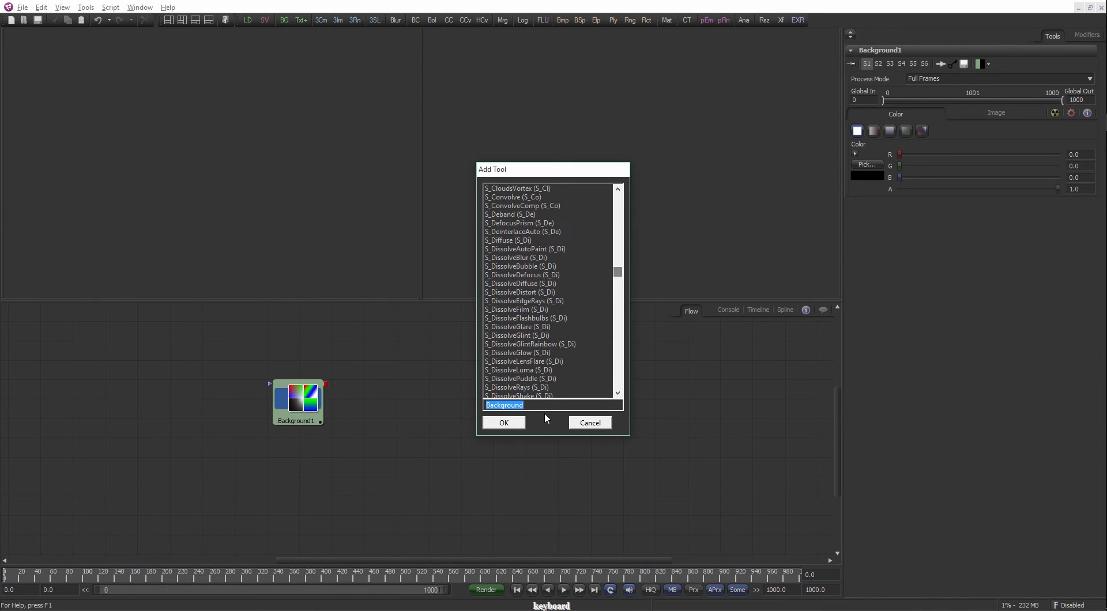
{"action": "left_click", "coordinate": [531, 409]}
Browse the categories of tools that can be added from the flow, down to the LUT tools.
{"action": "right_click", "coordinate": [366, 372]}
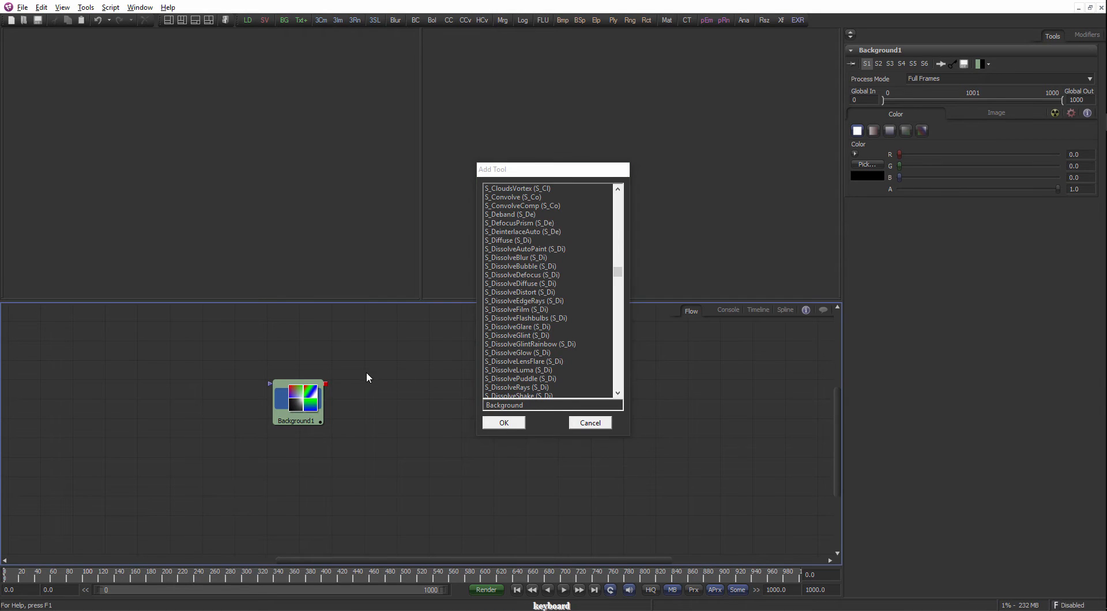
{"action": "mouse_move", "coordinate": [383, 378]}
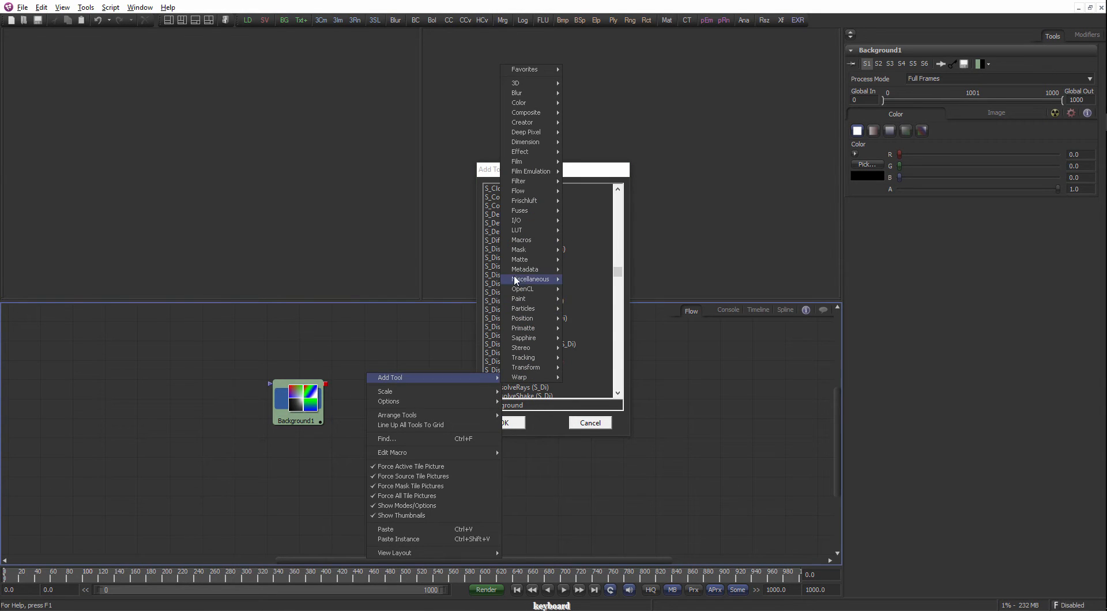
{"action": "mouse_move", "coordinate": [524, 230]}
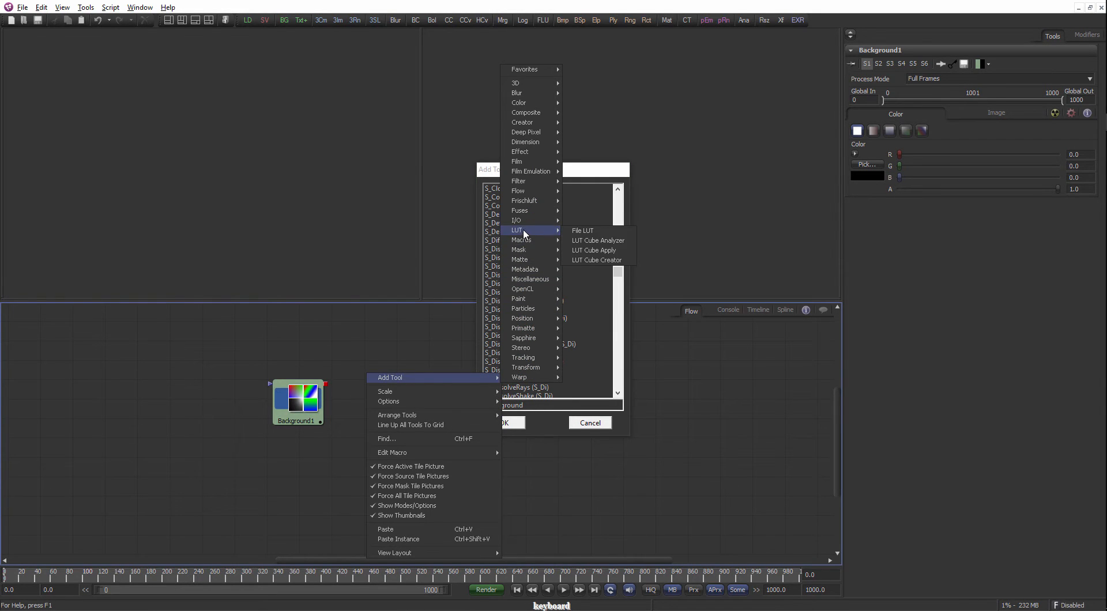
{"action": "left_click", "coordinate": [582, 178]}
Search the Add Tool dialog for lut and bump, and close it without adding a tool.
{"action": "double_click", "coordinate": [489, 405]}
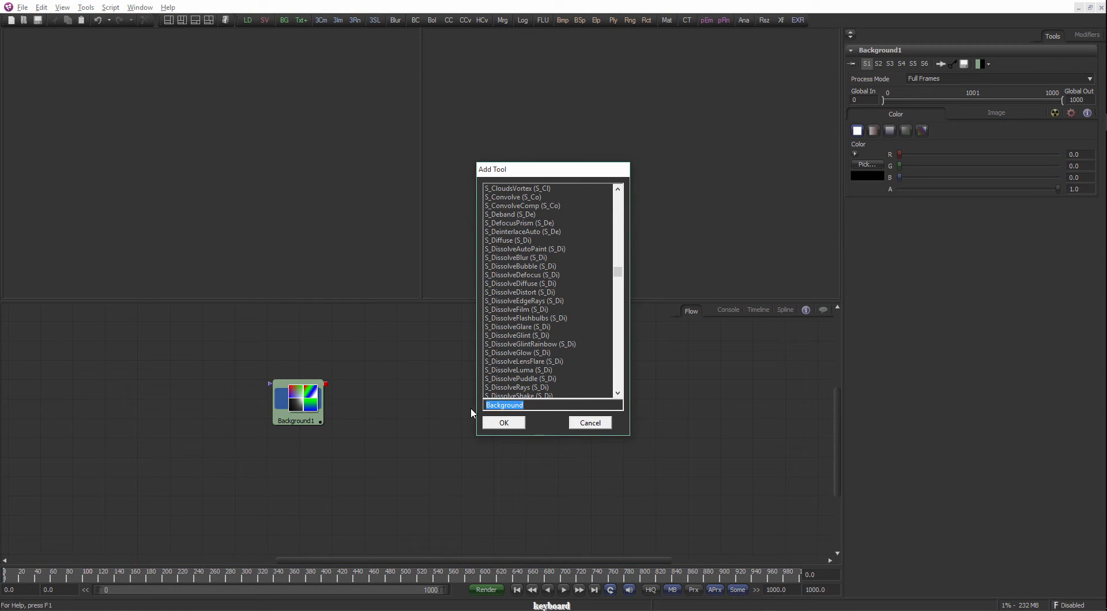
{"action": "type", "text": "lut"}
{"action": "left_click", "coordinate": [605, 77]}
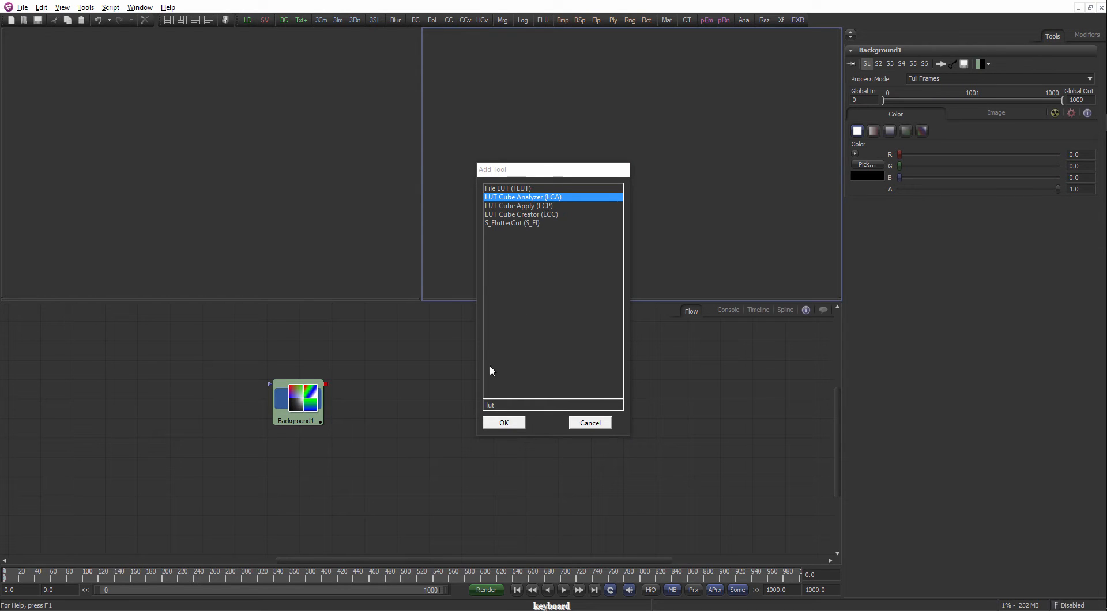
{"action": "double_click", "coordinate": [484, 405]}
{"action": "type", "text": "bump"}
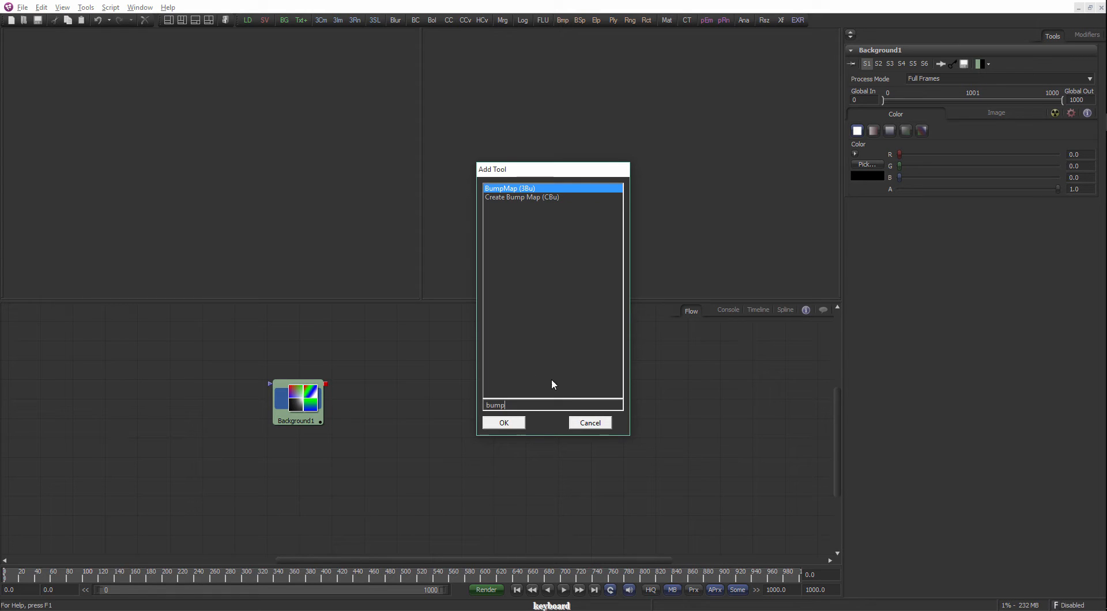
{"action": "left_click", "coordinate": [590, 424]}
Add a second Background by searching the Add Tool dialog for bg, place it beside the first, and delete it.
{"action": "left_click_drag", "start_coordinate": [445, 368], "coordinate": [416, 393]}
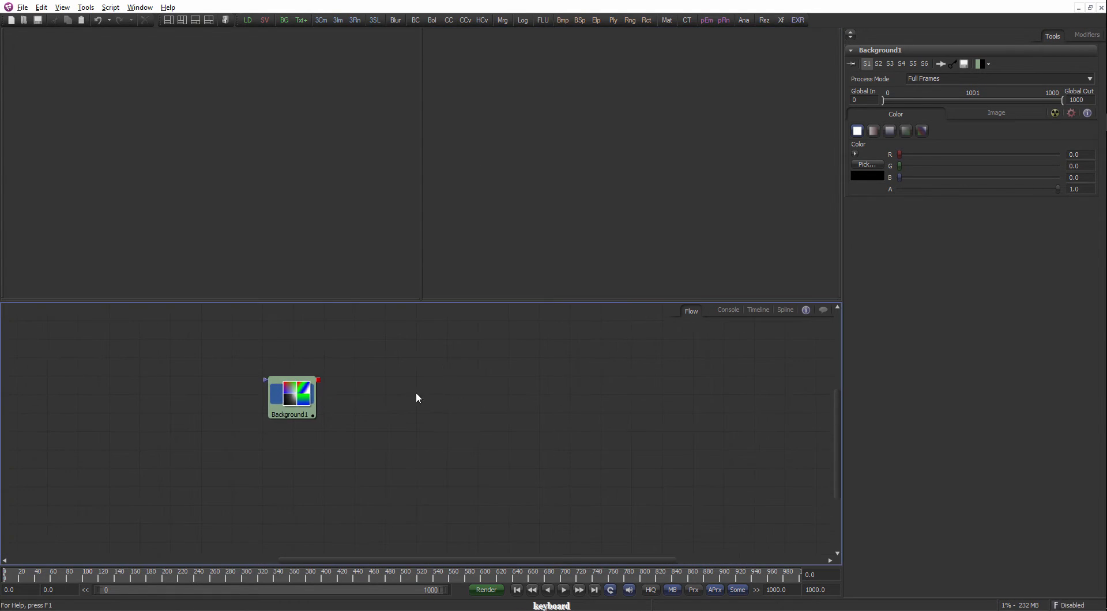
{"action": "key", "text": "ctrl+space"}
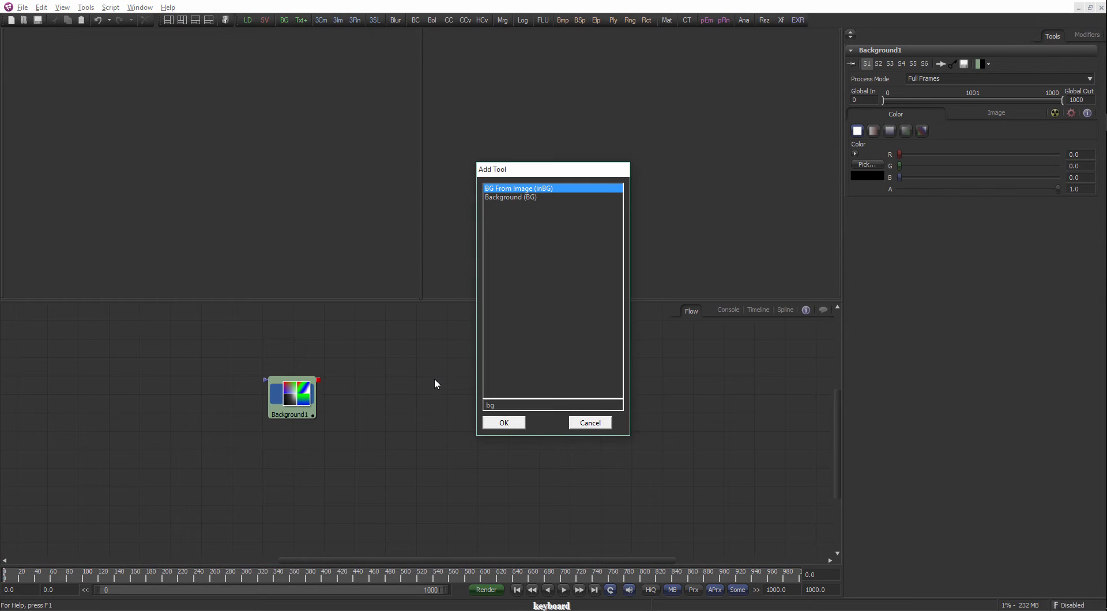
{"action": "key", "text": "Down"}
{"action": "key", "text": "Return"}
{"action": "left_click_drag", "start_coordinate": [362, 383], "coordinate": [411, 400]}
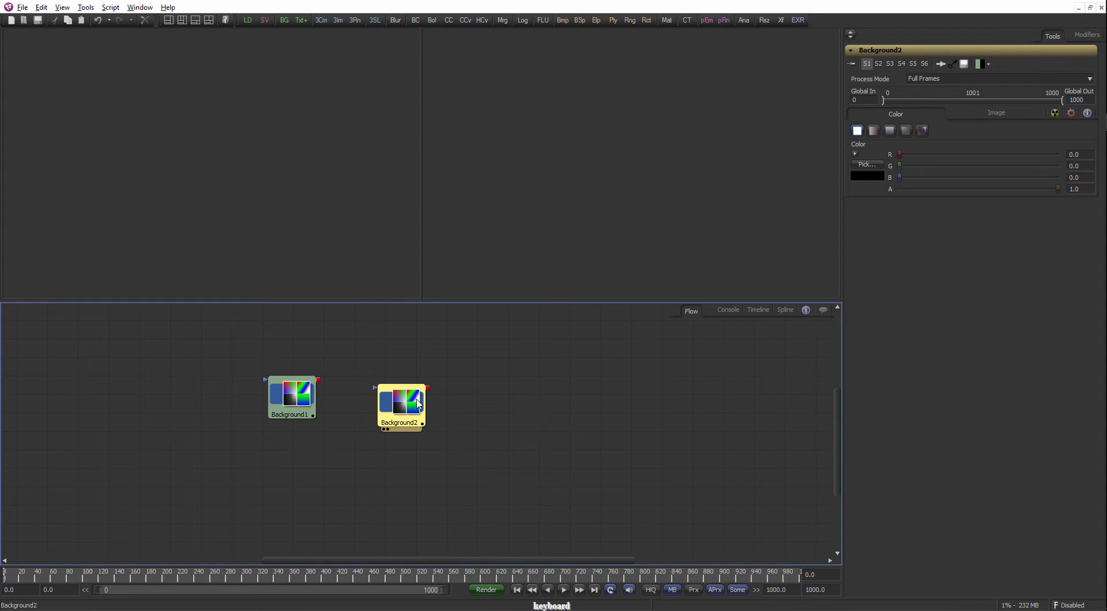
{"action": "left_click_drag", "start_coordinate": [410, 411], "coordinate": [411, 422]}
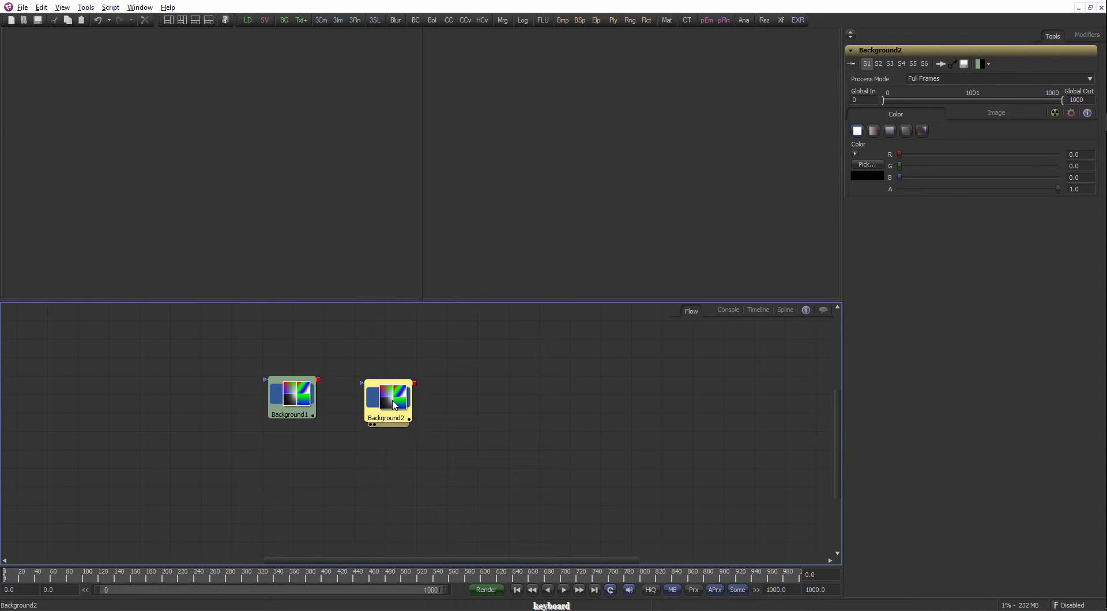
{"action": "key", "text": "Delete"}
Reposition the remaining Background node, and switch to the single-viewer layout with a slightly taller viewer.
{"action": "left_click_drag", "start_coordinate": [294, 397], "coordinate": [316, 411]}
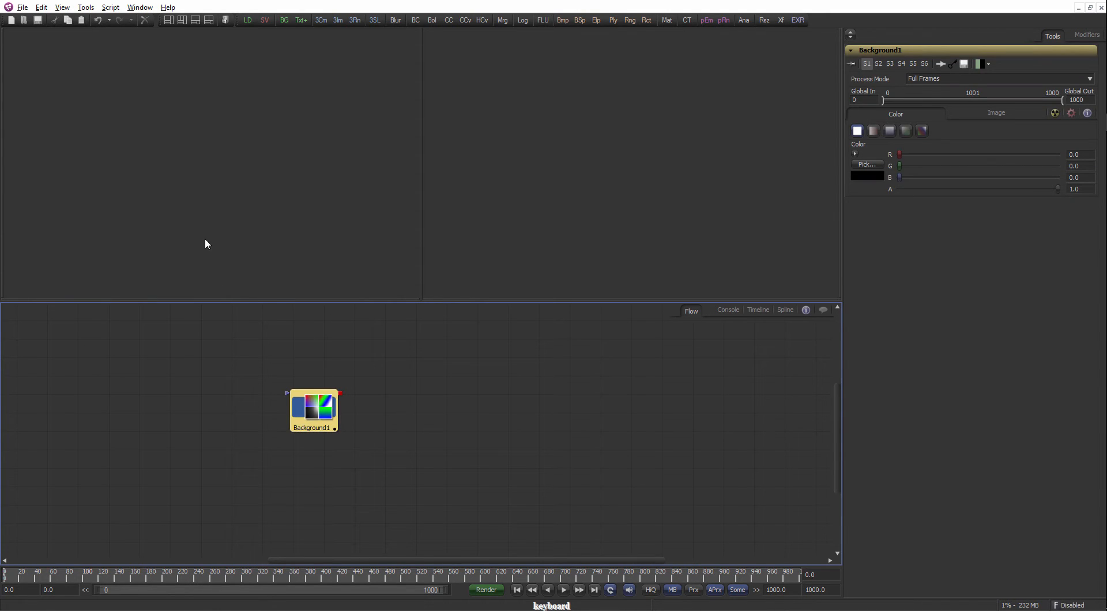
{"action": "left_click", "coordinate": [169, 21]}
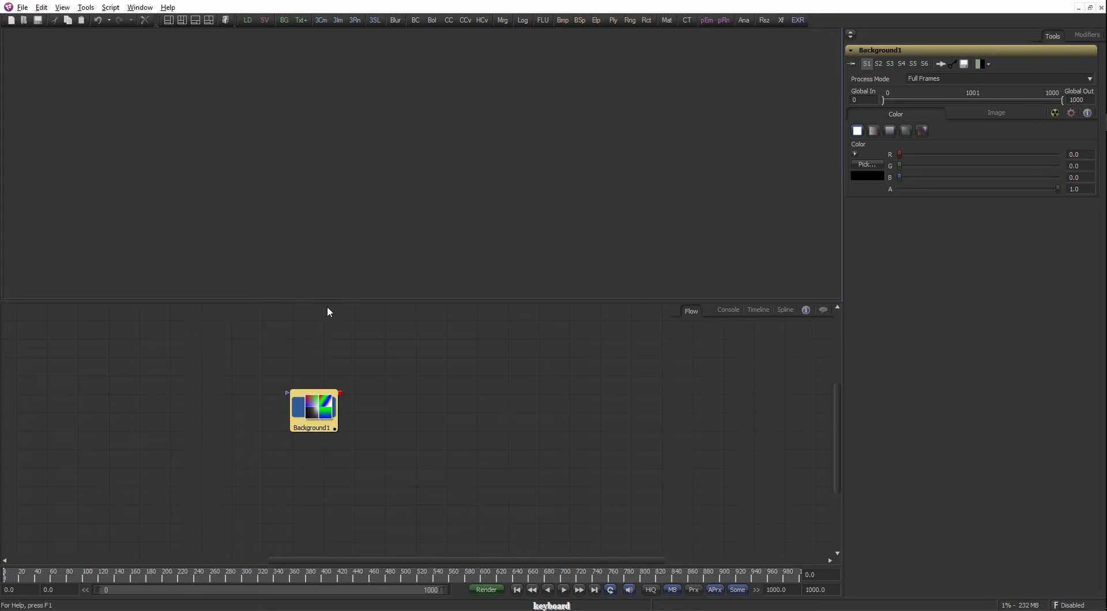
{"action": "left_click_drag", "start_coordinate": [326, 299], "coordinate": [327, 307]}
{"action": "left_click", "coordinate": [372, 531]}
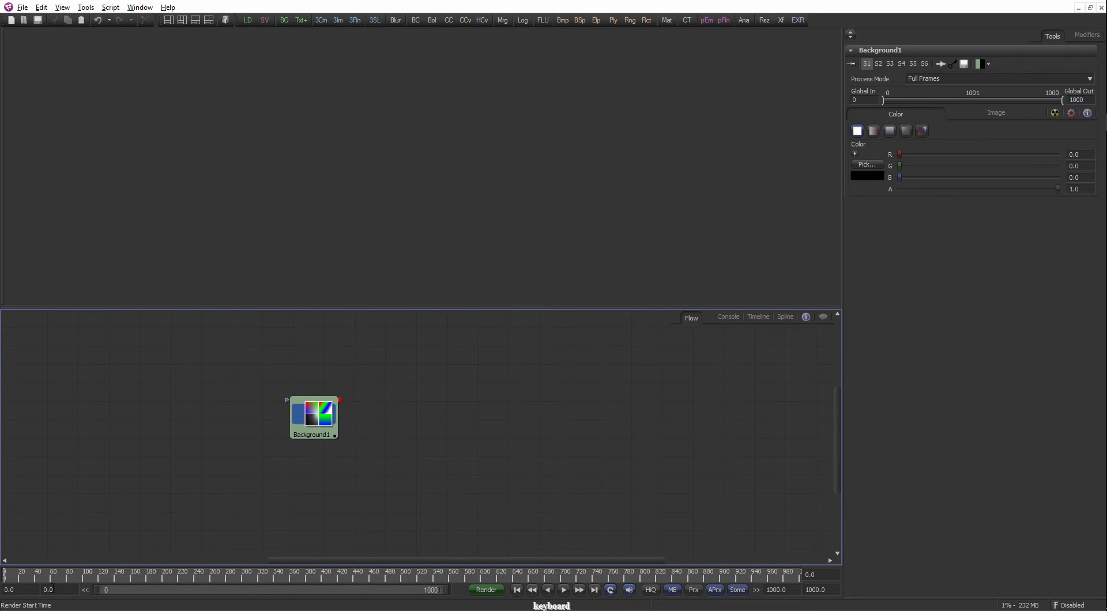
Set both the render end time and the global end time to 25.
{"action": "left_click", "coordinate": [24, 590]}
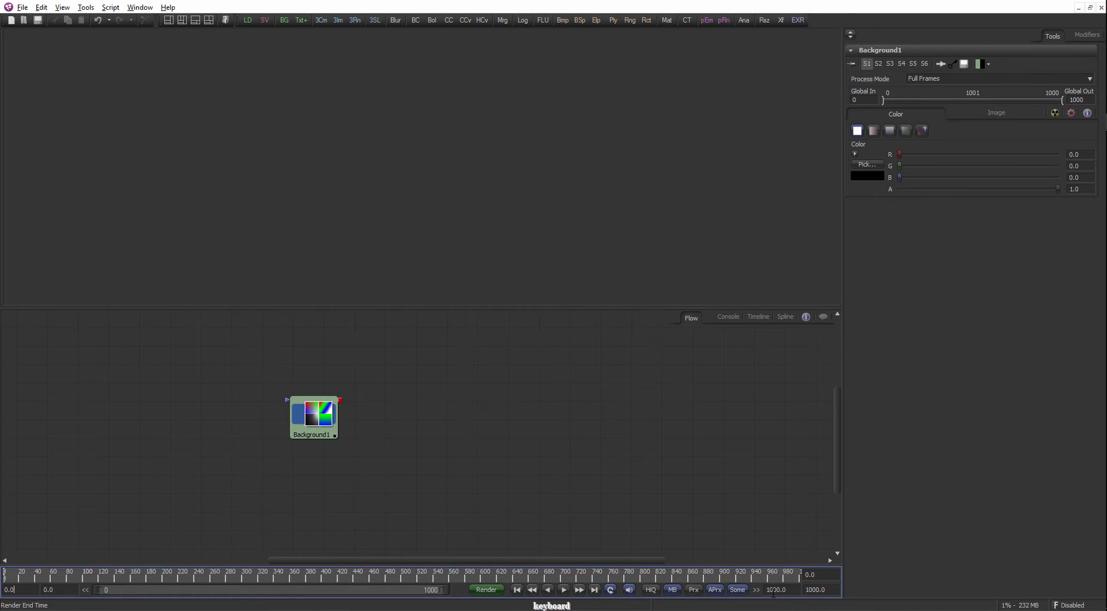
{"action": "left_click", "coordinate": [791, 590]}
{"action": "type", "text": "105"}
{"action": "left_click", "coordinate": [830, 590]}
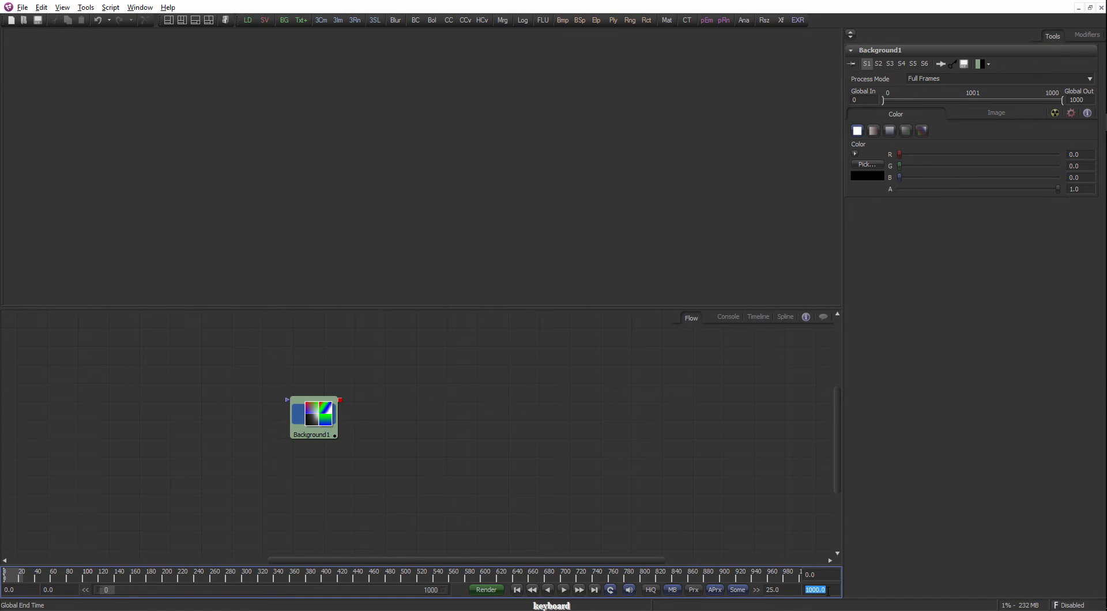
{"action": "type", "text": "25"}
{"action": "key", "text": "Return"}
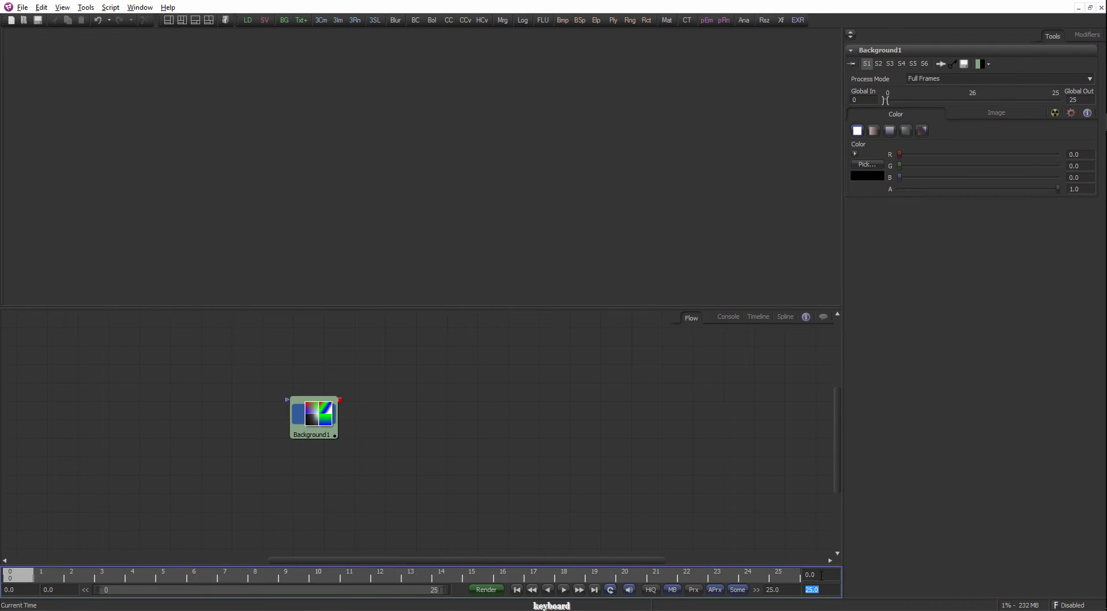
Move the current time to frame 11, and shift the Background node further left in the flow.
{"action": "left_click", "coordinate": [821, 575]}
{"action": "left_click", "coordinate": [351, 577]}
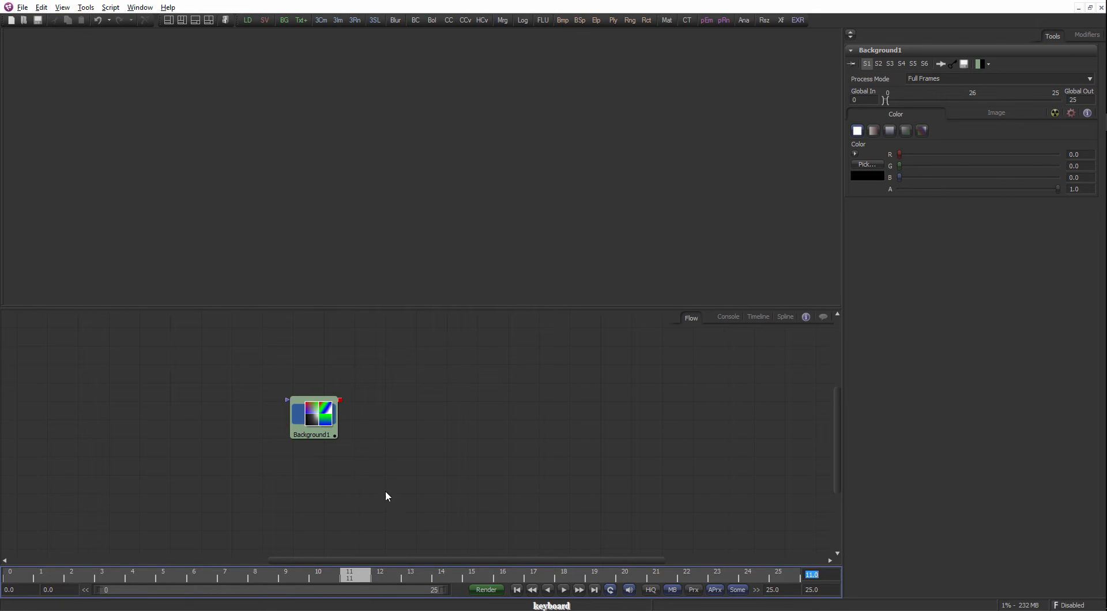
{"action": "mouse_move", "coordinate": [441, 593]}
{"action": "left_mouse_down"}
{"action": "mouse_move", "coordinate": [268, 590]}
{"action": "mouse_move", "coordinate": [451, 596]}
{"action": "left_mouse_up"}
{"action": "left_click_drag", "start_coordinate": [316, 433], "coordinate": [269, 427]}
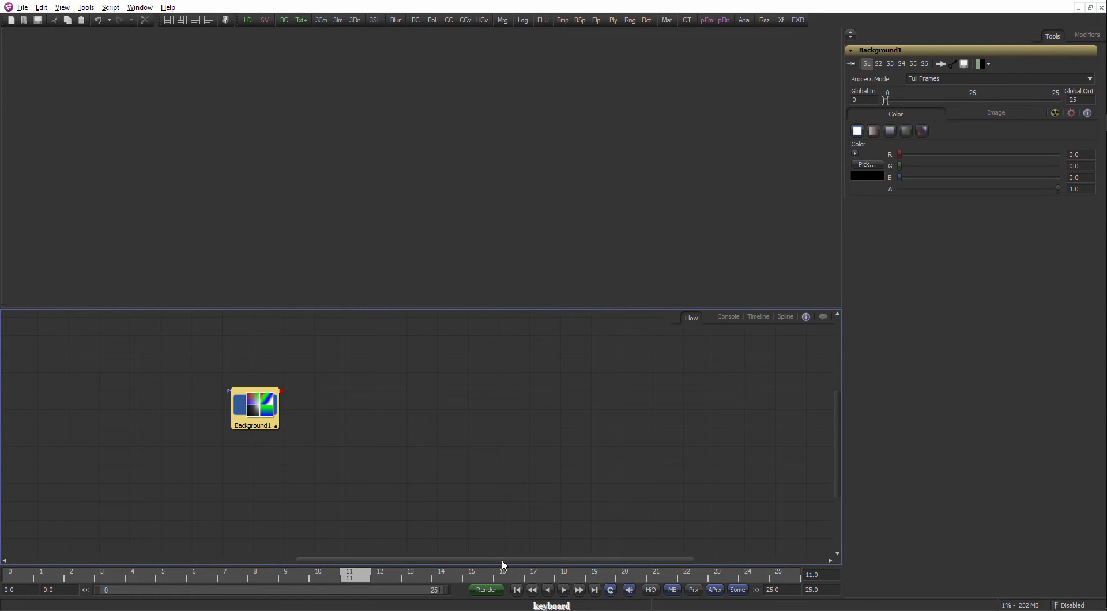
Open the audio file chooser for playback, cancel it without choosing a file, and switch the audio off.
{"action": "left_click", "coordinate": [611, 590]}
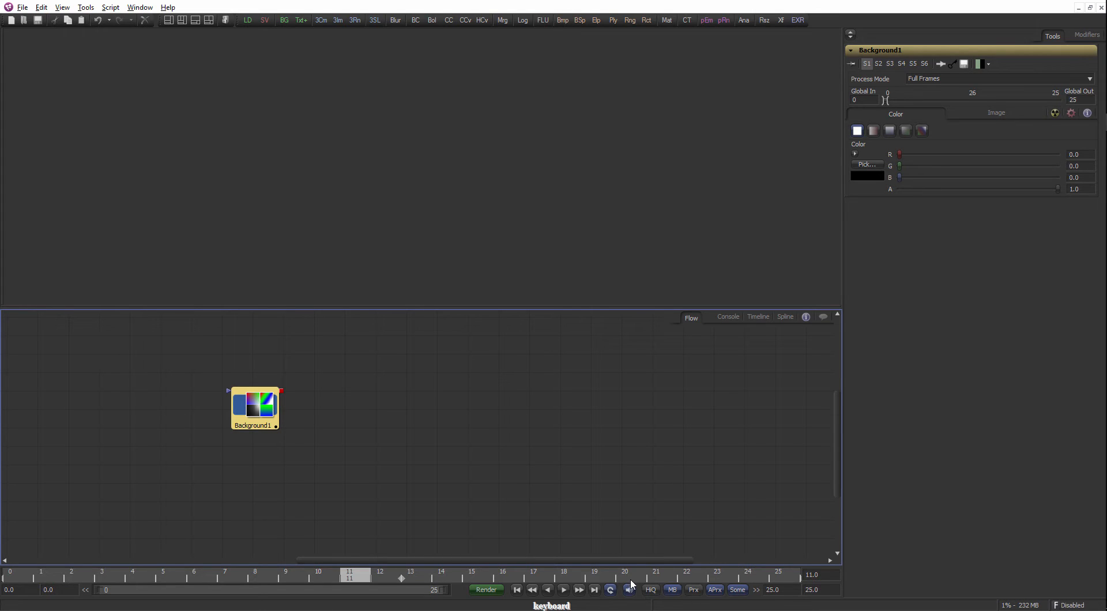
{"action": "left_click", "coordinate": [630, 589]}
{"action": "right_click", "coordinate": [630, 594]}
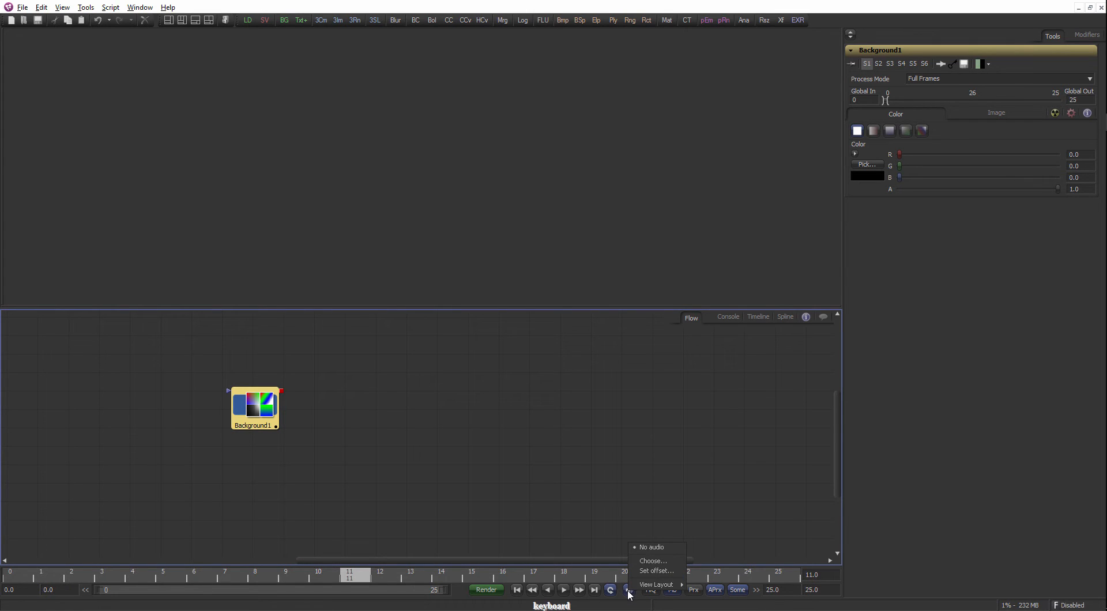
{"action": "left_click", "coordinate": [652, 561]}
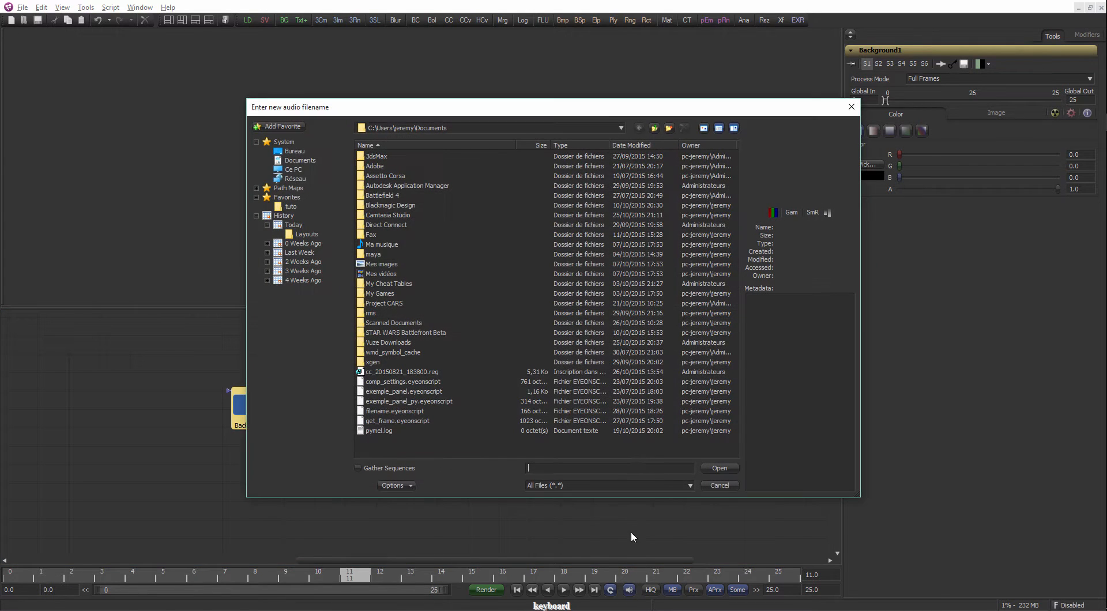
{"action": "left_click", "coordinate": [719, 485]}
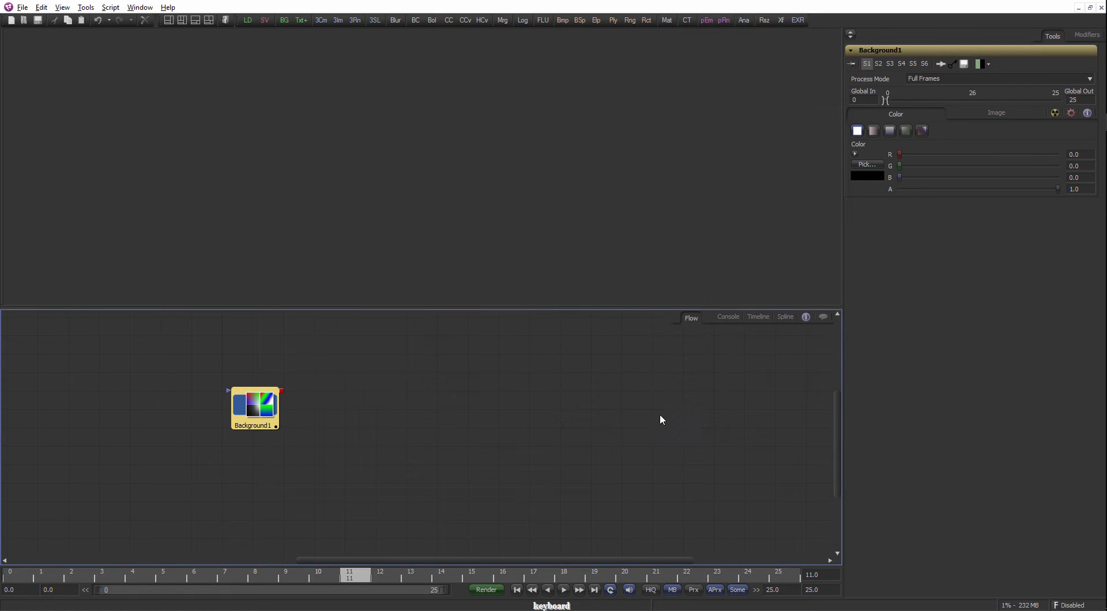
{"action": "left_click", "coordinate": [629, 590]}
{"action": "left_click", "coordinate": [629, 591]}
Look through the view layout options of the Time area, and turn on high-quality (HiQ) mode.
{"action": "right_click", "coordinate": [653, 592]}
{"action": "mouse_move", "coordinate": [669, 596]}
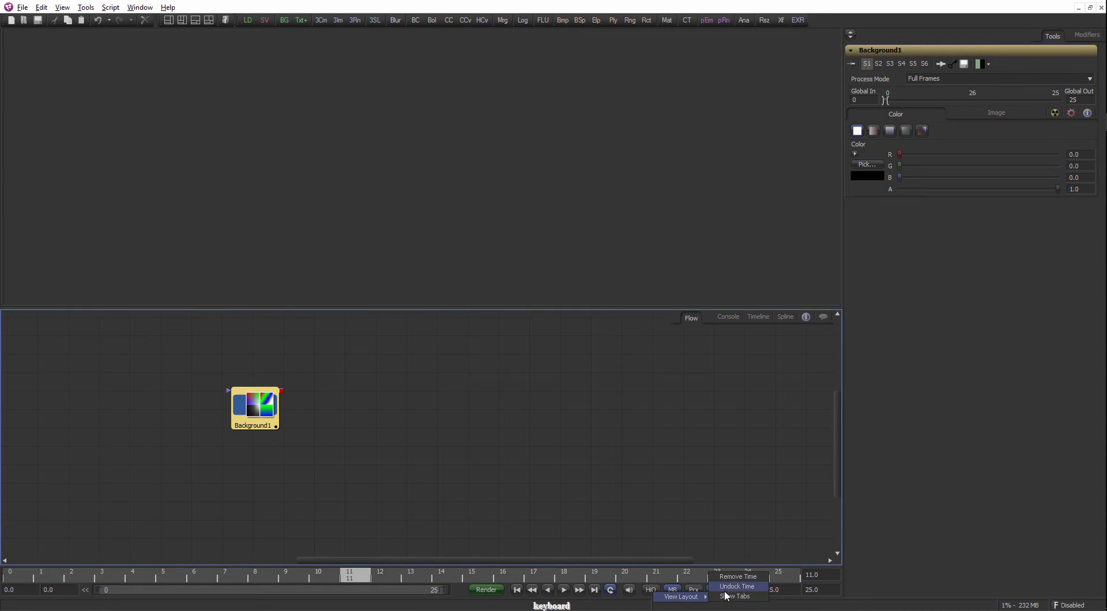
{"action": "left_click", "coordinate": [680, 501]}
{"action": "right_click", "coordinate": [652, 591]}
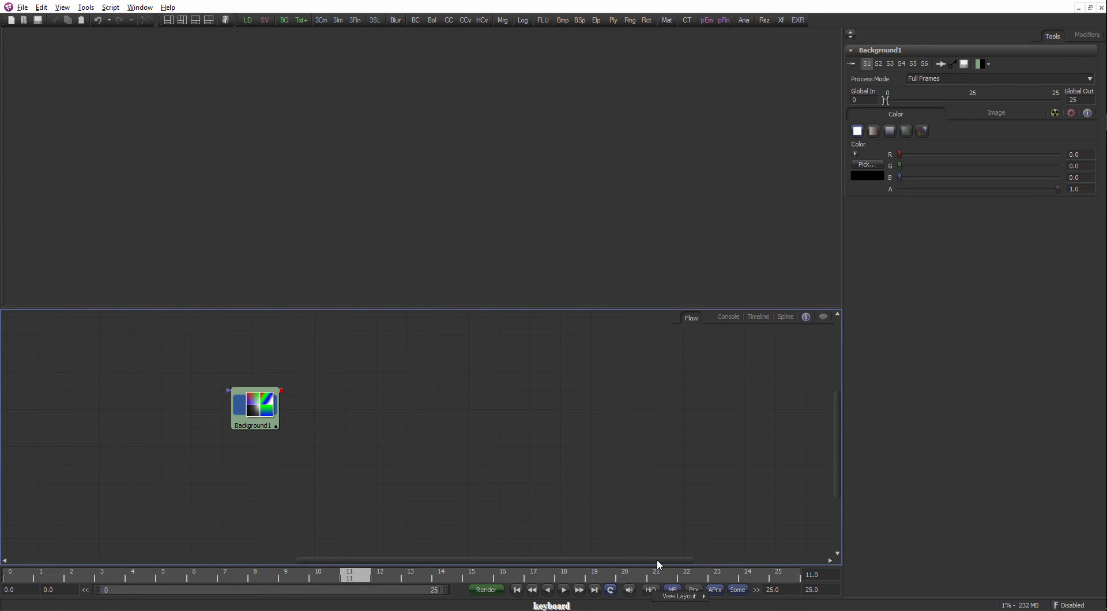
{"action": "mouse_move", "coordinate": [678, 596]}
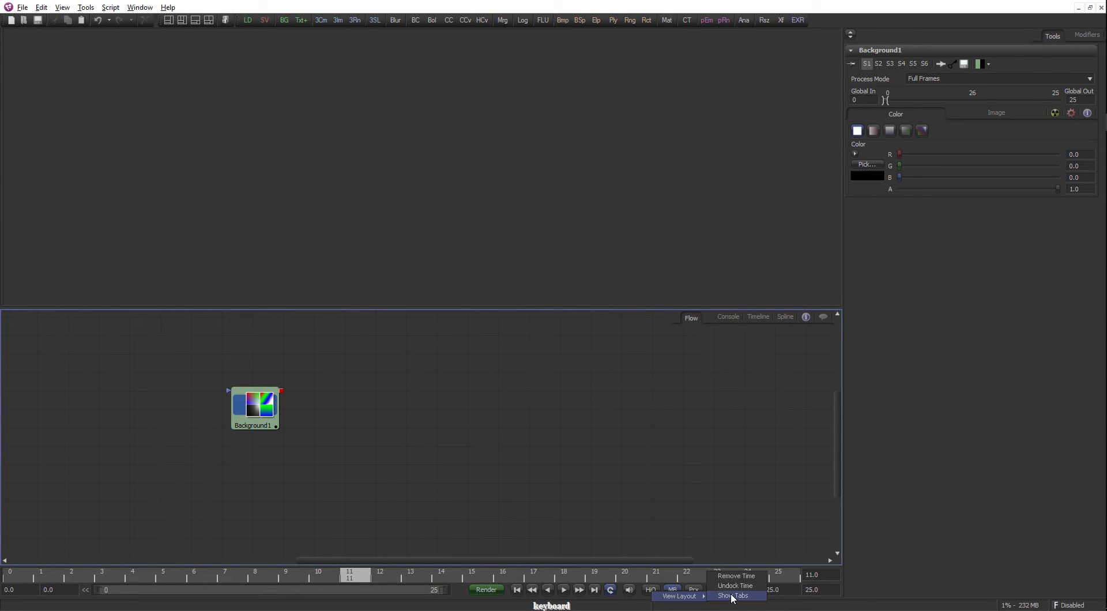
{"action": "left_click", "coordinate": [665, 522]}
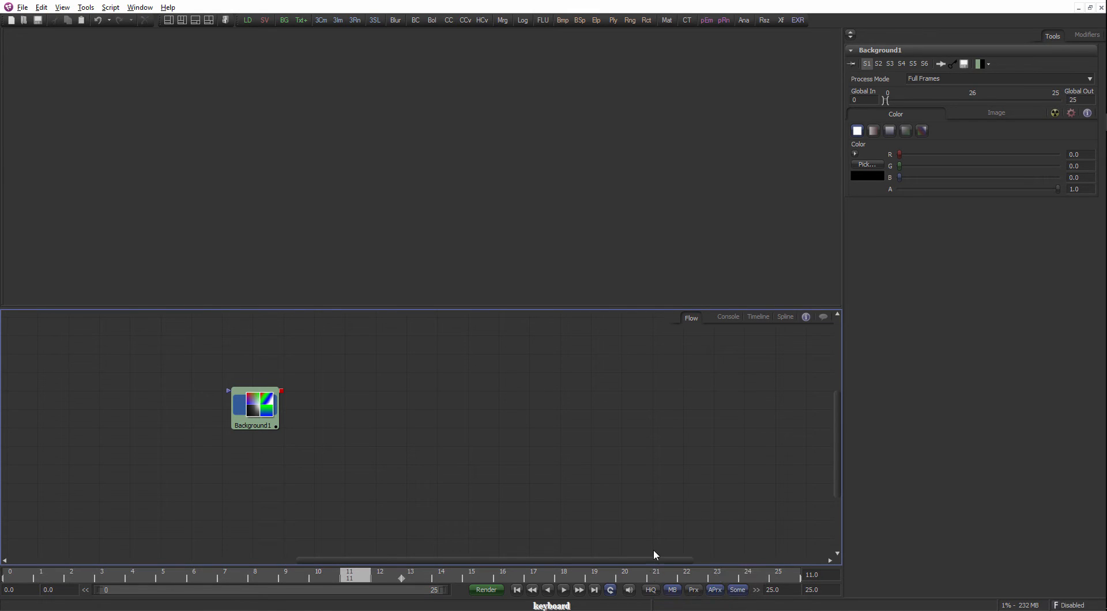
{"action": "left_click", "coordinate": [653, 593]}
Enlarge the viewer area, then add a Merge tool by searching for mer and place it beside the Background.
{"action": "left_click_drag", "start_coordinate": [523, 316], "coordinate": [521, 349]}
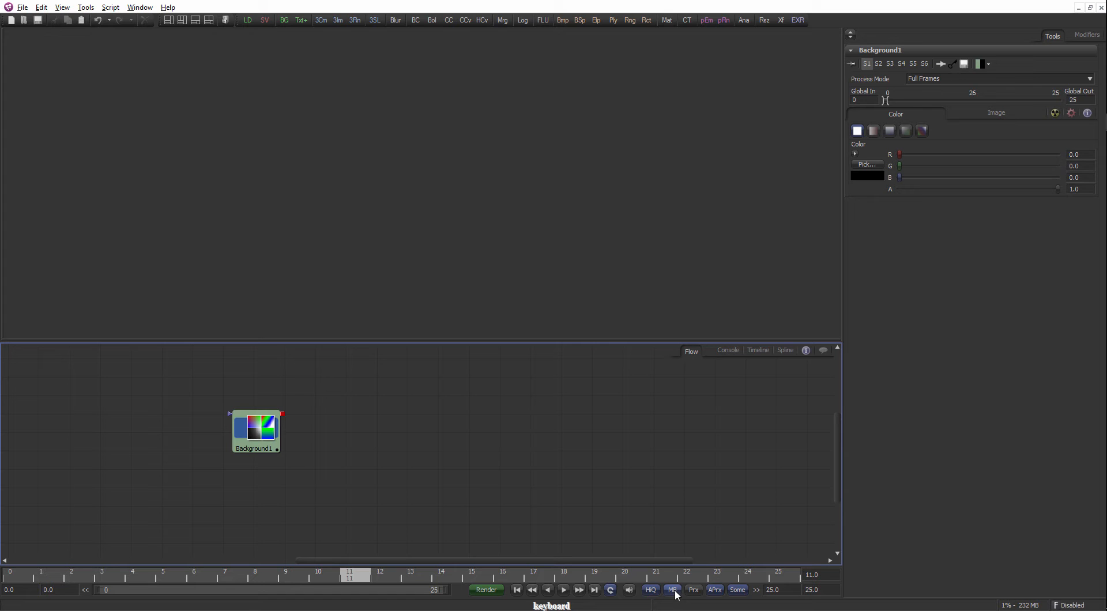
{"action": "key", "text": "ctrl+space"}
{"action": "type", "text": "mer"}
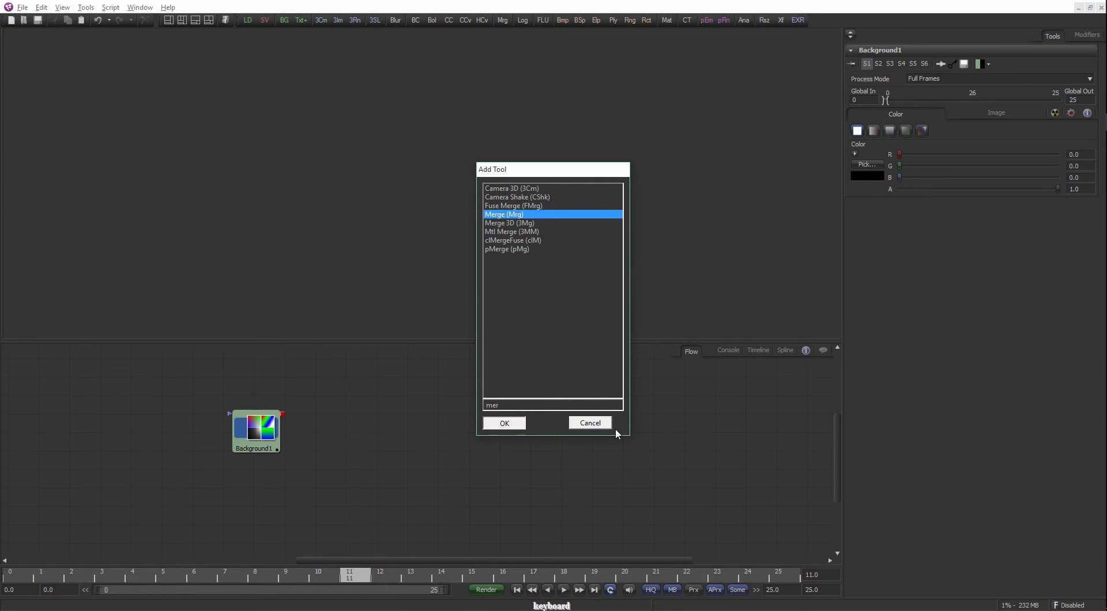
{"action": "key", "text": "Return"}
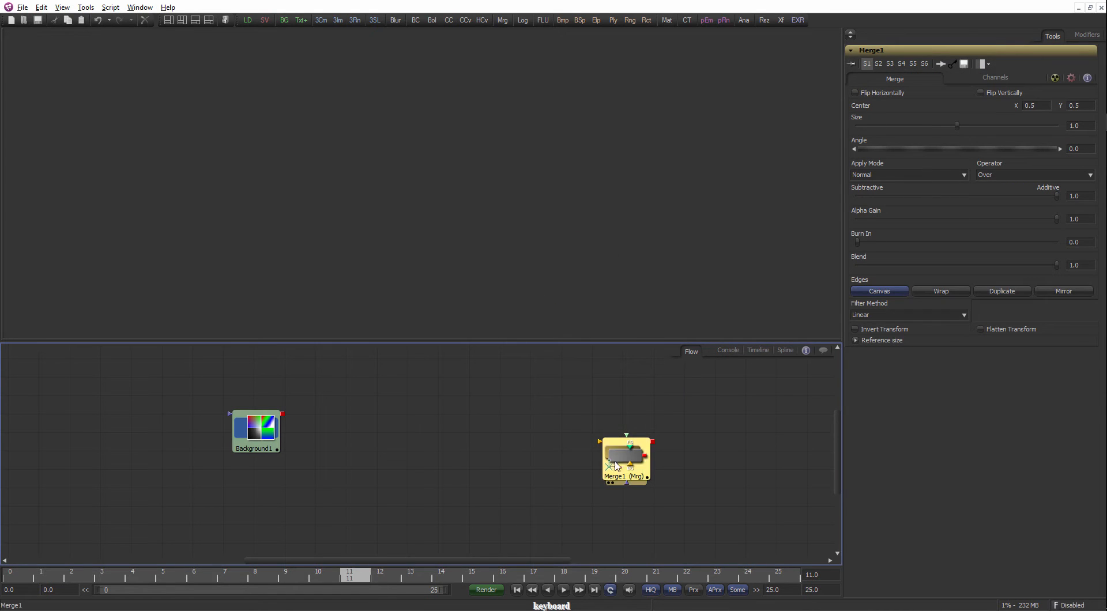
{"action": "left_click_drag", "start_coordinate": [617, 464], "coordinate": [421, 411]}
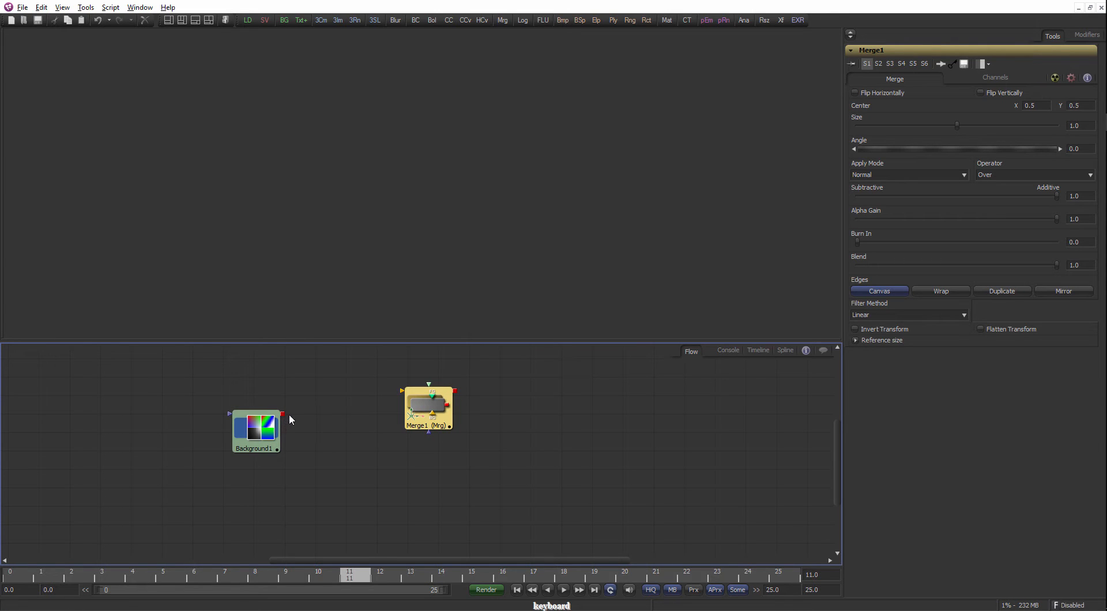
Connect the Background's output to the Merge, display the Merge in the viewer, and tidy the two nodes into a row.
{"action": "left_click", "coordinate": [289, 416]}
{"action": "left_click_drag", "start_coordinate": [283, 413], "coordinate": [424, 405]}
{"action": "left_click_drag", "start_coordinate": [423, 405], "coordinate": [372, 433]}
{"action": "key", "text": "1"}
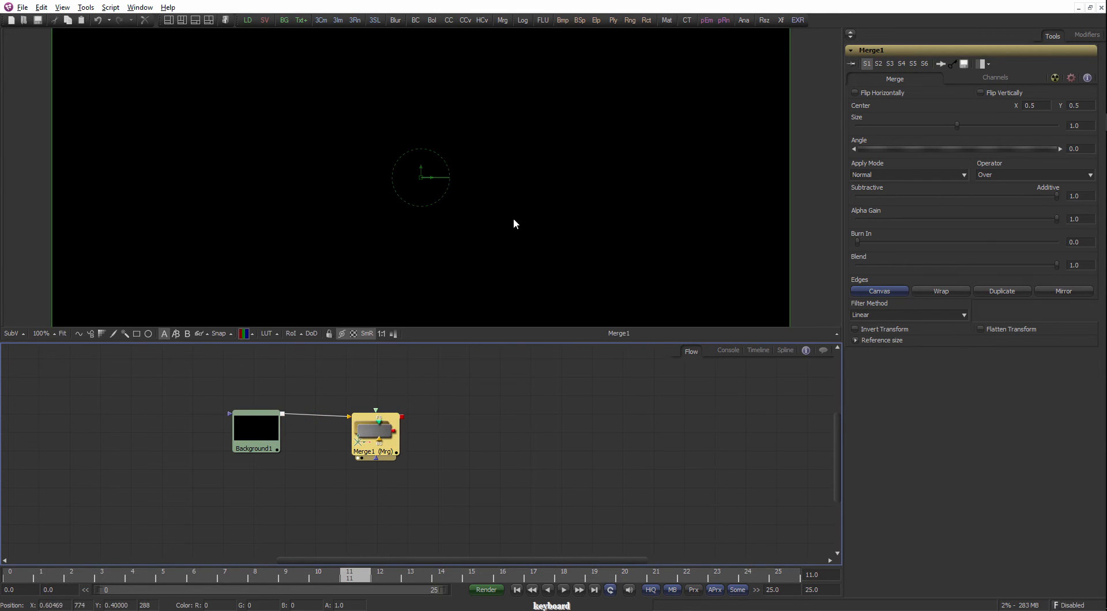
{"action": "left_click", "coordinate": [457, 422]}
{"action": "left_click_drag", "start_coordinate": [382, 436], "coordinate": [383, 434]}
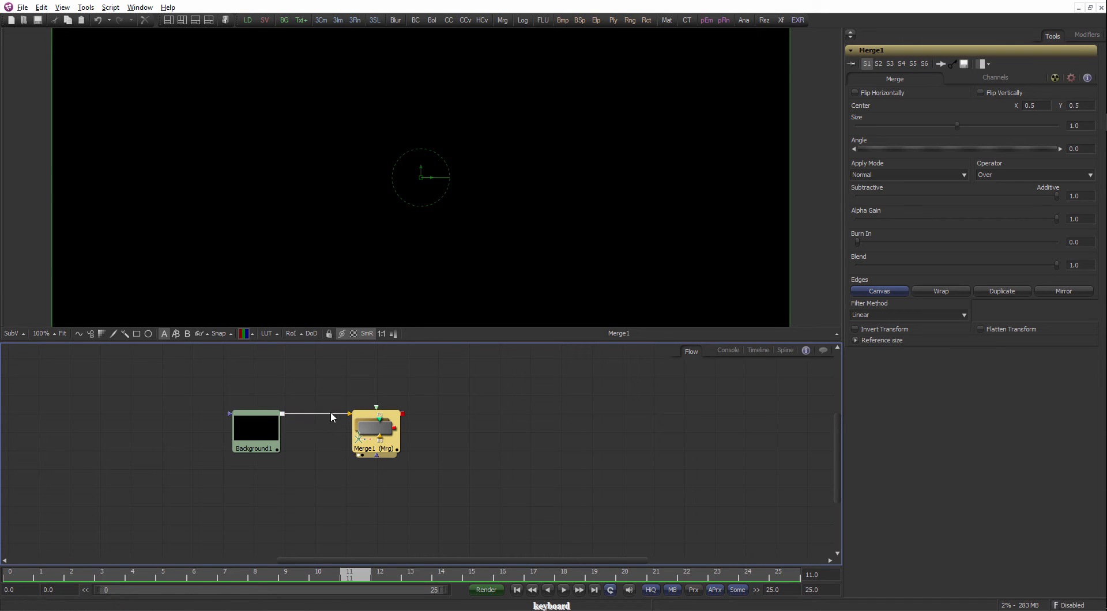
{"action": "left_click_drag", "start_coordinate": [268, 437], "coordinate": [265, 436]}
Remove the Merge's output from the viewer, keeping the Merge node selected.
{"action": "left_click", "coordinate": [376, 450]}
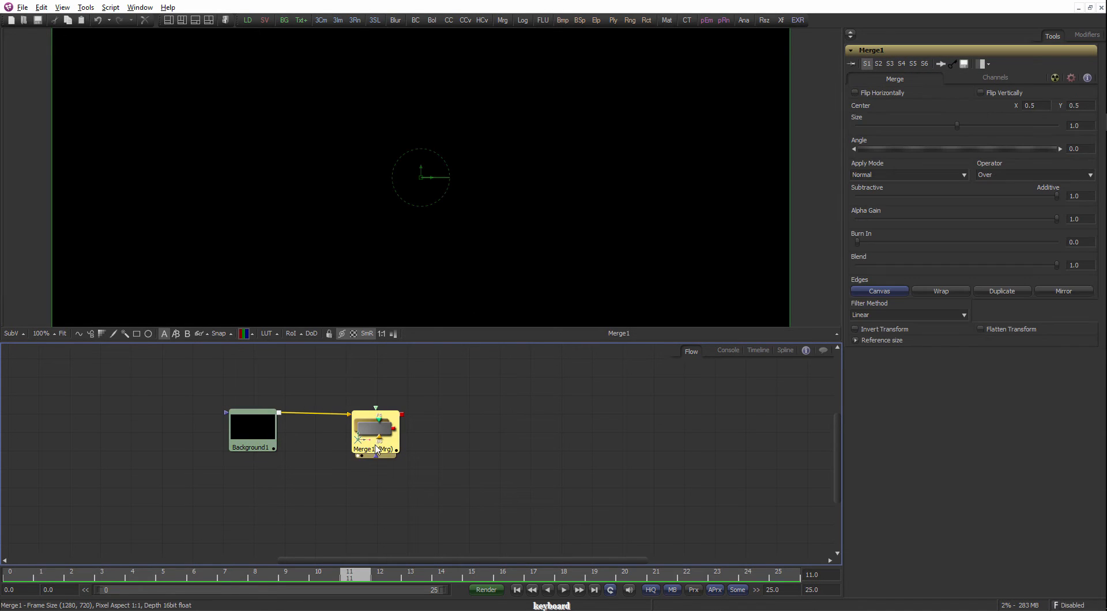
{"action": "key", "text": "1"}
{"action": "left_click", "coordinate": [460, 398]}
{"action": "left_click", "coordinate": [386, 431]}
{"action": "left_click", "coordinate": [407, 366]}
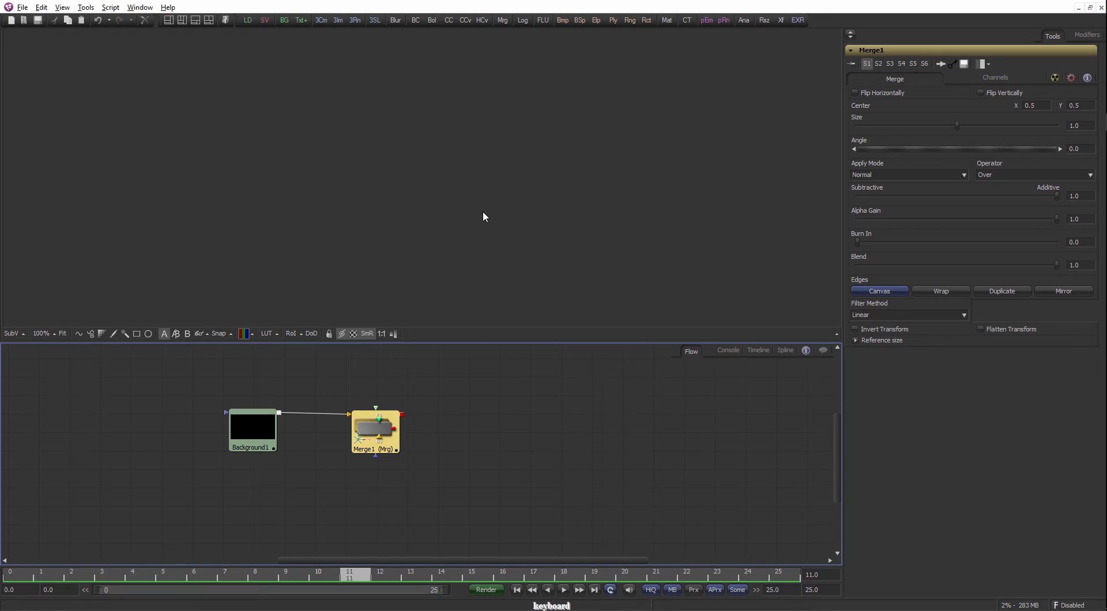
{"action": "left_click", "coordinate": [387, 432]}
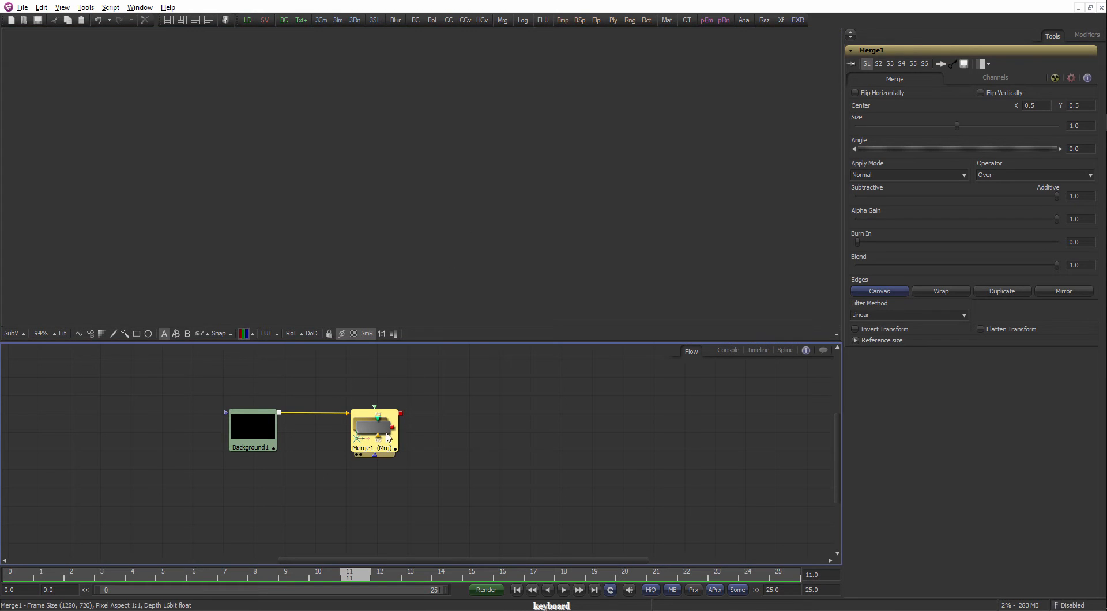
Display the Merge in the viewer, and replace it there with the Background's output.
{"action": "key", "text": "1"}
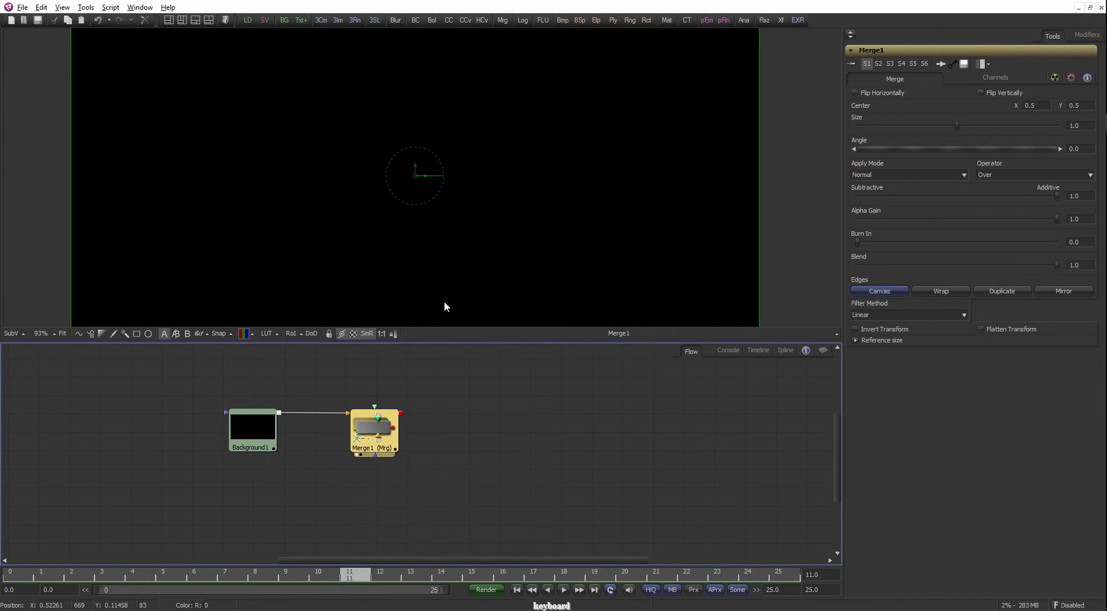
{"action": "left_click", "coordinate": [427, 431]}
{"action": "left_click_drag", "start_coordinate": [253, 425], "coordinate": [257, 430]}
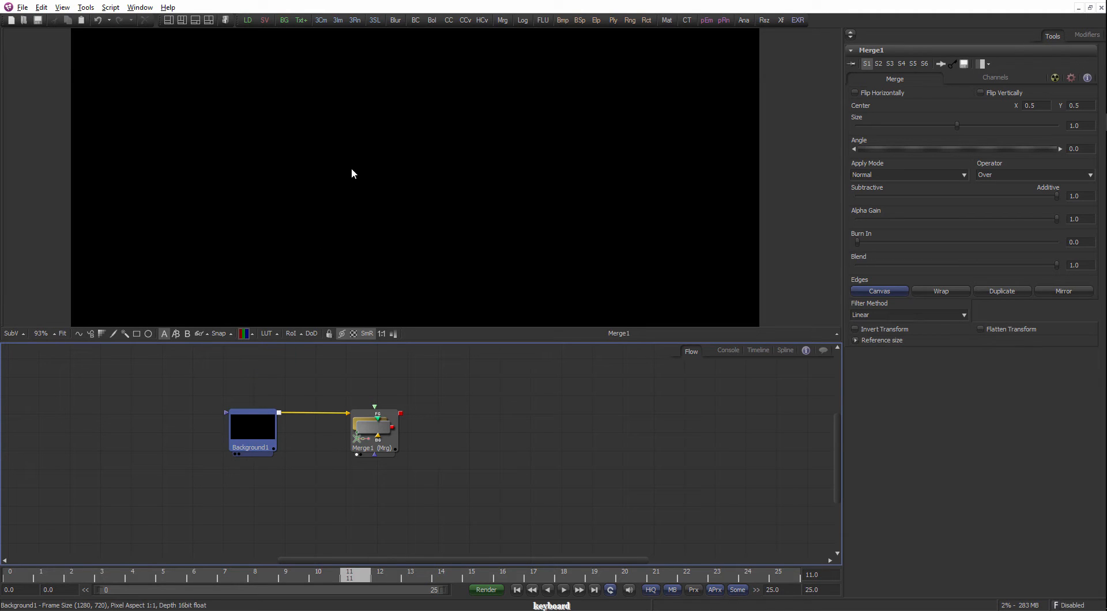
{"action": "left_click_drag", "start_coordinate": [353, 173], "coordinate": [380, 139]}
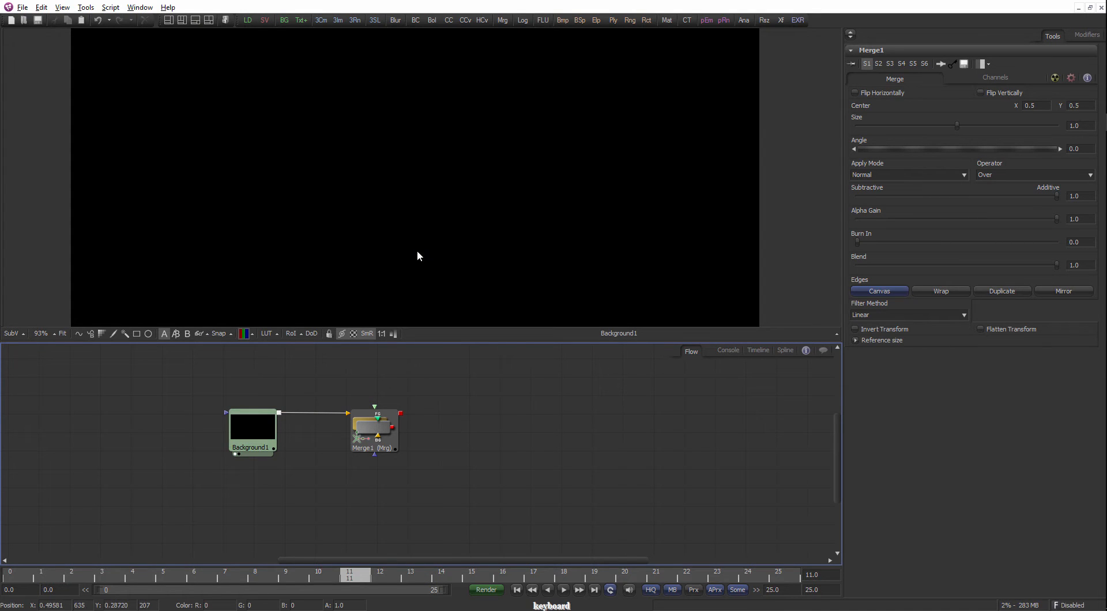
Fit the Background image to the viewer, look through the zoom presets, and set the viewer scale to 50%.
{"action": "left_click", "coordinate": [63, 333]}
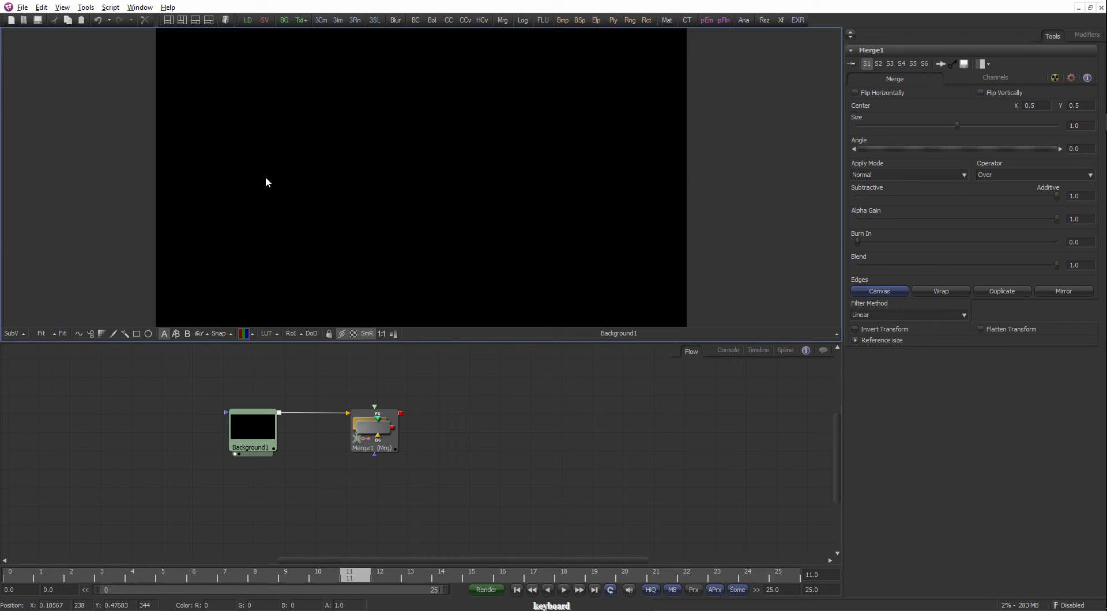
{"action": "left_click", "coordinate": [55, 334]}
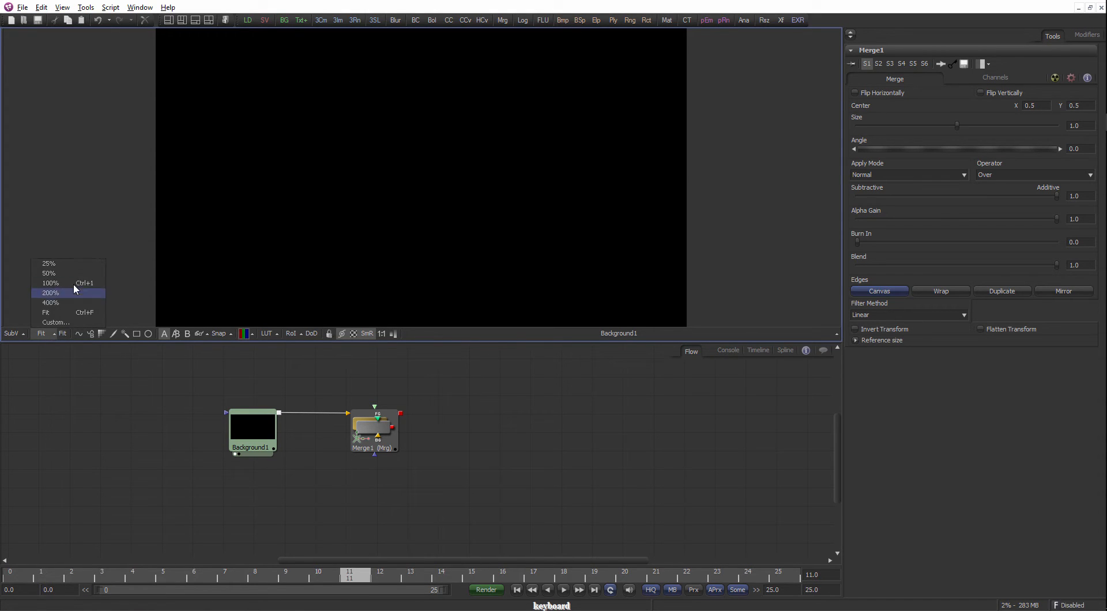
{"action": "left_click", "coordinate": [60, 368]}
{"action": "left_click", "coordinate": [55, 334]}
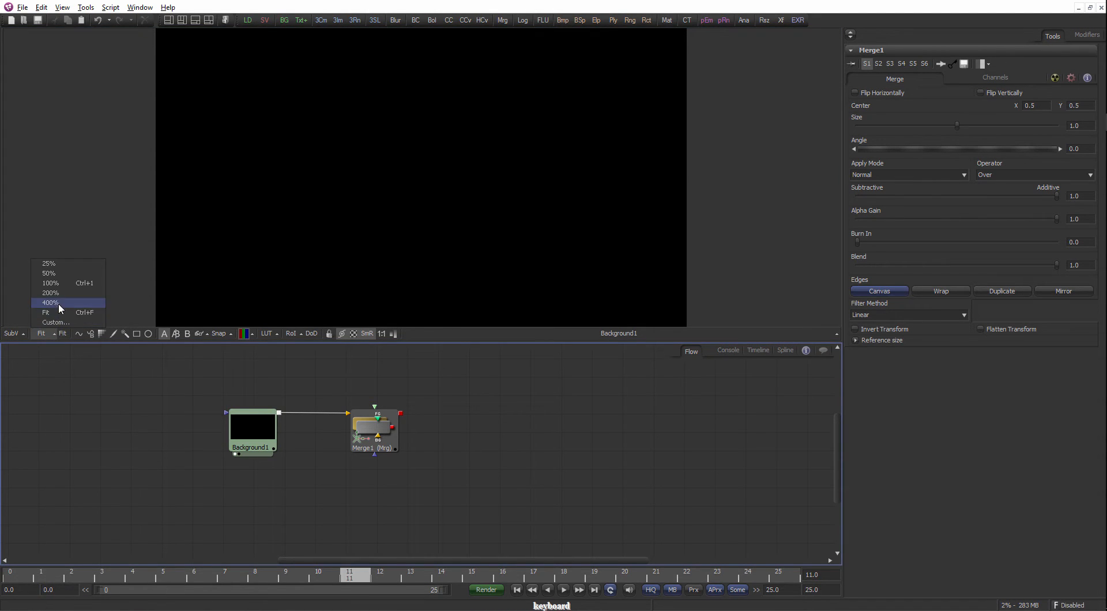
{"action": "left_click", "coordinate": [60, 274]}
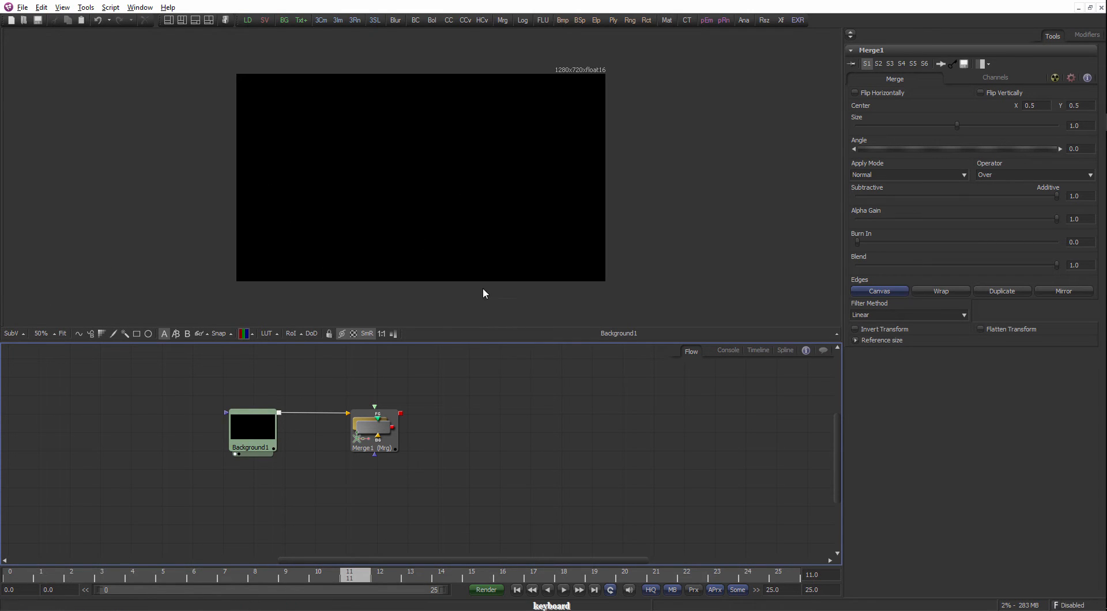
Fit the image to the viewer again and make the viewer area taller.
{"action": "left_click", "coordinate": [478, 270]}
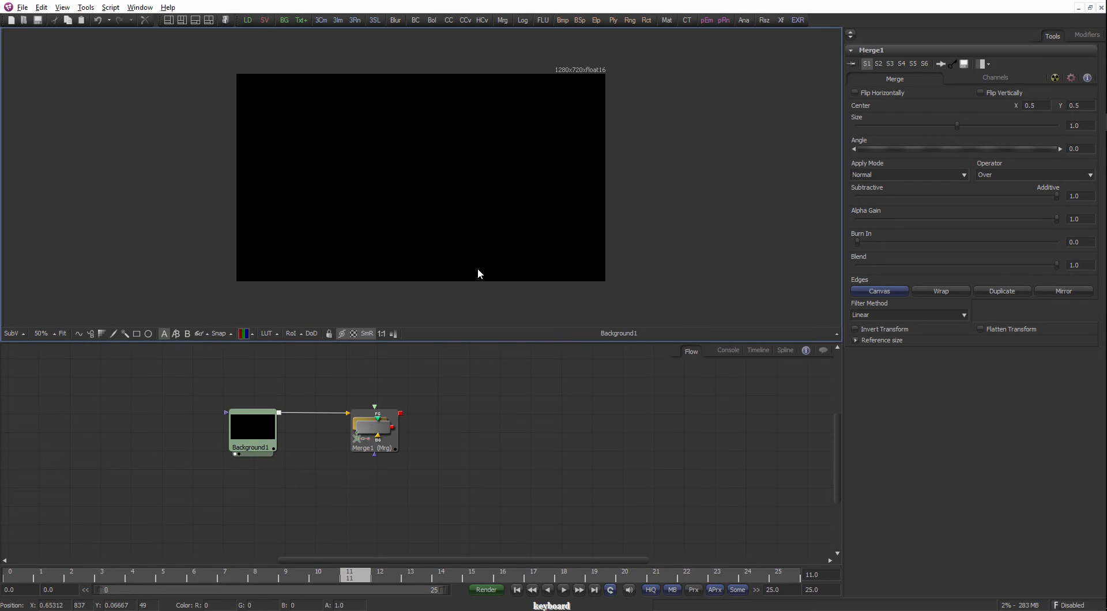
{"action": "key", "text": "ctrl+f"}
{"action": "left_click_drag", "start_coordinate": [477, 340], "coordinate": [462, 413]}
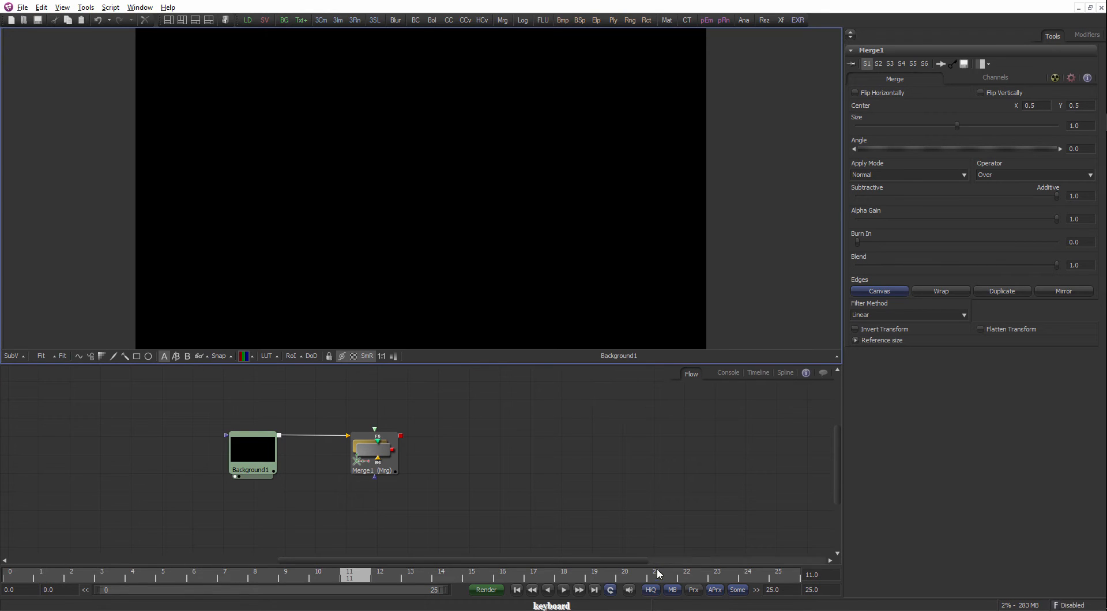
Select the Merge, widen the tool controls area slightly, and show the Merge's Channels page followed by its common controls.
{"action": "left_click", "coordinate": [392, 452]}
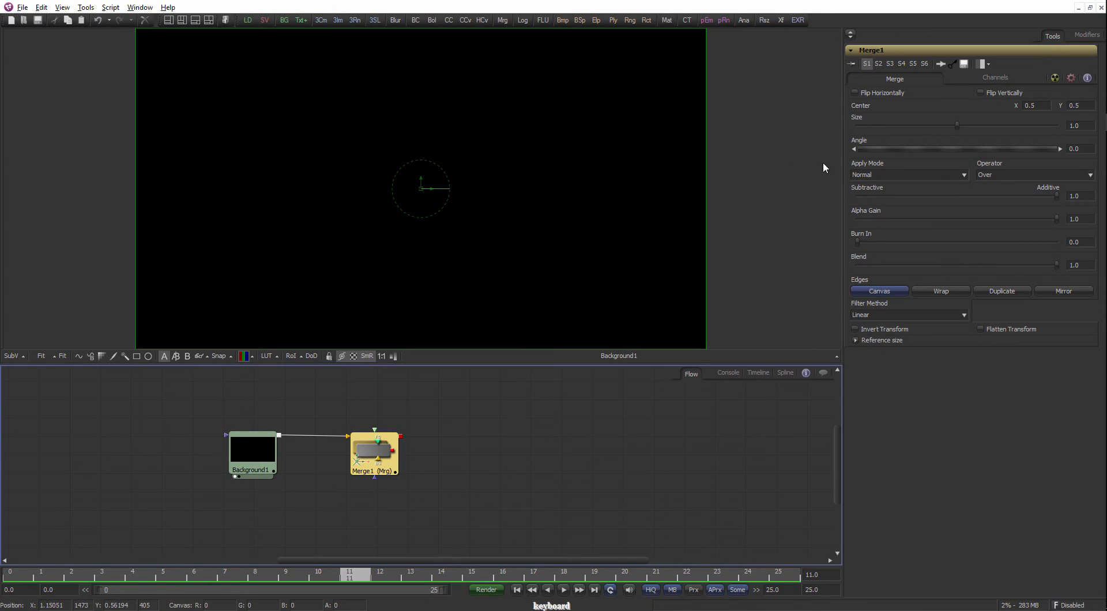
{"action": "left_click_drag", "start_coordinate": [840, 158], "coordinate": [830, 157]}
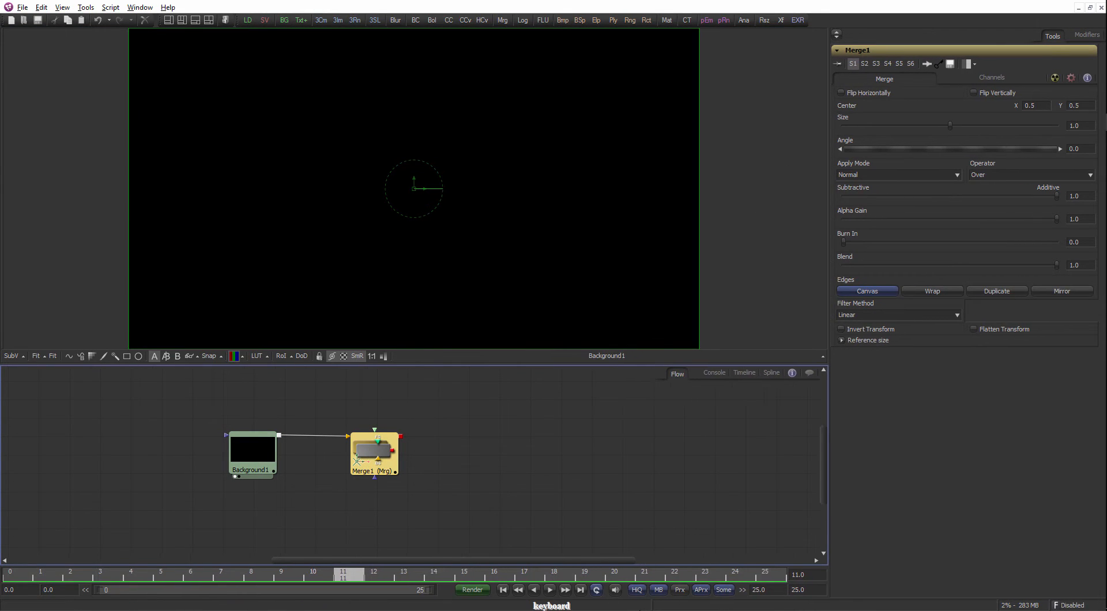
{"action": "left_click", "coordinate": [978, 75]}
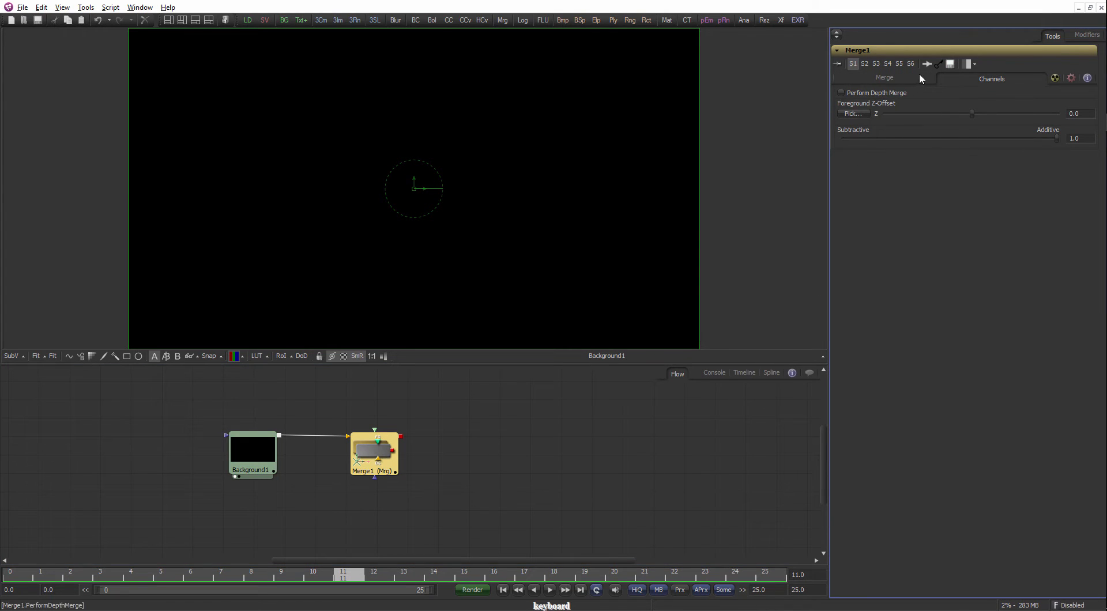
{"action": "left_click", "coordinate": [1055, 78]}
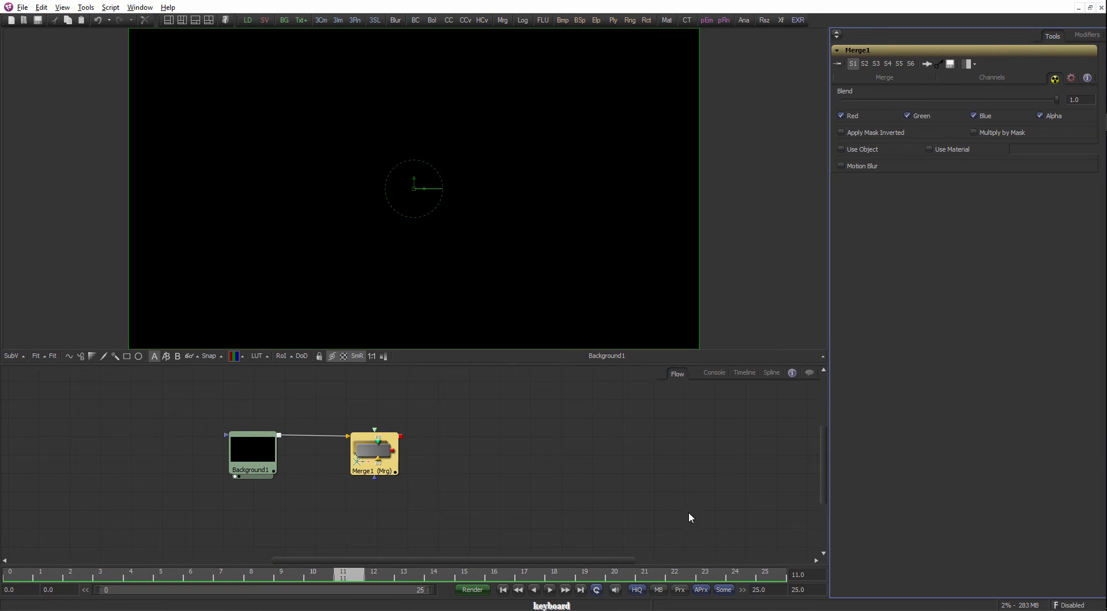
Turn on proxy mode and look through the available proxy ratios without choosing one.
{"action": "left_click", "coordinate": [679, 591]}
{"action": "right_click", "coordinate": [682, 592]}
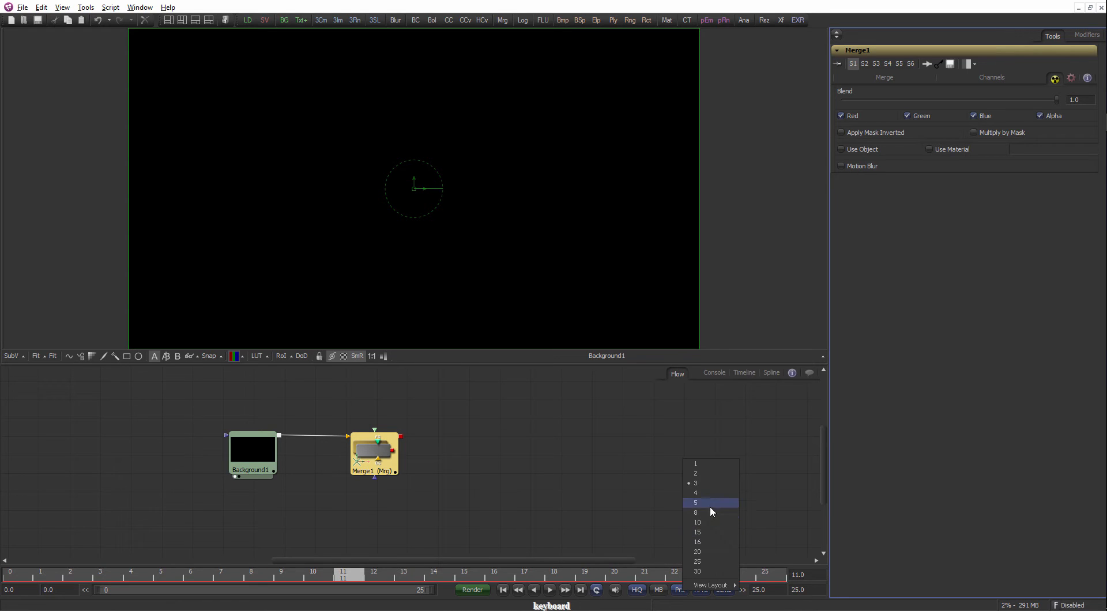
{"action": "left_click", "coordinate": [624, 480]}
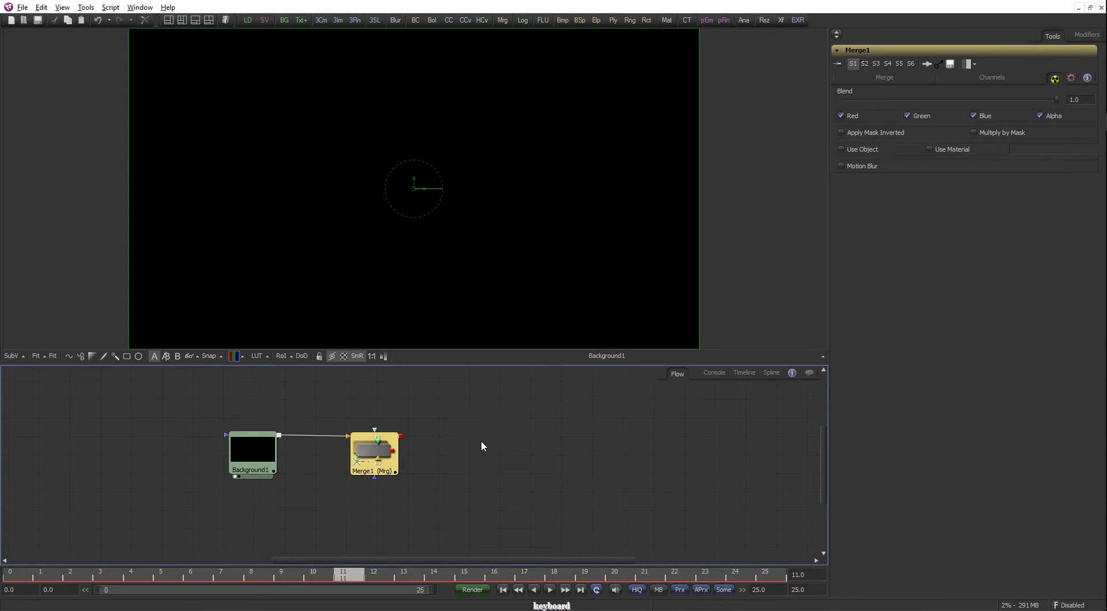
Switch to File Explorer and open the jpeg folder inside chap_02\bits_difference.
{"action": "key", "text": "alt+Tab"}
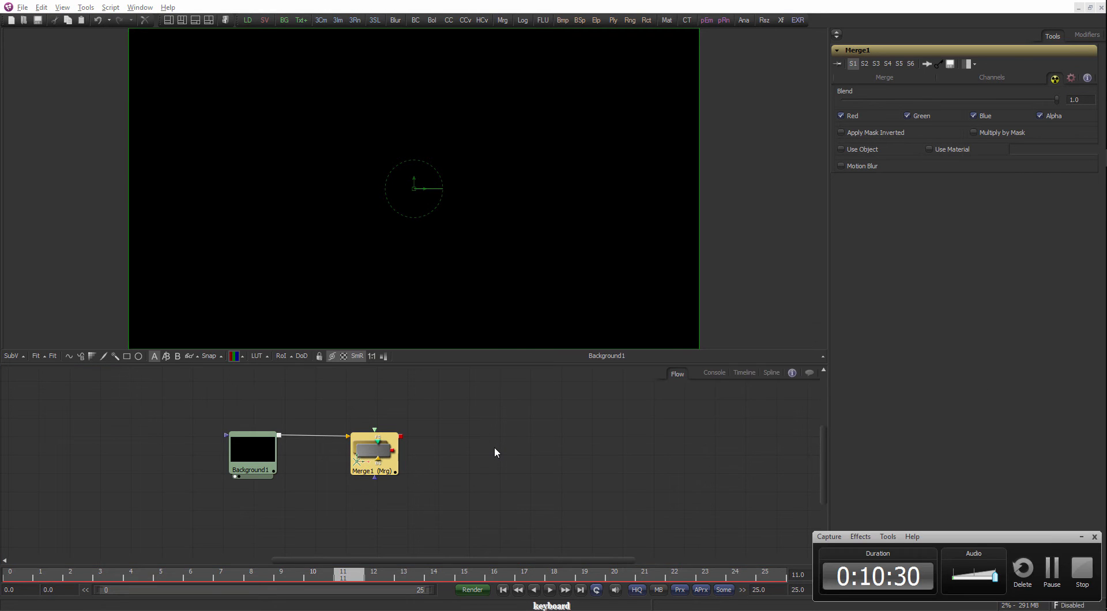
{"action": "key", "text": "alt+Tab"}
{"action": "key", "text": "Tab"}
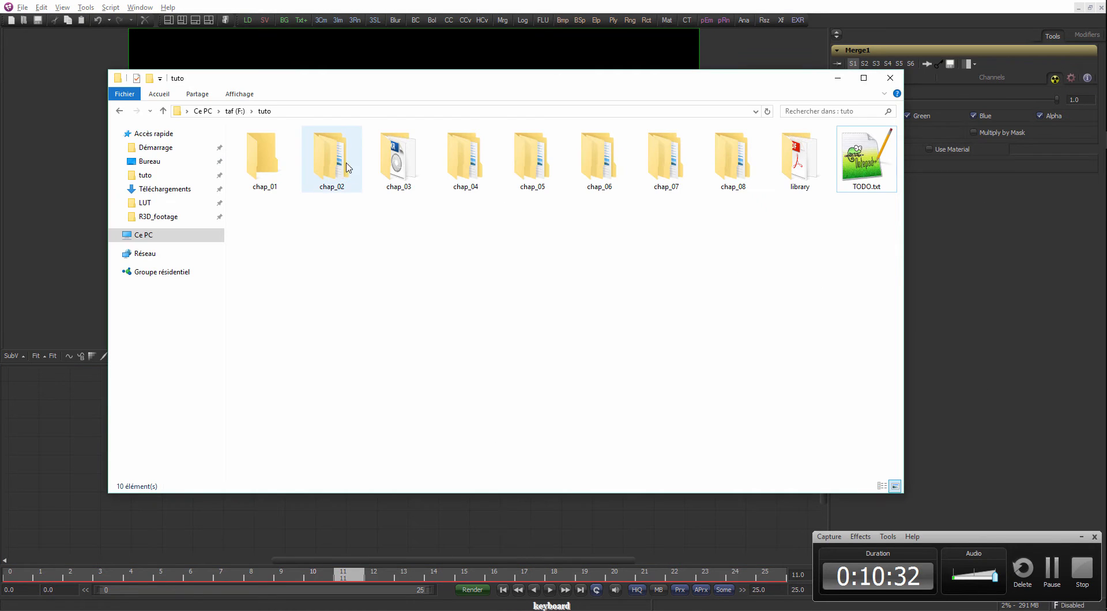
{"action": "double_click", "coordinate": [336, 178]}
{"action": "double_click", "coordinate": [295, 148]}
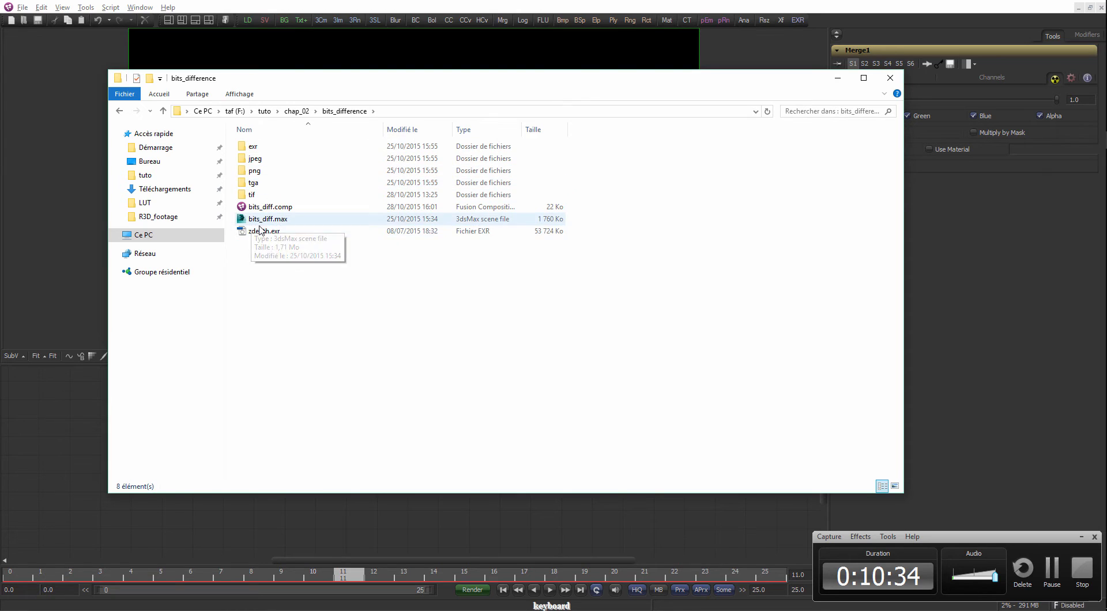
{"action": "double_click", "coordinate": [266, 161]}
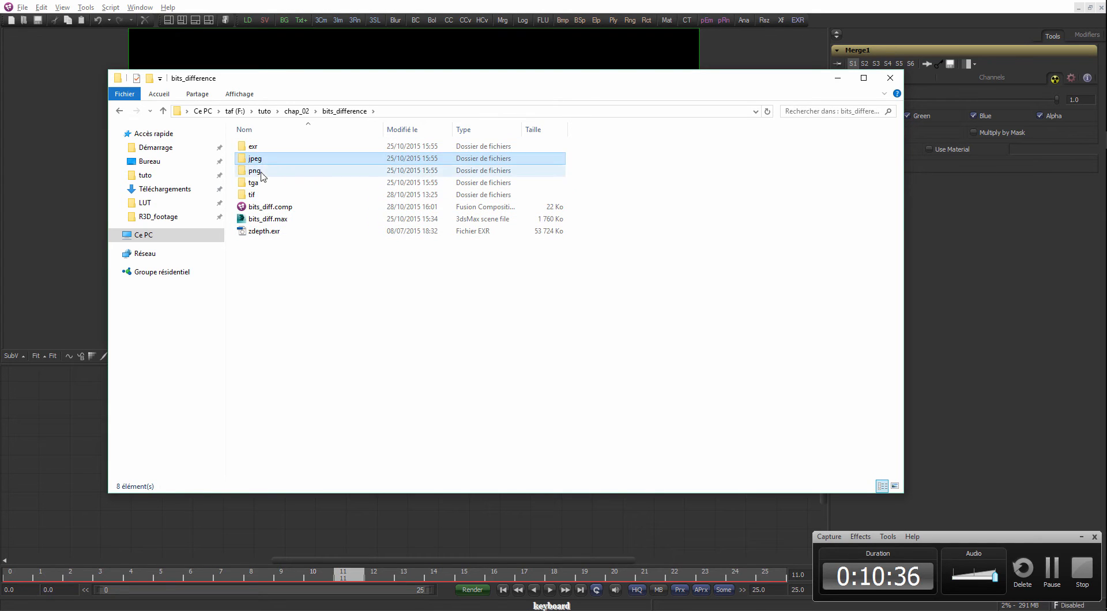
Import 8bits_beauty.jpeg from the folder into Fusion's flow as a Loader and return to Fusion.
{"action": "left_click_drag", "start_coordinate": [298, 162], "coordinate": [66, 493]}
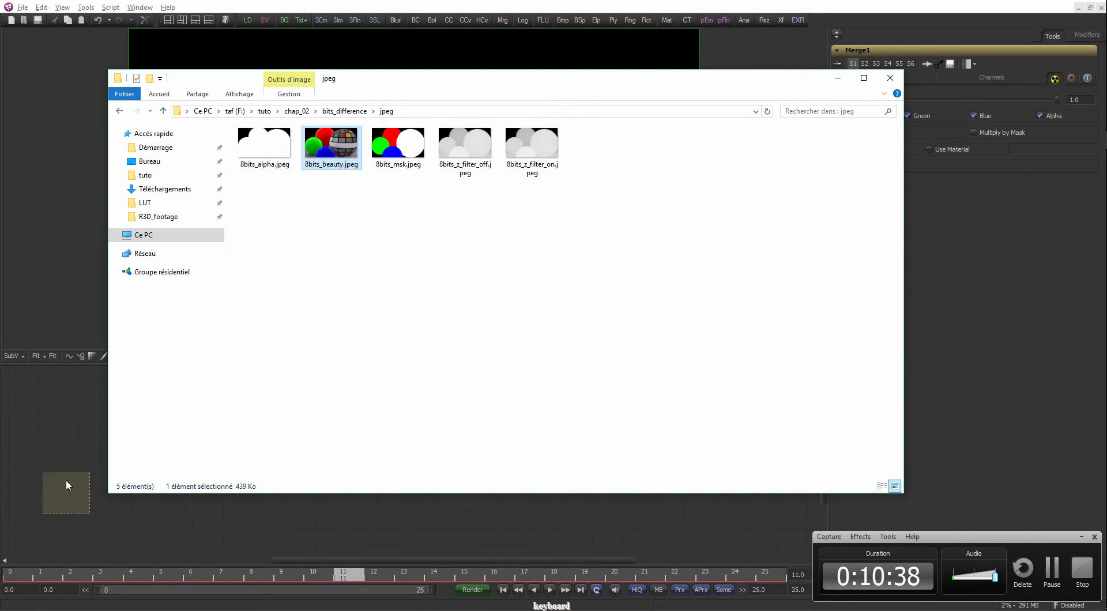
{"action": "key", "text": "alt+Tab"}
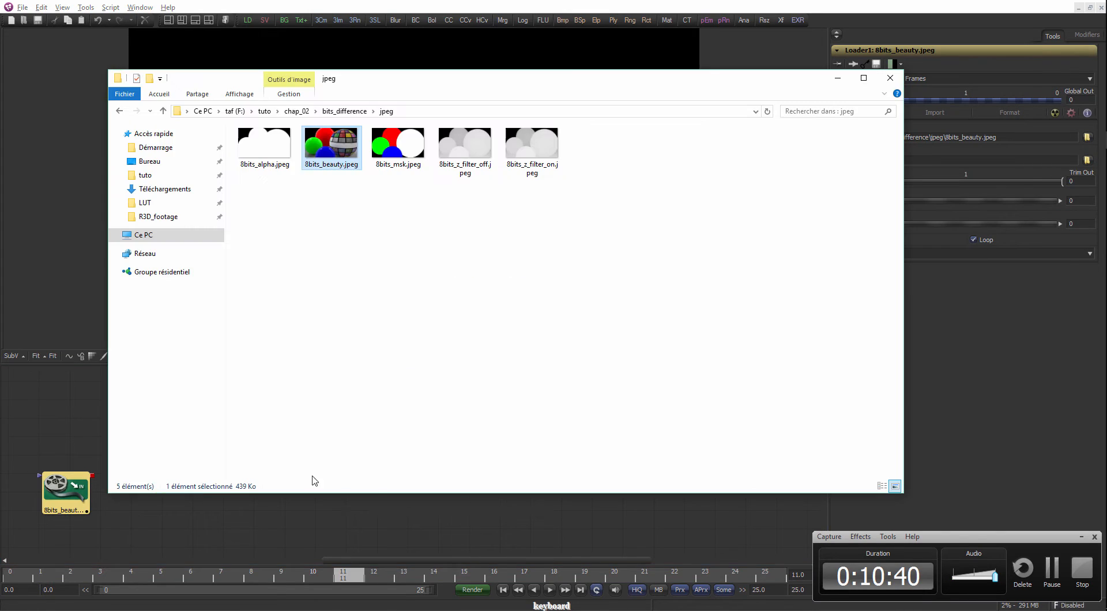
{"action": "left_click", "coordinate": [396, 508]}
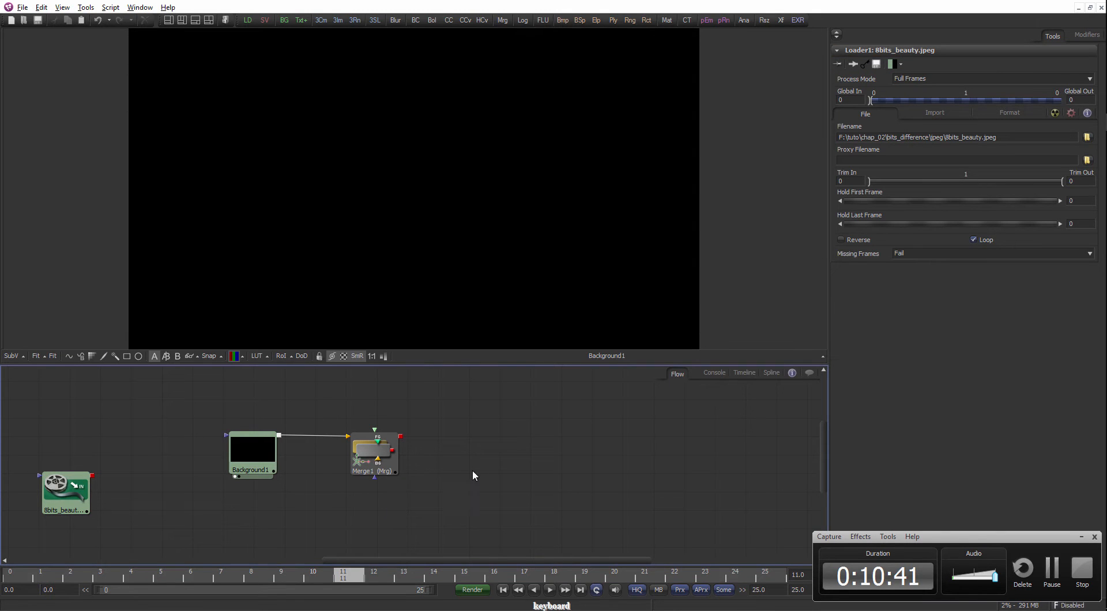
Place the 8bits_beauty.jpeg loader beyond the Merge's output side and display its whole image in the viewer.
{"action": "left_click", "coordinate": [1082, 537]}
{"action": "left_click_drag", "start_coordinate": [55, 502], "coordinate": [534, 445]}
{"action": "key", "text": "1"}
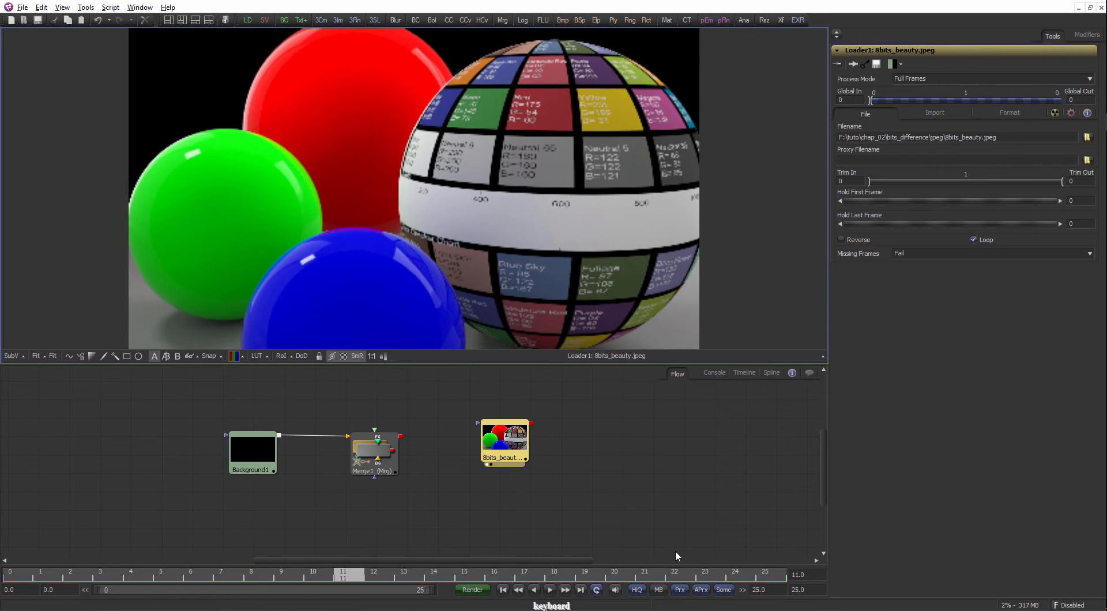
{"action": "key", "text": "ctrl+f"}
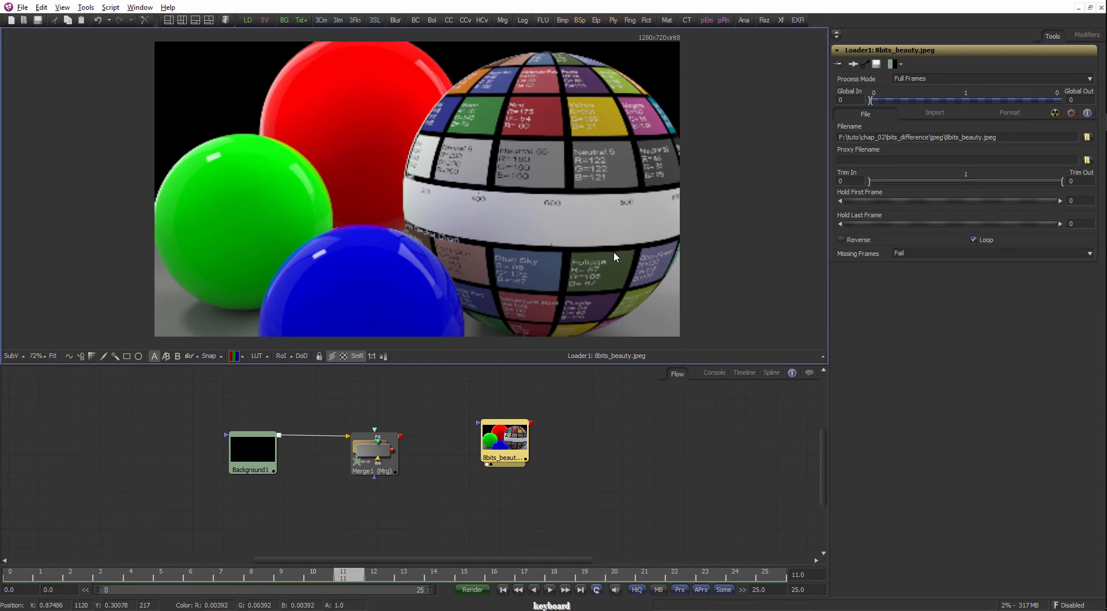
{"action": "left_click_drag", "start_coordinate": [586, 250], "coordinate": [569, 261]}
{"action": "scroll", "coordinate": [569, 261], "scroll_direction": "down", "scroll_amount": 1}
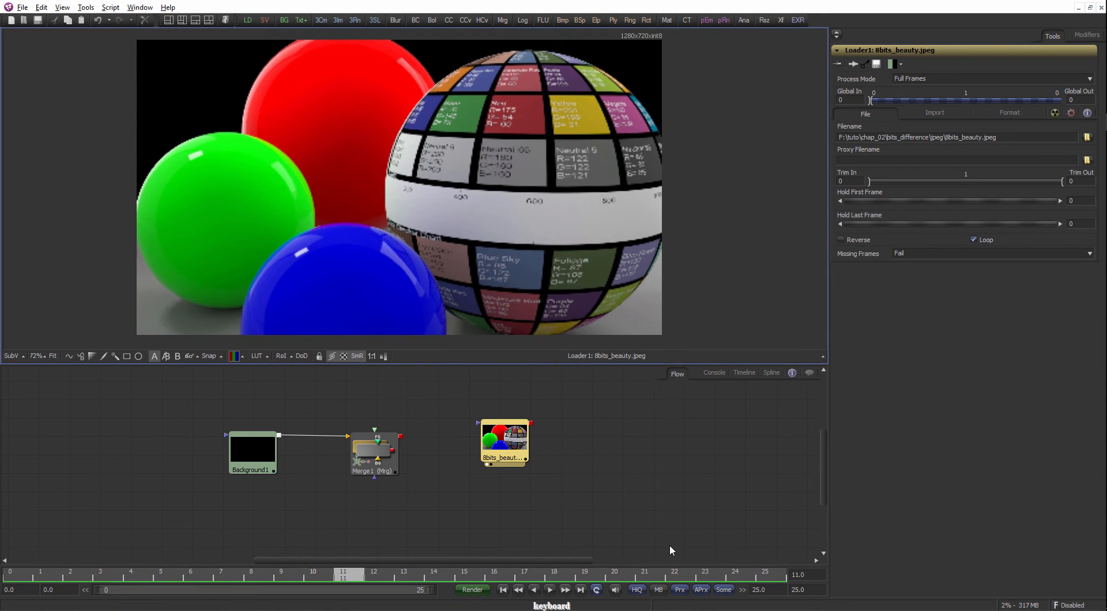
Switch proxy mode off and on again to compare the sharpness of the loaded image.
{"action": "left_click", "coordinate": [679, 589]}
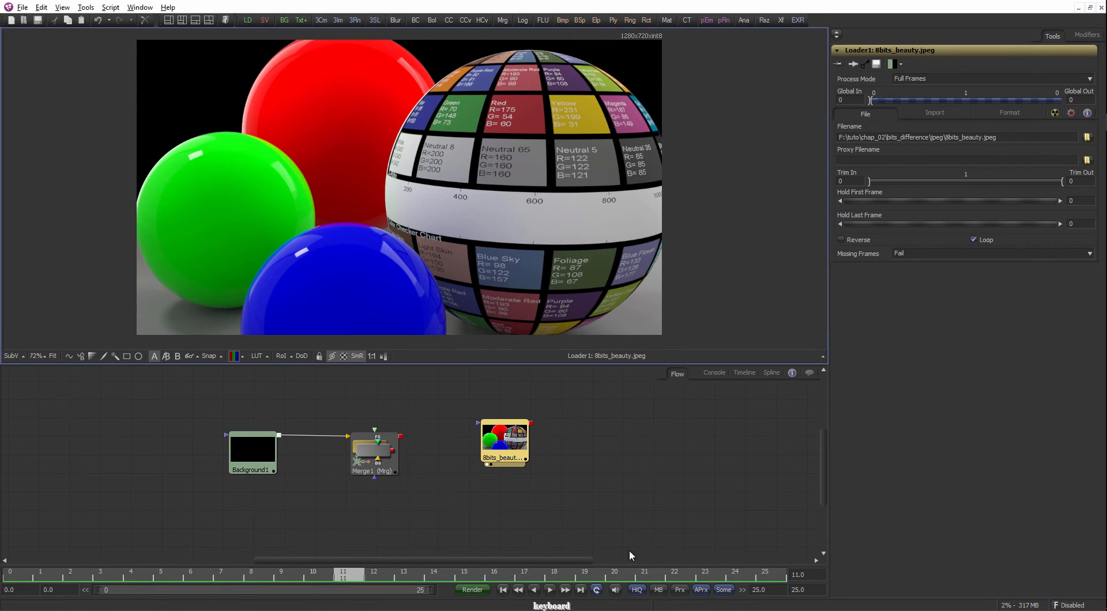
{"action": "scroll", "coordinate": [500, 137], "scroll_direction": "up", "scroll_amount": 1}
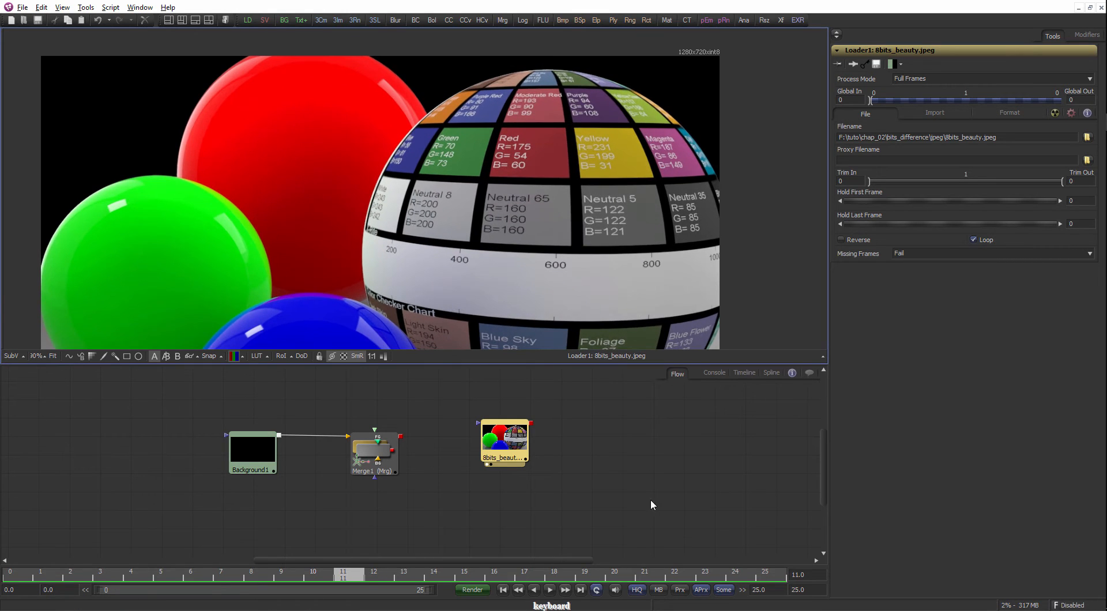
{"action": "left_click", "coordinate": [681, 589]}
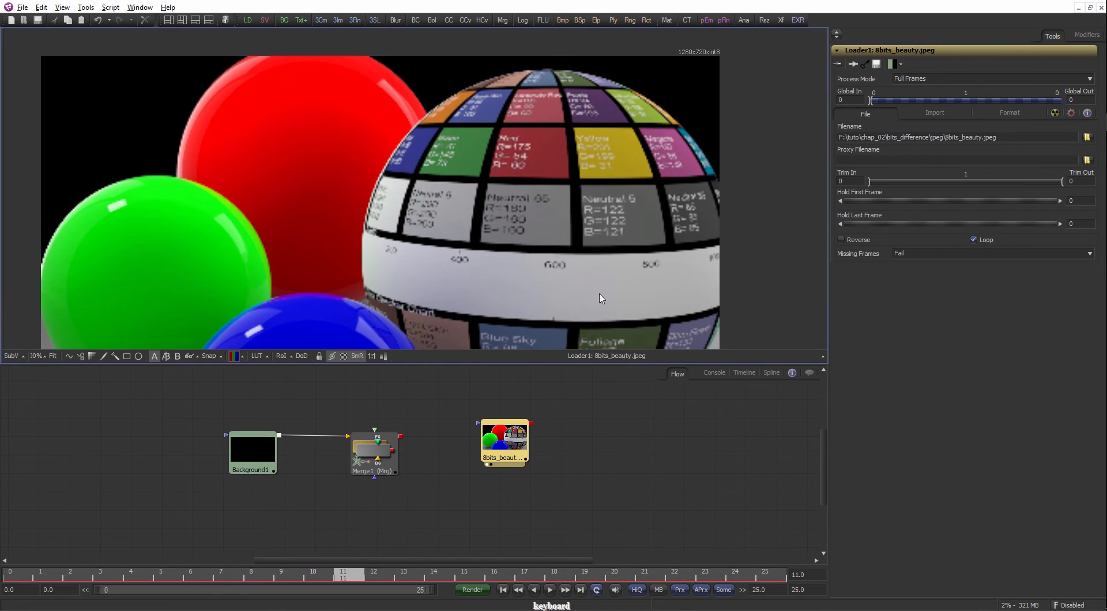
Set the proxy ratio to 25 and examine the image in the viewer.
{"action": "right_click", "coordinate": [679, 590]}
{"action": "left_click", "coordinate": [694, 560]}
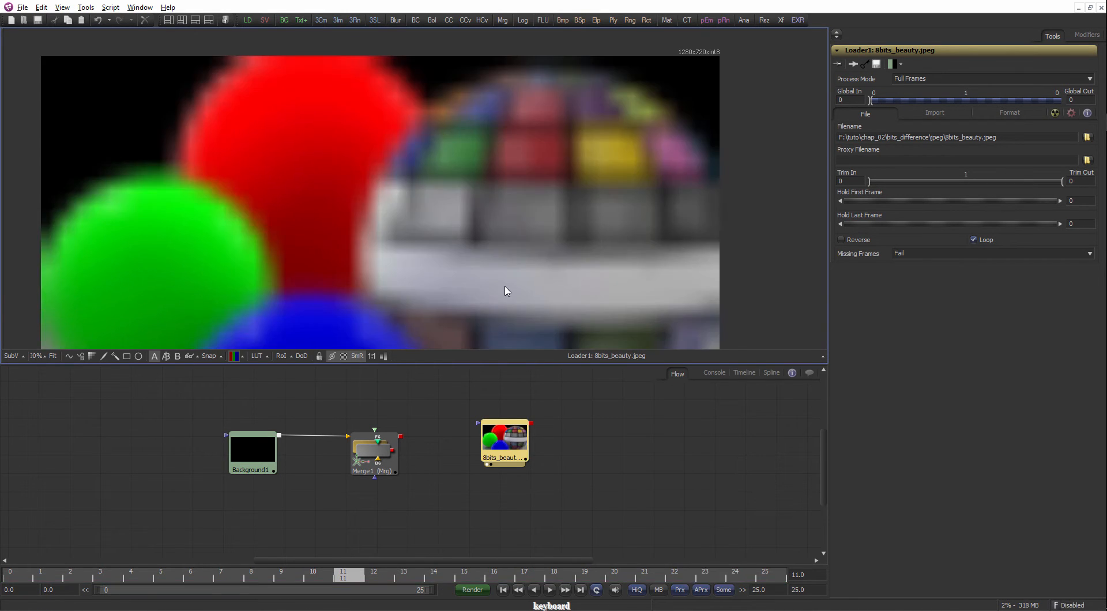
{"action": "scroll", "coordinate": [510, 164], "scroll_direction": "up", "scroll_amount": 1}
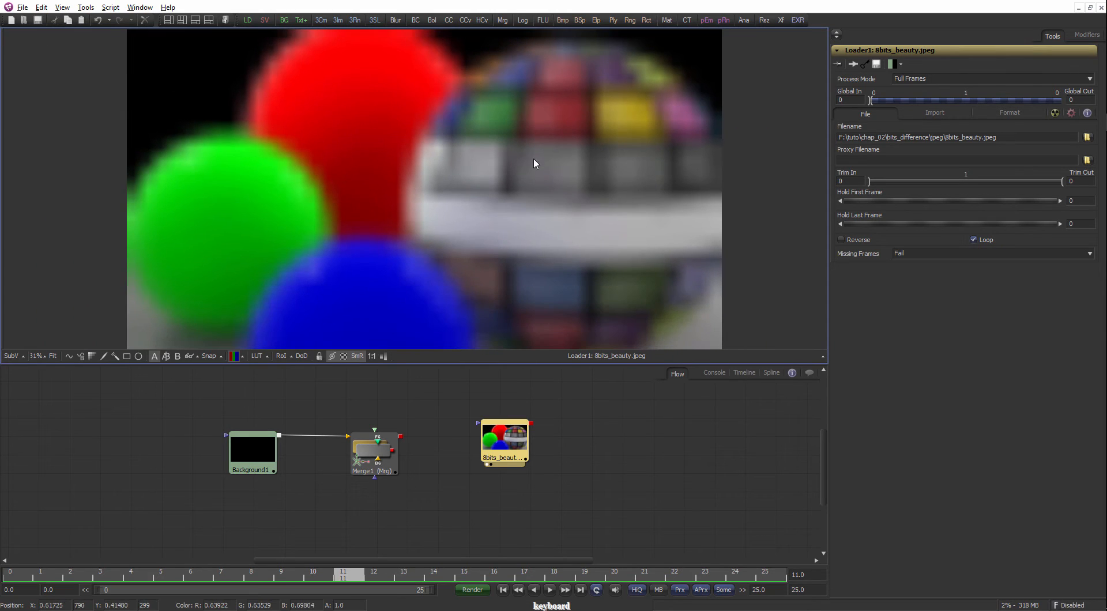
Turn off proxy mode, examine the full-resolution image up close, and reframe both the image and the node flow.
{"action": "left_click", "coordinate": [680, 591]}
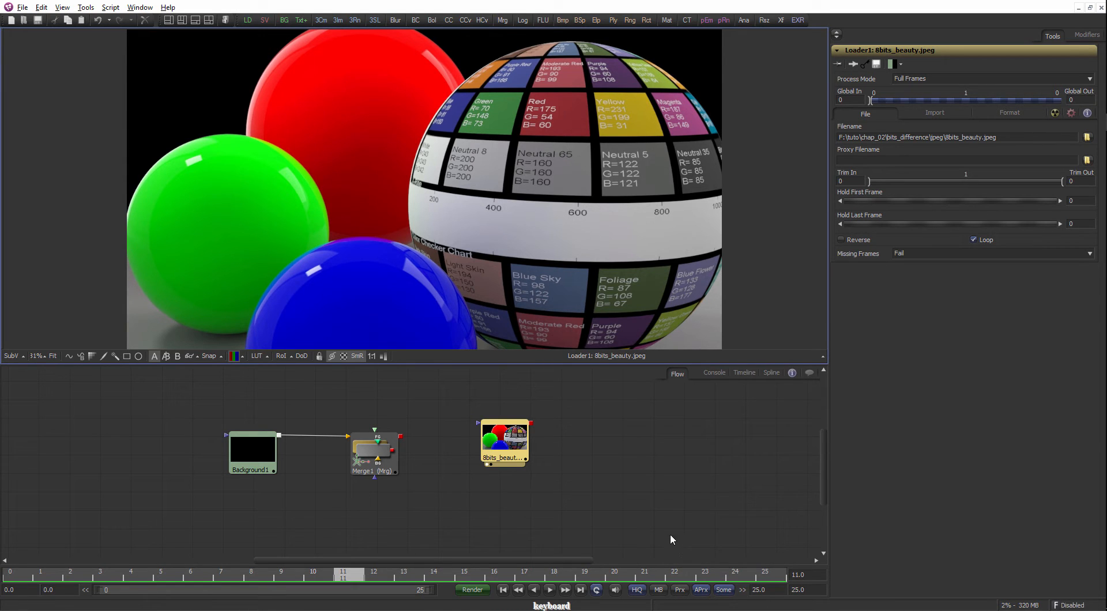
{"action": "scroll", "coordinate": [526, 226], "scroll_direction": "up", "scroll_amount": 4}
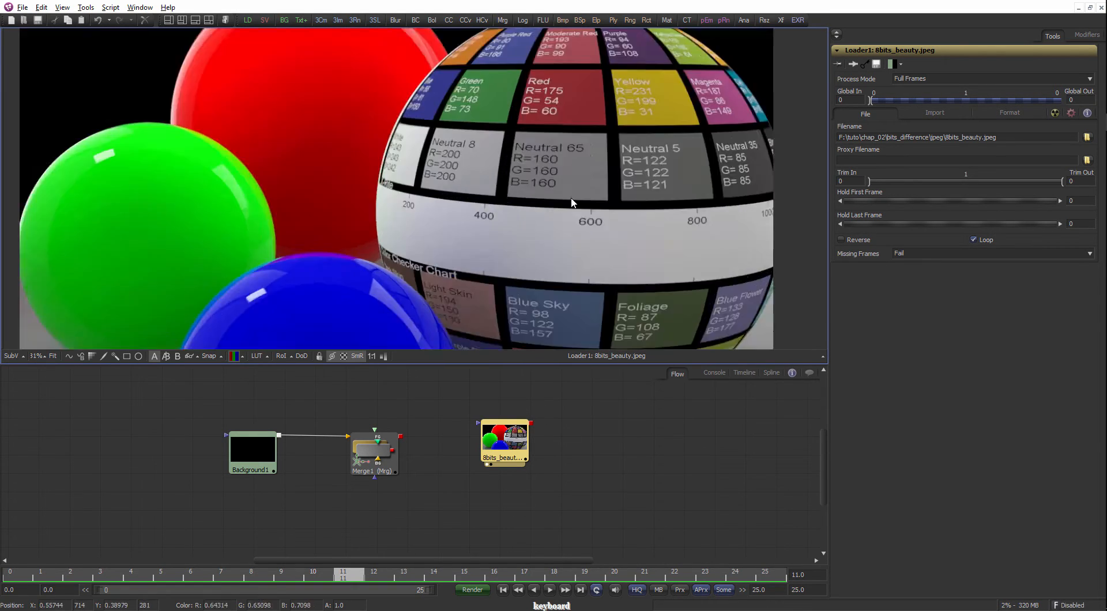
{"action": "scroll", "coordinate": [526, 226], "scroll_direction": "down", "scroll_amount": 4}
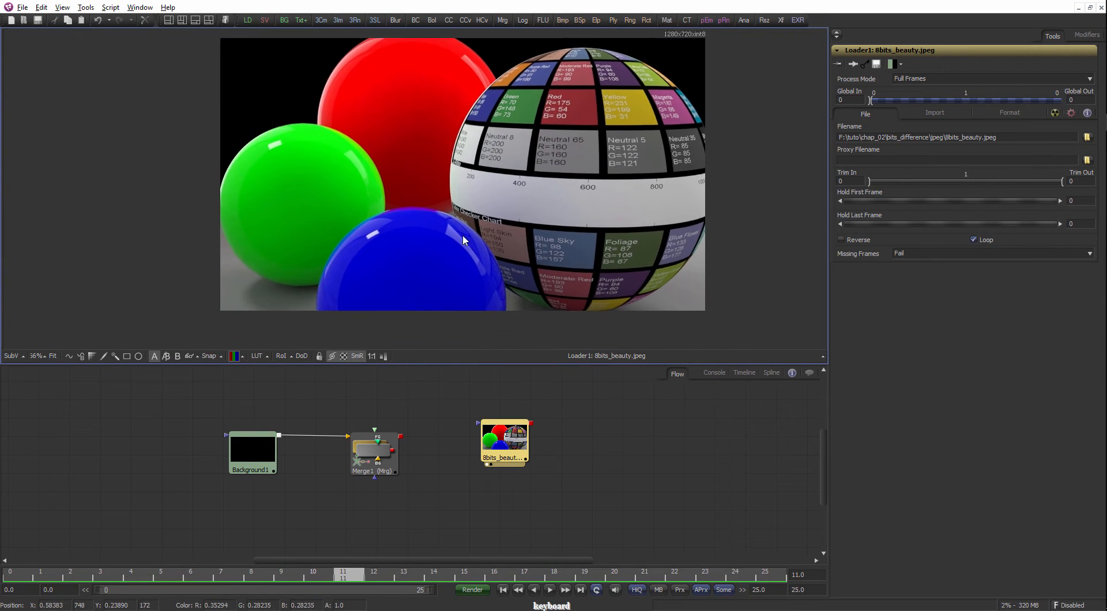
{"action": "scroll", "coordinate": [520, 267], "scroll_direction": "up", "scroll_amount": 1}
{"action": "left_click_drag", "start_coordinate": [490, 206], "coordinate": [524, 262]}
{"action": "scroll", "coordinate": [521, 259], "scroll_direction": "down", "scroll_amount": 1}
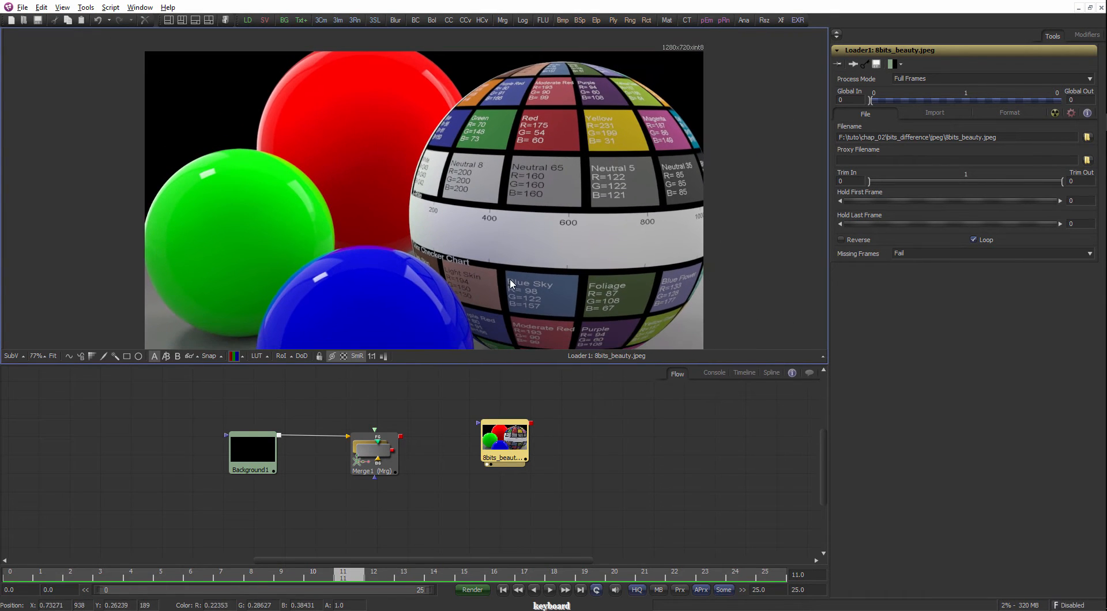
{"action": "left_click_drag", "start_coordinate": [554, 436], "coordinate": [545, 439]}
{"action": "scroll", "coordinate": [546, 439], "scroll_direction": "down", "scroll_amount": 1}
{"action": "scroll", "coordinate": [493, 237], "scroll_direction": "down", "scroll_amount": 1}
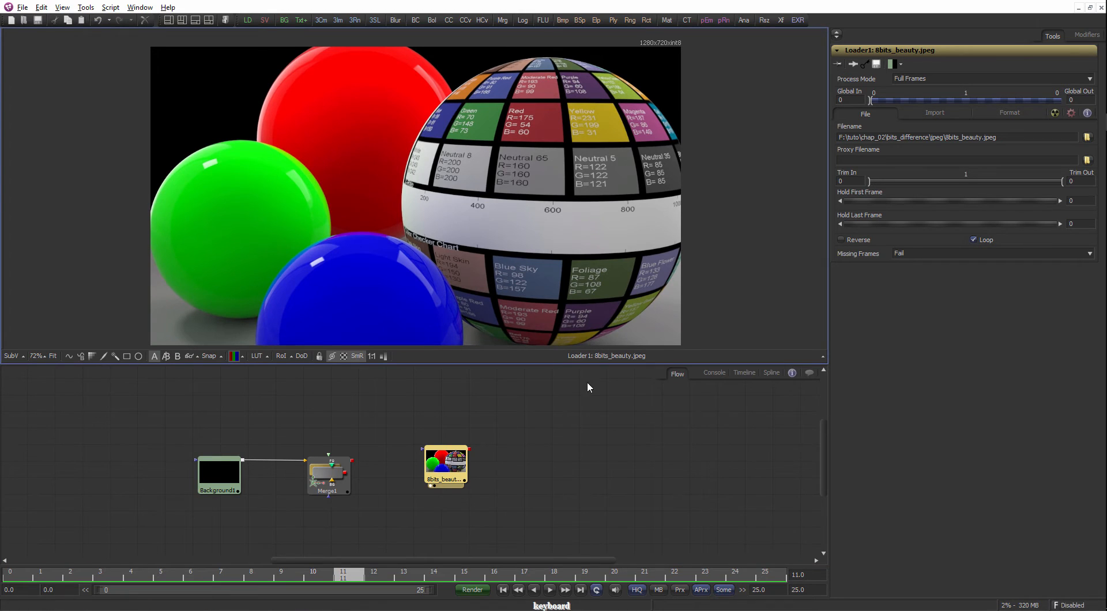
Examine the loaded 8bits_beauty.jpeg image in the viewer at slightly different zoom levels and positions.
{"action": "scroll", "coordinate": [558, 330], "scroll_direction": "up", "scroll_amount": 1}
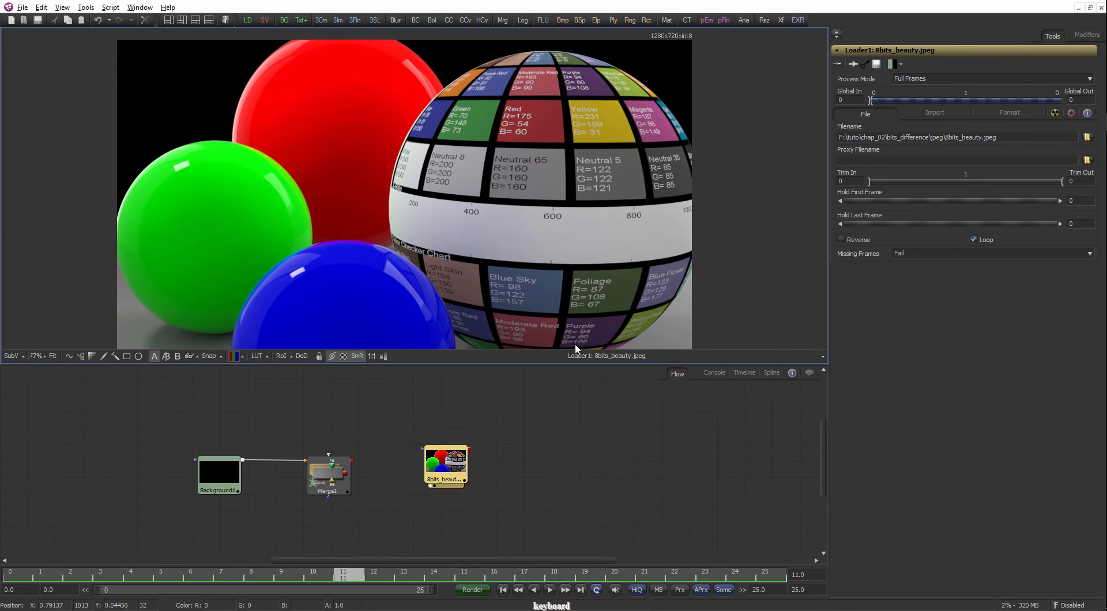
{"action": "left_click_drag", "start_coordinate": [488, 227], "coordinate": [512, 233]}
{"action": "scroll", "coordinate": [514, 234], "scroll_direction": "down", "scroll_amount": 1}
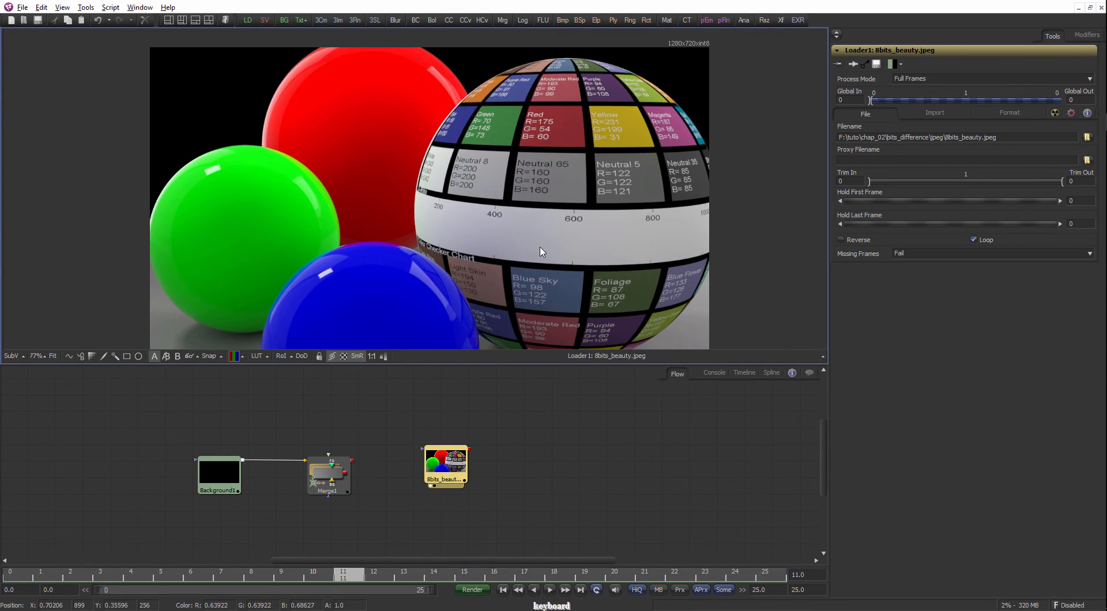
{"action": "scroll", "coordinate": [530, 255], "scroll_direction": "down", "scroll_amount": 1}
{"action": "scroll", "coordinate": [530, 258], "scroll_direction": "up", "scroll_amount": 1}
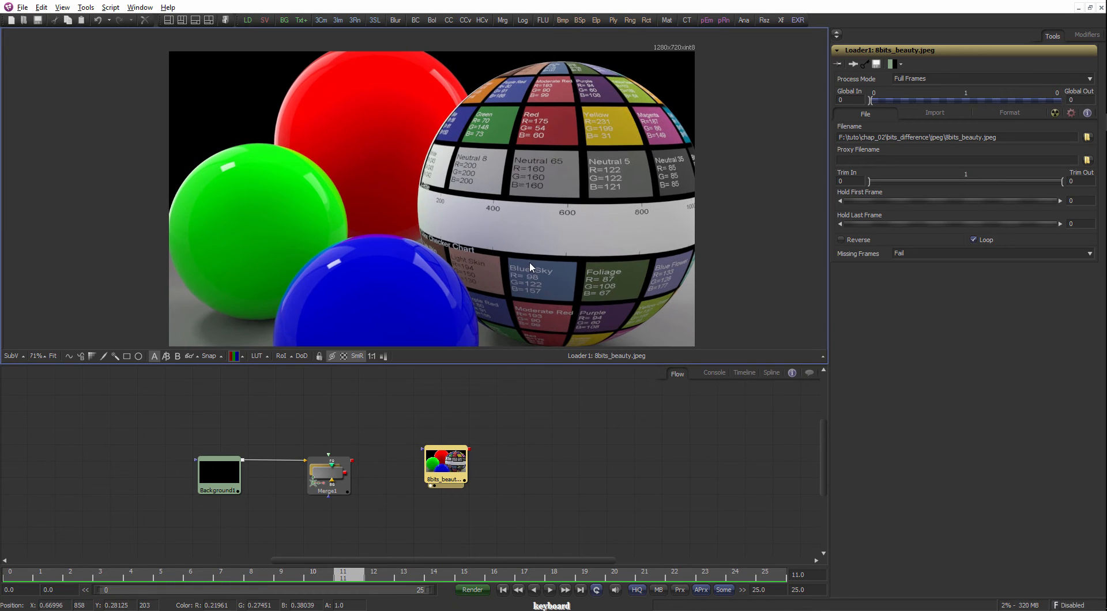
{"action": "scroll", "coordinate": [531, 264], "scroll_direction": "up", "scroll_amount": 2}
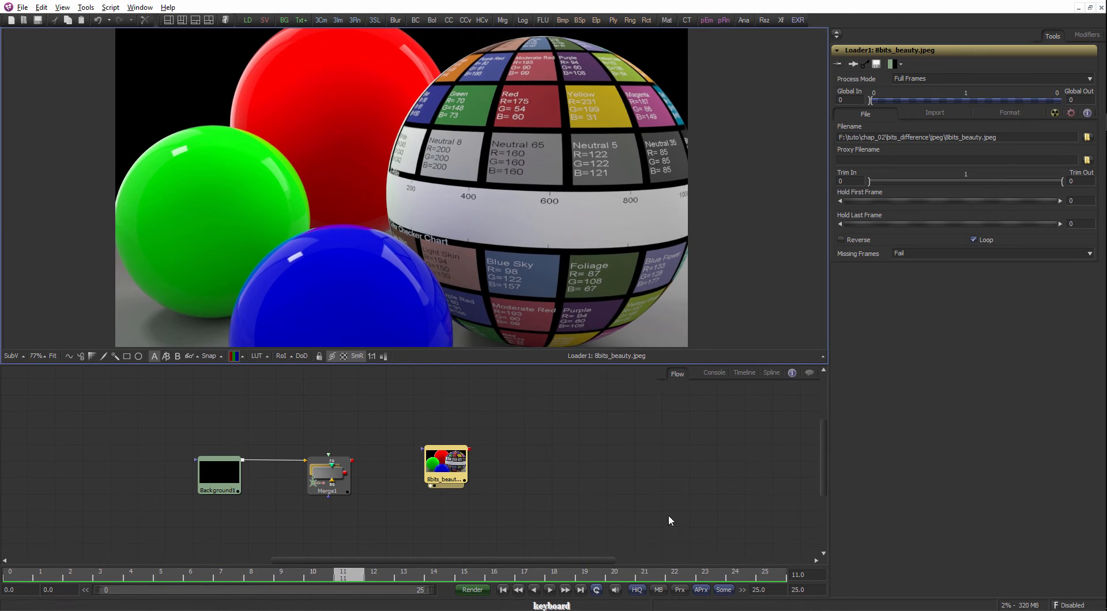
{"action": "left_click", "coordinate": [704, 593]}
Select the 8bits_beauty.jpeg loader, toggle its display in the viewer off and on, and reframe the whole image.
{"action": "left_click", "coordinate": [449, 474]}
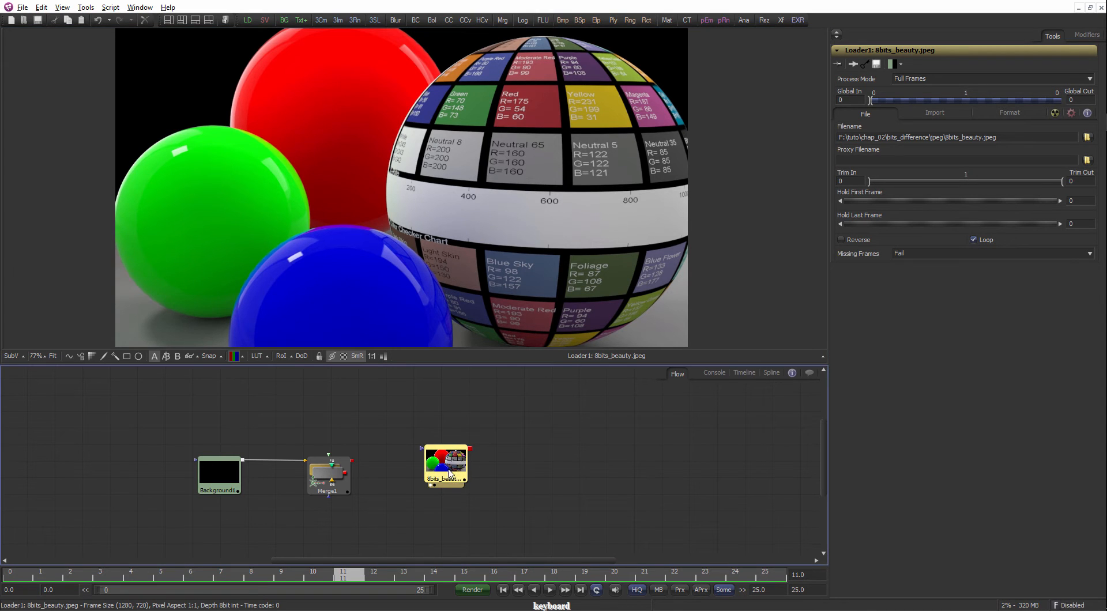
{"action": "left_click", "coordinate": [447, 476]}
{"action": "key", "text": "1"}
{"action": "key", "text": "1"}
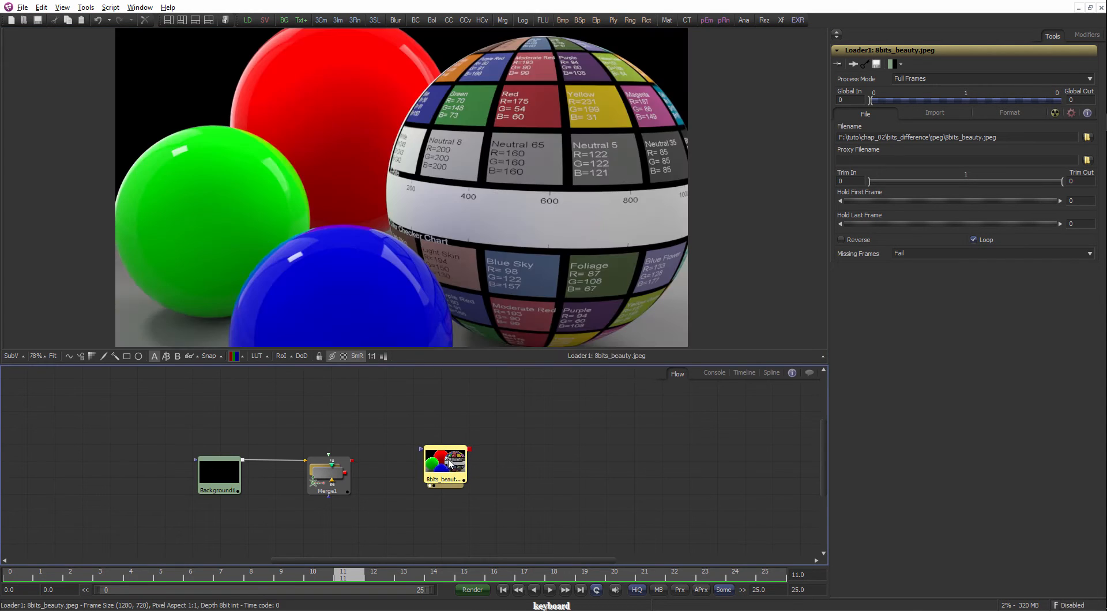
{"action": "left_click_drag", "start_coordinate": [576, 200], "coordinate": [574, 204]}
{"action": "scroll", "coordinate": [570, 213], "scroll_direction": "down", "scroll_amount": 2}
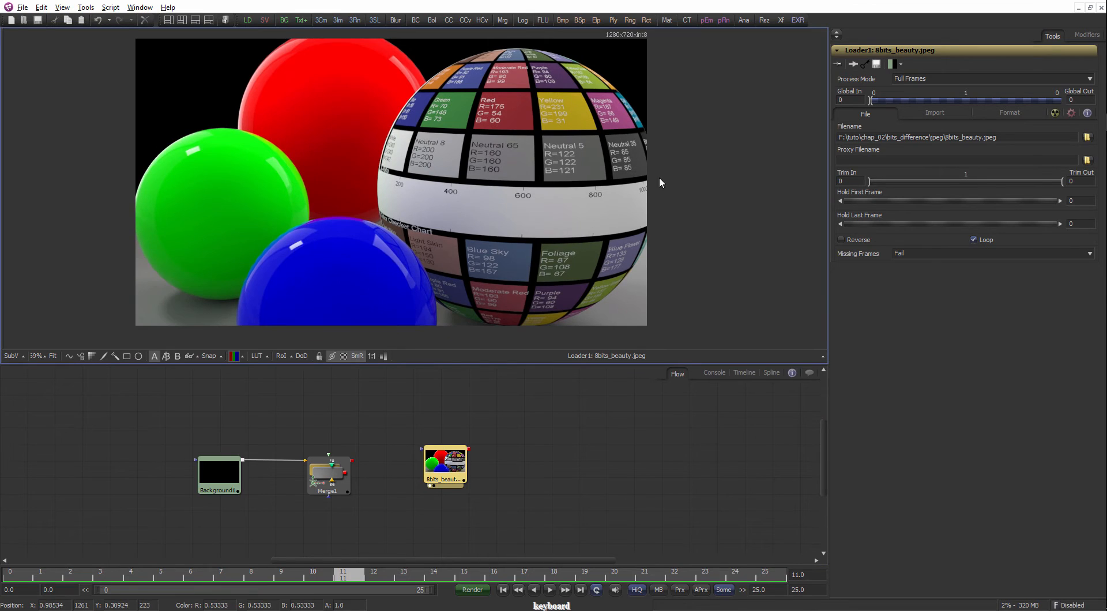
{"action": "left_click_drag", "start_coordinate": [660, 179], "coordinate": [654, 189]}
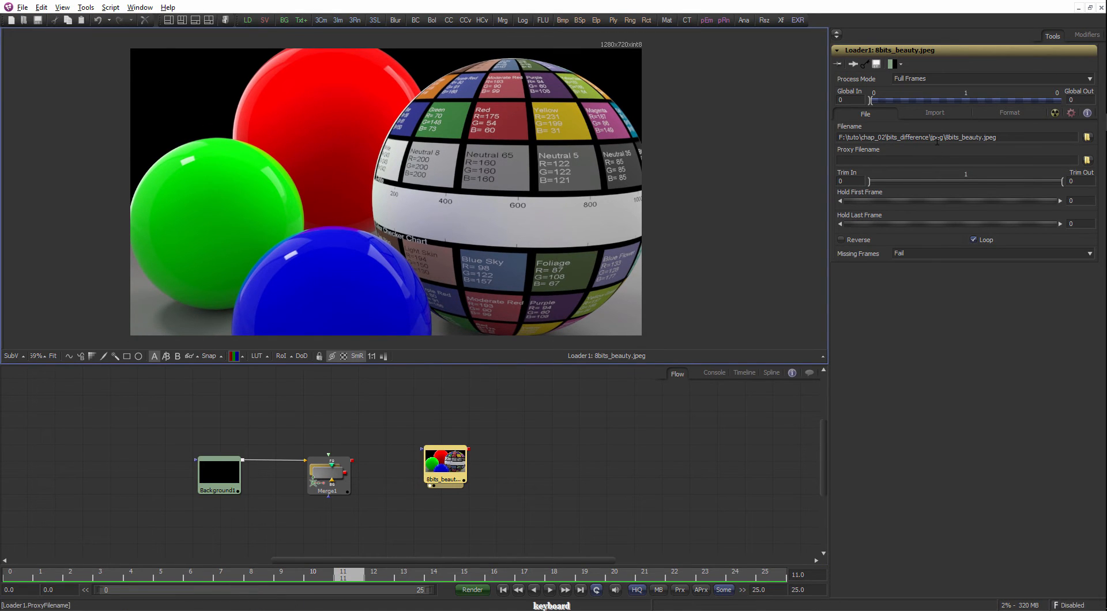
Copy the loader's file path into its proxy filename, and choose 8bits_beauty.jpeg from the jpeg folder as the proxy file.
{"action": "left_click", "coordinate": [859, 161]}
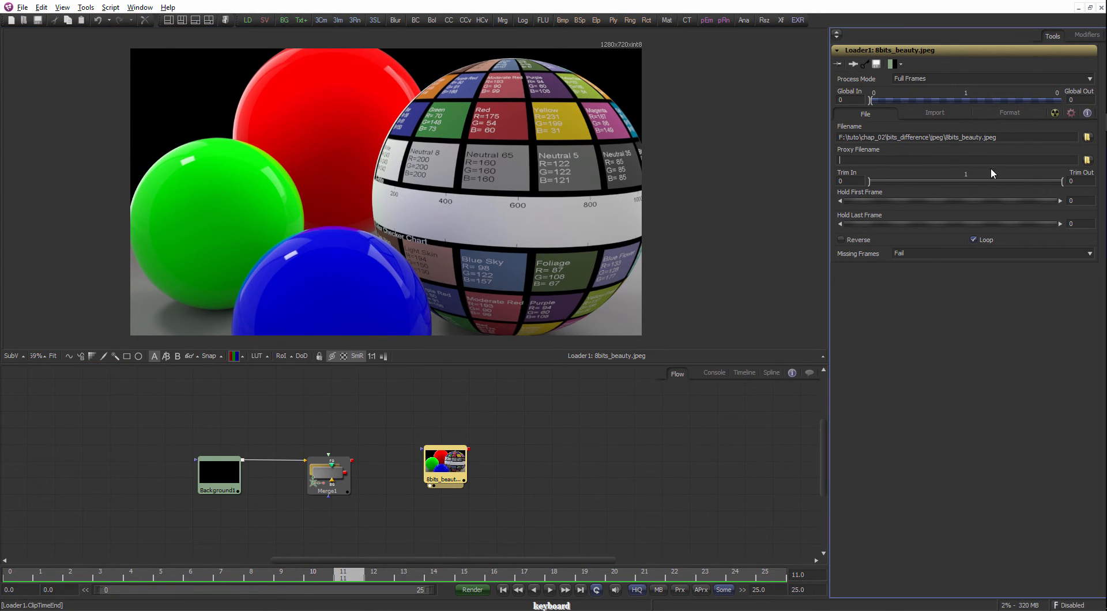
{"action": "left_click_drag", "start_coordinate": [1004, 136], "coordinate": [839, 137]}
{"action": "key", "text": "ctrl+c"}
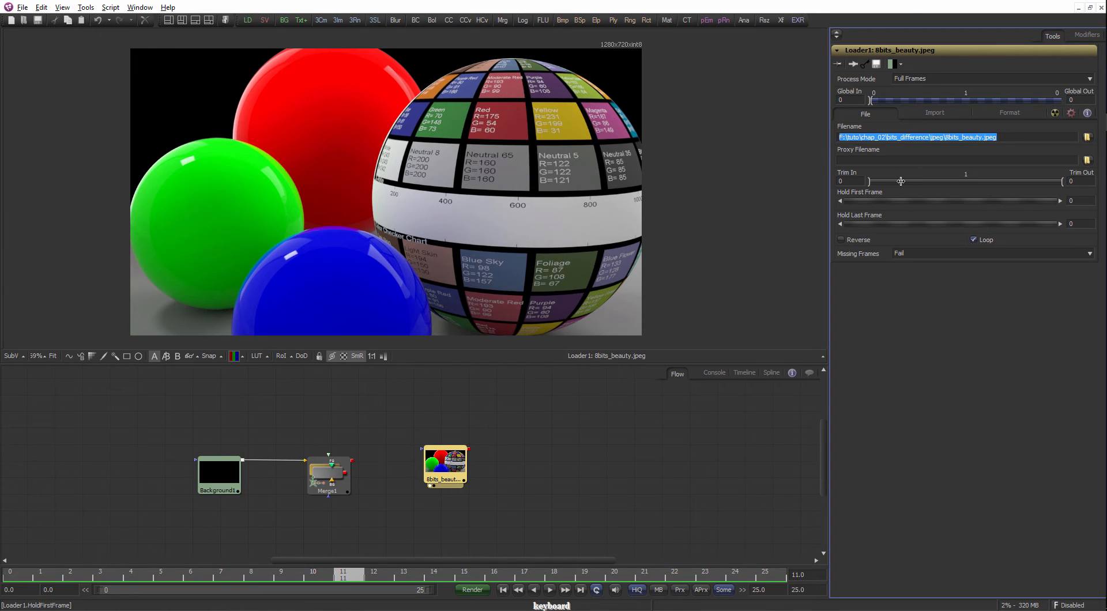
{"action": "left_click", "coordinate": [903, 162]}
{"action": "key", "text": "ctrl+v"}
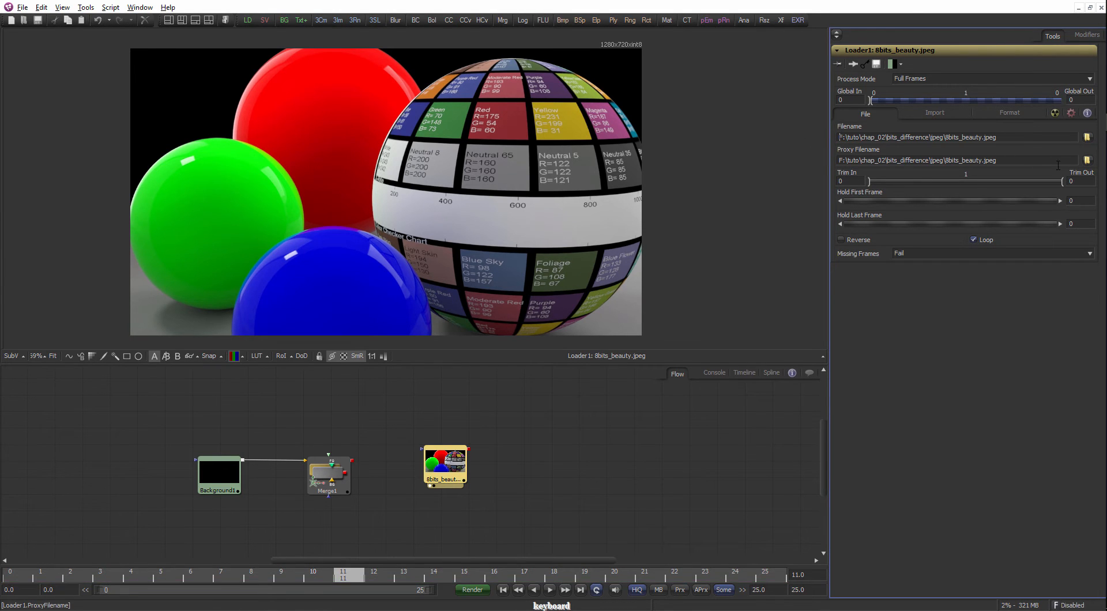
{"action": "left_click", "coordinate": [1087, 161]}
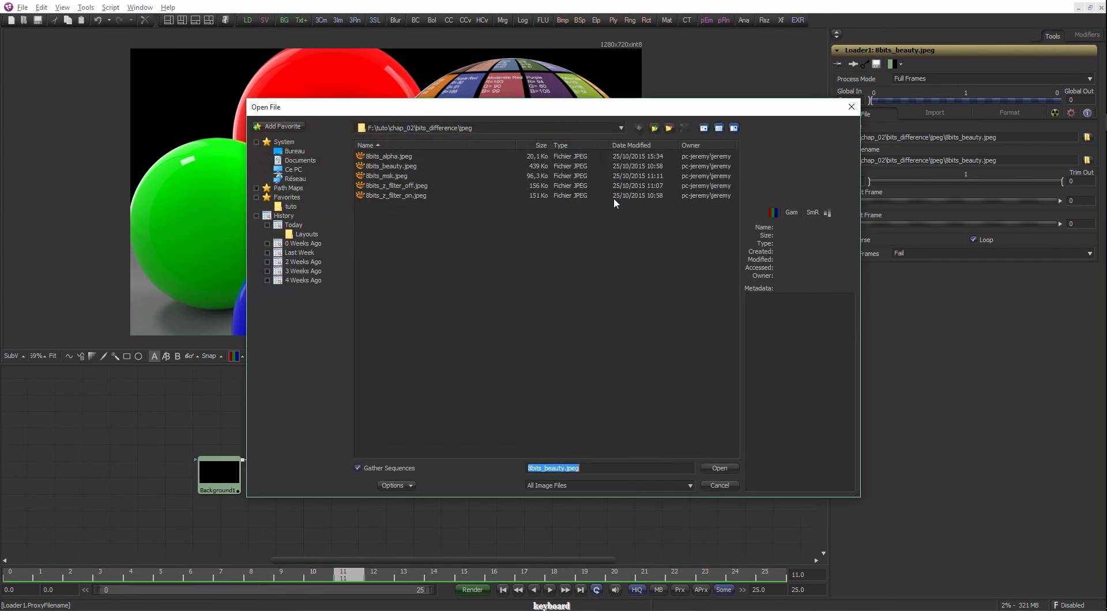
{"action": "double_click", "coordinate": [402, 166]}
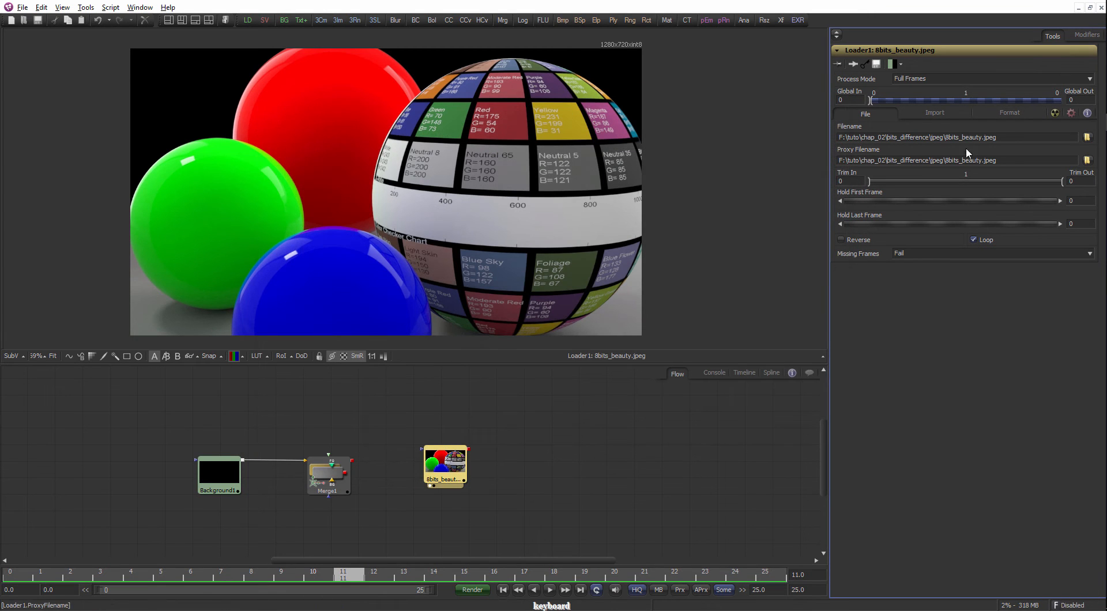
Replace the loader's main file with 16bits_filterZoff.exr from the exr folder and reframe the image in the viewer.
{"action": "left_click", "coordinate": [1087, 137]}
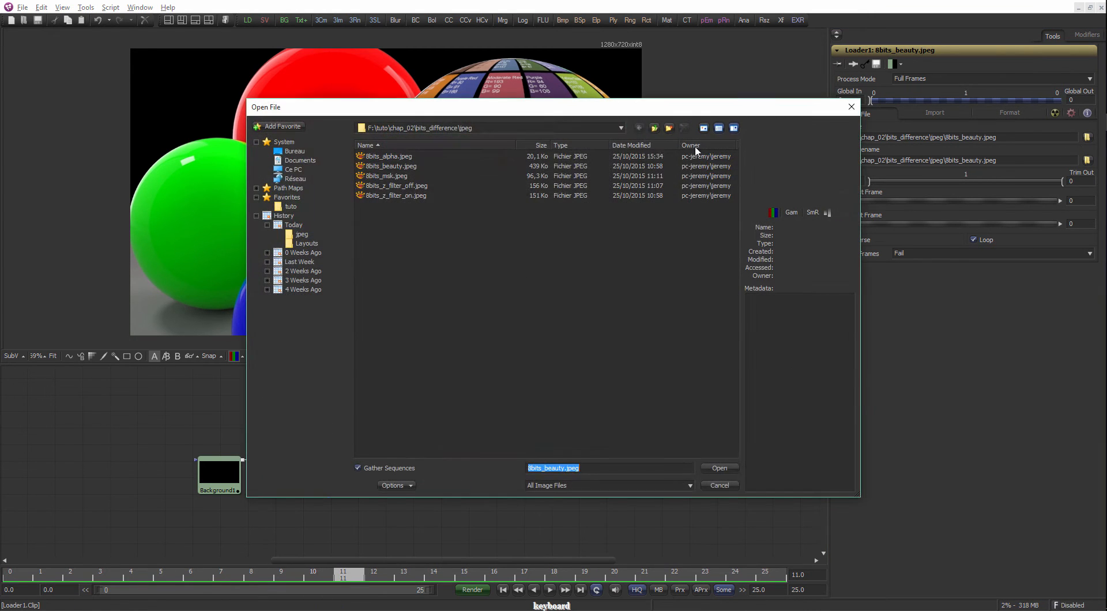
{"action": "left_click", "coordinate": [654, 129]}
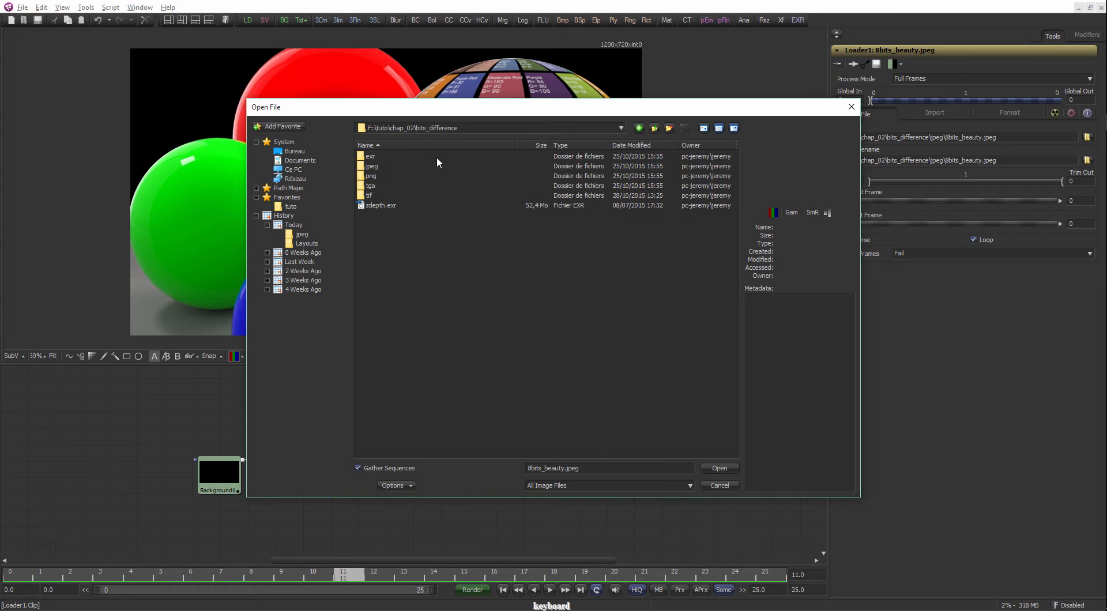
{"action": "double_click", "coordinate": [375, 158]}
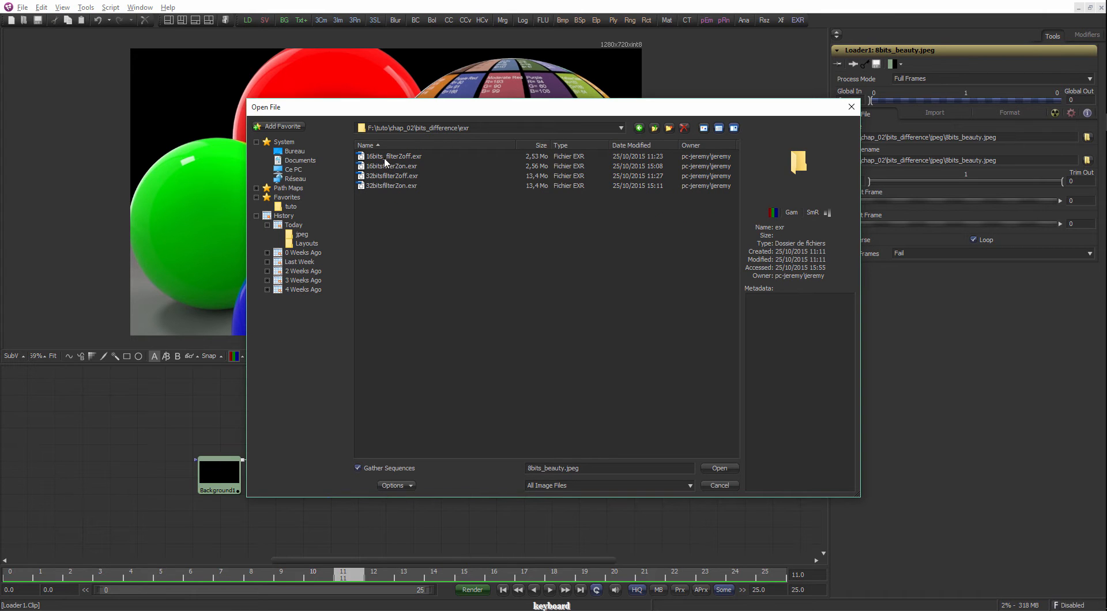
{"action": "double_click", "coordinate": [385, 162]}
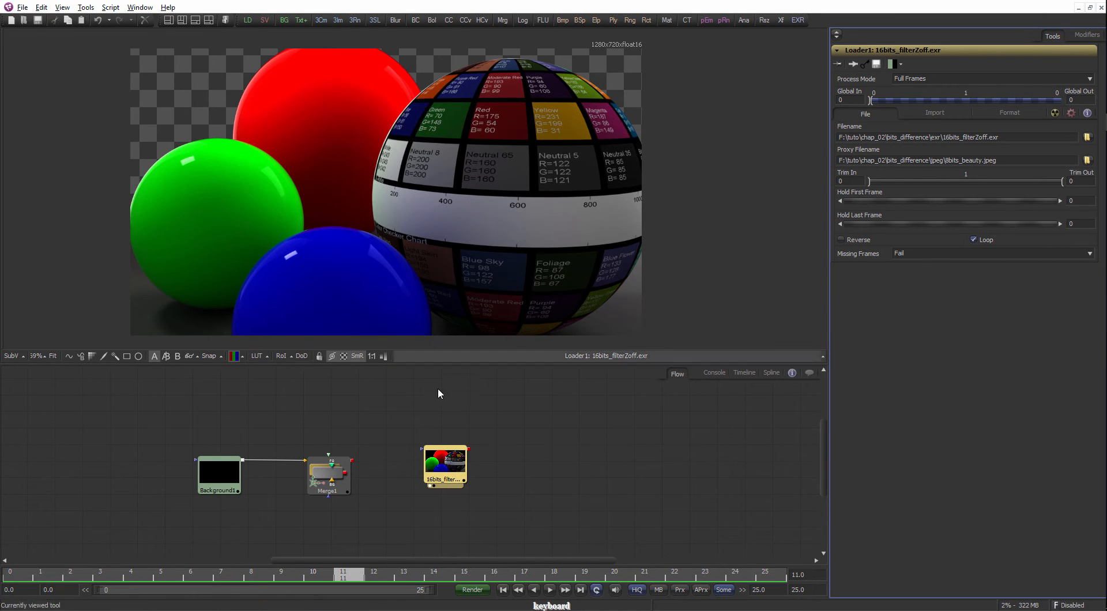
{"action": "left_click_drag", "start_coordinate": [504, 214], "coordinate": [526, 218]}
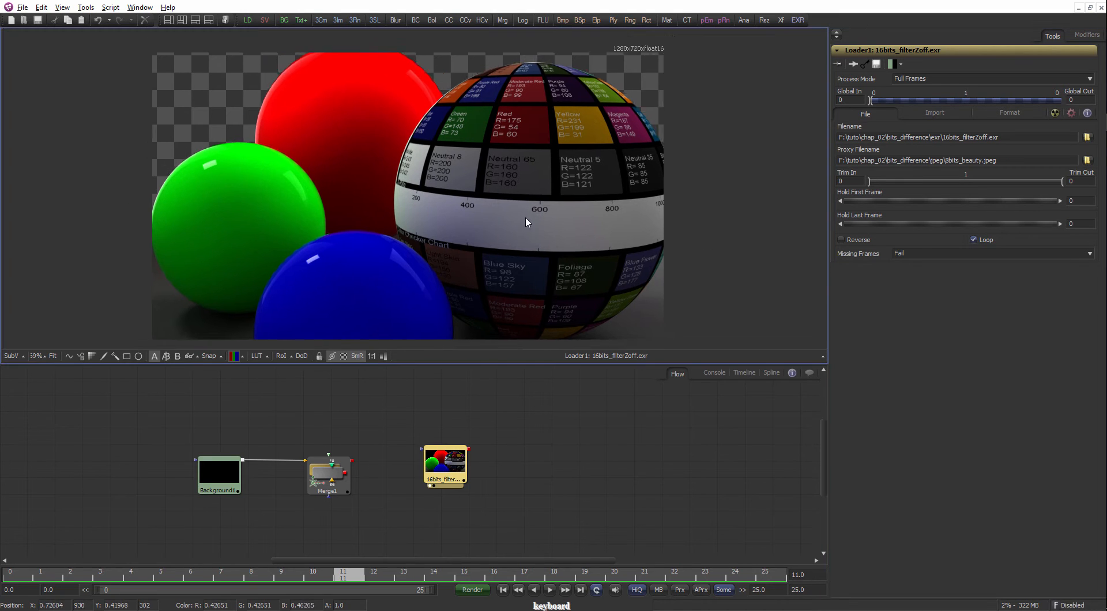
{"action": "scroll", "coordinate": [525, 216], "scroll_direction": "up", "scroll_amount": 1}
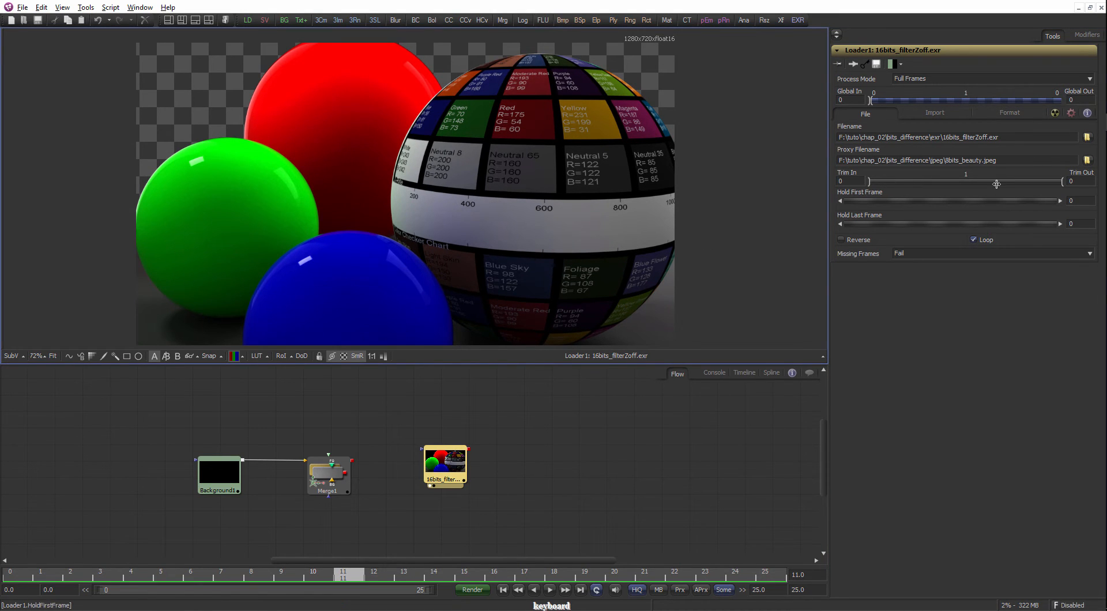
Choose No Render among the auto proxy options.
{"action": "right_click", "coordinate": [701, 589]}
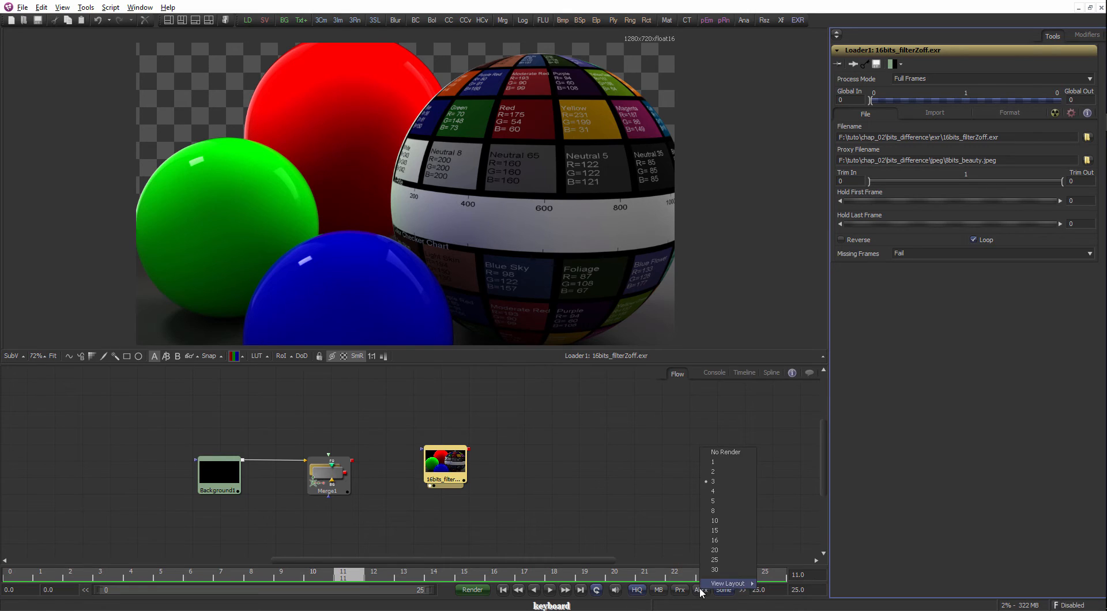
{"action": "left_click", "coordinate": [727, 453]}
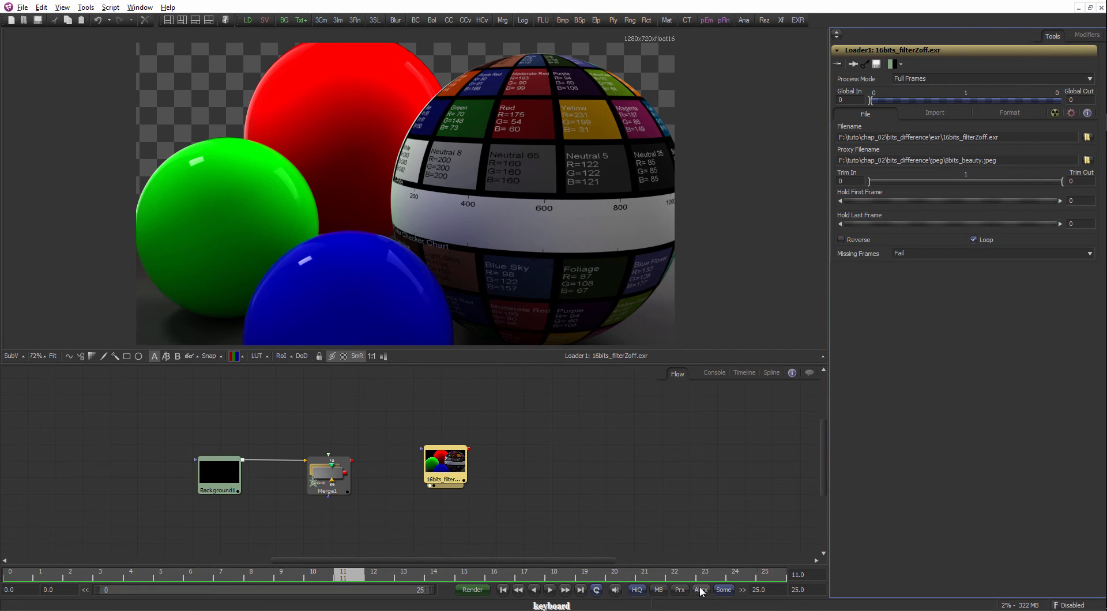
{"action": "right_click", "coordinate": [700, 592]}
{"action": "left_click", "coordinate": [729, 455]}
Shorten the render range to end at frame 11 and extend its end back to frame 25 on the time ruler.
{"action": "left_click", "coordinate": [742, 590]}
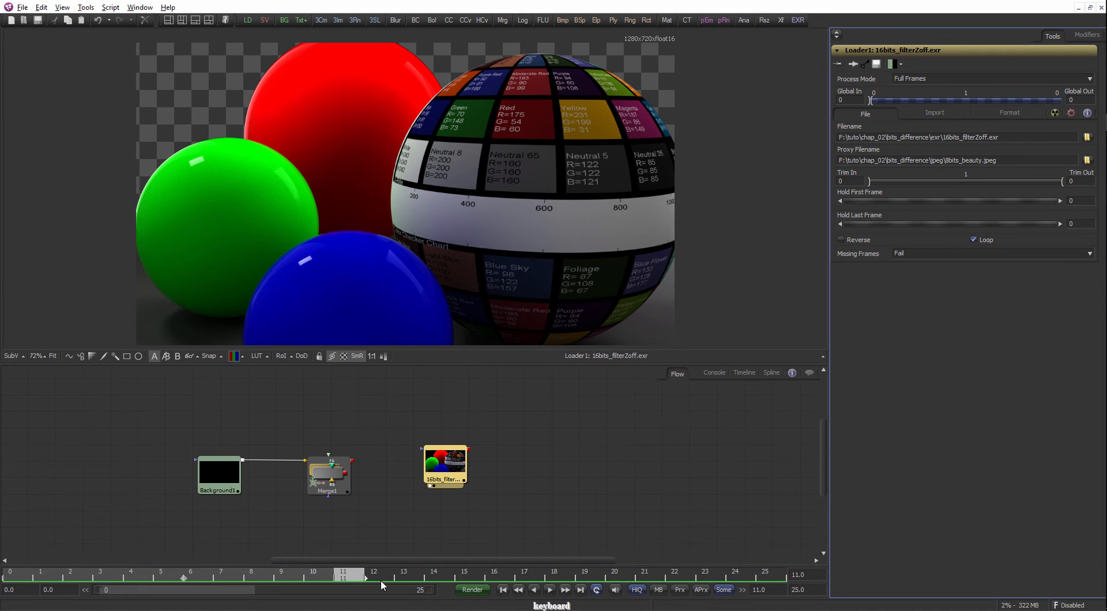
{"action": "left_click", "coordinate": [298, 498]}
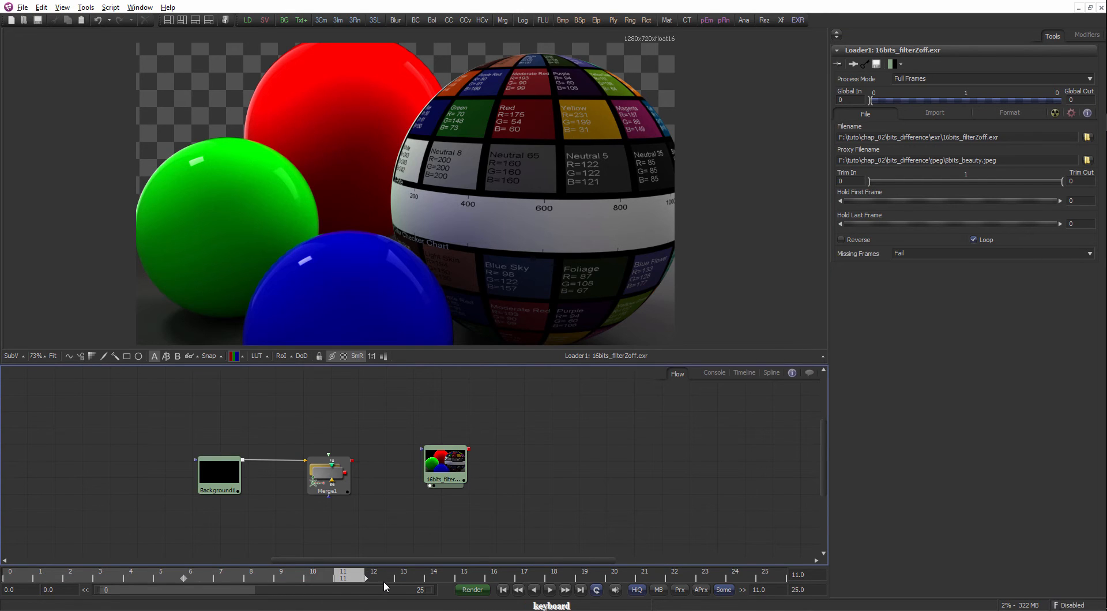
{"action": "left_click_drag", "start_coordinate": [384, 583], "coordinate": [793, 582]}
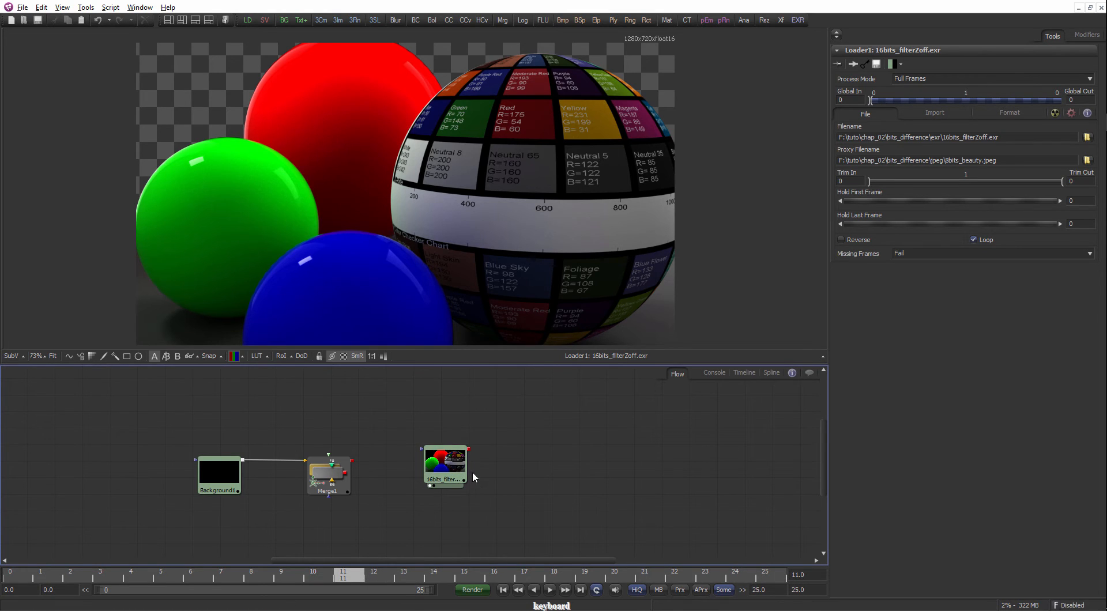
Clear the loader's proxy filename and redisplay the 16bits_filterZoff.exr loader in the viewer.
{"action": "left_click_drag", "start_coordinate": [455, 473], "coordinate": [447, 489]}
{"action": "left_click_drag", "start_coordinate": [999, 162], "coordinate": [834, 167]}
{"action": "key", "text": "BackSpace"}
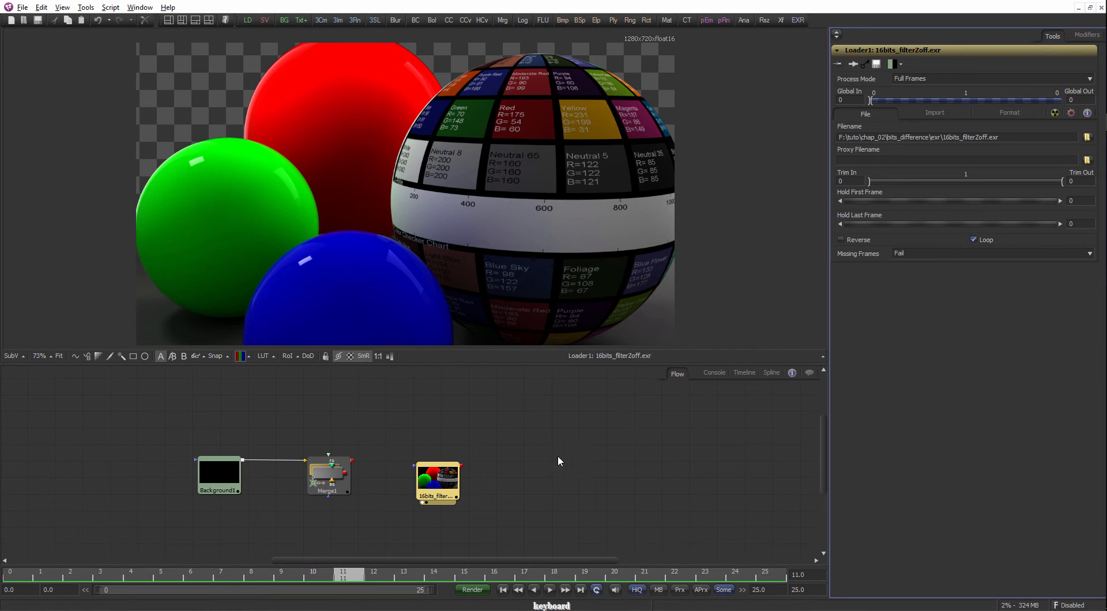
{"action": "left_click_drag", "start_coordinate": [456, 486], "coordinate": [454, 478]}
{"action": "key", "text": "1"}
{"action": "key", "text": "1"}
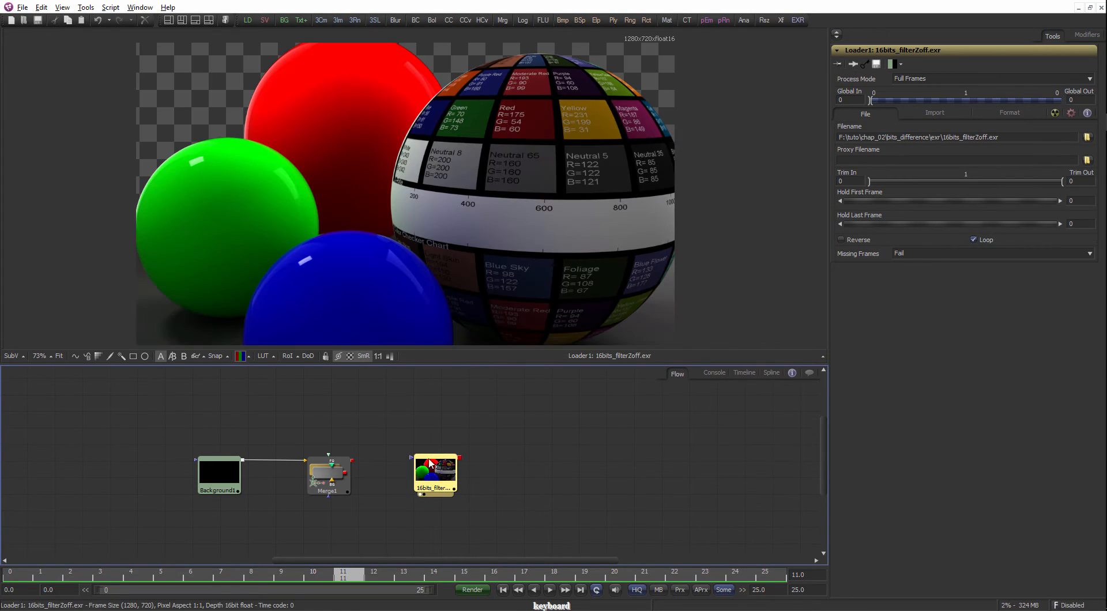
Delete the Merge1 node from the flow and select the Background1 node.
{"action": "left_click_drag", "start_coordinate": [336, 479], "coordinate": [343, 474]}
{"action": "key", "text": "Delete"}
{"action": "left_click_drag", "start_coordinate": [221, 478], "coordinate": [225, 478]}
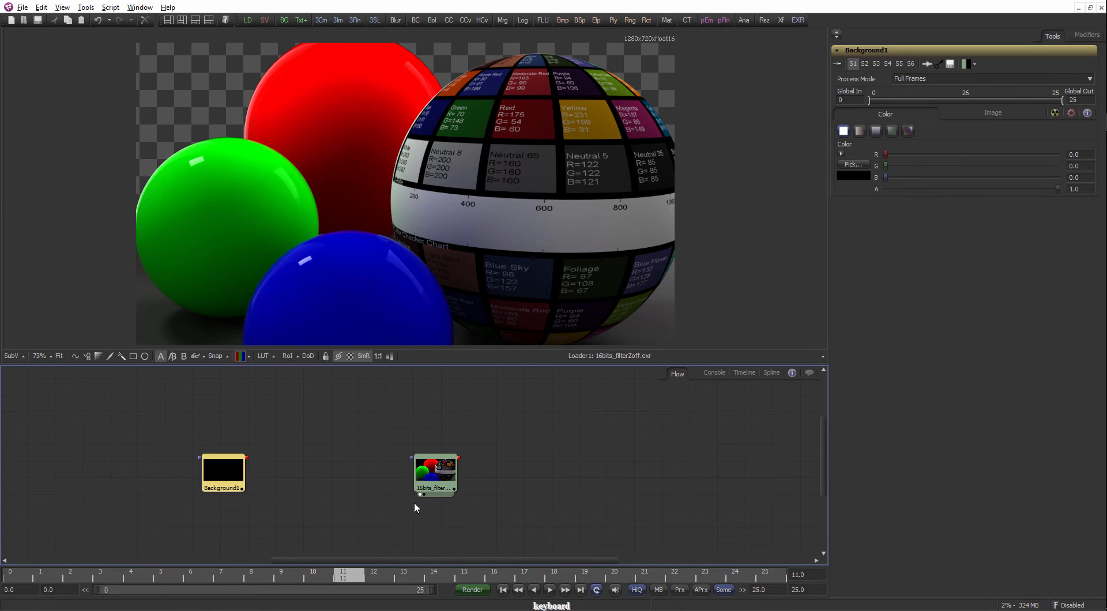
Arrange the loader above and slightly beyond the output side of Background1, and make the viewer area slightly taller.
{"action": "left_click_drag", "start_coordinate": [434, 485], "coordinate": [293, 377]}
{"action": "scroll", "coordinate": [444, 263], "scroll_direction": "down", "scroll_amount": 2}
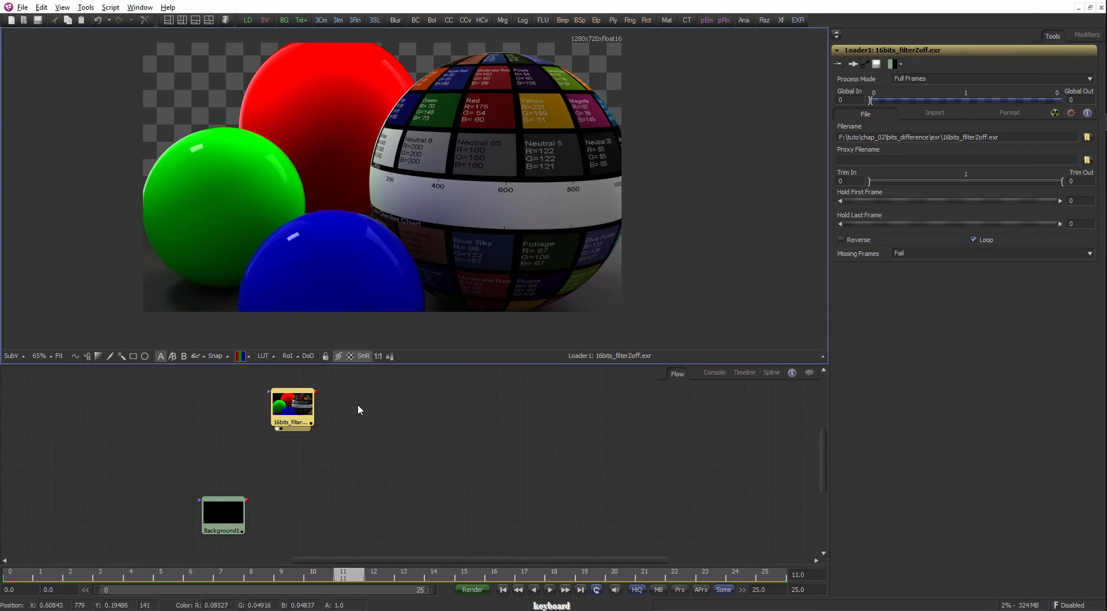
{"action": "left_click_drag", "start_coordinate": [237, 516], "coordinate": [222, 500]}
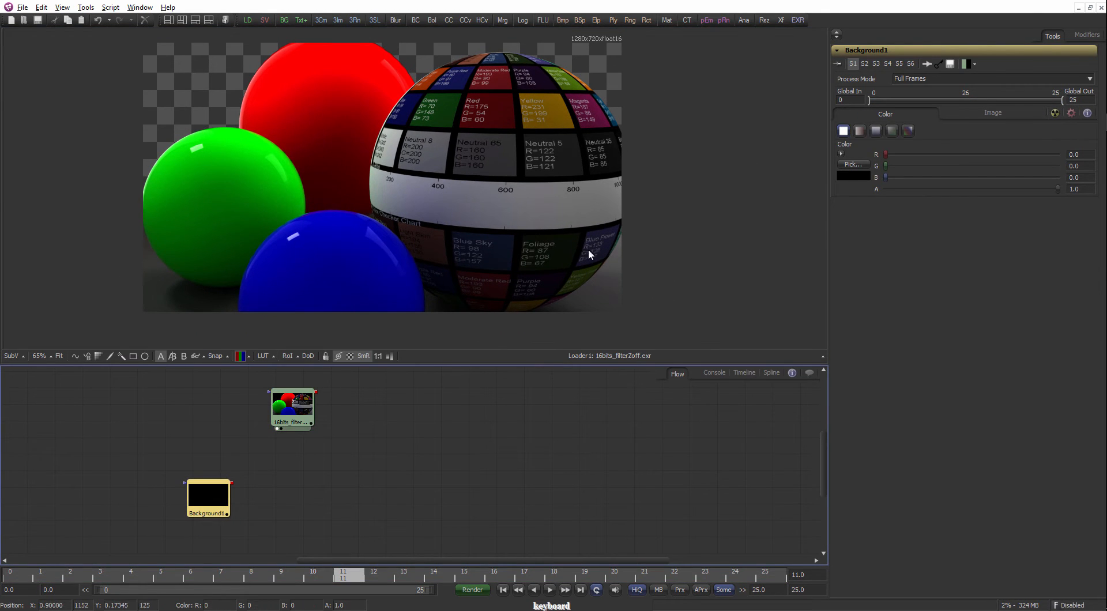
{"action": "scroll", "coordinate": [531, 230], "scroll_direction": "up", "scroll_amount": 1}
{"action": "left_click_drag", "start_coordinate": [444, 364], "coordinate": [443, 373]}
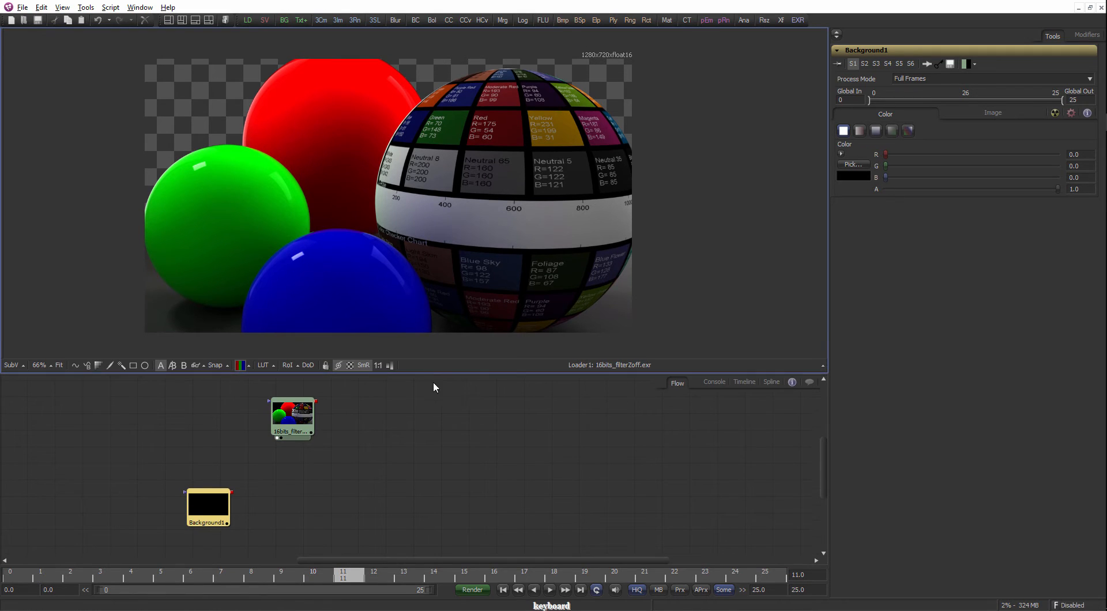
{"action": "mouse_move", "coordinate": [299, 420]}
{"action": "left_mouse_down"}
{"action": "mouse_move", "coordinate": [291, 441]}
{"action": "mouse_move", "coordinate": [305, 441]}
{"action": "left_mouse_up"}
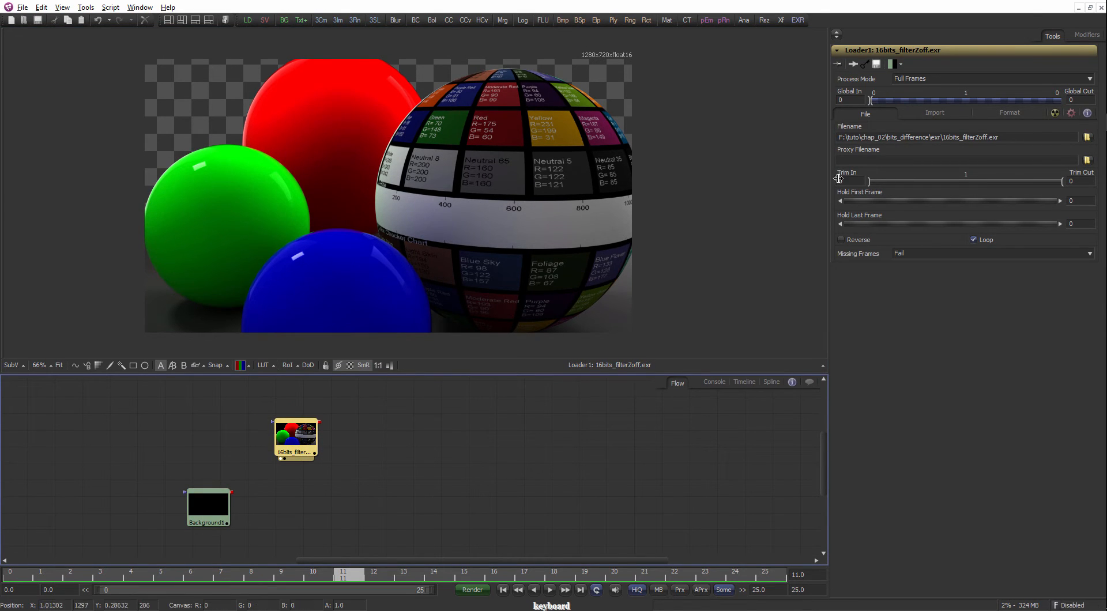
Load 8bits_beauty.jpeg from the jpeg folder into the loader and display it in the viewer.
{"action": "left_click", "coordinate": [1088, 137]}
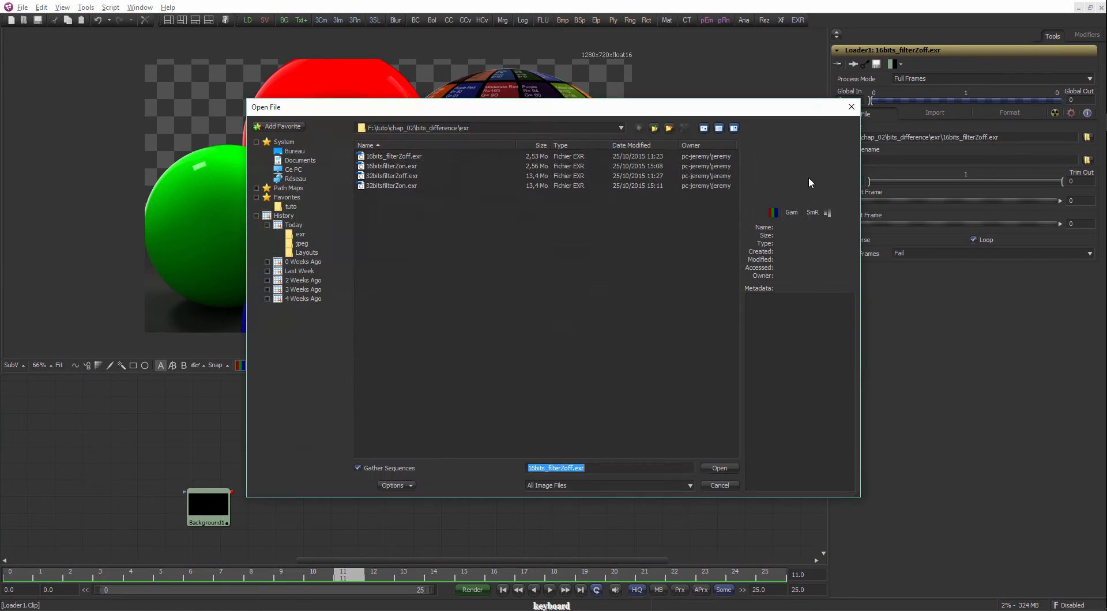
{"action": "left_click", "coordinate": [654, 128]}
{"action": "double_click", "coordinate": [373, 168]}
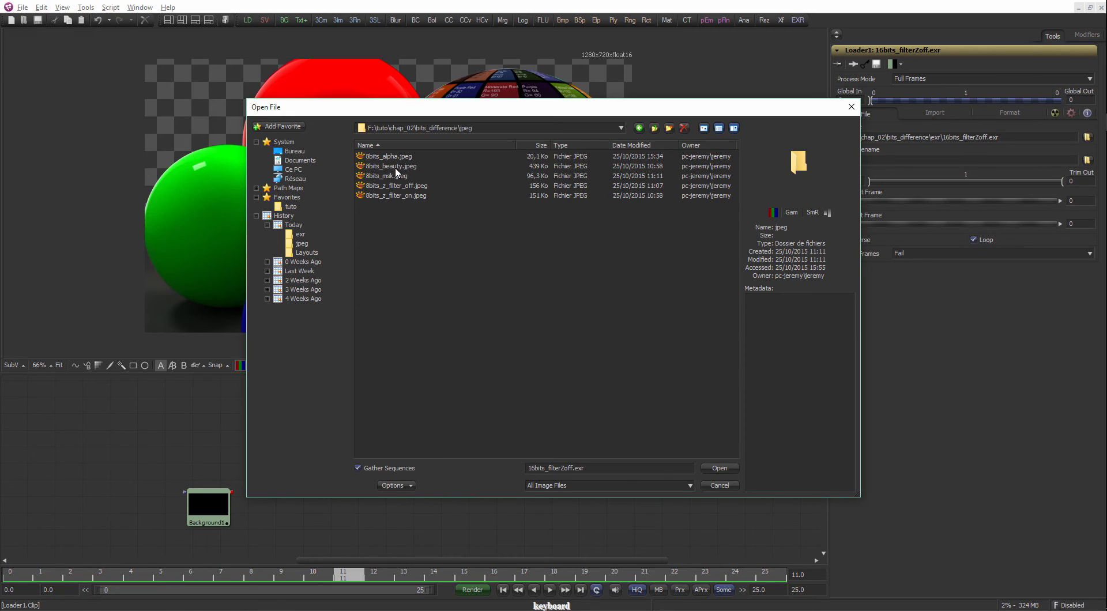
{"action": "double_click", "coordinate": [396, 167]}
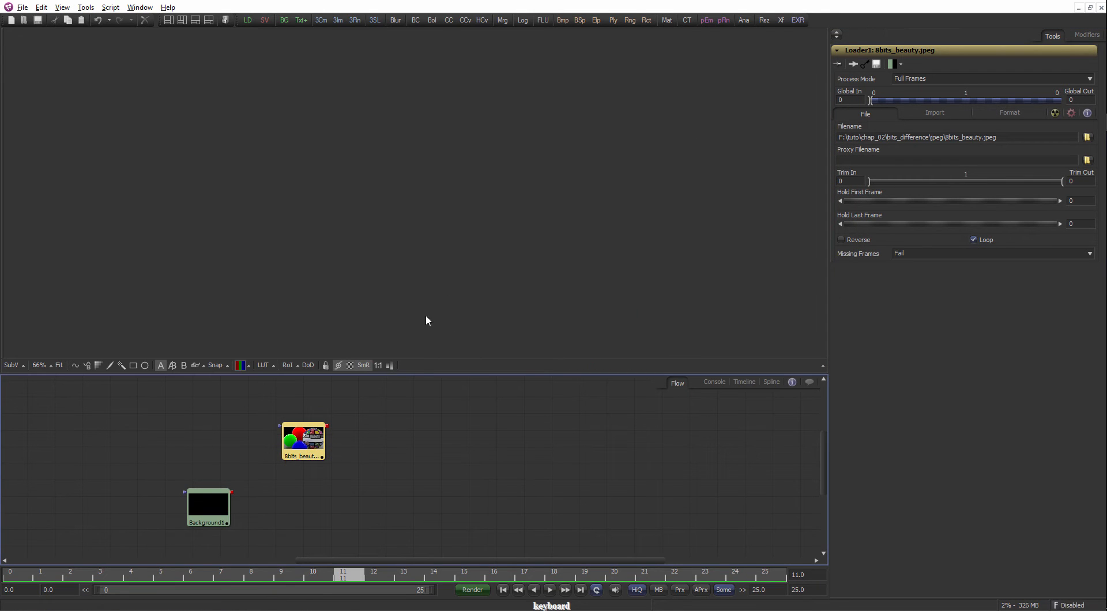
{"action": "key", "text": "1"}
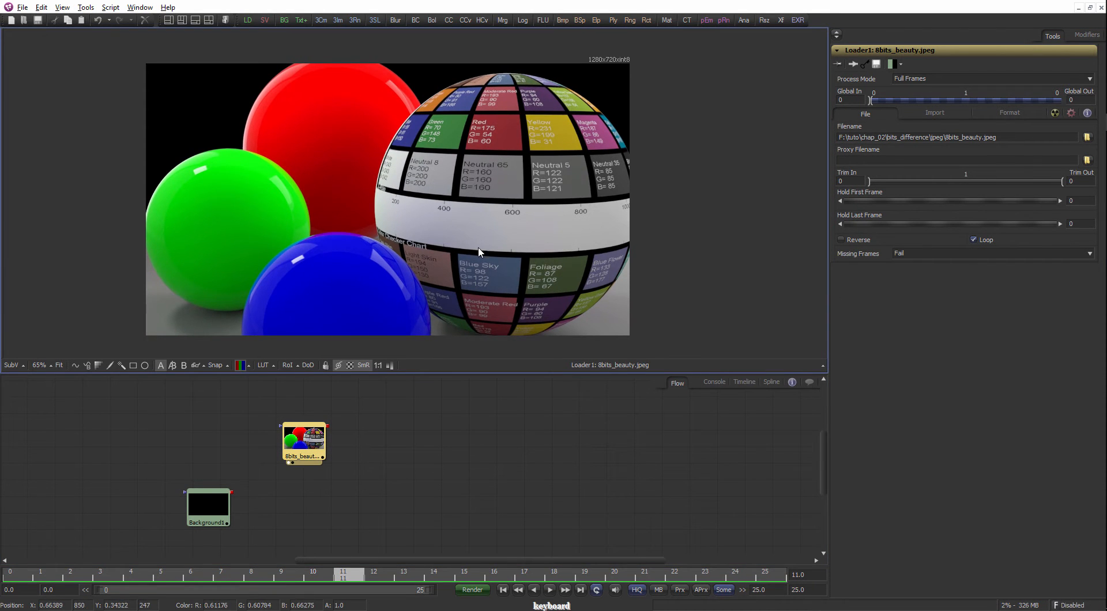
Paste a copy of the 8bits_beauty loader beside the original and load 8bits_msk.jpeg into the copy.
{"action": "left_click_drag", "start_coordinate": [306, 441], "coordinate": [296, 431]}
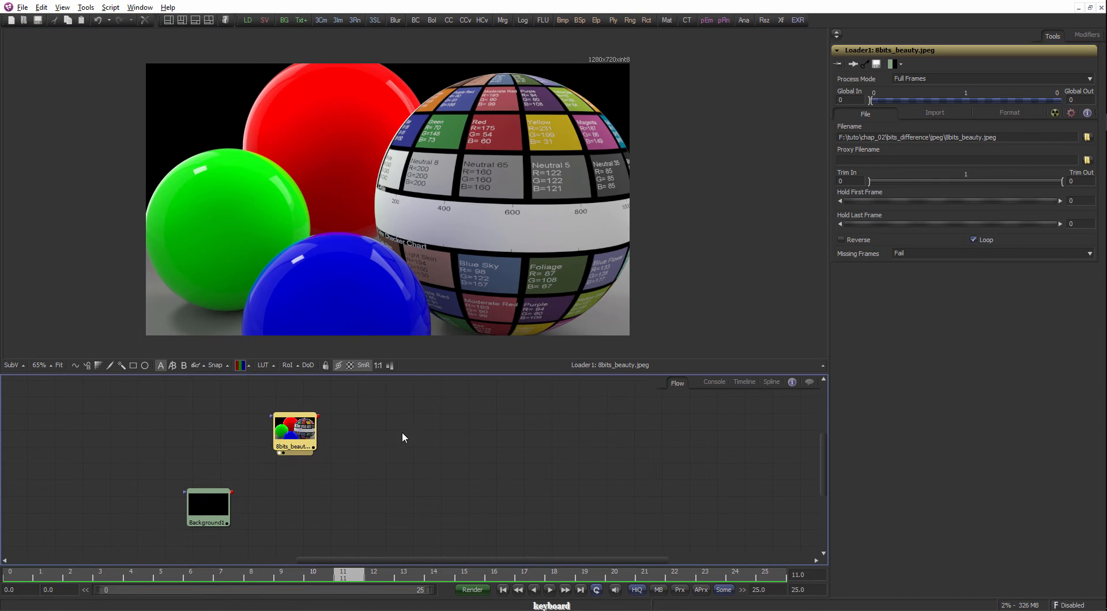
{"action": "key", "text": "ctrl+v"}
{"action": "left_click_drag", "start_coordinate": [402, 441], "coordinate": [391, 425]}
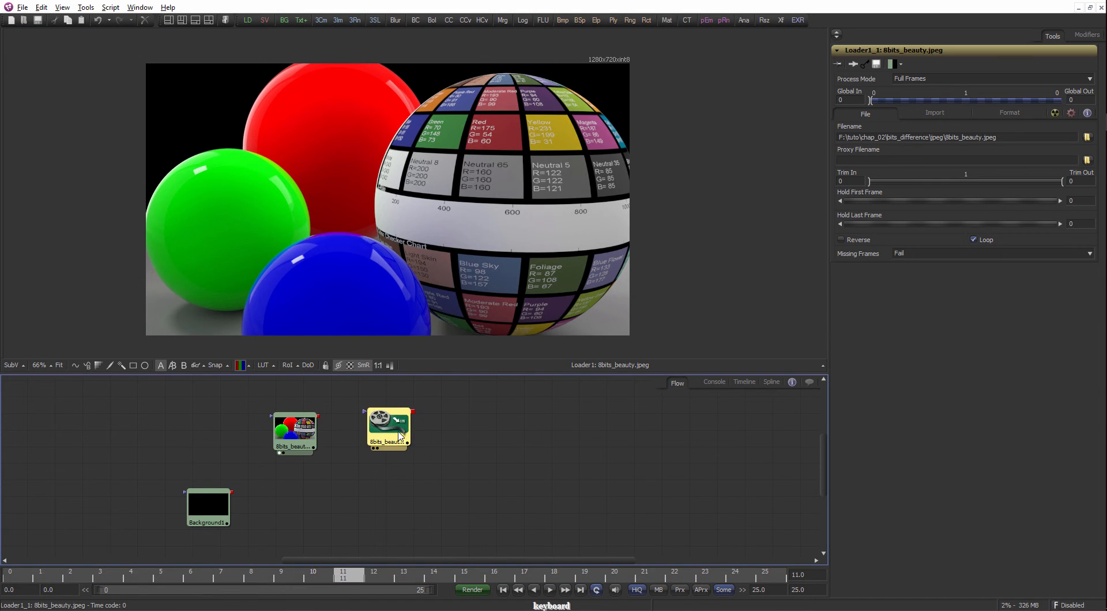
{"action": "left_click", "coordinate": [1086, 137]}
{"action": "double_click", "coordinate": [396, 172]}
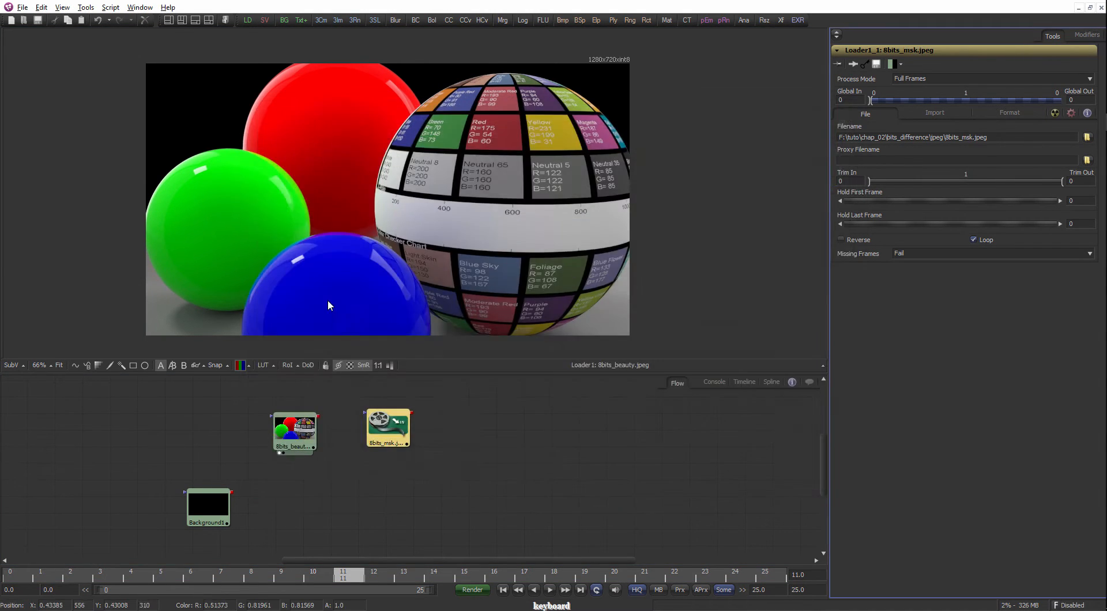
Arrange the nodes in a rising diagonal, with the mask loader between Background1 and the beauty loader.
{"action": "left_click_drag", "start_coordinate": [360, 428], "coordinate": [199, 438]}
{"action": "left_click_drag", "start_coordinate": [268, 448], "coordinate": [296, 402]}
{"action": "left_click_drag", "start_coordinate": [230, 479], "coordinate": [174, 519]}
{"action": "left_click_drag", "start_coordinate": [242, 402], "coordinate": [243, 461]}
{"action": "left_click_drag", "start_coordinate": [327, 427], "coordinate": [318, 453]}
{"action": "left_click_drag", "start_coordinate": [323, 421], "coordinate": [301, 433]}
Toggle the beauty loader's viewer display off and on, and display the 8bits_msk.jpeg loader in the viewer.
{"action": "left_click", "coordinate": [279, 444]}
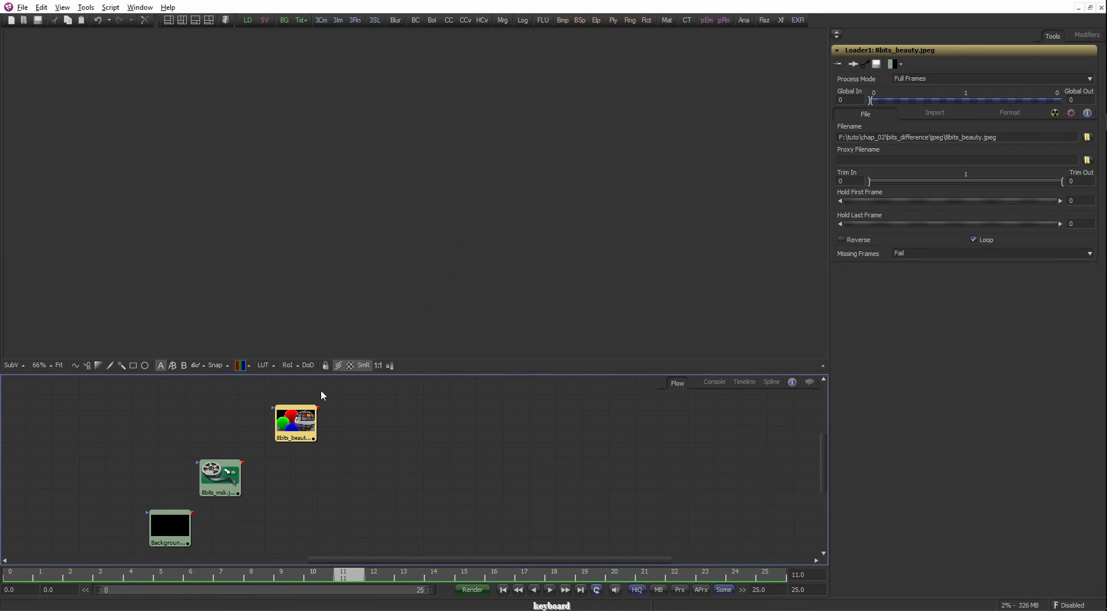
{"action": "left_click", "coordinate": [281, 444]}
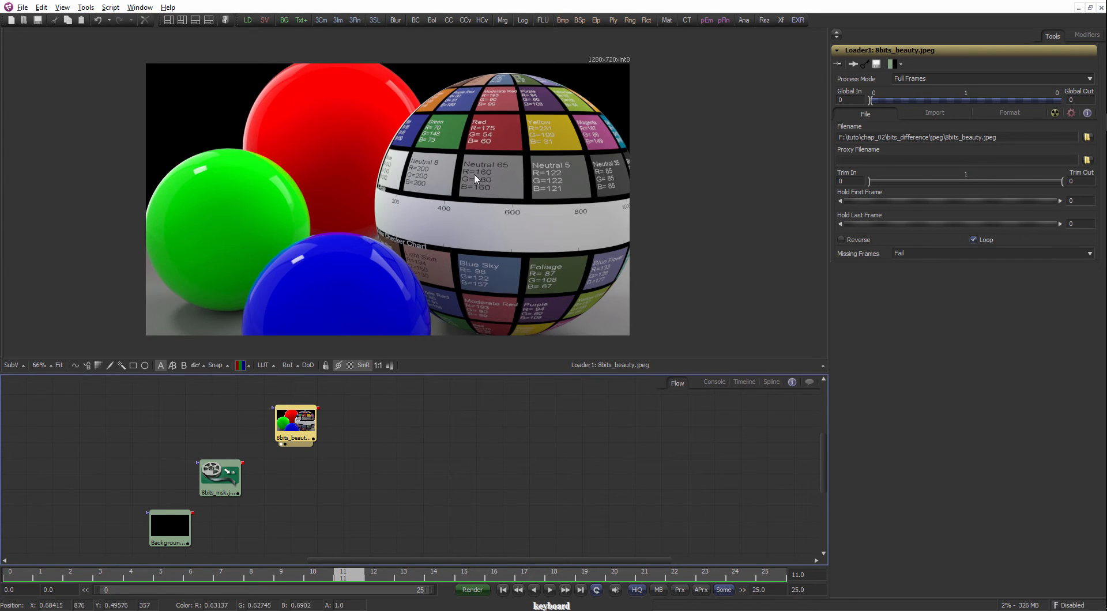
{"action": "left_click_drag", "start_coordinate": [223, 483], "coordinate": [222, 483]}
{"action": "key", "text": "1"}
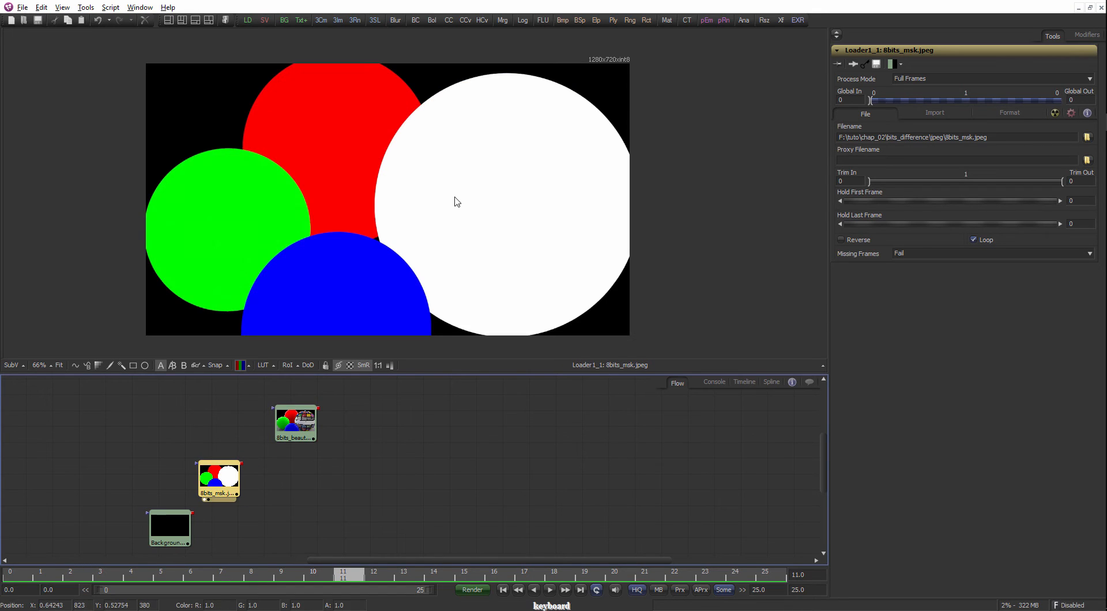
Reposition the nodes into a rough vertical column with the beauty loader above the mask loader and Background1 below.
{"action": "left_click", "coordinate": [365, 477]}
{"action": "scroll", "coordinate": [277, 484], "scroll_direction": "down", "scroll_amount": 3}
{"action": "left_click_drag", "start_coordinate": [193, 477], "coordinate": [197, 503]}
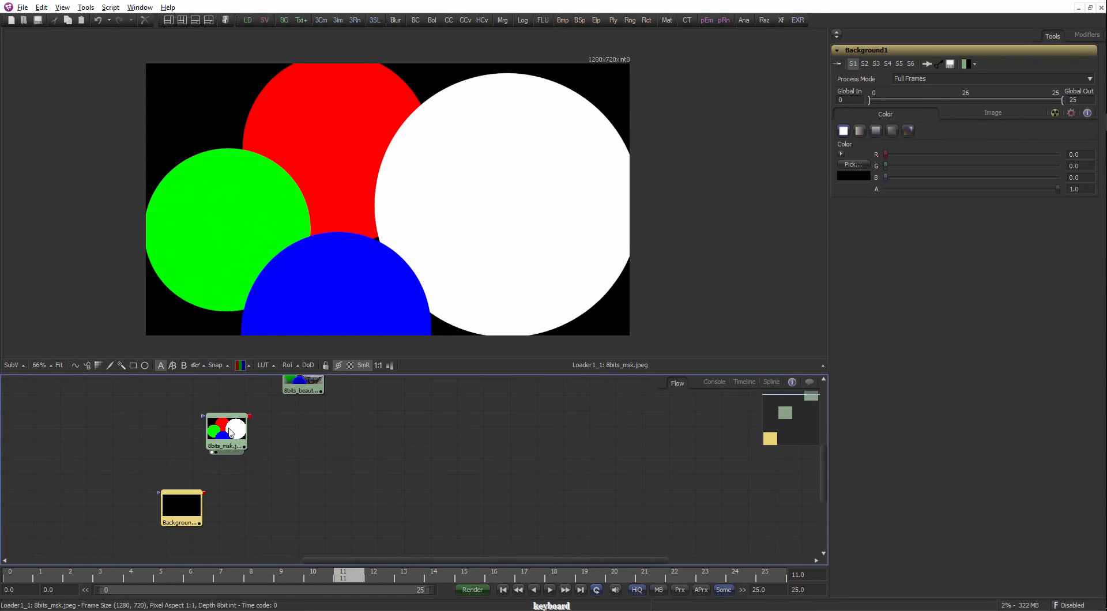
{"action": "left_click_drag", "start_coordinate": [231, 432], "coordinate": [224, 433]}
{"action": "scroll", "coordinate": [297, 398], "scroll_direction": "up", "scroll_amount": 3}
{"action": "mouse_move", "coordinate": [306, 386]}
{"action": "left_mouse_down"}
{"action": "mouse_move", "coordinate": [292, 389]}
{"action": "mouse_move", "coordinate": [309, 385]}
{"action": "mouse_move", "coordinate": [308, 369]}
{"action": "left_mouse_up"}
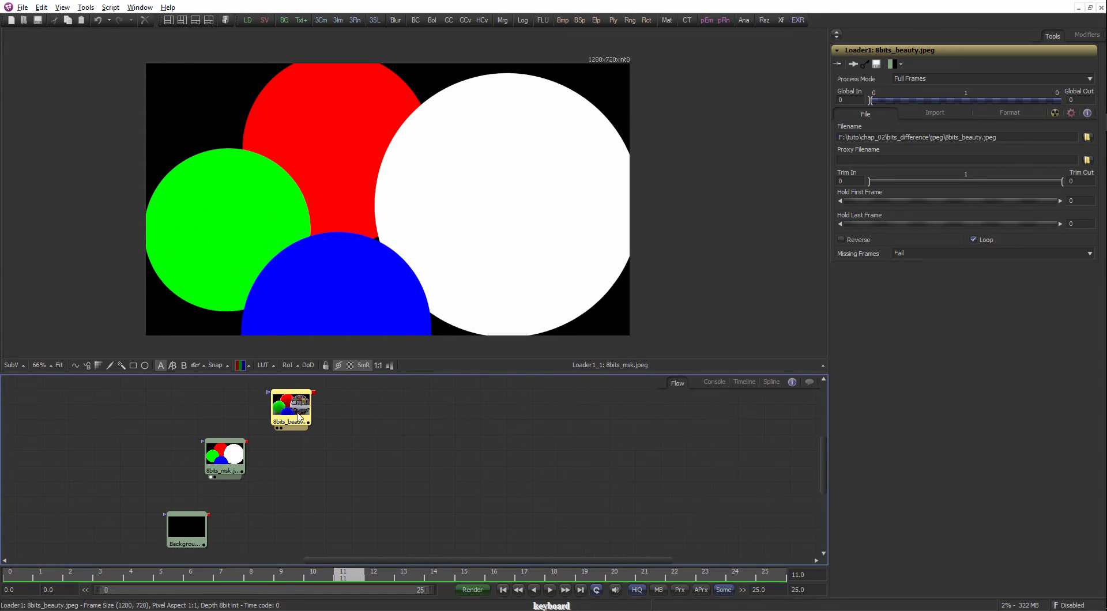
{"action": "left_click_drag", "start_coordinate": [306, 413], "coordinate": [290, 415]}
{"action": "left_click_drag", "start_coordinate": [242, 456], "coordinate": [291, 468]}
{"action": "left_click_drag", "start_coordinate": [251, 464], "coordinate": [264, 424]}
{"action": "scroll", "coordinate": [292, 450], "scroll_direction": "down", "scroll_amount": 2}
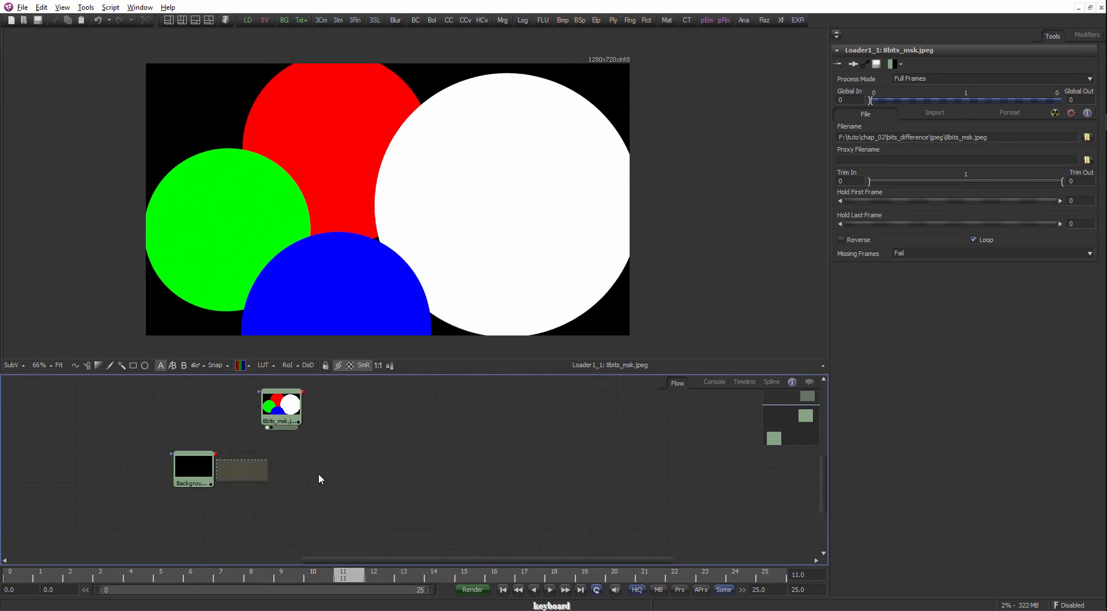
{"action": "left_click_drag", "start_coordinate": [208, 479], "coordinate": [252, 449]}
{"action": "left_click_drag", "start_coordinate": [229, 483], "coordinate": [279, 504]}
{"action": "left_click_drag", "start_coordinate": [294, 472], "coordinate": [302, 392]}
{"action": "left_click_drag", "start_coordinate": [286, 427], "coordinate": [273, 452]}
{"action": "left_click_drag", "start_coordinate": [306, 403], "coordinate": [293, 444]}
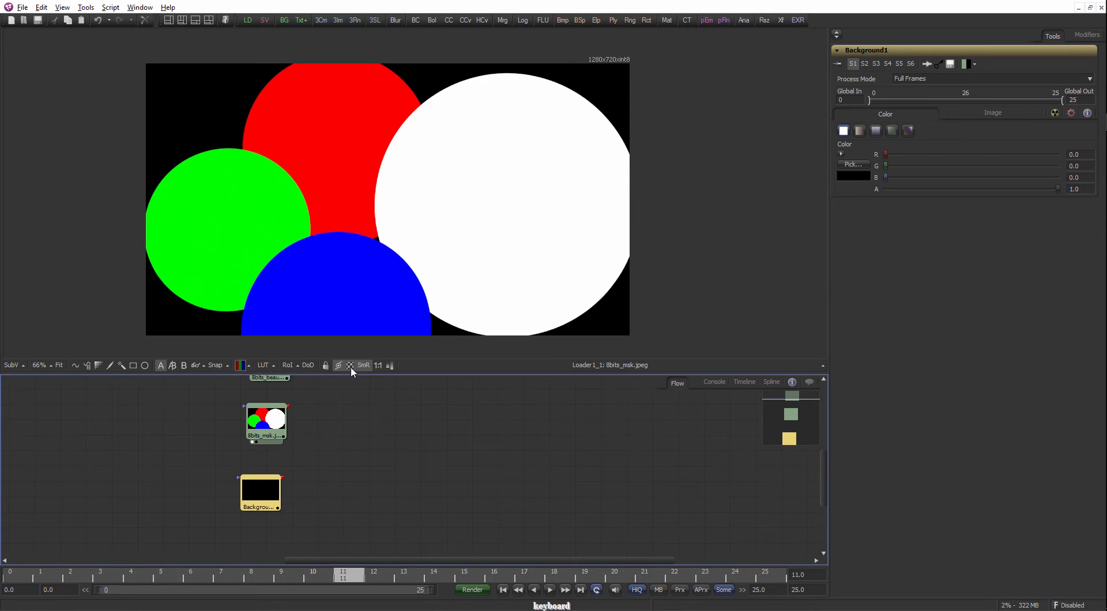
{"action": "left_click_drag", "start_coordinate": [350, 383], "coordinate": [291, 461]}
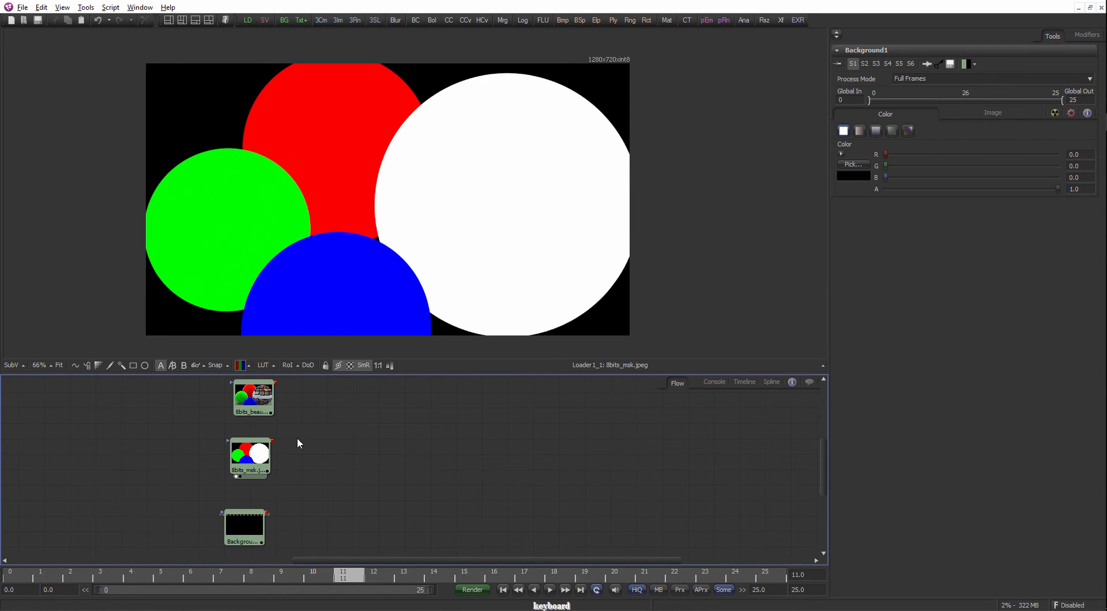
Enable the flow's Arrange Tools to Grid option.
{"action": "right_click", "coordinate": [296, 437]}
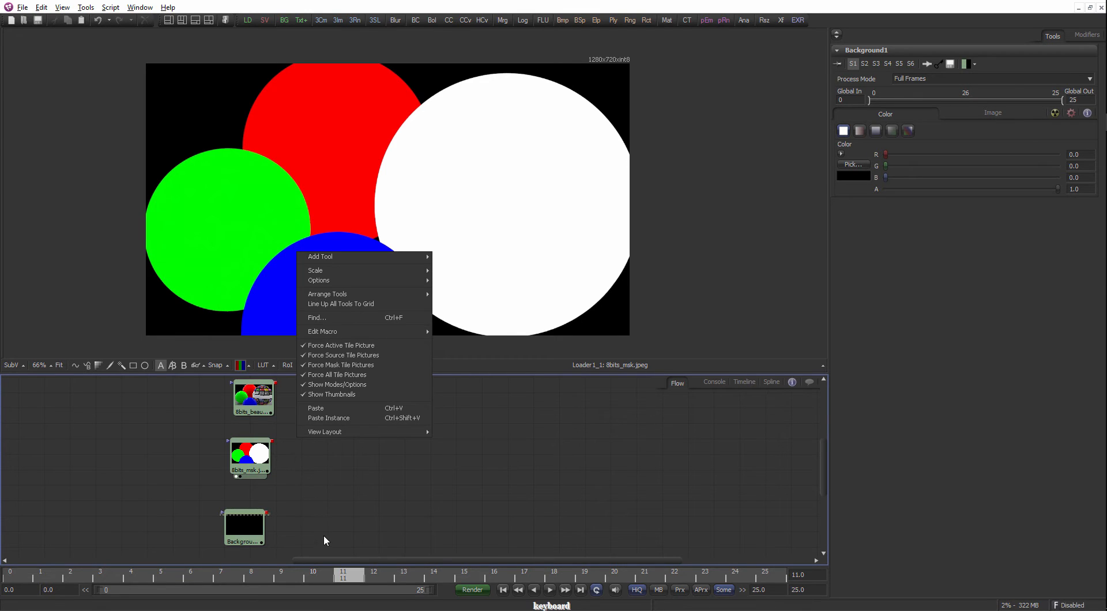
{"action": "left_click", "coordinate": [337, 462]}
{"action": "right_click", "coordinate": [294, 465]}
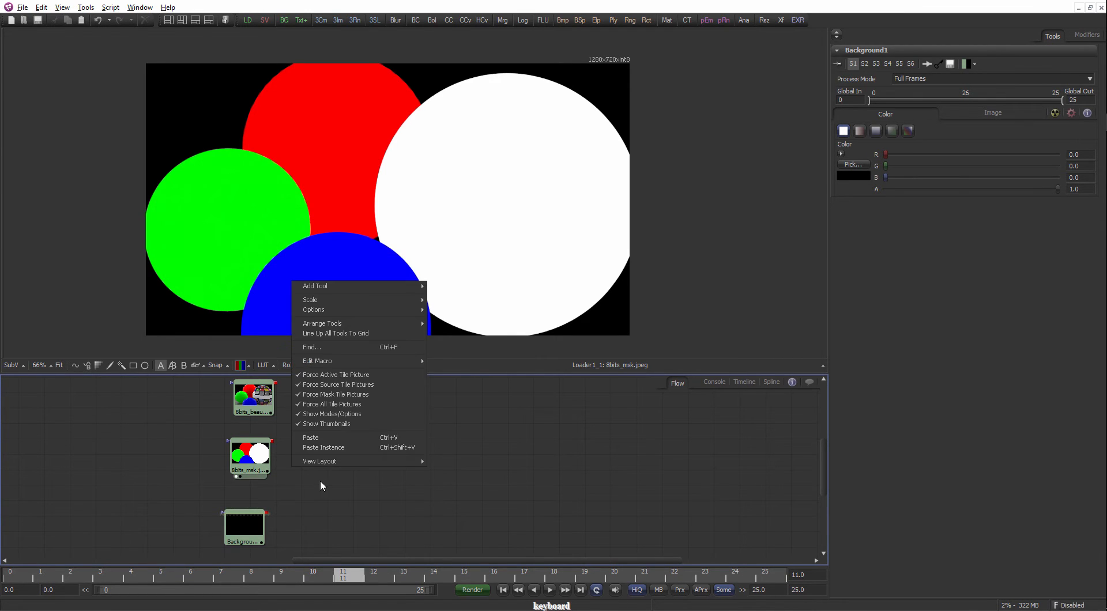
{"action": "mouse_move", "coordinate": [346, 326]}
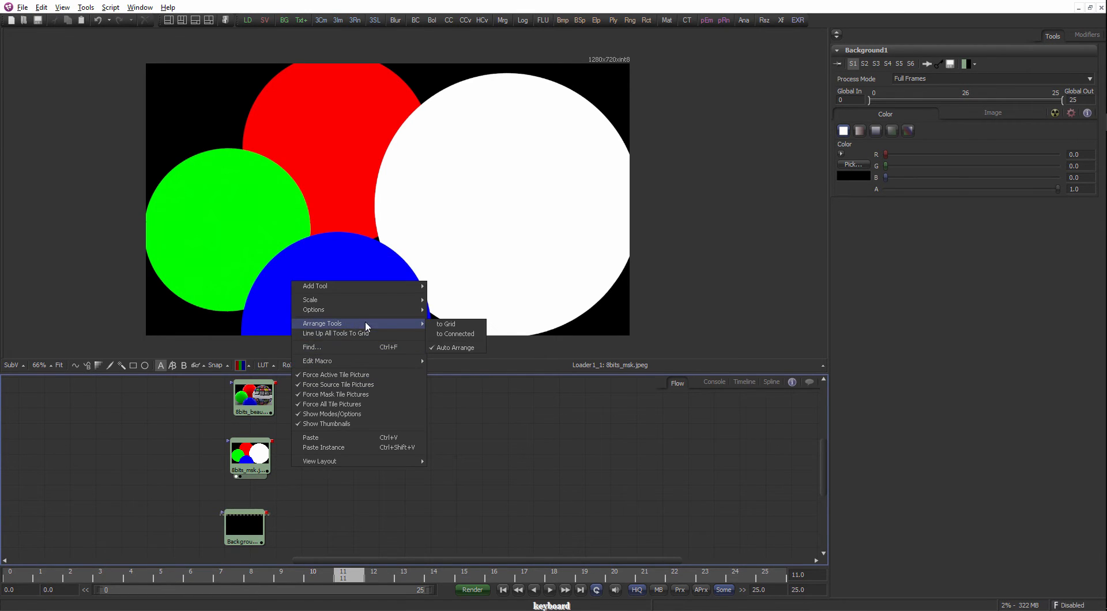
{"action": "left_click", "coordinate": [445, 325]}
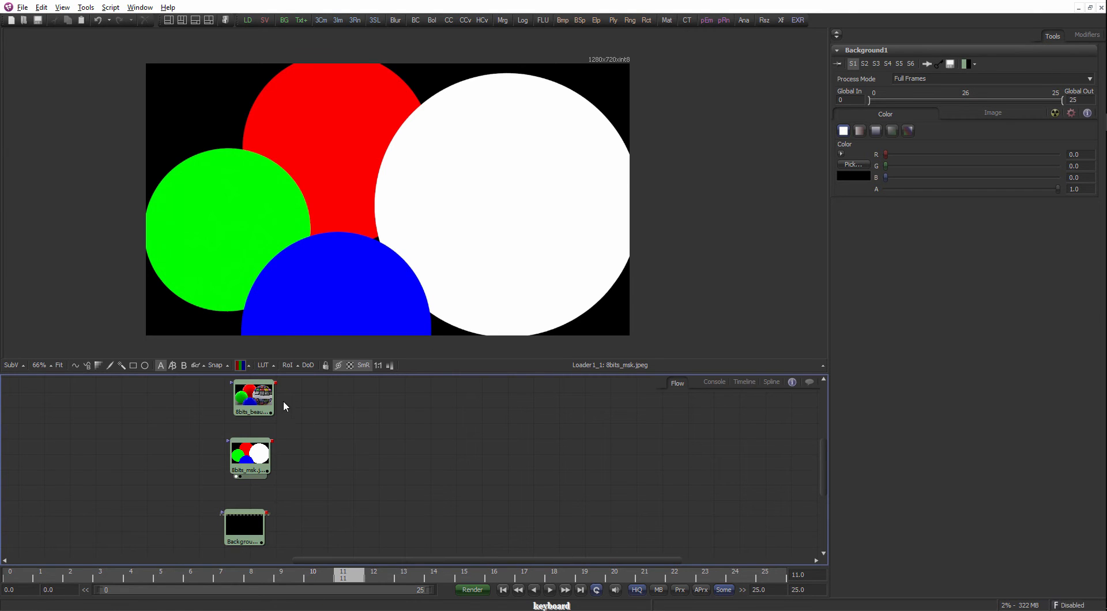
Snap the beauty loader, mask loader and Background1 to the grid as an evenly spaced vertical column.
{"action": "left_click", "coordinate": [254, 401]}
{"action": "left_click", "coordinate": [264, 479]}
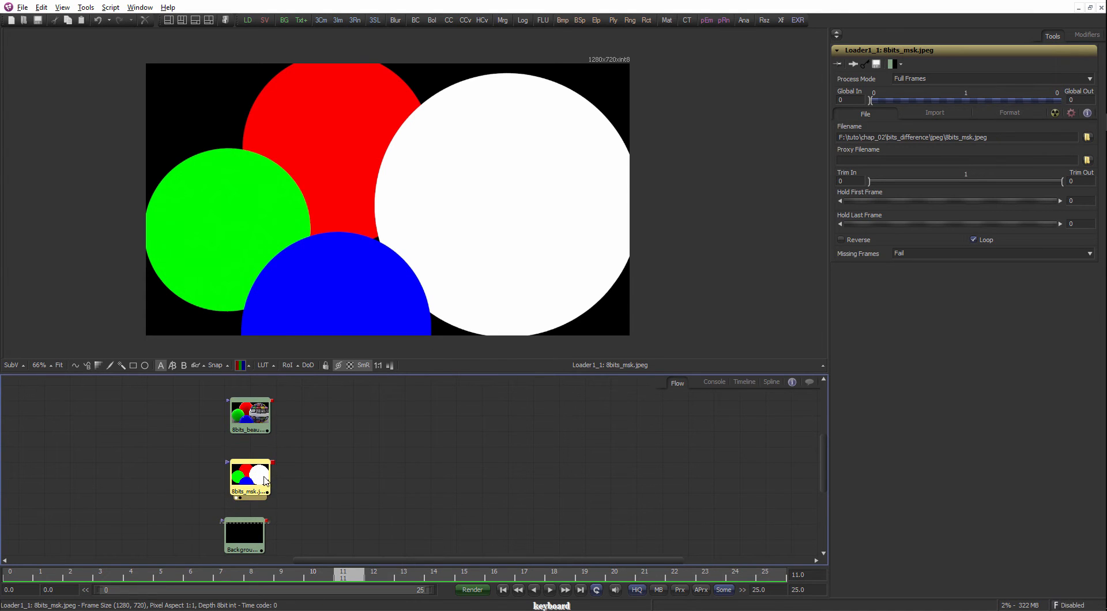
{"action": "scroll", "coordinate": [265, 480], "scroll_direction": "down", "scroll_amount": 2}
{"action": "left_click", "coordinate": [266, 472]}
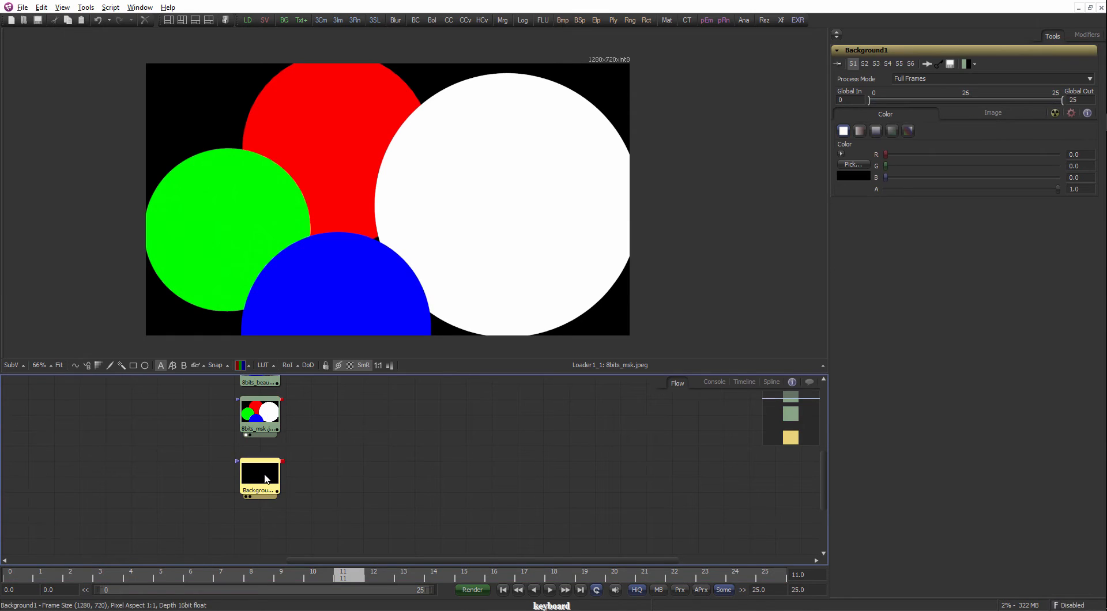
{"action": "left_click", "coordinate": [316, 431]}
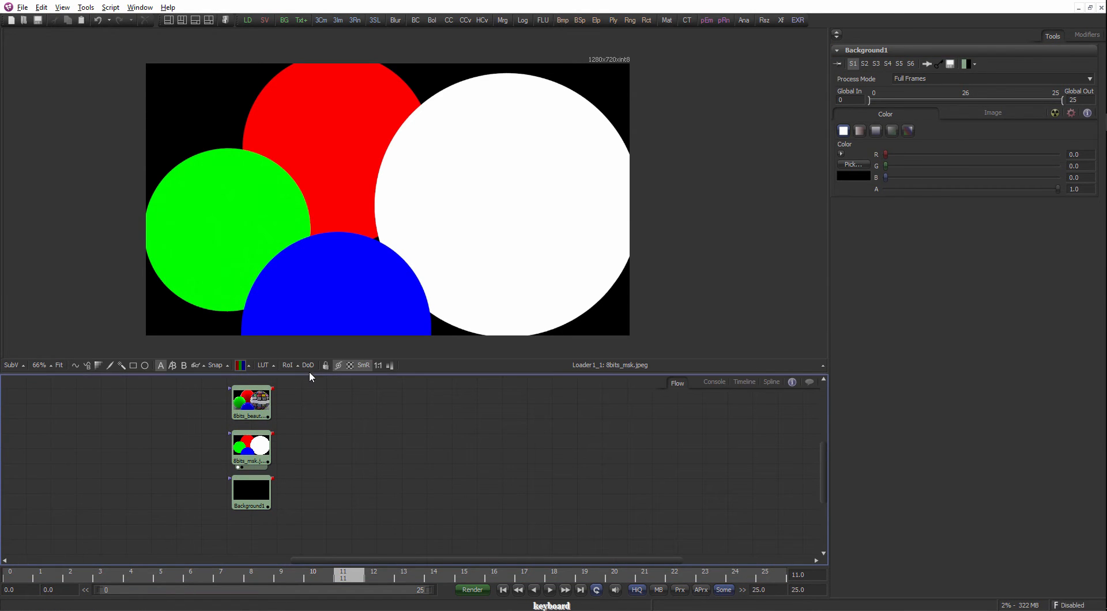
Make the viewer area slightly shorter and zoom the mask image to 70%.
{"action": "left_click_drag", "start_coordinate": [309, 373], "coordinate": [310, 367]}
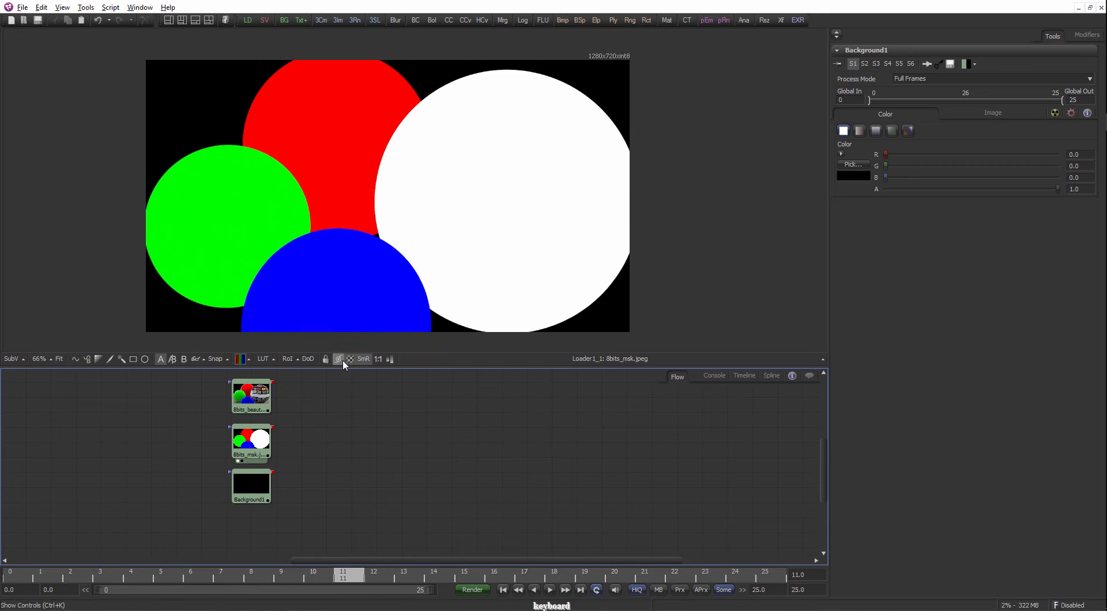
{"action": "left_click", "coordinate": [325, 358]}
{"action": "scroll", "coordinate": [405, 206], "scroll_direction": "up", "scroll_amount": 3}
{"action": "scroll", "coordinate": [407, 203], "scroll_direction": "up", "scroll_amount": 1}
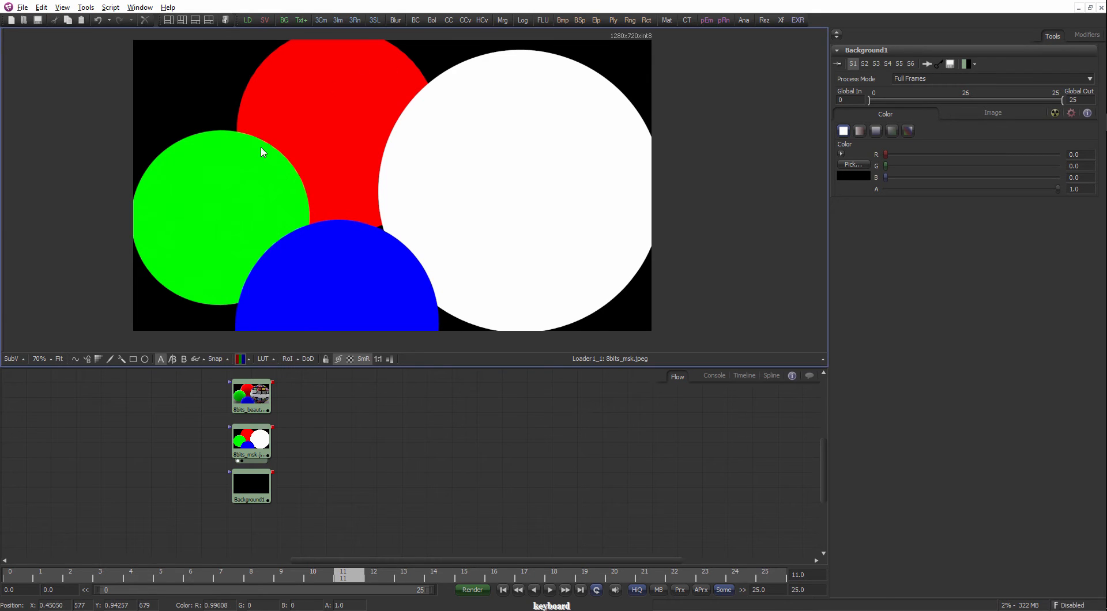
Show the viewer's SubView and switch it to 2D Viewer.
{"action": "left_click", "coordinate": [16, 359]}
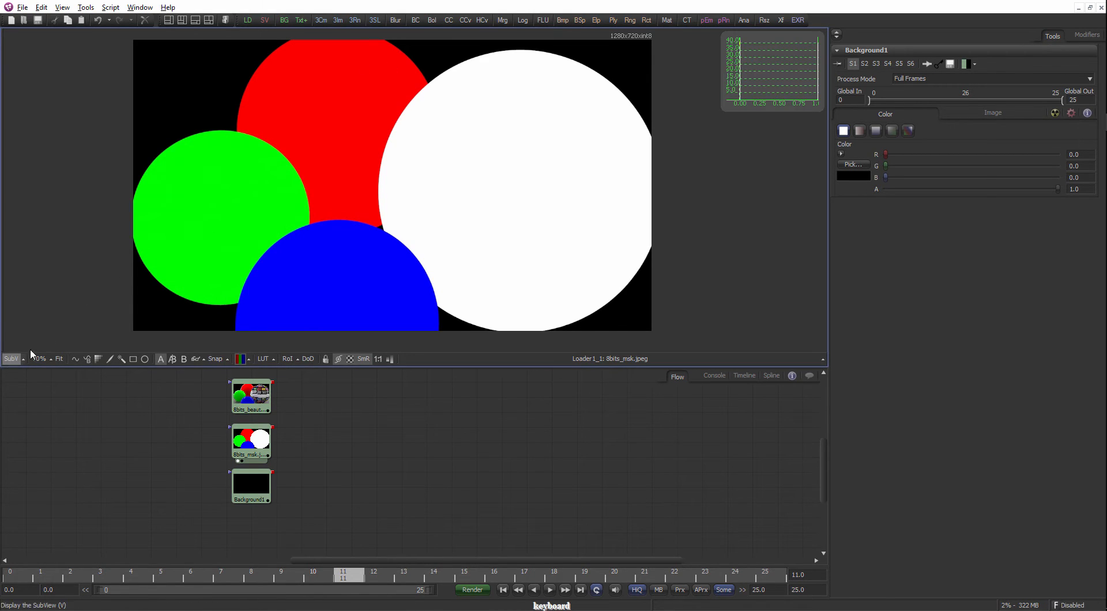
{"action": "left_click", "coordinate": [25, 357]}
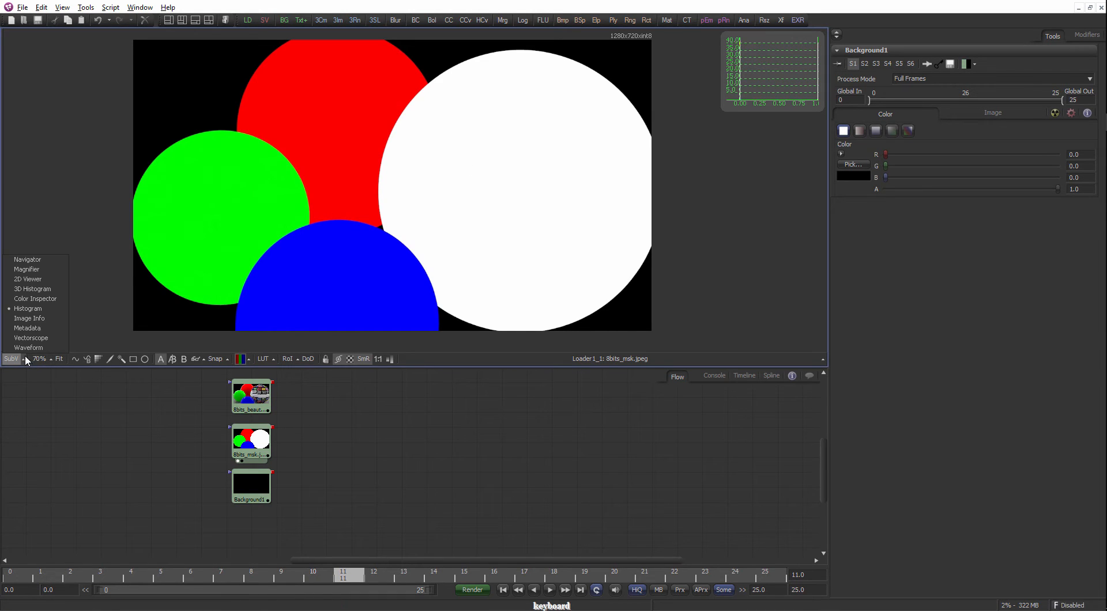
{"action": "left_click", "coordinate": [40, 280]}
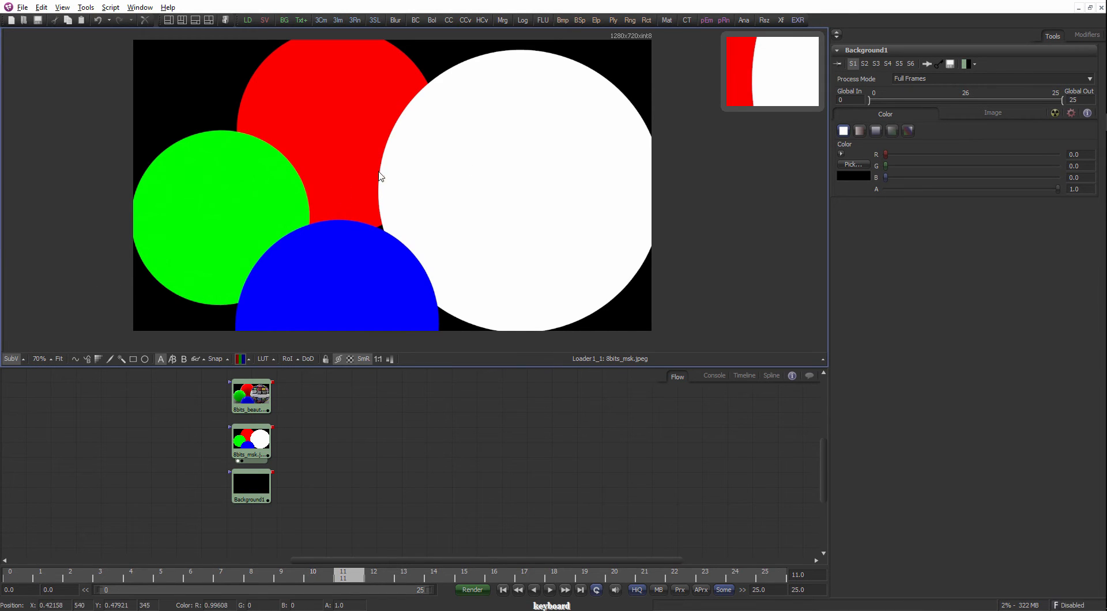
Switch the SubView to Metadata and then to Vectorscope to compare the two displays.
{"action": "left_click", "coordinate": [23, 360]}
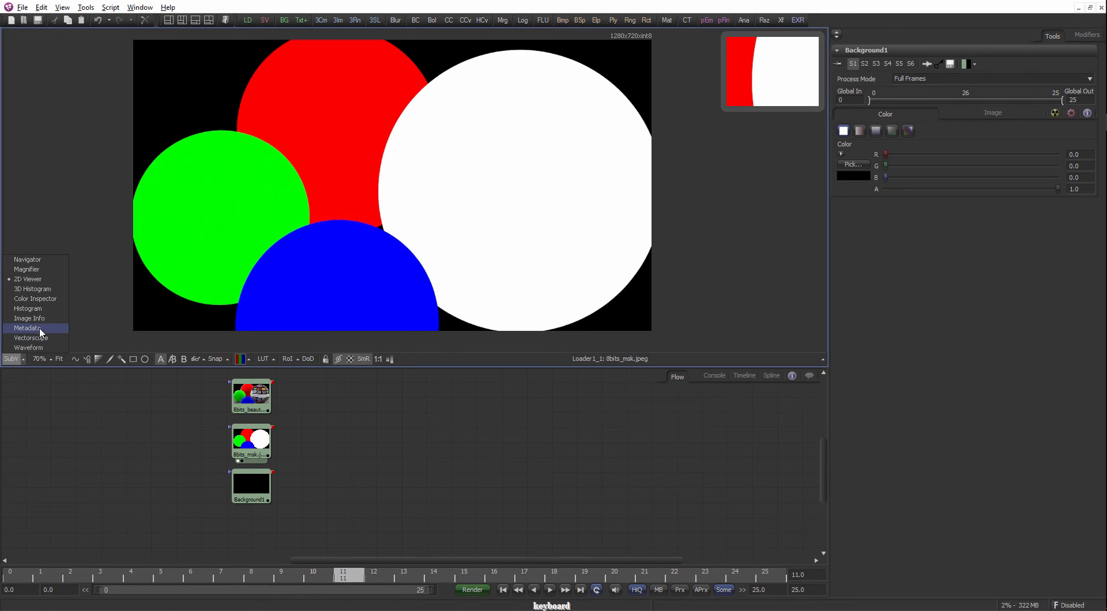
{"action": "left_click", "coordinate": [43, 331]}
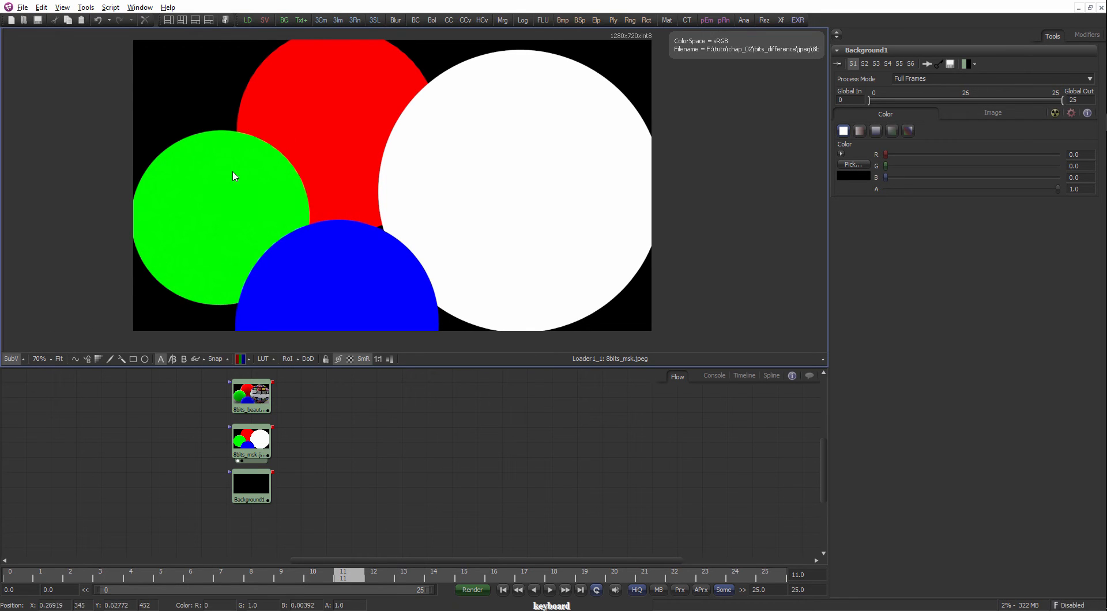
{"action": "left_click", "coordinate": [24, 359]}
{"action": "left_click", "coordinate": [45, 338]}
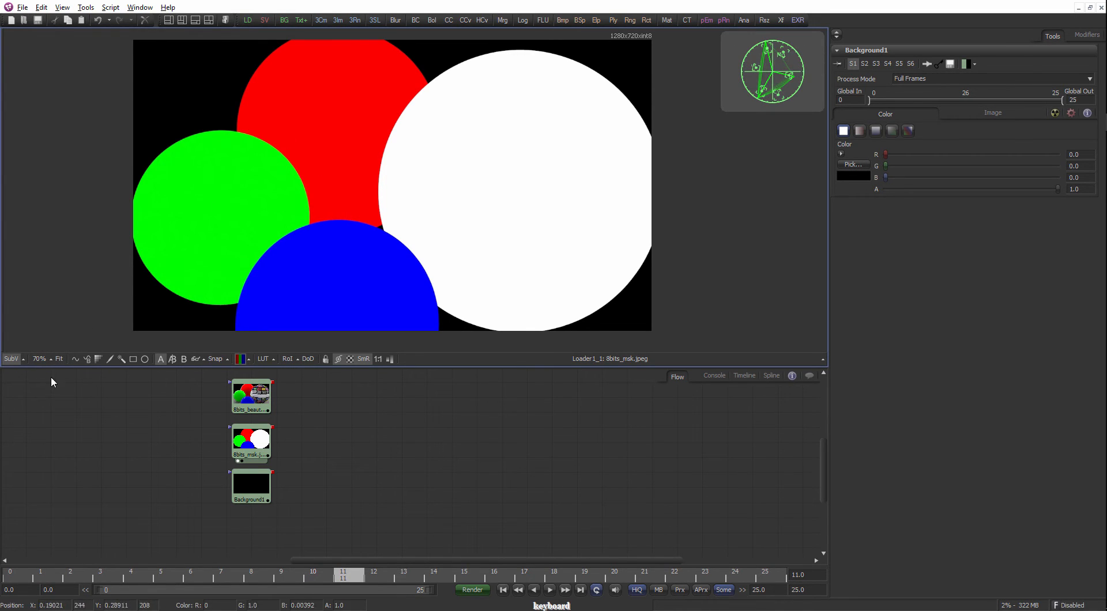
Inspect the image's pixel colours with the SubView's Color Inspector and hide the SubView.
{"action": "left_click", "coordinate": [23, 359]}
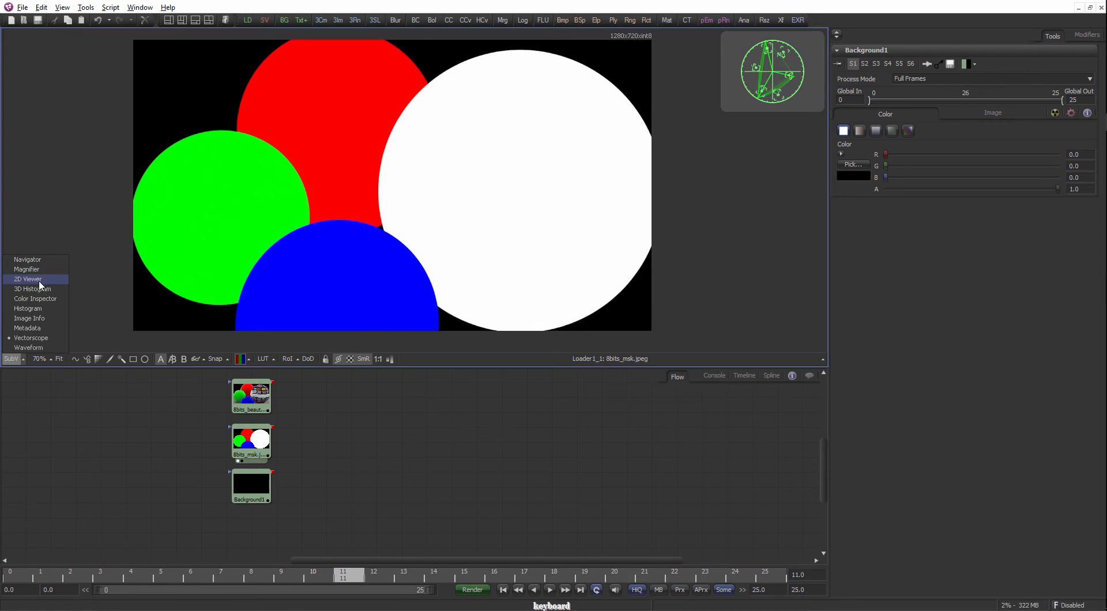
{"action": "left_click", "coordinate": [34, 299]}
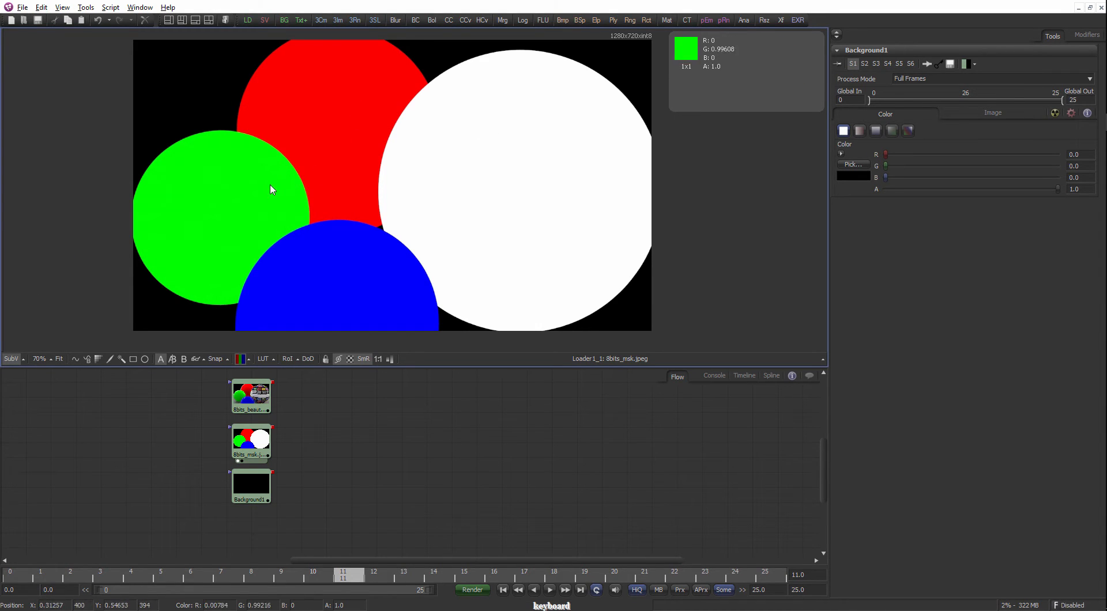
{"action": "left_click", "coordinate": [18, 358]}
Bring the SubView back with the Metadata display and change it to Vectorscope.
{"action": "left_click", "coordinate": [23, 359]}
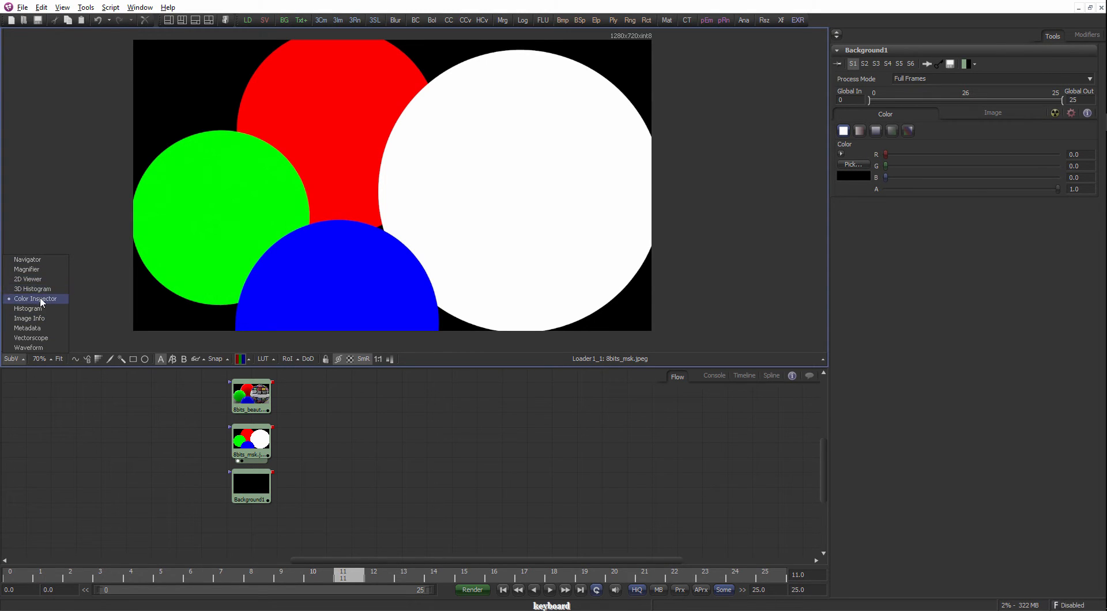
{"action": "left_click", "coordinate": [43, 330]}
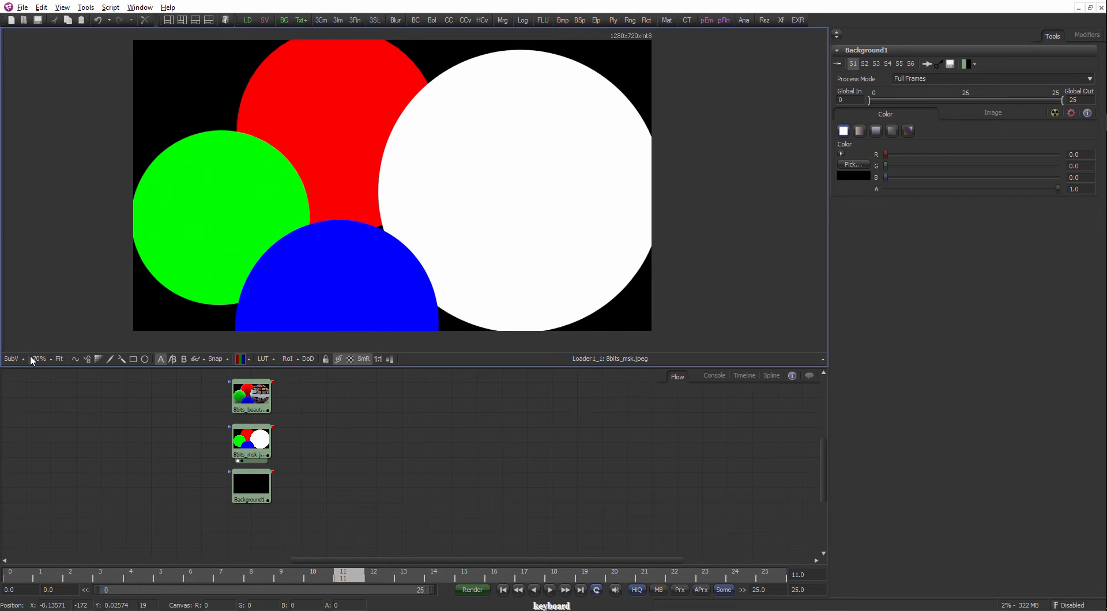
{"action": "left_click", "coordinate": [22, 359]}
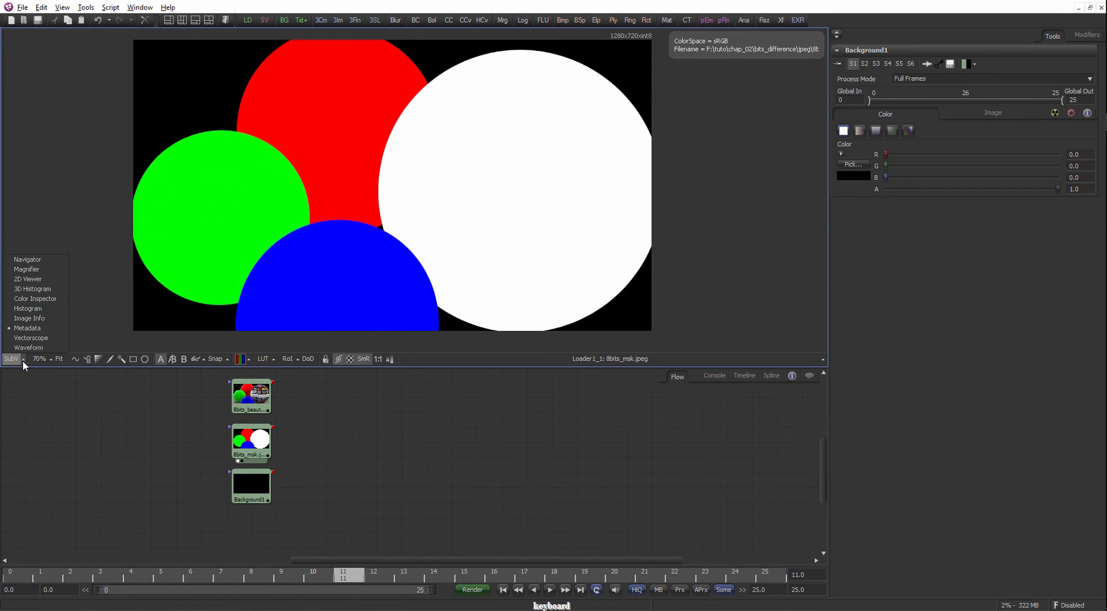
{"action": "left_click", "coordinate": [34, 337]}
View the Navigator in the SubView, set the SubView to Histogram, and shift the viewer image slightly.
{"action": "left_click", "coordinate": [24, 357]}
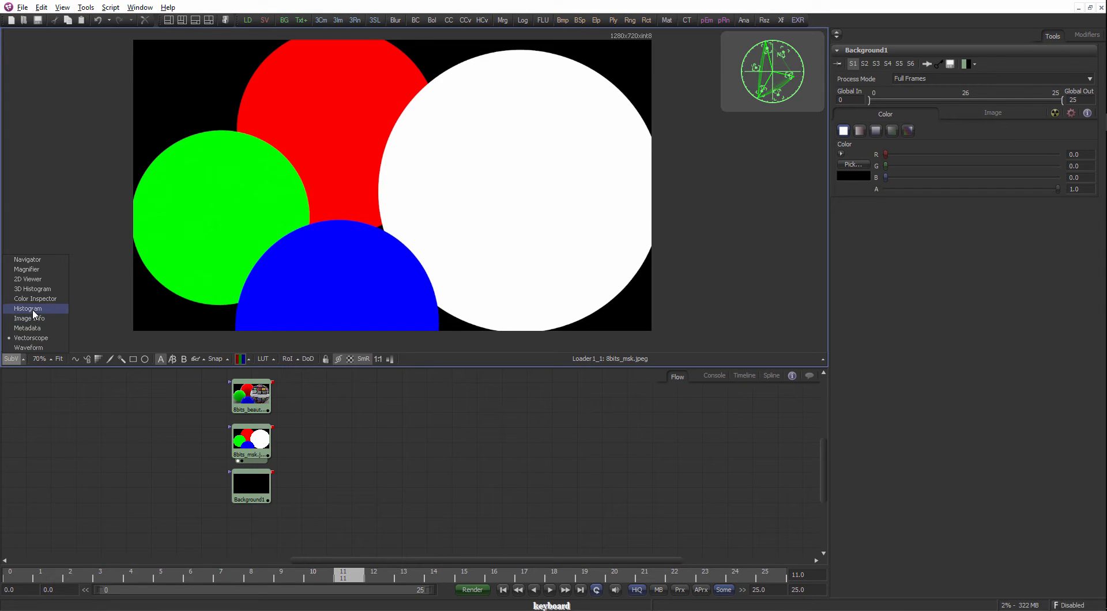
{"action": "left_click", "coordinate": [40, 261]}
{"action": "left_click", "coordinate": [23, 360]}
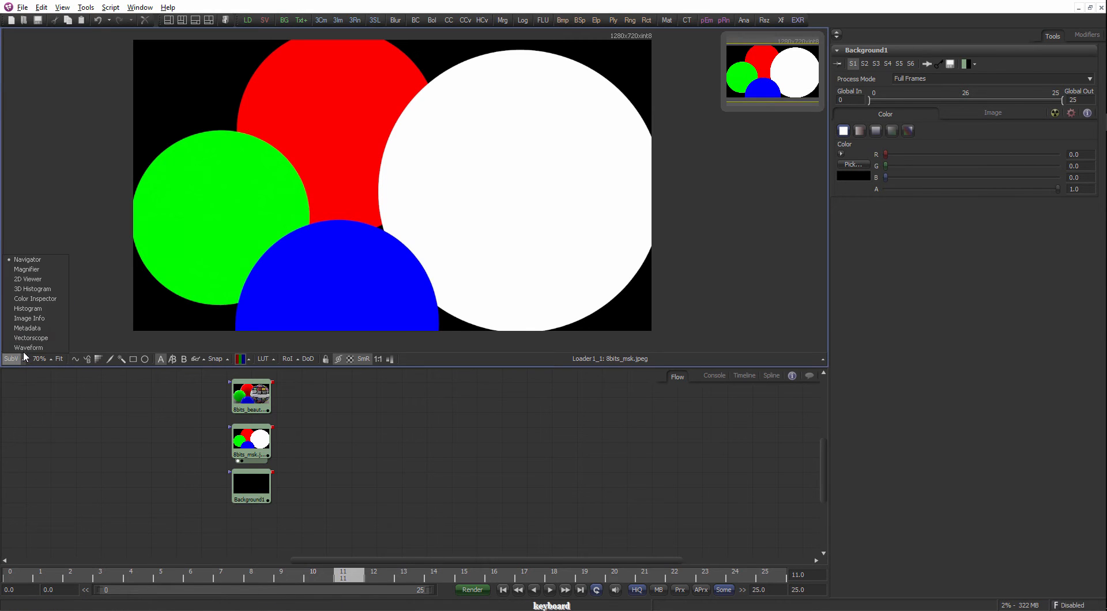
{"action": "left_click", "coordinate": [46, 309]}
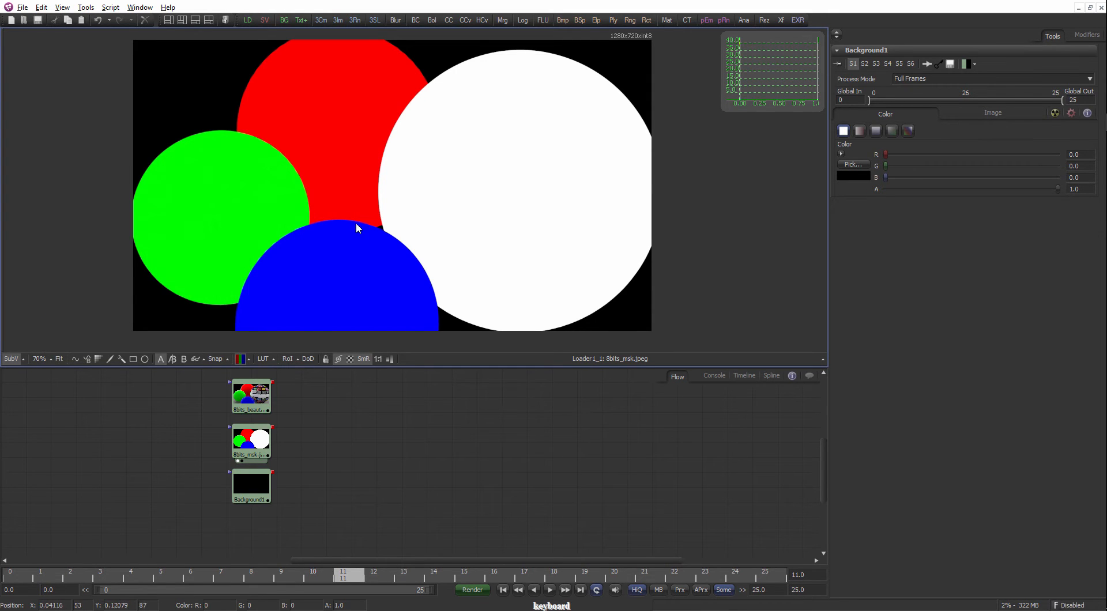
{"action": "mouse_move", "coordinate": [389, 193]}
{"action": "left_mouse_down"}
{"action": "mouse_move", "coordinate": [397, 206]}
{"action": "mouse_move", "coordinate": [379, 185]}
{"action": "left_mouse_up"}
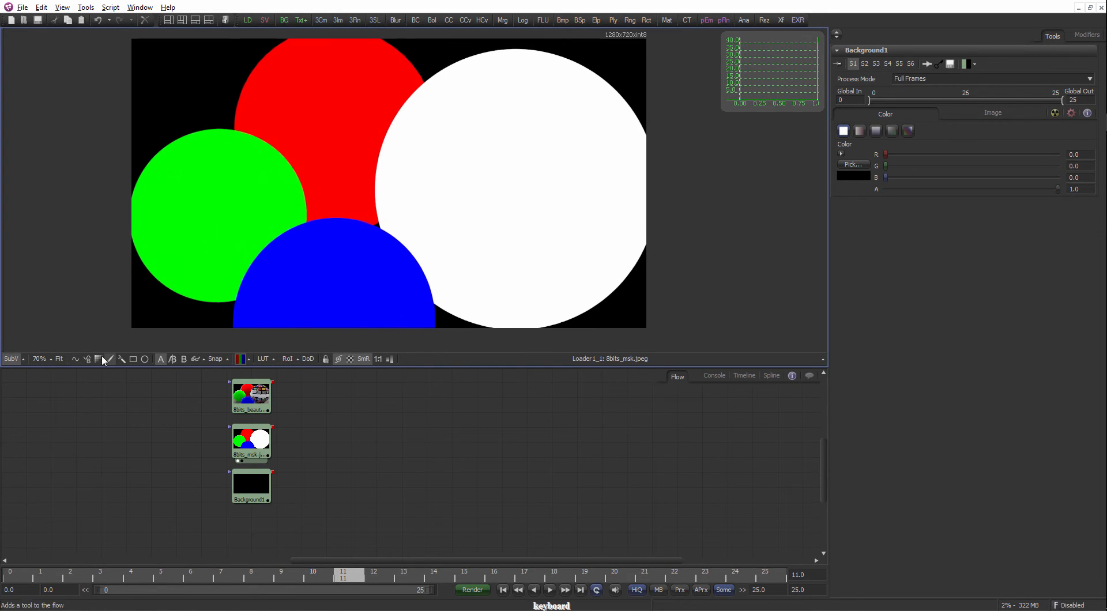
Hide the SubView and slightly enlarge the viewer by lowering its border with the flow.
{"action": "left_click", "coordinate": [12, 360]}
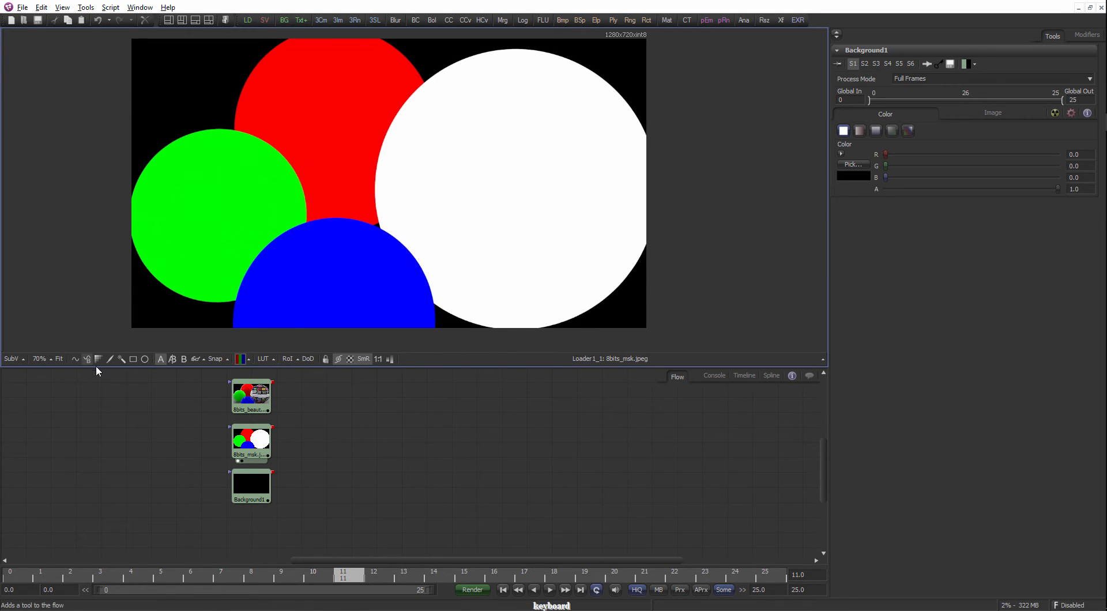
{"action": "left_click_drag", "start_coordinate": [235, 254], "coordinate": [217, 254]}
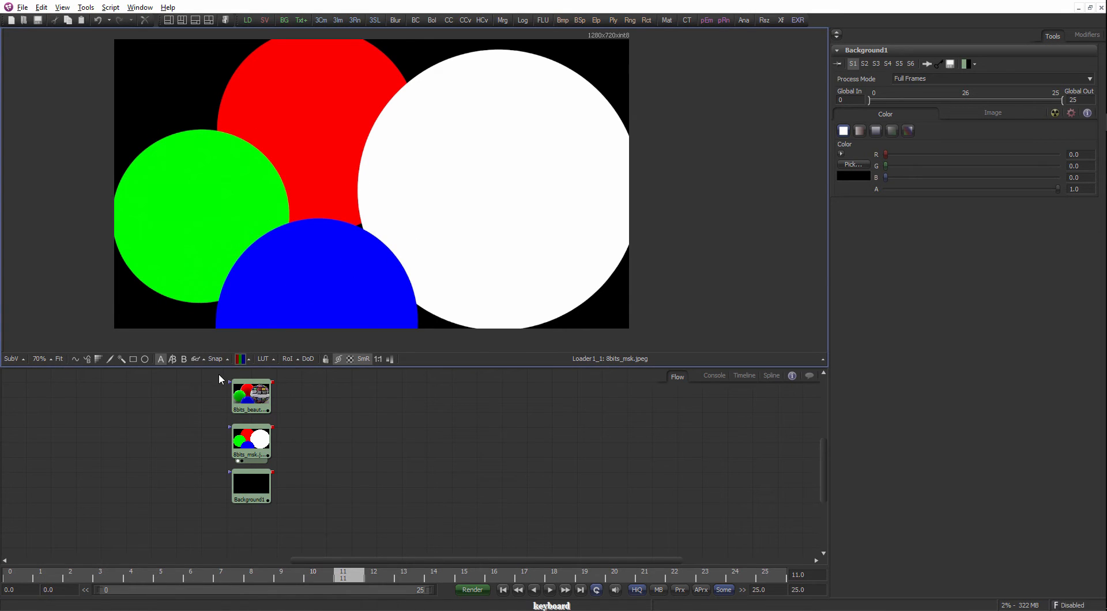
{"action": "left_click_drag", "start_coordinate": [217, 368], "coordinate": [218, 380]}
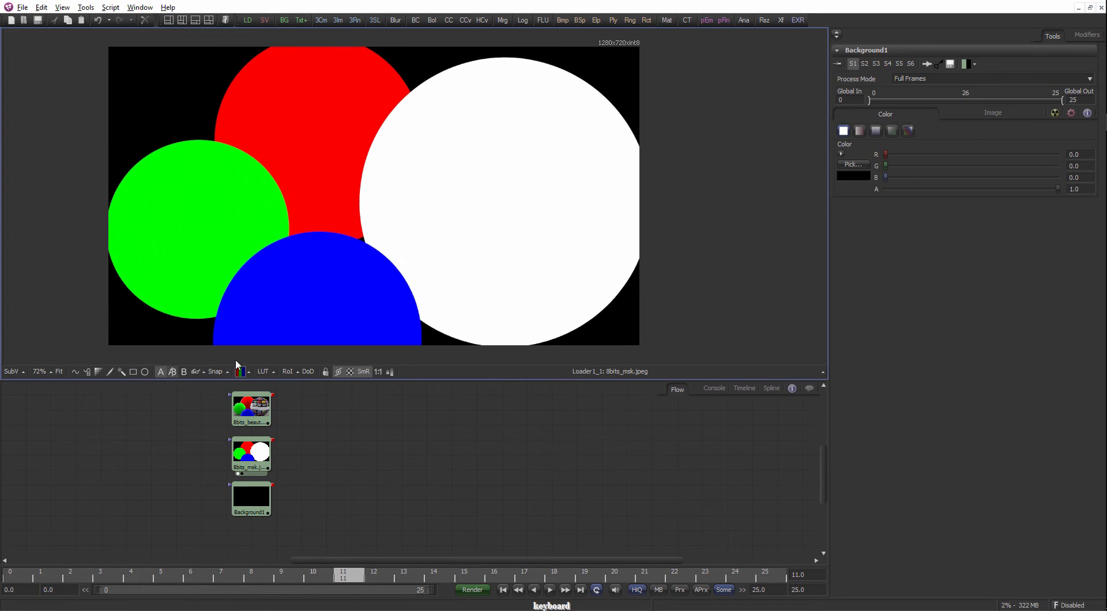
{"action": "right_click", "coordinate": [407, 372]}
{"action": "left_click", "coordinate": [404, 441]}
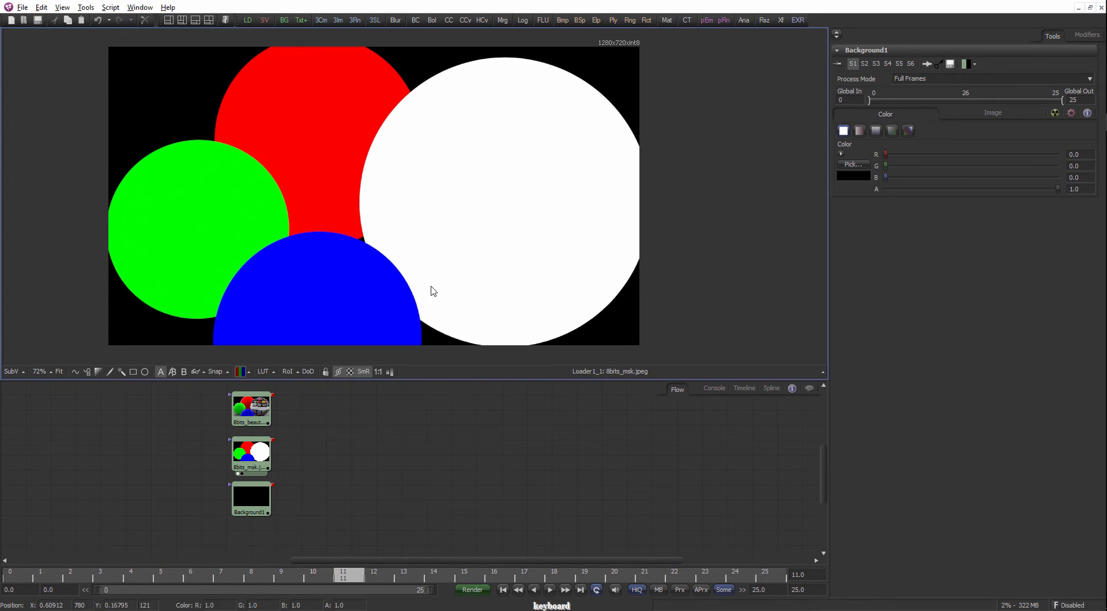
{"action": "left_click_drag", "start_coordinate": [390, 260], "coordinate": [409, 252]}
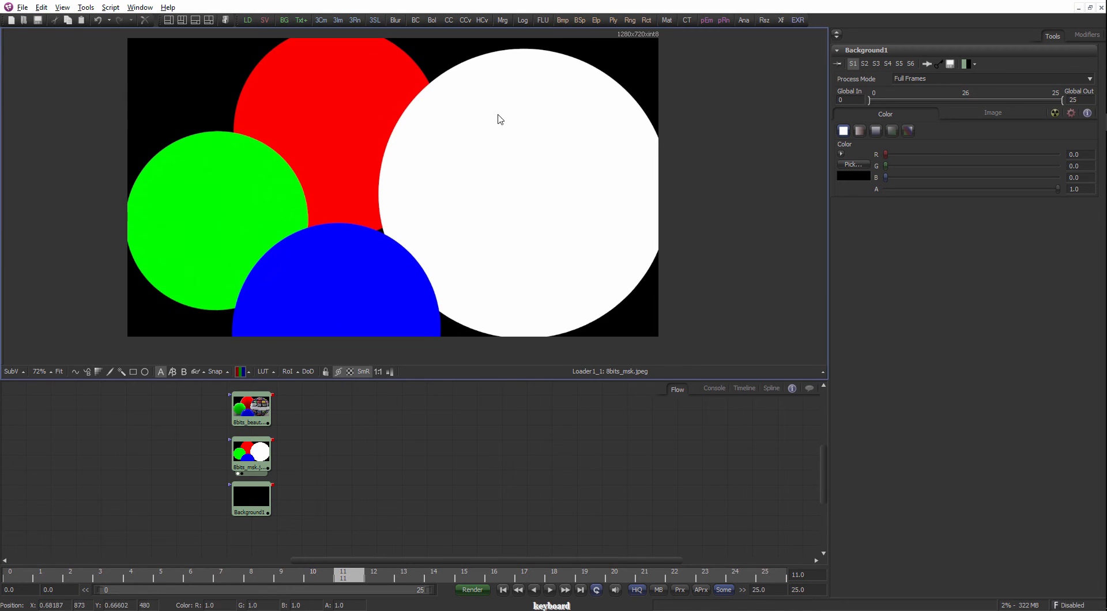
{"action": "right_click", "coordinate": [799, 22]}
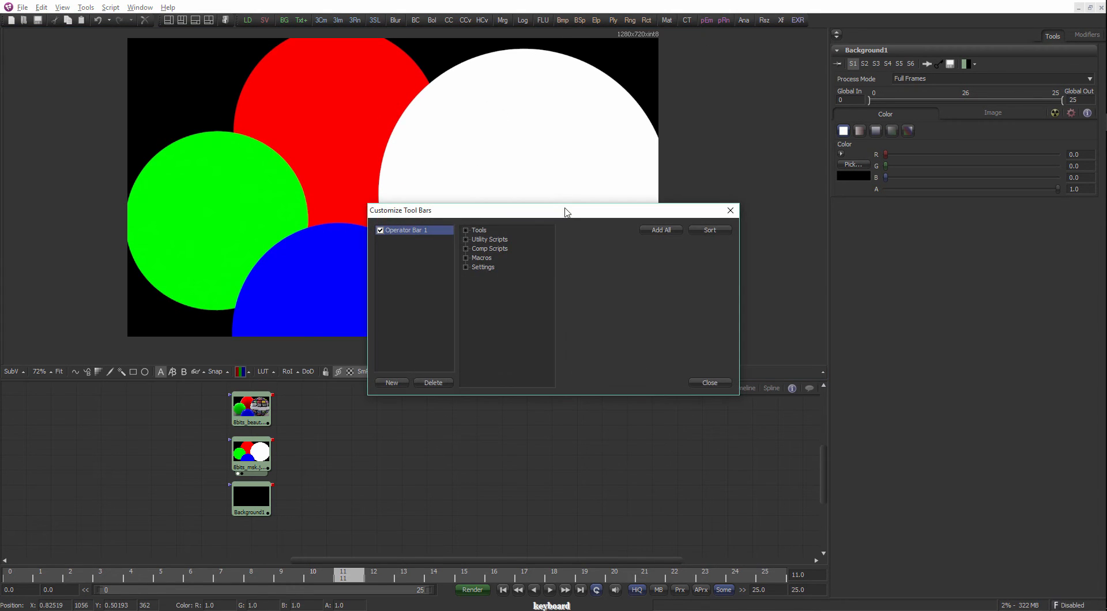
{"action": "left_click_drag", "start_coordinate": [568, 210], "coordinate": [445, 152]}
{"action": "left_click", "coordinate": [607, 151]}
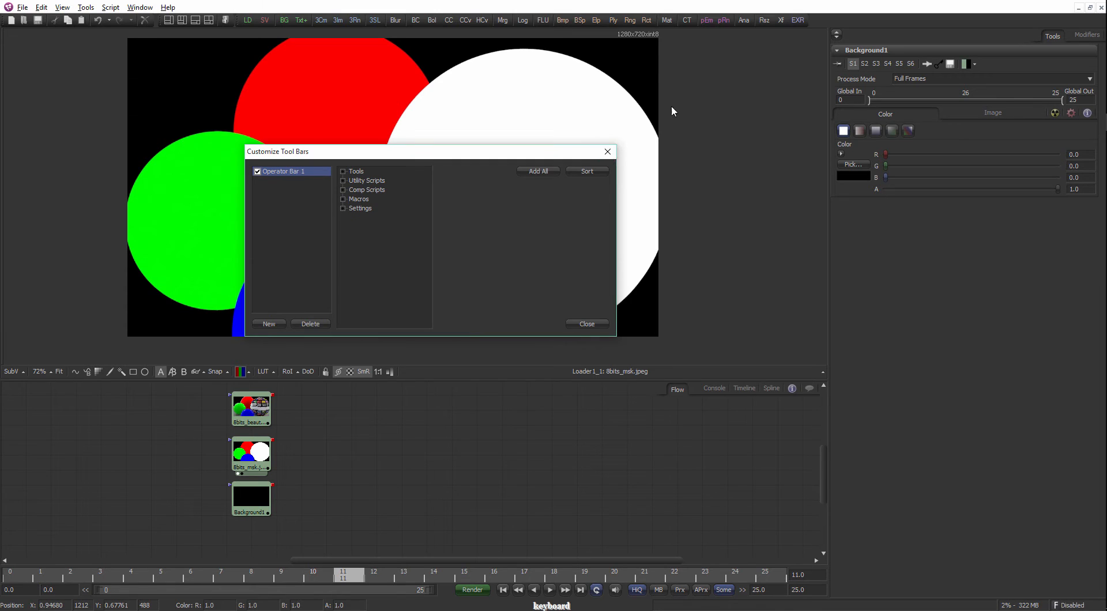
Customize the tool bars by adding the Background tool from the Creator category to the end of Operator Bar 1.
{"action": "right_click", "coordinate": [795, 20]}
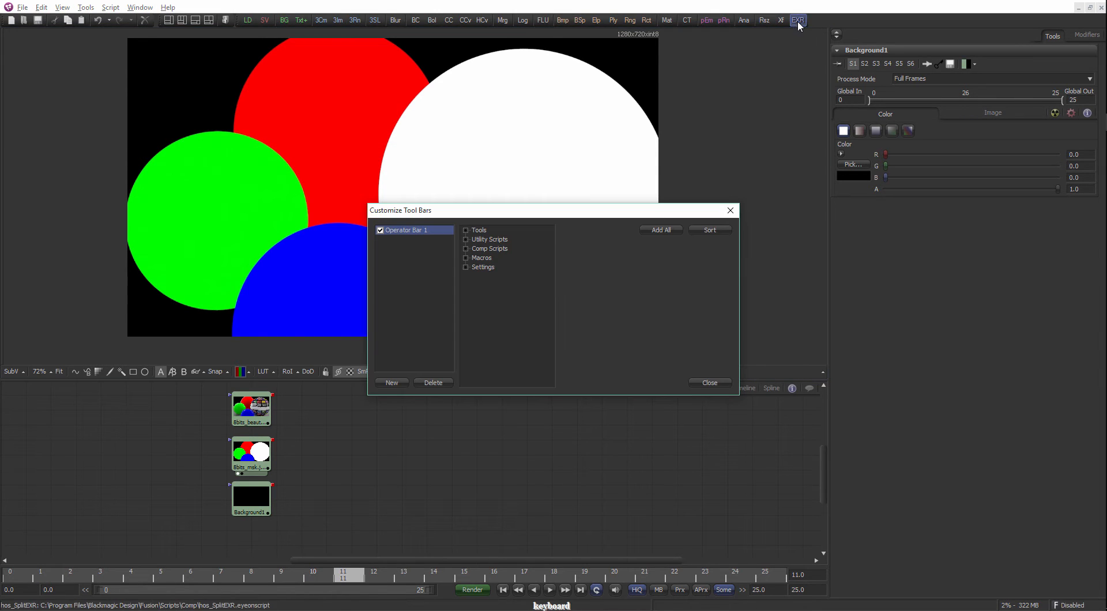
{"action": "left_click", "coordinate": [466, 257]}
{"action": "left_click", "coordinate": [466, 258]}
{"action": "left_click", "coordinate": [465, 230]}
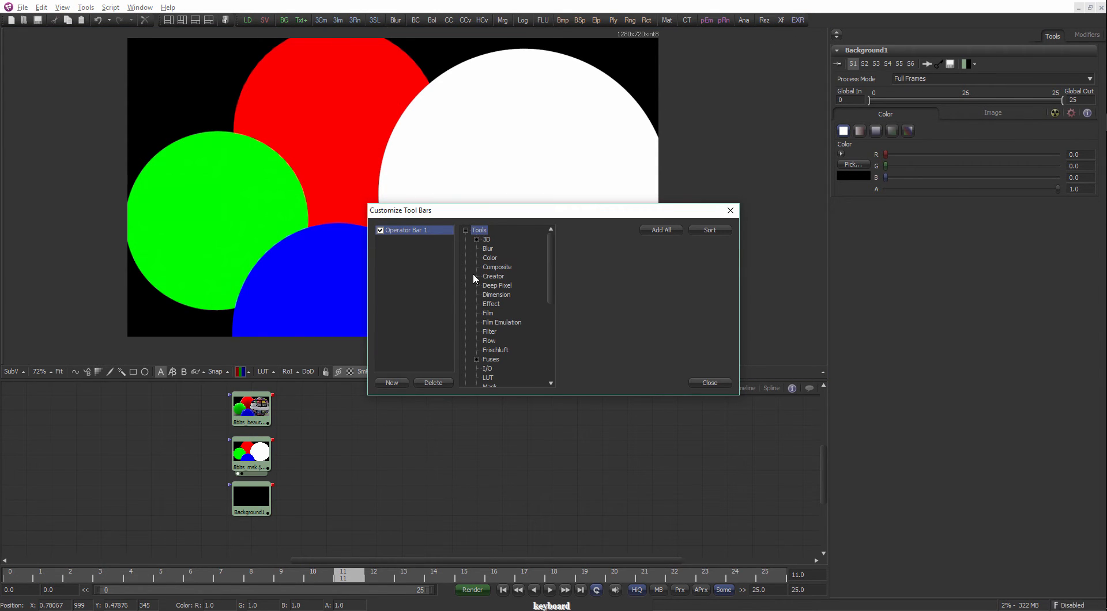
{"action": "left_click", "coordinate": [485, 277]}
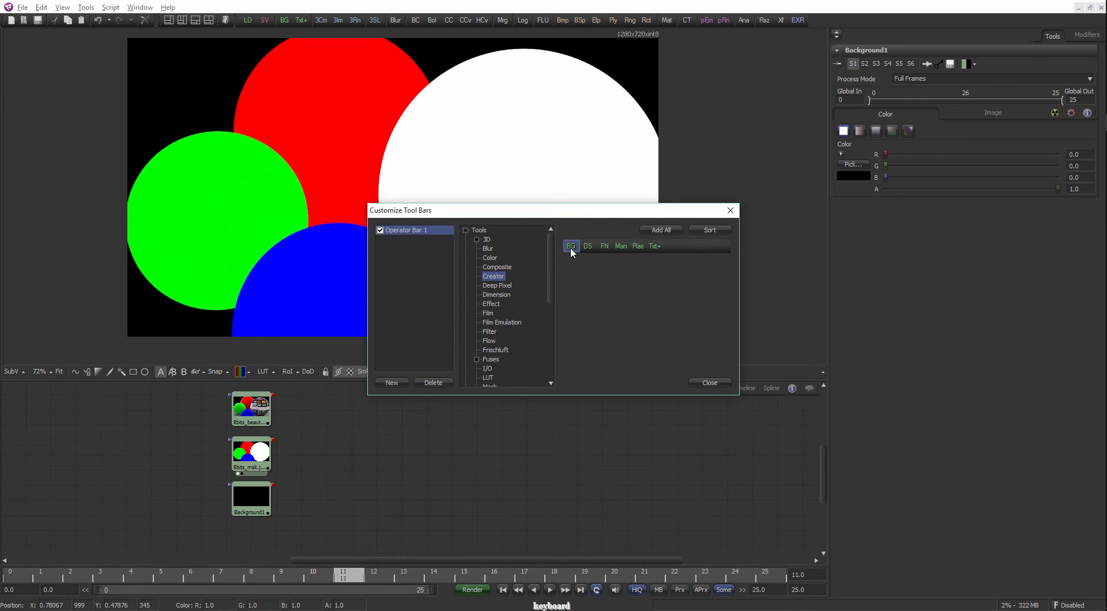
{"action": "left_click_drag", "start_coordinate": [592, 211], "coordinate": [565, 191]}
{"action": "left_click_drag", "start_coordinate": [546, 226], "coordinate": [811, 22]}
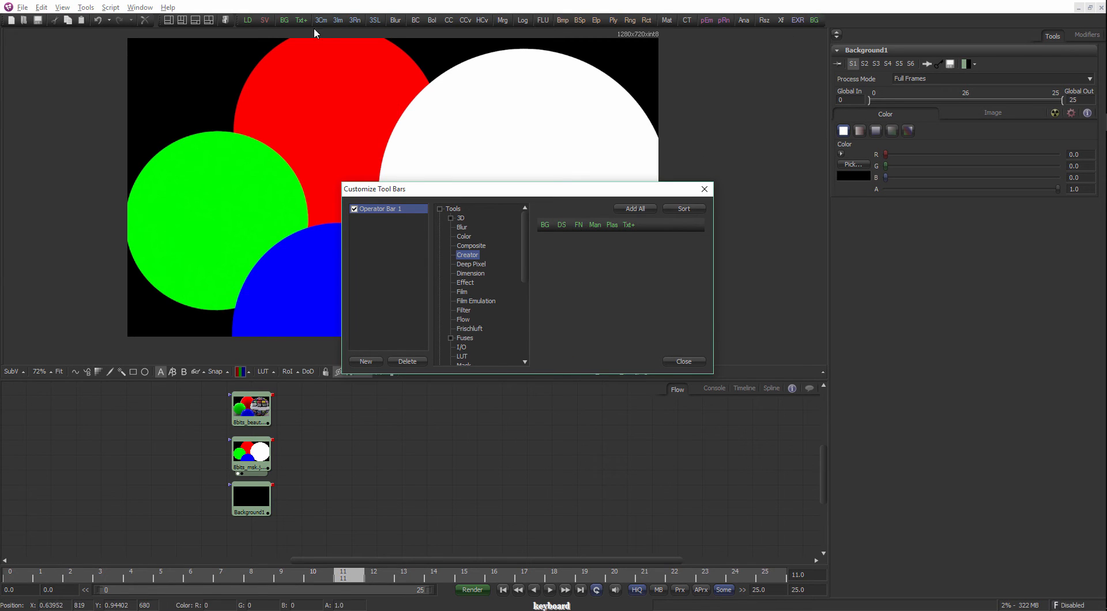
{"action": "left_click", "coordinate": [704, 189]}
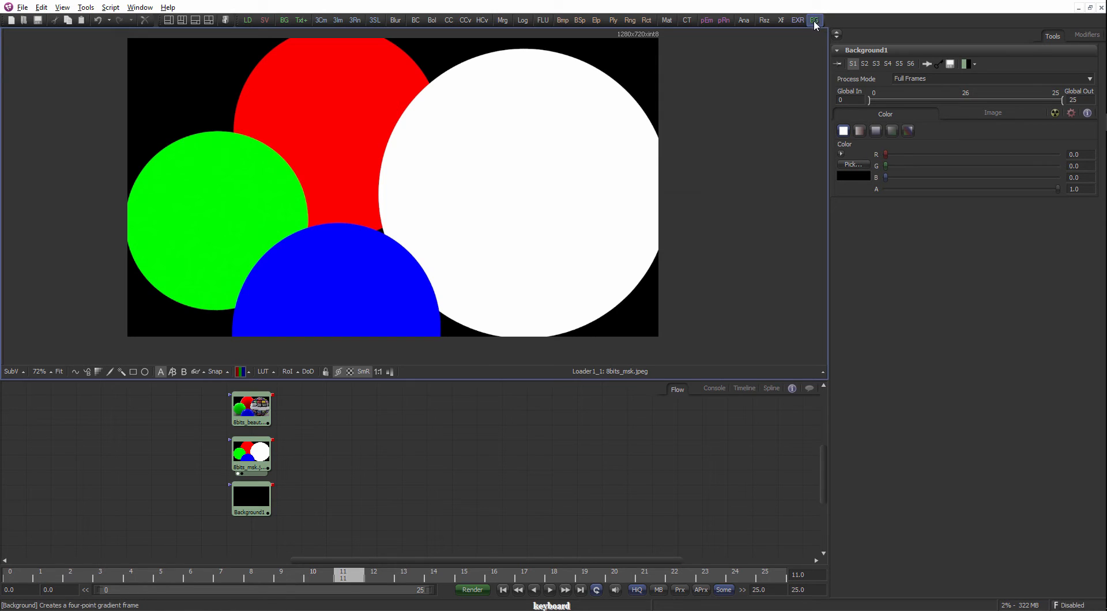
Remove the added Background shortcut from the end of the operator bar and close the customization.
{"action": "right_click", "coordinate": [816, 23]}
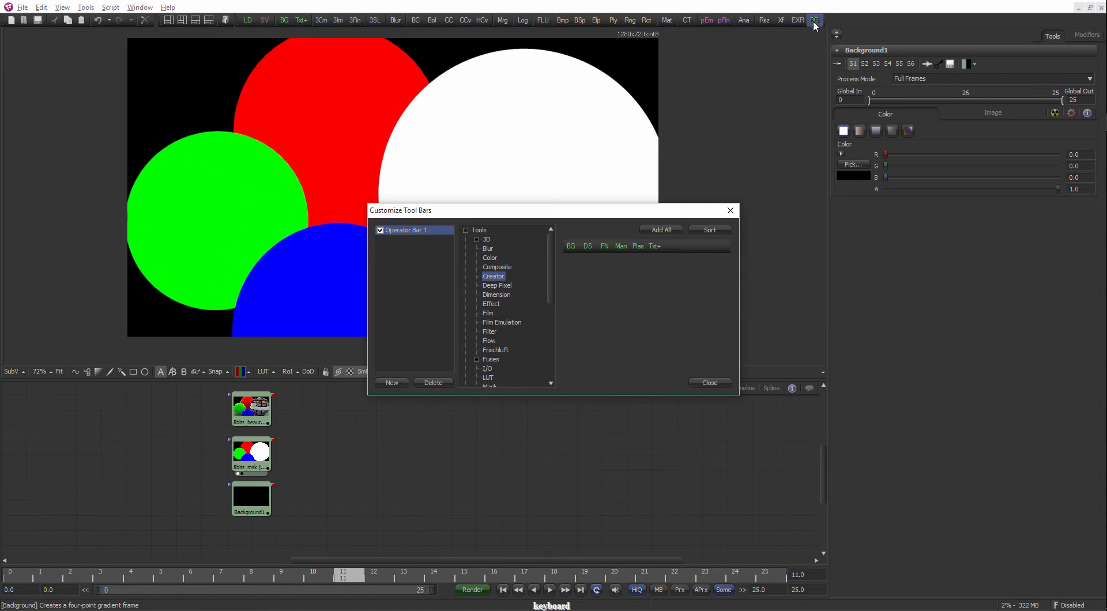
{"action": "left_click_drag", "start_coordinate": [812, 22], "coordinate": [780, 52]}
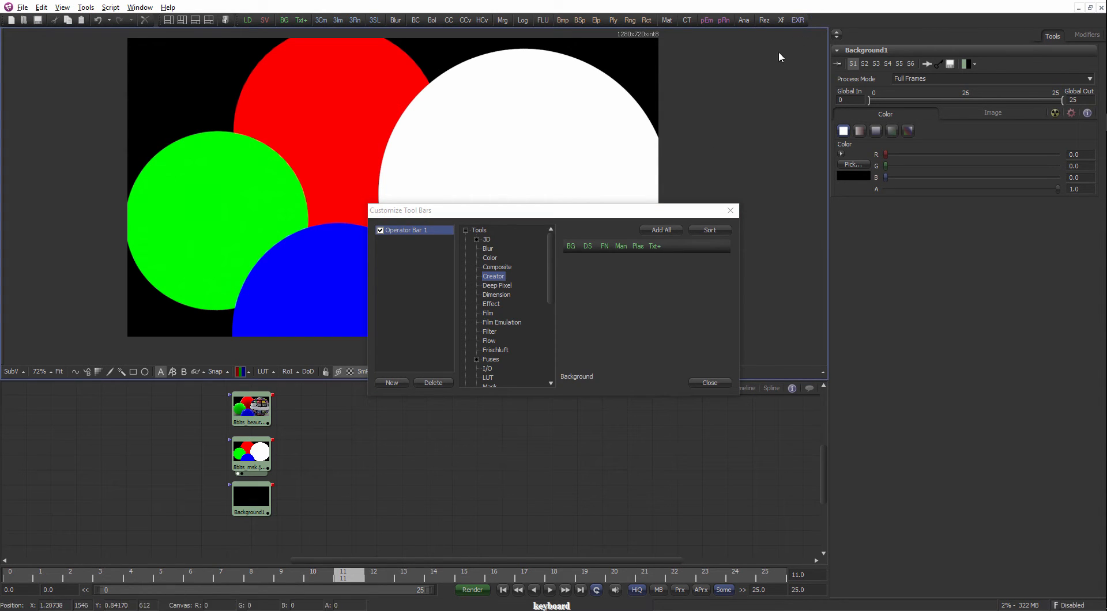
{"action": "mouse_move", "coordinate": [637, 213]}
{"action": "left_mouse_down"}
{"action": "mouse_move", "coordinate": [582, 210]}
{"action": "mouse_move", "coordinate": [634, 207]}
{"action": "left_mouse_up"}
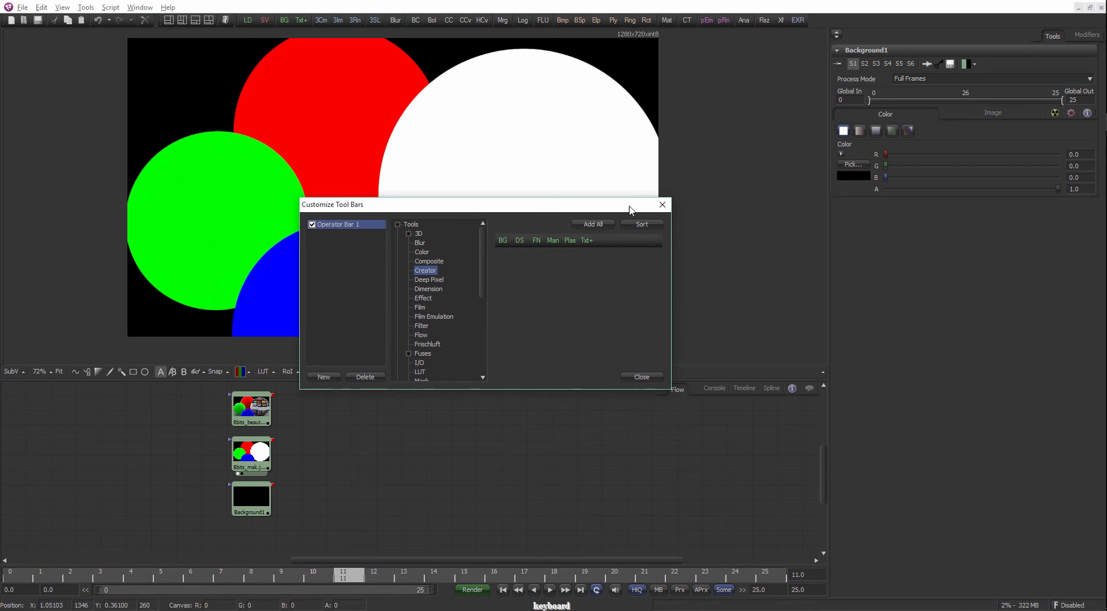
{"action": "left_click", "coordinate": [667, 205]}
Add the Creator category's Background shortcut after EXR again and take it back off the operator bar.
{"action": "right_click", "coordinate": [801, 23]}
{"action": "left_click", "coordinate": [806, 50]}
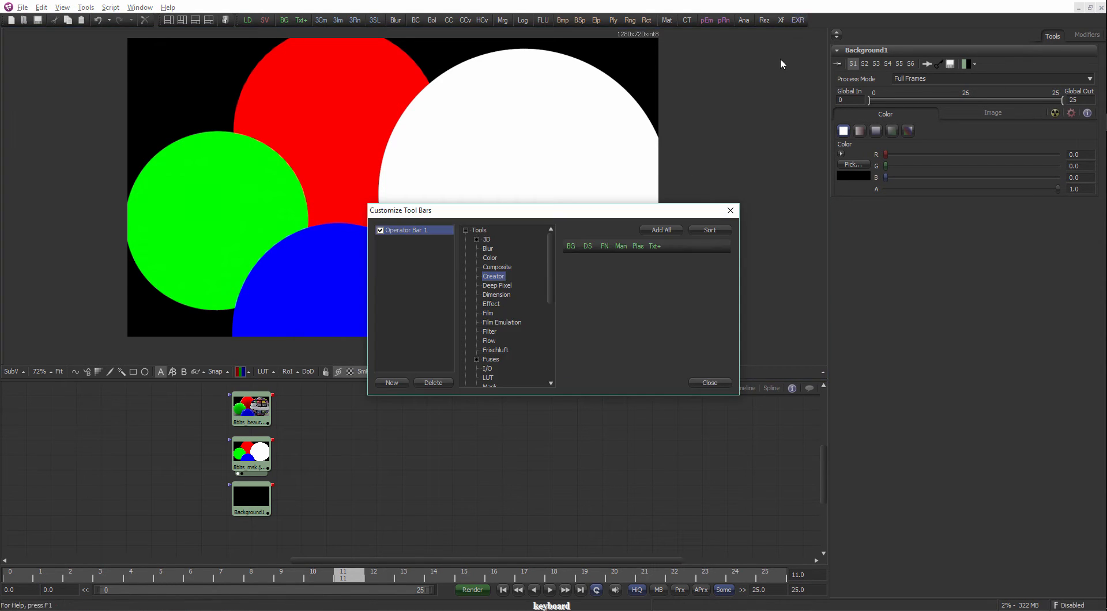
{"action": "left_click_drag", "start_coordinate": [618, 208], "coordinate": [545, 197]}
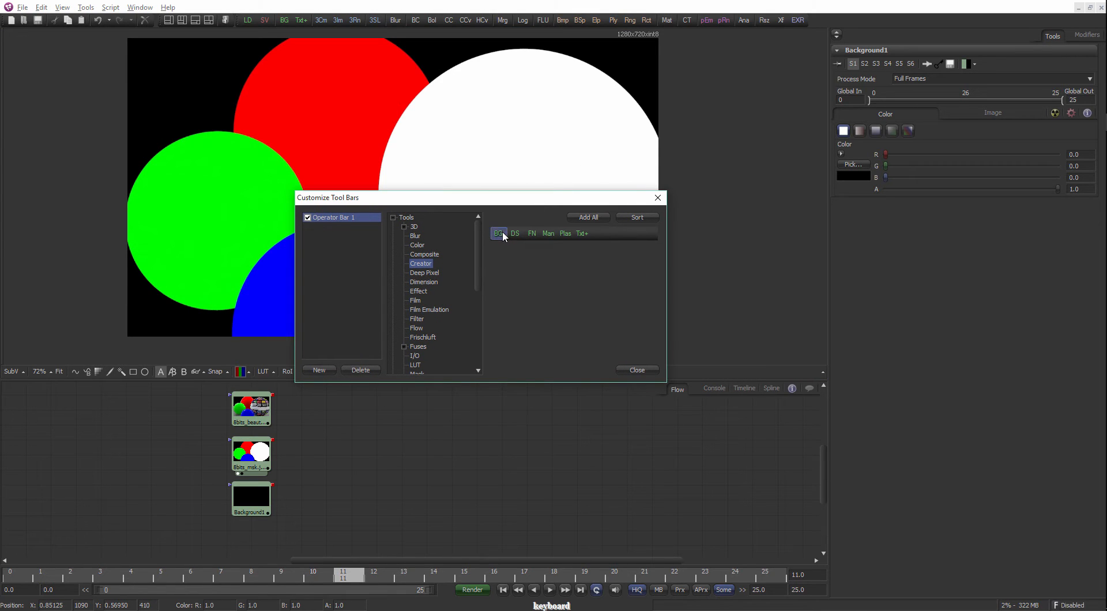
{"action": "left_click_drag", "start_coordinate": [503, 234], "coordinate": [813, 20]}
{"action": "left_click", "coordinate": [815, 23]}
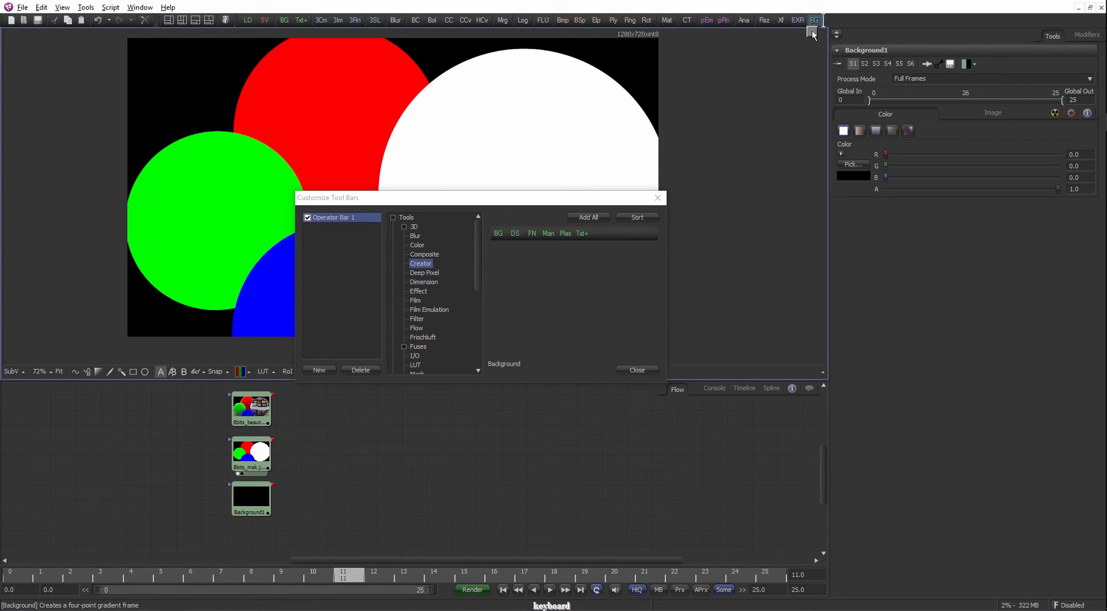
{"action": "left_click", "coordinate": [657, 198]}
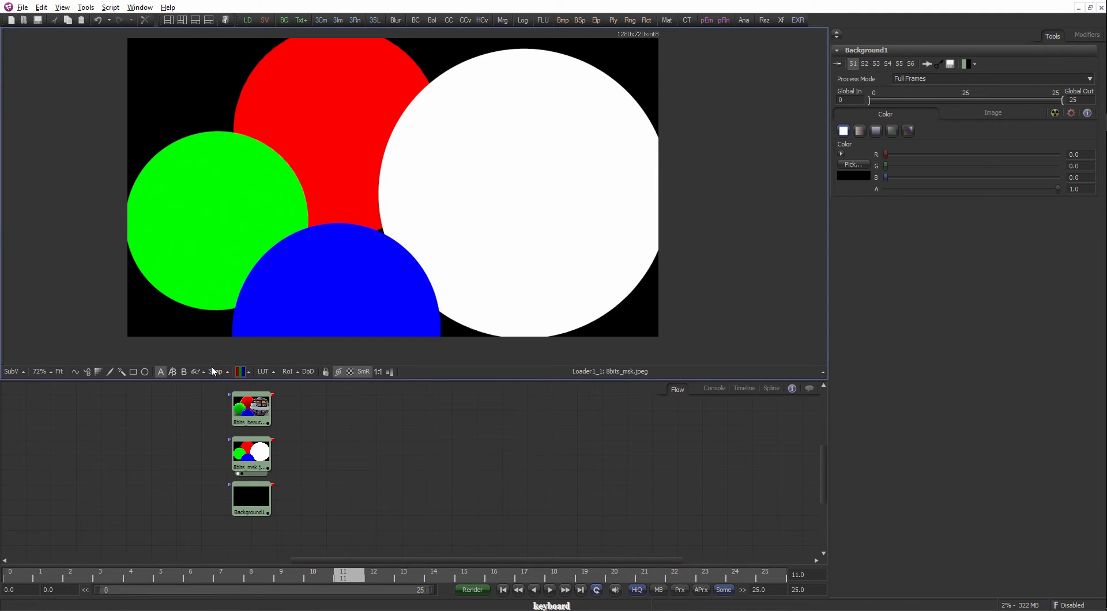
Try the Large and Small icon sizes on the viewer toolbar and return it to Normal.
{"action": "right_click", "coordinate": [402, 372]}
{"action": "mouse_move", "coordinate": [424, 374]}
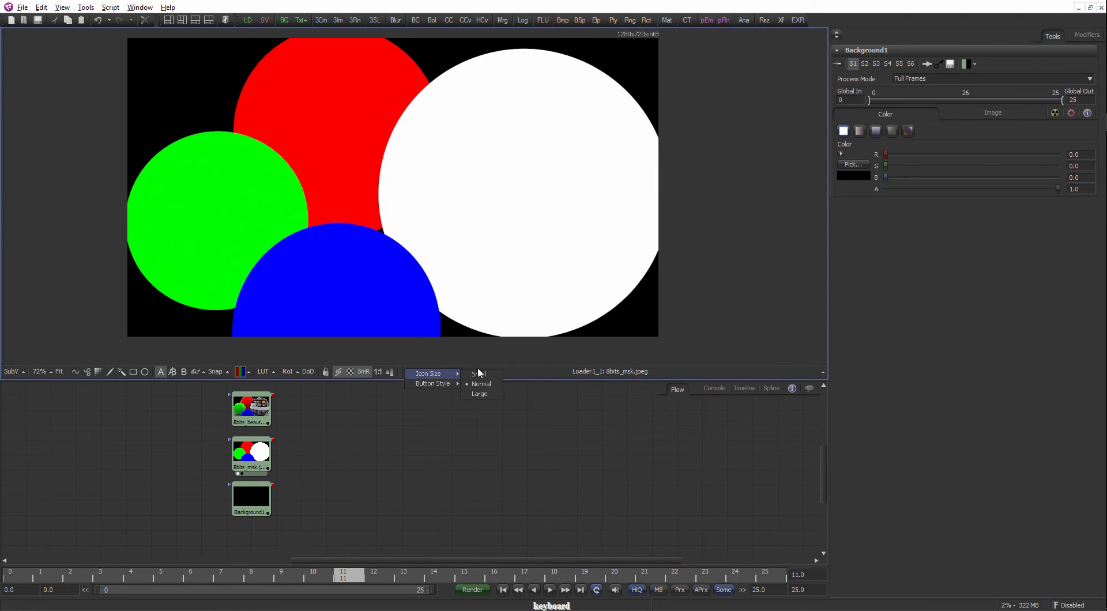
{"action": "left_click", "coordinate": [484, 393]}
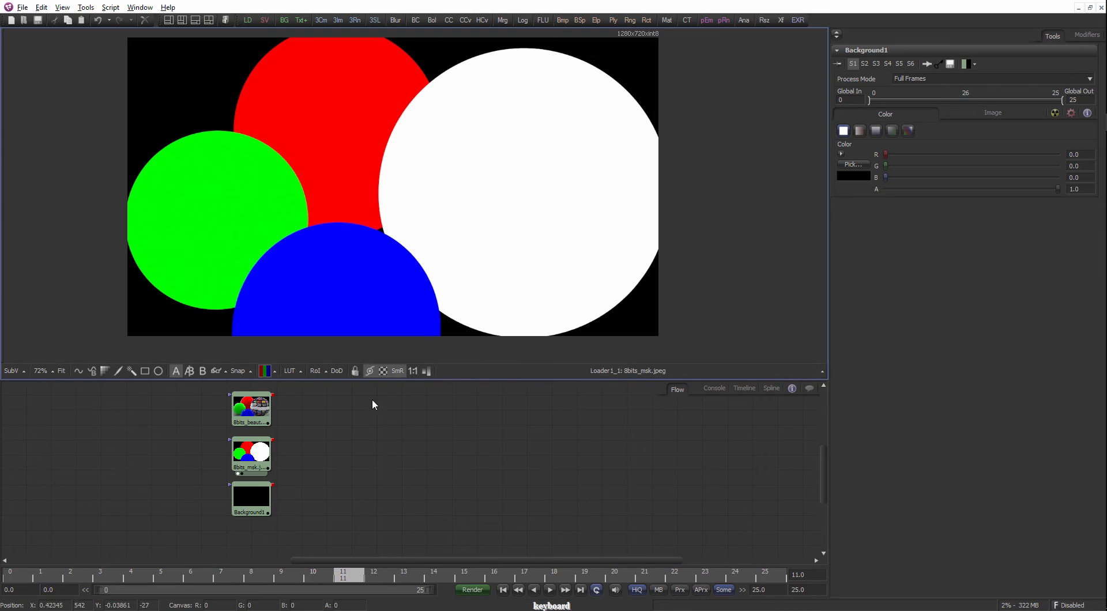
{"action": "right_click", "coordinate": [442, 370]}
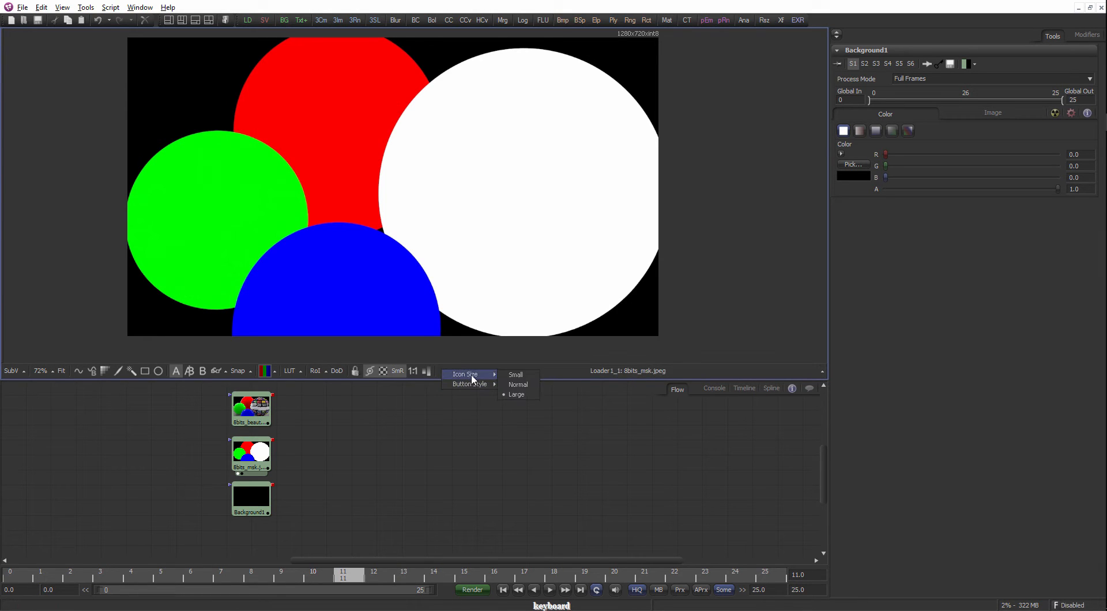
{"action": "left_click", "coordinate": [507, 374]}
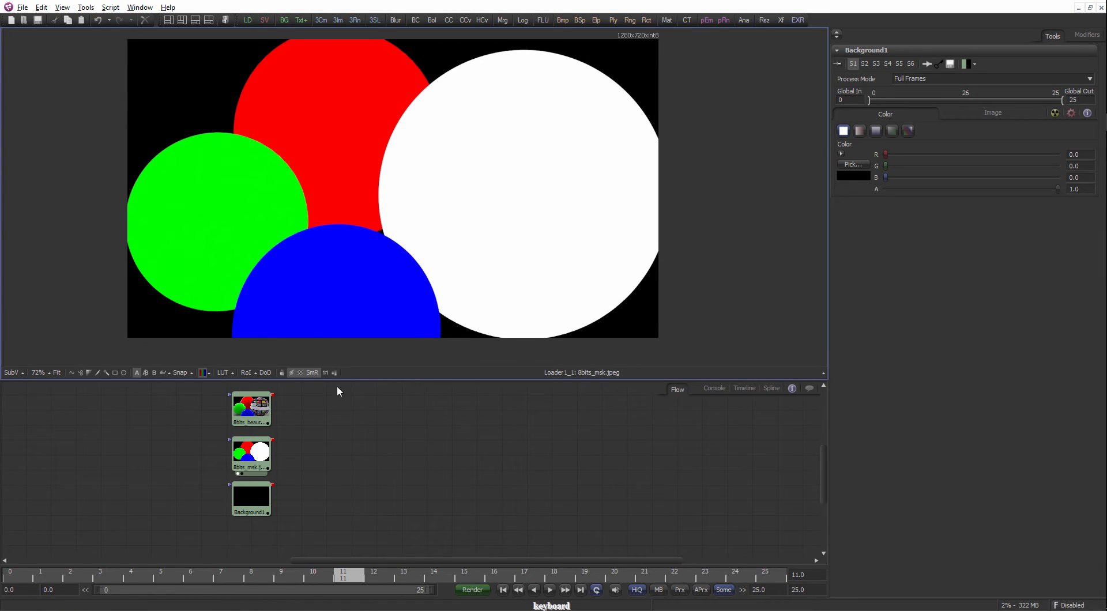
{"action": "right_click", "coordinate": [352, 373]}
{"action": "left_click", "coordinate": [425, 387]}
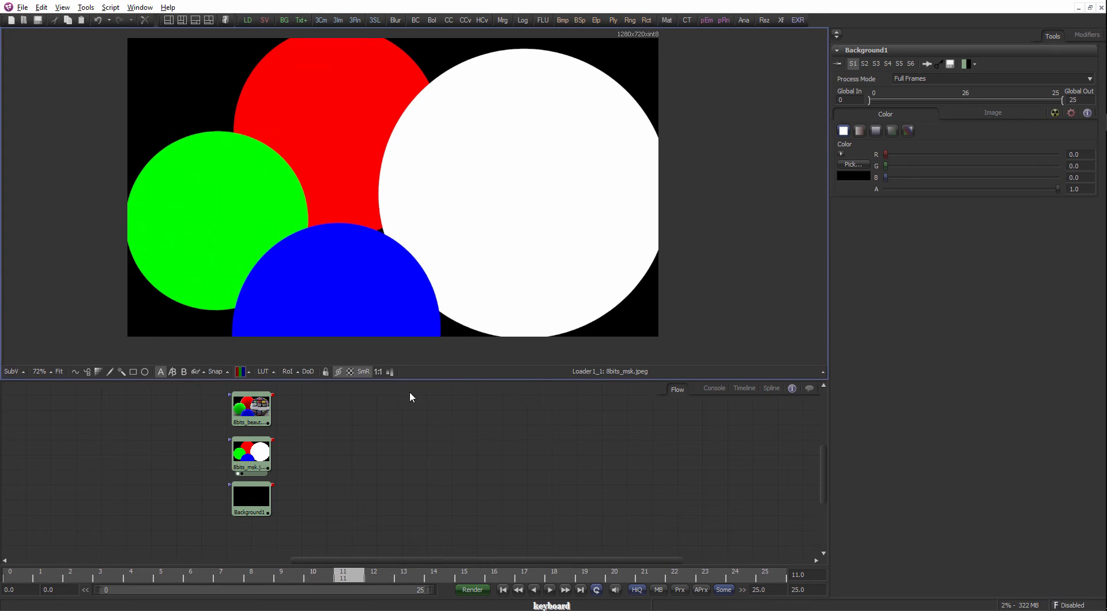
Add a Polygon mask to the flow and place it beside the 8bits_beauty loader.
{"action": "left_click", "coordinate": [75, 372]}
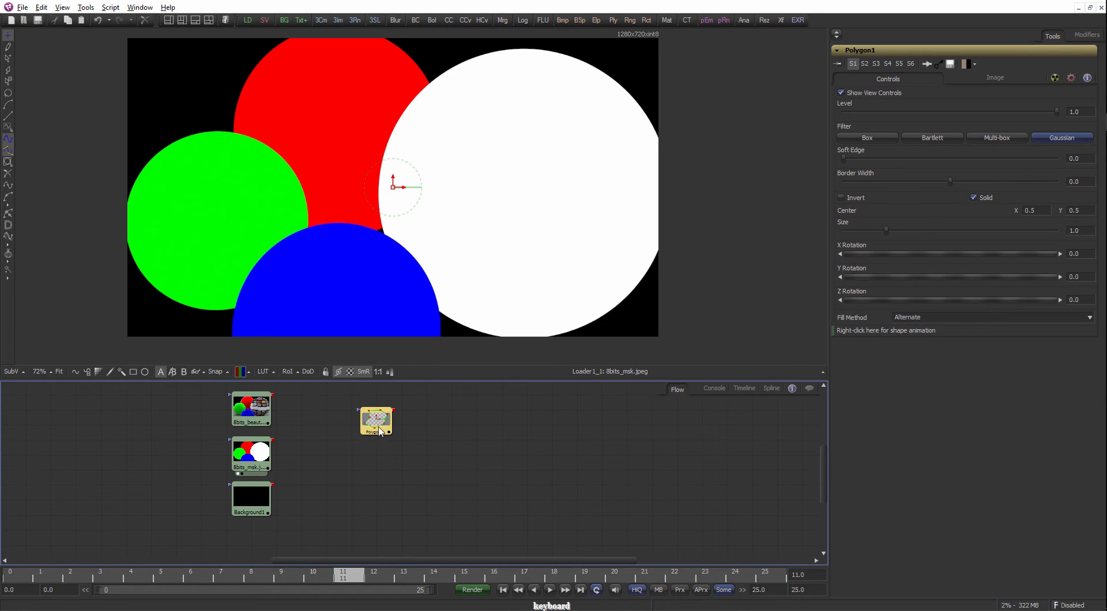
{"action": "left_click_drag", "start_coordinate": [380, 431], "coordinate": [268, 414]}
{"action": "left_click", "coordinate": [387, 426]}
{"action": "scroll", "coordinate": [374, 419], "scroll_direction": "up", "scroll_amount": 1}
{"action": "left_click", "coordinate": [320, 433]}
{"action": "scroll", "coordinate": [281, 426], "scroll_direction": "down", "scroll_amount": 1}
Set the Background1 colour to the basic orange swatch with R 1.0, G 0.50196 and B 0.25098.
{"action": "left_click", "coordinate": [247, 497]}
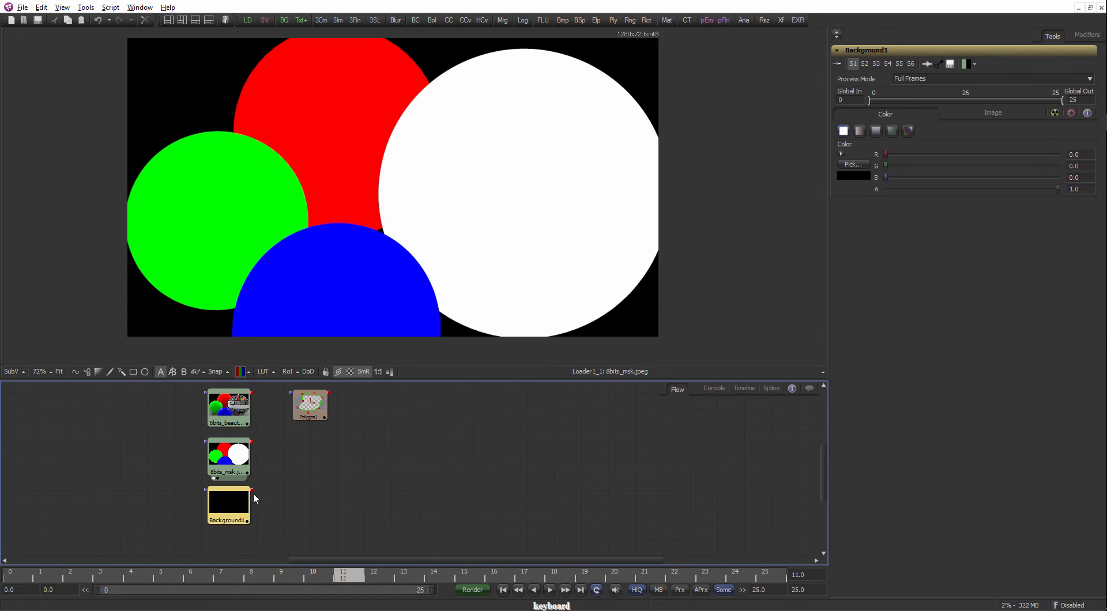
{"action": "left_click", "coordinate": [853, 165]}
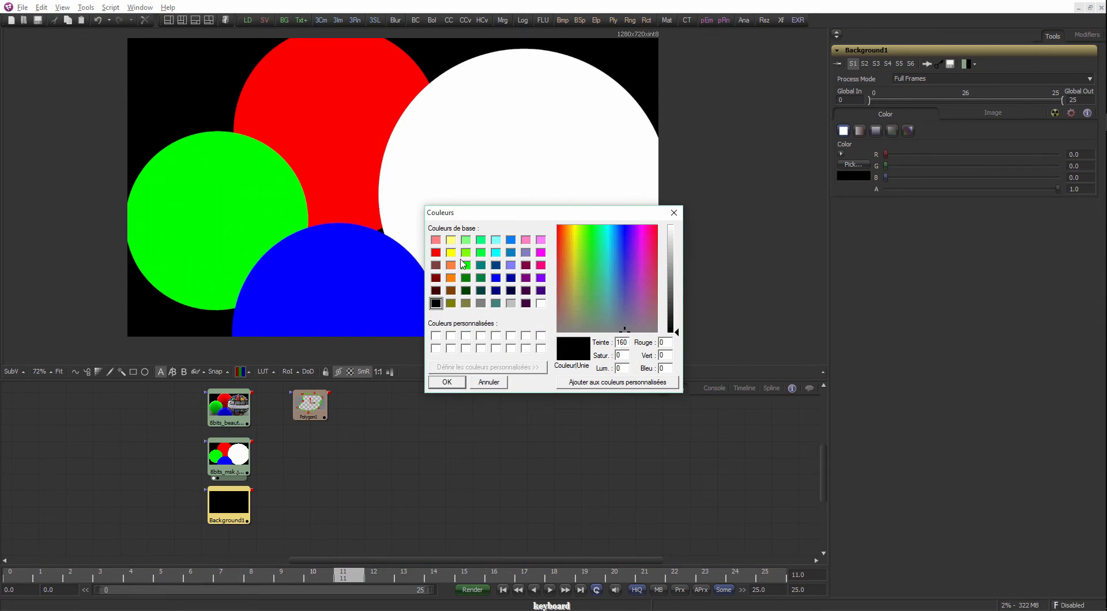
{"action": "left_click", "coordinate": [451, 264]}
{"action": "left_click", "coordinate": [447, 382]}
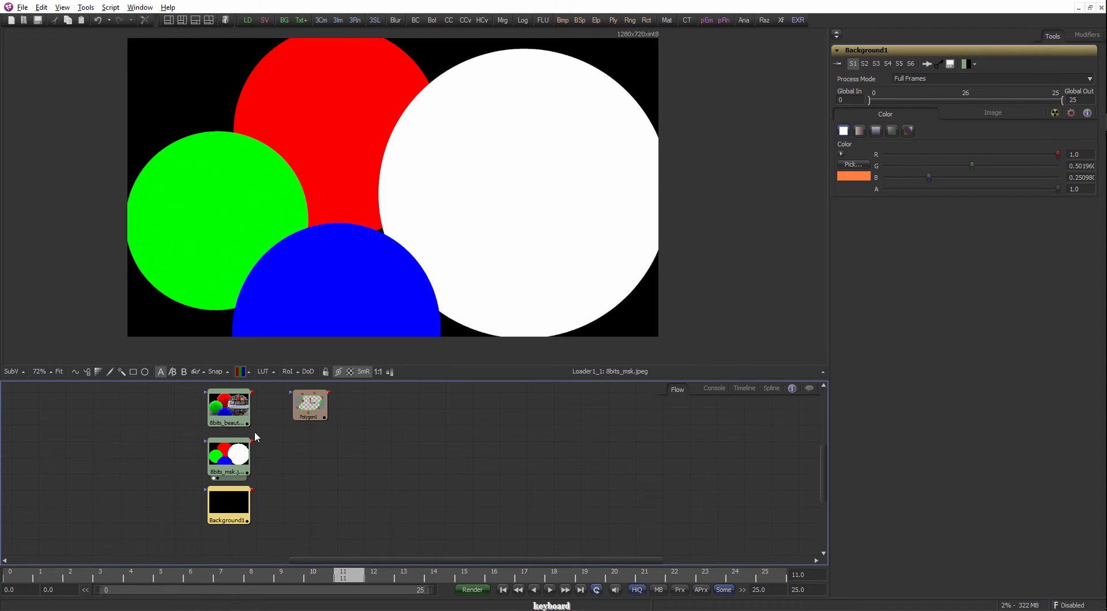
Spread out the 8bits_msk and 8bits_beauty loaders and merge 8bits_beauty over Background1 by connecting their outputs.
{"action": "left_click_drag", "start_coordinate": [242, 458], "coordinate": [133, 458]}
{"action": "left_click_drag", "start_coordinate": [249, 427], "coordinate": [253, 490]}
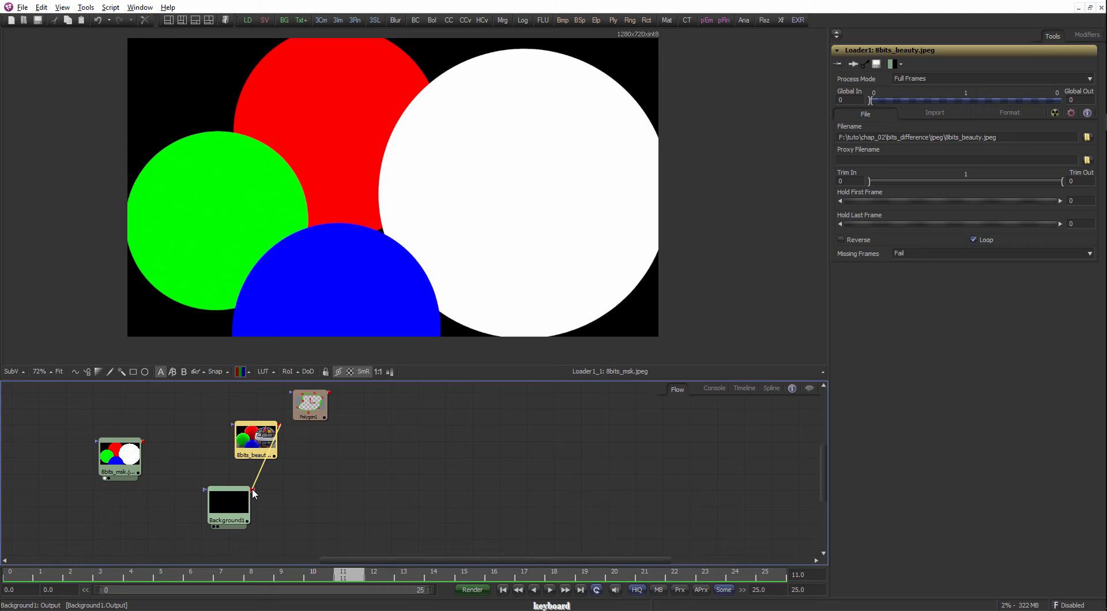
{"action": "left_click_drag", "start_coordinate": [253, 490], "coordinate": [252, 500]}
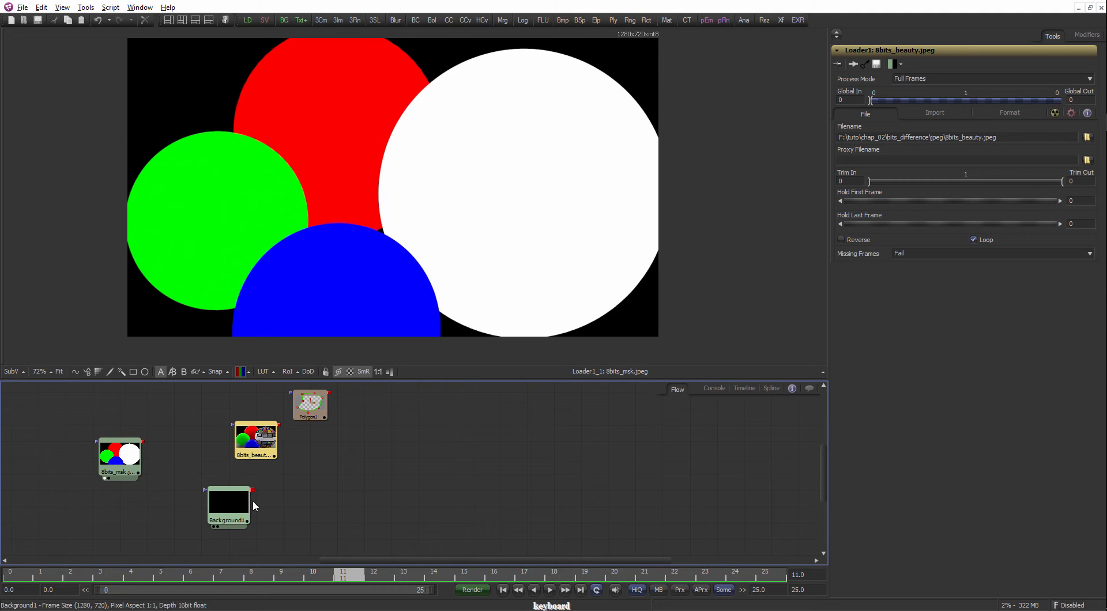
{"action": "left_click_drag", "start_coordinate": [279, 426], "coordinate": [253, 490]}
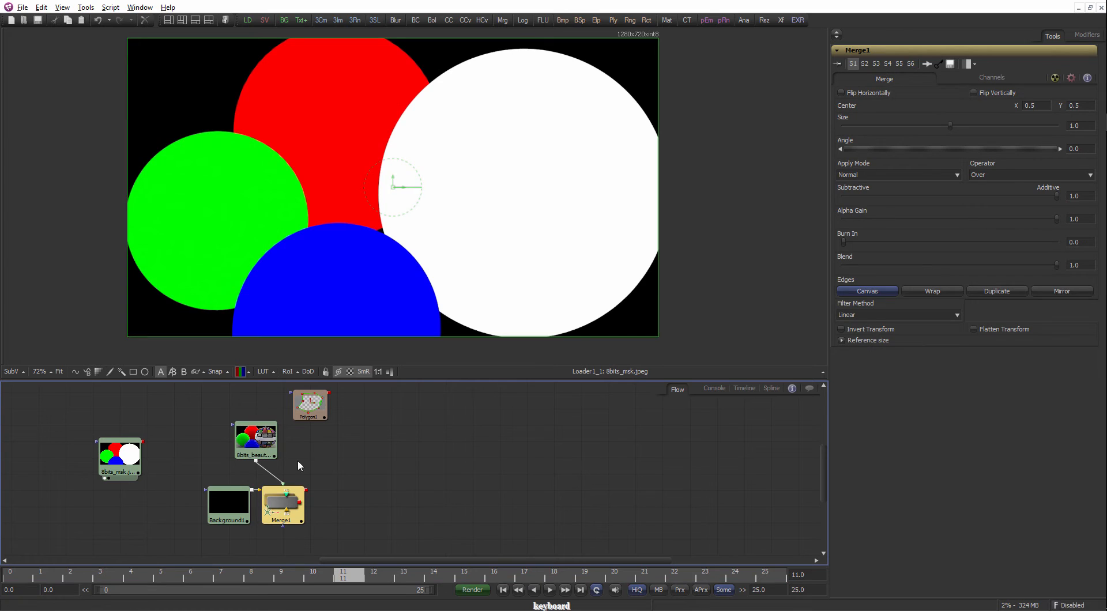
Delete the connected Merge1 node and add a separate Merge tool to the flow by searching for "merg".
{"action": "left_click", "coordinate": [292, 500]}
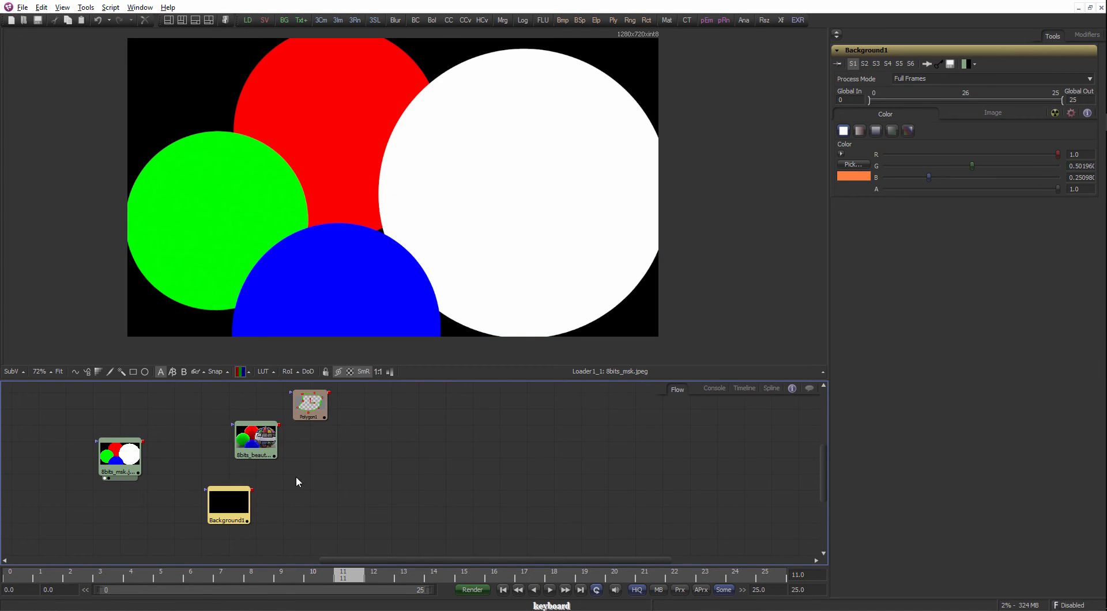
{"action": "left_click", "coordinate": [328, 477]}
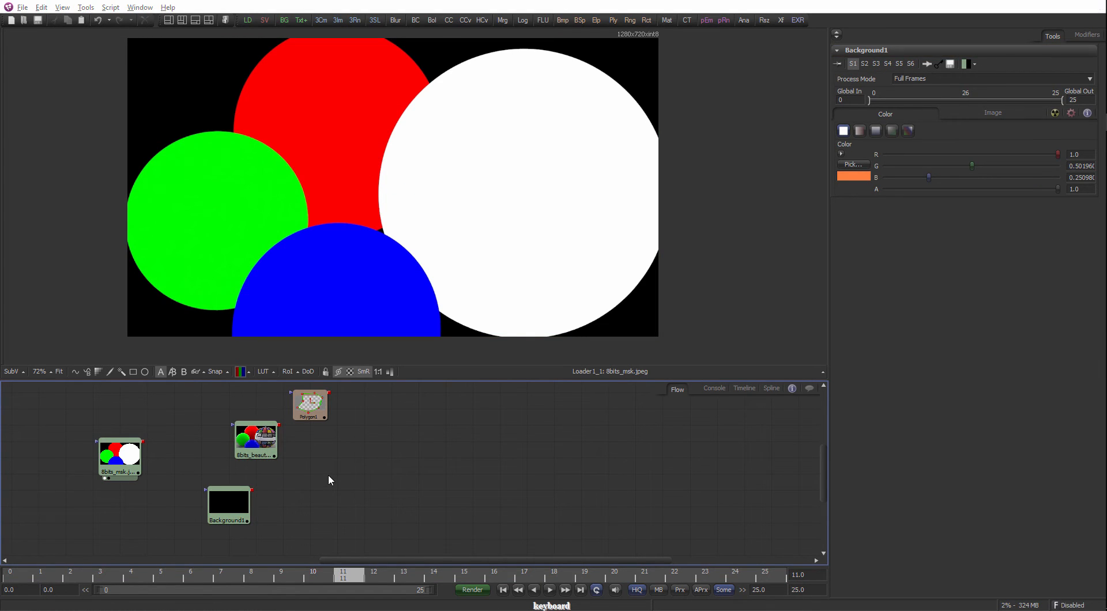
{"action": "key", "text": "ctrl+space"}
{"action": "type", "text": "merg"}
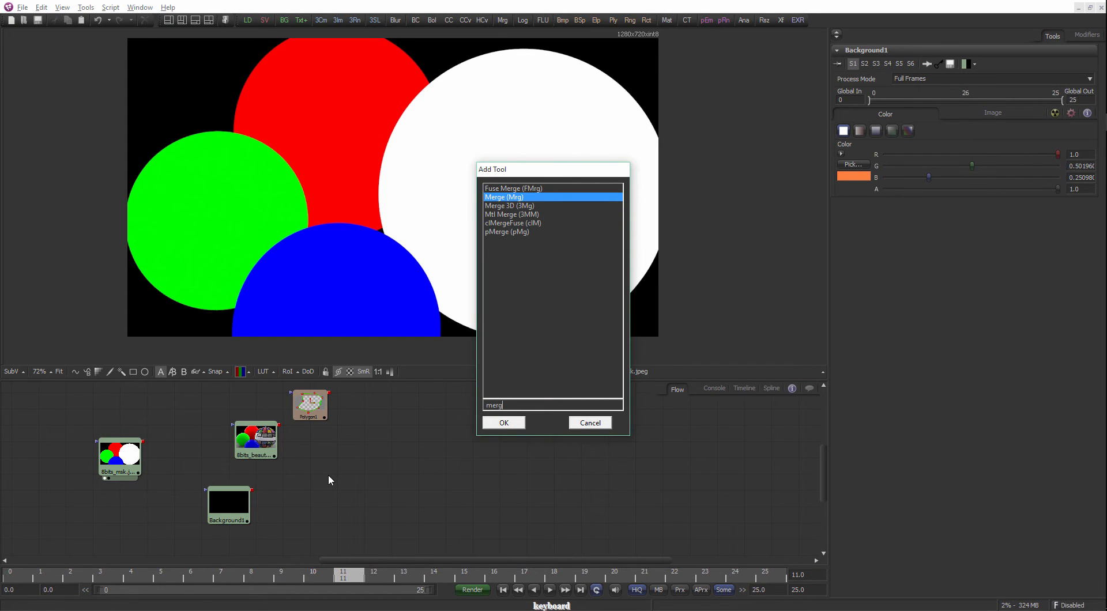
{"action": "key", "text": "Return"}
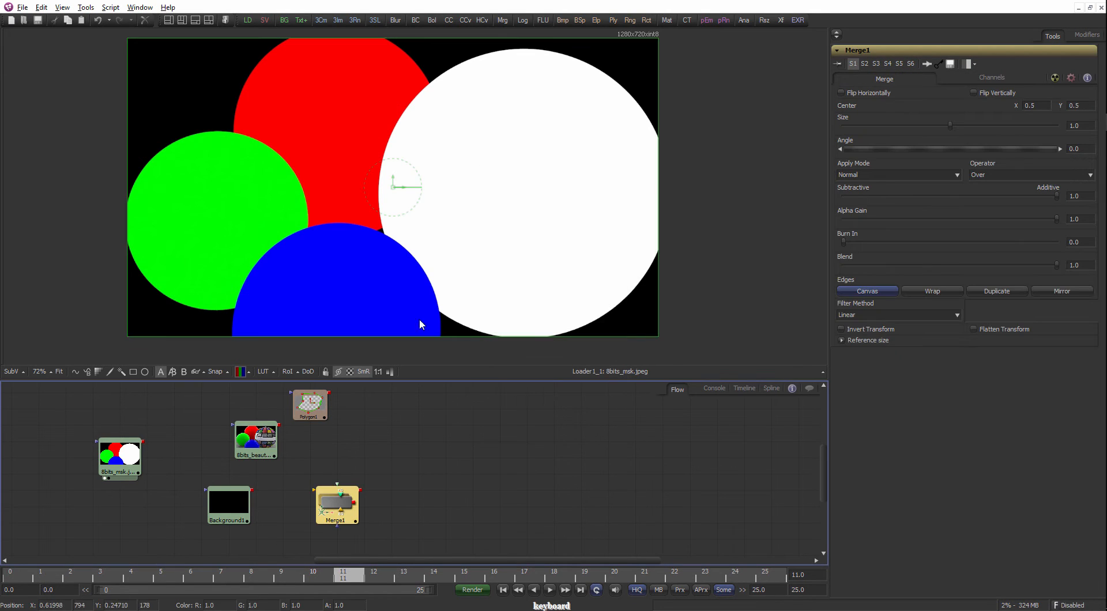
Rearrange the flow so Background1 sits below the 8bits_msk loader and Merge1 sits beside Background1, directly beneath 8bits_beauty.
{"action": "left_click_drag", "start_coordinate": [327, 488], "coordinate": [352, 463]}
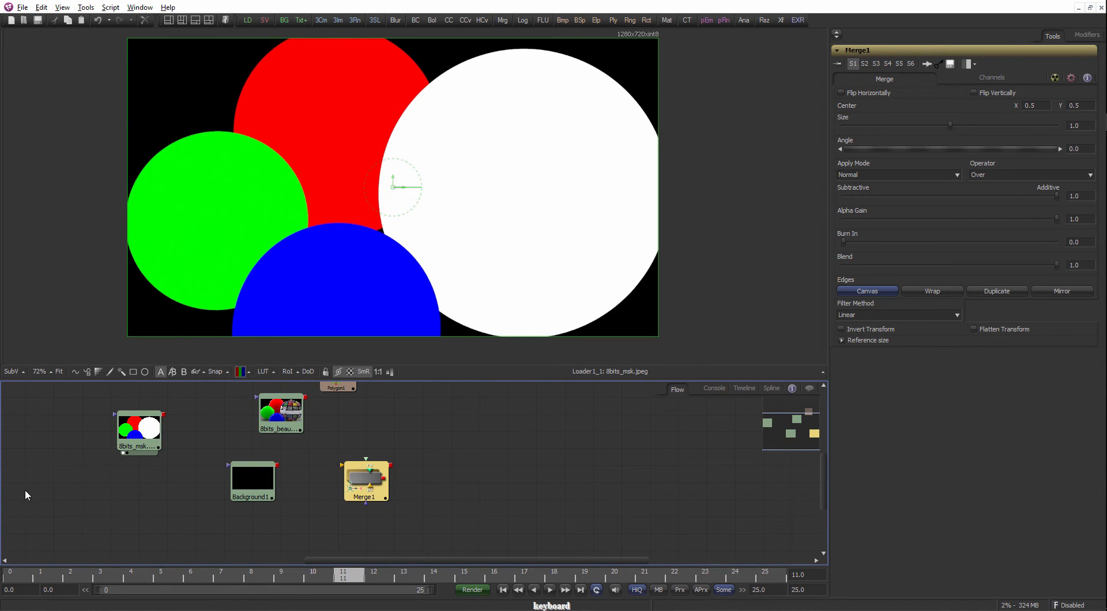
{"action": "left_click", "coordinate": [246, 500]}
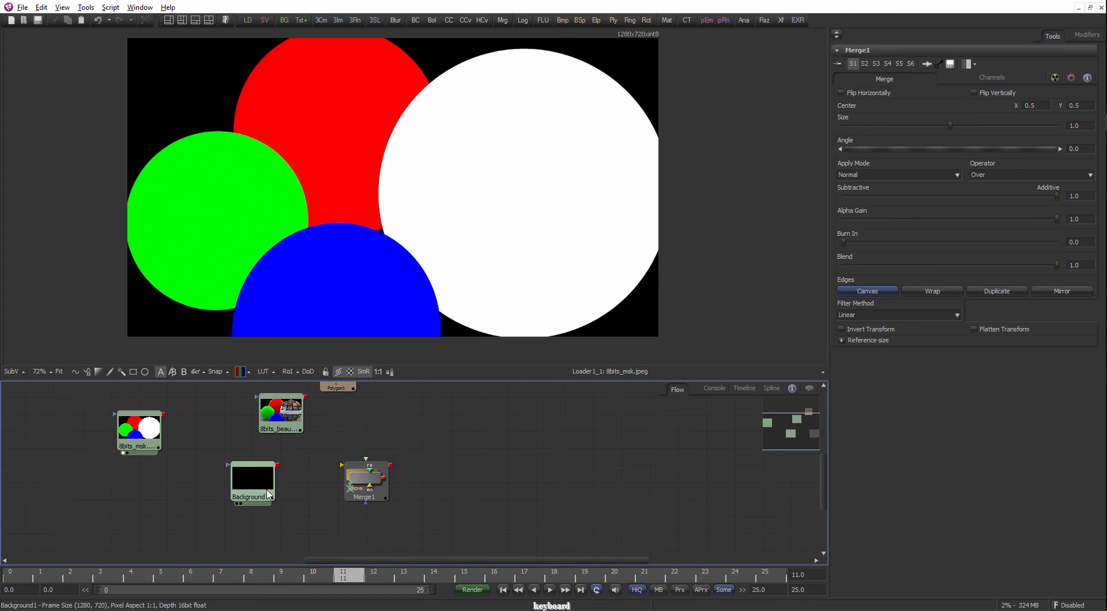
{"action": "mouse_move", "coordinate": [202, 430]}
{"action": "left_mouse_down"}
{"action": "mouse_move", "coordinate": [241, 426]}
{"action": "mouse_move", "coordinate": [205, 429]}
{"action": "left_mouse_up"}
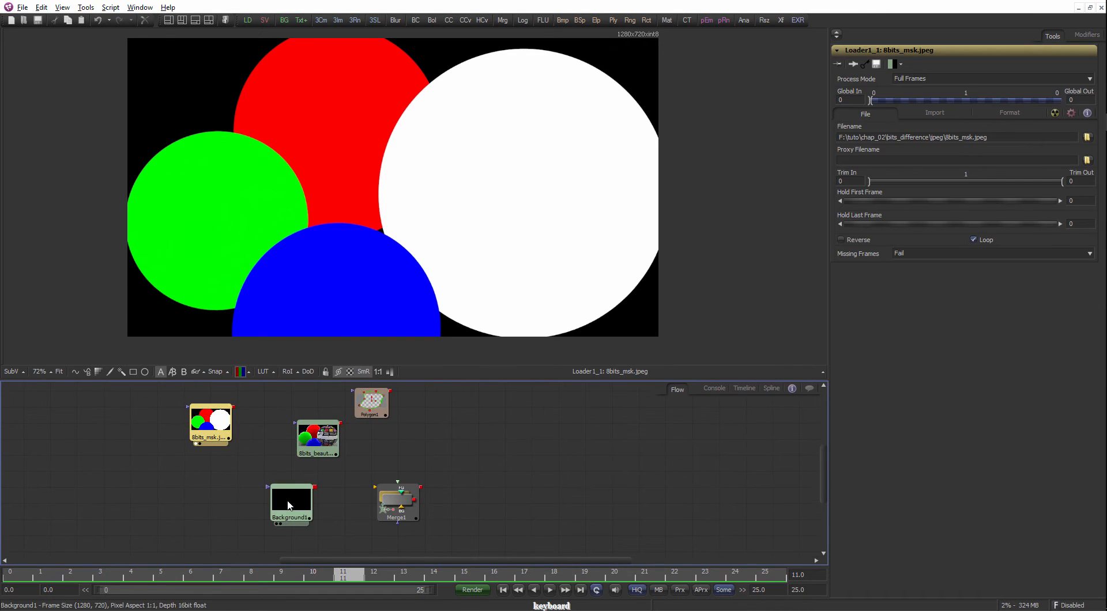
{"action": "left_click_drag", "start_coordinate": [299, 498], "coordinate": [214, 496]}
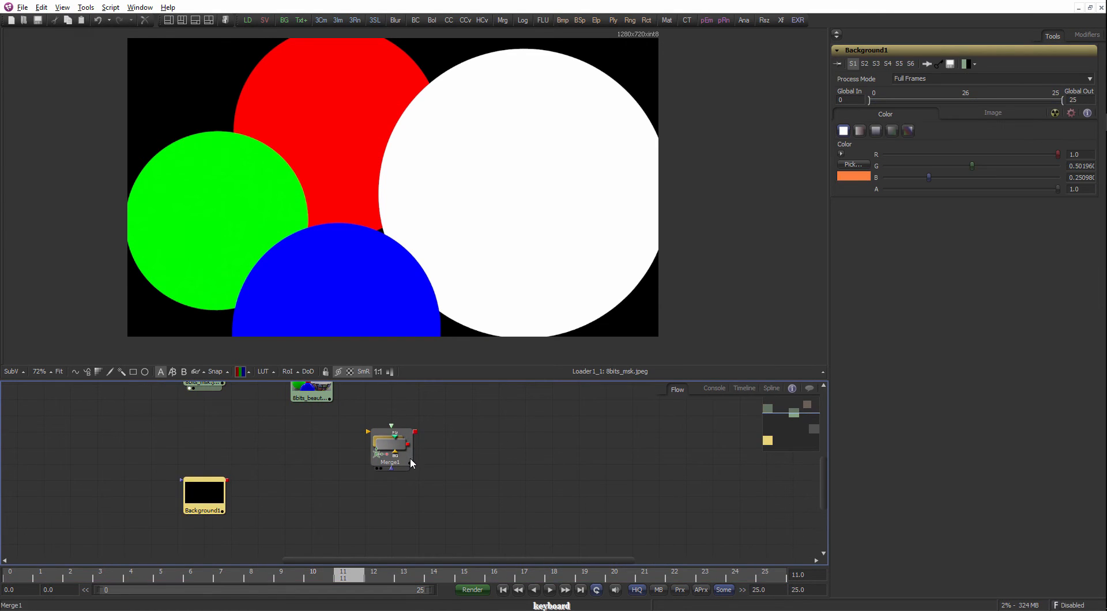
{"action": "scroll", "coordinate": [375, 430], "scroll_direction": "up", "scroll_amount": 1}
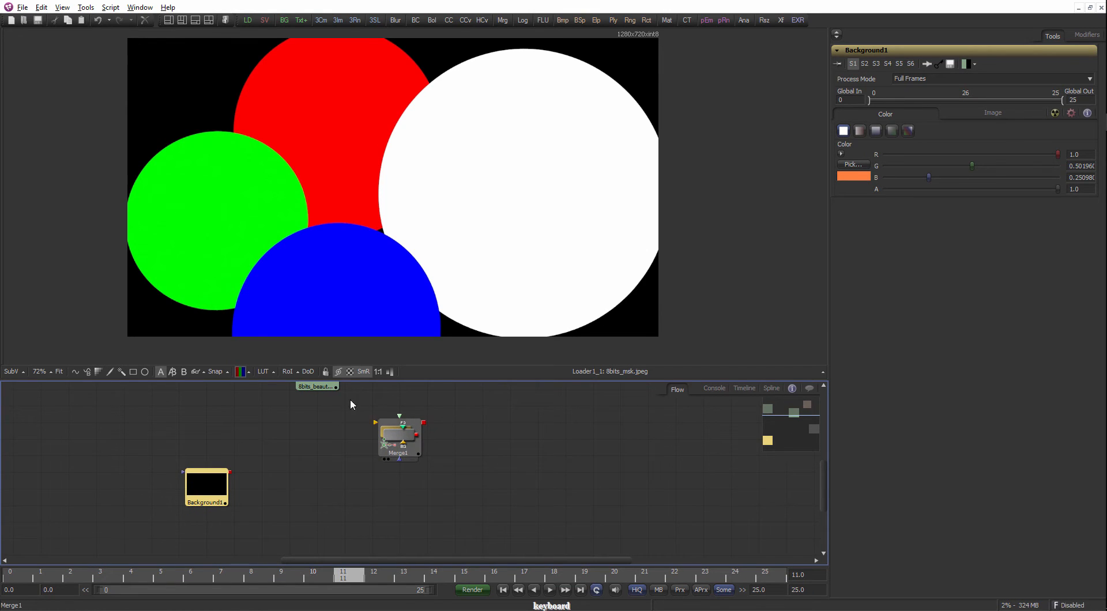
{"action": "left_click", "coordinate": [322, 395]}
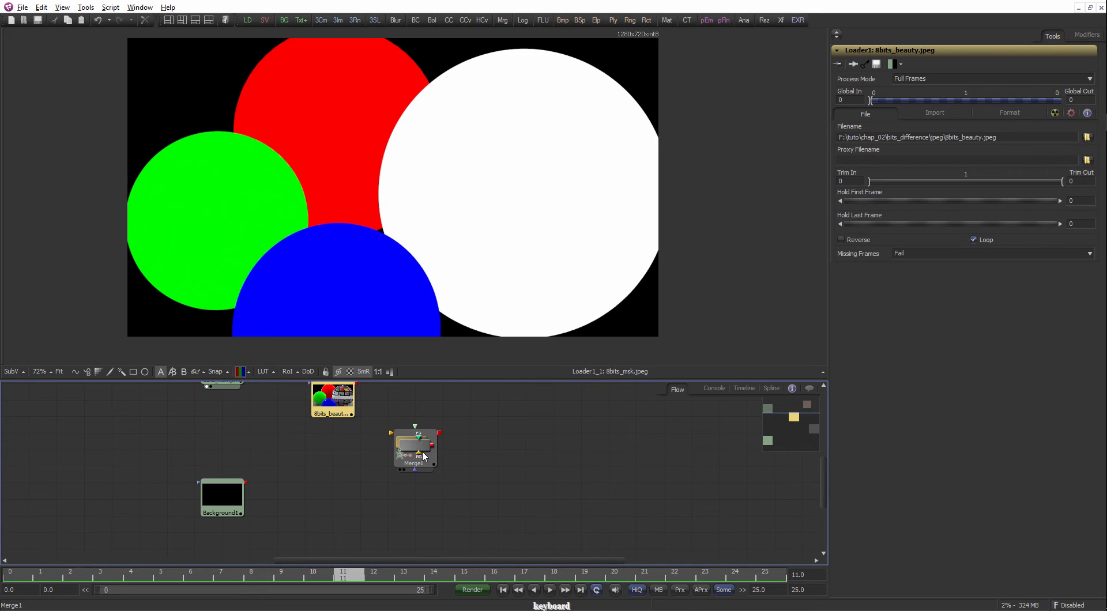
{"action": "left_click_drag", "start_coordinate": [423, 457], "coordinate": [342, 506]}
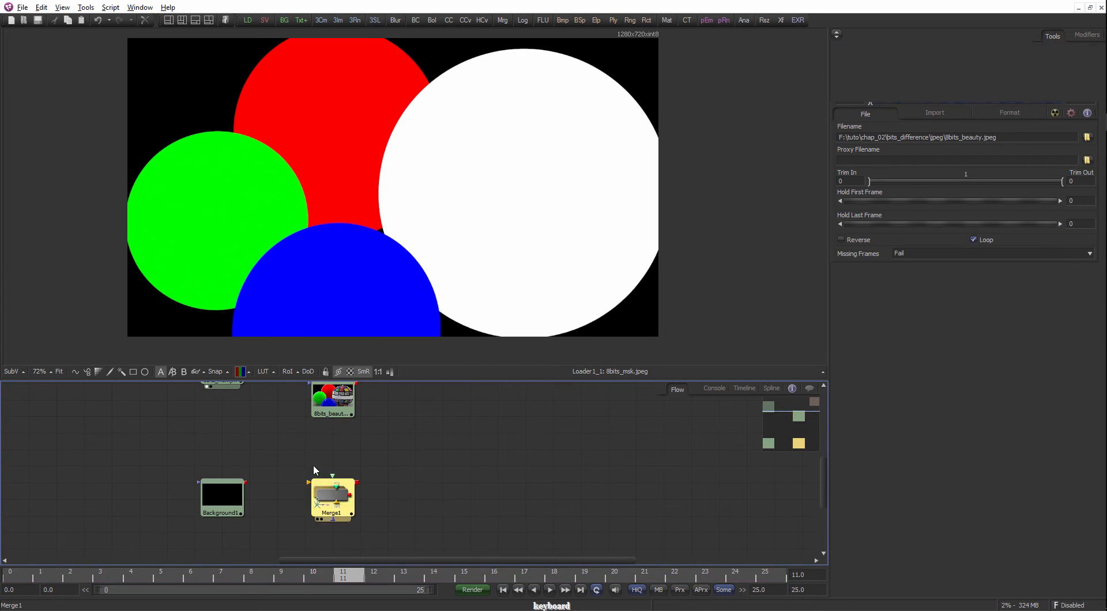
Connect the Background1 output to Merge1 and choose its Background input.
{"action": "mouse_move", "coordinate": [247, 482]}
{"action": "left_mouse_down"}
{"action": "mouse_move", "coordinate": [292, 468]}
{"action": "mouse_move", "coordinate": [305, 498]}
{"action": "mouse_move", "coordinate": [311, 485]}
{"action": "mouse_move", "coordinate": [242, 469]}
{"action": "left_mouse_up"}
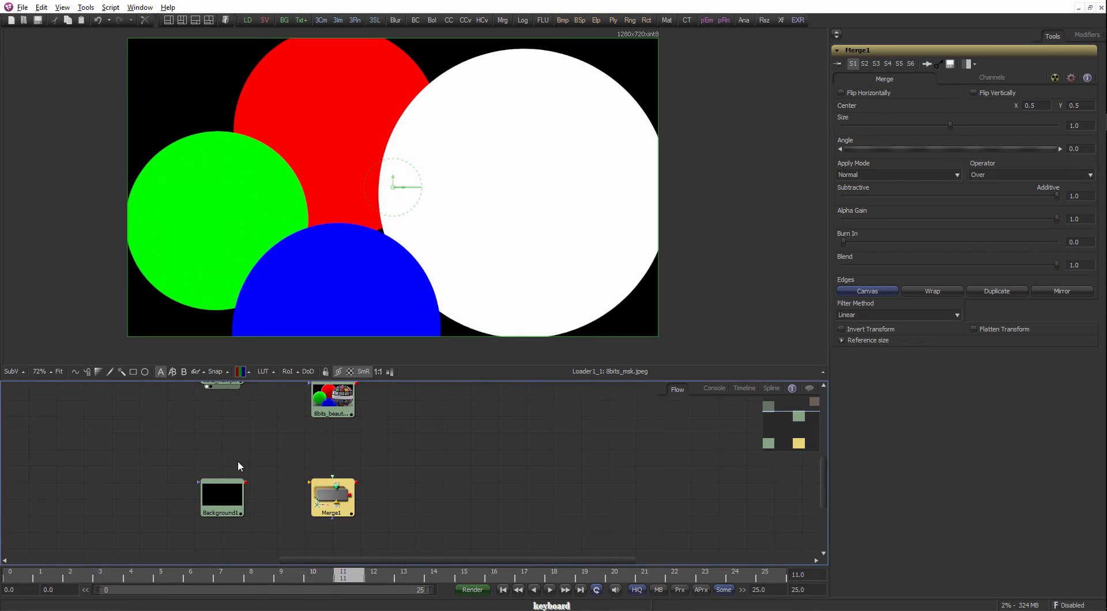
{"action": "scroll", "coordinate": [238, 465], "scroll_direction": "down", "scroll_amount": 2}
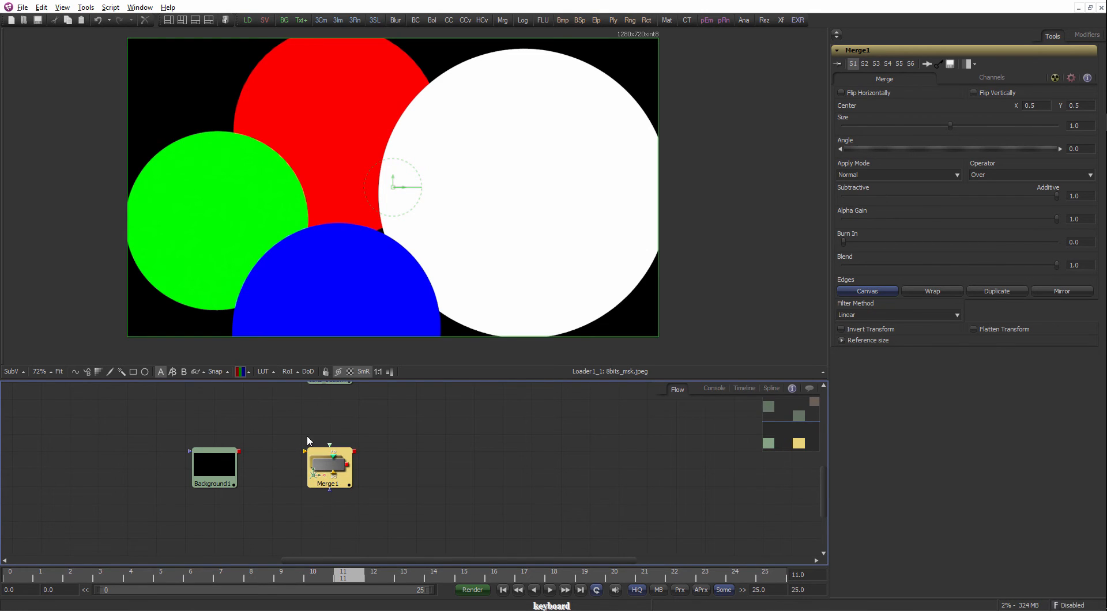
{"action": "scroll", "coordinate": [286, 455], "scroll_direction": "up", "scroll_amount": 1}
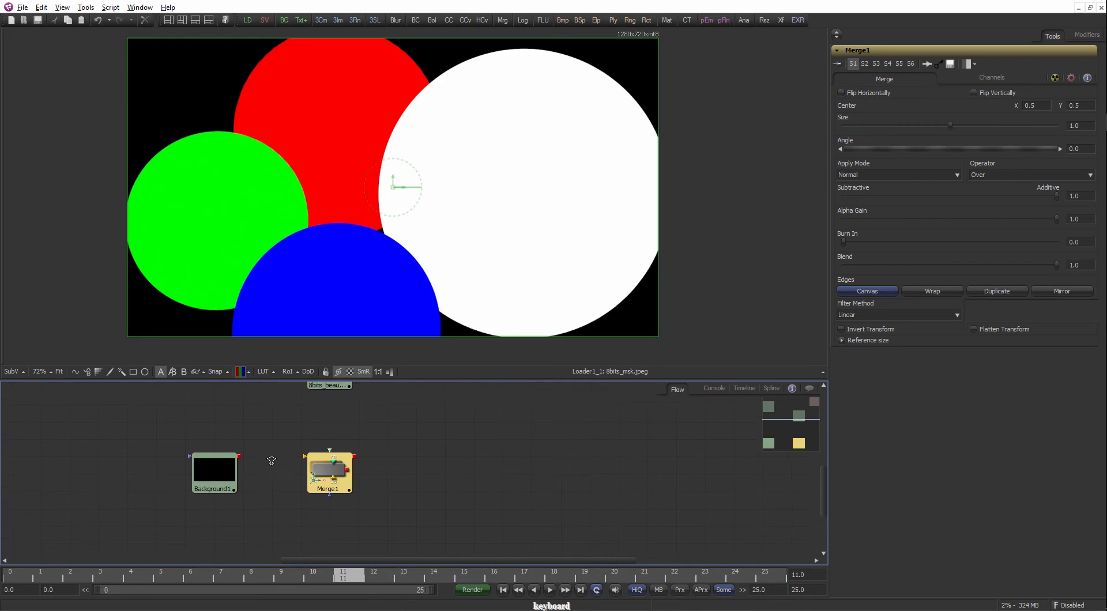
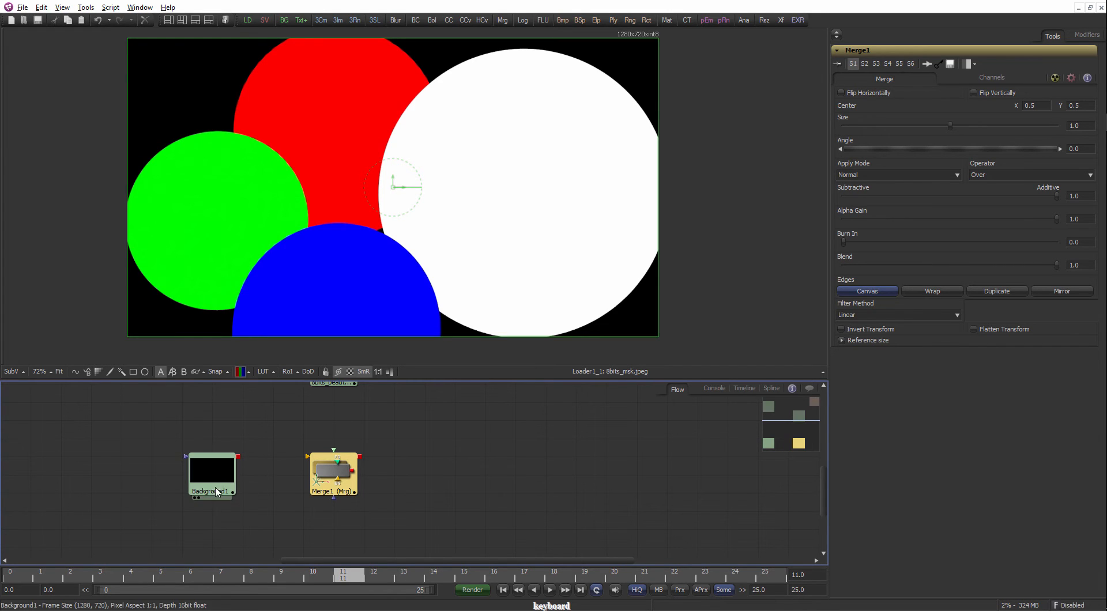
{"action": "scroll", "coordinate": [239, 479], "scroll_direction": "down", "scroll_amount": 1}
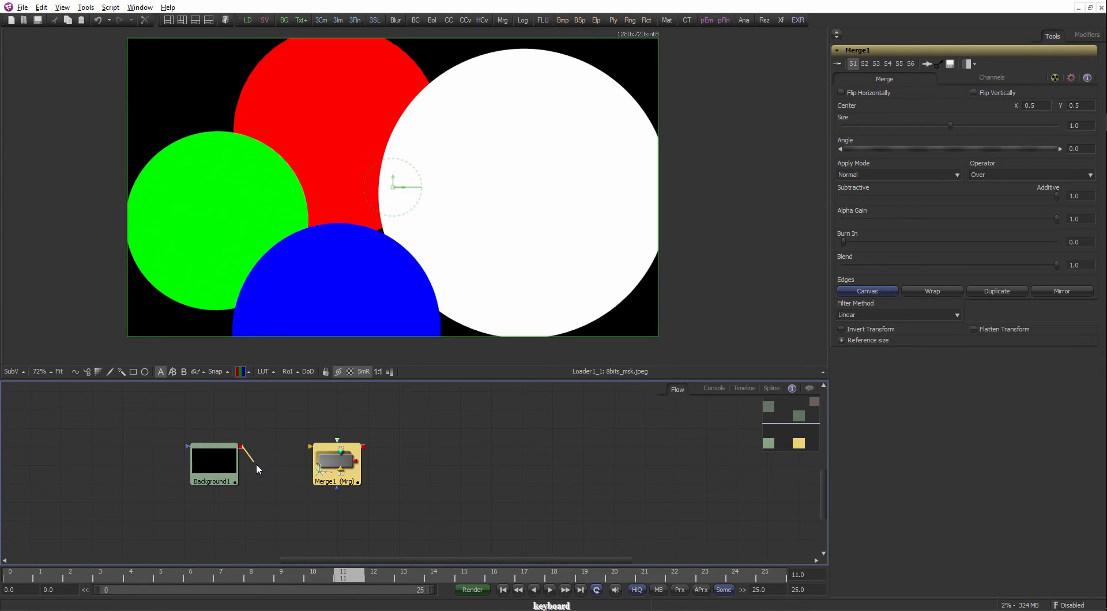
{"action": "left_click_drag", "start_coordinate": [306, 474], "coordinate": [339, 453]}
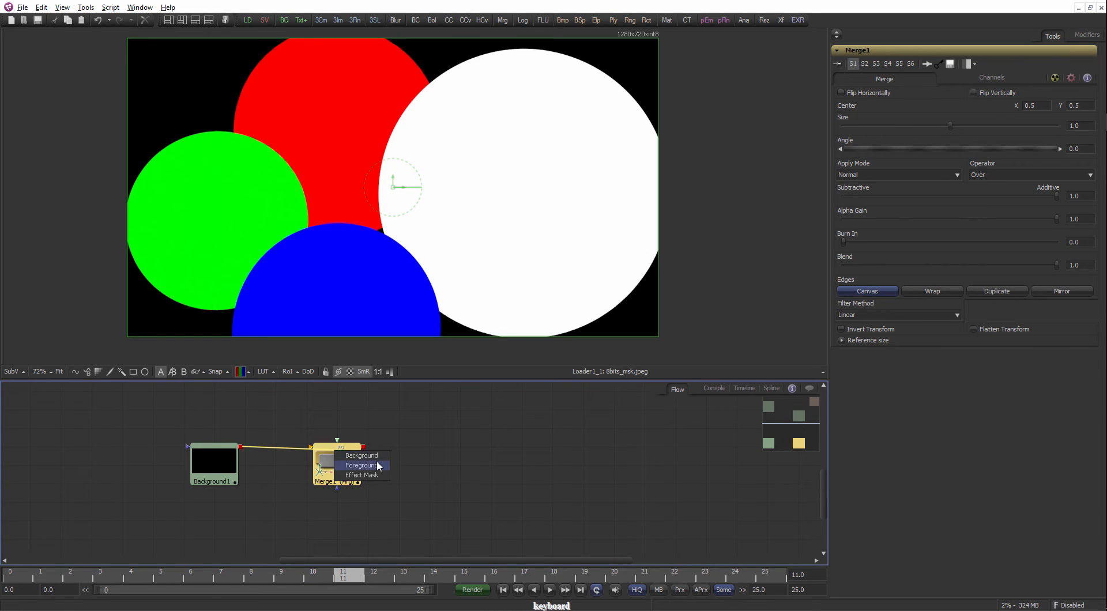
{"action": "left_click", "coordinate": [362, 457]}
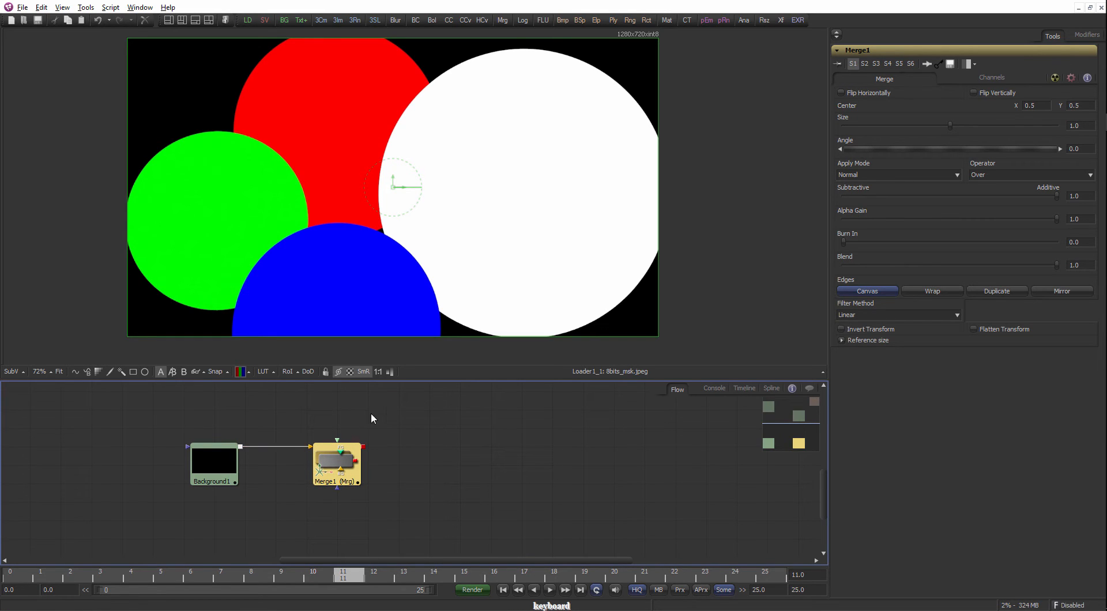
Connect the 8bits_beauty loader's output to Merge1 and choose its Foreground input.
{"action": "left_click_drag", "start_coordinate": [357, 417], "coordinate": [363, 468]}
{"action": "left_click", "coordinate": [354, 427]}
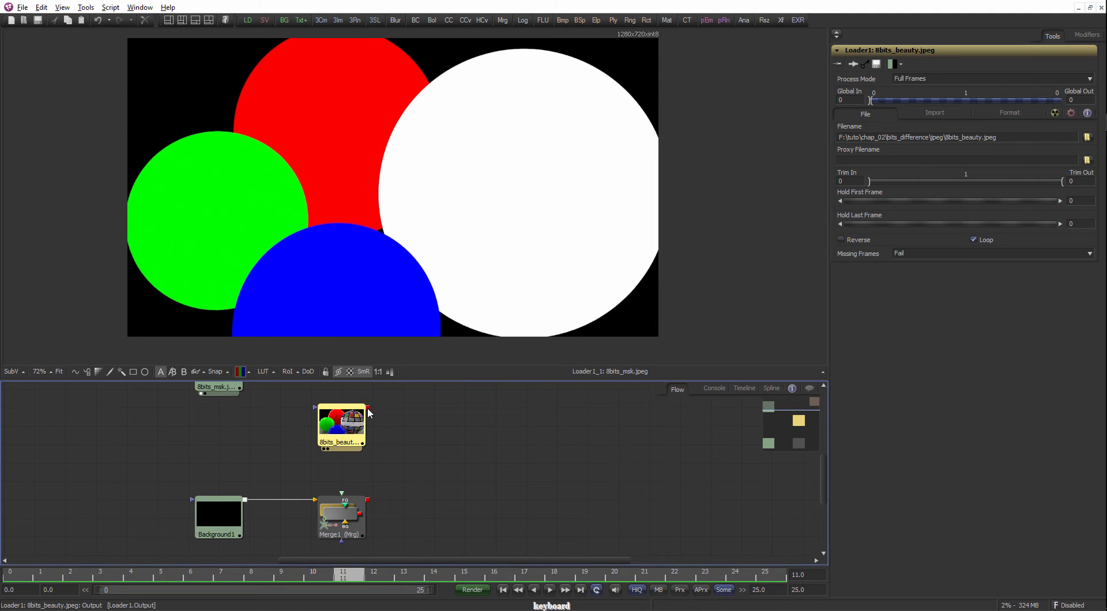
{"action": "left_click_drag", "start_coordinate": [368, 408], "coordinate": [350, 517]}
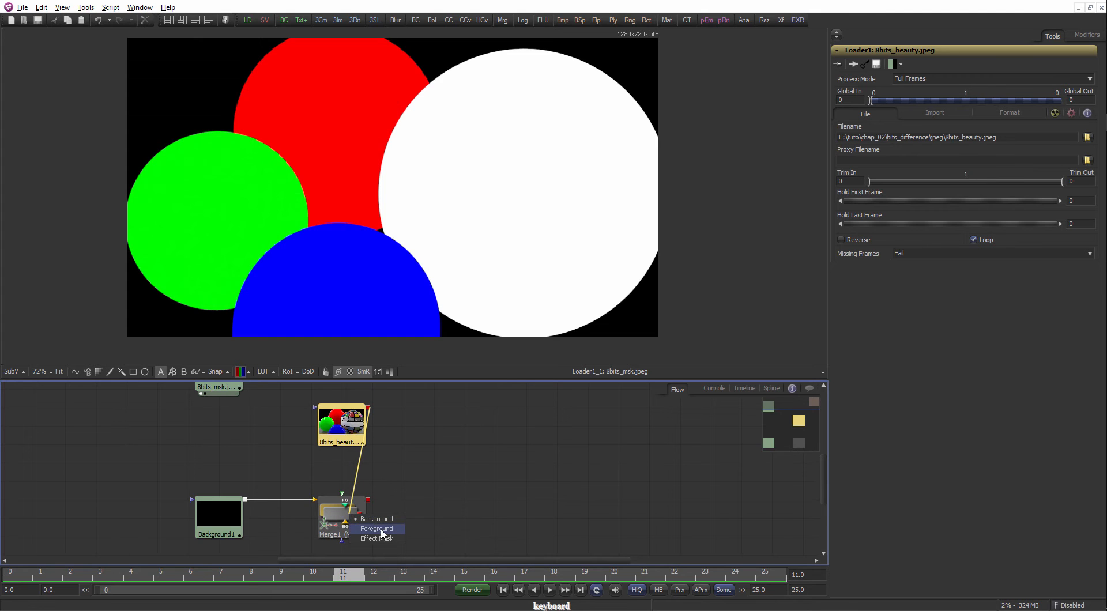
{"action": "left_click", "coordinate": [382, 529]}
Display Background1 in the viewer, followed by the Merge1 result.
{"action": "left_click", "coordinate": [359, 511]}
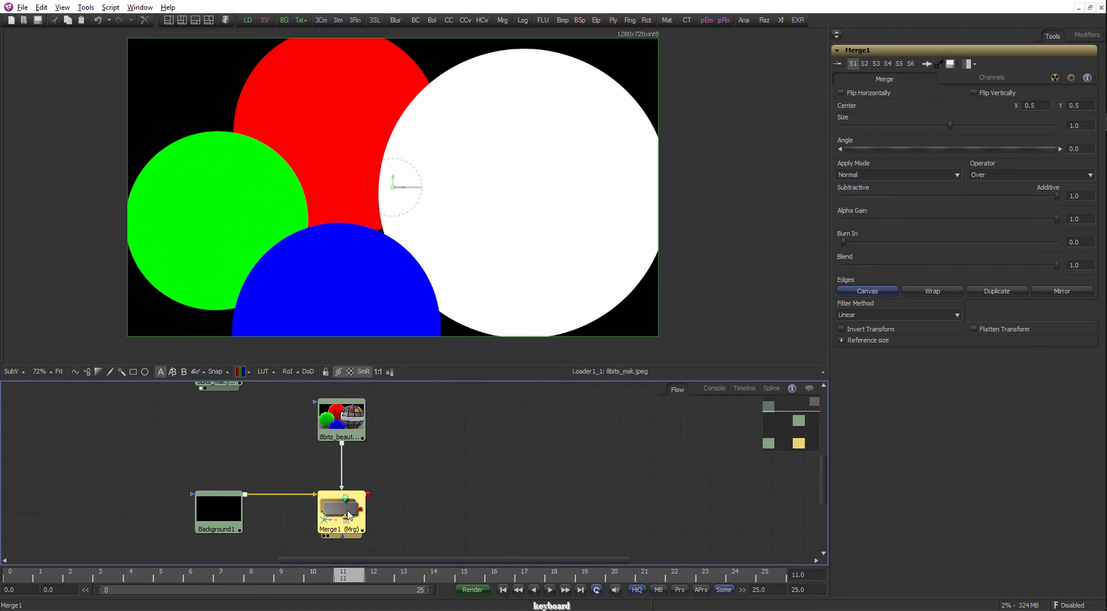
{"action": "left_click", "coordinate": [230, 517]}
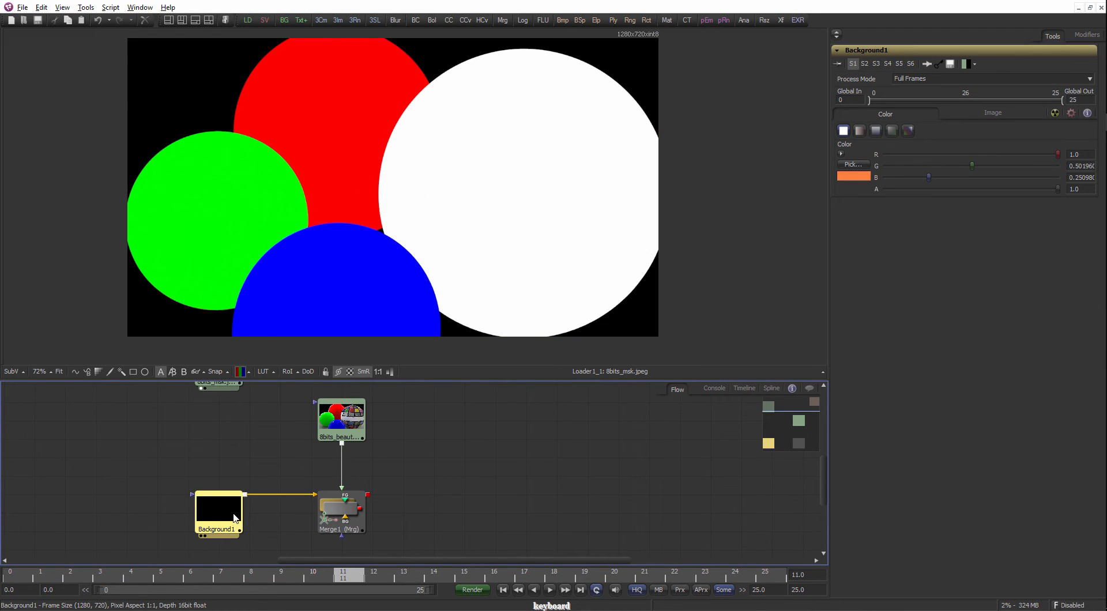
{"action": "key", "text": "1"}
{"action": "left_click", "coordinate": [339, 516]}
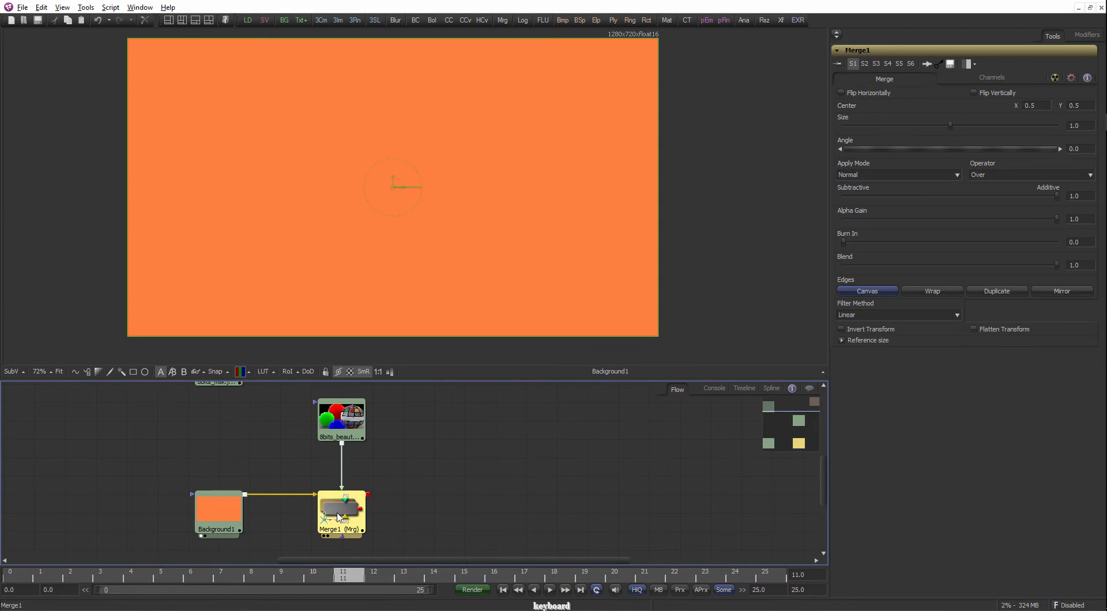
{"action": "key", "text": "1"}
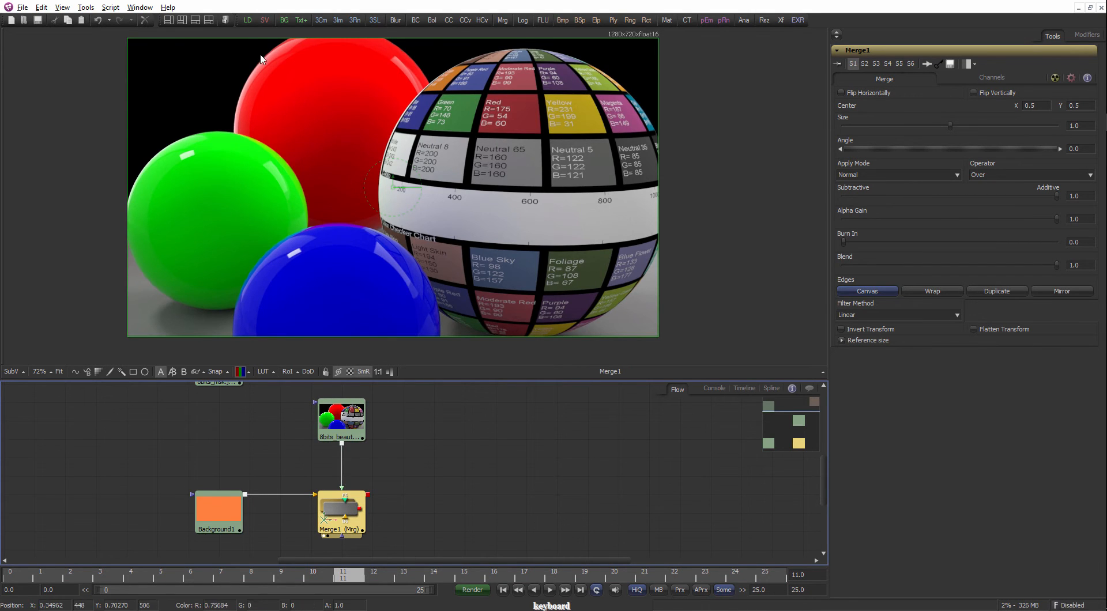
Switch to the layout with two side-by-side viewers and display the 8bits_beauty loader in the second one.
{"action": "left_click", "coordinate": [182, 20]}
{"action": "left_click", "coordinate": [358, 436]}
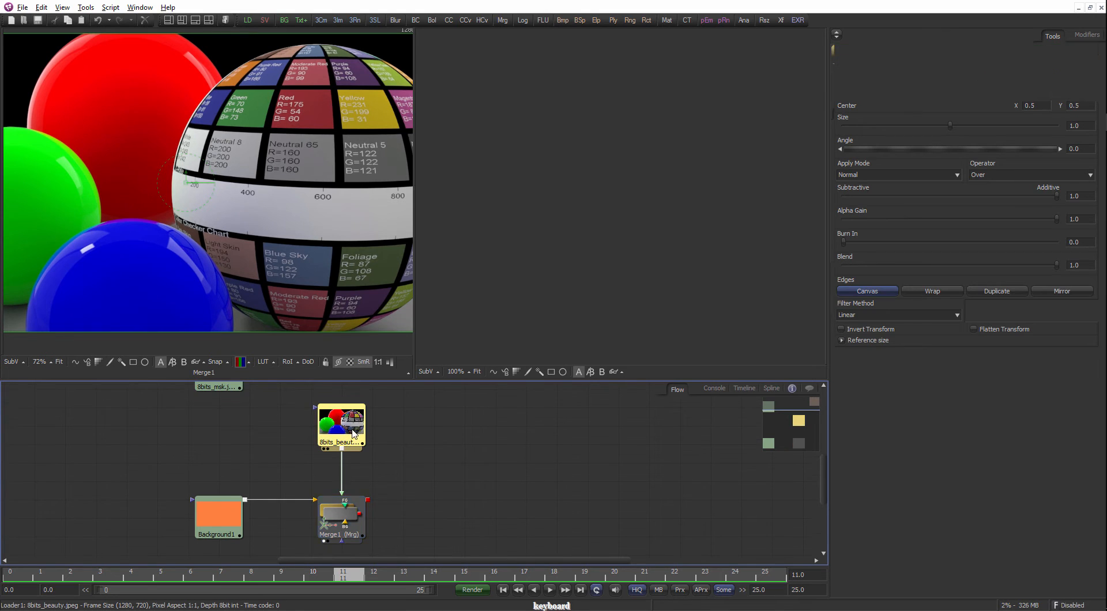
{"action": "key", "text": "2"}
Fit the images to the frame in both viewers.
{"action": "scroll", "coordinate": [643, 170], "scroll_direction": "down", "scroll_amount": 6}
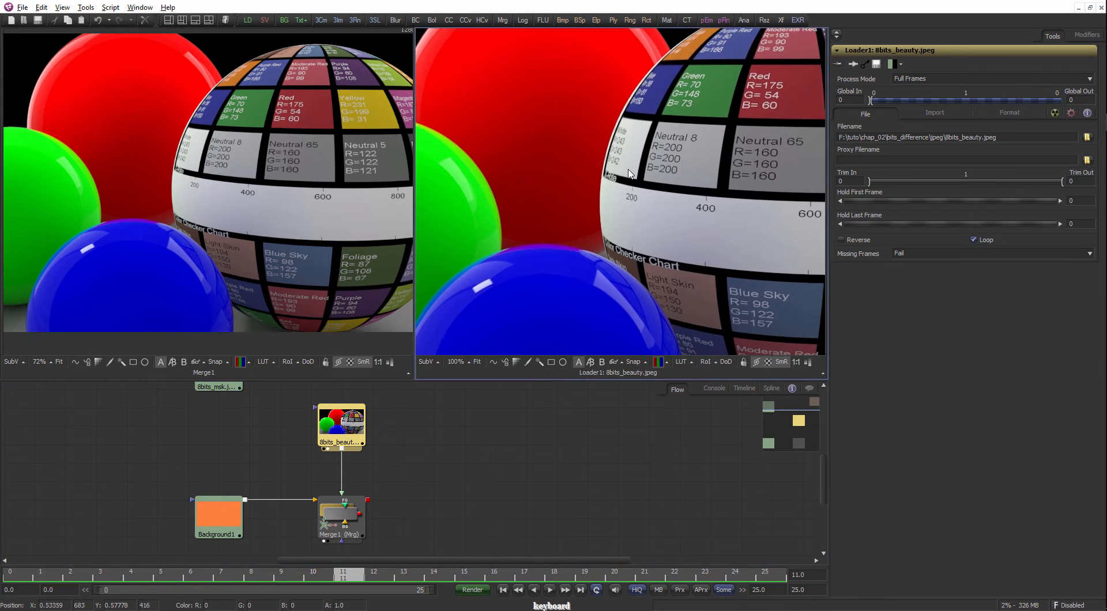
{"action": "left_click_drag", "start_coordinate": [634, 231], "coordinate": [622, 221]}
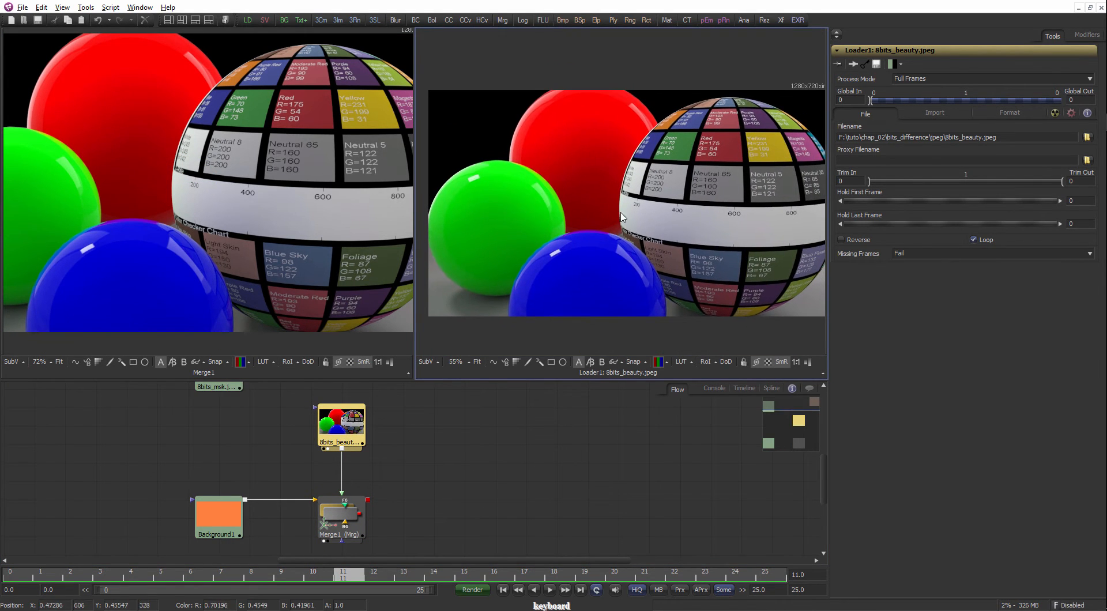
{"action": "key", "text": "ctrl+f"}
{"action": "left_click", "coordinate": [331, 260]}
{"action": "key", "text": "ctrl+f"}
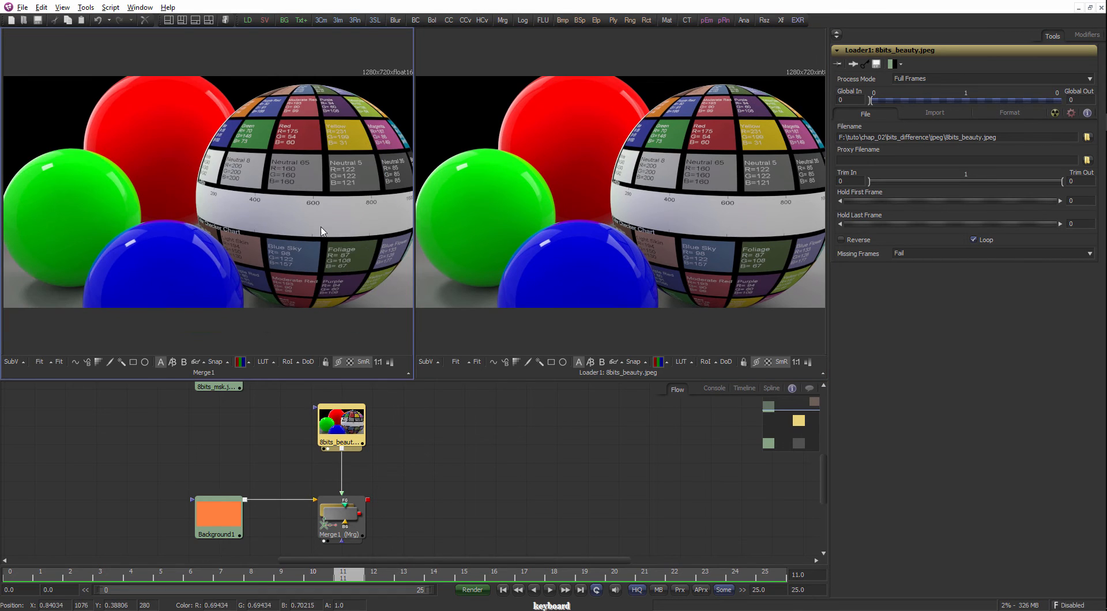
Display Background1 in the first viewer in place of Merge1.
{"action": "left_click_drag", "start_coordinate": [393, 465], "coordinate": [407, 459]}
{"action": "left_click", "coordinate": [258, 507]}
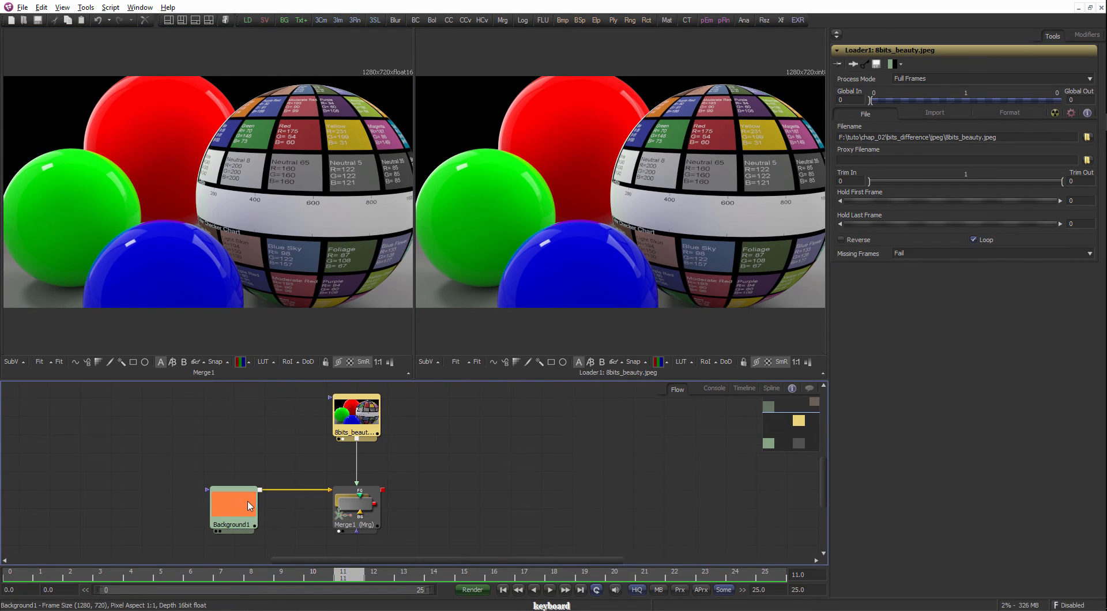
{"action": "left_click_drag", "start_coordinate": [236, 525], "coordinate": [312, 230]}
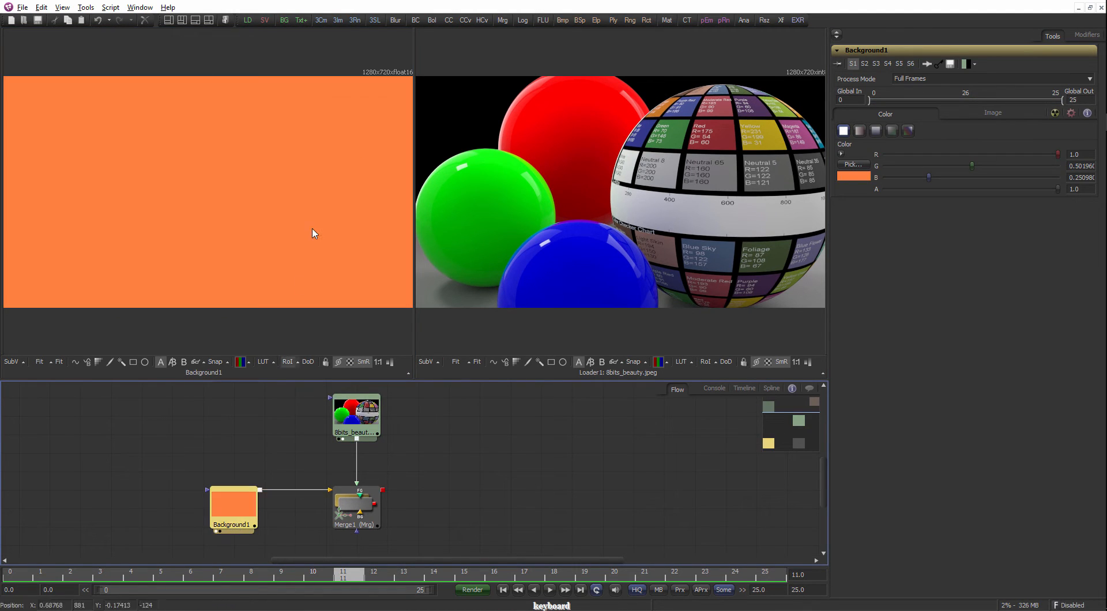
Toggle the 8bits_beauty loader off and on in the second viewer and examine the view indicators beneath its node.
{"action": "left_click", "coordinate": [359, 423]}
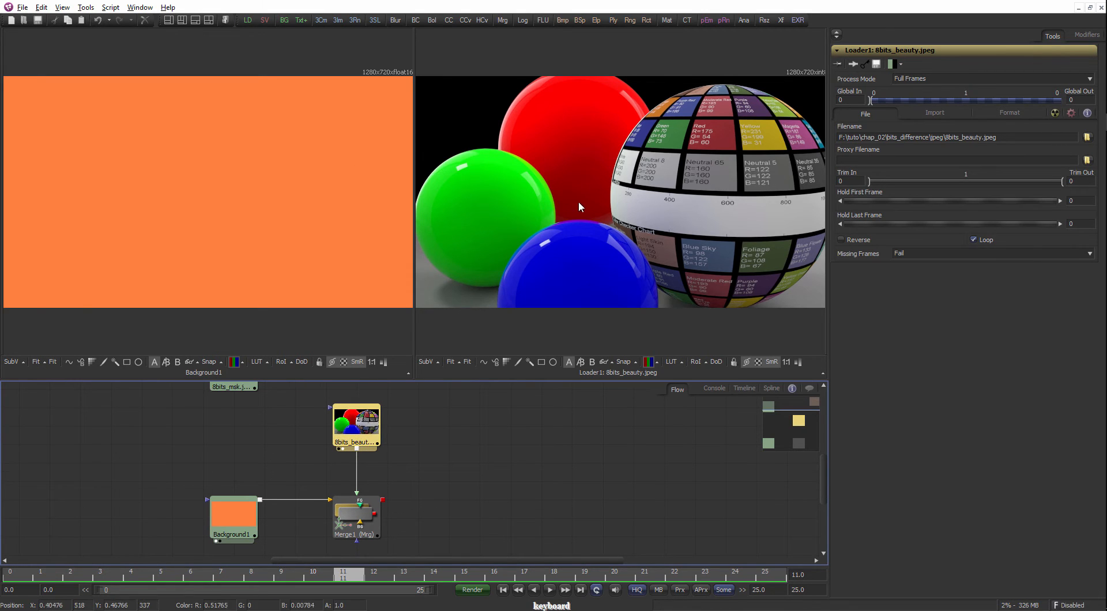
{"action": "key", "text": "2"}
{"action": "key", "text": "2"}
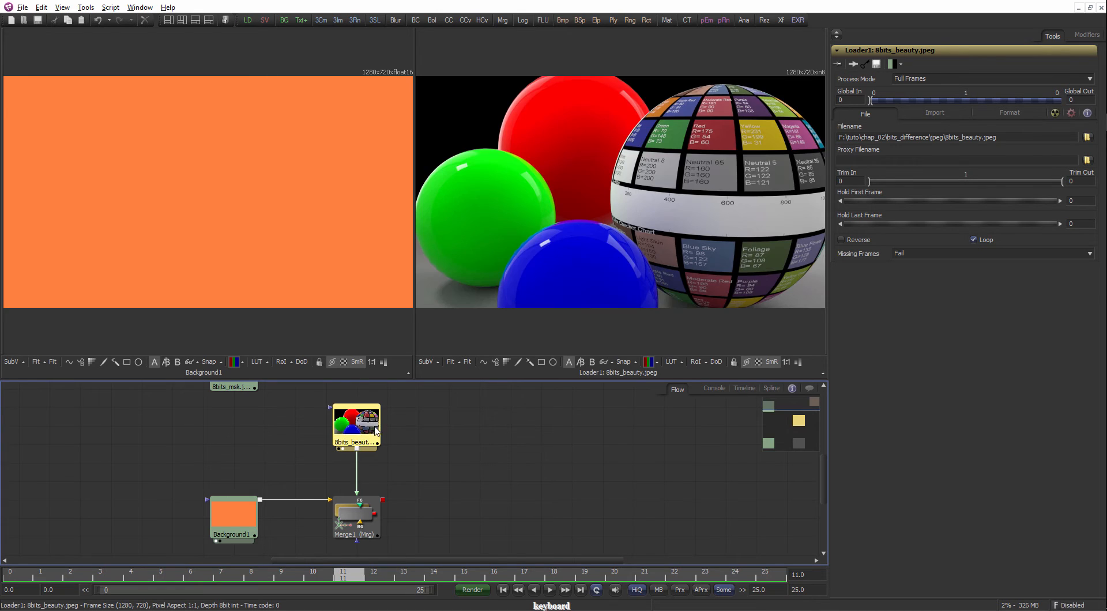
{"action": "scroll", "coordinate": [340, 452], "scroll_direction": "up", "scroll_amount": 5}
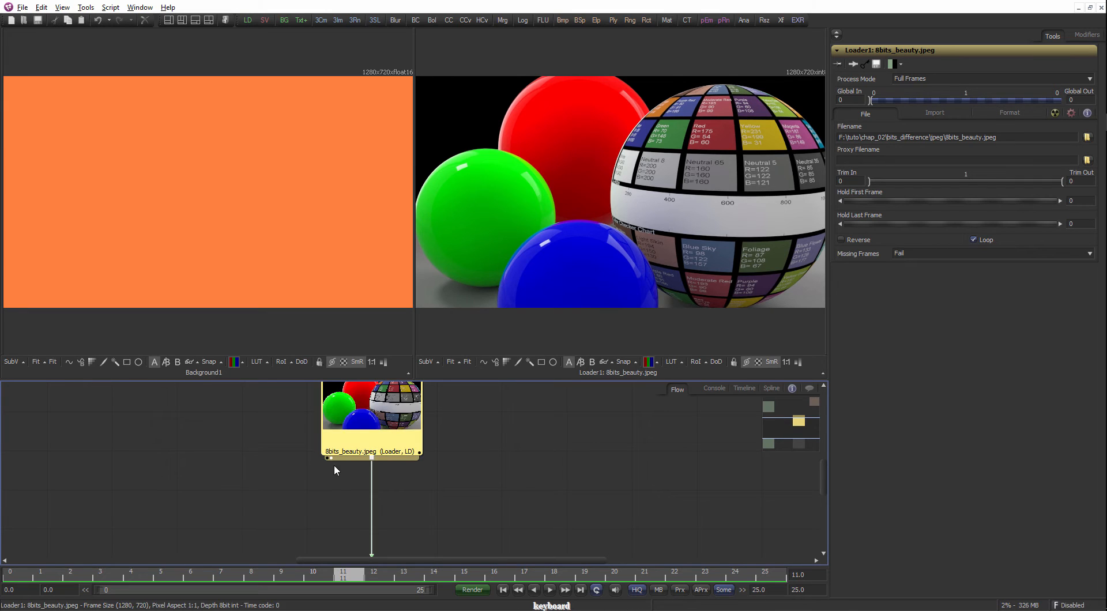
{"action": "scroll", "coordinate": [334, 465], "scroll_direction": "down", "scroll_amount": 4}
{"action": "scroll", "coordinate": [369, 463], "scroll_direction": "down", "scroll_amount": 1}
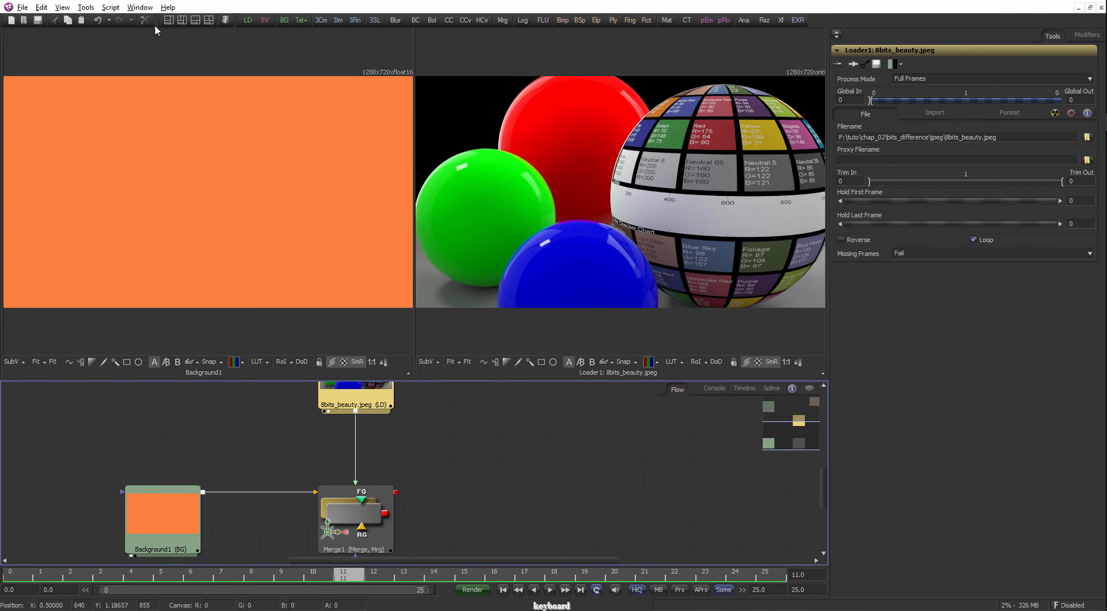
{"action": "left_click", "coordinate": [233, 455]}
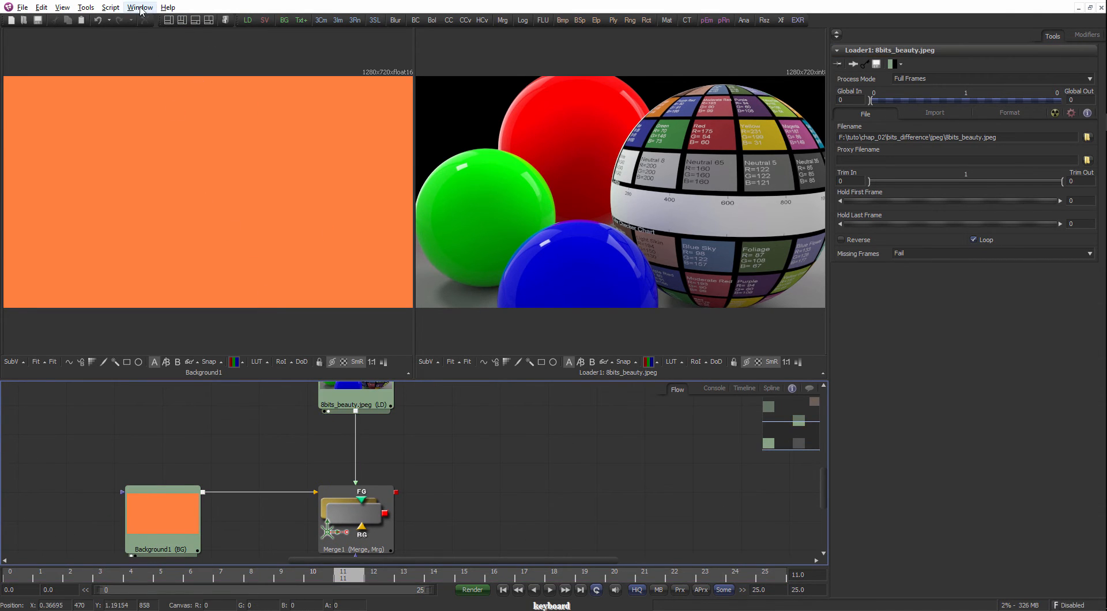
{"action": "left_click", "coordinate": [140, 7]}
{"action": "left_click", "coordinate": [154, 26]}
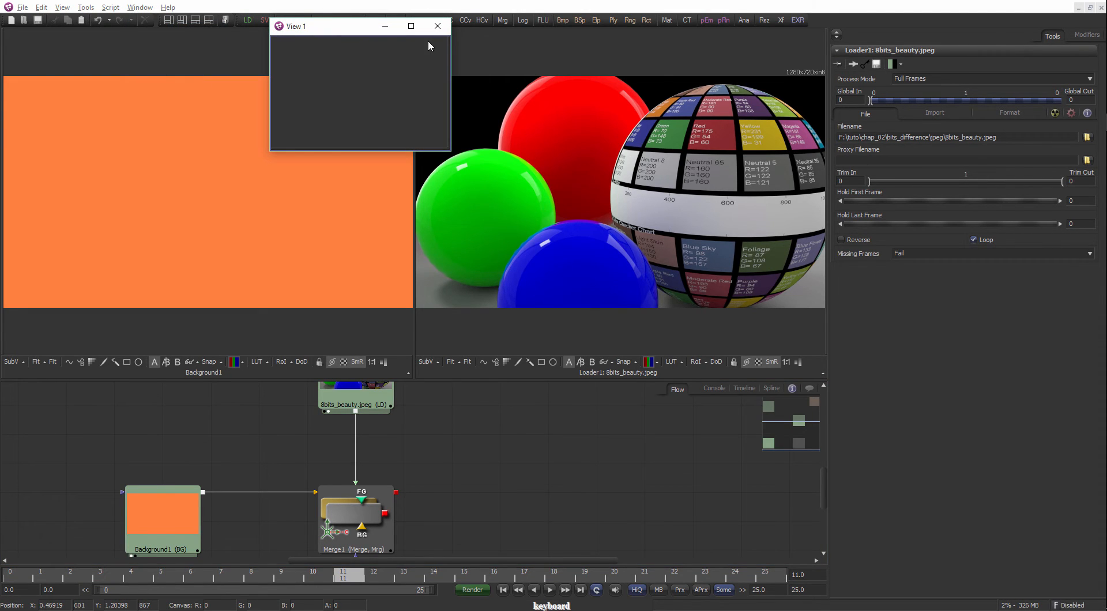
{"action": "left_click", "coordinate": [437, 26]}
Open a new floating image view and position it over the second viewer.
{"action": "left_click", "coordinate": [140, 7]}
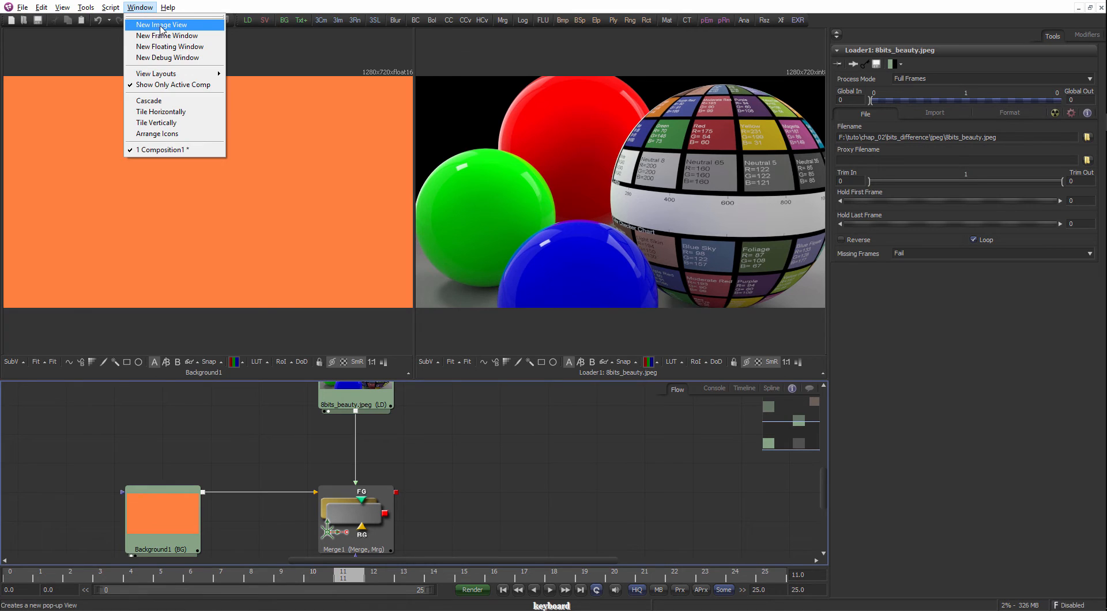
{"action": "left_click", "coordinate": [161, 26]}
{"action": "left_click_drag", "start_coordinate": [323, 26], "coordinate": [516, 147]}
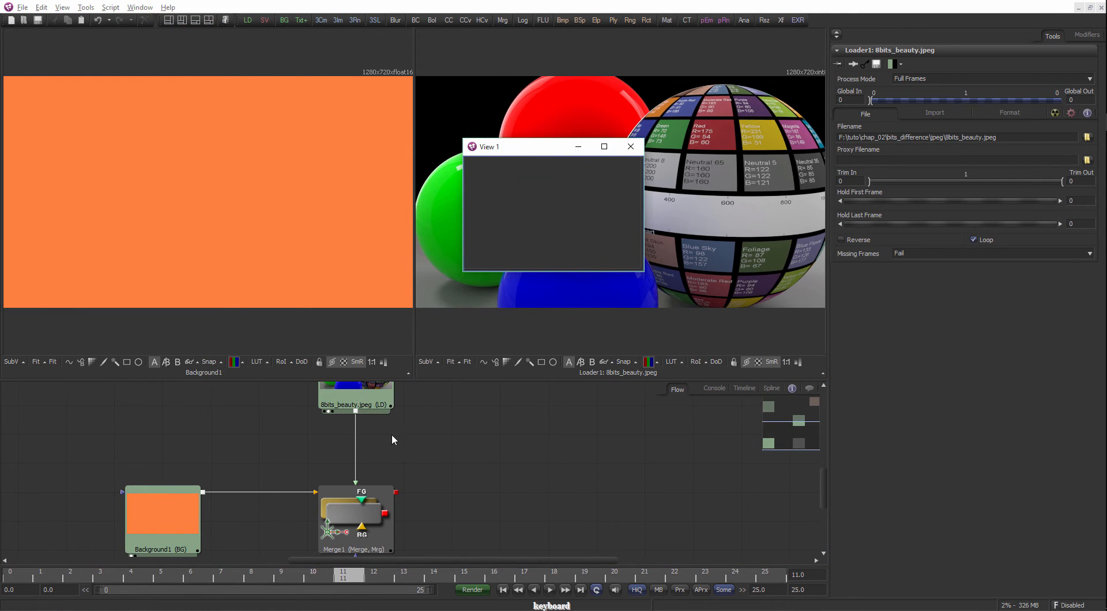
{"action": "left_click_drag", "start_coordinate": [395, 437], "coordinate": [383, 402]}
{"action": "left_click_drag", "start_coordinate": [352, 446], "coordinate": [349, 496]}
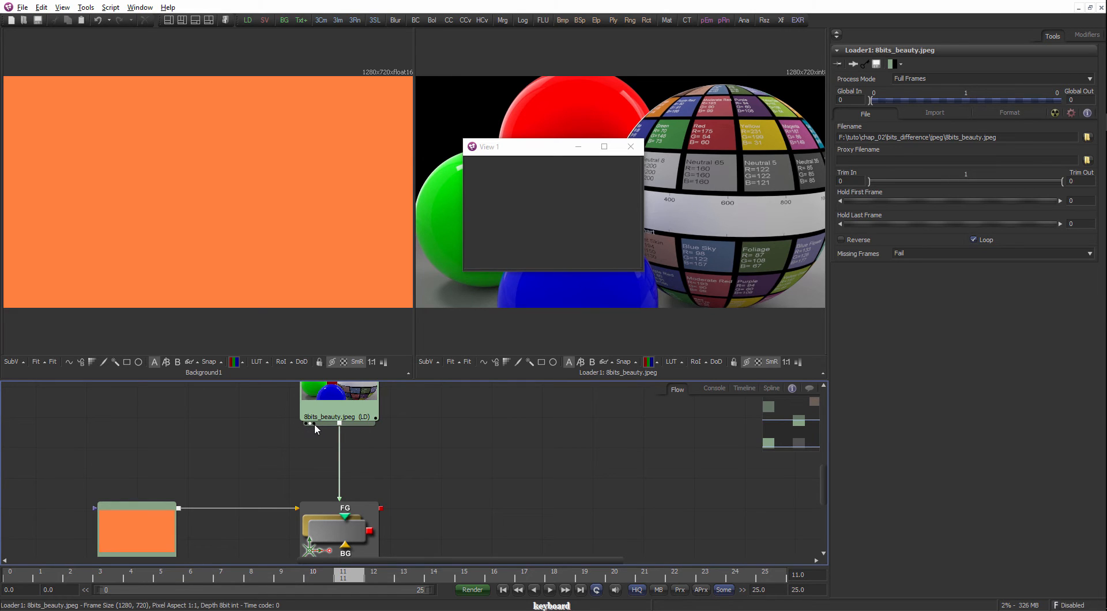
Display Merge1 in the floating image view and move that window over the first viewer.
{"action": "left_click_drag", "start_coordinate": [365, 406], "coordinate": [425, 404]}
{"action": "left_click", "coordinate": [351, 430]}
{"action": "left_click", "coordinate": [350, 497]}
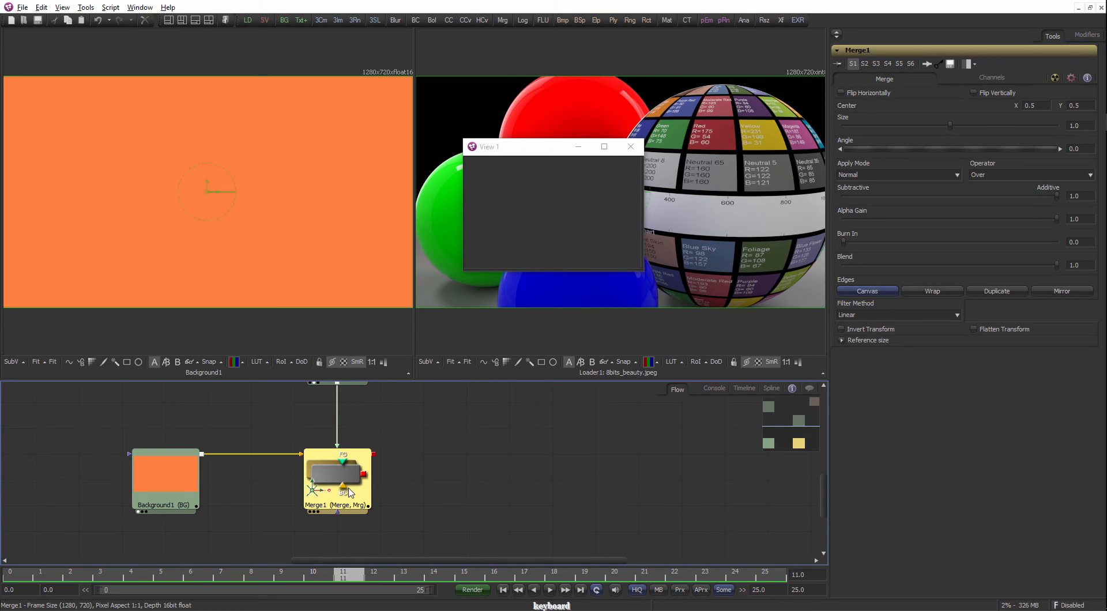
{"action": "left_click_drag", "start_coordinate": [520, 147], "coordinate": [199, 67]}
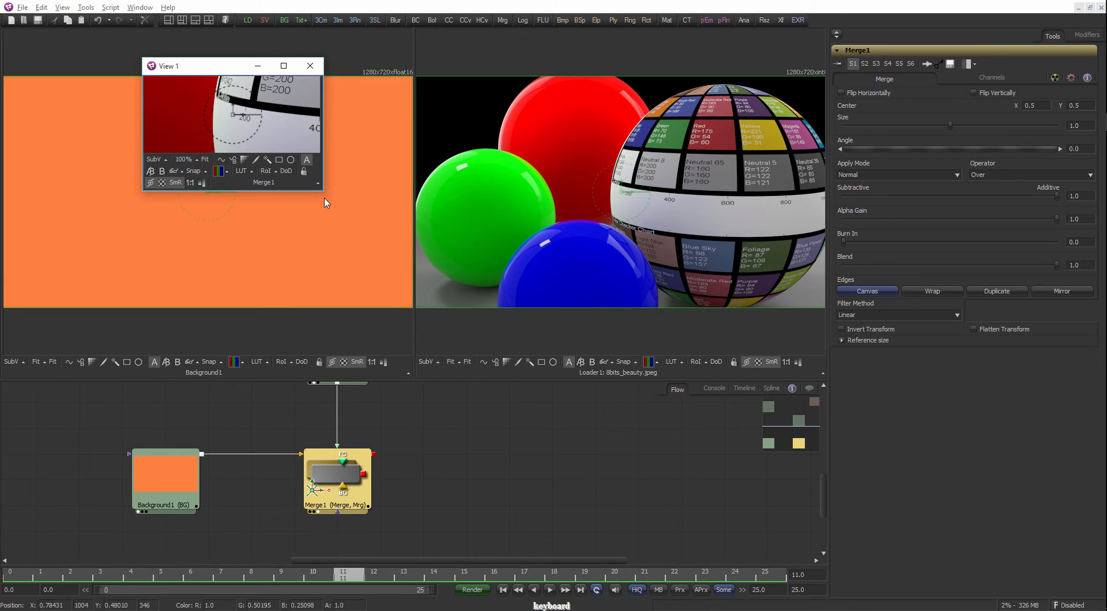
Enlarge the floating view across both viewers and fit the merged image to its frame.
{"action": "left_click_drag", "start_coordinate": [324, 195], "coordinate": [788, 459]}
{"action": "key", "text": "ctrl+f"}
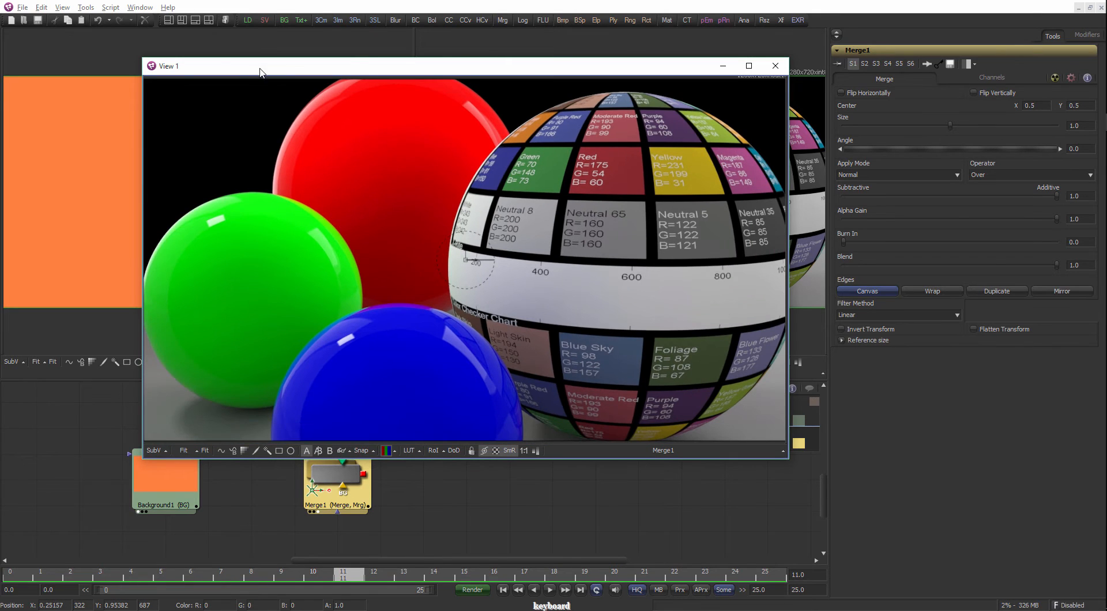
{"action": "left_click_drag", "start_coordinate": [192, 71], "coordinate": [282, 112]}
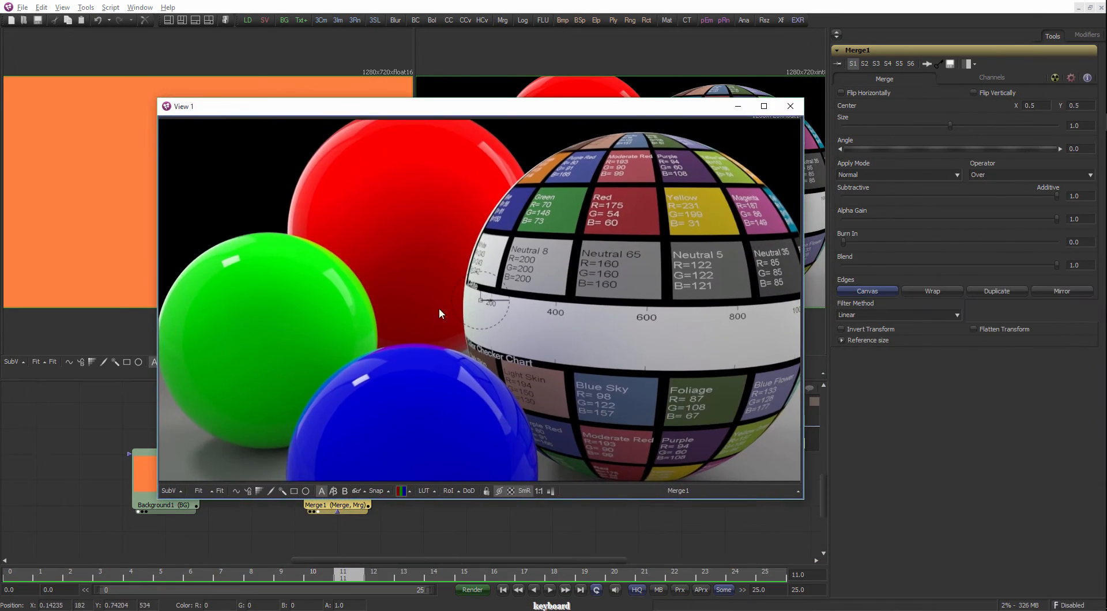
Close the floating image view and switch the workspace to the single-viewer layout.
{"action": "left_click_drag", "start_coordinate": [605, 106], "coordinate": [557, 90]}
{"action": "left_click", "coordinate": [744, 84]}
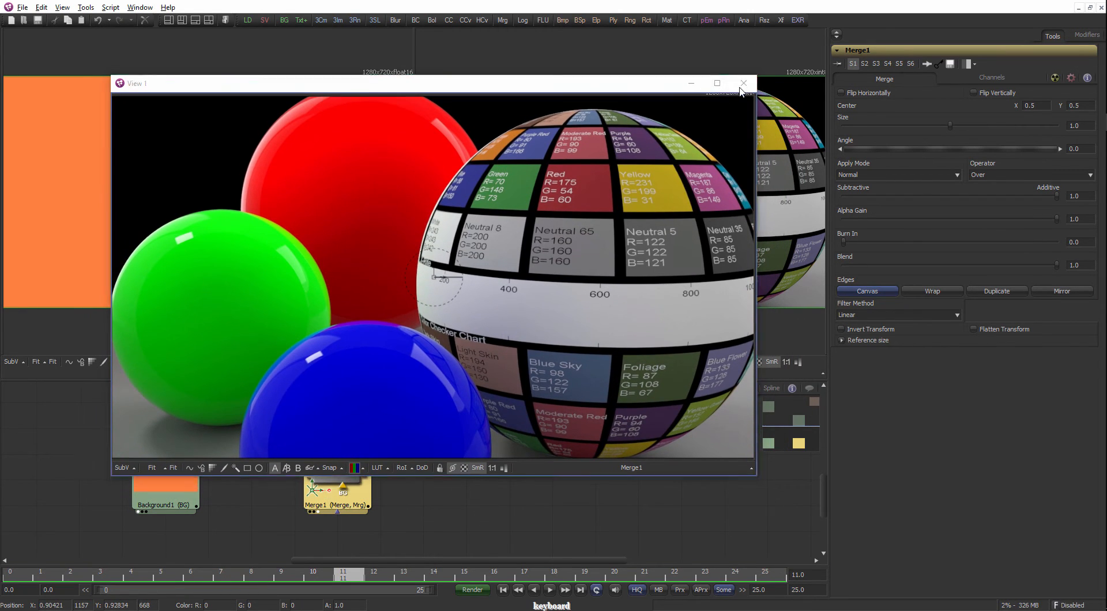
{"action": "left_click", "coordinate": [168, 20]}
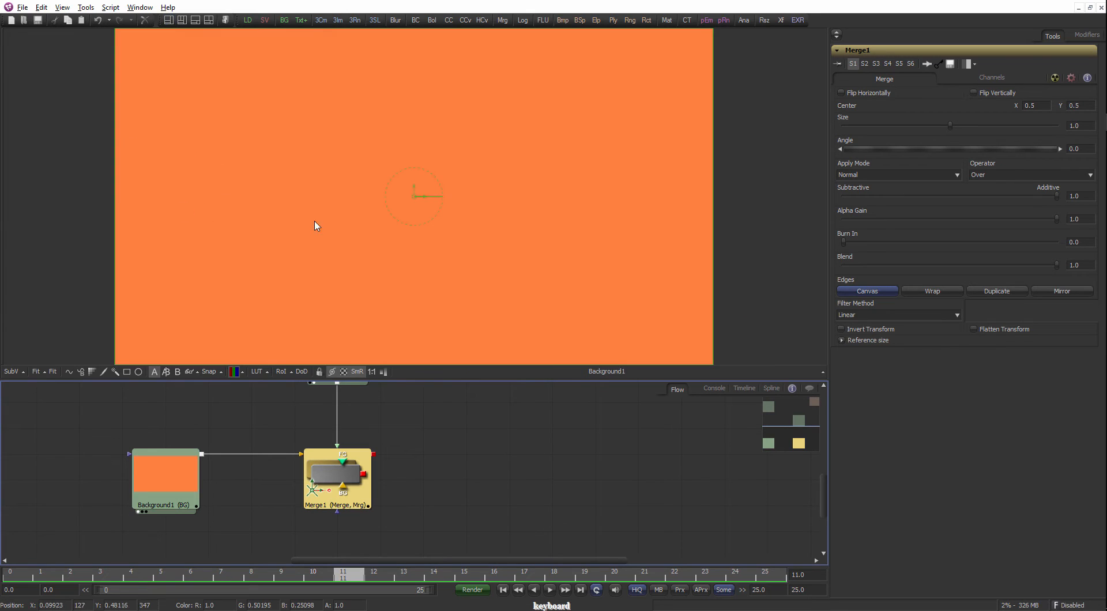
Display Merge1 in the single viewer in place of Background1.
{"action": "scroll", "coordinate": [463, 252], "scroll_direction": "down", "scroll_amount": 1}
{"action": "left_click", "coordinate": [349, 484]}
{"action": "key", "text": "1"}
{"action": "left_click", "coordinate": [470, 403]}
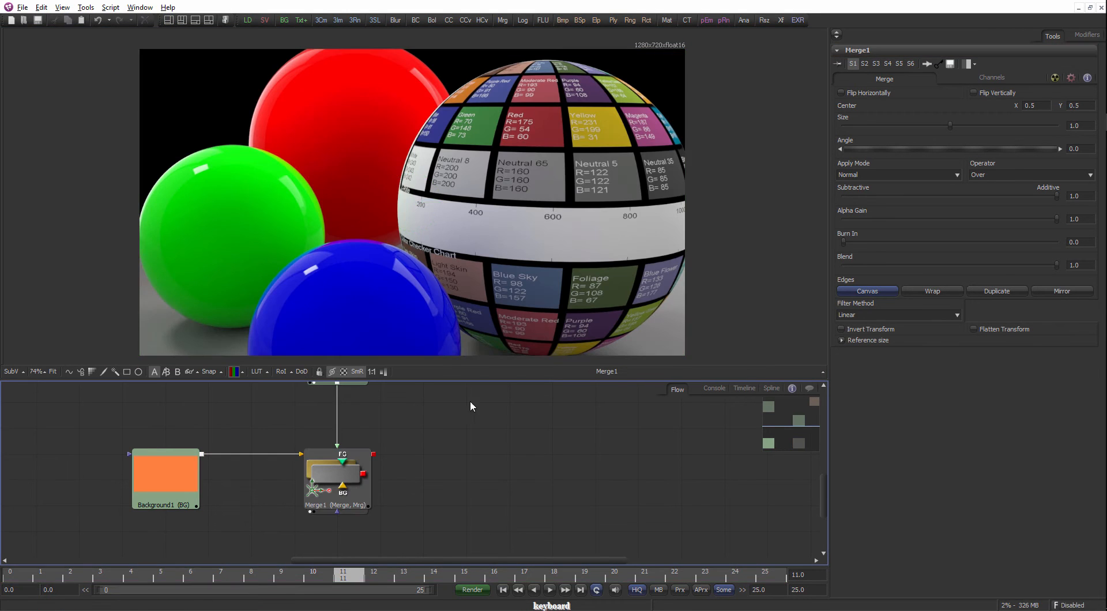
{"action": "mouse_move", "coordinate": [461, 226]}
{"action": "left_mouse_down"}
{"action": "mouse_move", "coordinate": [445, 228]}
{"action": "mouse_move", "coordinate": [460, 230]}
{"action": "left_mouse_up"}
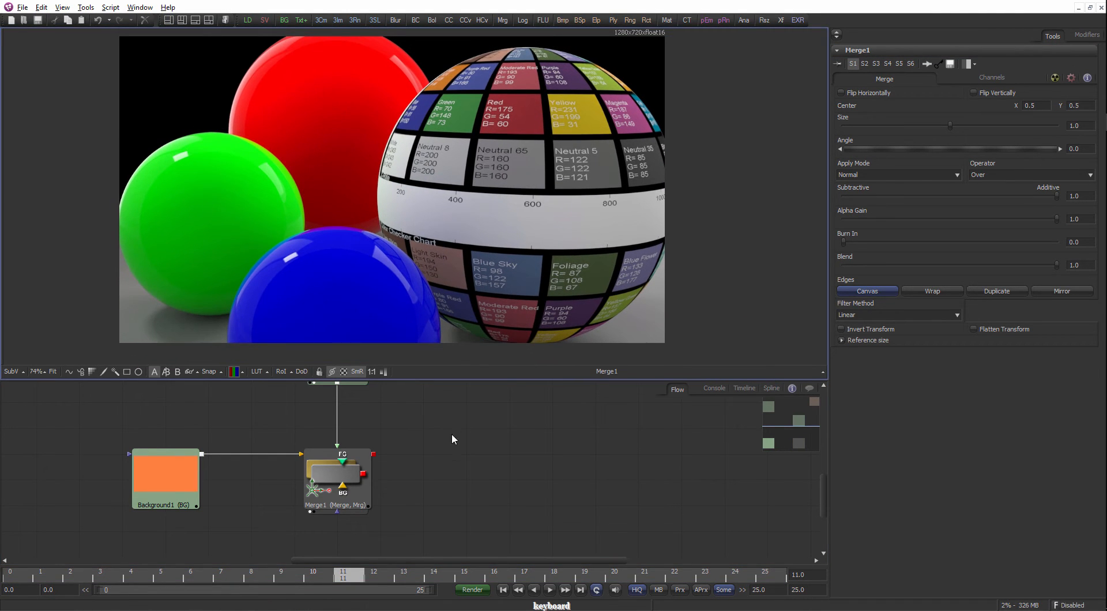
Add an unconnected Polygon mask node to the flow with no other node selected.
{"action": "left_click_drag", "start_coordinate": [442, 396], "coordinate": [424, 436]}
{"action": "scroll", "coordinate": [479, 265], "scroll_direction": "up", "scroll_amount": 1}
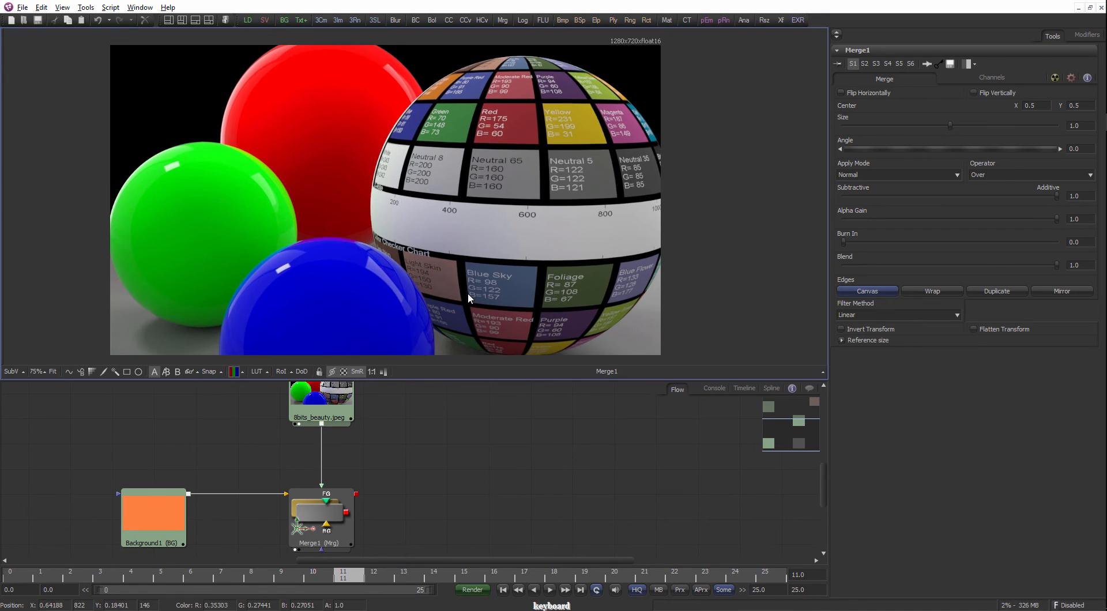
{"action": "left_click_drag", "start_coordinate": [360, 416], "coordinate": [240, 448]}
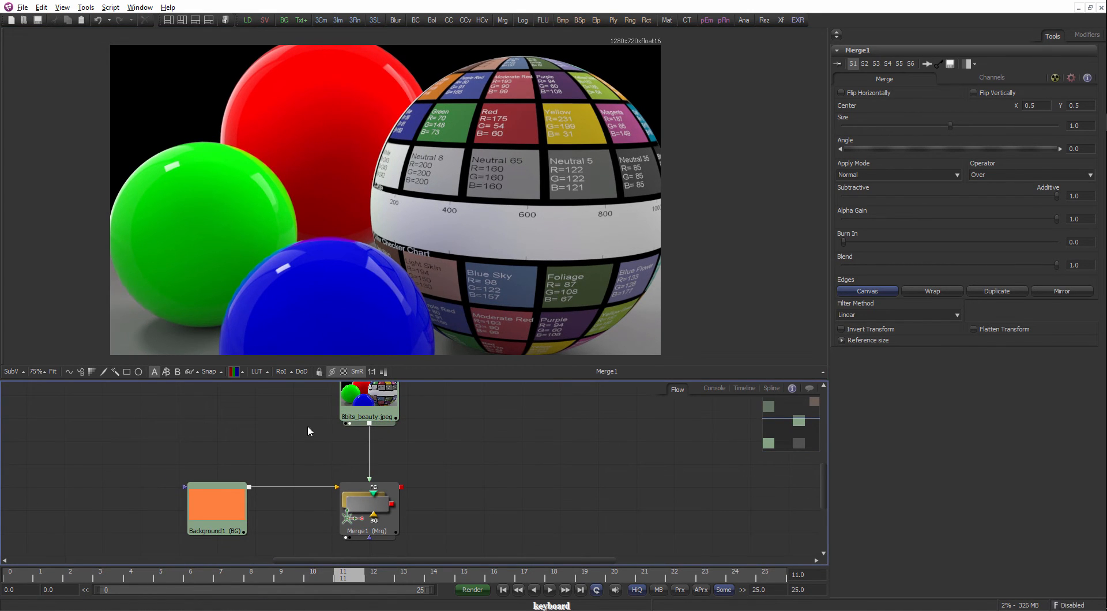
{"action": "left_click", "coordinate": [392, 505]}
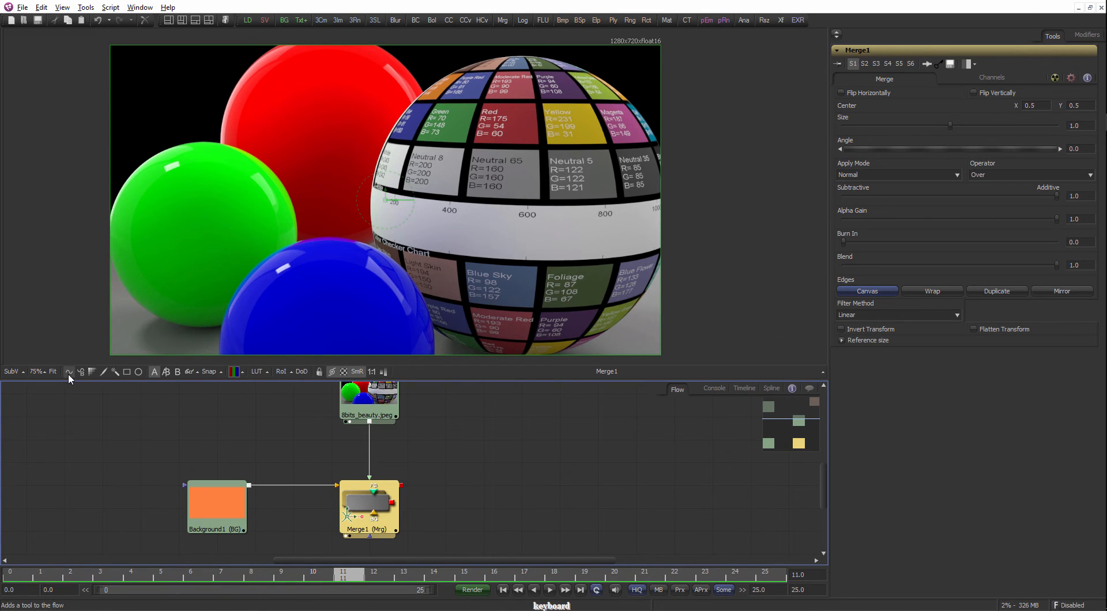
{"action": "left_click", "coordinate": [110, 402]}
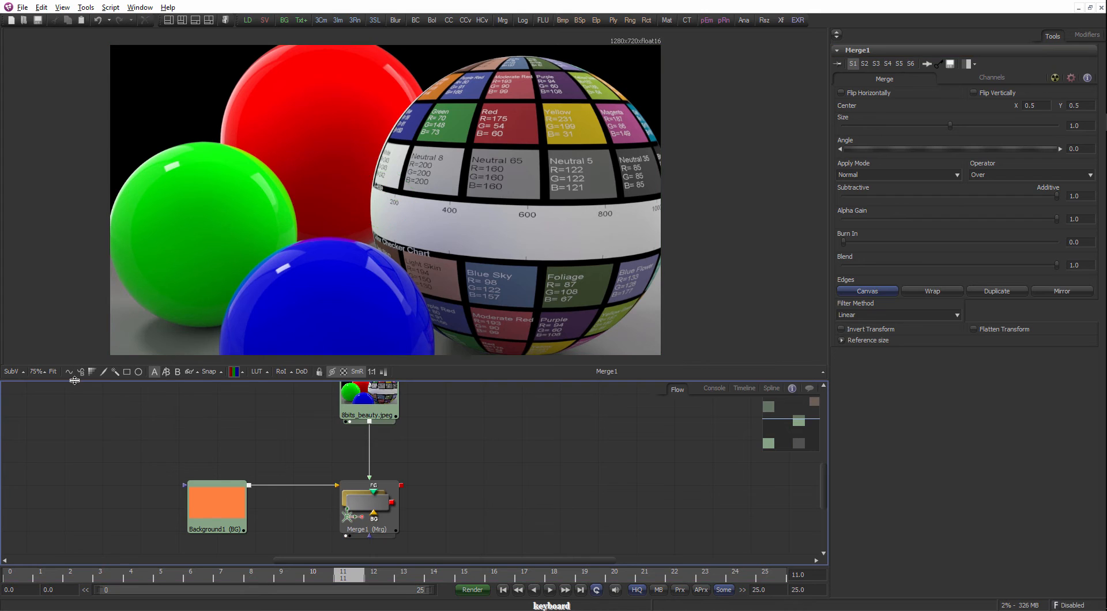
{"action": "left_click", "coordinate": [69, 371]}
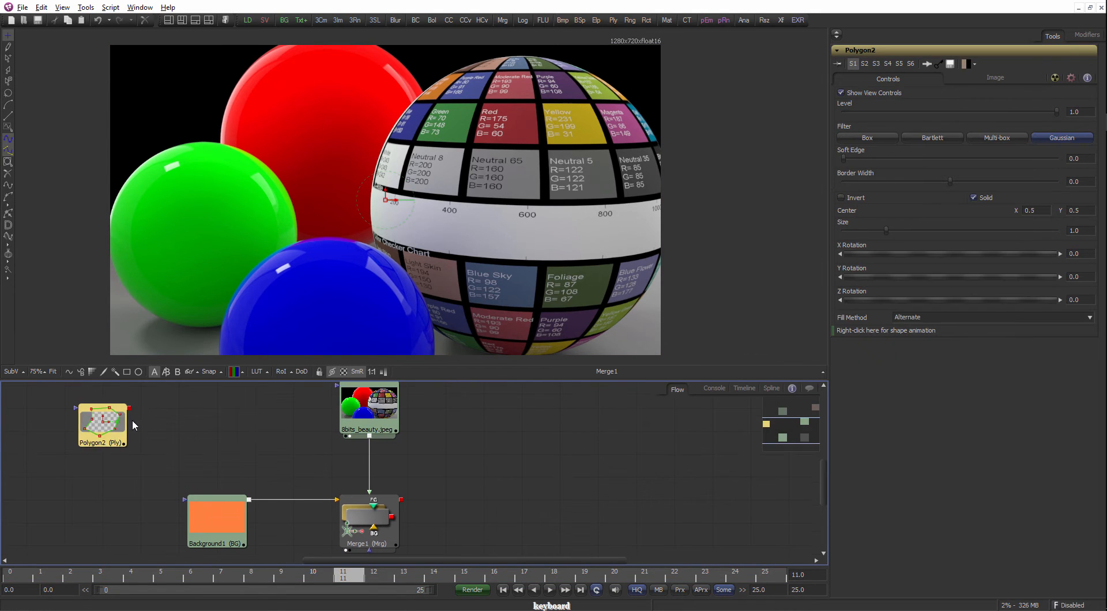
Move the Polygon2 node to the empty area below Merge1.
{"action": "left_click_drag", "start_coordinate": [295, 472], "coordinate": [469, 469]}
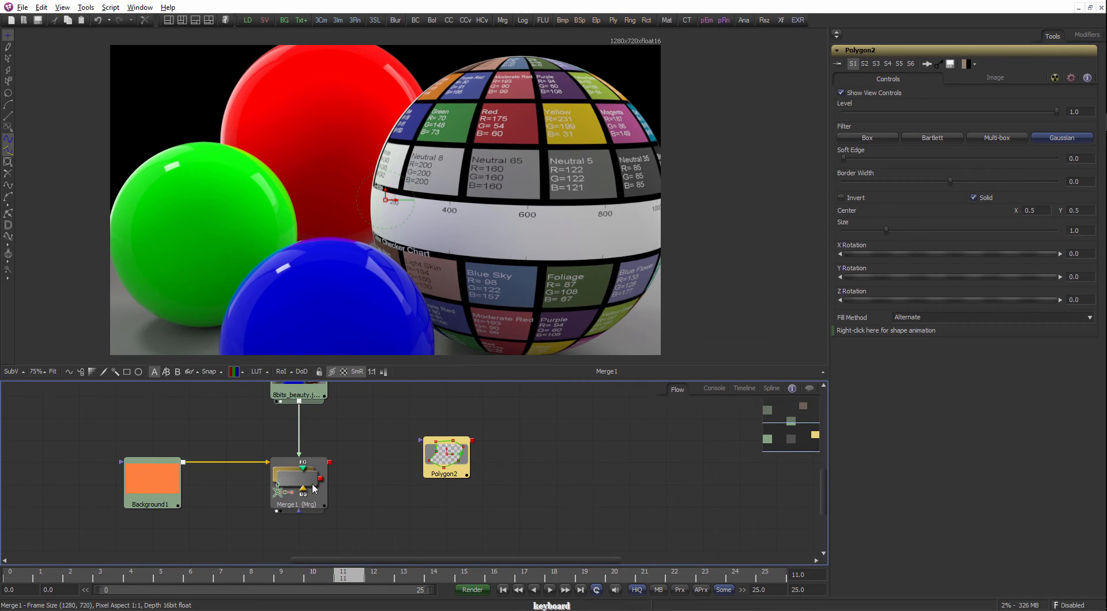
{"action": "scroll", "coordinate": [422, 462], "scroll_direction": "down", "scroll_amount": 1}
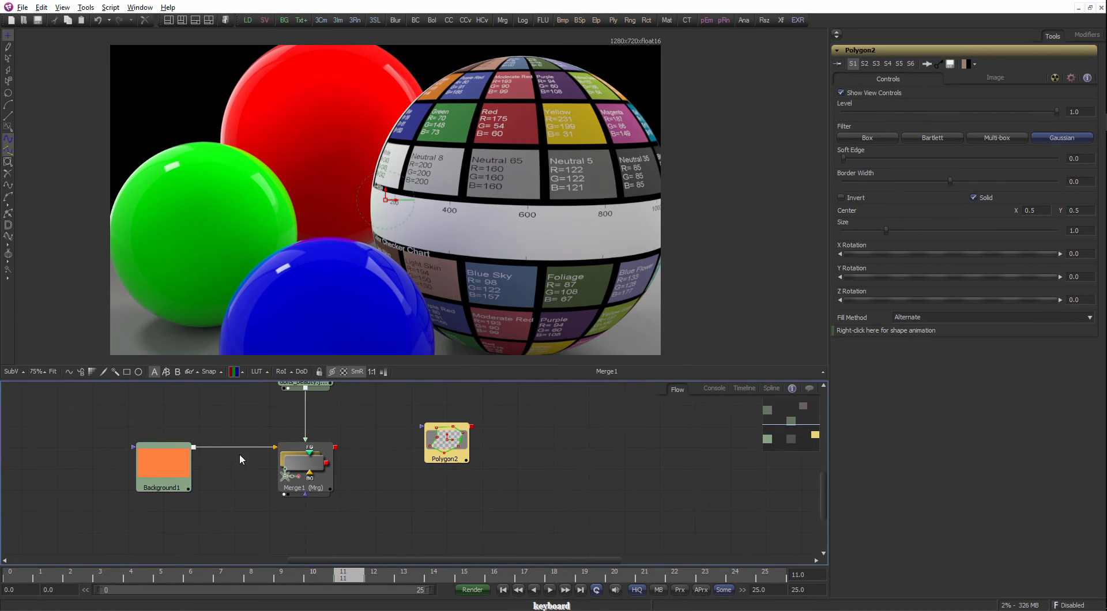
{"action": "scroll", "coordinate": [392, 452], "scroll_direction": "down", "scroll_amount": 1}
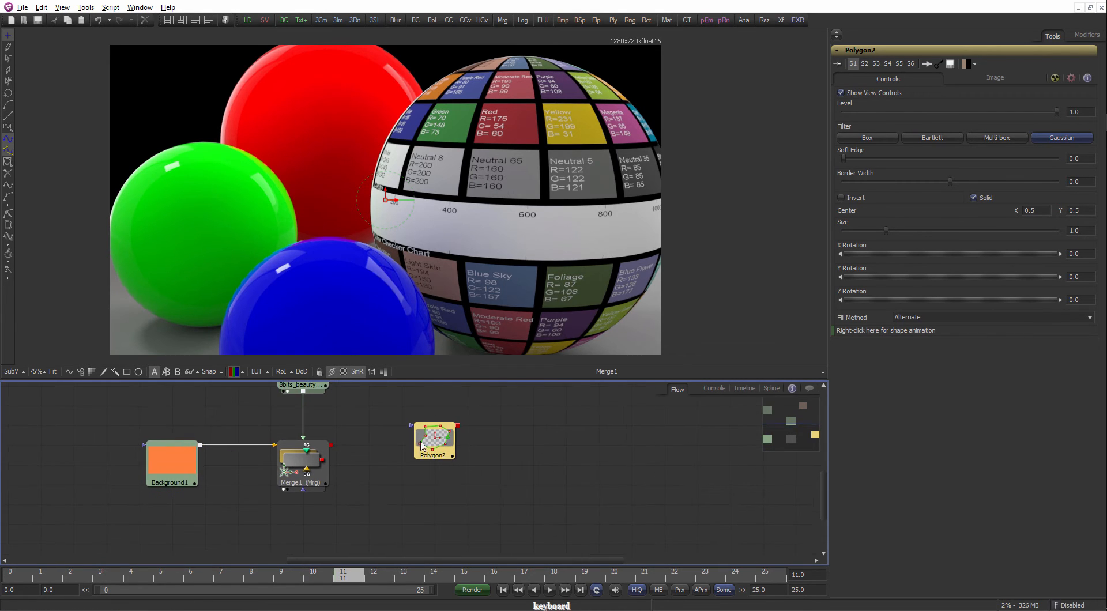
{"action": "left_click_drag", "start_coordinate": [423, 445], "coordinate": [265, 507]}
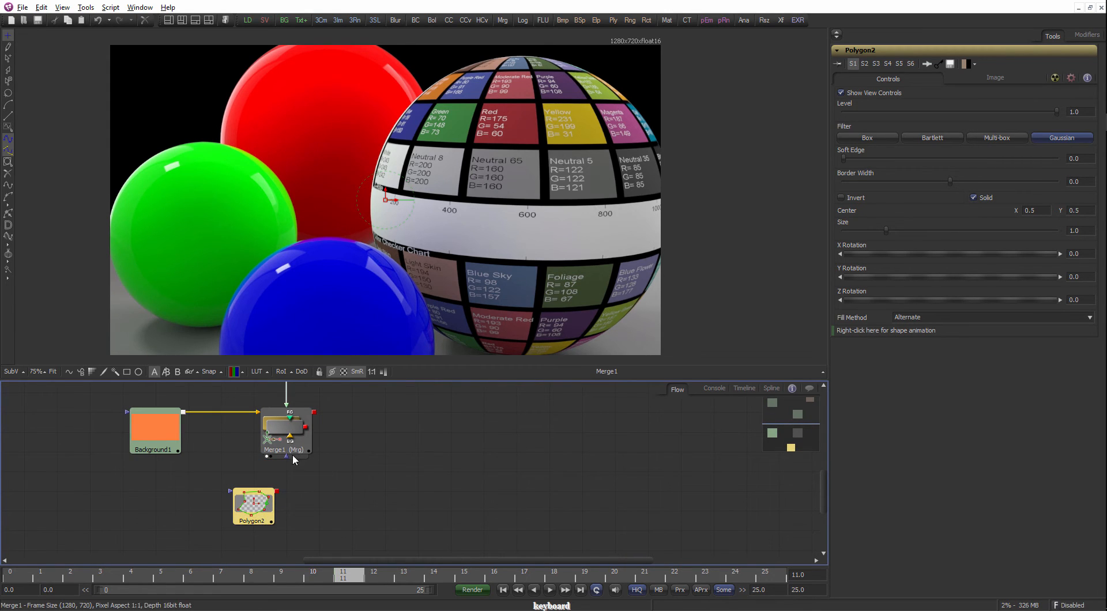
{"action": "scroll", "coordinate": [286, 461], "scroll_direction": "up", "scroll_amount": 1}
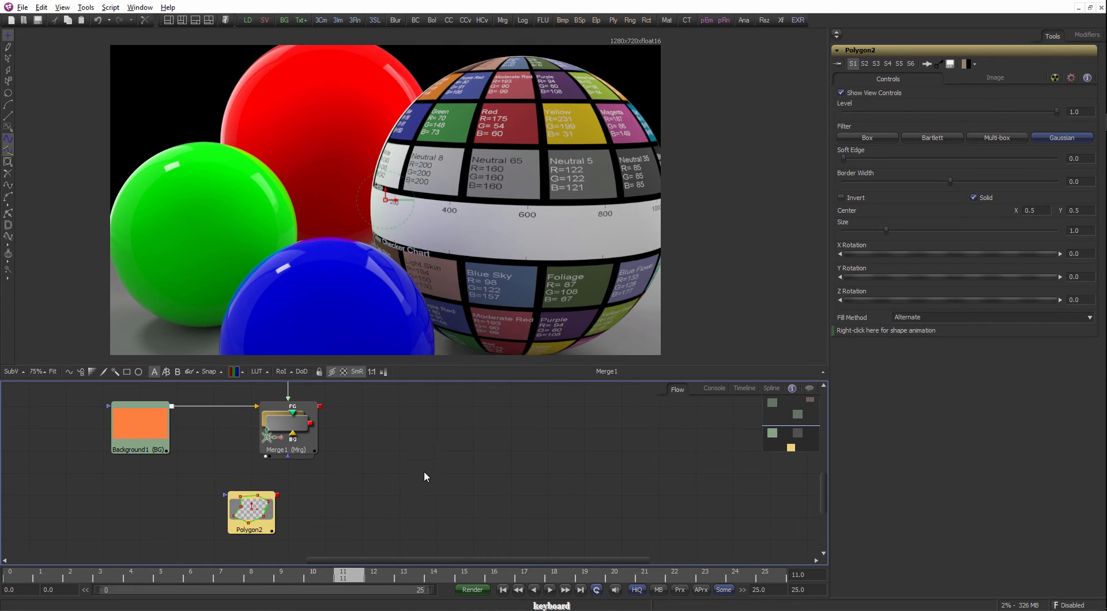
{"action": "left_click_drag", "start_coordinate": [410, 454], "coordinate": [343, 497]}
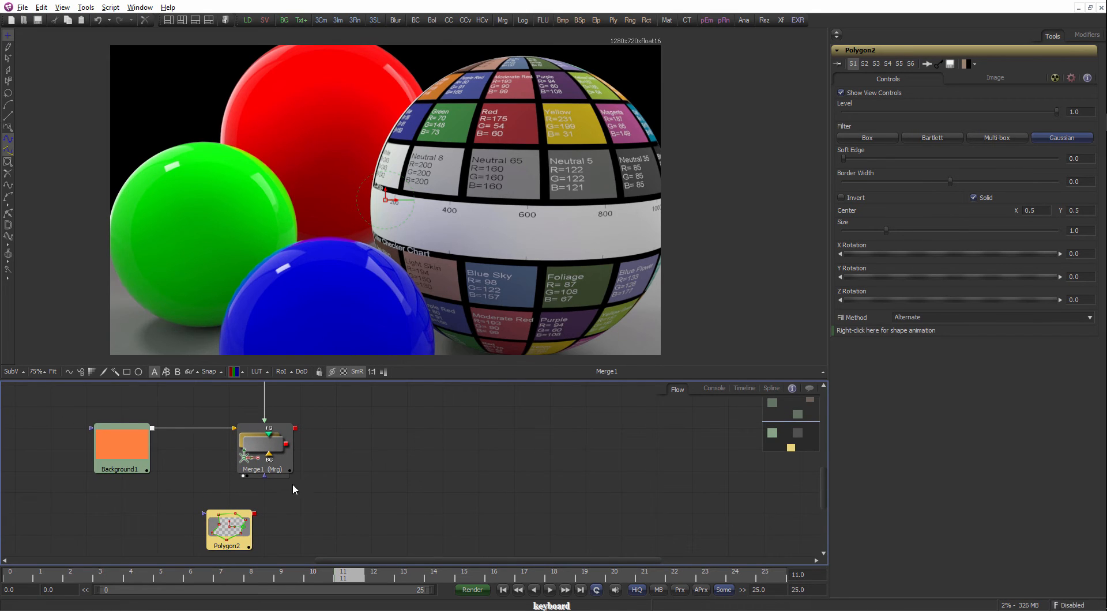
{"action": "left_click_drag", "start_coordinate": [293, 486], "coordinate": [334, 429]}
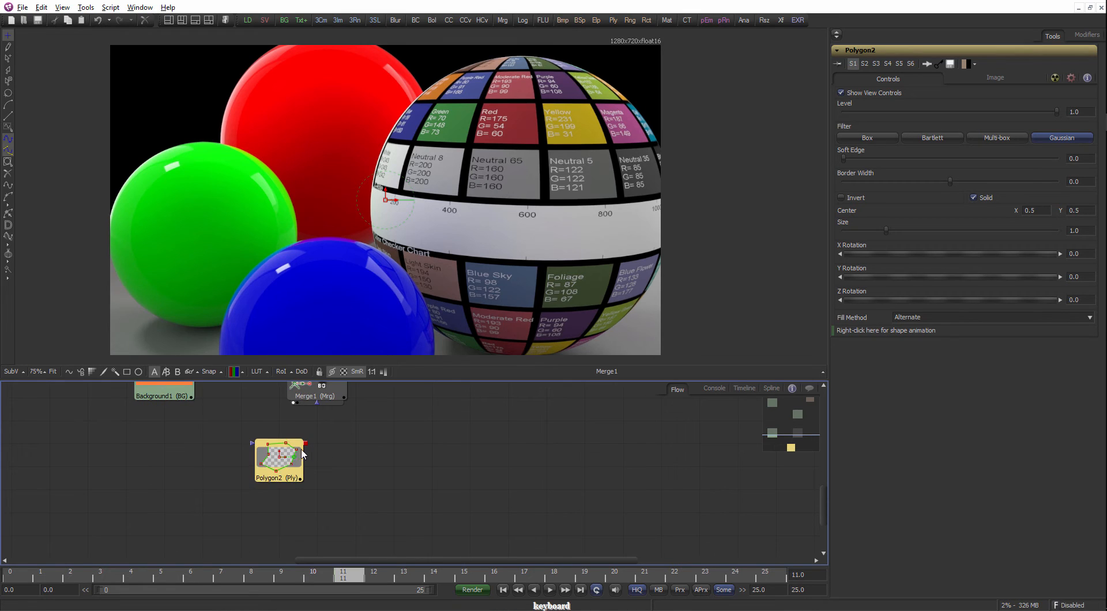
Draw a closed, rounded Polygon2 shape around part of the red sphere and the adjoining half of the color-checker ball.
{"action": "scroll", "coordinate": [358, 171], "scroll_direction": "down", "scroll_amount": 2}
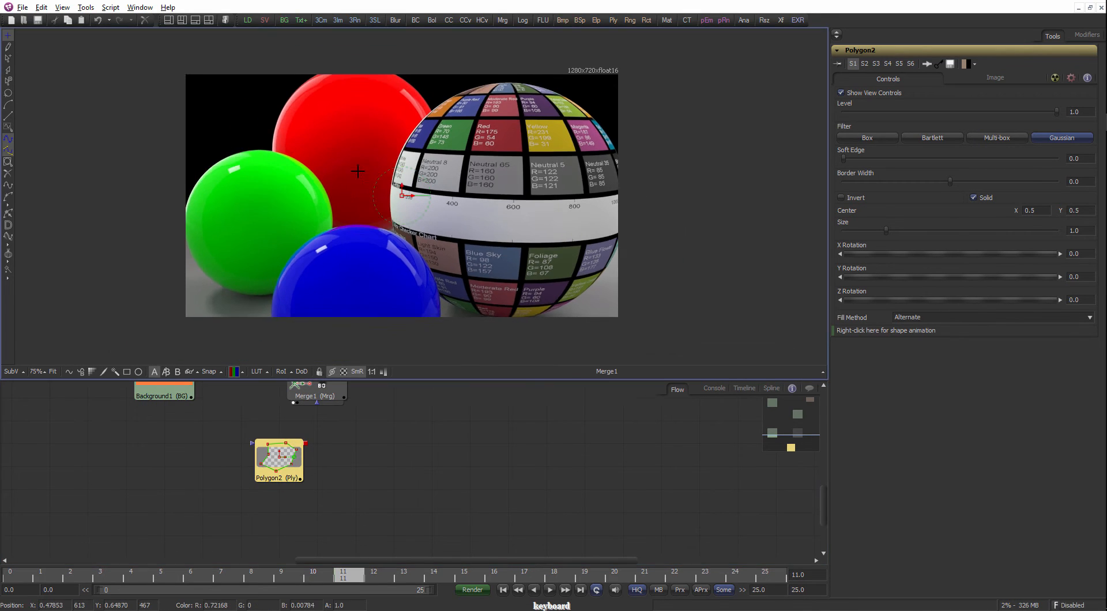
{"action": "left_click", "coordinate": [358, 165]}
{"action": "left_click", "coordinate": [397, 252]}
{"action": "left_click", "coordinate": [474, 280]}
{"action": "left_click", "coordinate": [518, 247]}
{"action": "left_click", "coordinate": [520, 161]}
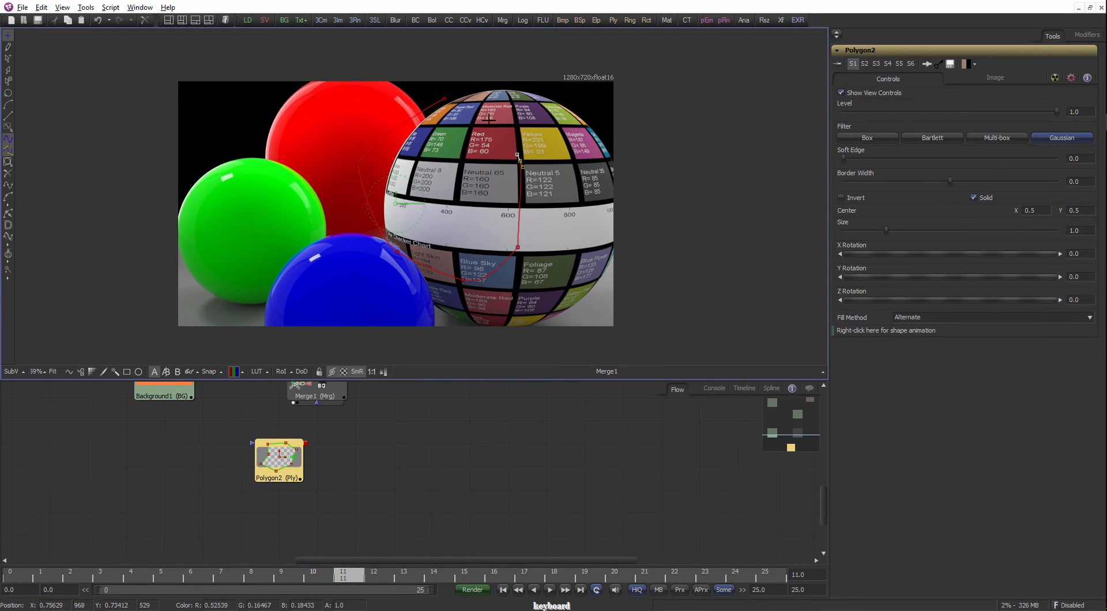
{"action": "left_click", "coordinate": [447, 99]}
{"action": "scroll", "coordinate": [422, 207], "scroll_direction": "up", "scroll_amount": 2}
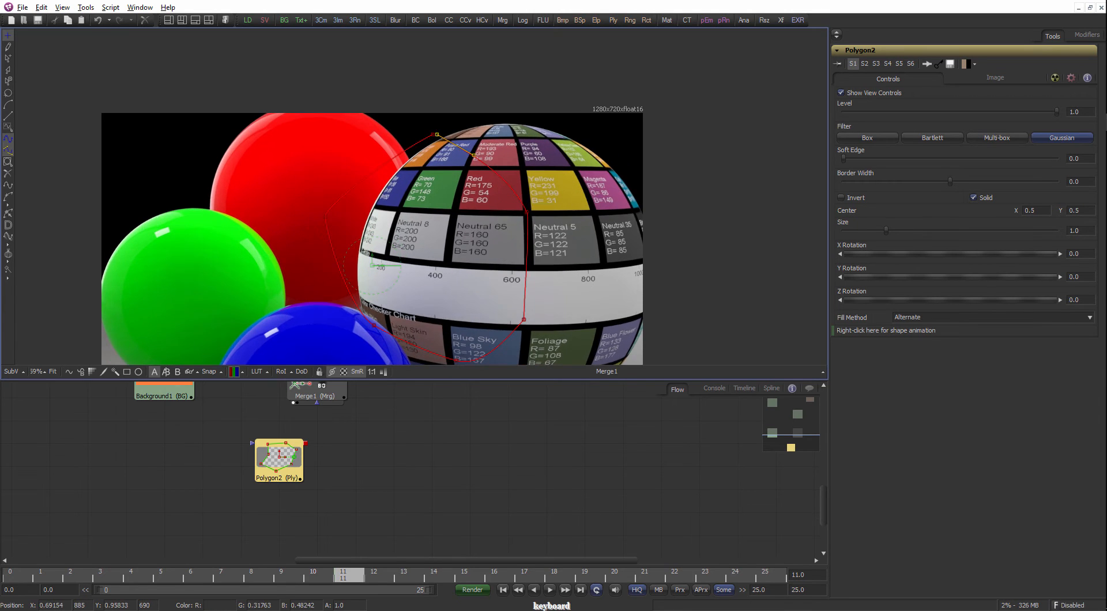
{"action": "mouse_move", "coordinate": [437, 137]}
{"action": "left_mouse_down"}
{"action": "mouse_move", "coordinate": [461, 154]}
{"action": "mouse_move", "coordinate": [427, 130]}
{"action": "left_mouse_up"}
{"action": "scroll", "coordinate": [427, 130], "scroll_direction": "down", "scroll_amount": 2}
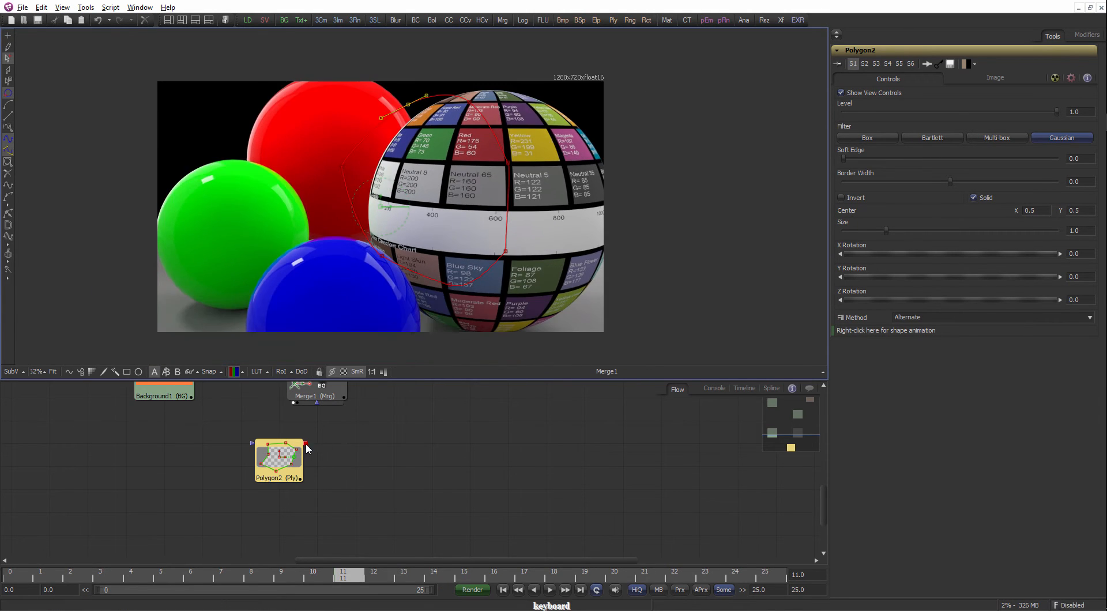
Connect Polygon2's output to Merge1's effect mask input.
{"action": "left_click_drag", "start_coordinate": [308, 449], "coordinate": [300, 499]}
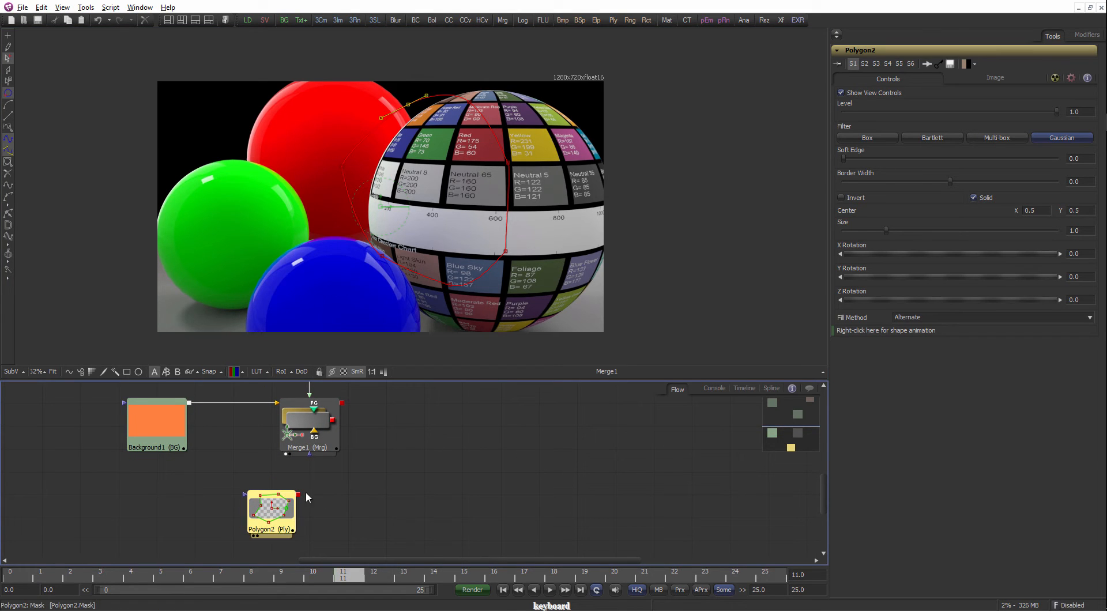
{"action": "left_click_drag", "start_coordinate": [303, 494], "coordinate": [310, 455]}
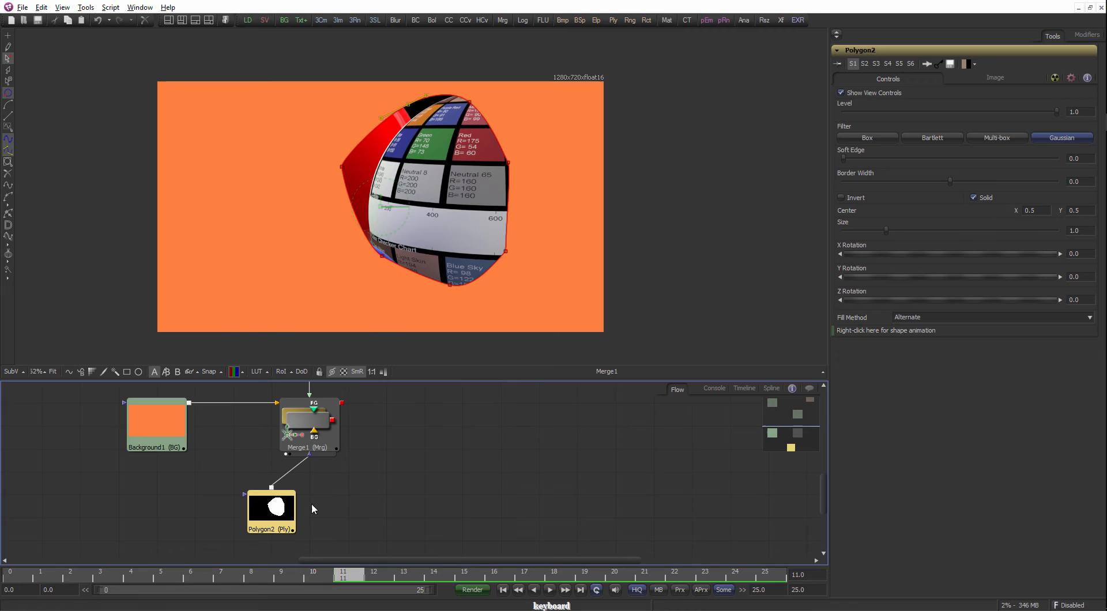
{"action": "left_click", "coordinate": [306, 459]}
{"action": "left_click_drag", "start_coordinate": [299, 498], "coordinate": [324, 450]}
Toggle Merge1 off and on in the viewer.
{"action": "left_click", "coordinate": [323, 451]}
{"action": "key", "text": "1"}
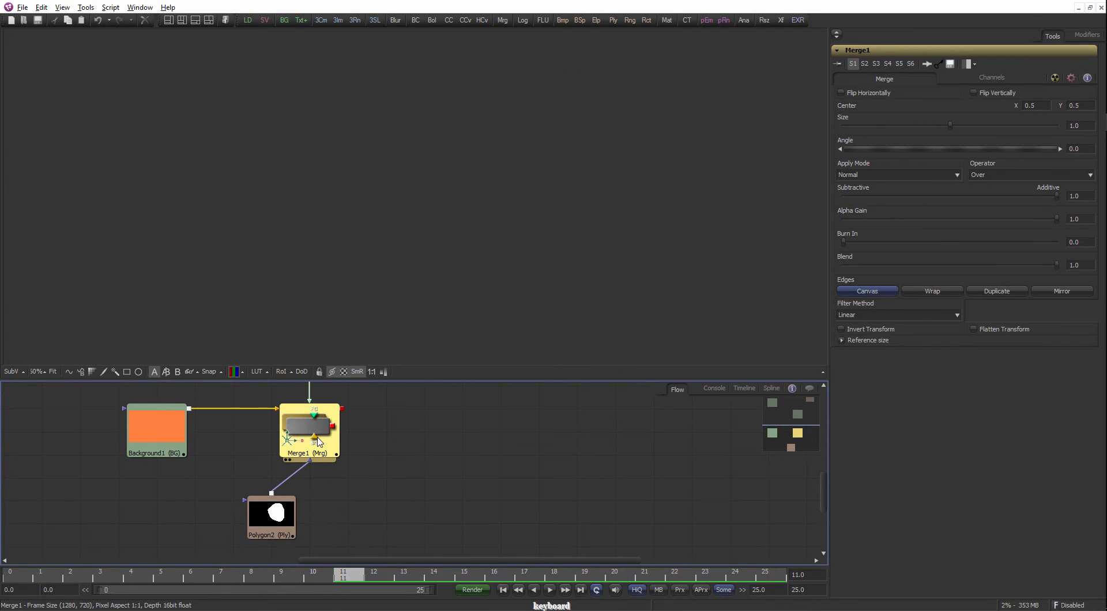
{"action": "key", "text": "1"}
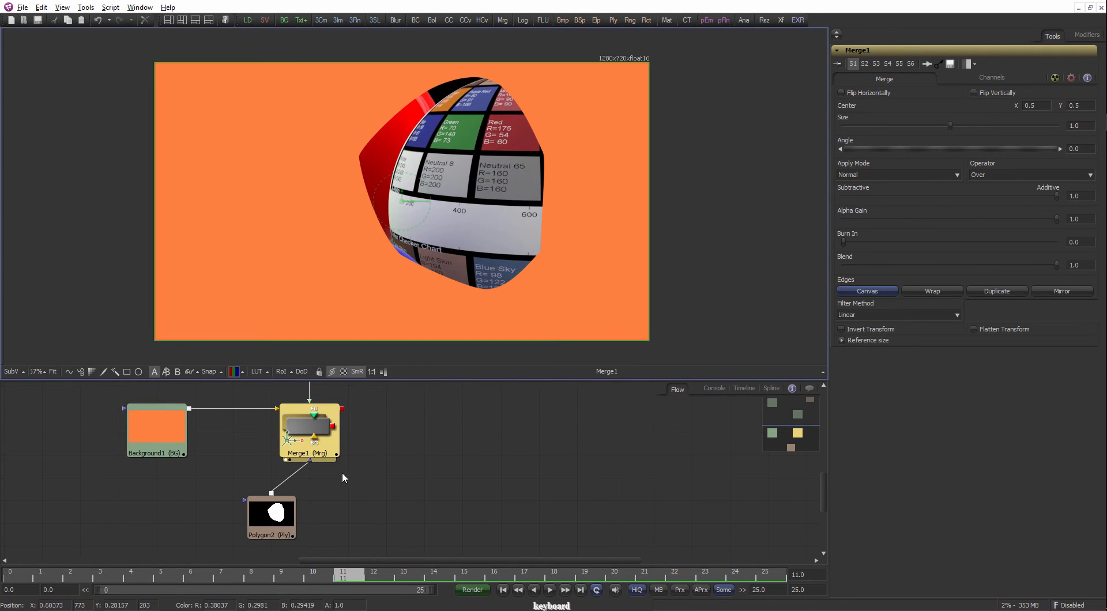
Align the Polygon2 node directly beneath Merge1 and clear the node selection.
{"action": "left_click", "coordinate": [284, 508]}
{"action": "left_click_drag", "start_coordinate": [271, 499], "coordinate": [309, 521]}
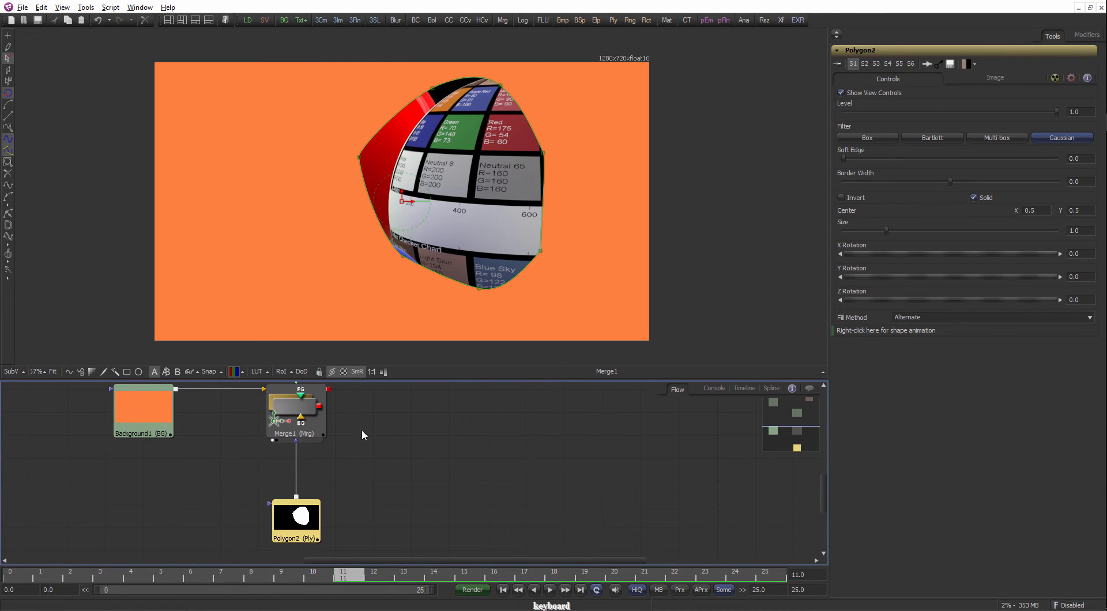
{"action": "scroll", "coordinate": [361, 429], "scroll_direction": "up", "scroll_amount": 3}
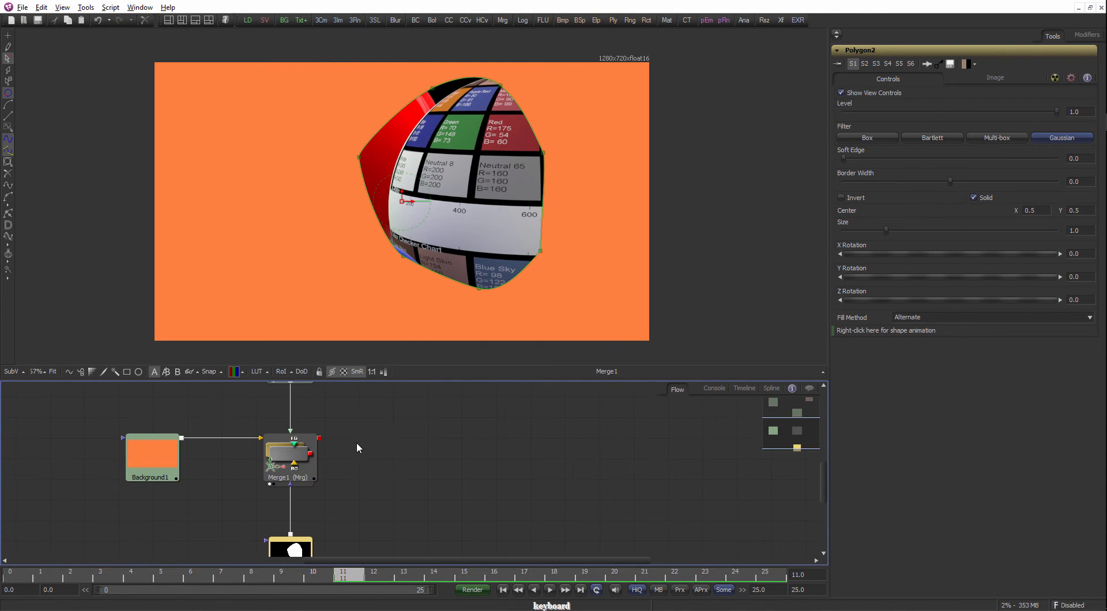
{"action": "left_click", "coordinate": [359, 455]}
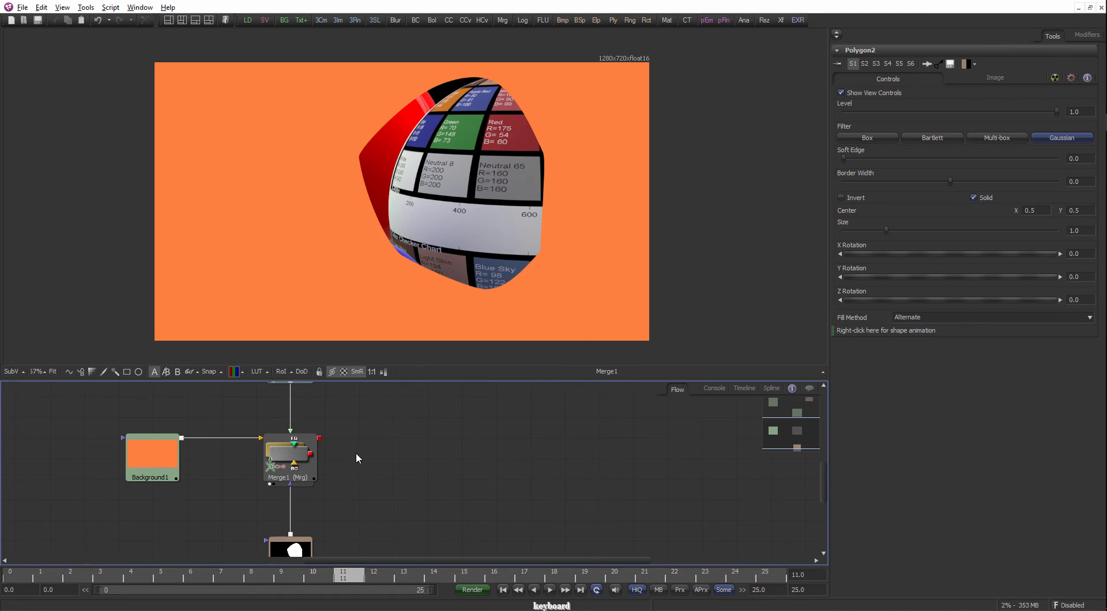
{"action": "scroll", "coordinate": [344, 461], "scroll_direction": "down", "scroll_amount": 2}
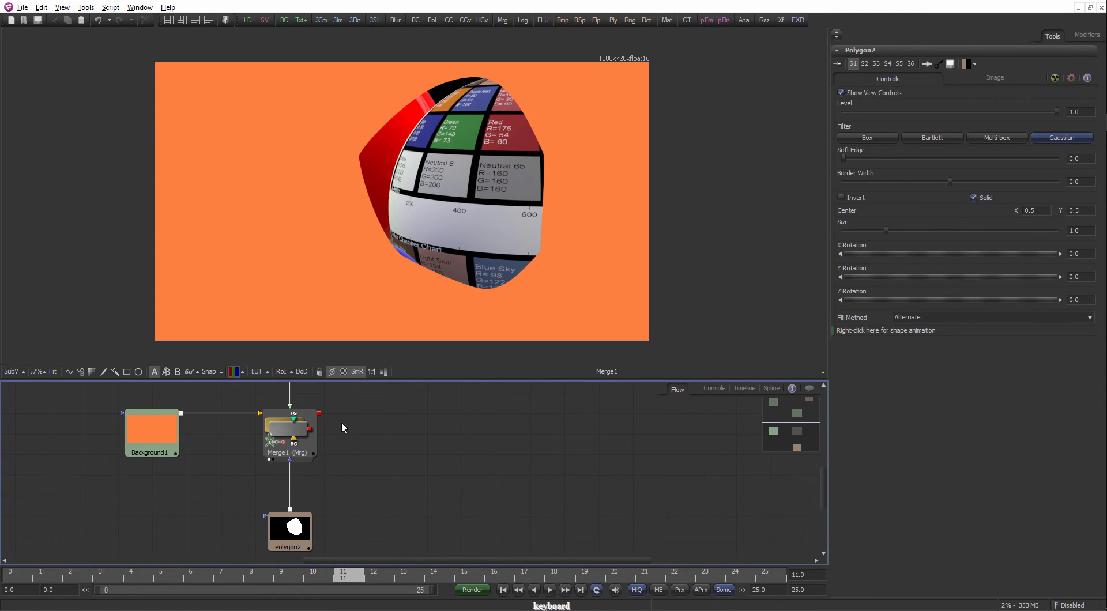
Add a Color Corrector node, connect Merge1's output to its input, and display it in the viewer.
{"action": "key", "text": "ctrl+space"}
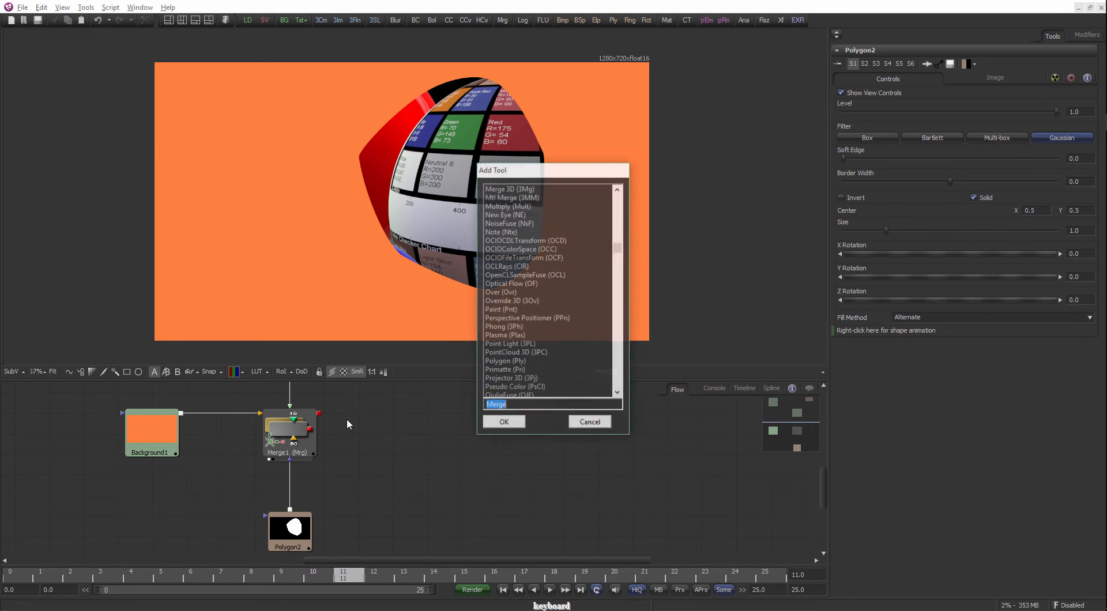
{"action": "type", "text": "cc"}
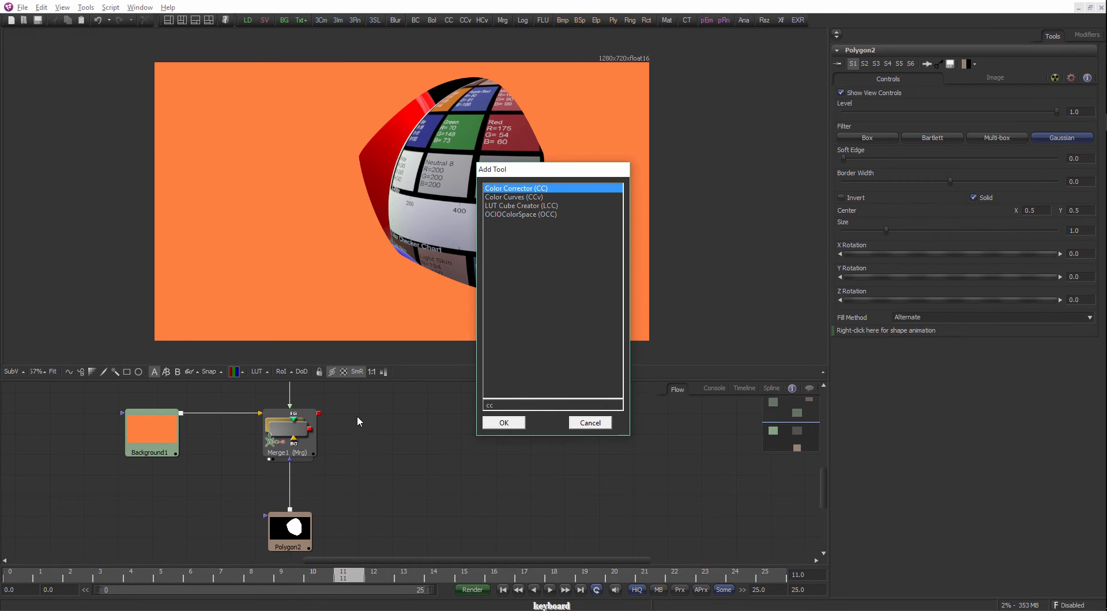
{"action": "key", "text": "Return"}
{"action": "left_click_drag", "start_coordinate": [319, 414], "coordinate": [420, 224]}
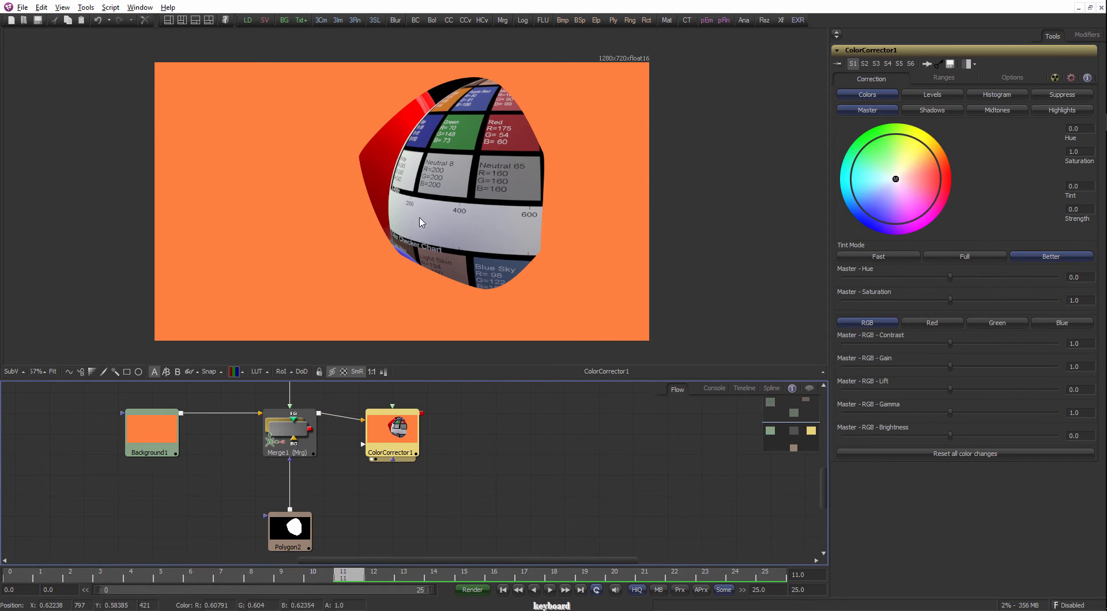
Use Polygon2 as ColorCorrector1's effect mask instead of Merge1's, and set ColorCorrector1's master saturation to 0.0.
{"action": "left_click_drag", "start_coordinate": [293, 512], "coordinate": [398, 455]}
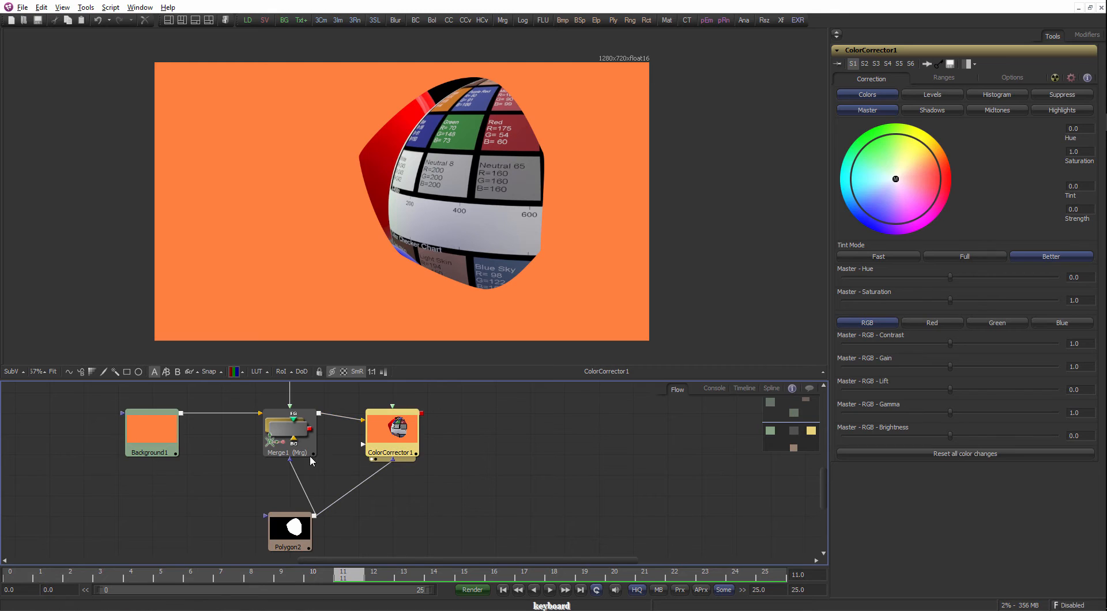
{"action": "left_click", "coordinate": [305, 435]}
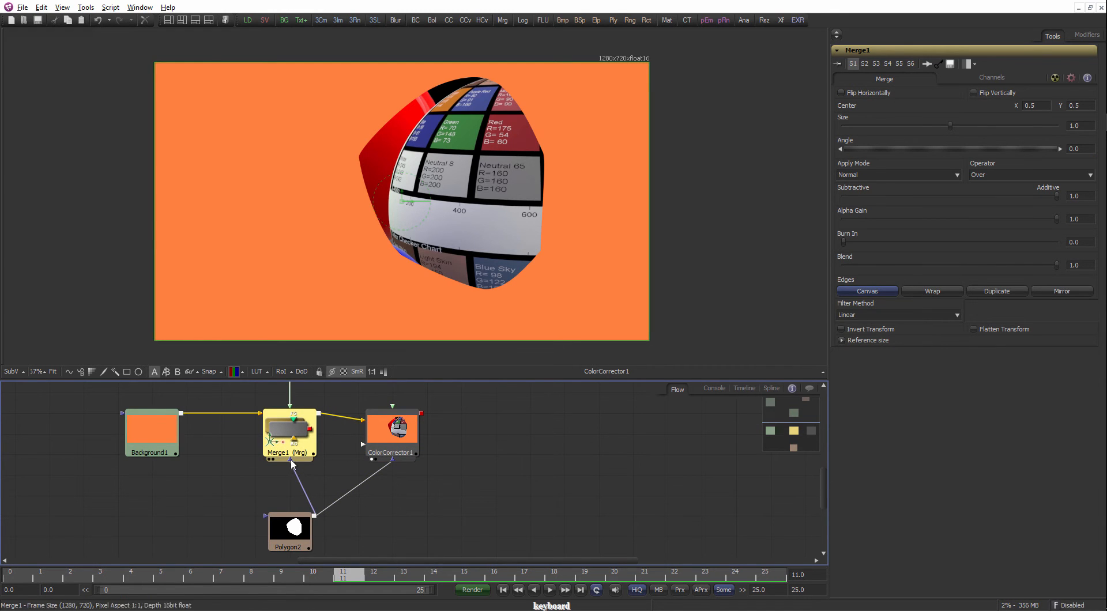
{"action": "left_click_drag", "start_coordinate": [293, 461], "coordinate": [257, 491]}
{"action": "left_click", "coordinate": [375, 444]}
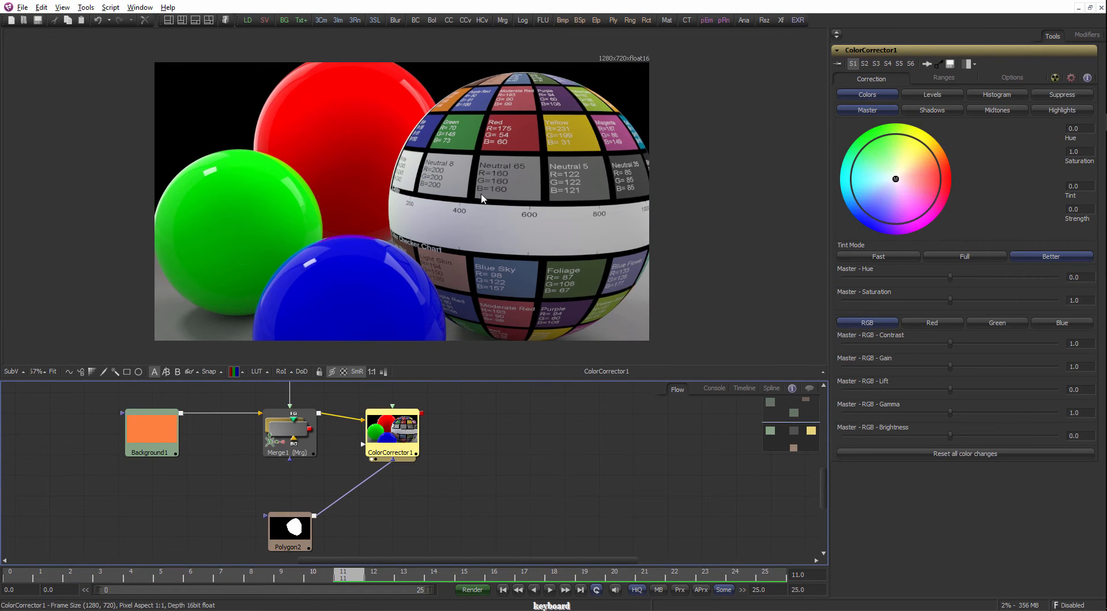
{"action": "left_click_drag", "start_coordinate": [949, 299], "coordinate": [811, 309]}
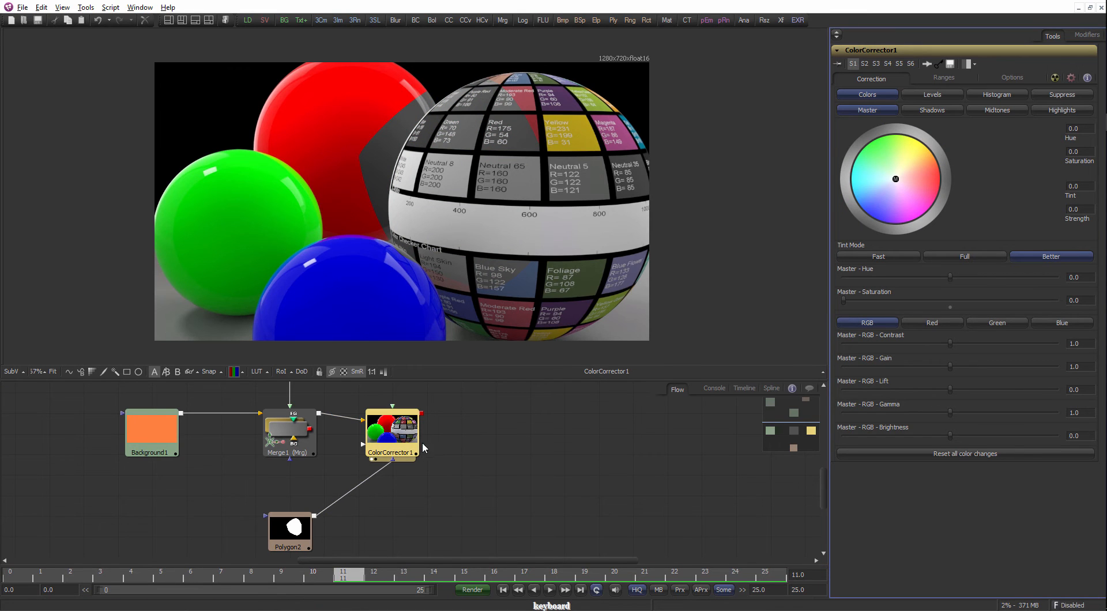
Move the Polygon2 mask shape across the red, green and blue spheres, with its center at about X 0.298, Y 0.428.
{"action": "left_click", "coordinate": [292, 527]}
{"action": "left_click", "coordinate": [386, 220]}
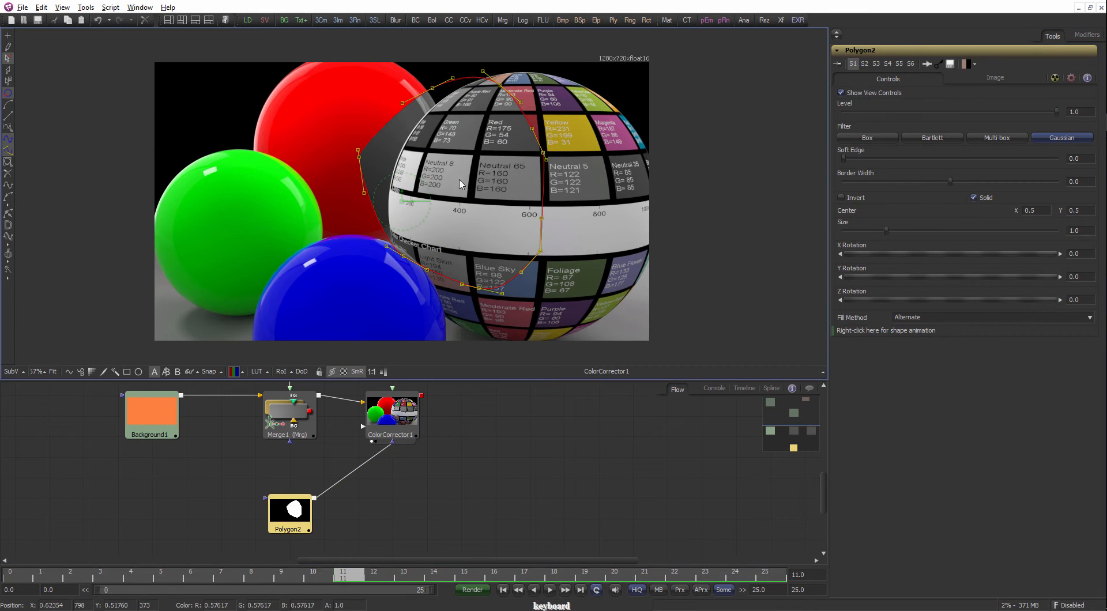
{"action": "left_click_drag", "start_coordinate": [406, 203], "coordinate": [303, 222]}
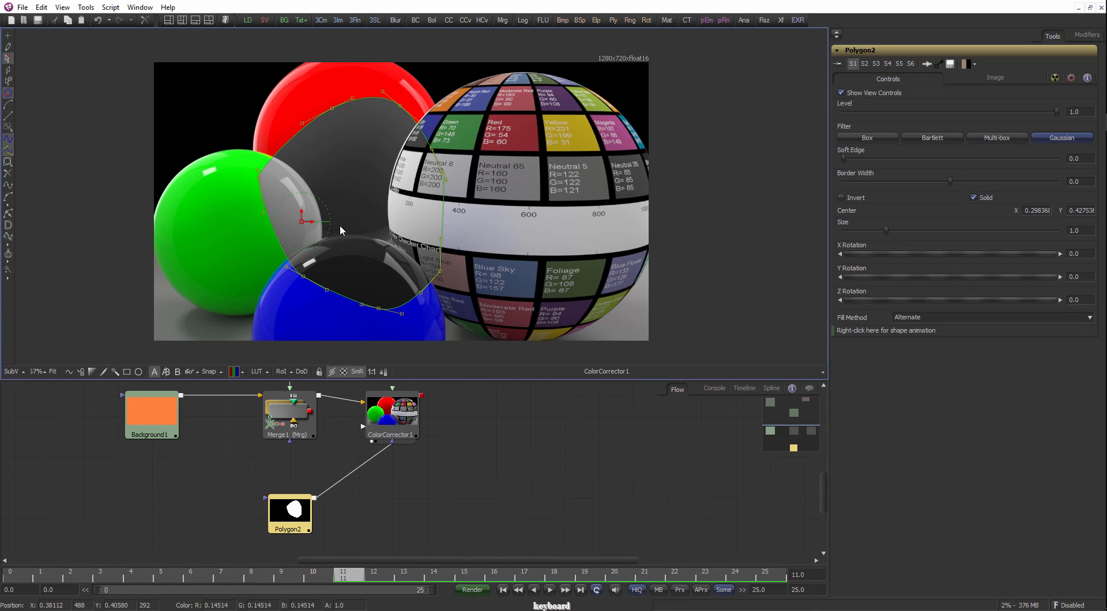
{"action": "scroll", "coordinate": [461, 167], "scroll_direction": "up", "scroll_amount": 1}
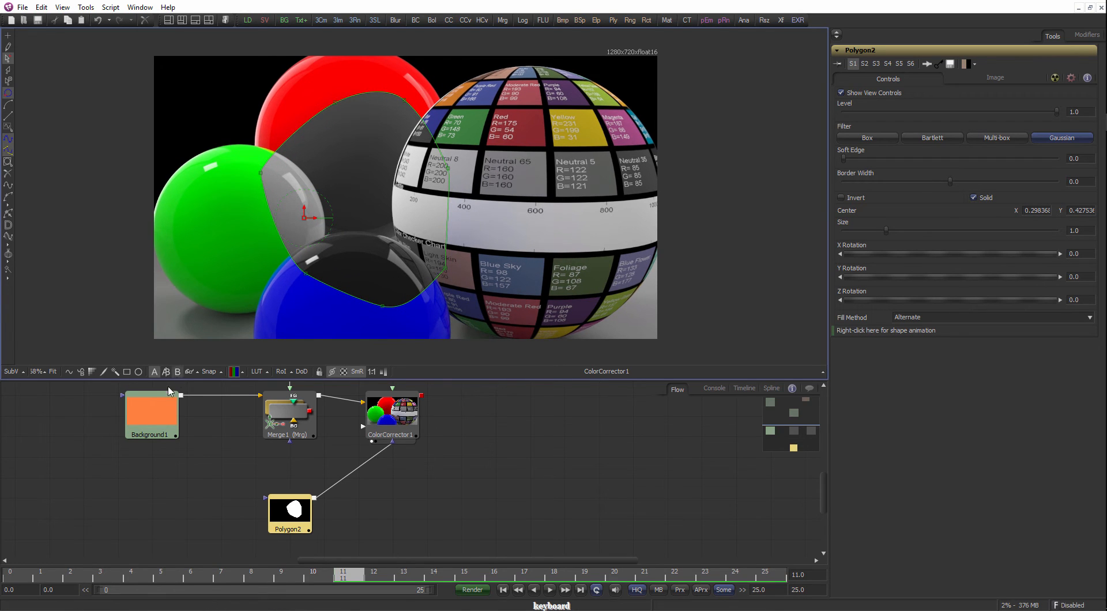
Add a B-Spline mask after Polygon2 and draw its closed six-point shape around the area between the spheres.
{"action": "left_click", "coordinate": [77, 376]}
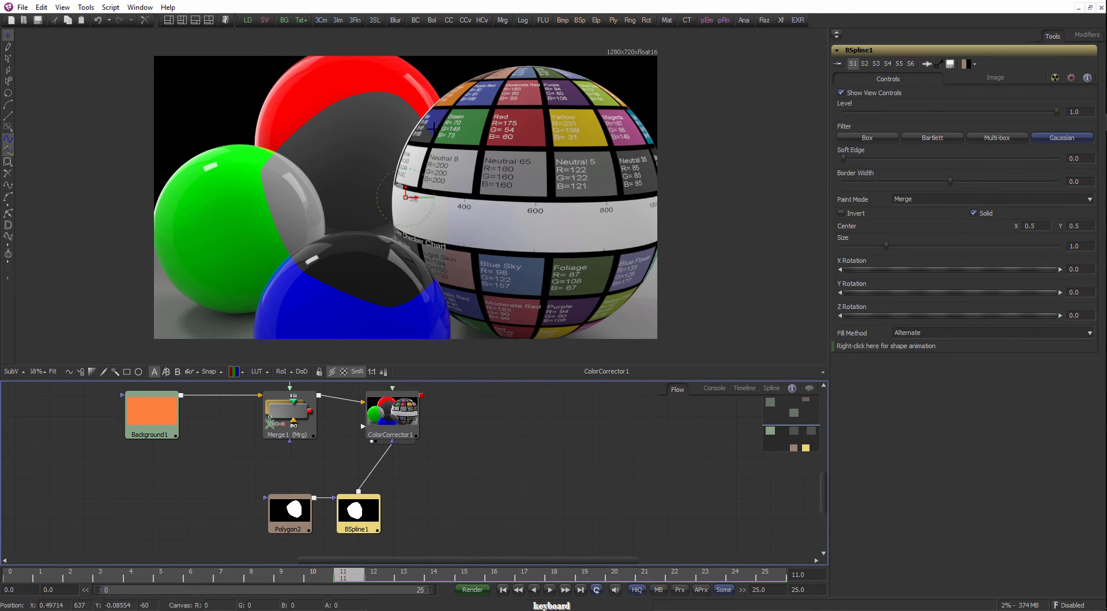
{"action": "left_click", "coordinate": [383, 97]}
{"action": "left_click", "coordinate": [251, 221]}
{"action": "left_click", "coordinate": [263, 317]}
{"action": "left_click", "coordinate": [496, 327]}
{"action": "left_click", "coordinate": [528, 150]}
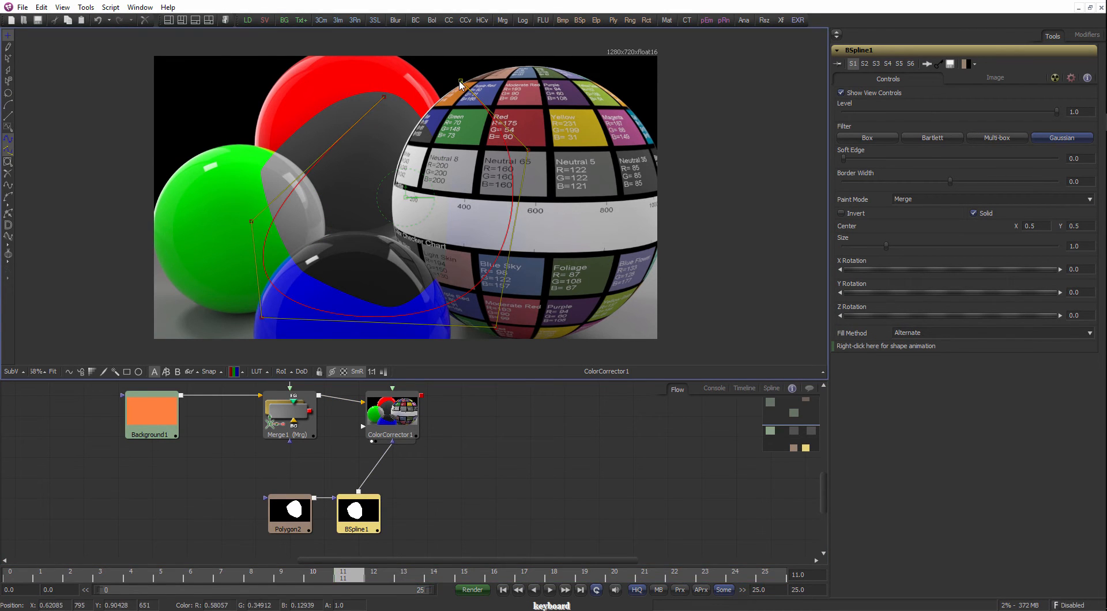
{"action": "left_click", "coordinate": [460, 81]}
{"action": "left_click", "coordinate": [384, 97]}
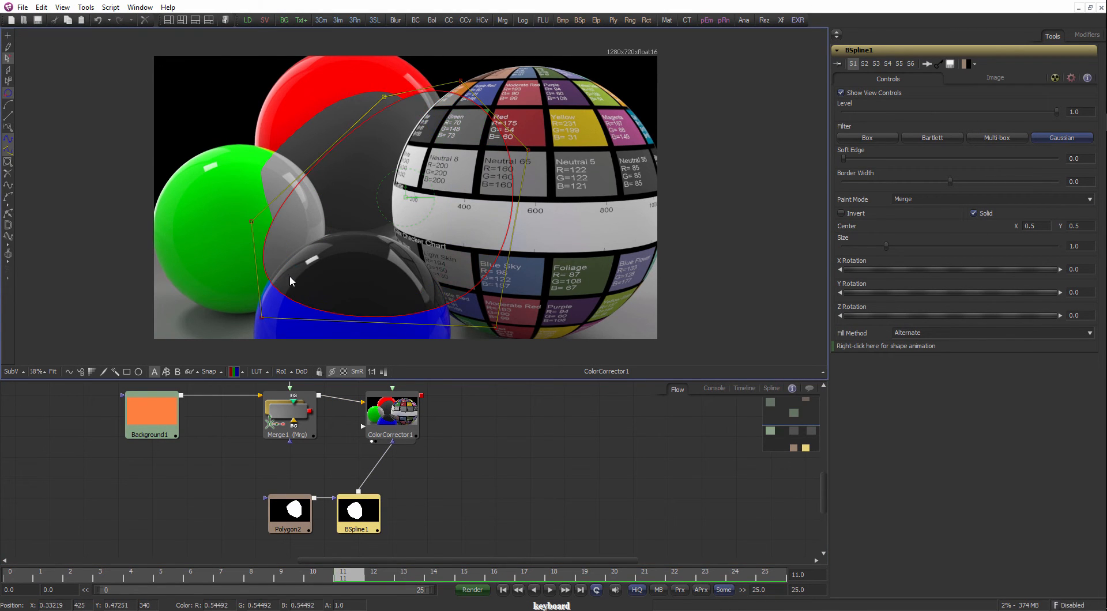
Compare the Polygon2 and BSpline1 mask outputs in the viewer, spacing the two nodes further apart.
{"action": "left_click", "coordinate": [295, 519]}
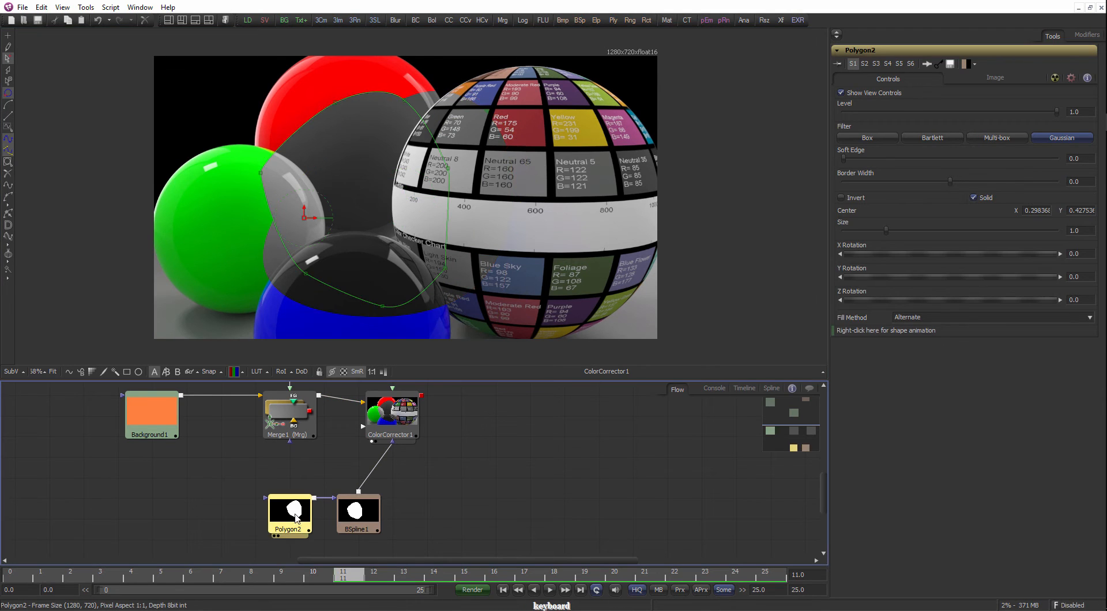
{"action": "key", "text": "1"}
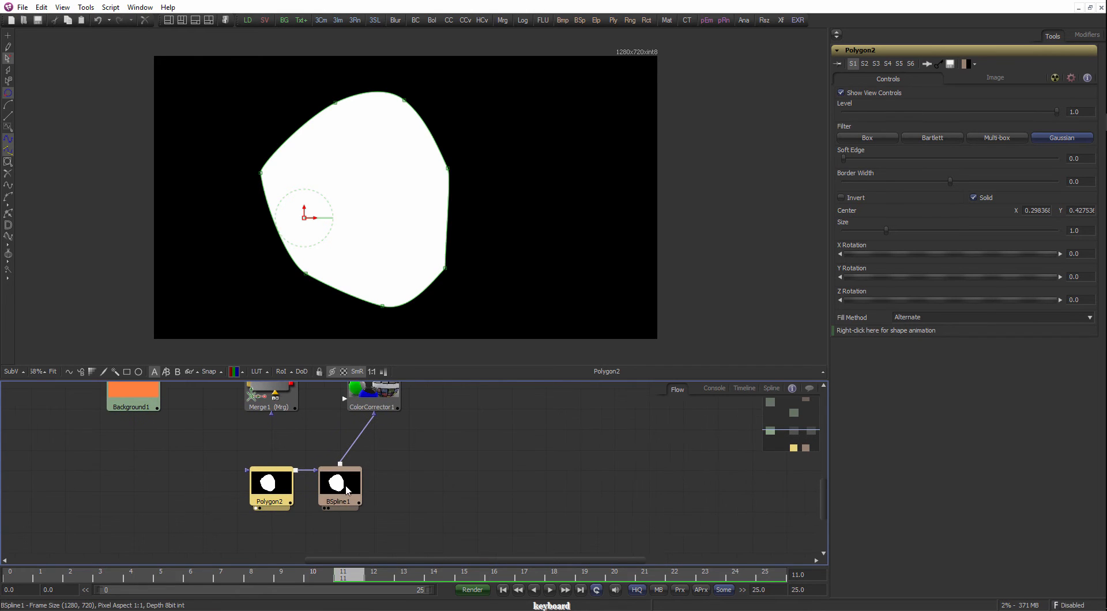
{"action": "left_click", "coordinate": [342, 493]}
{"action": "key", "text": "1"}
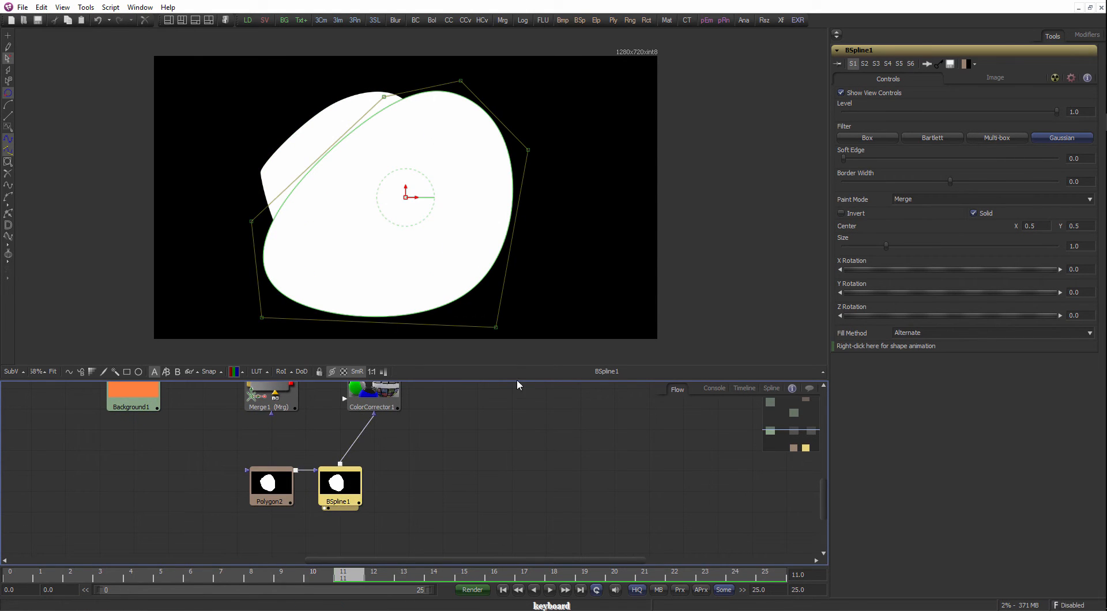
{"action": "left_click", "coordinate": [284, 487]}
{"action": "key", "text": "1"}
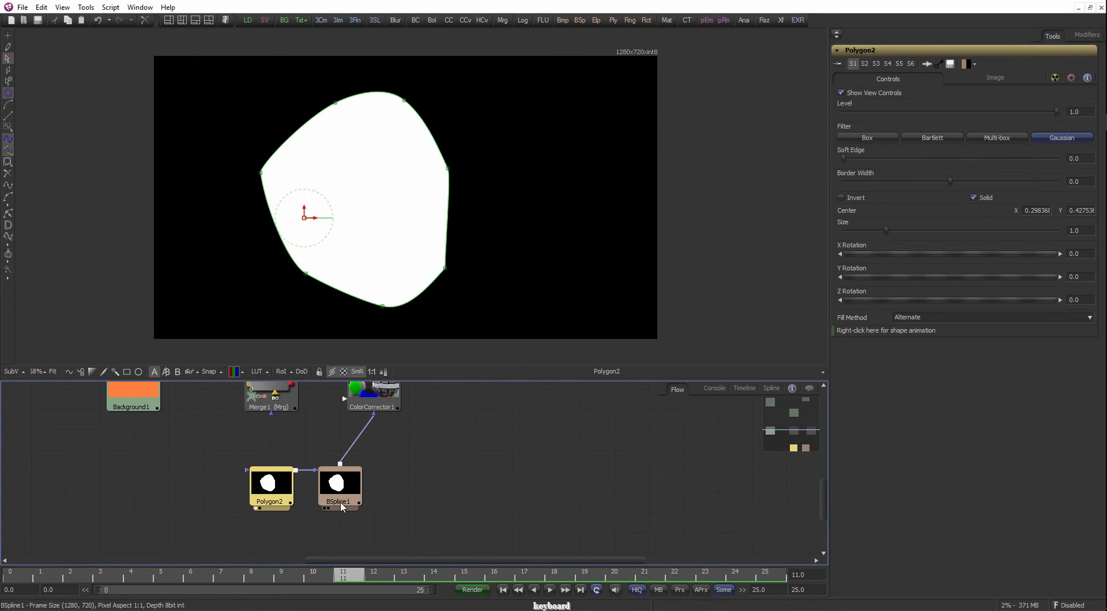
{"action": "left_click_drag", "start_coordinate": [284, 495], "coordinate": [250, 495]}
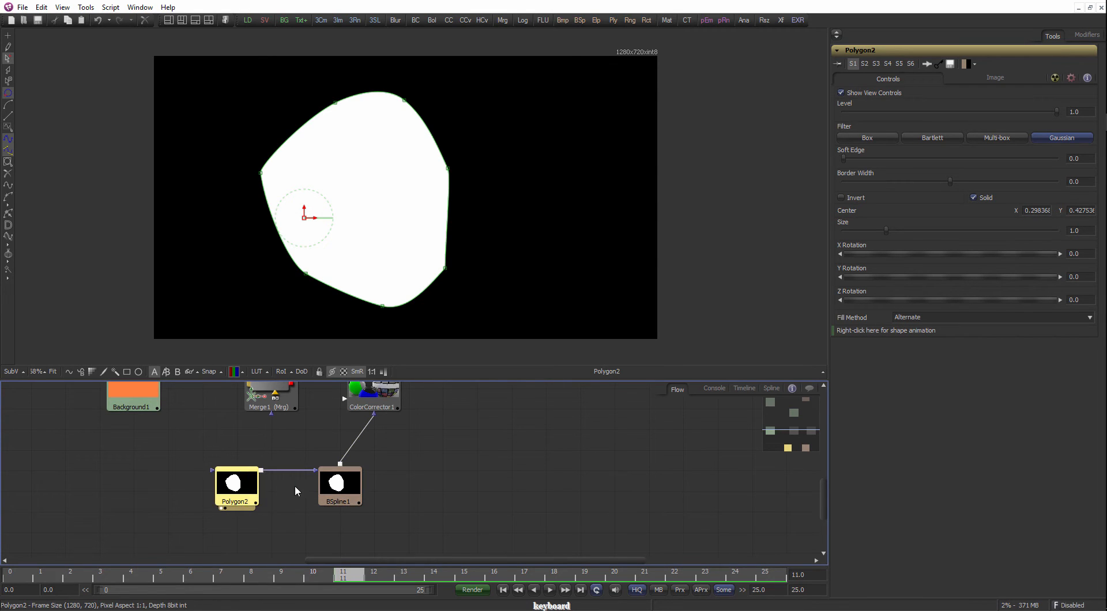
{"action": "left_click", "coordinate": [338, 497]}
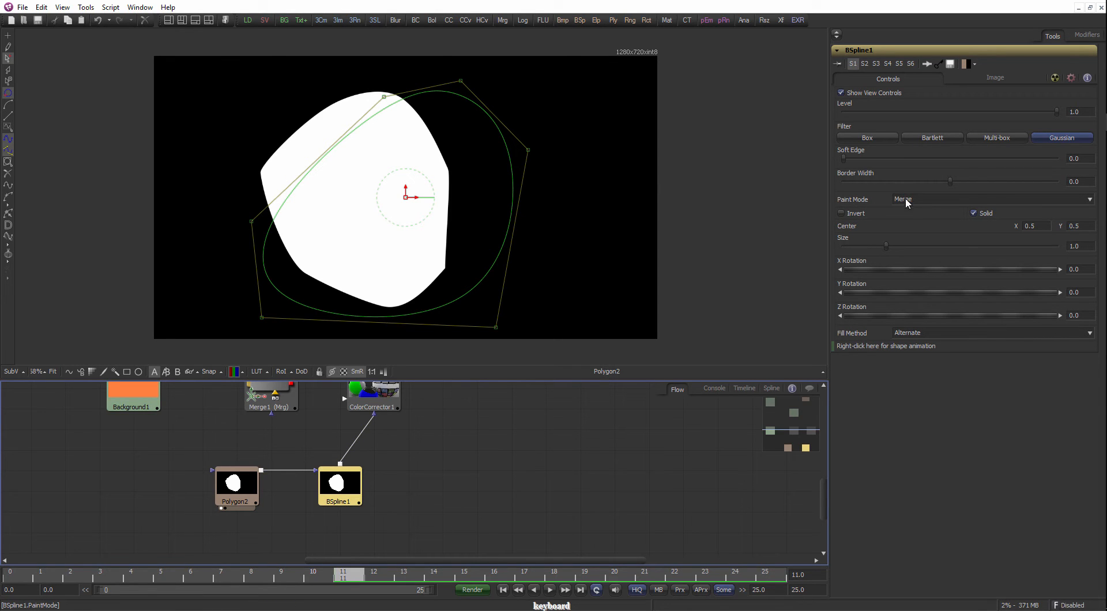
{"action": "key", "text": "1"}
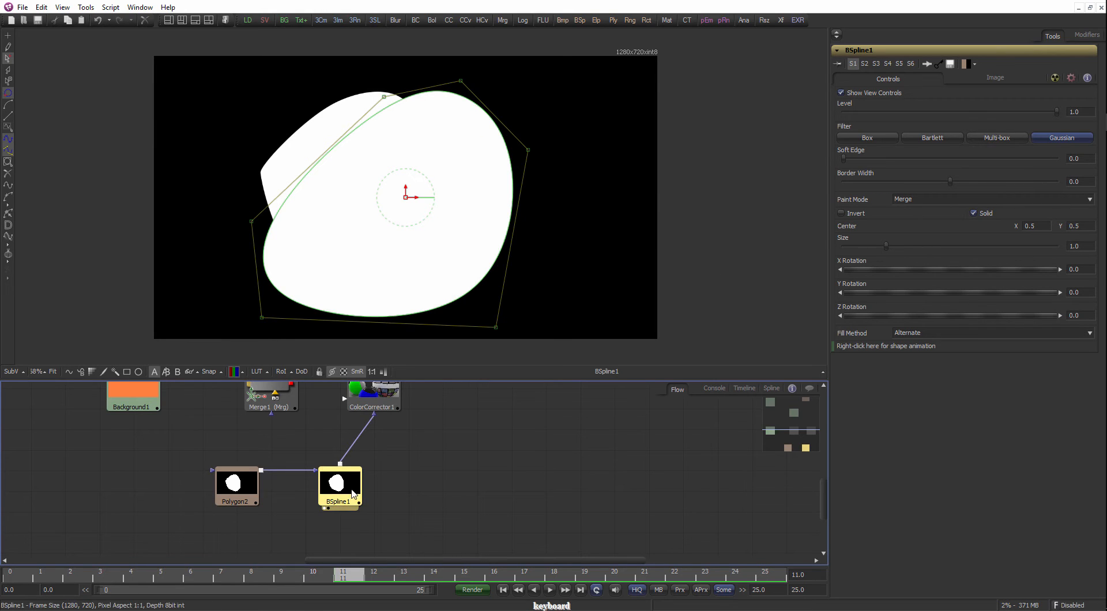
Try the Minimum paint mode on BSpline1 and restore it to Merge.
{"action": "left_click", "coordinate": [905, 199]}
{"action": "left_click", "coordinate": [908, 206]}
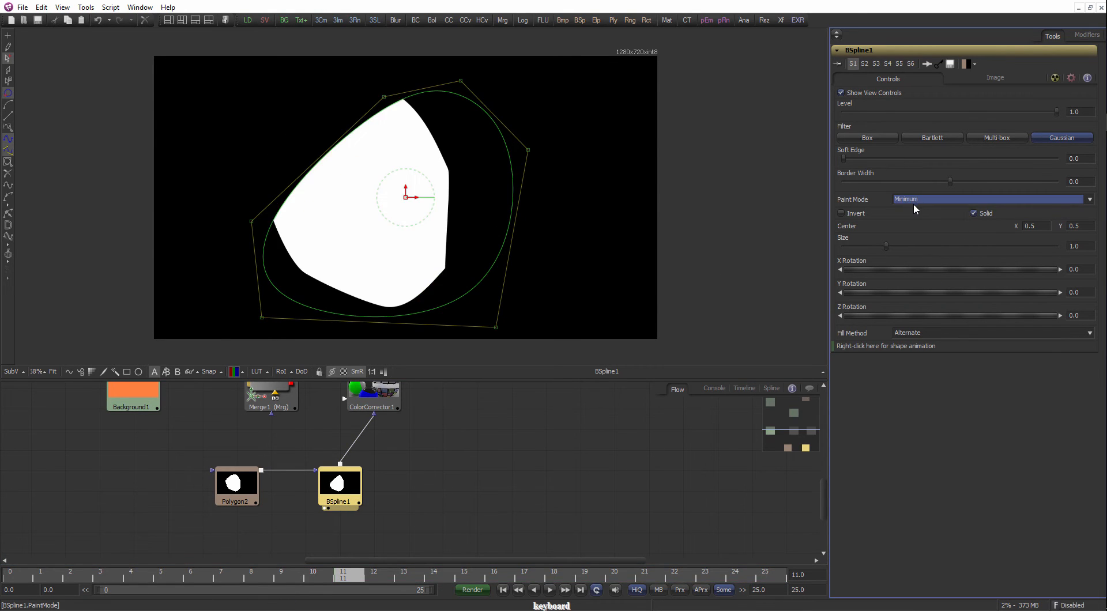
{"action": "left_click", "coordinate": [480, 457]}
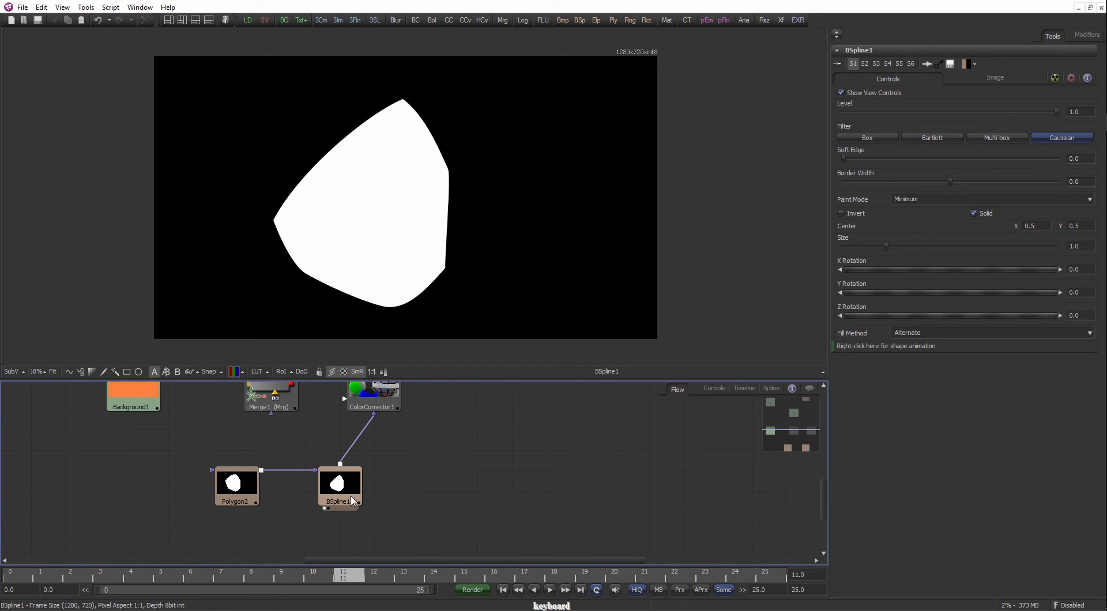
{"action": "left_click", "coordinate": [347, 495]}
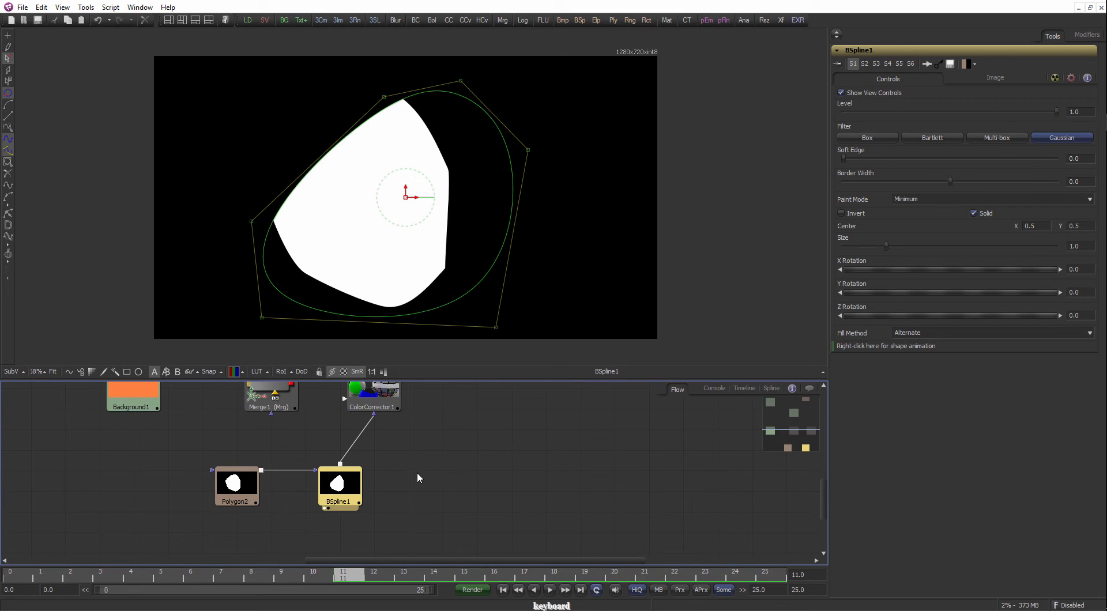
{"action": "left_click", "coordinate": [916, 198]}
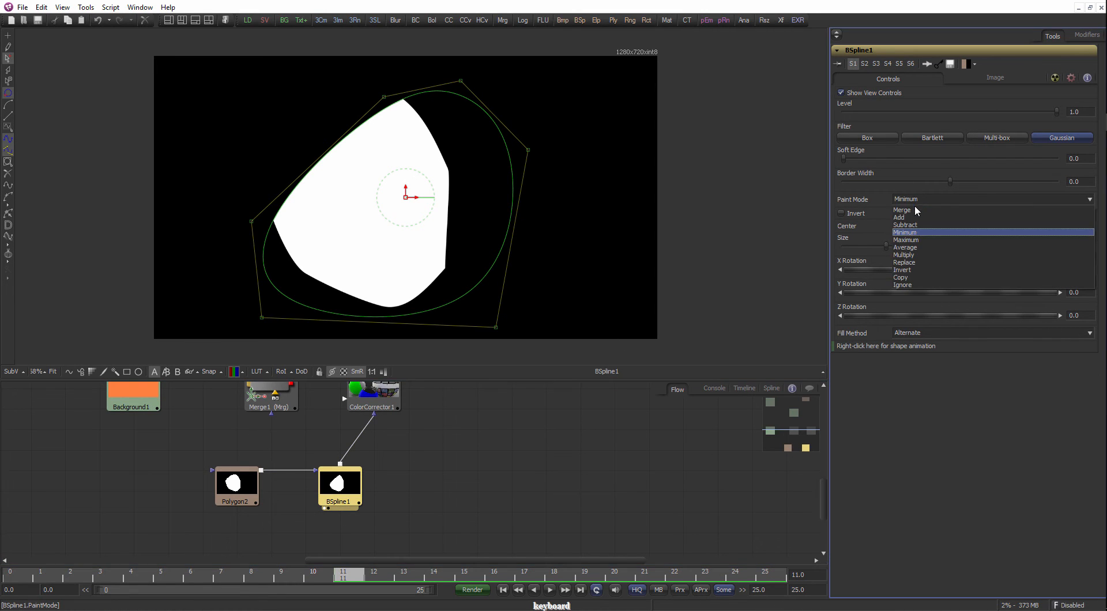
{"action": "left_click", "coordinate": [916, 209]}
{"action": "left_click", "coordinate": [497, 447]}
Add a Merge node below the masks with Polygon2 as background and BSpline1 as foreground, and display it in the viewer.
{"action": "scroll", "coordinate": [349, 446], "scroll_direction": "down", "scroll_amount": 1}
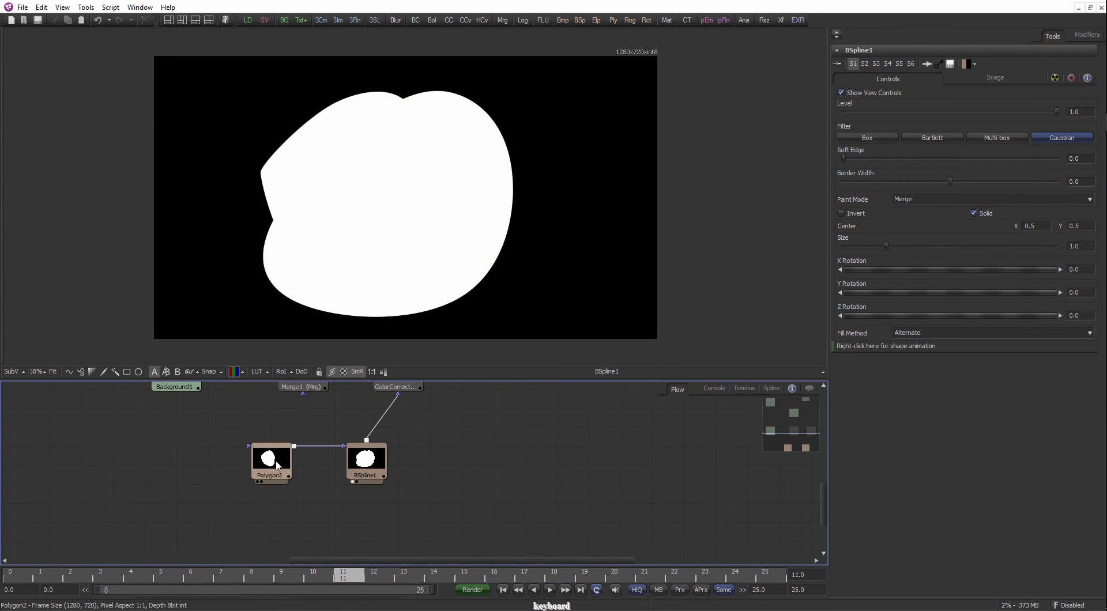
{"action": "left_click_drag", "start_coordinate": [273, 462], "coordinate": [243, 461]}
{"action": "left_click", "coordinate": [294, 501]}
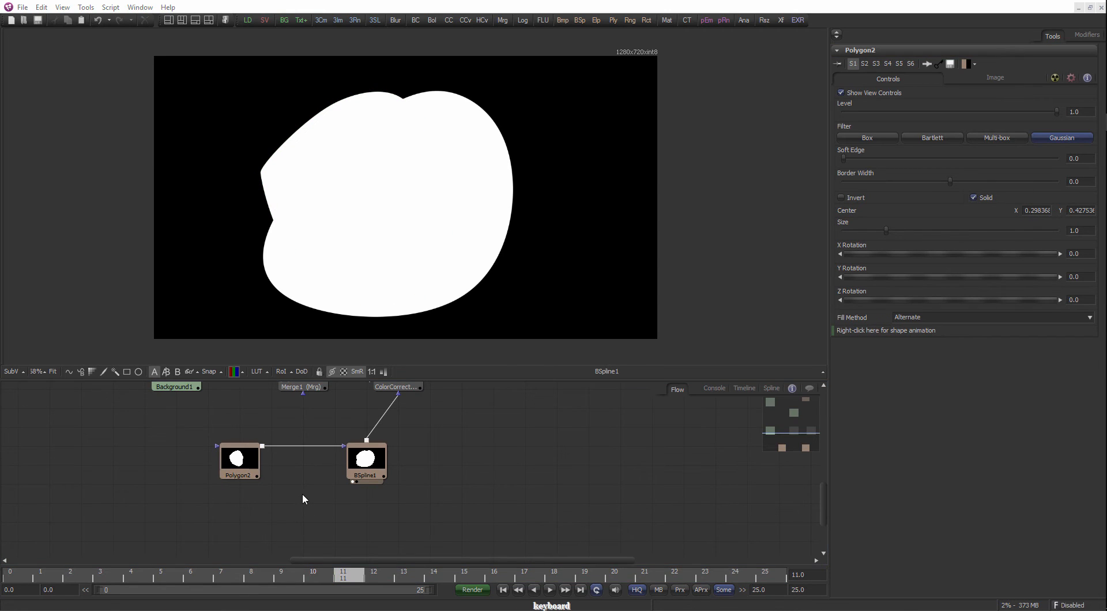
{"action": "key", "text": "ctrl+space"}
{"action": "type", "text": "mer"}
{"action": "key", "text": "Return"}
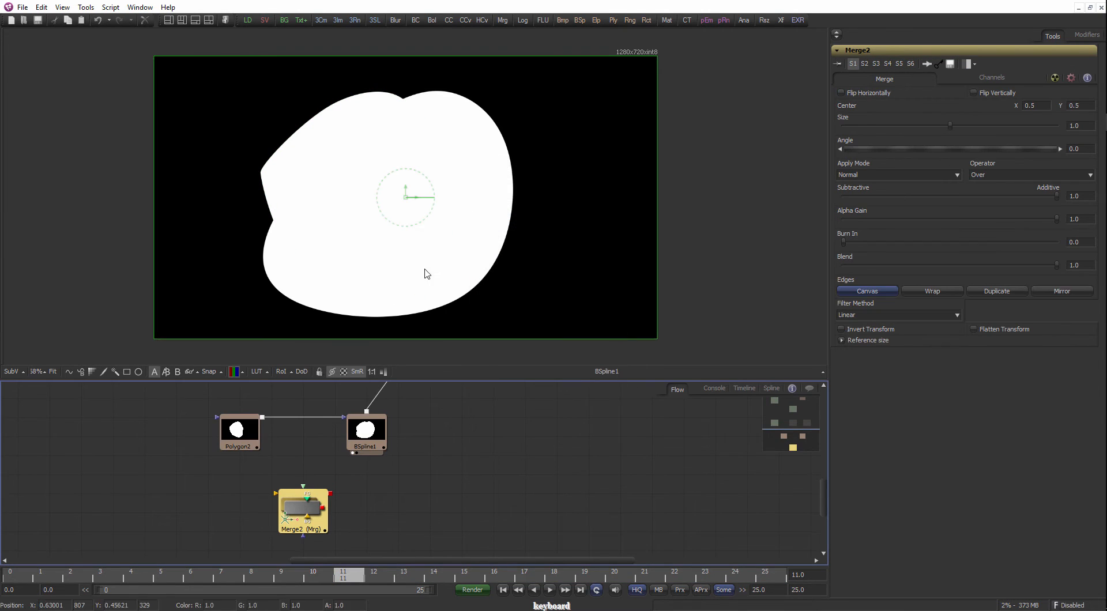
{"action": "left_click_drag", "start_coordinate": [263, 418], "coordinate": [276, 493]}
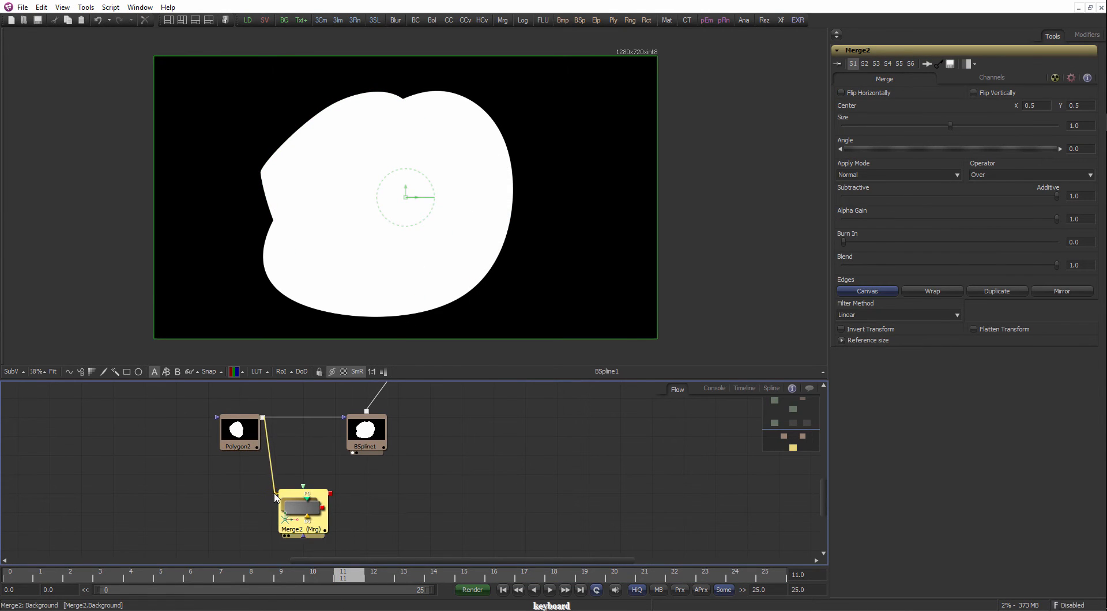
{"action": "left_click_drag", "start_coordinate": [365, 419], "coordinate": [314, 500]}
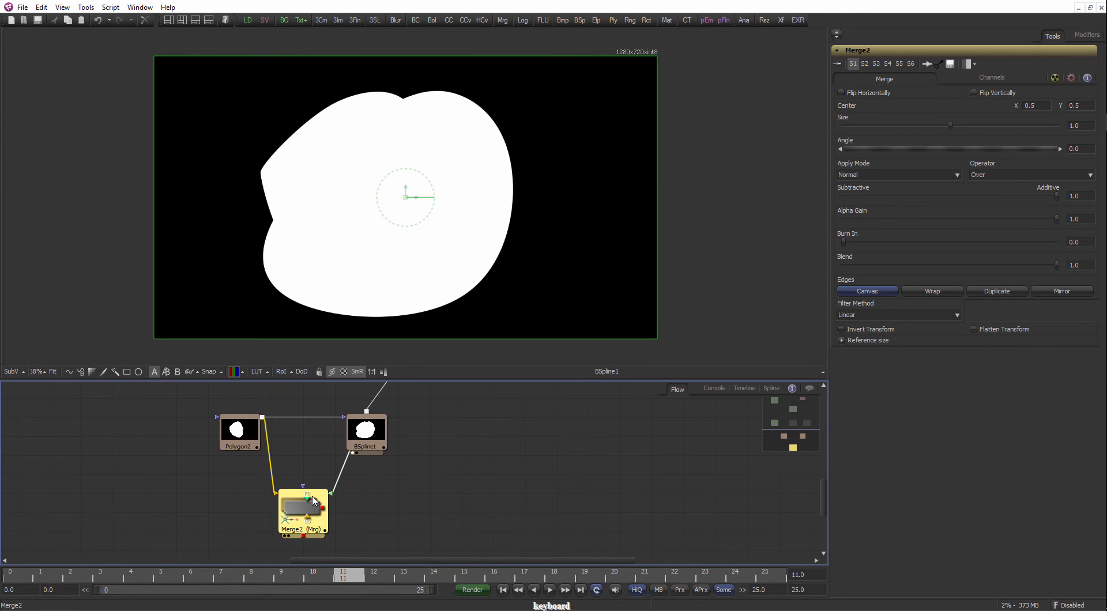
{"action": "key", "text": "1"}
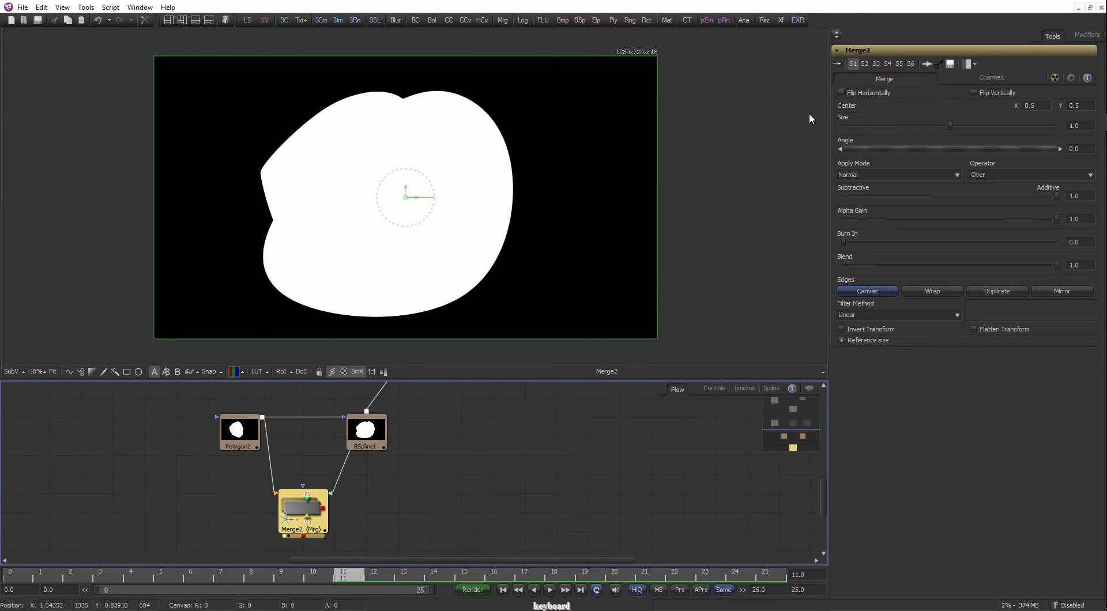
Examine Merge2's apply mode and common controls, and remove the node from the viewer.
{"action": "left_click", "coordinate": [861, 175]}
{"action": "left_click", "coordinate": [866, 175]}
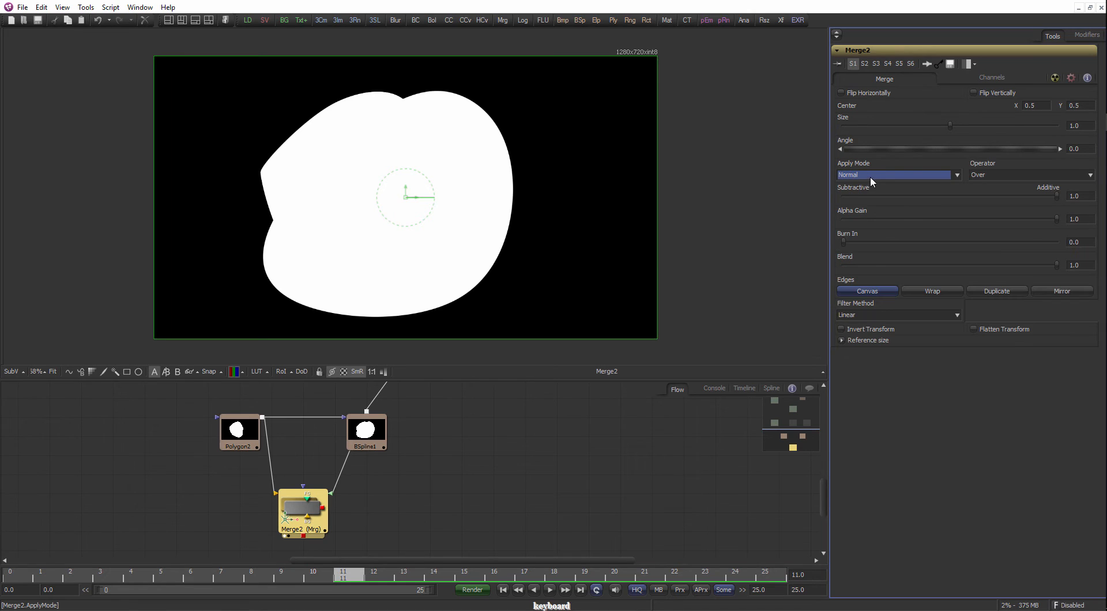
{"action": "left_click", "coordinate": [1054, 78]}
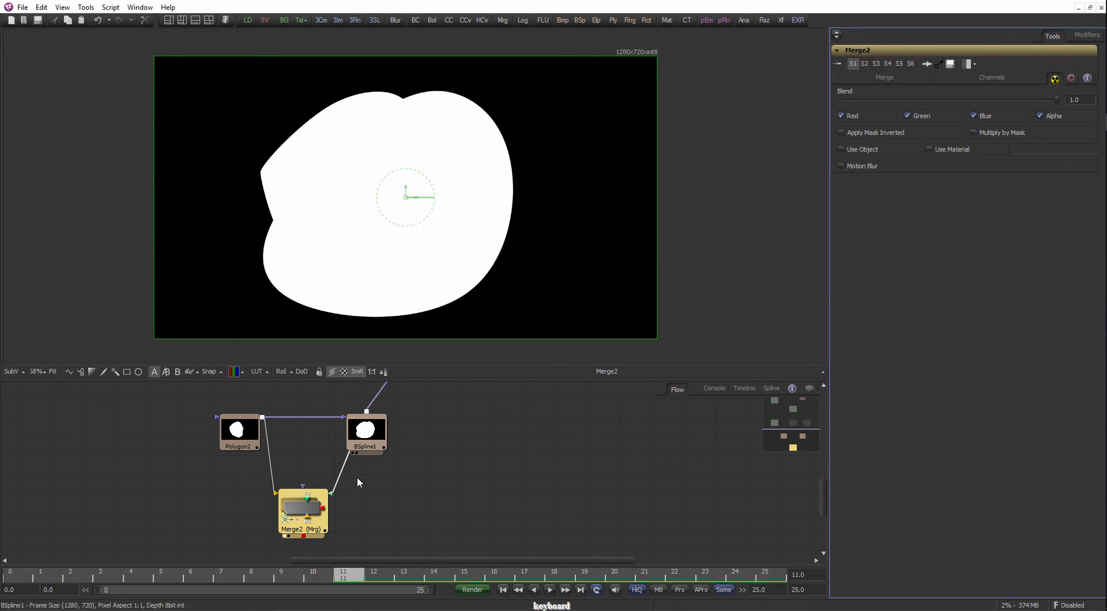
{"action": "left_click", "coordinate": [285, 536]}
Display Polygon2 in the viewer and show its alpha channel.
{"action": "left_click", "coordinate": [242, 434]}
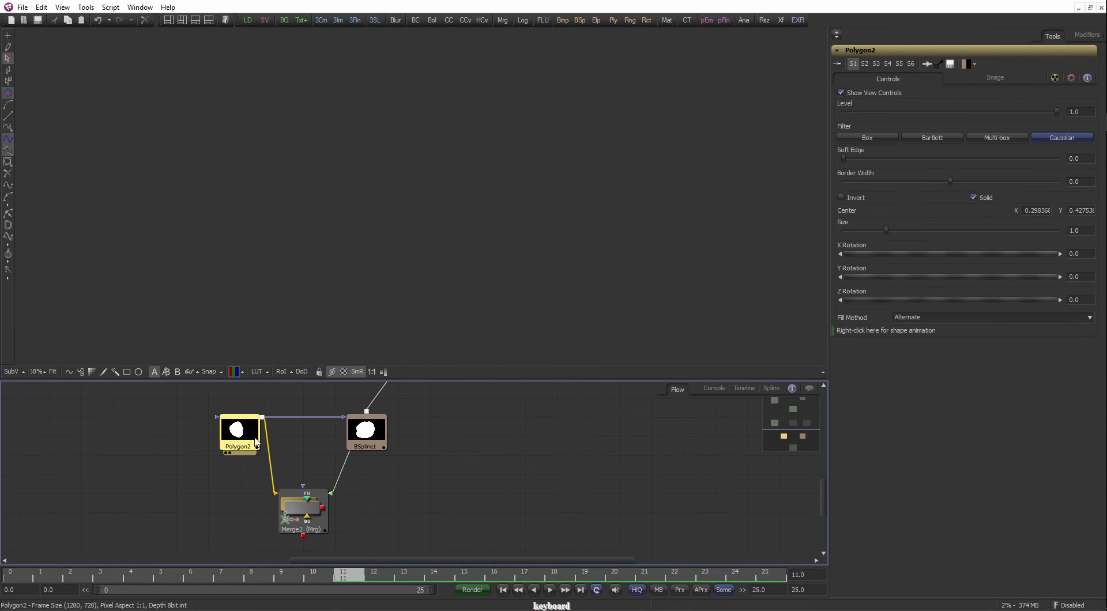
{"action": "key", "text": "1"}
{"action": "key", "text": "a"}
{"action": "key", "text": "a"}
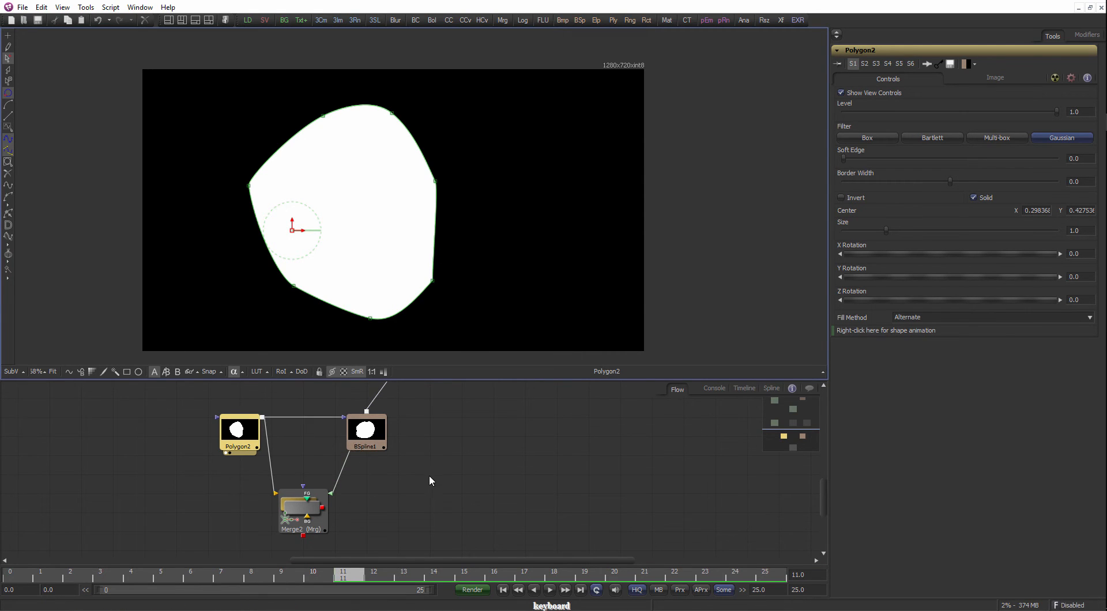
Delete the Merge2 node, move Polygon2 closer to BSpline1, and clear the node selection.
{"action": "scroll", "coordinate": [426, 494], "scroll_direction": "down", "scroll_amount": 2}
{"action": "left_click", "coordinate": [319, 510]}
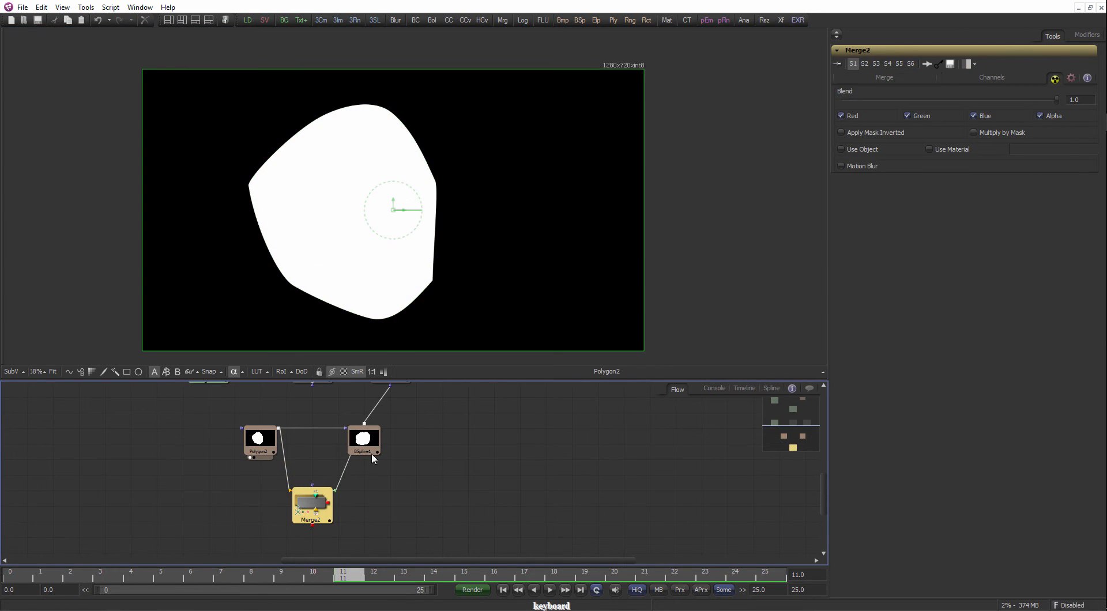
{"action": "key", "text": "Delete"}
{"action": "left_click_drag", "start_coordinate": [281, 444], "coordinate": [301, 450]}
{"action": "left_click", "coordinate": [396, 439]}
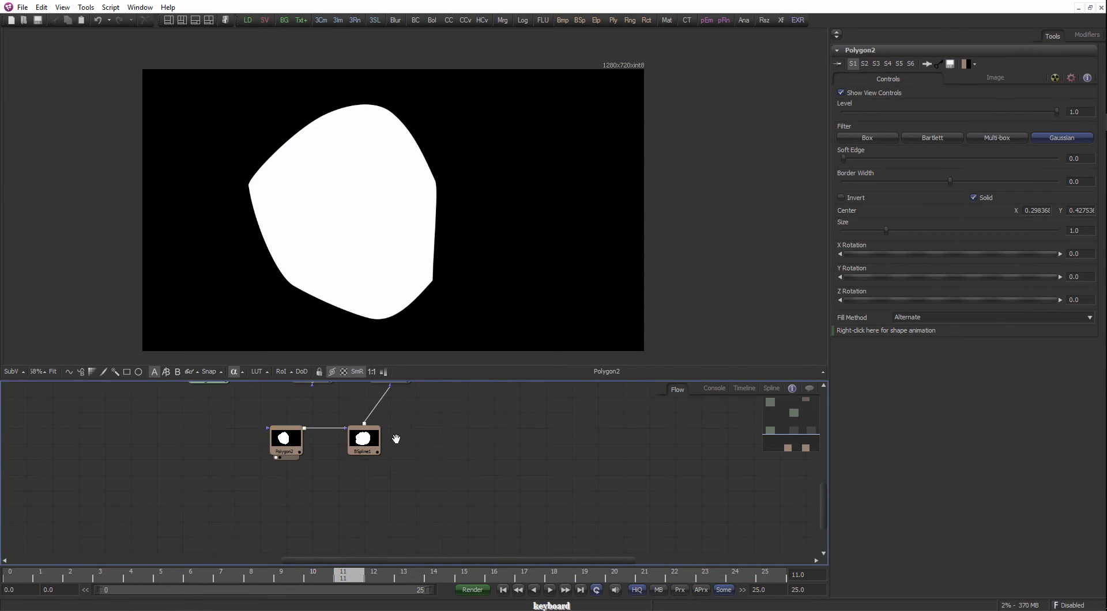
Switch the viewer showing Polygon2 to the full color channels.
{"action": "scroll", "coordinate": [404, 455], "scroll_direction": "up", "scroll_amount": 1}
{"action": "left_click_drag", "start_coordinate": [416, 471], "coordinate": [414, 517]}
{"action": "left_click_drag", "start_coordinate": [407, 411], "coordinate": [406, 434]}
{"action": "left_click_drag", "start_coordinate": [412, 473], "coordinate": [420, 433]}
{"action": "scroll", "coordinate": [365, 415], "scroll_direction": "up", "scroll_amount": 1}
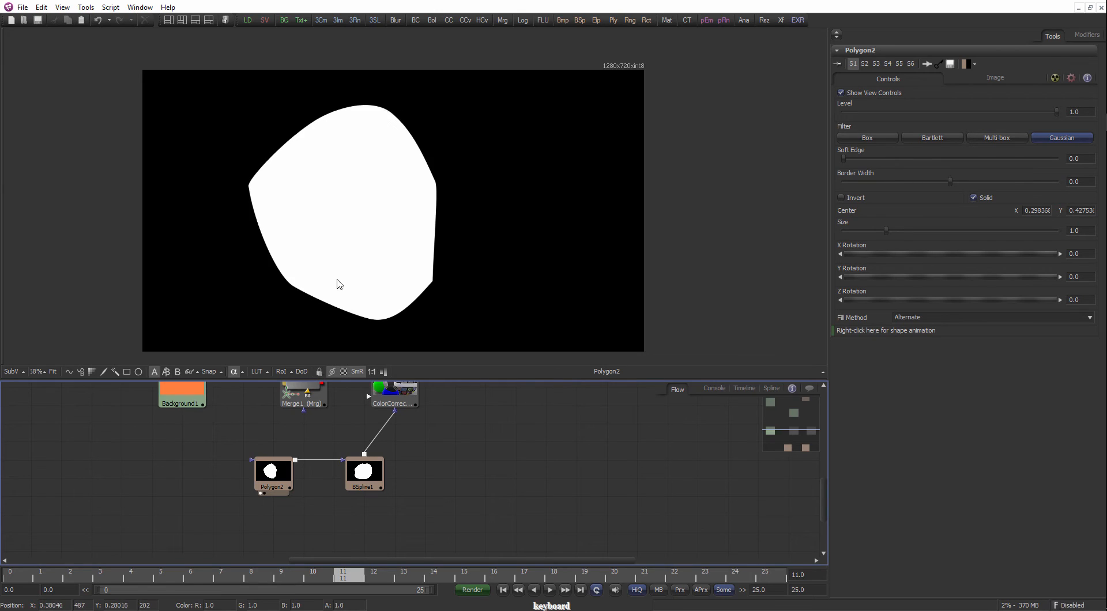
{"action": "scroll", "coordinate": [339, 276], "scroll_direction": "up", "scroll_amount": 1}
{"action": "key", "text": "c"}
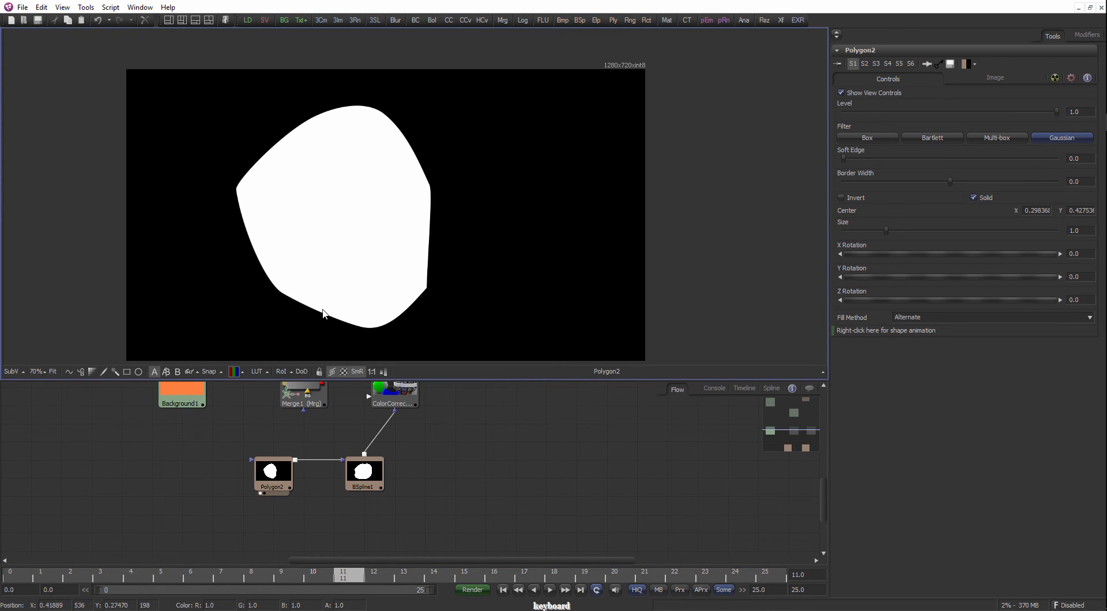
Show the alpha channel of Polygon2 in the viewer and select the Polygon2 node.
{"action": "left_click_drag", "start_coordinate": [333, 322], "coordinate": [385, 270]}
{"action": "key", "text": "a"}
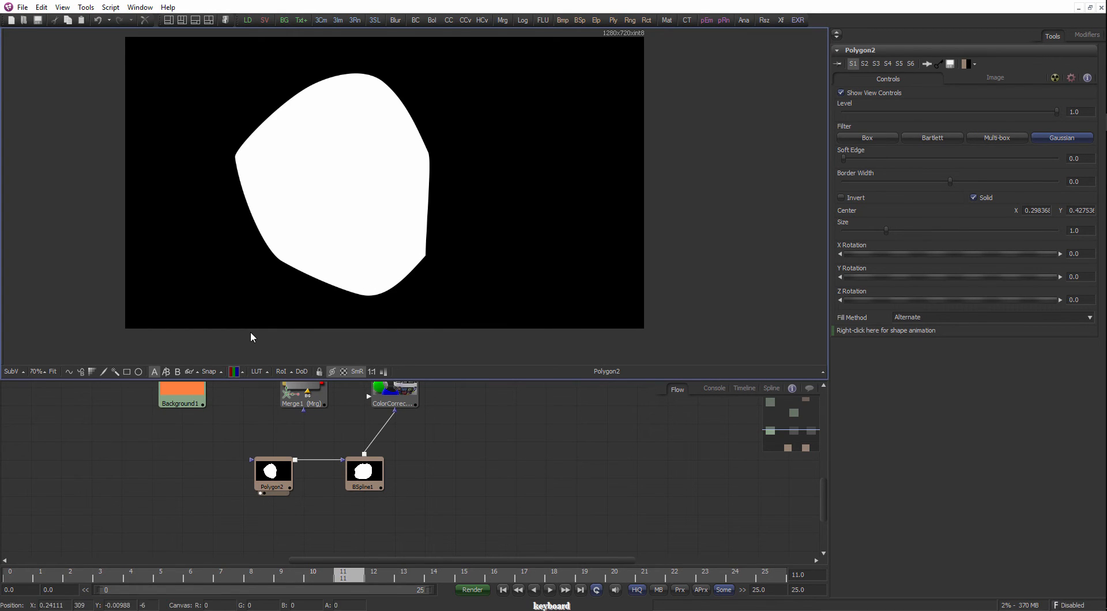
{"action": "left_click", "coordinate": [235, 372]}
{"action": "middle_click", "coordinate": [266, 472]}
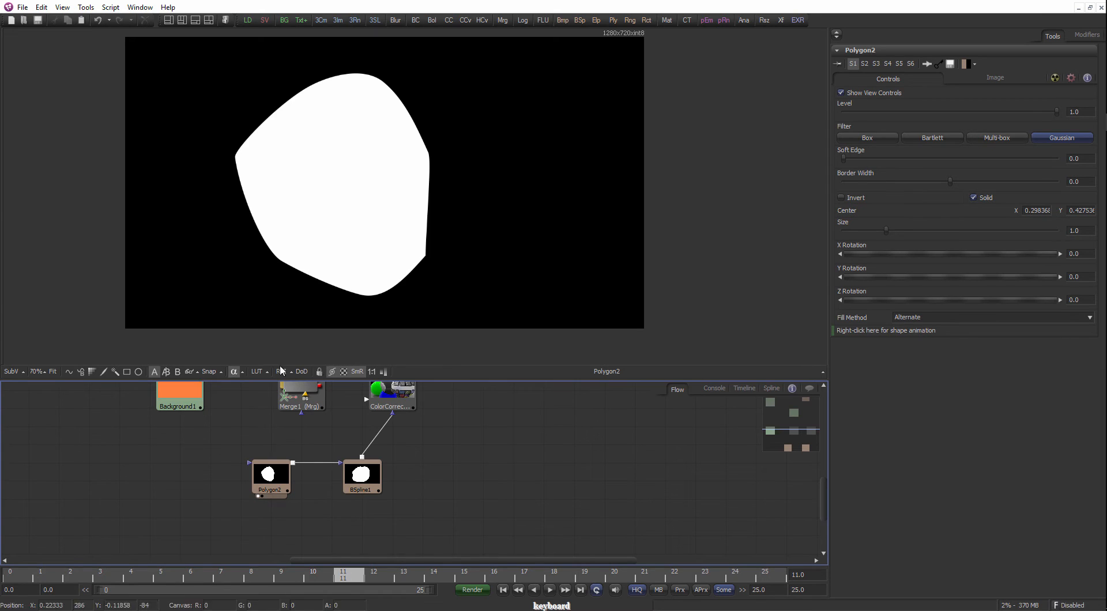
{"action": "left_click", "coordinate": [271, 476]}
{"action": "left_click_drag", "start_coordinate": [267, 475], "coordinate": [428, 346]}
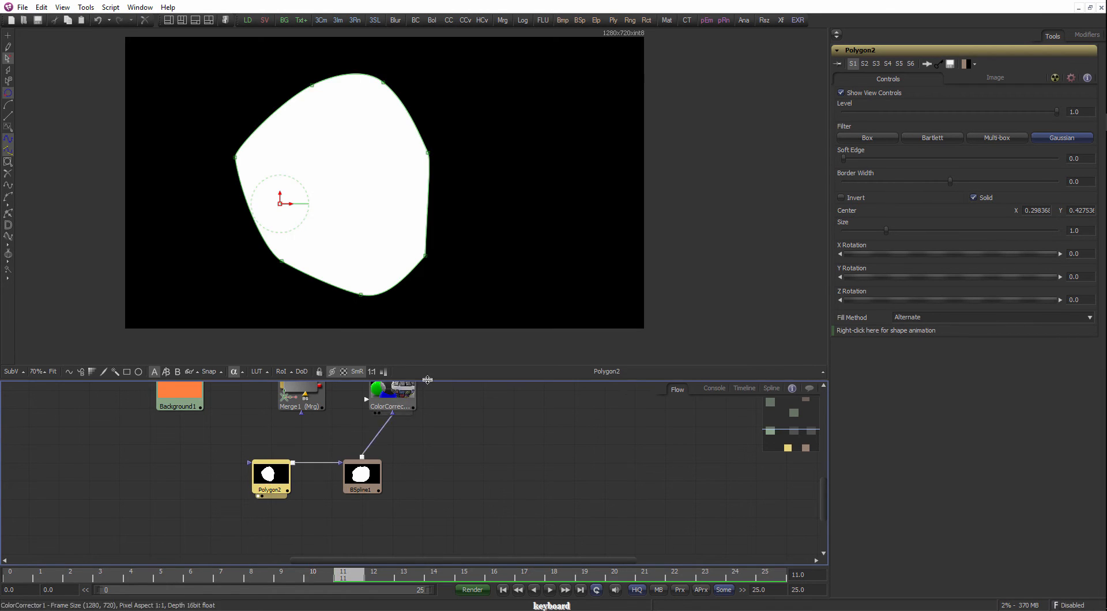
Display ColorCorrector1 in the viewer and switch the view from alpha to the full color channels.
{"action": "left_click_drag", "start_coordinate": [398, 406], "coordinate": [373, 441]}
{"action": "left_click_drag", "start_coordinate": [371, 429], "coordinate": [424, 346]}
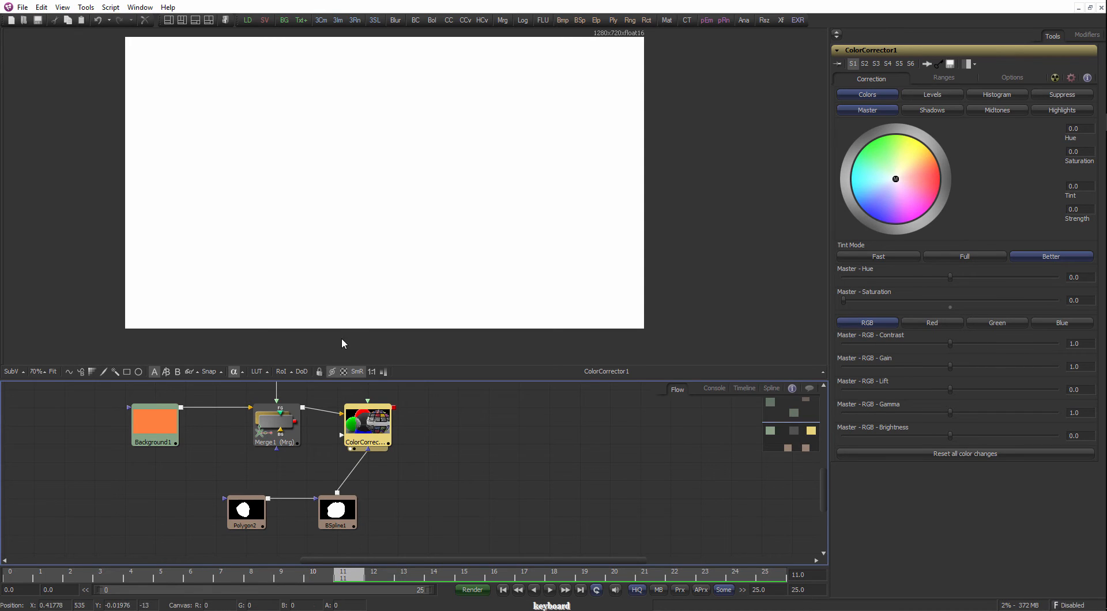
{"action": "left_click", "coordinate": [375, 249]}
{"action": "left_click", "coordinate": [241, 372]}
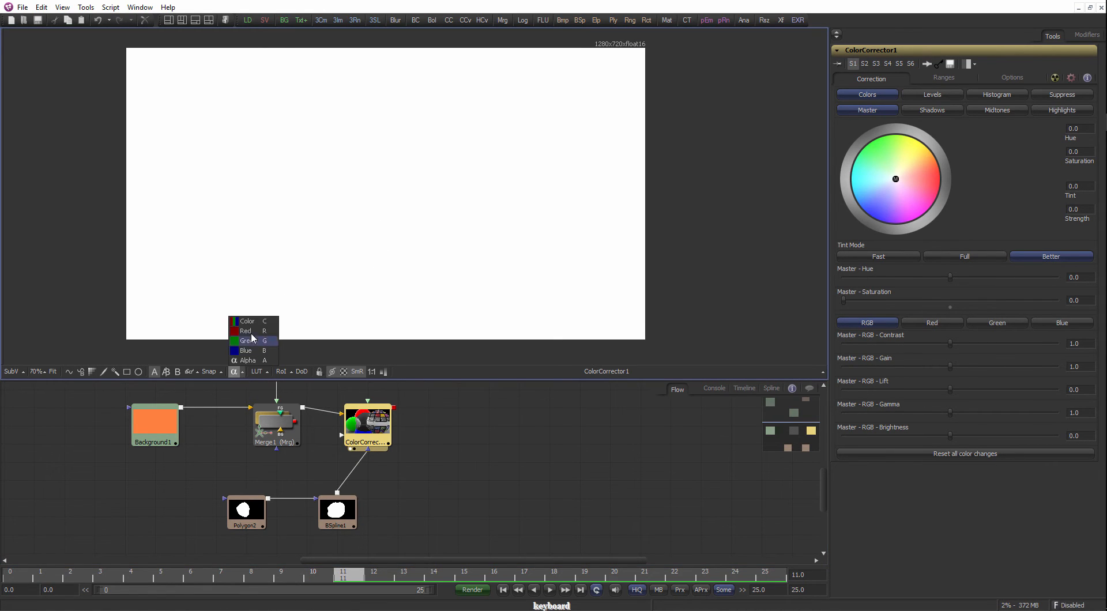
{"action": "left_click", "coordinate": [249, 324]}
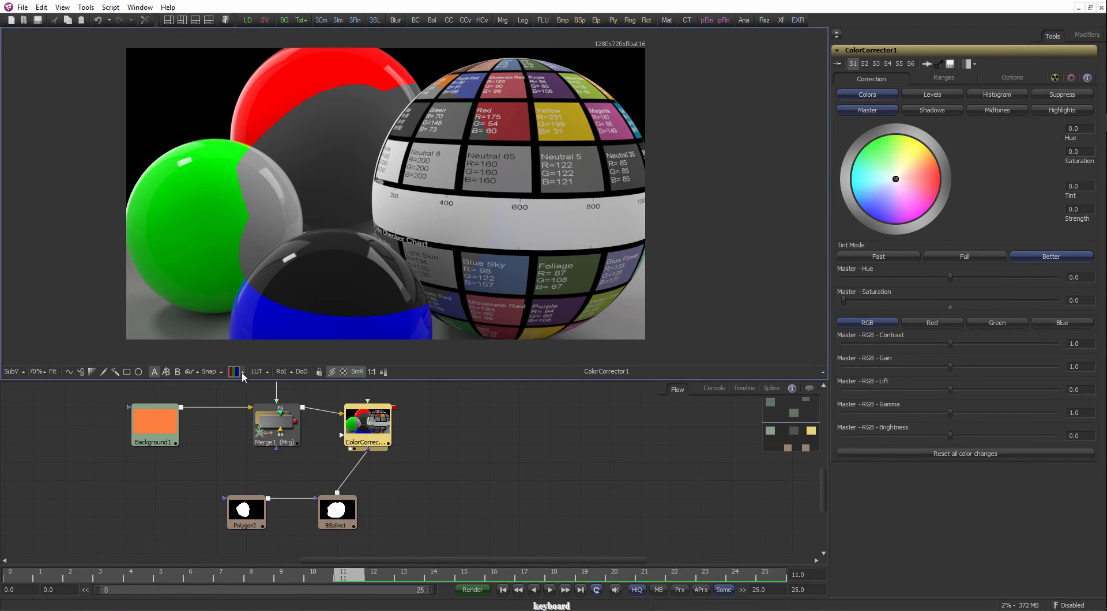
{"action": "left_click", "coordinate": [243, 372]}
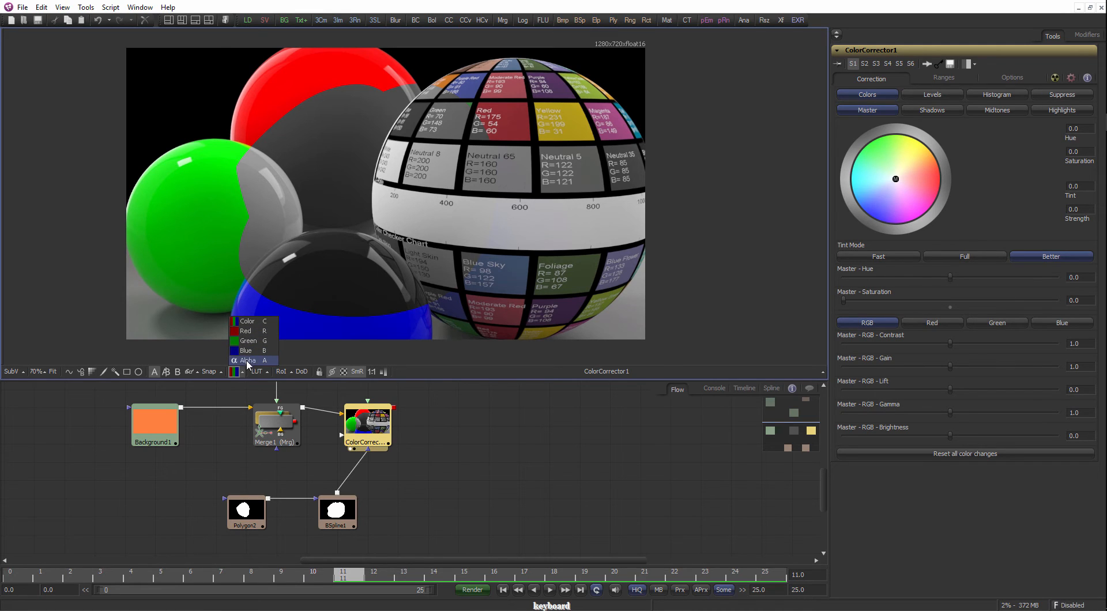
{"action": "left_click", "coordinate": [209, 391]}
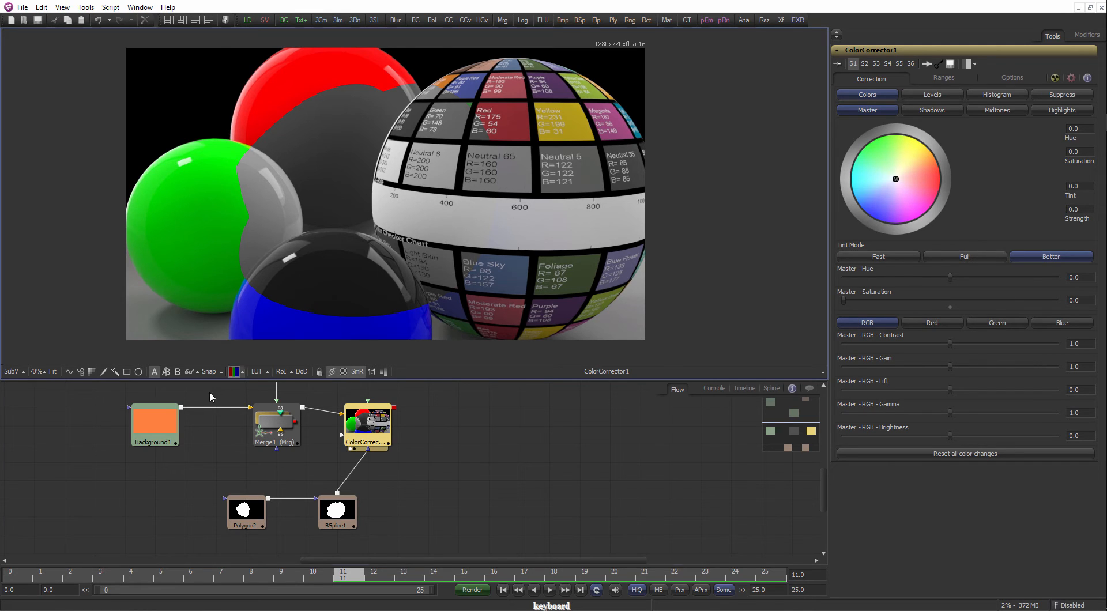
Add a Bitmap mask node that is not attached to any other node, and enlarge the node flow area.
{"action": "left_click", "coordinate": [92, 372]}
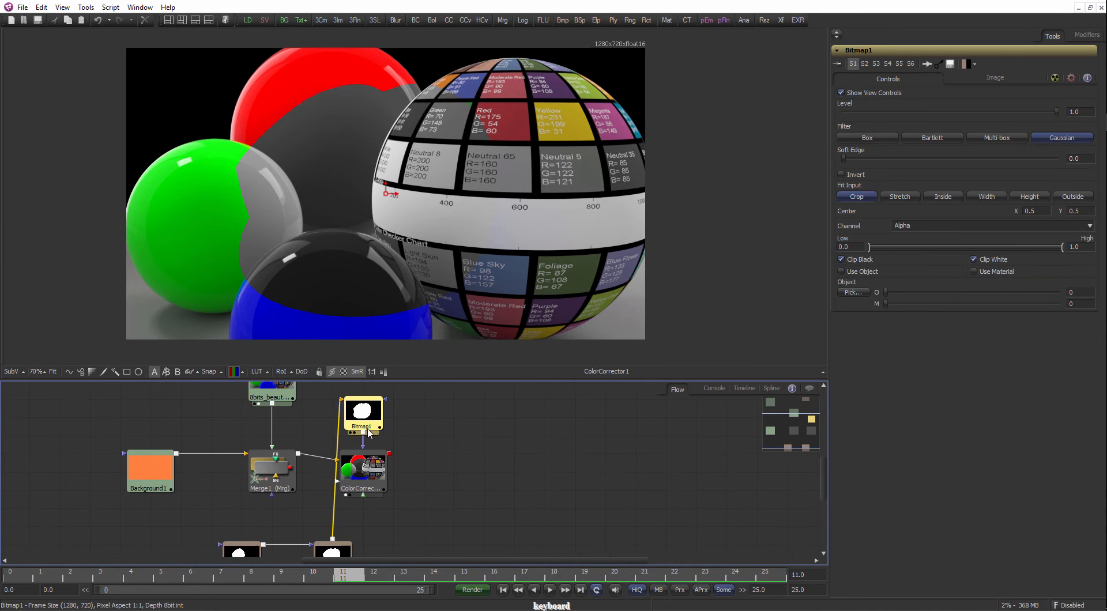
{"action": "key", "text": "ctrl+z"}
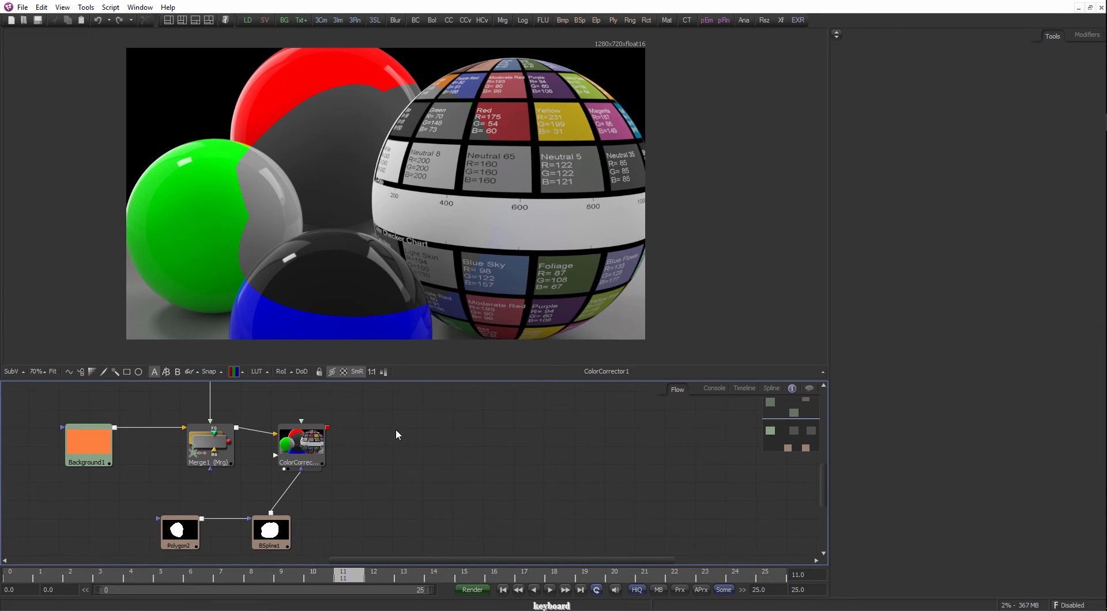
{"action": "left_click", "coordinate": [92, 371]}
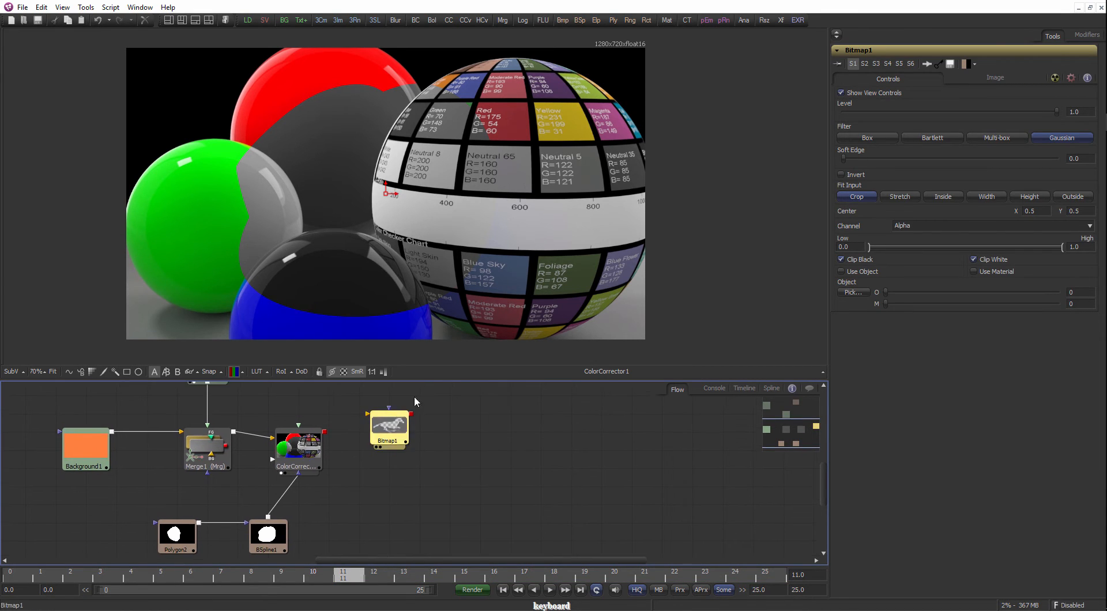
{"action": "left_click_drag", "start_coordinate": [419, 381], "coordinate": [419, 362]}
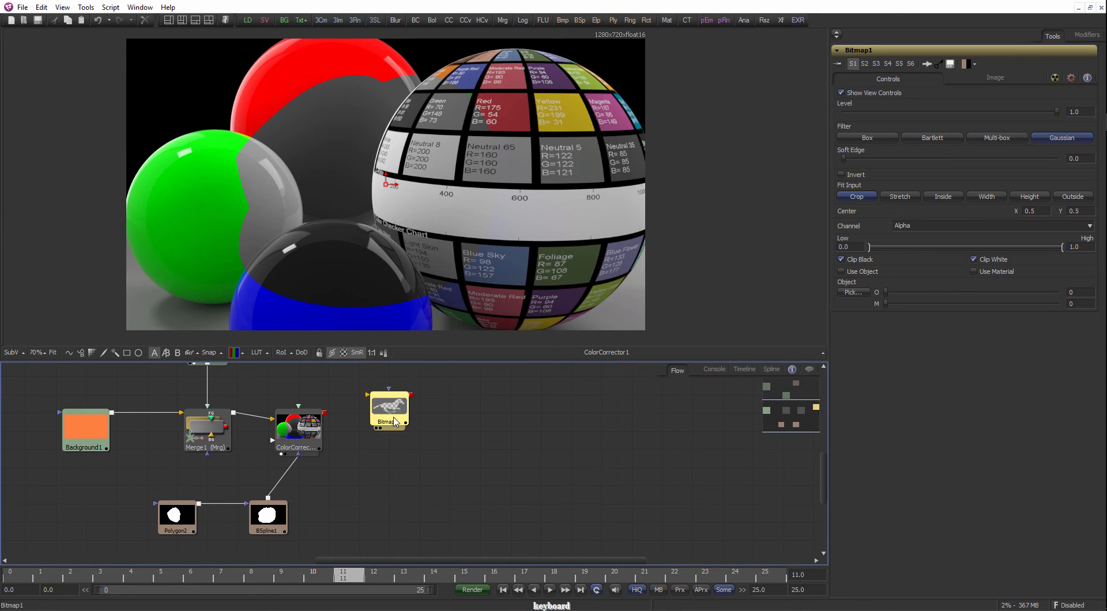
Connect the 8bits_beauty loader to the Bitmap1 input and display Bitmap1 in the viewer.
{"action": "left_click_drag", "start_coordinate": [378, 424], "coordinate": [377, 415]}
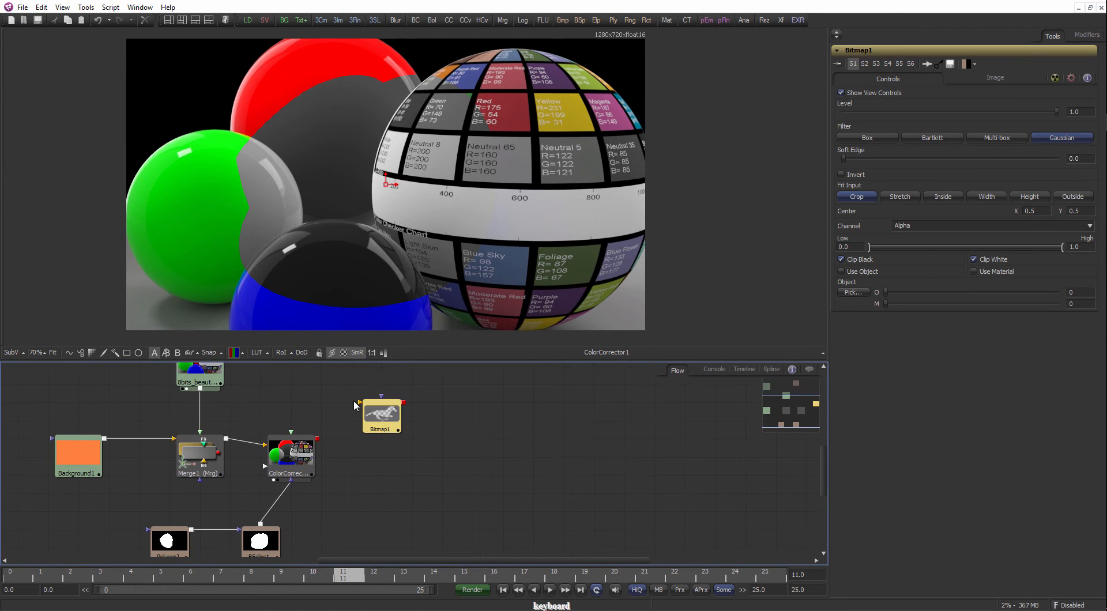
{"action": "left_click", "coordinate": [212, 392]}
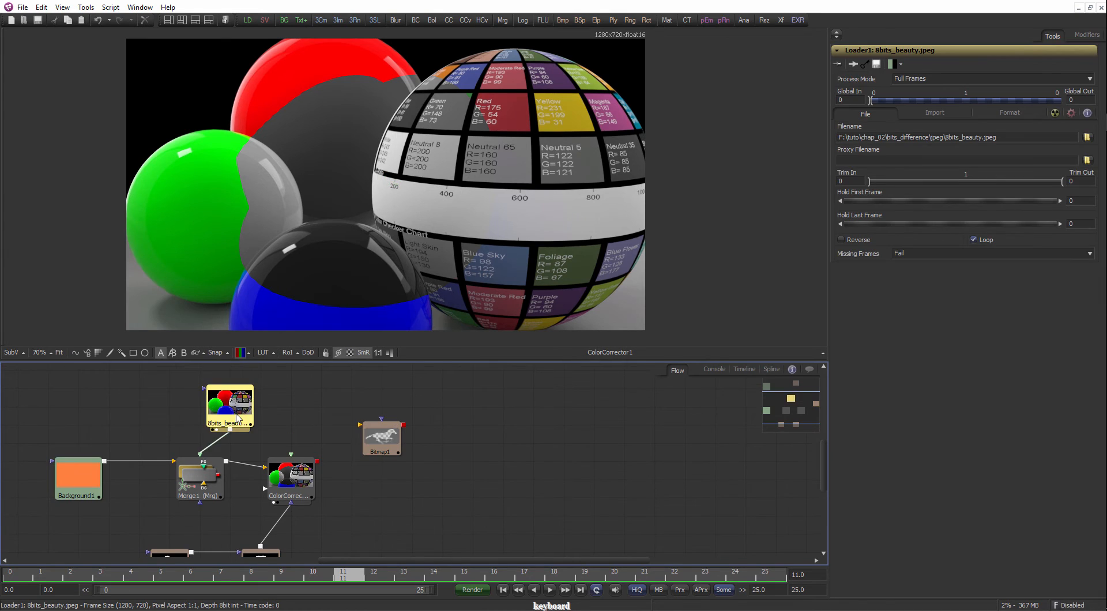
{"action": "left_click_drag", "start_coordinate": [206, 417], "coordinate": [452, 220]}
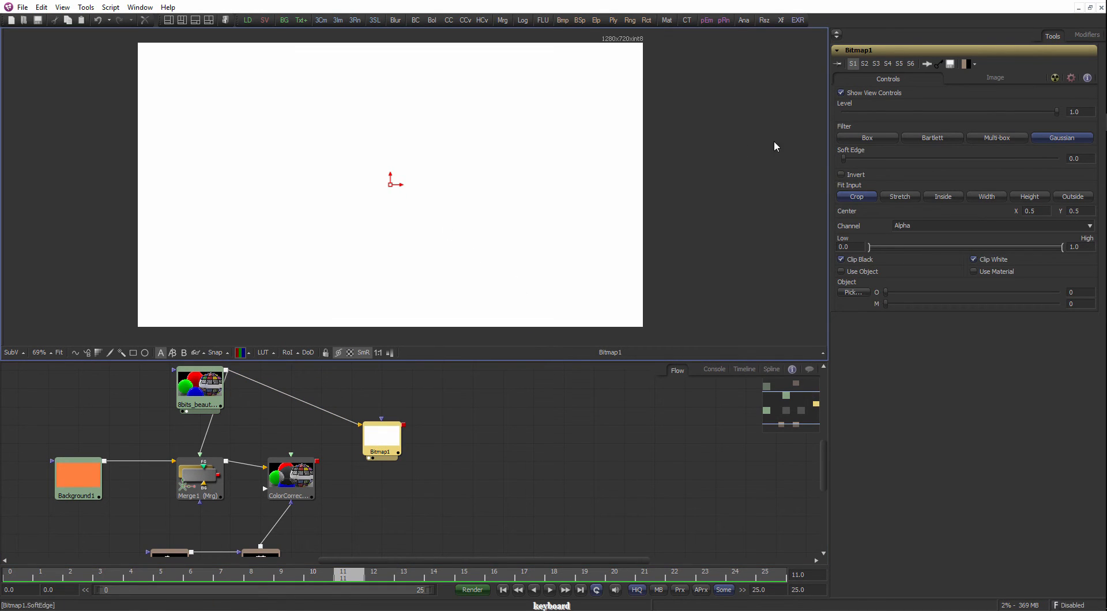
Set Bitmap1's channel to Luminance and lower its High threshold to about 0.767.
{"action": "left_click", "coordinate": [915, 223]}
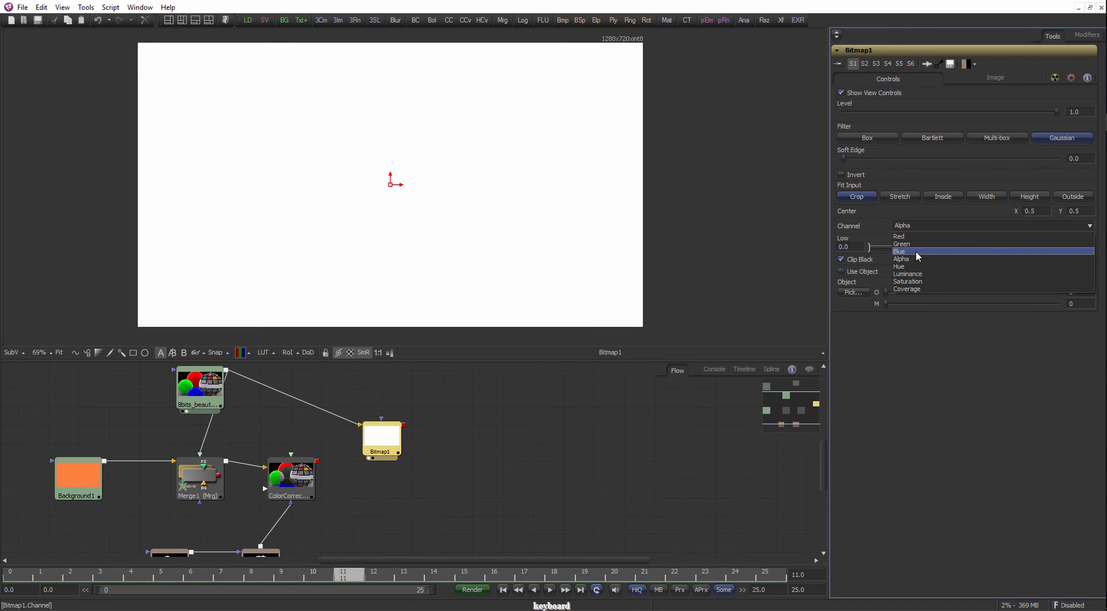
{"action": "left_click", "coordinate": [913, 244]}
{"action": "left_click", "coordinate": [916, 226]}
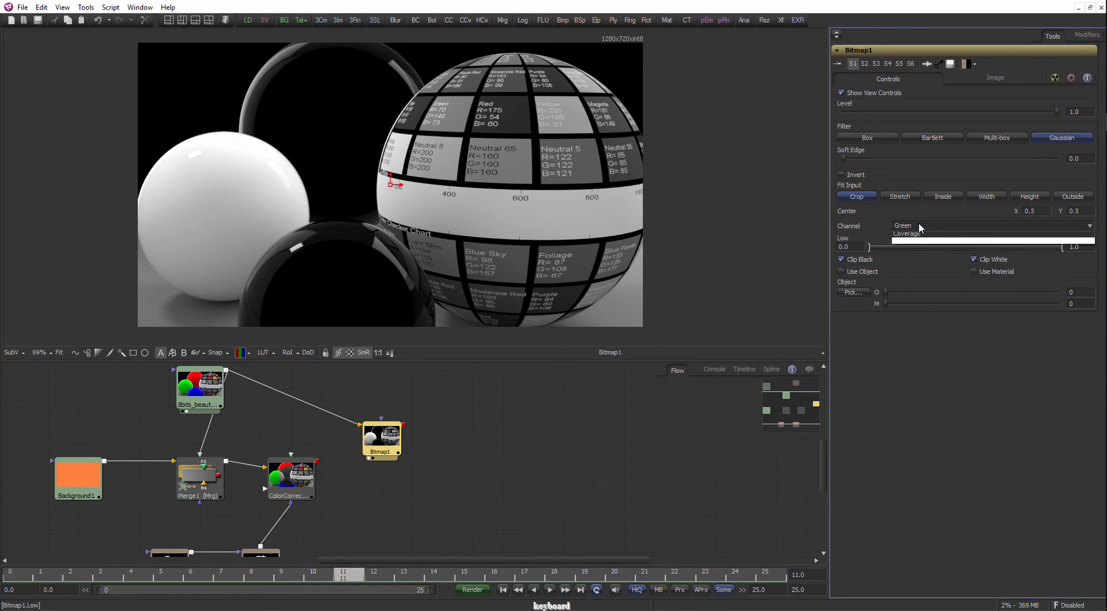
{"action": "left_click", "coordinate": [922, 274]}
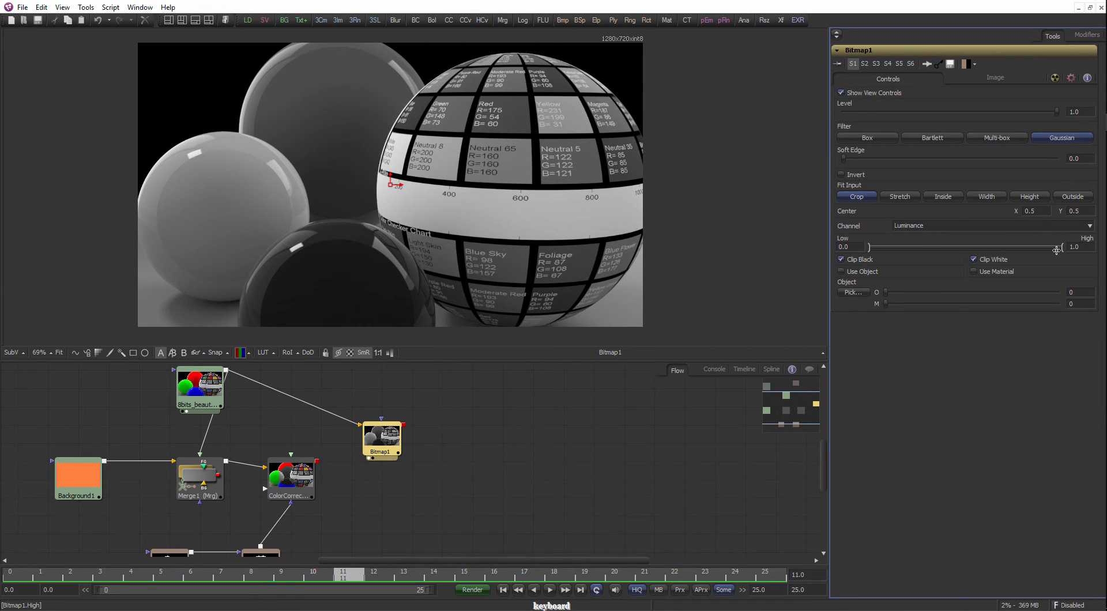
{"action": "left_click_drag", "start_coordinate": [1061, 247], "coordinate": [788, 285]}
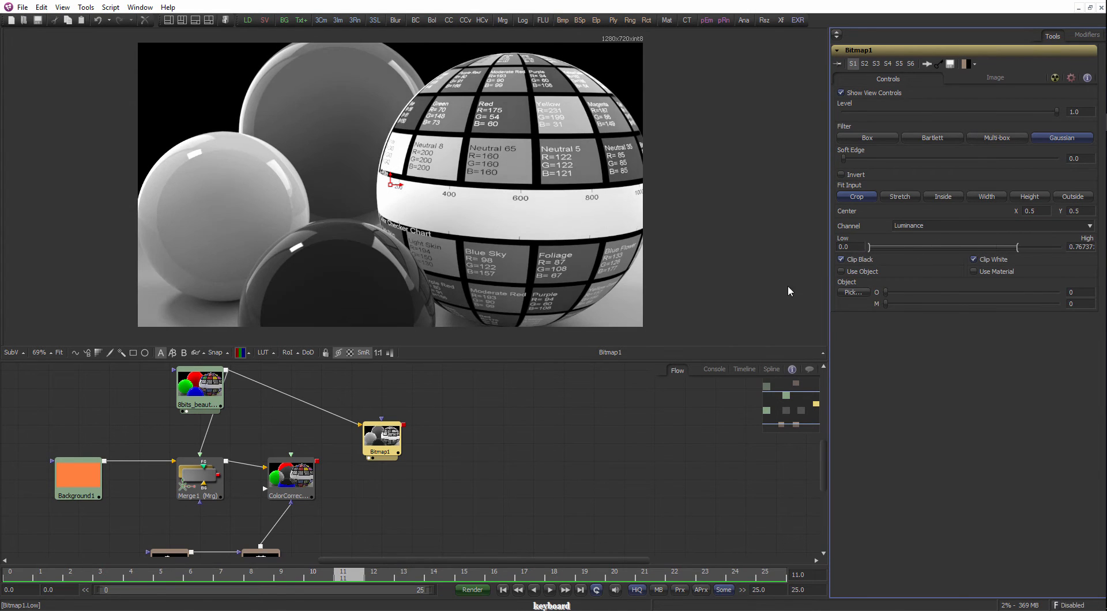
Clear the node selection and add an unconnected MaskPaint node beside Bitmap1.
{"action": "left_click", "coordinate": [490, 430]}
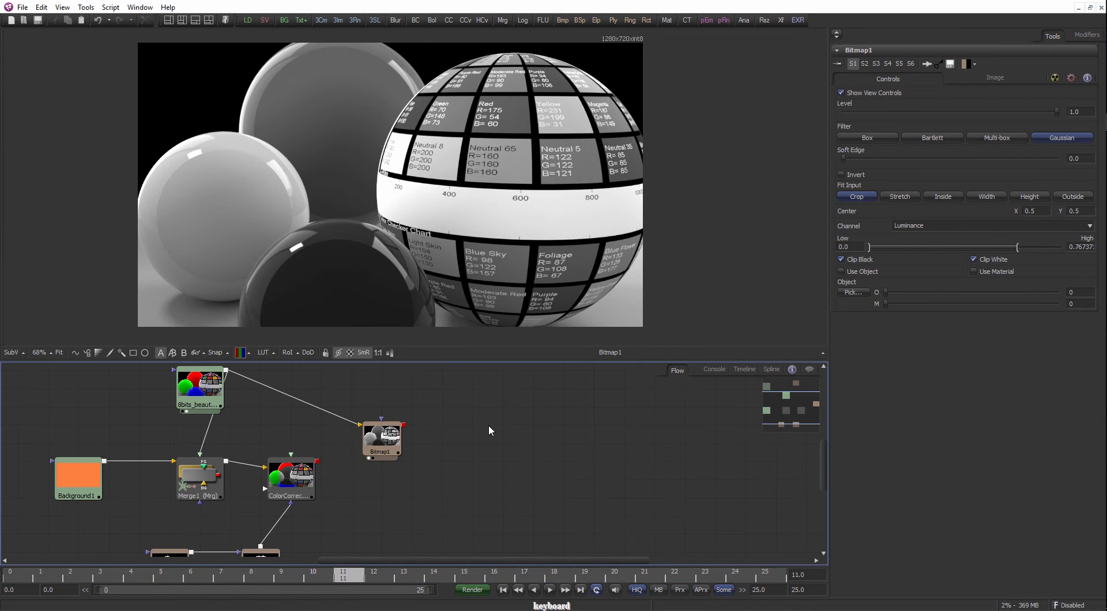
{"action": "left_click", "coordinate": [110, 356]}
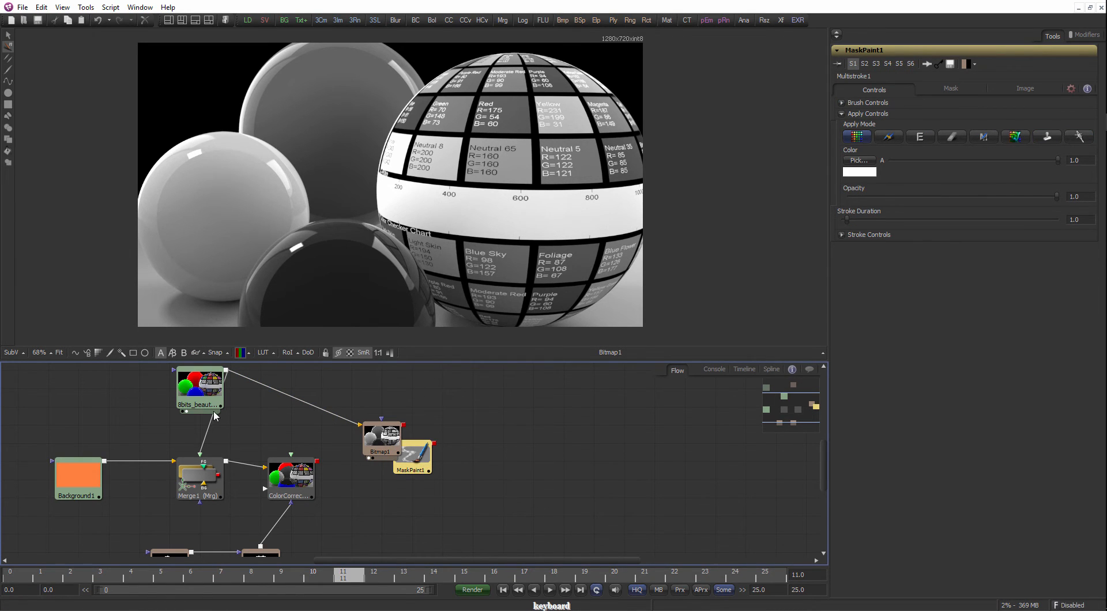
Set up an A/B split view comparing the 8bits_beauty loader with ColorCorrector1.
{"action": "left_click", "coordinate": [295, 483]}
{"action": "key", "text": "1"}
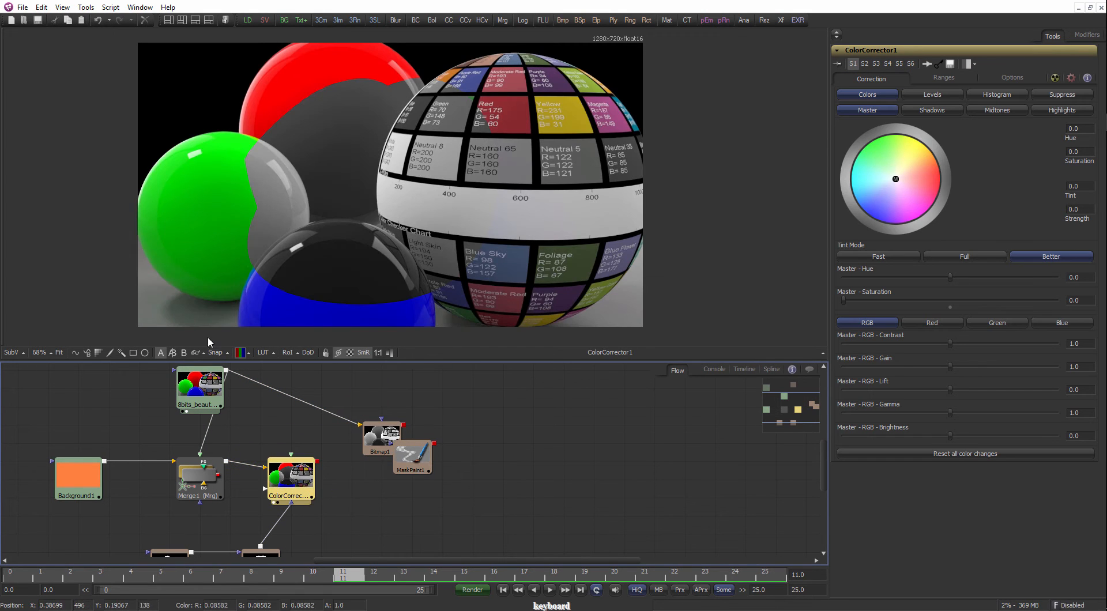
{"action": "left_click", "coordinate": [176, 353]}
{"action": "left_click_drag", "start_coordinate": [291, 479], "coordinate": [392, 248]}
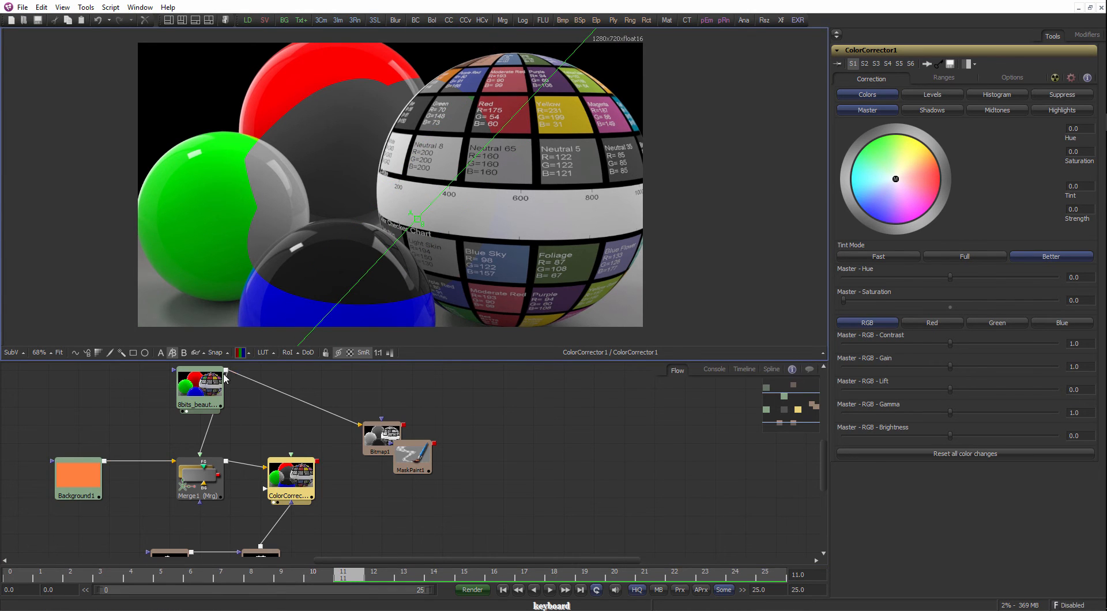
{"action": "left_click_drag", "start_coordinate": [225, 375], "coordinate": [316, 165]}
Reposition the split line's centre near the blue sphere's upper edge and examine the difference between the two images up close.
{"action": "left_click_drag", "start_coordinate": [417, 221], "coordinate": [419, 159]}
{"action": "scroll", "coordinate": [420, 160], "scroll_direction": "up", "scroll_amount": 5}
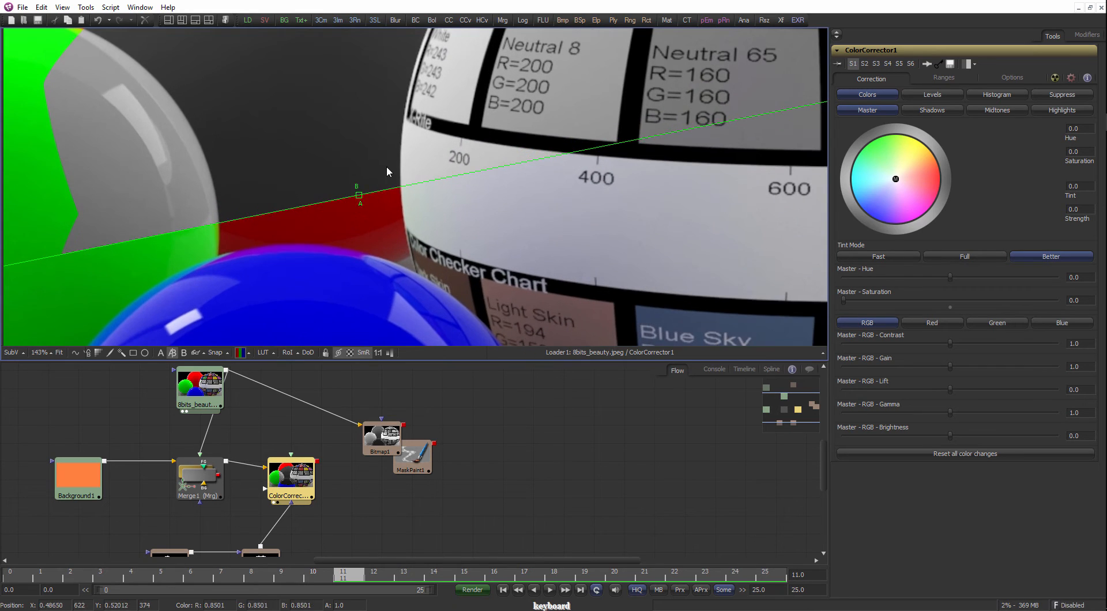
{"action": "left_click_drag", "start_coordinate": [229, 267], "coordinate": [387, 258]}
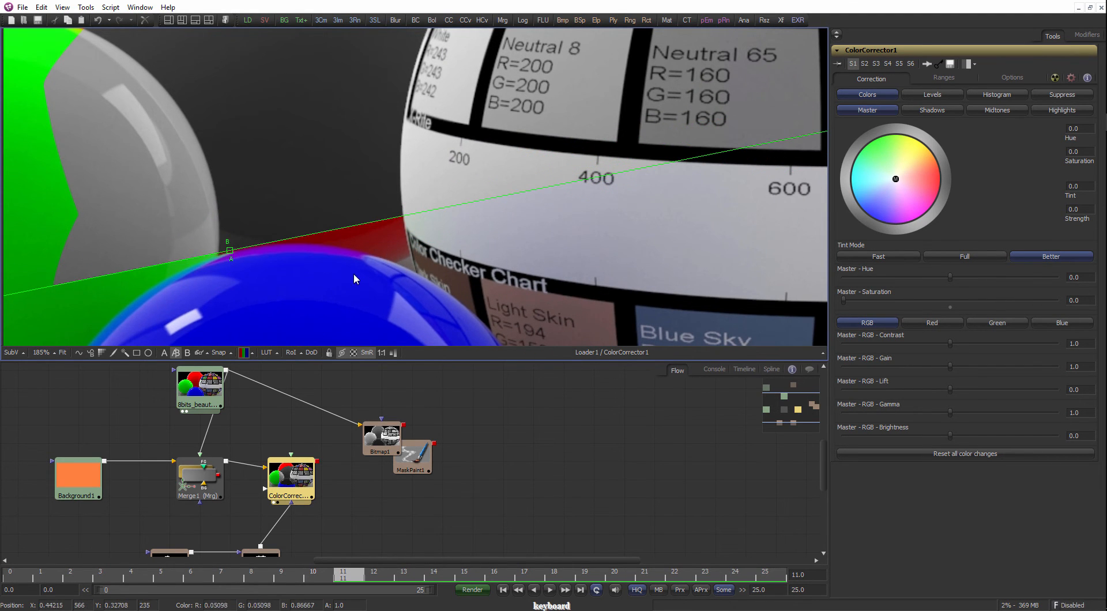
{"action": "scroll", "coordinate": [354, 275], "scroll_direction": "down", "scroll_amount": 5}
{"action": "scroll", "coordinate": [539, 249], "scroll_direction": "up", "scroll_amount": 4}
{"action": "scroll", "coordinate": [503, 264], "scroll_direction": "down", "scroll_amount": 6}
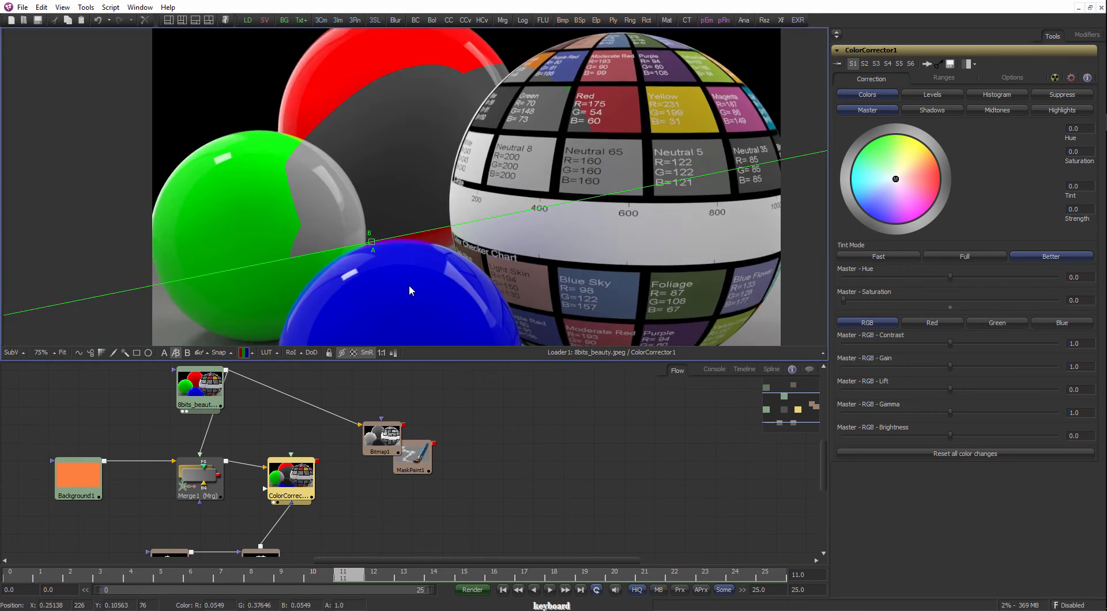
{"action": "scroll", "coordinate": [409, 285], "scroll_direction": "up", "scroll_amount": 5}
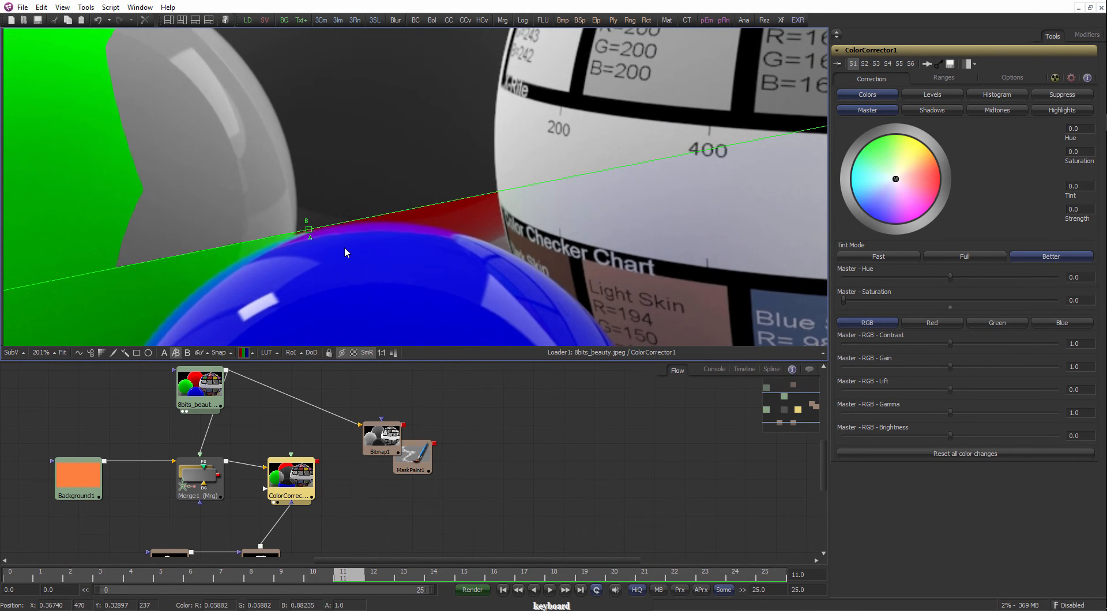
{"action": "scroll", "coordinate": [375, 260], "scroll_direction": "down", "scroll_amount": 3}
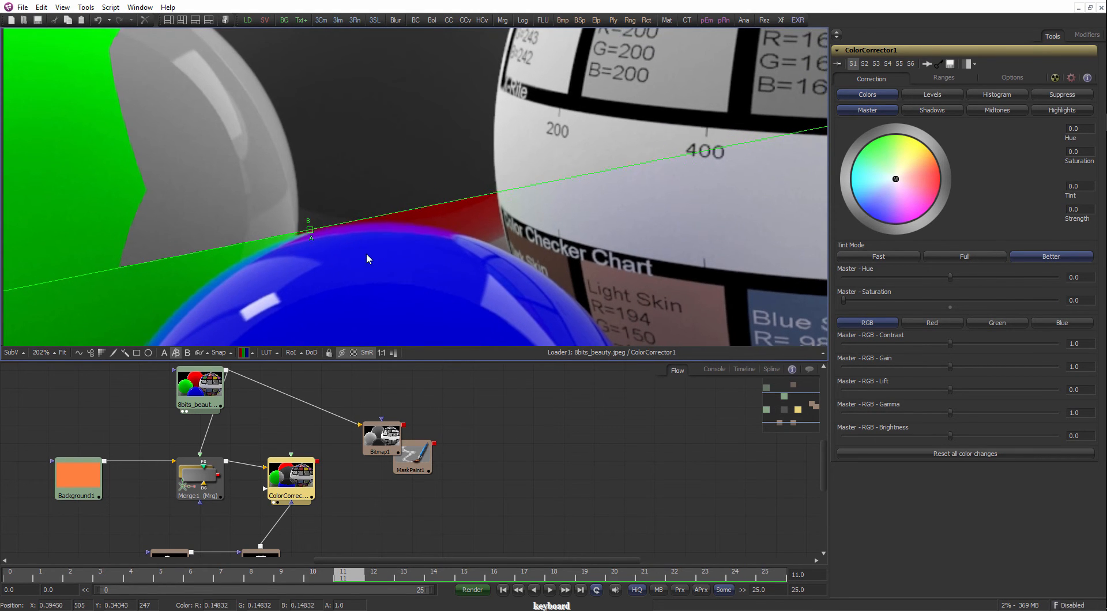
{"action": "left_click_drag", "start_coordinate": [370, 267], "coordinate": [268, 258]}
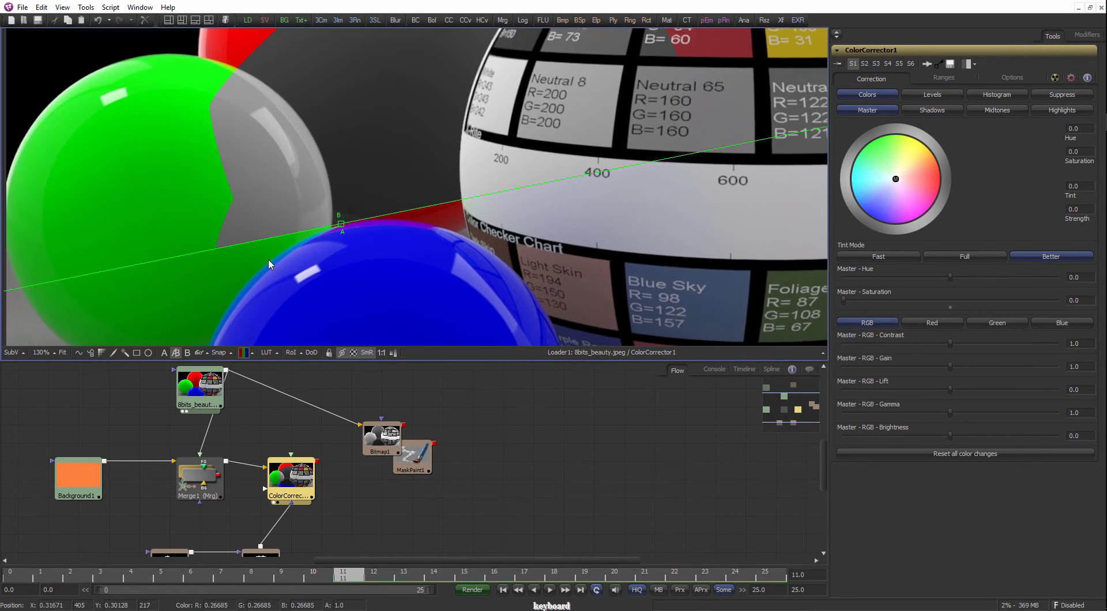
Examine the split comparison of the 8bits_beauty loader and ColorCorrector1 in the viewer at different zoom levels.
{"action": "left_click_drag", "start_coordinate": [352, 240], "coordinate": [297, 220]}
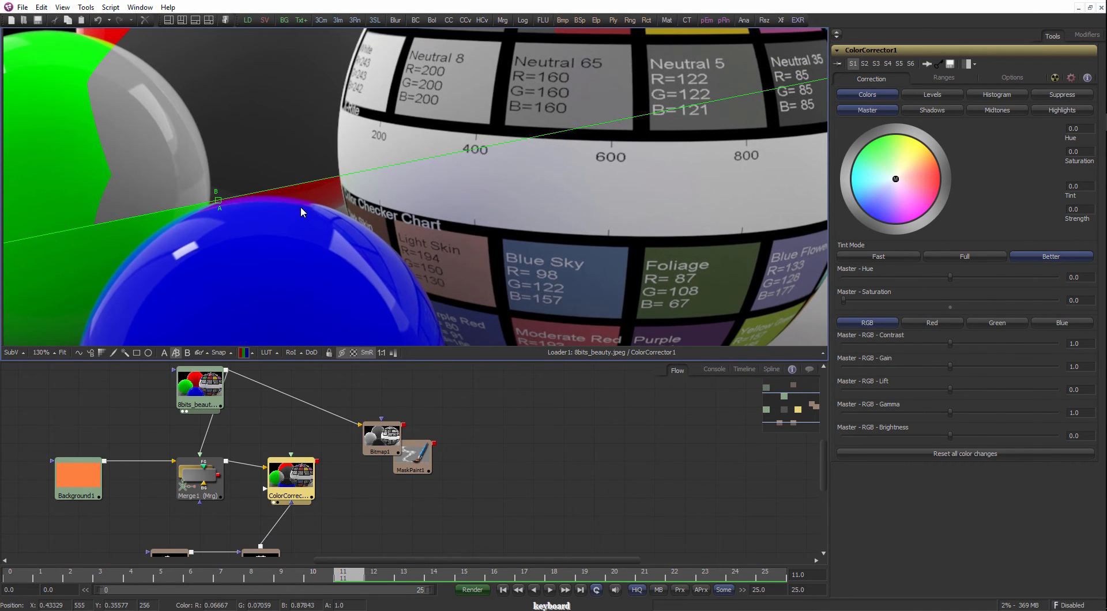
{"action": "left_click_drag", "start_coordinate": [539, 220], "coordinate": [451, 269]}
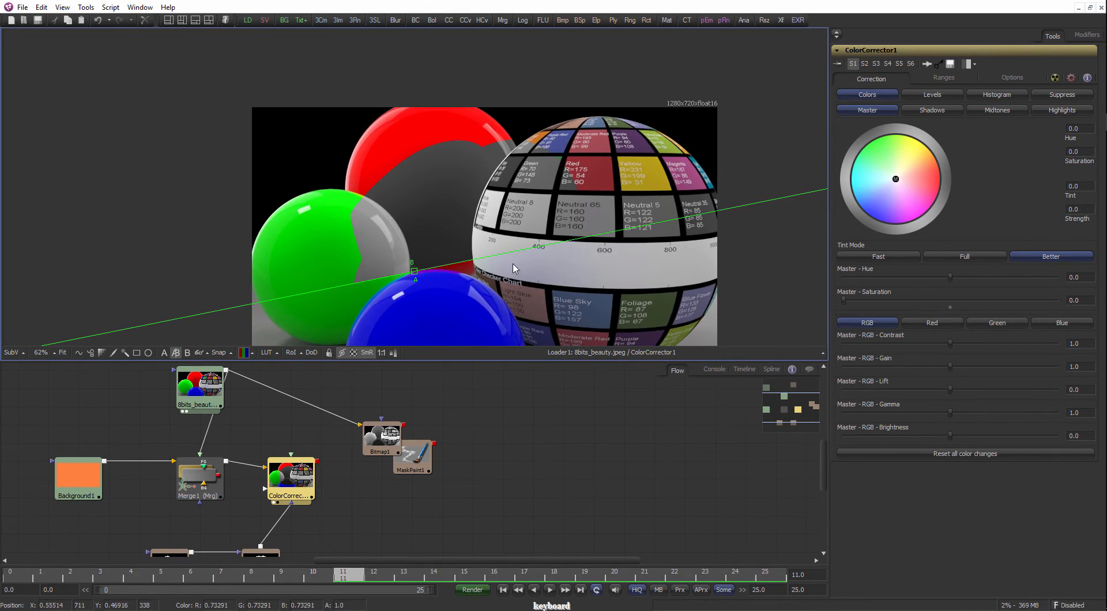
{"action": "left_click_drag", "start_coordinate": [541, 276], "coordinate": [475, 233]}
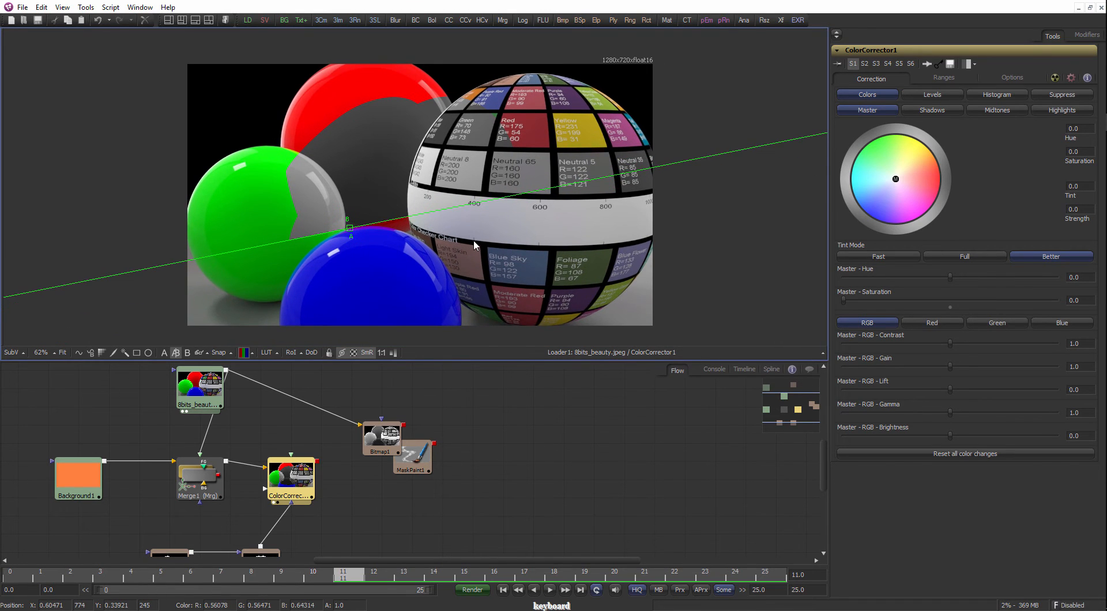
{"action": "scroll", "coordinate": [475, 245], "scroll_direction": "up", "scroll_amount": 3}
{"action": "scroll", "coordinate": [474, 245], "scroll_direction": "down", "scroll_amount": 2}
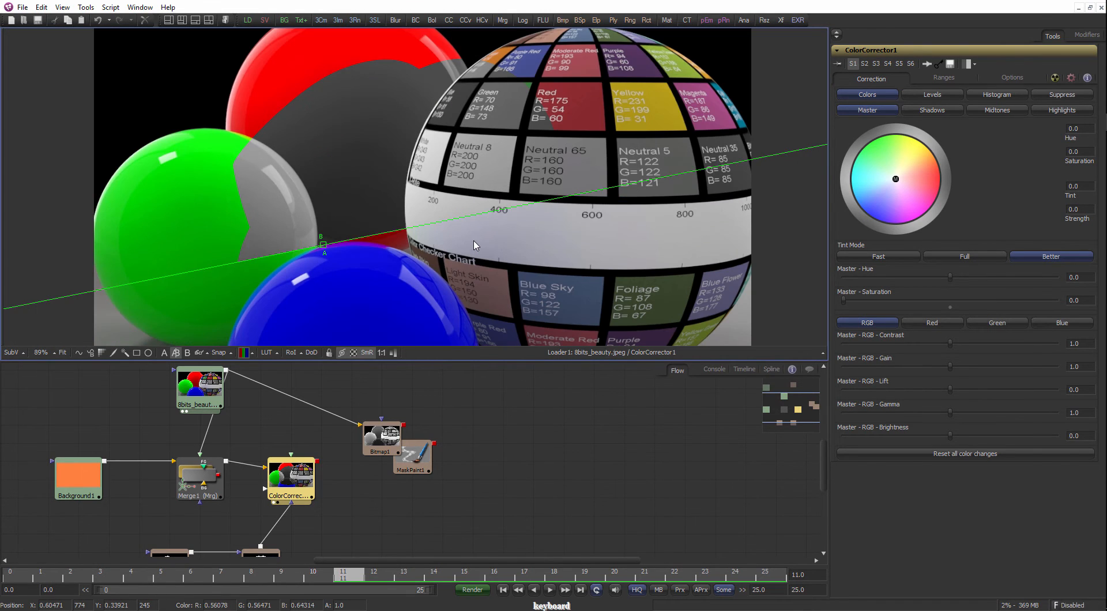
{"action": "scroll", "coordinate": [473, 246], "scroll_direction": "down", "scroll_amount": 1}
{"action": "scroll", "coordinate": [474, 246], "scroll_direction": "up", "scroll_amount": 1}
{"action": "scroll", "coordinate": [474, 246], "scroll_direction": "down", "scroll_amount": 3}
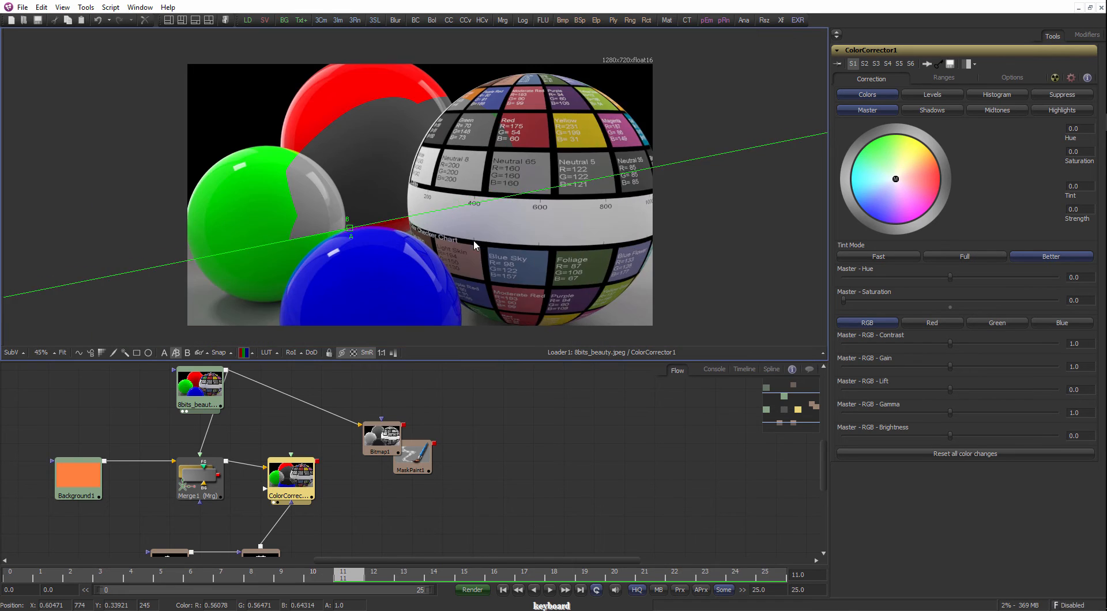
{"action": "scroll", "coordinate": [474, 245], "scroll_direction": "up", "scroll_amount": 4}
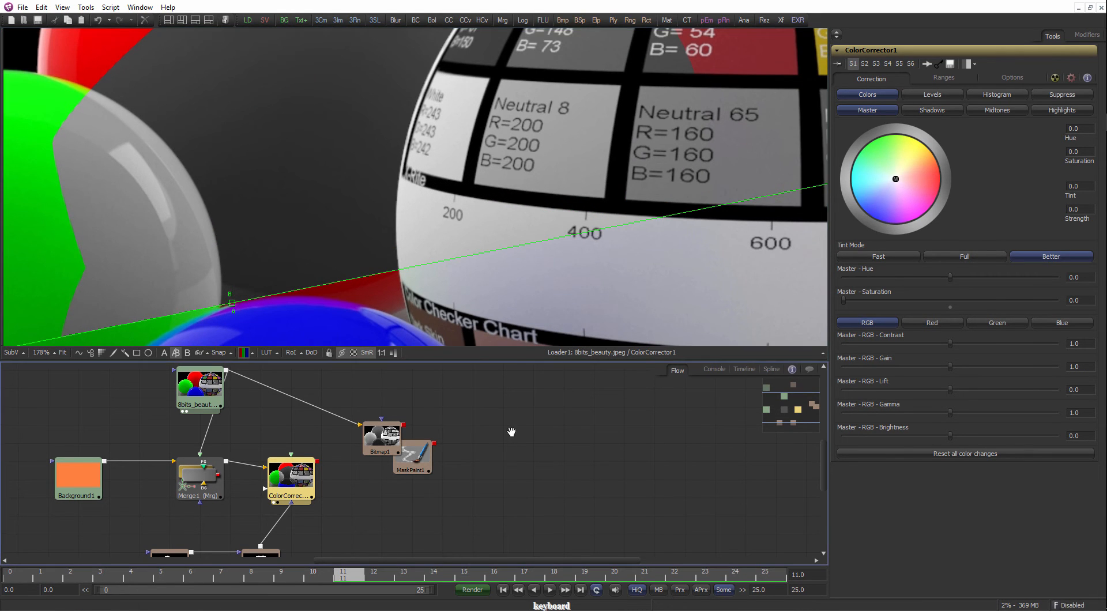
Magnify the flow around the Bitmap1 and MaskPaint1 nodes and fit the image to the viewer.
{"action": "left_click_drag", "start_coordinate": [511, 433], "coordinate": [482, 432]}
{"action": "left_click", "coordinate": [557, 446]}
{"action": "key", "text": "minus"}
{"action": "key", "text": "plus"}
{"action": "key", "text": "plus"}
{"action": "key", "text": "plus"}
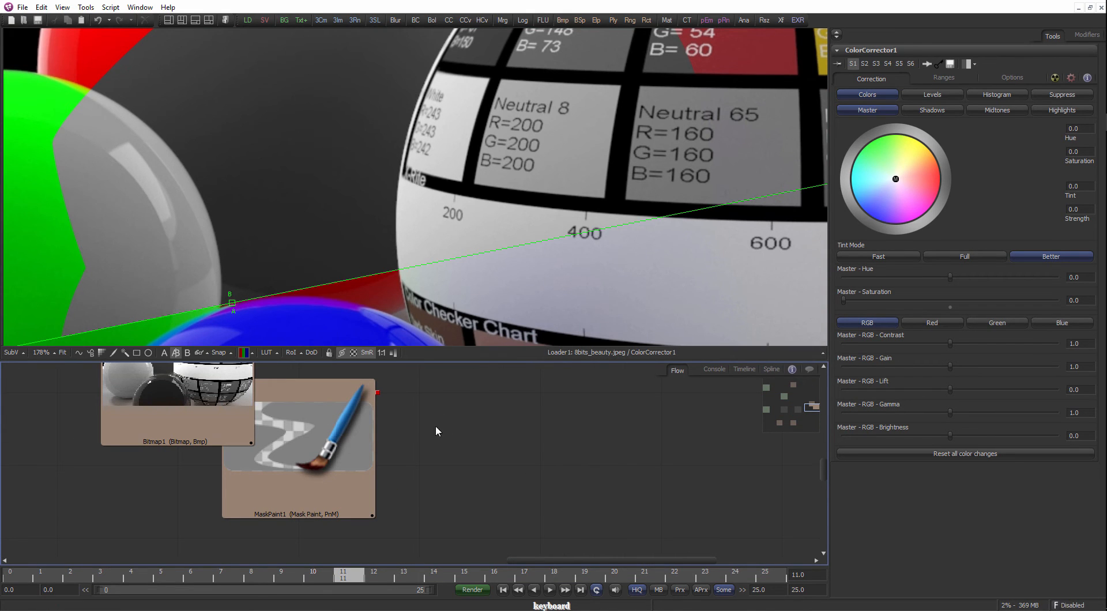
{"action": "mouse_move", "coordinate": [426, 177]}
{"action": "left_mouse_down"}
{"action": "mouse_move", "coordinate": [396, 191]}
{"action": "mouse_move", "coordinate": [425, 168]}
{"action": "left_mouse_up"}
{"action": "key", "text": "ctrl+f"}
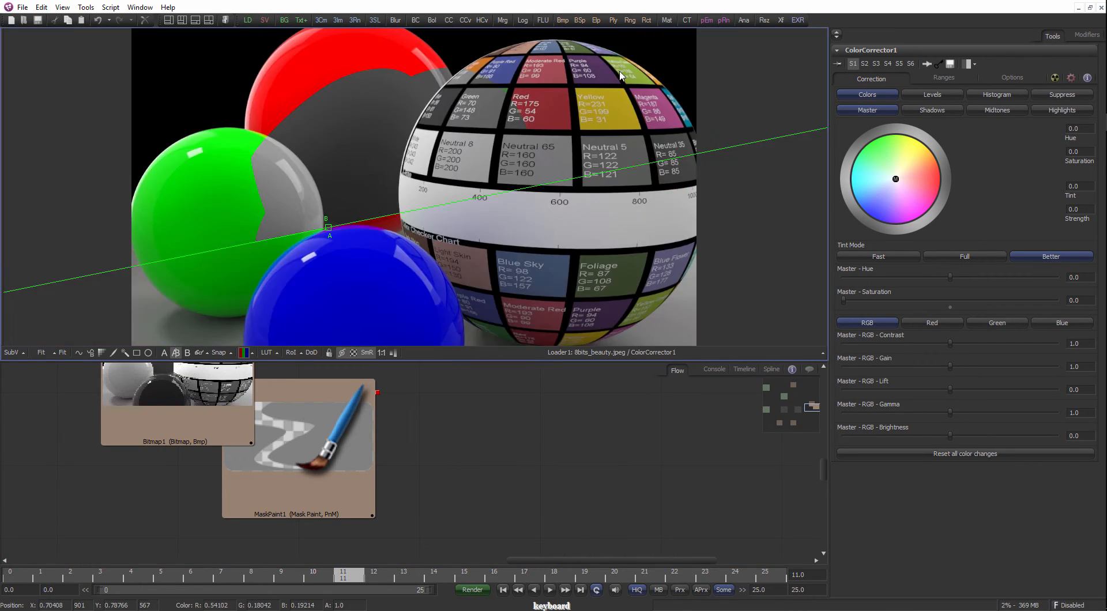
{"action": "left_click", "coordinate": [429, 472]}
{"action": "key", "text": "ctrl+f"}
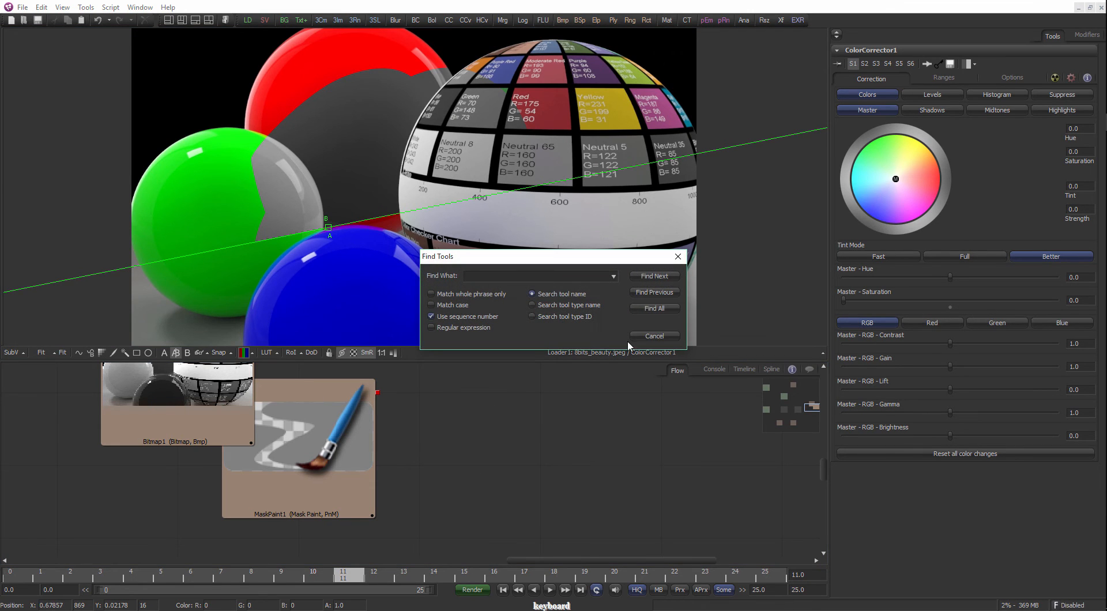
{"action": "left_click", "coordinate": [678, 257]}
Delete the Bitmap1 and MaskPaint1 nodes from the flow.
{"action": "scroll", "coordinate": [516, 430], "scroll_direction": "down", "scroll_amount": 5}
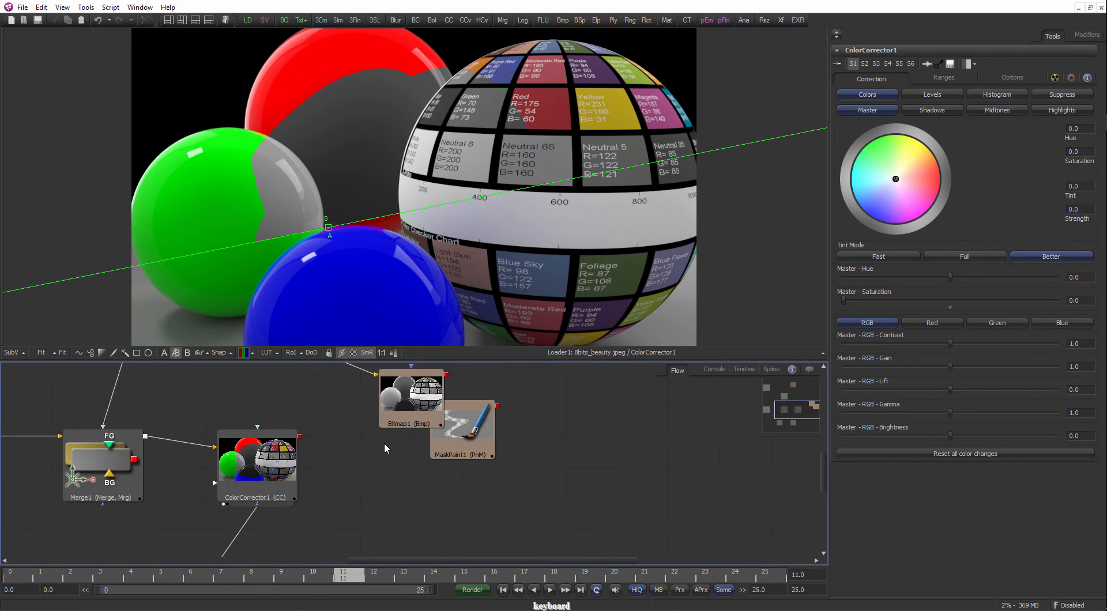
{"action": "left_click_drag", "start_coordinate": [351, 438], "coordinate": [393, 427]}
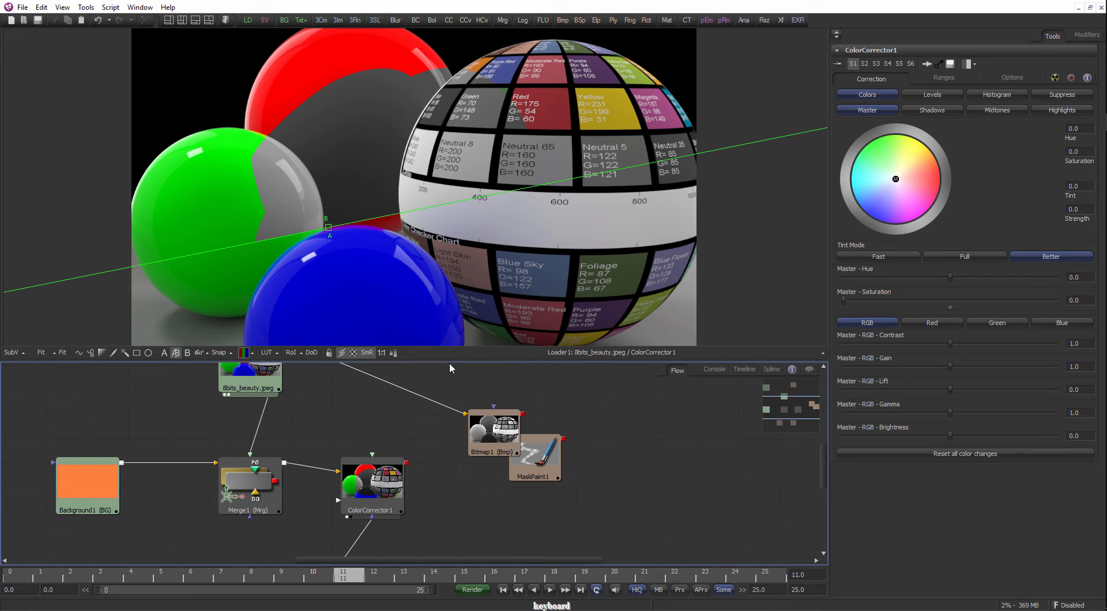
{"action": "left_click_drag", "start_coordinate": [450, 361], "coordinate": [449, 347]}
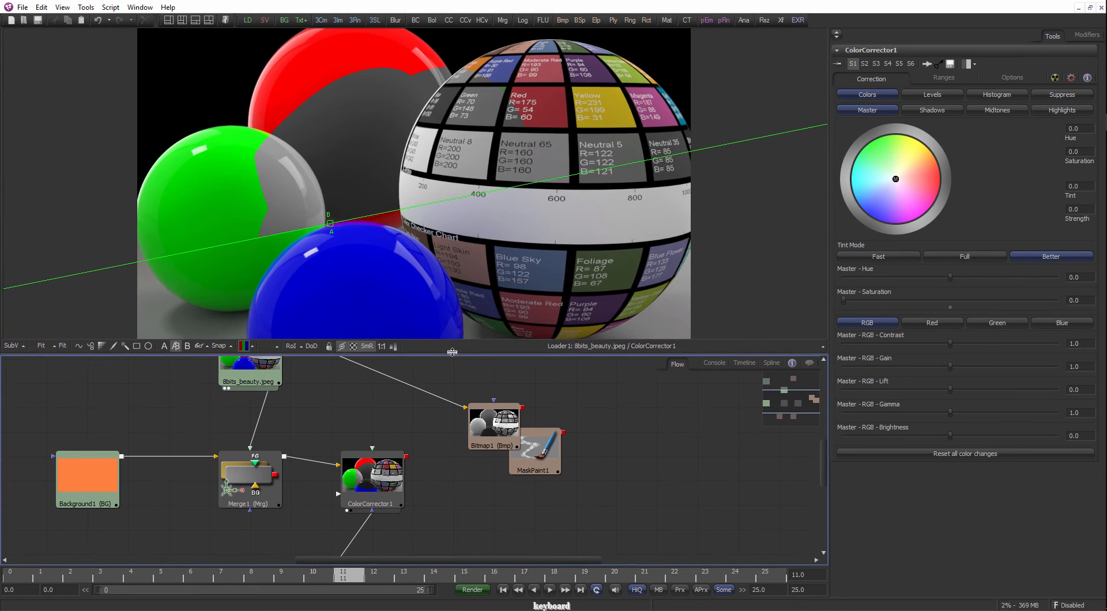
{"action": "left_click_drag", "start_coordinate": [350, 403], "coordinate": [458, 423]}
{"action": "scroll", "coordinate": [384, 399], "scroll_direction": "down", "scroll_amount": 3}
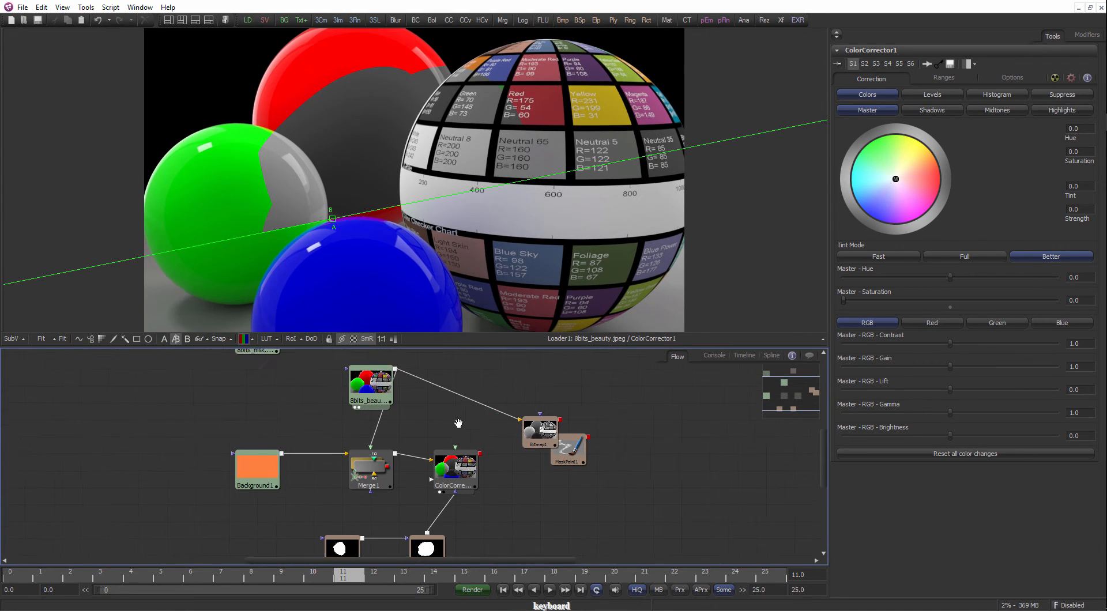
{"action": "left_click_drag", "start_coordinate": [446, 464], "coordinate": [385, 490]}
{"action": "left_click_drag", "start_coordinate": [527, 441], "coordinate": [494, 433]}
{"action": "left_click", "coordinate": [451, 439]}
{"action": "scroll", "coordinate": [451, 438], "scroll_direction": "up", "scroll_amount": 2}
{"action": "key", "text": "Delete"}
{"action": "left_click", "coordinate": [410, 428]}
{"action": "key", "text": "Delete"}
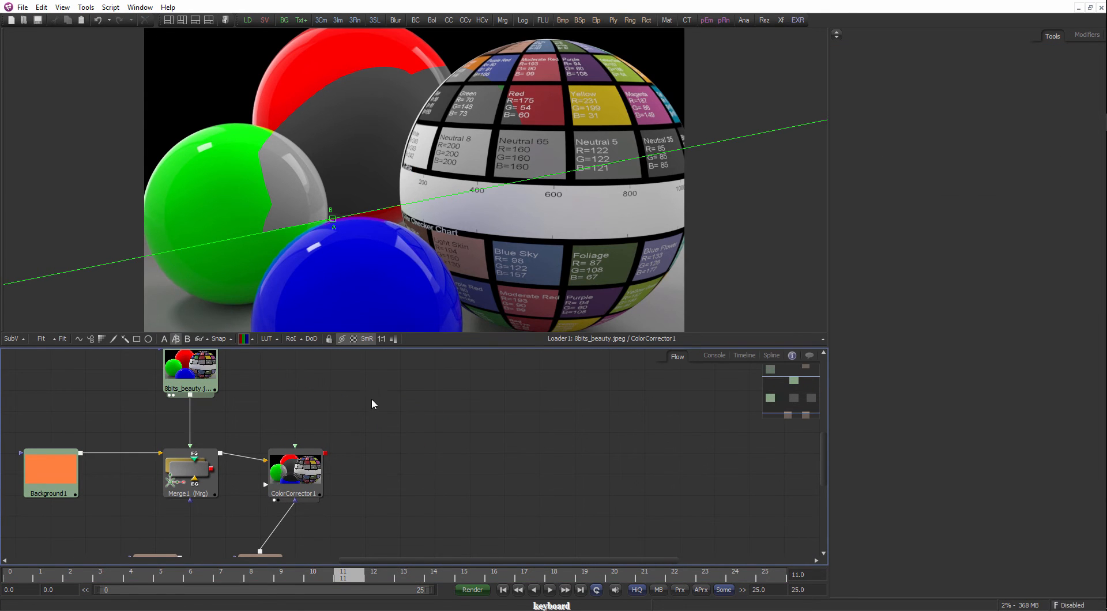
Examine the viewer's stereo 3D display options, such as the anaglyph color modes and eye selection, without changing any.
{"action": "left_click_drag", "start_coordinate": [310, 351], "coordinate": [284, 370]}
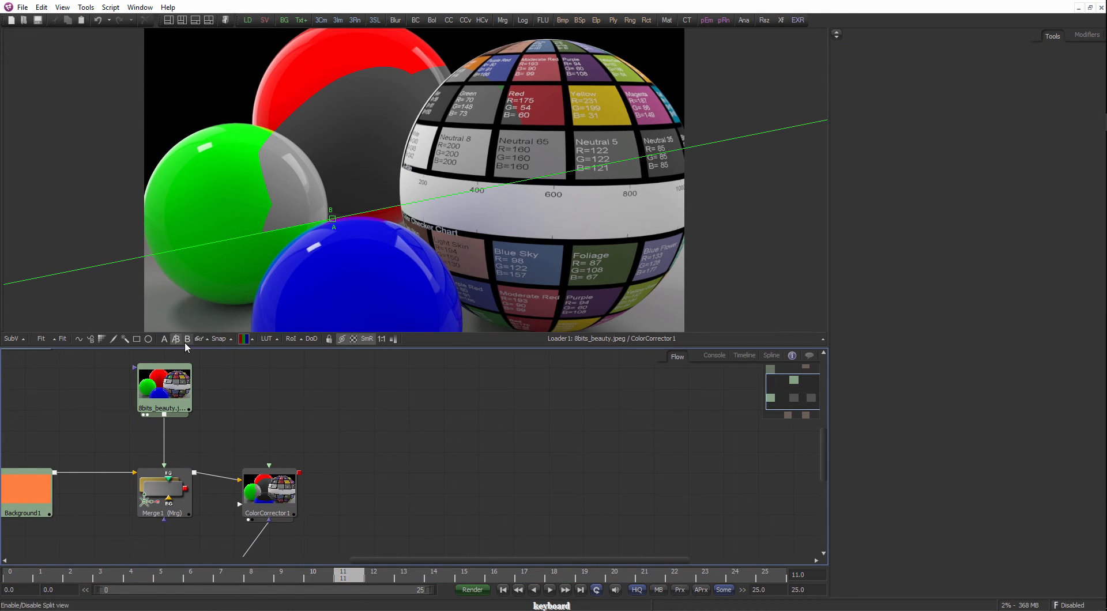
{"action": "left_click", "coordinate": [206, 339]}
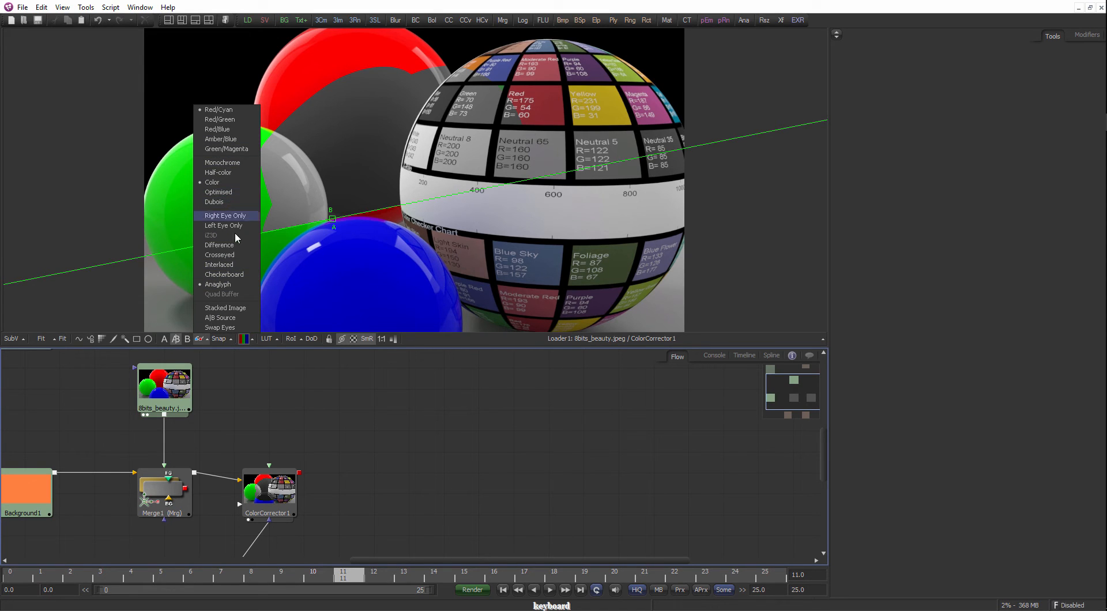
{"action": "left_click", "coordinate": [267, 373]}
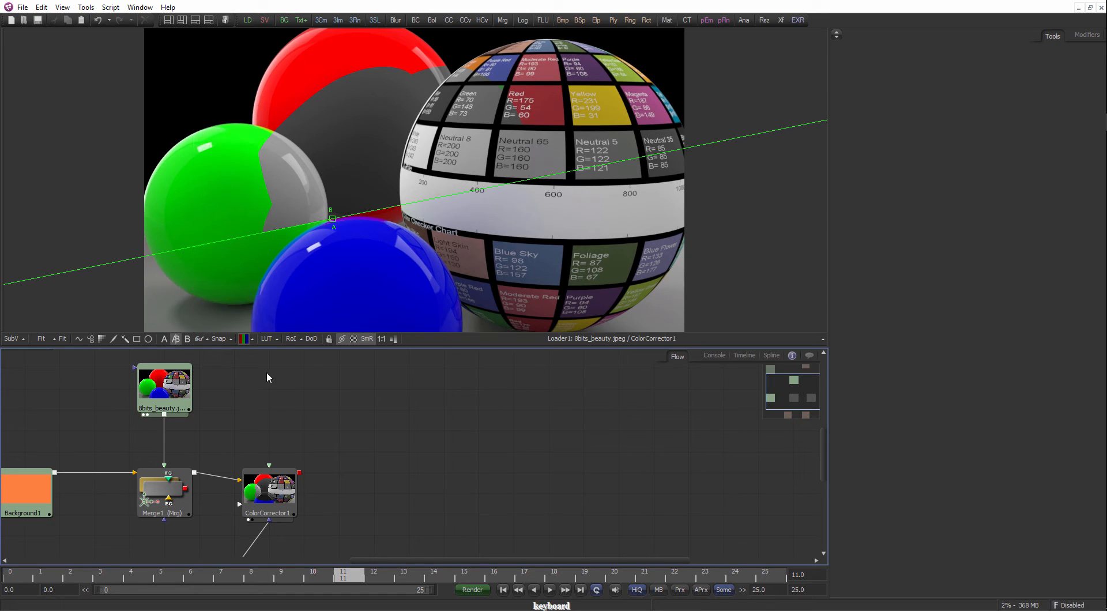
{"action": "left_click", "coordinate": [208, 339]}
{"action": "left_click", "coordinate": [203, 349]}
{"action": "left_click", "coordinate": [207, 339]}
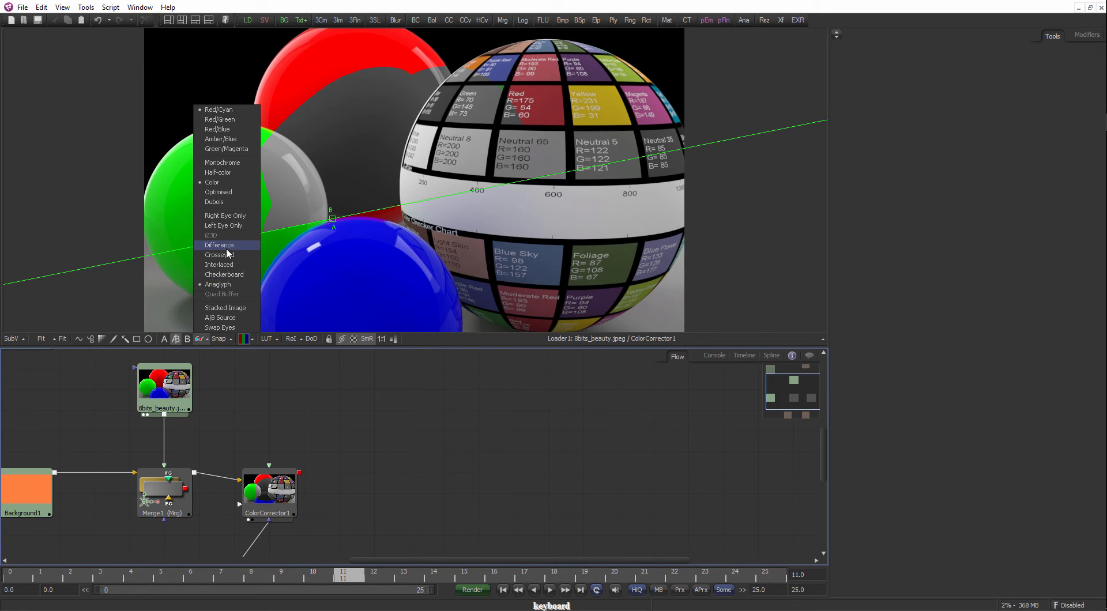
{"action": "left_click", "coordinate": [291, 405]}
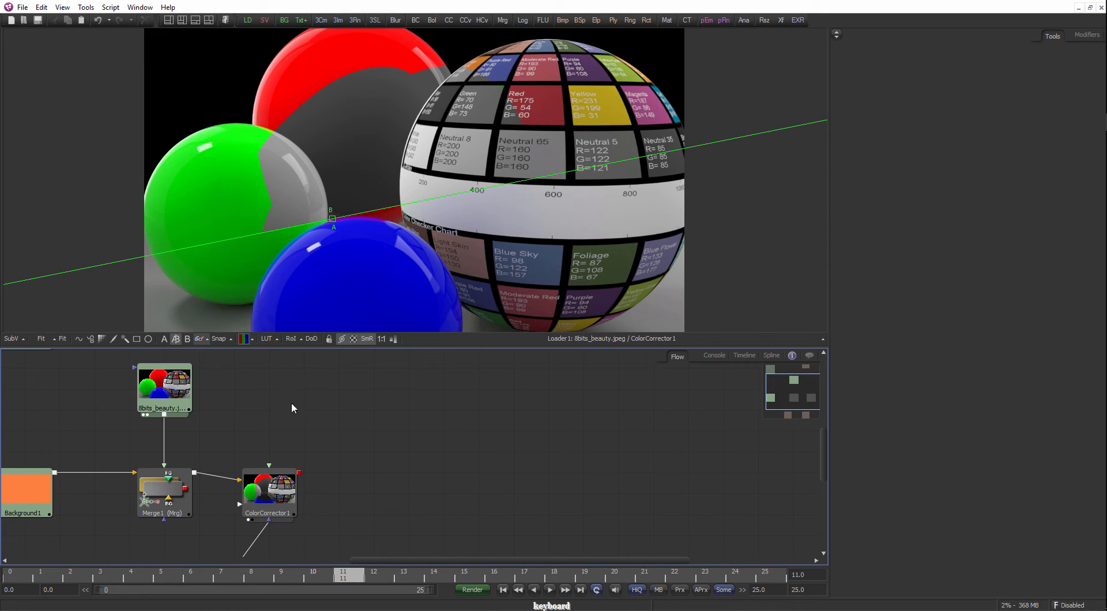
Turn off the viewer's A/B split view and set its snapping to Pixel Centers.
{"action": "left_click", "coordinate": [176, 339]}
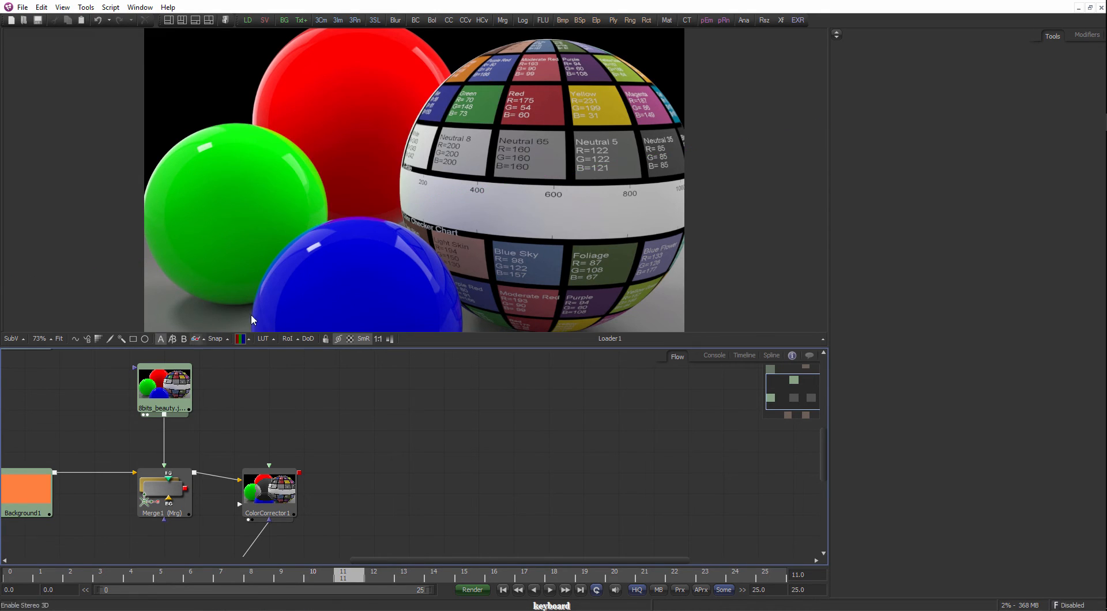
{"action": "left_click", "coordinate": [224, 338]}
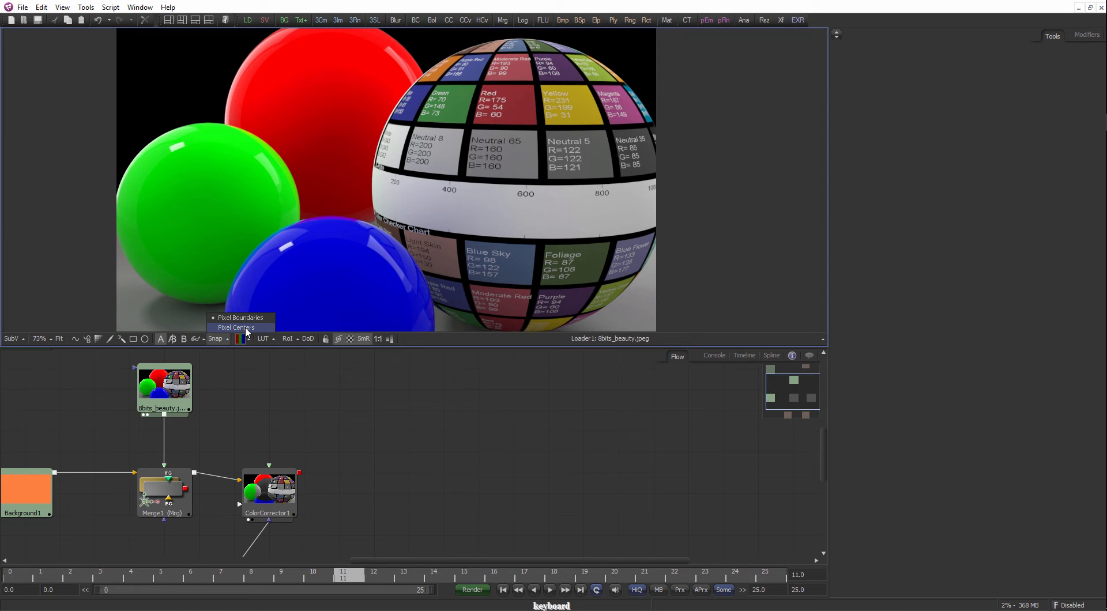
{"action": "left_click", "coordinate": [236, 369]}
Display the ColorCorrector1 output in the viewer and set the viewer's snapping to Pixel Boundaries.
{"action": "left_click", "coordinate": [266, 495]}
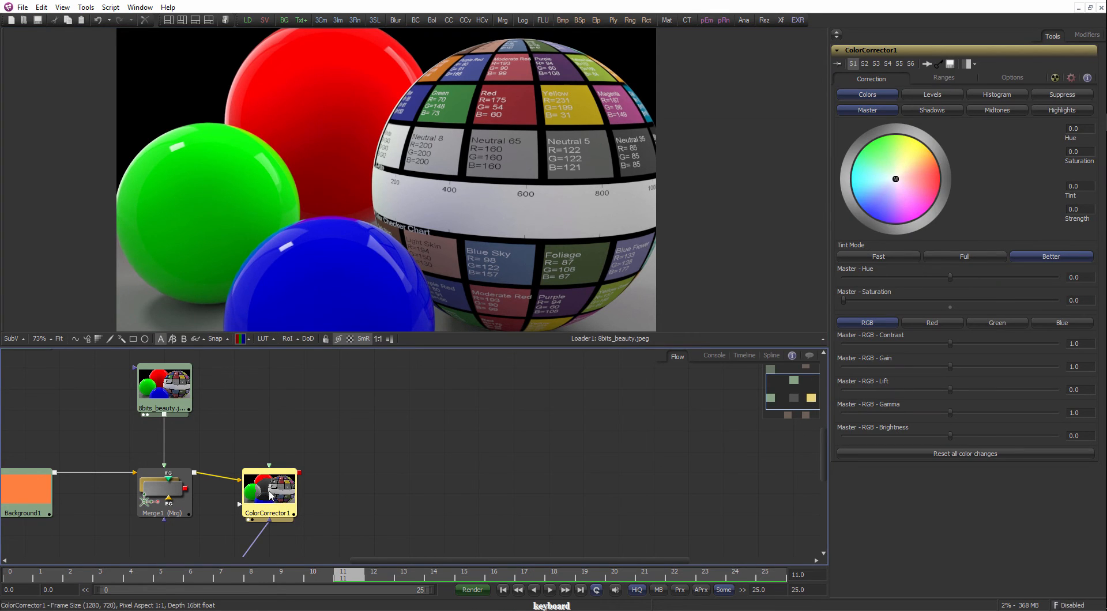
{"action": "key", "text": "1"}
{"action": "left_click", "coordinate": [224, 339]}
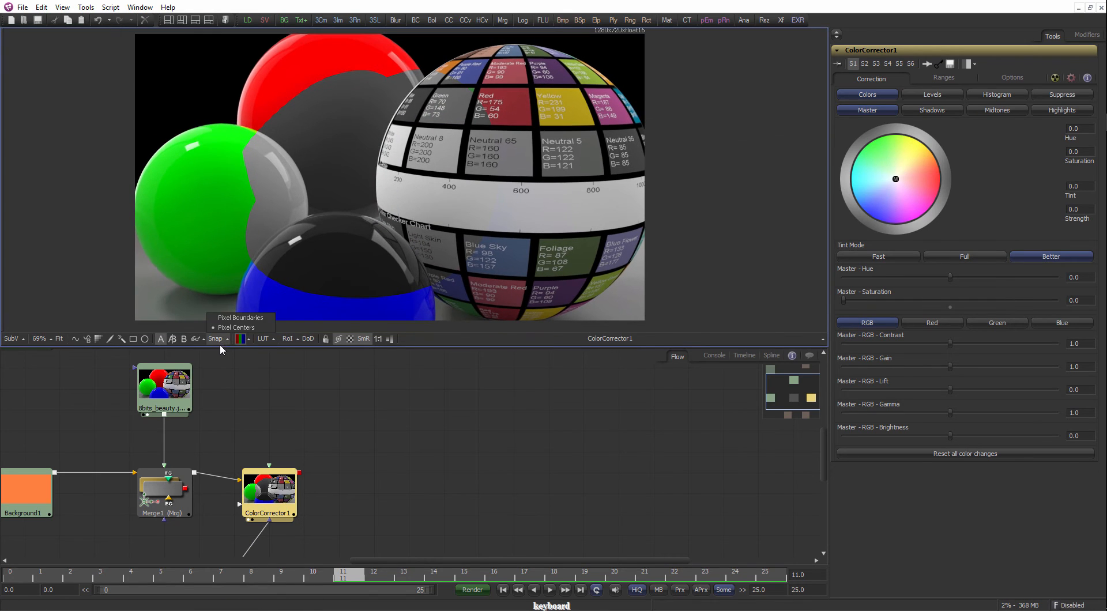
{"action": "left_click", "coordinate": [236, 318]}
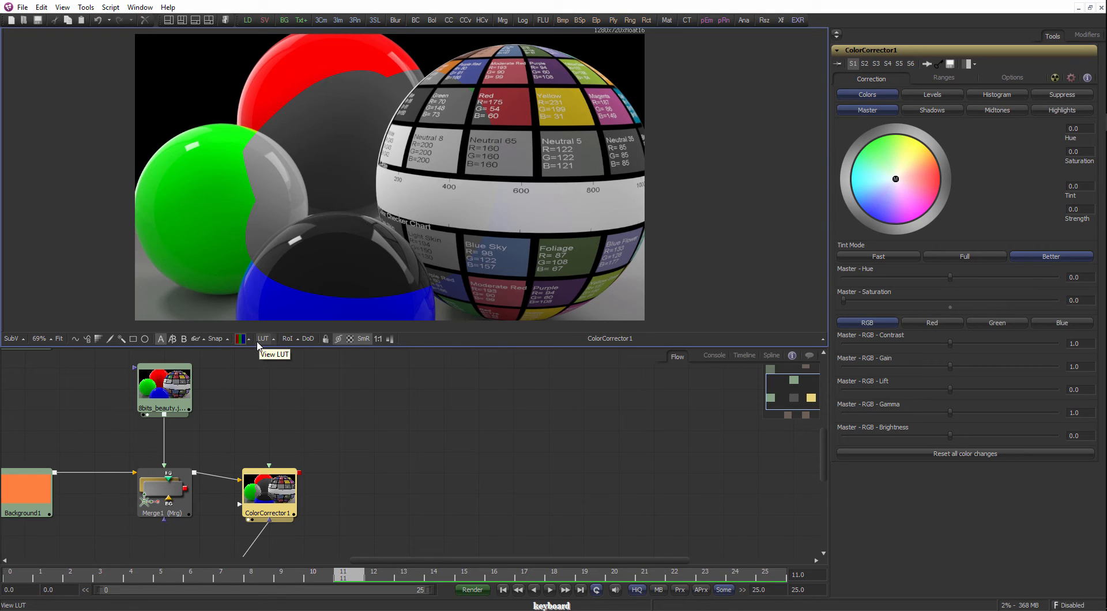
Enlarge the viewer by lowering the divider between it and the node flow.
{"action": "left_click", "coordinate": [298, 340]}
{"action": "left_click", "coordinate": [303, 380]}
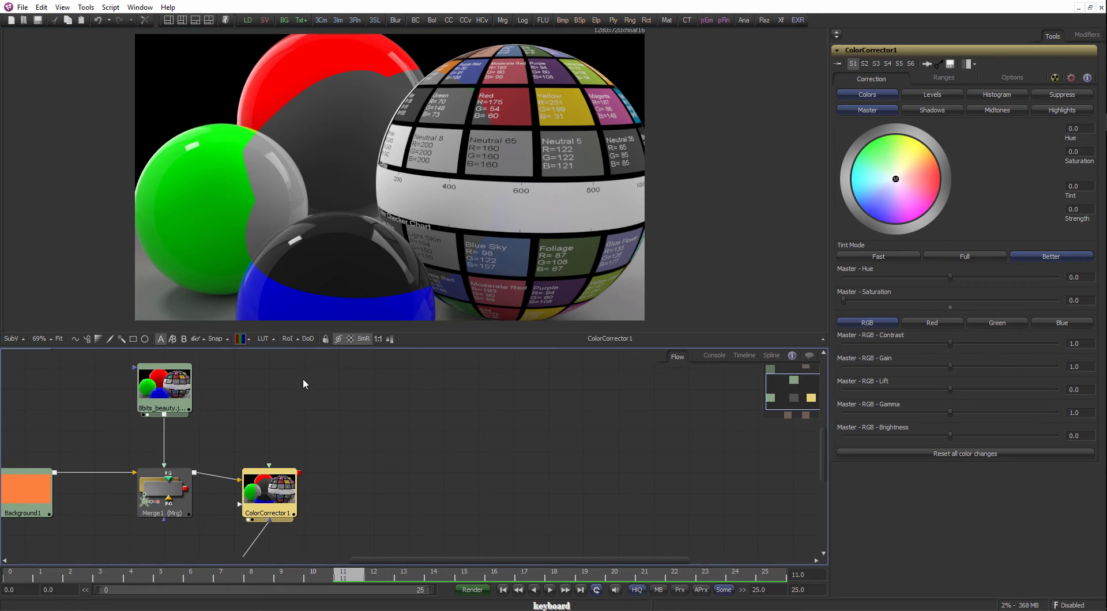
{"action": "left_click_drag", "start_coordinate": [248, 417], "coordinate": [324, 412]}
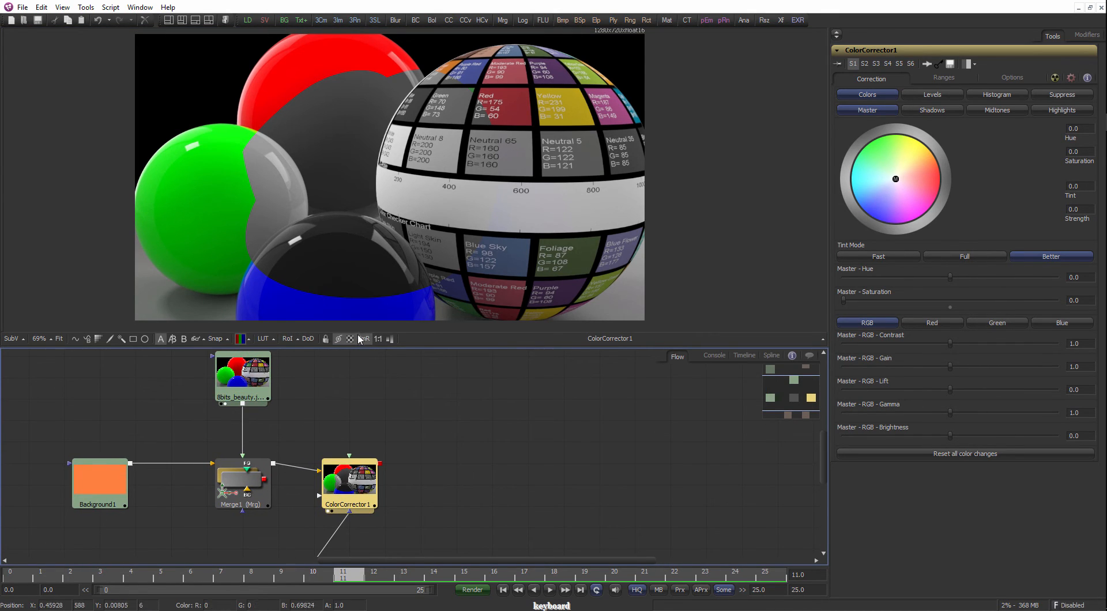
{"action": "left_click_drag", "start_coordinate": [357, 347], "coordinate": [360, 378]}
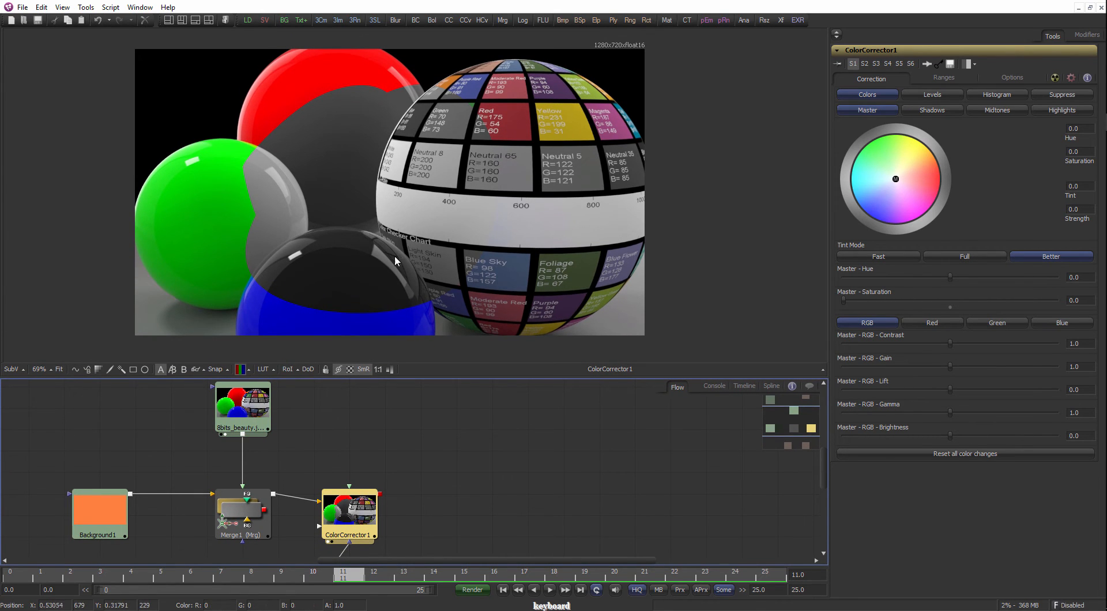
{"action": "scroll", "coordinate": [396, 251], "scroll_direction": "up", "scroll_amount": 1}
Enable the viewer's region of interest and draw it around the Blue Sky and Foliage patches, with its lower-left corner at about 884,59.
{"action": "left_click_drag", "start_coordinate": [344, 452], "coordinate": [369, 490]}
{"action": "left_click", "coordinate": [463, 408]}
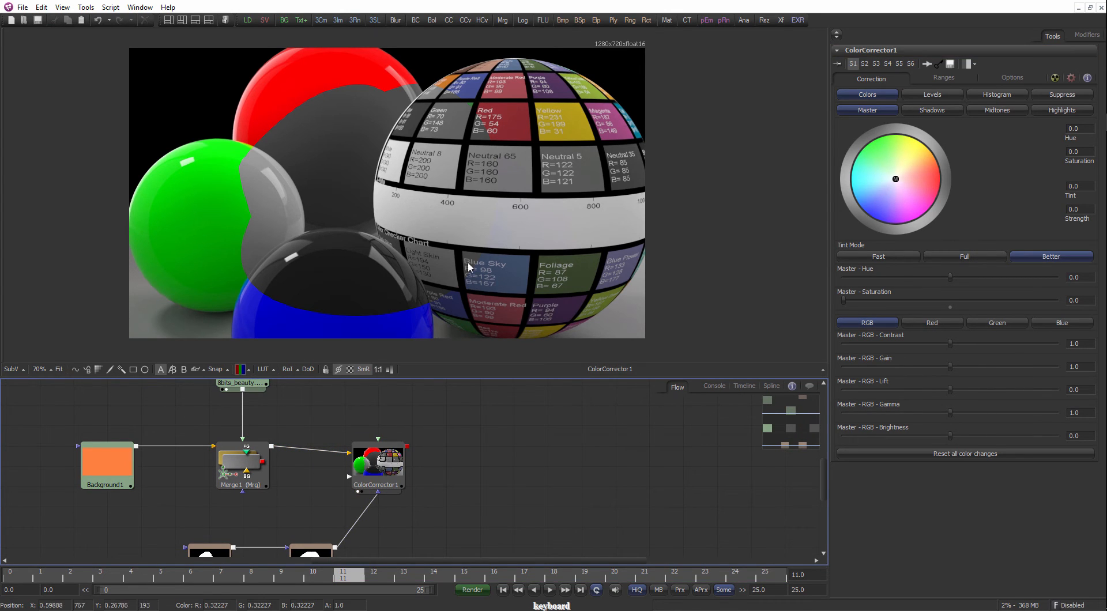
{"action": "left_click_drag", "start_coordinate": [348, 411], "coordinate": [345, 436]}
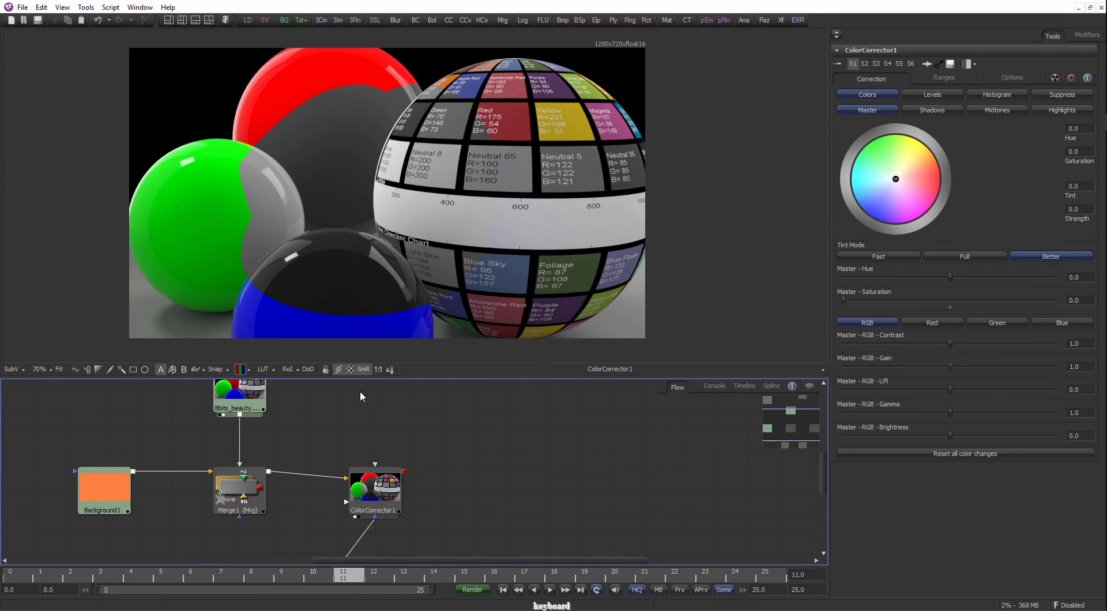
{"action": "left_click_drag", "start_coordinate": [443, 272], "coordinate": [517, 254]}
{"action": "left_click_drag", "start_coordinate": [362, 450], "coordinate": [349, 448]}
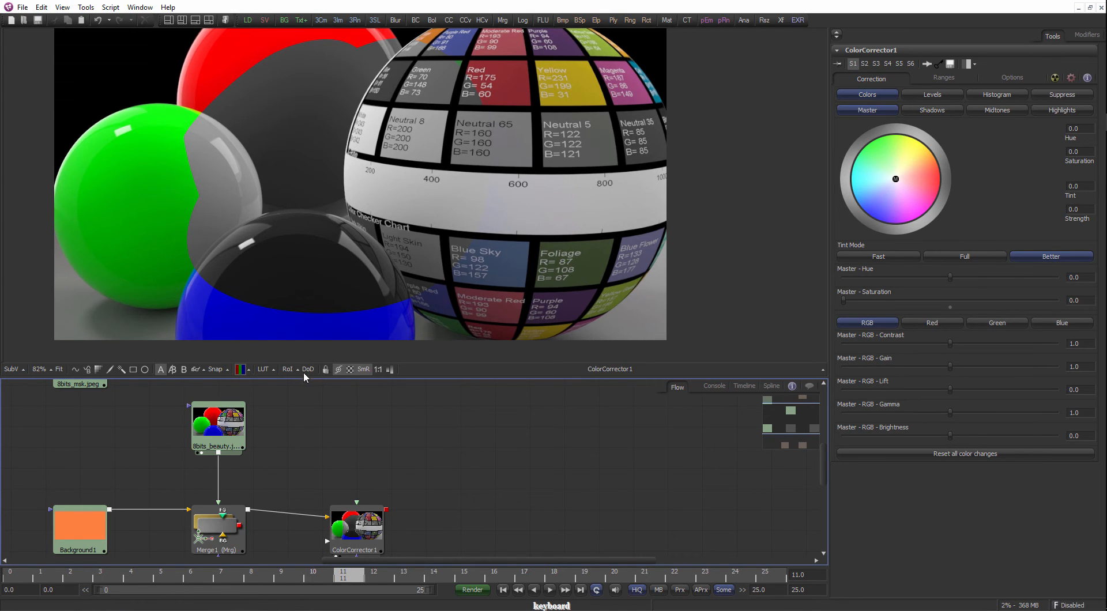
{"action": "left_click", "coordinate": [286, 369]}
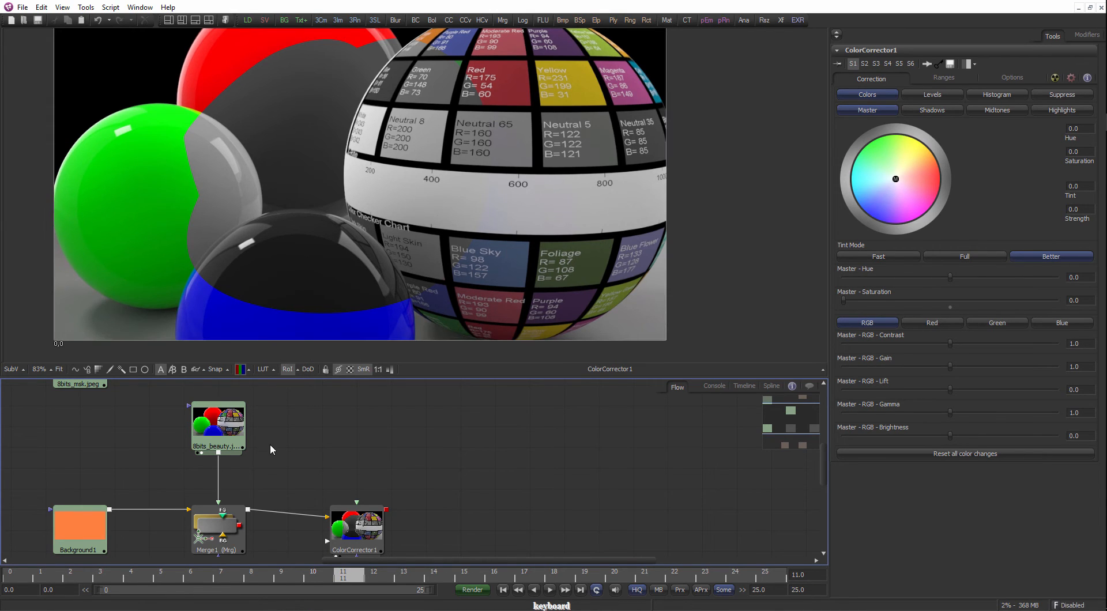
{"action": "left_click", "coordinate": [296, 370]}
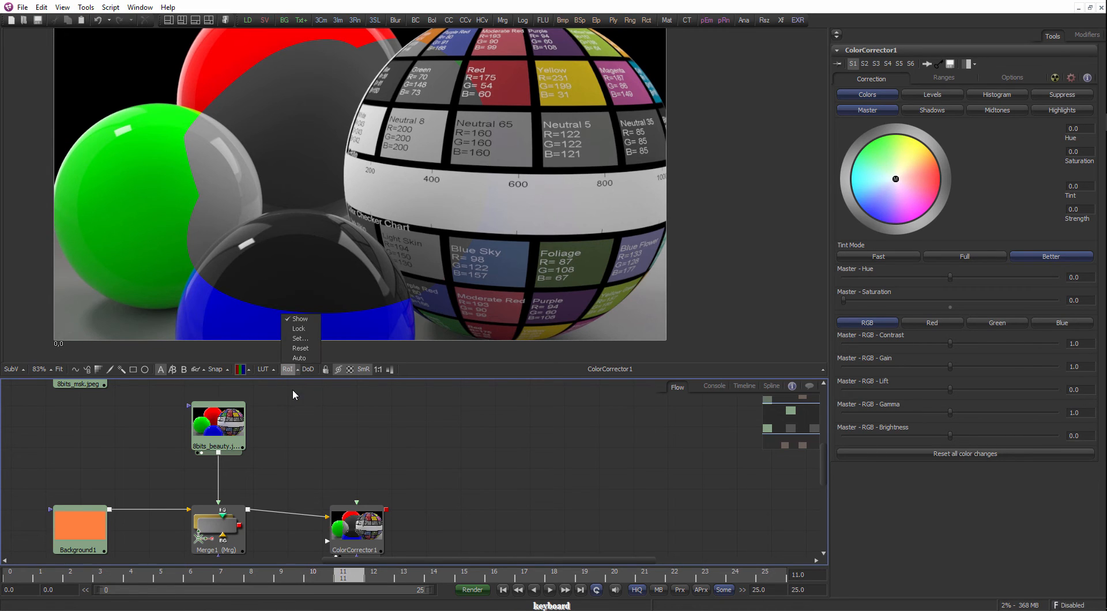
{"action": "left_click", "coordinate": [300, 339]}
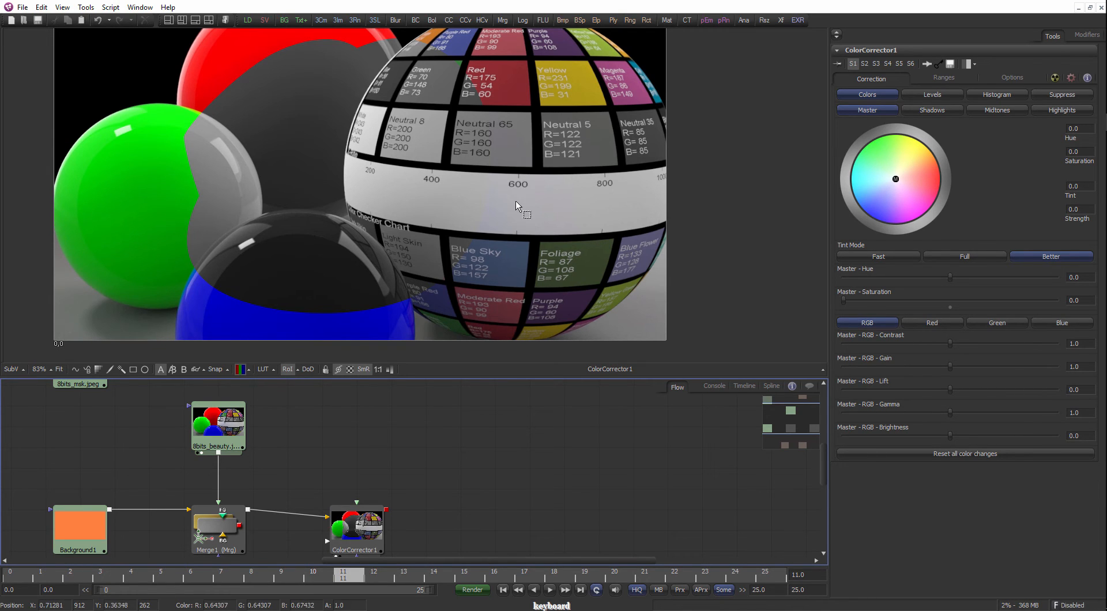
{"action": "scroll", "coordinate": [544, 190], "scroll_direction": "up", "scroll_amount": 2}
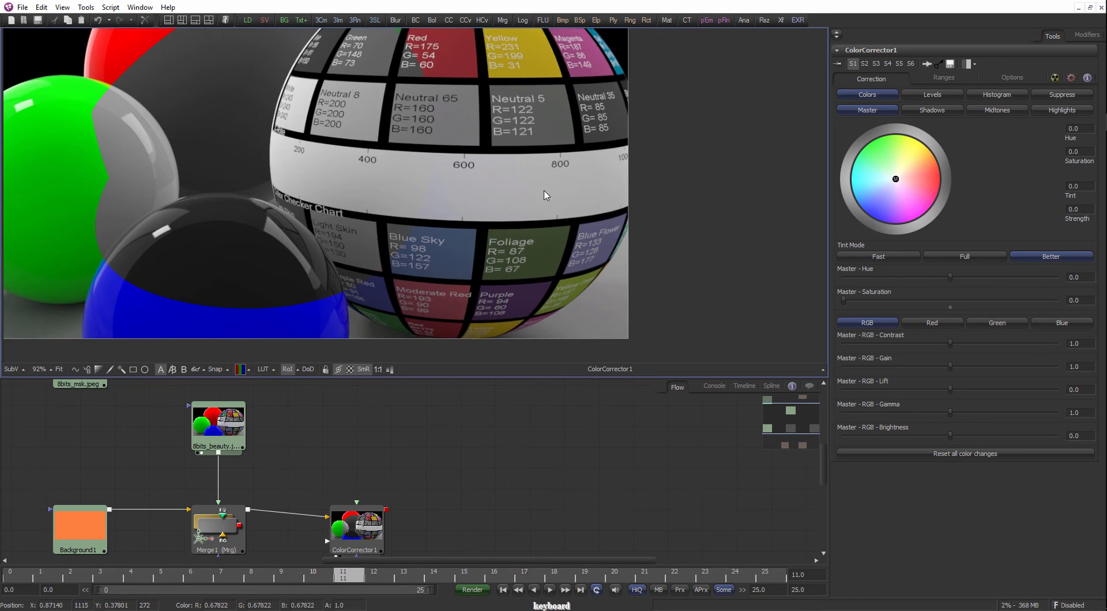
{"action": "left_click_drag", "start_coordinate": [538, 192], "coordinate": [417, 306]}
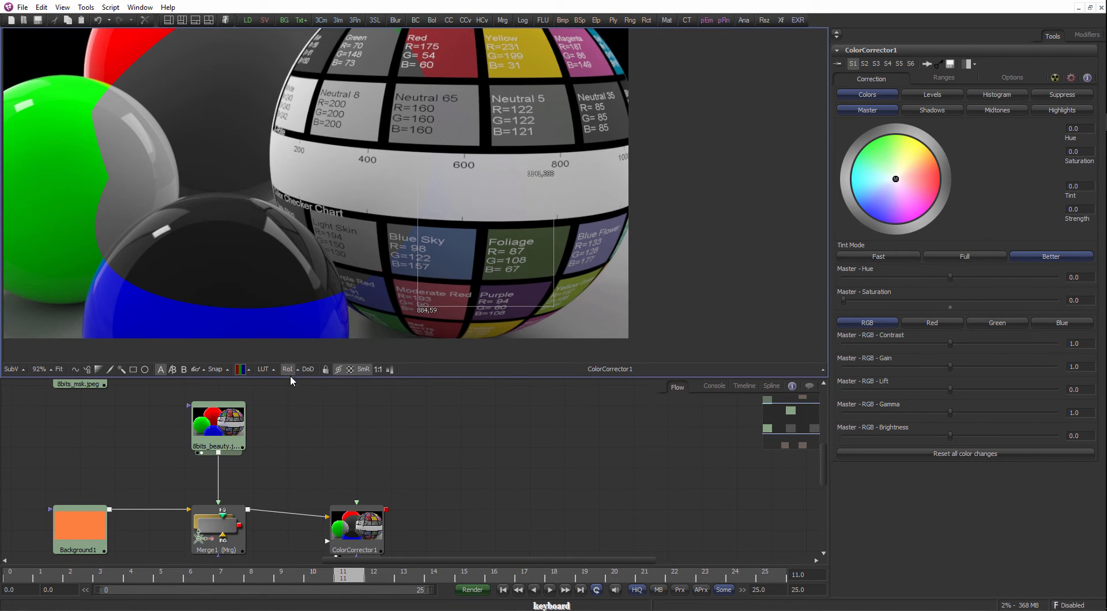
Select the BSpline1 mask and pull its right control point outward beyond the 800 mark on the sphere's white band.
{"action": "left_click_drag", "start_coordinate": [377, 458], "coordinate": [363, 429]}
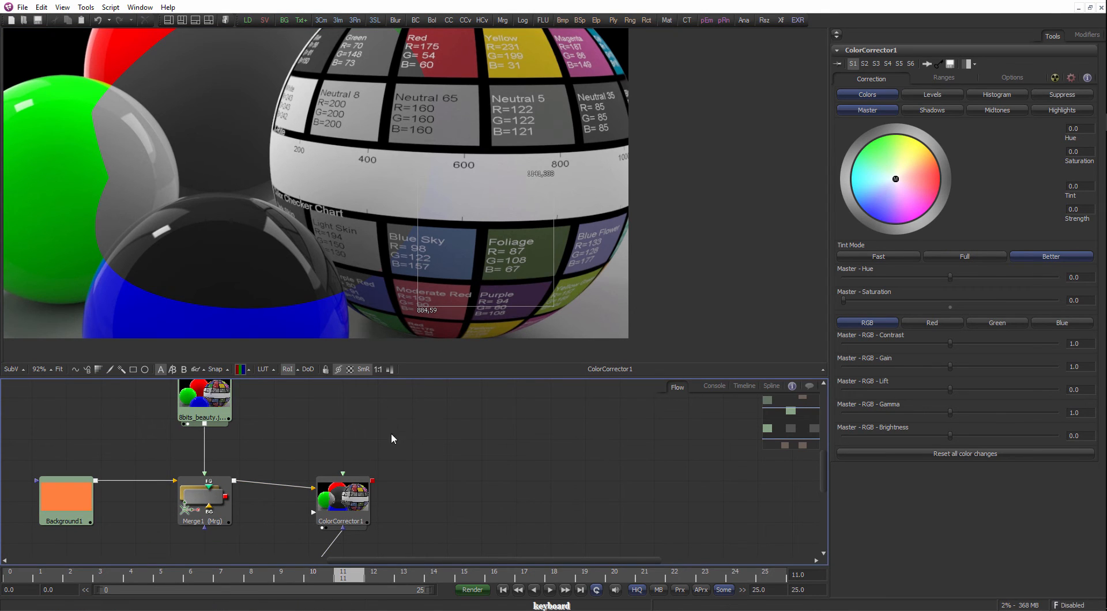
{"action": "left_click", "coordinate": [343, 497]}
{"action": "scroll", "coordinate": [369, 456], "scroll_direction": "down", "scroll_amount": 1}
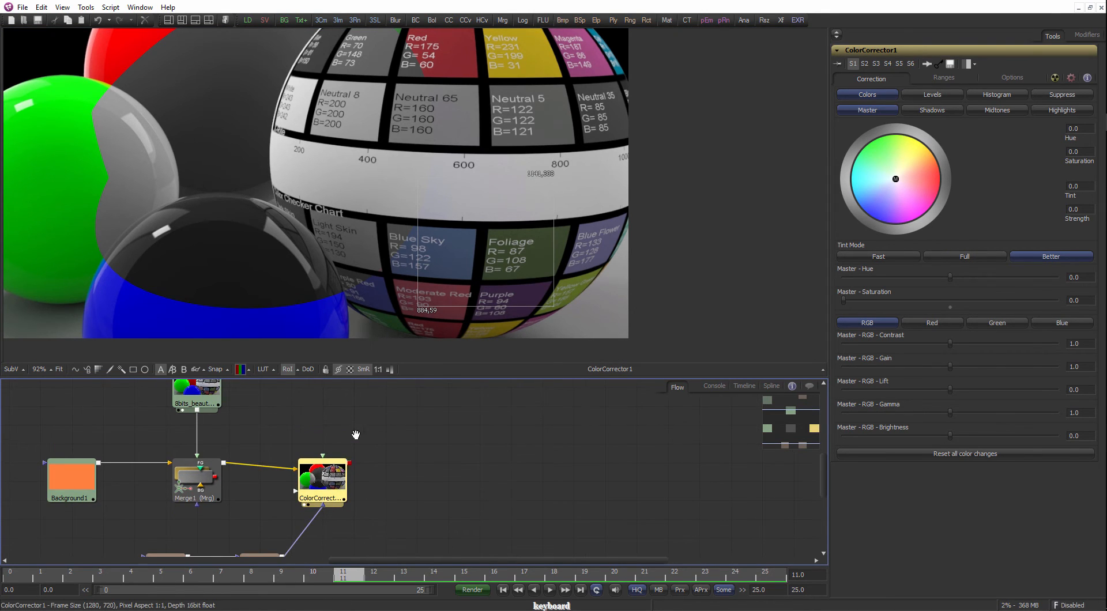
{"action": "left_click_drag", "start_coordinate": [355, 435], "coordinate": [376, 386]}
{"action": "left_click", "coordinate": [272, 516]}
{"action": "left_click_drag", "start_coordinate": [417, 109], "coordinate": [491, 113]}
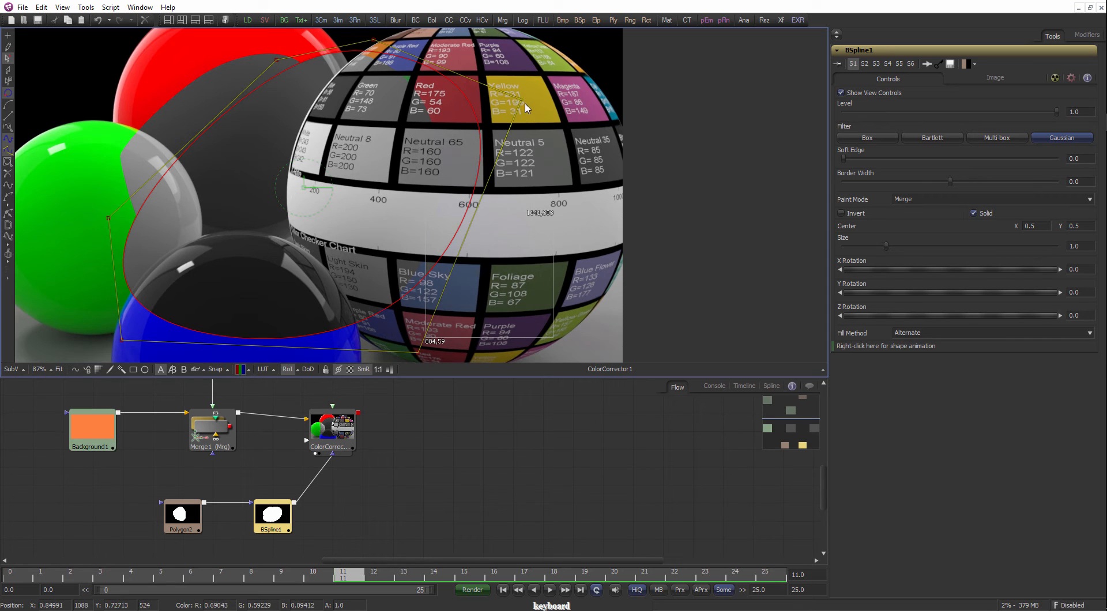
{"action": "left_click_drag", "start_coordinate": [524, 103], "coordinate": [631, 207]}
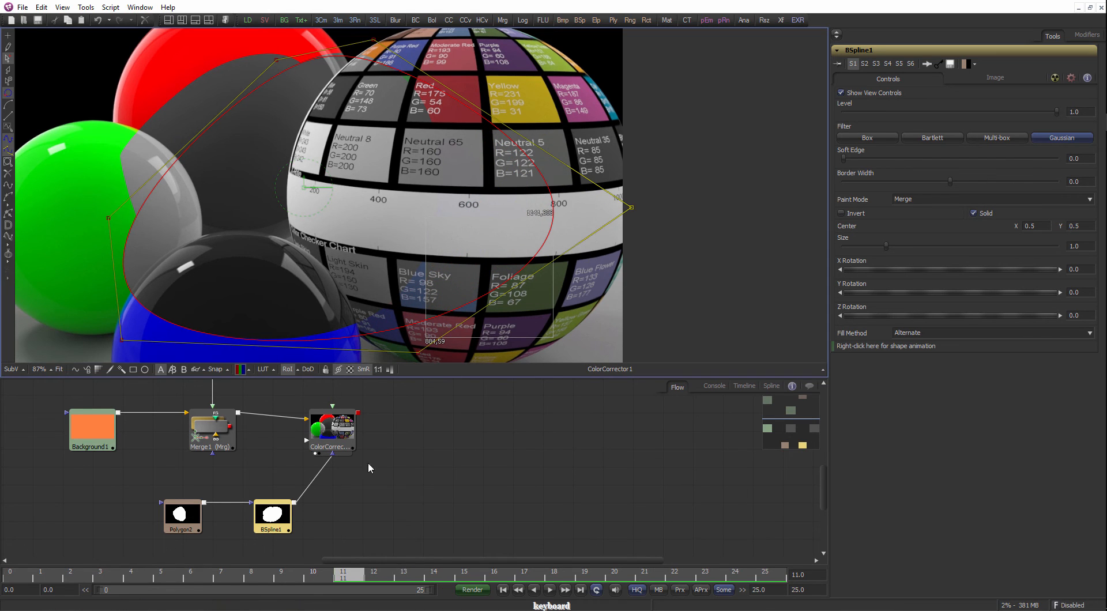
Set ColorCorrector1's Master RGB Lift to -1.0.
{"action": "left_click", "coordinate": [333, 429]}
{"action": "left_click_drag", "start_coordinate": [941, 390], "coordinate": [819, 395]}
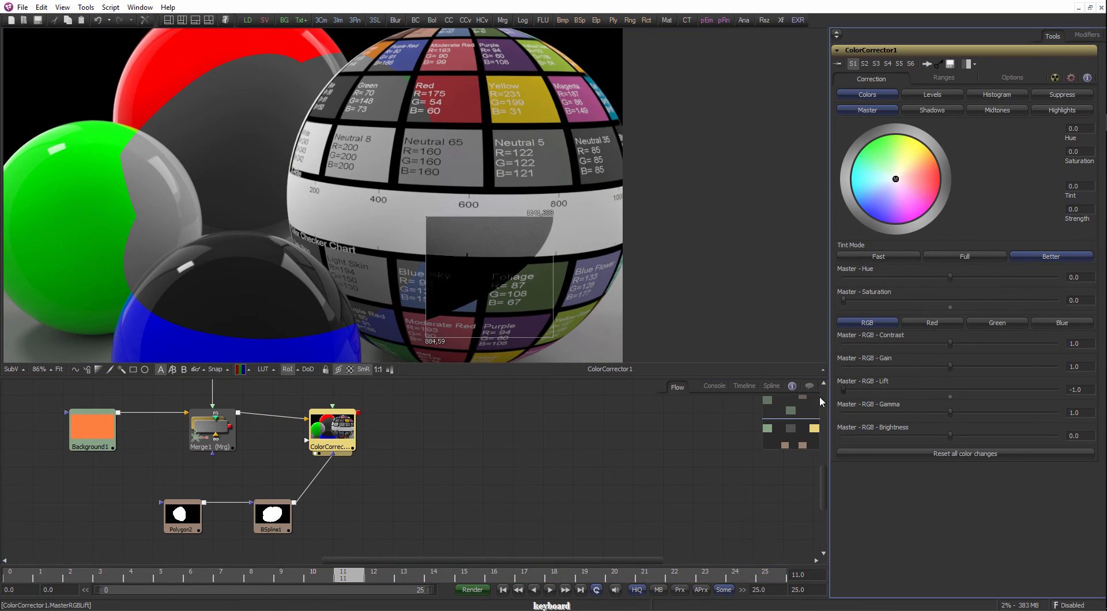
Reshape the BSpline1 mask by moving its right control point near the 800 mark and its bottom point below the image edge.
{"action": "left_click", "coordinate": [276, 516]}
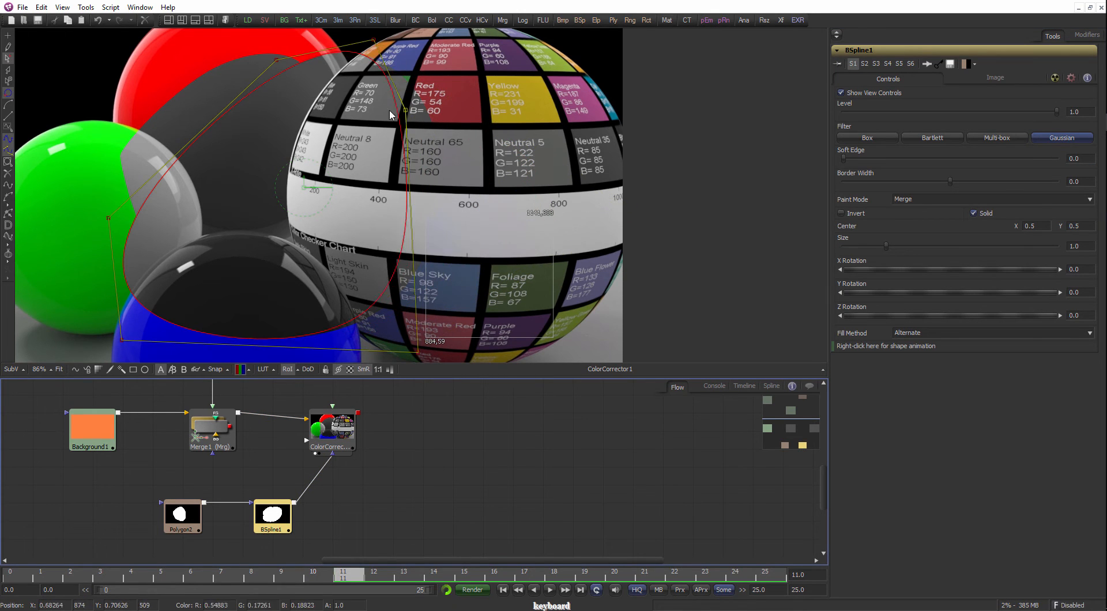
{"action": "left_click_drag", "start_coordinate": [406, 110], "coordinate": [578, 239]}
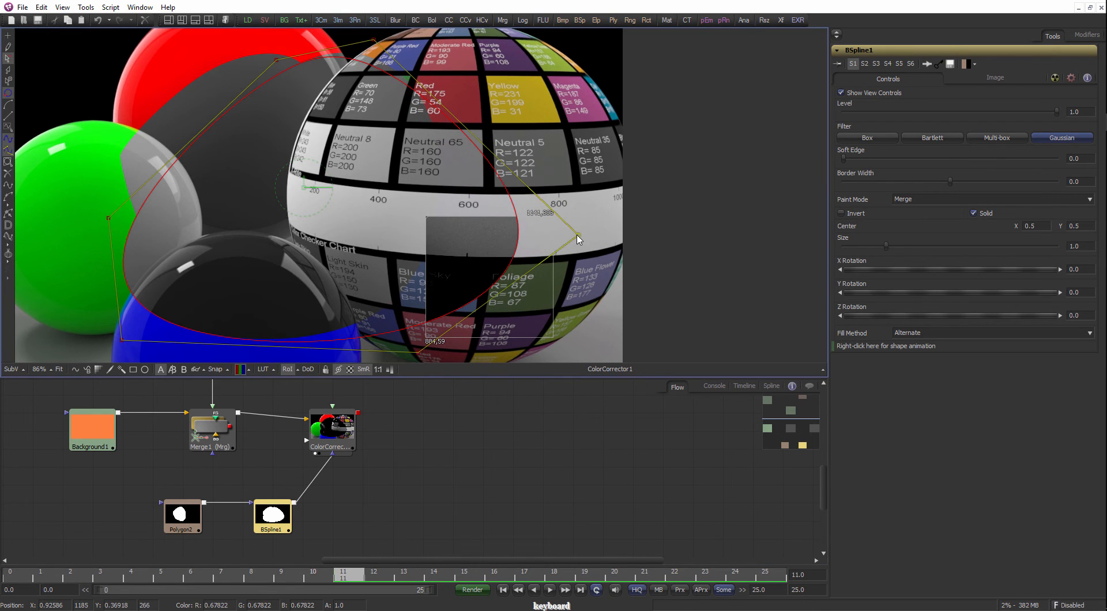
{"action": "scroll", "coordinate": [353, 335], "scroll_direction": "down", "scroll_amount": 2}
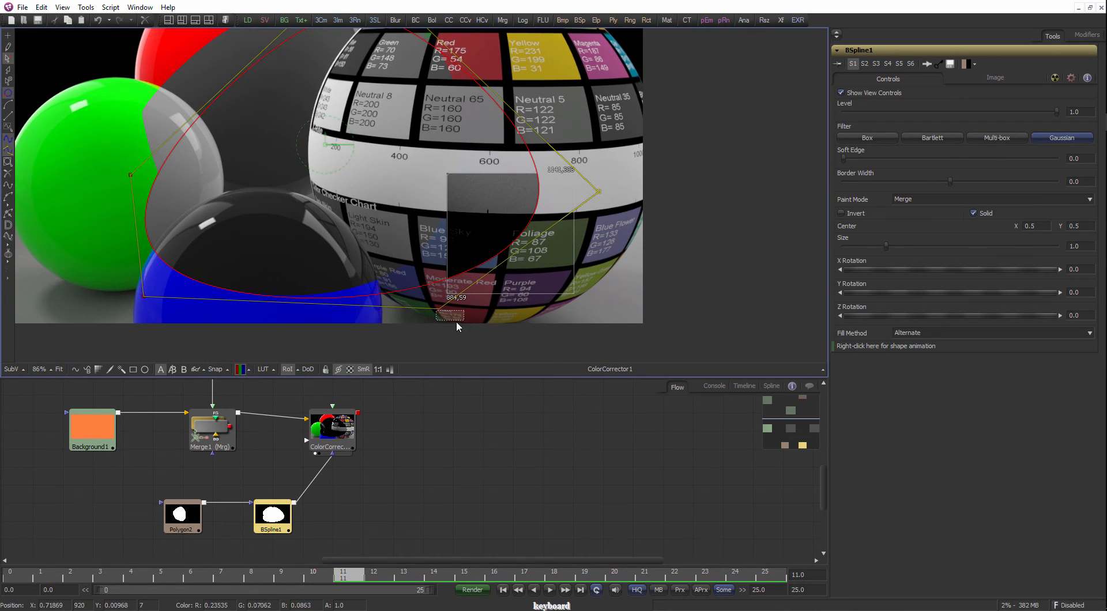
{"action": "left_click_drag", "start_coordinate": [439, 310], "coordinate": [437, 353]}
{"action": "scroll", "coordinate": [490, 285], "scroll_direction": "up", "scroll_amount": 1}
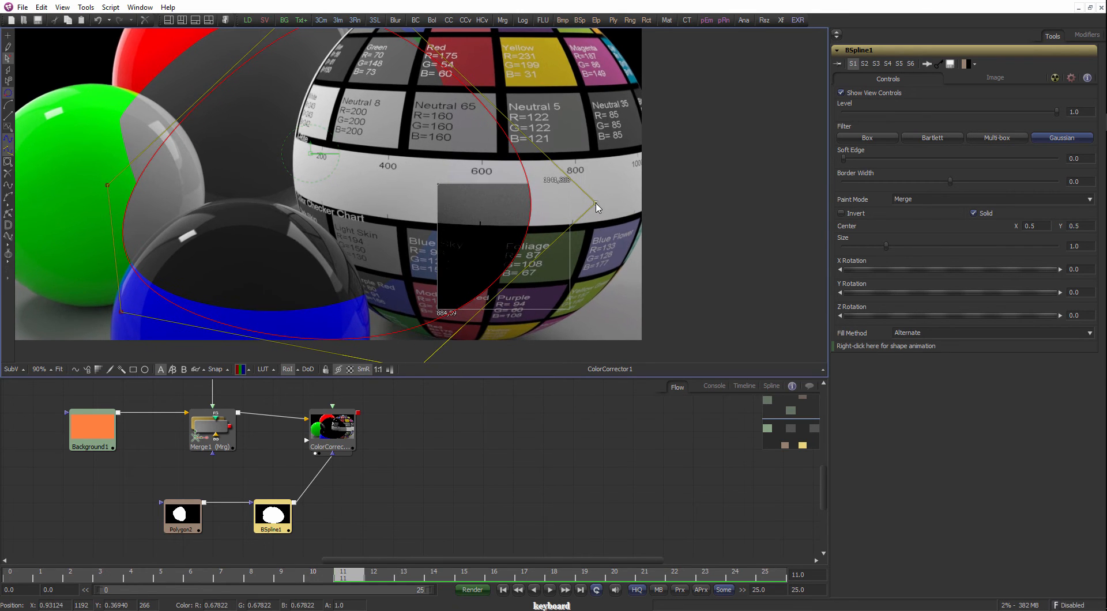
{"action": "left_click_drag", "start_coordinate": [596, 202], "coordinate": [588, 195]}
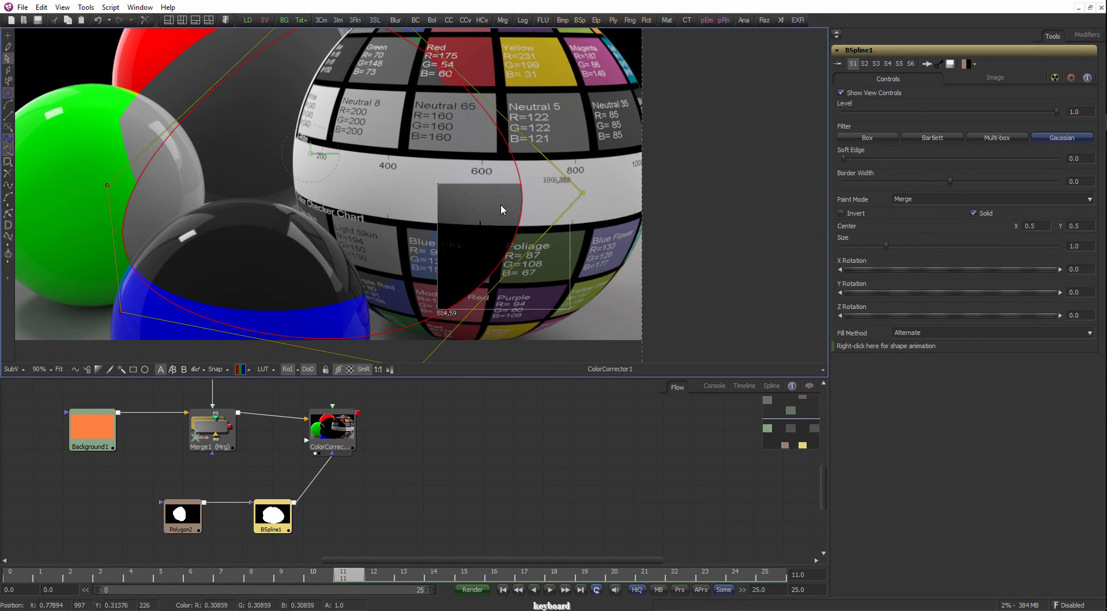
Examine the domain of definition outline in the viewer, from its upper corner to its extent below the image.
{"action": "scroll", "coordinate": [410, 303], "scroll_direction": "down", "scroll_amount": 1}
{"action": "scroll", "coordinate": [513, 226], "scroll_direction": "down", "scroll_amount": 3}
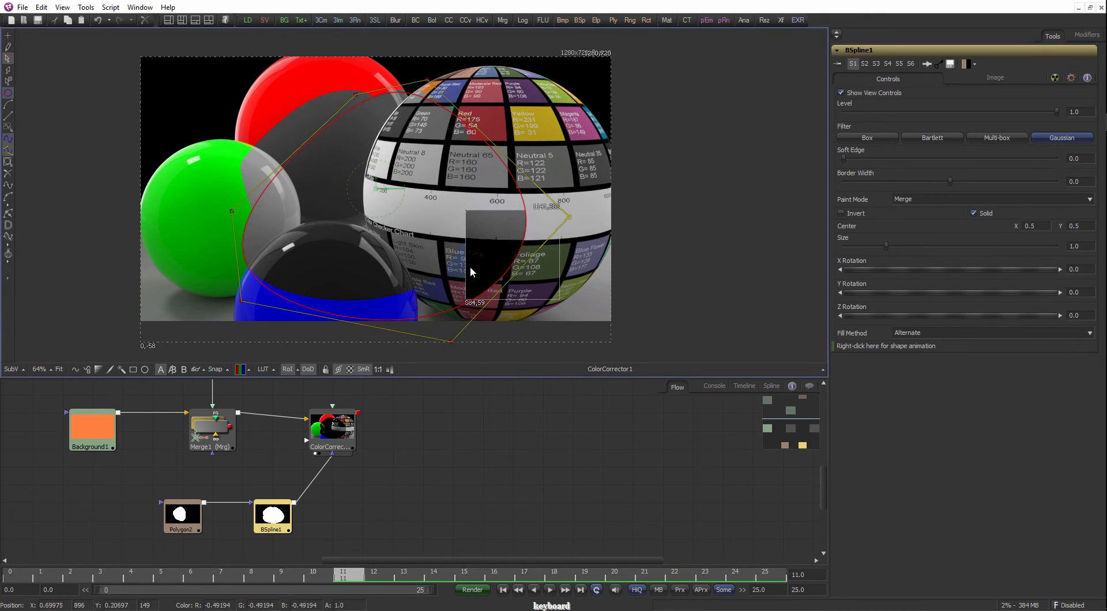
{"action": "scroll", "coordinate": [472, 248], "scroll_direction": "up", "scroll_amount": 1}
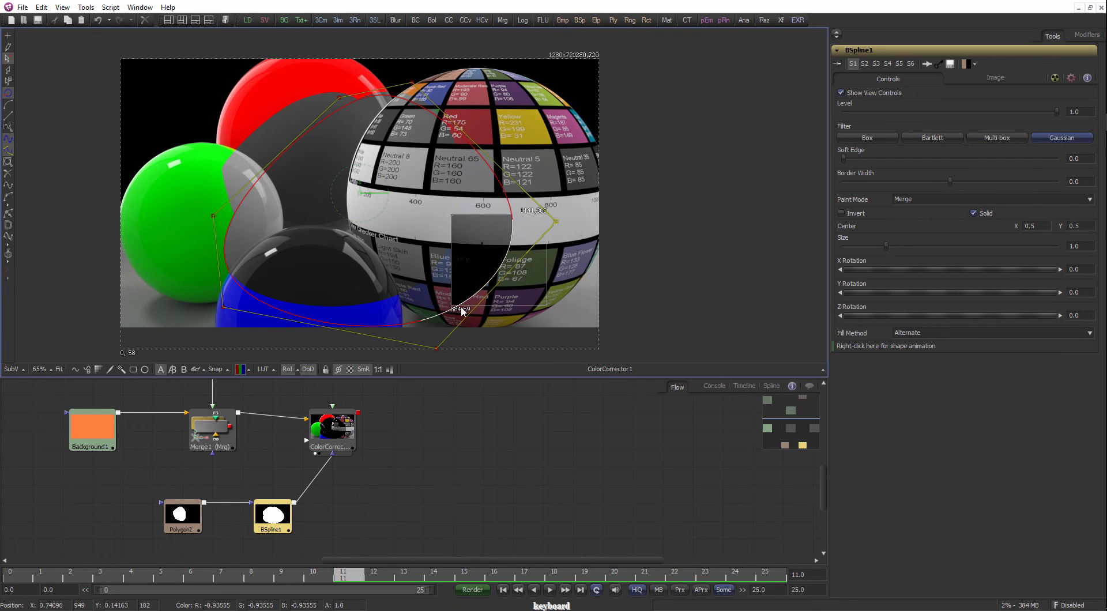
{"action": "left_click_drag", "start_coordinate": [465, 325], "coordinate": [452, 301]}
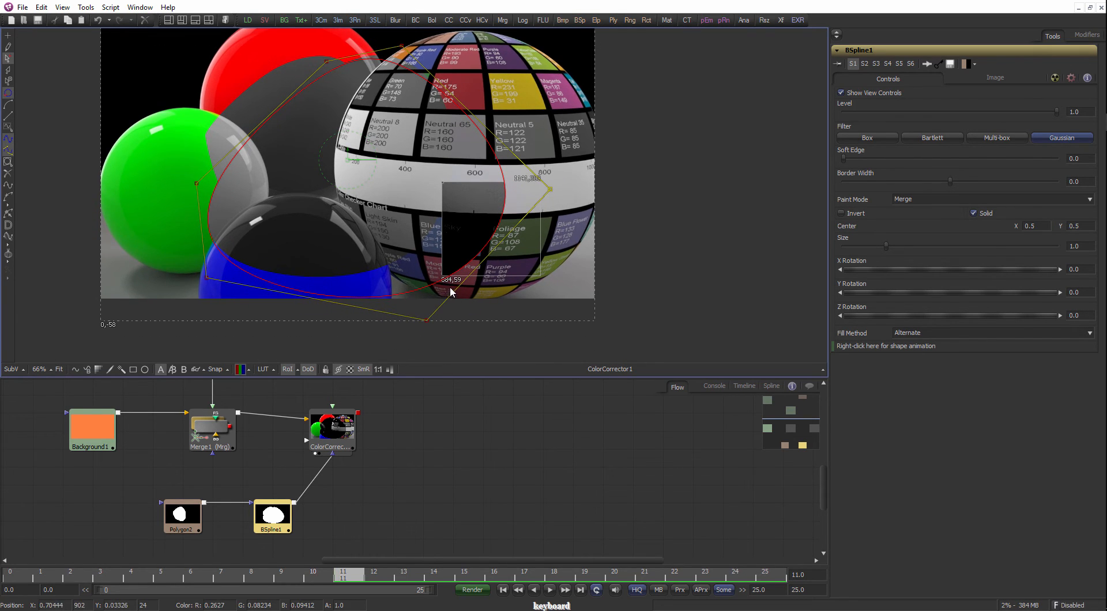
{"action": "scroll", "coordinate": [612, 75], "scroll_direction": "up", "scroll_amount": 3}
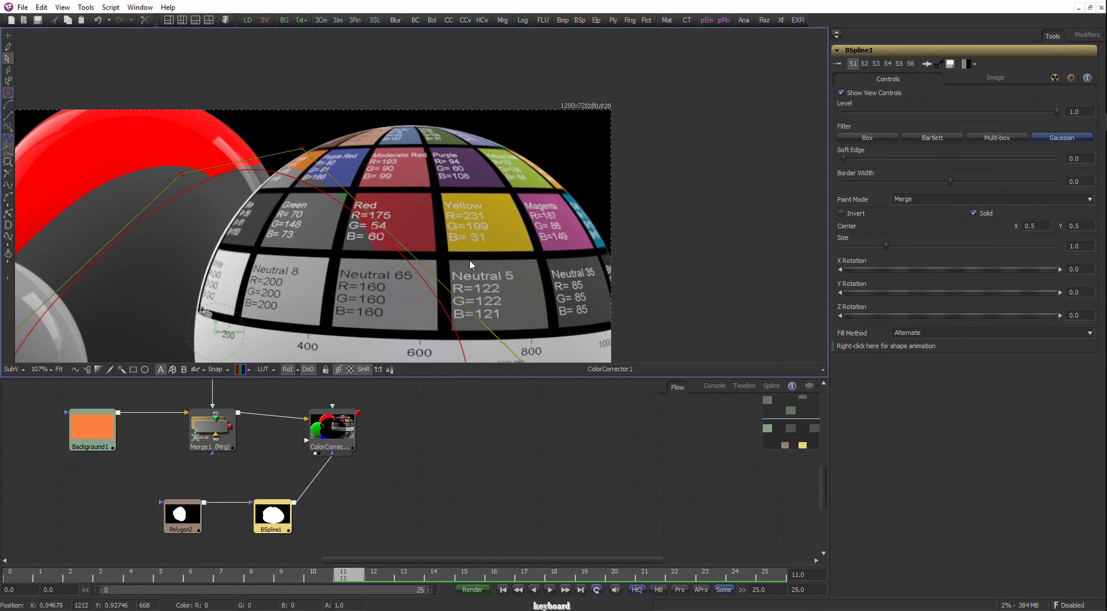
{"action": "scroll", "coordinate": [469, 258], "scroll_direction": "down", "scroll_amount": 4}
{"action": "scroll", "coordinate": [498, 281], "scroll_direction": "up", "scroll_amount": 2}
{"action": "scroll", "coordinate": [275, 238], "scroll_direction": "up", "scroll_amount": 1}
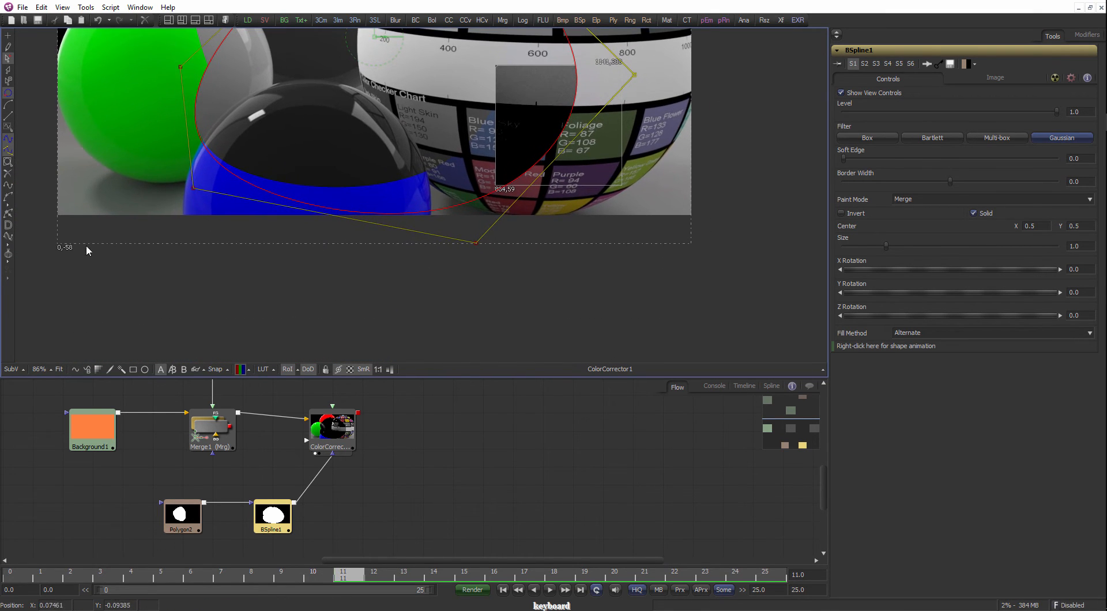
Pull the mask's bottom control point further below the image, extending the domain of definition's lower-left corner to about 0,-128.
{"action": "left_click_drag", "start_coordinate": [476, 244], "coordinate": [489, 277]}
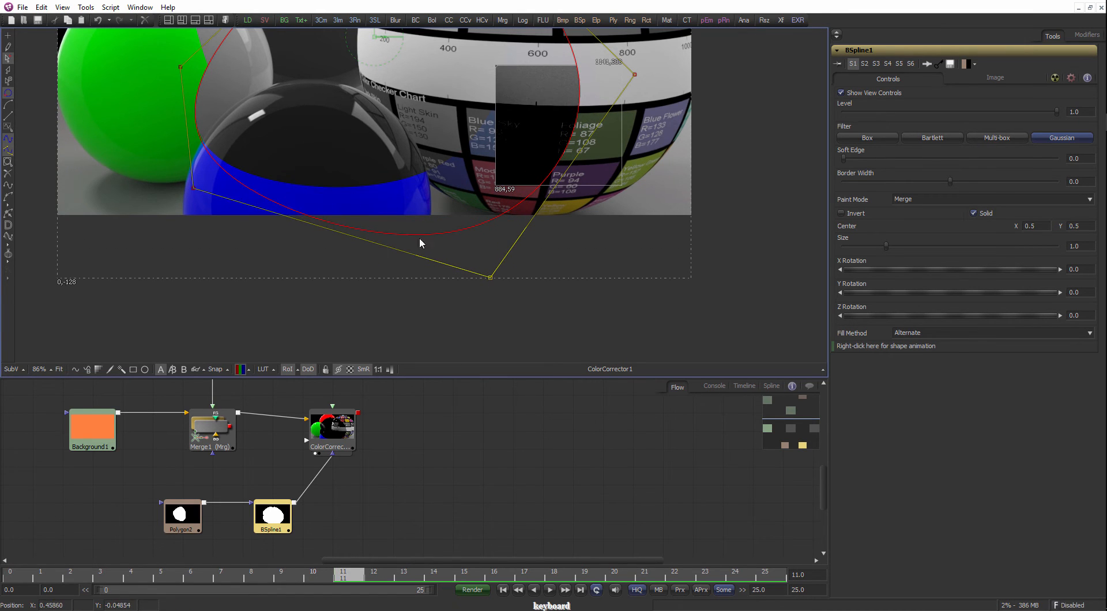
{"action": "scroll", "coordinate": [479, 255], "scroll_direction": "down", "scroll_amount": 3}
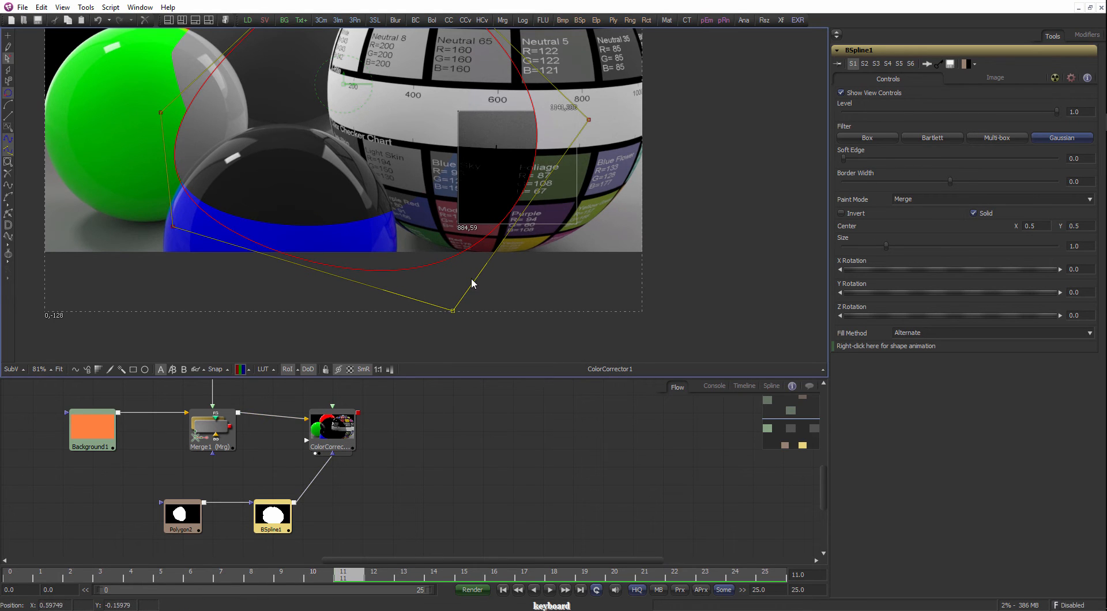
{"action": "scroll", "coordinate": [530, 203], "scroll_direction": "down", "scroll_amount": 1}
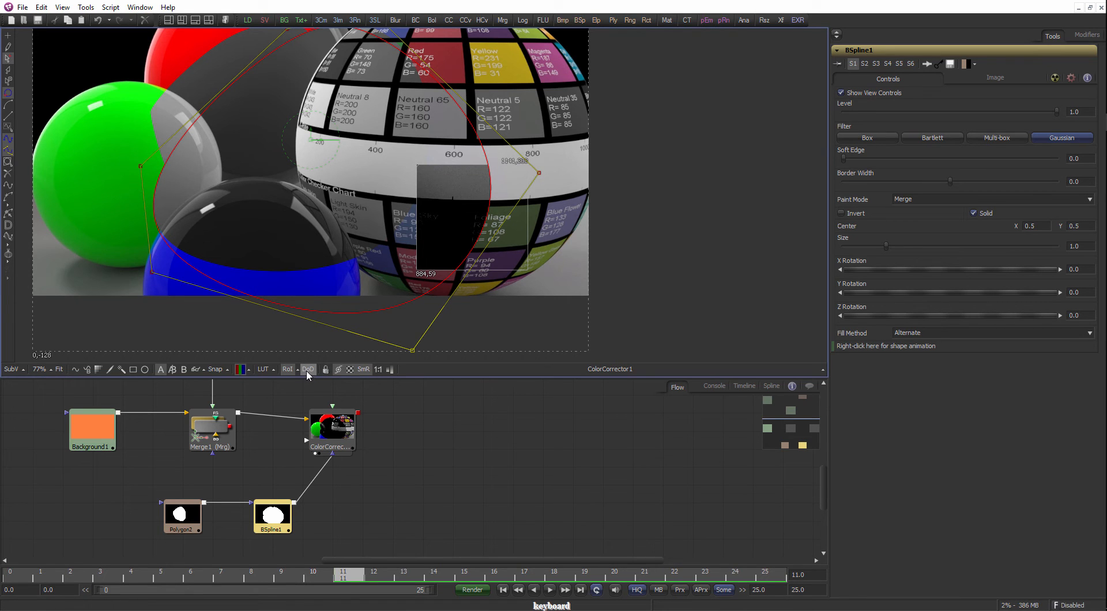
{"action": "scroll", "coordinate": [545, 167], "scroll_direction": "down", "scroll_amount": 1}
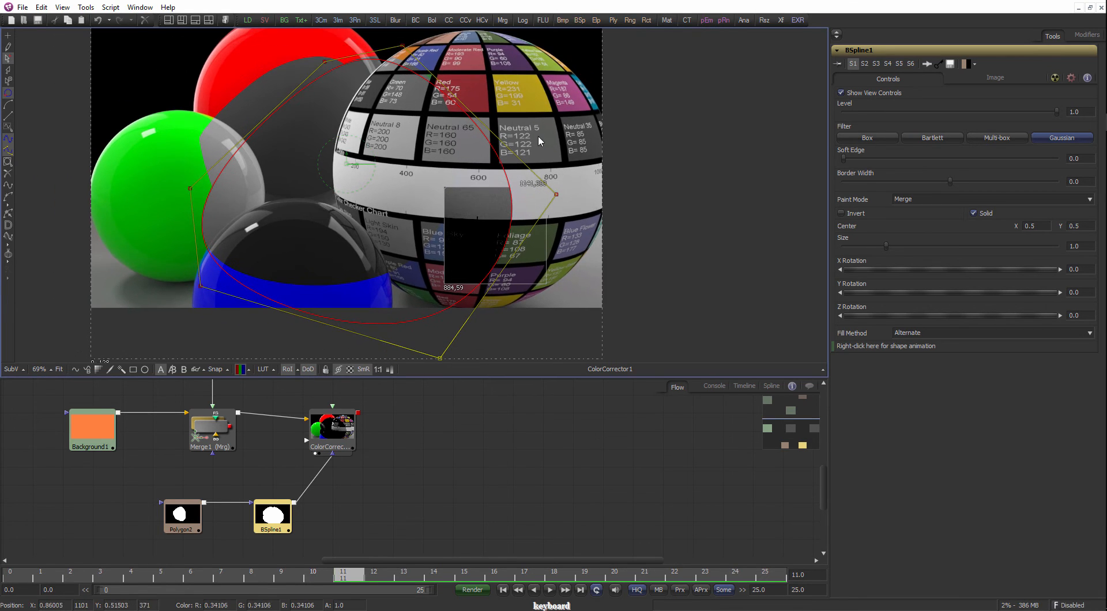
{"action": "left_click_drag", "start_coordinate": [490, 206], "coordinate": [460, 212]}
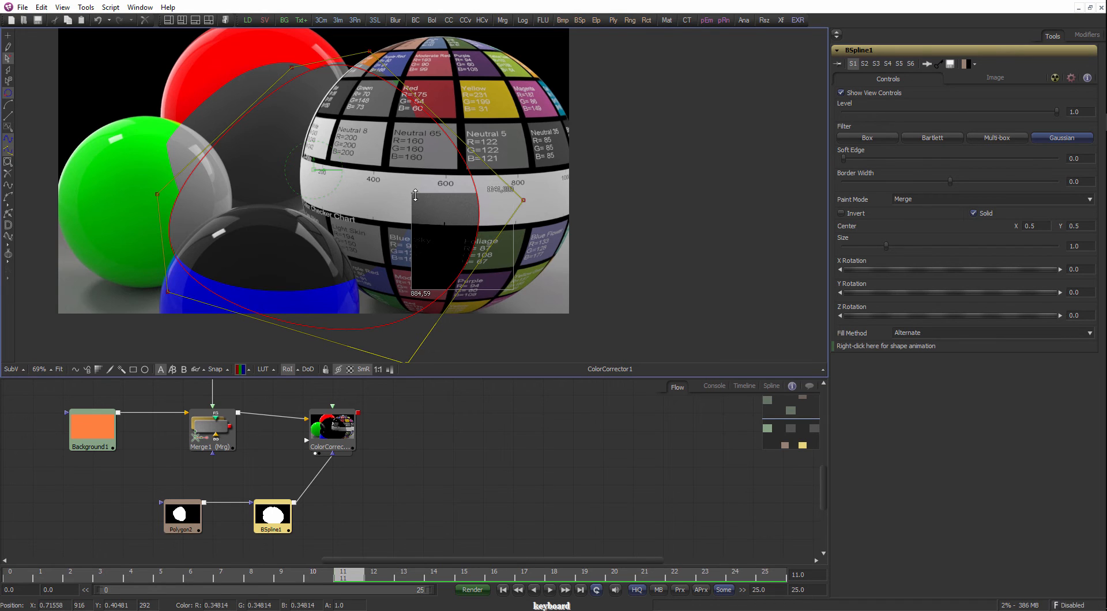
Move the region of interest up over the Red and Neutral 65 patches, with its lower-left corner at about 819,374.
{"action": "mouse_move", "coordinate": [415, 196]}
{"action": "left_mouse_down"}
{"action": "mouse_move", "coordinate": [326, 167]}
{"action": "mouse_move", "coordinate": [411, 208]}
{"action": "left_mouse_up"}
{"action": "scroll", "coordinate": [332, 171], "scroll_direction": "up", "scroll_amount": 1}
{"action": "scroll", "coordinate": [350, 271], "scroll_direction": "up", "scroll_amount": 2}
{"action": "scroll", "coordinate": [411, 208], "scroll_direction": "up", "scroll_amount": 2}
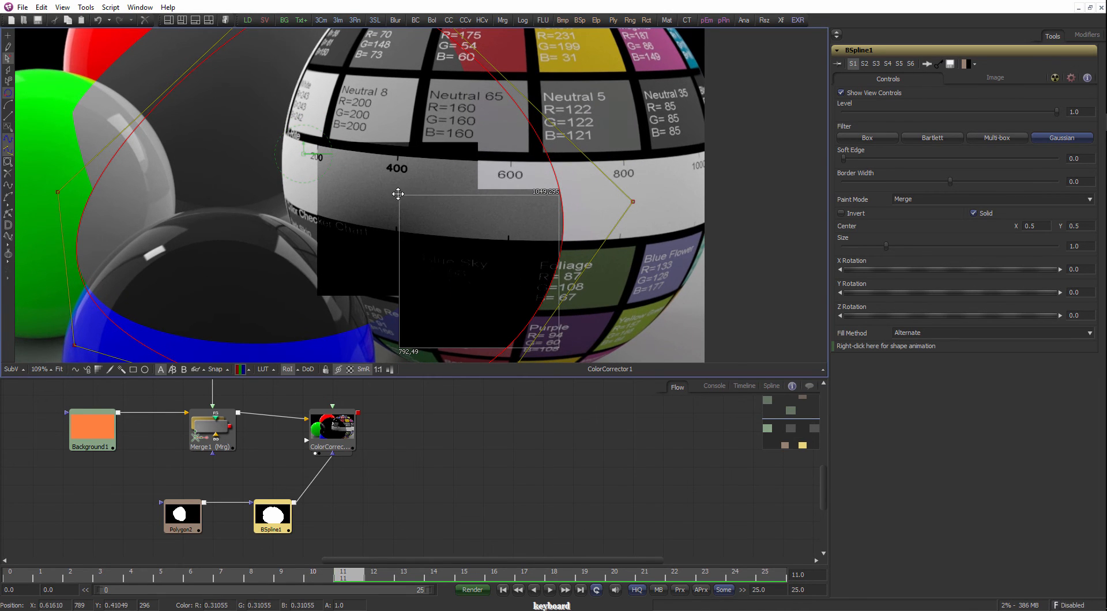
{"action": "left_click_drag", "start_coordinate": [398, 194], "coordinate": [329, 90]}
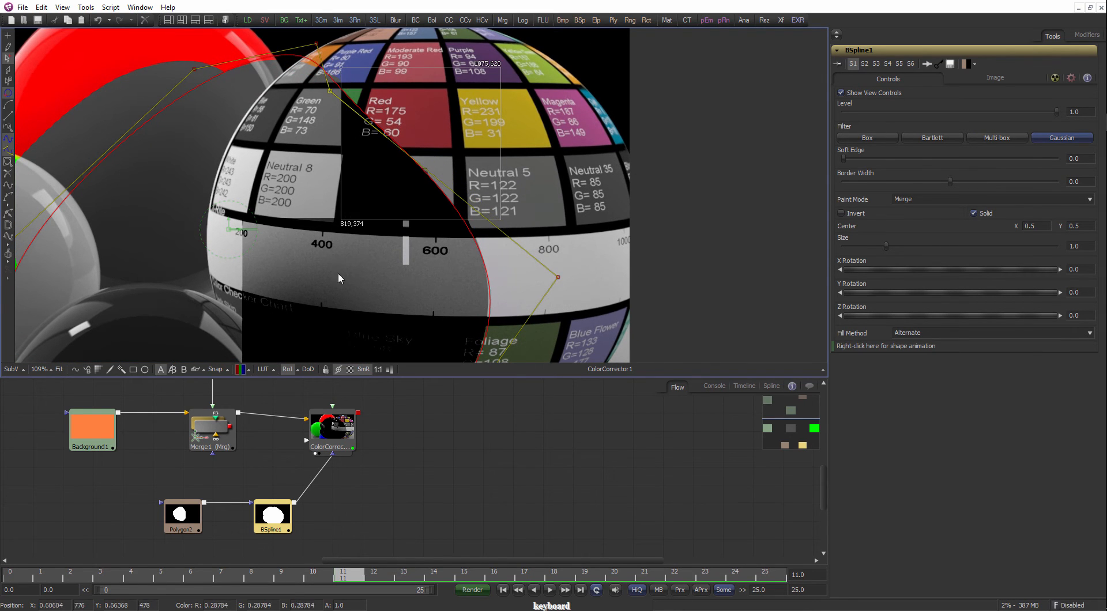
Turn off the viewer's region of interest and toggle the viewer lock.
{"action": "left_click", "coordinate": [287, 369]}
{"action": "scroll", "coordinate": [371, 274], "scroll_direction": "down", "scroll_amount": 1}
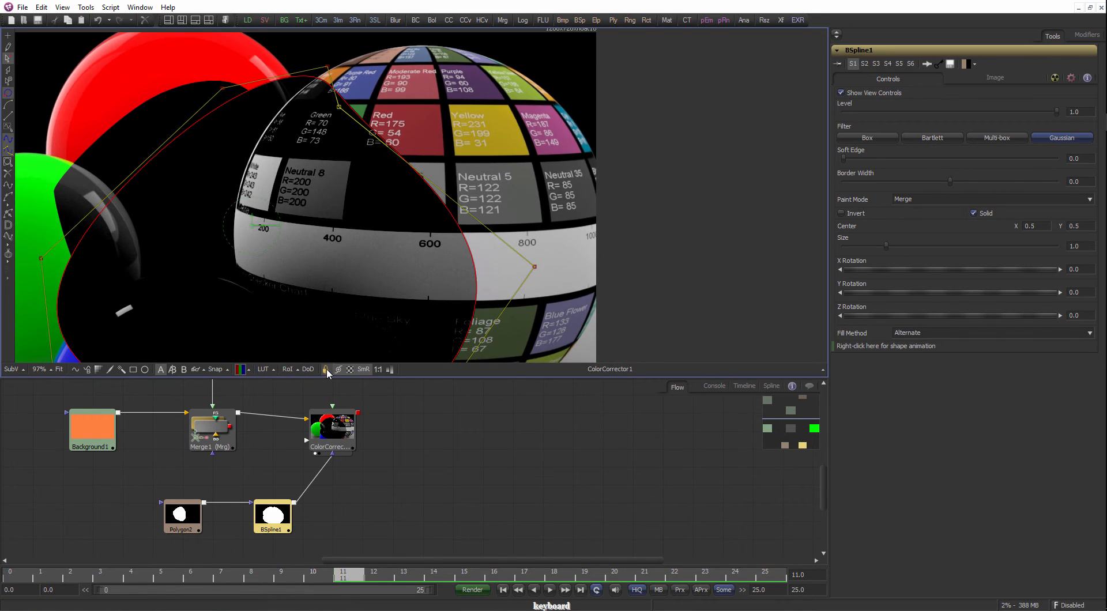
{"action": "left_click", "coordinate": [326, 369]}
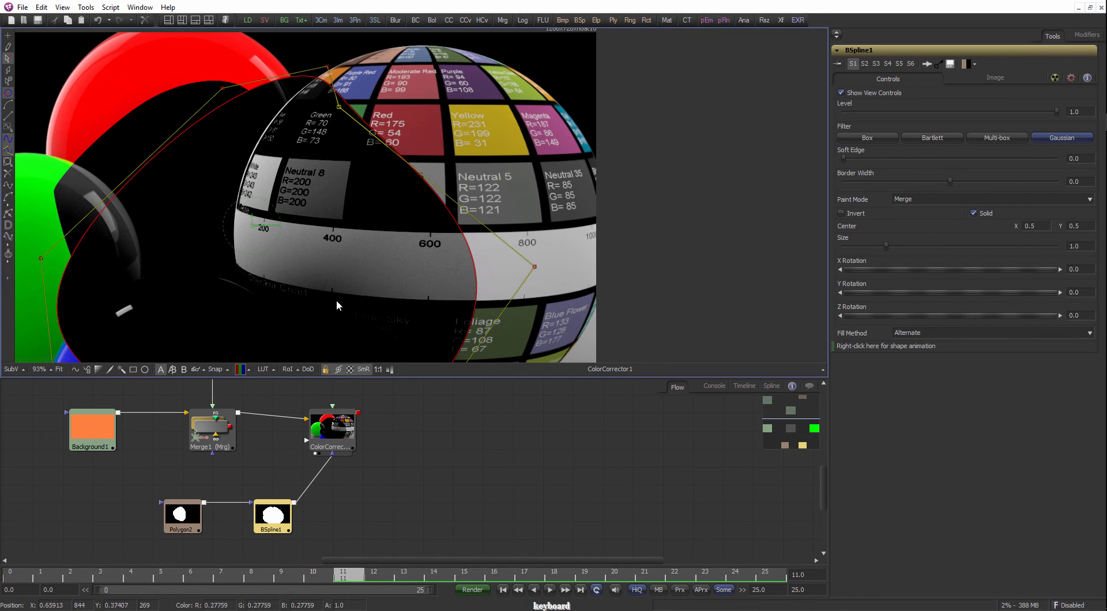
Hide the mask's on-screen controls in the viewer and inspect the corrected image up close.
{"action": "left_click_drag", "start_coordinate": [350, 291], "coordinate": [390, 244]}
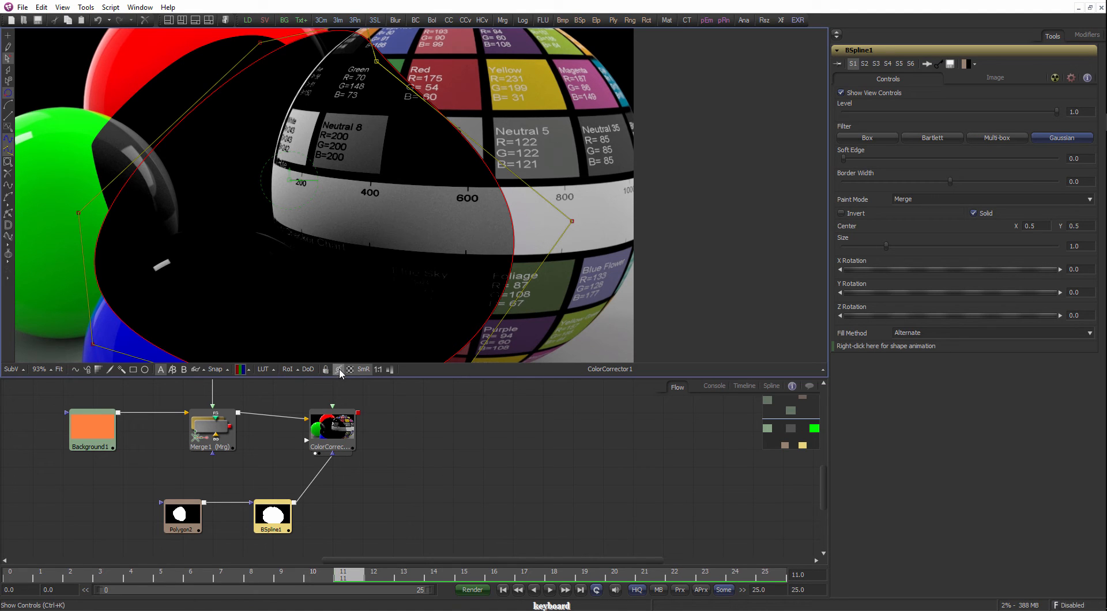
{"action": "scroll", "coordinate": [437, 108], "scroll_direction": "down", "scroll_amount": 2}
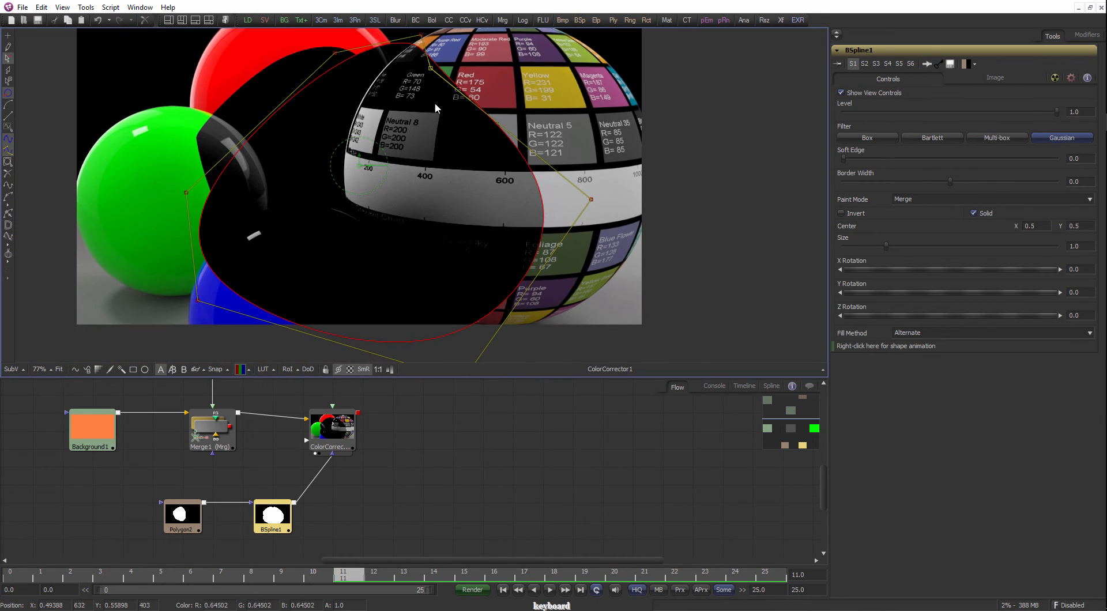
{"action": "left_click", "coordinate": [338, 369]}
{"action": "left_click_drag", "start_coordinate": [494, 160], "coordinate": [506, 213]}
{"action": "scroll", "coordinate": [481, 260], "scroll_direction": "up", "scroll_amount": 6}
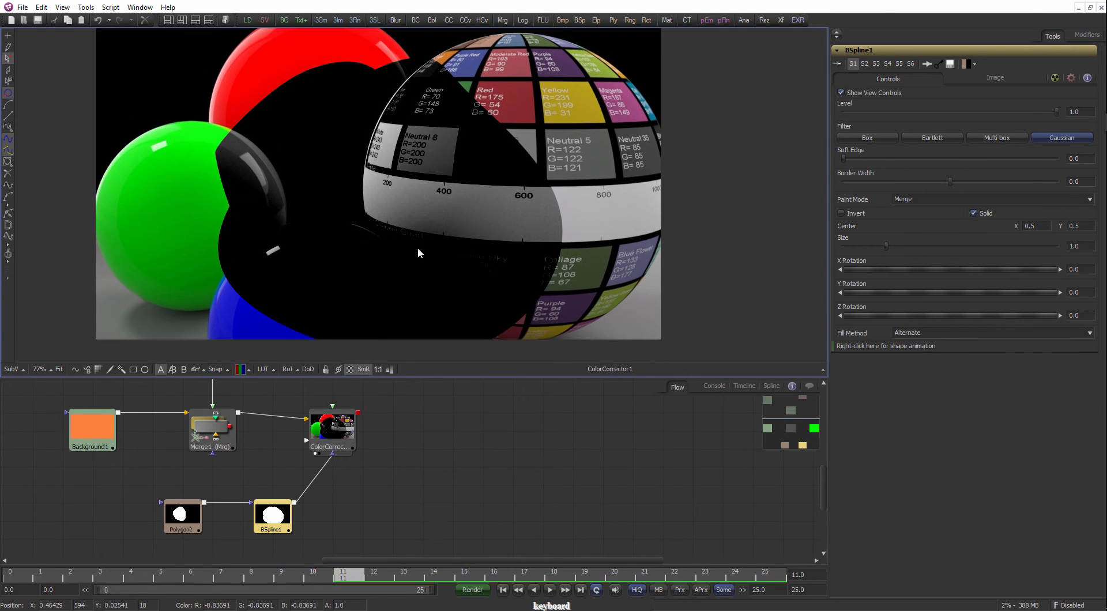
{"action": "scroll", "coordinate": [483, 203], "scroll_direction": "up", "scroll_amount": 2}
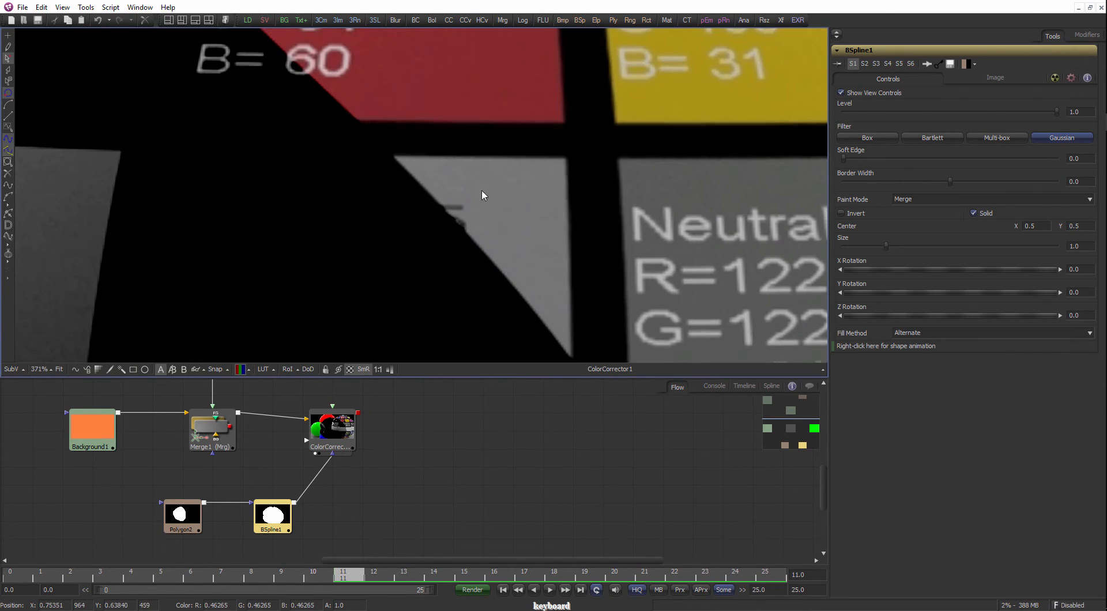
Show the on-screen controls again and move the mask's control point between the Green and Red patches closer to the Red patch.
{"action": "left_click", "coordinate": [338, 374]}
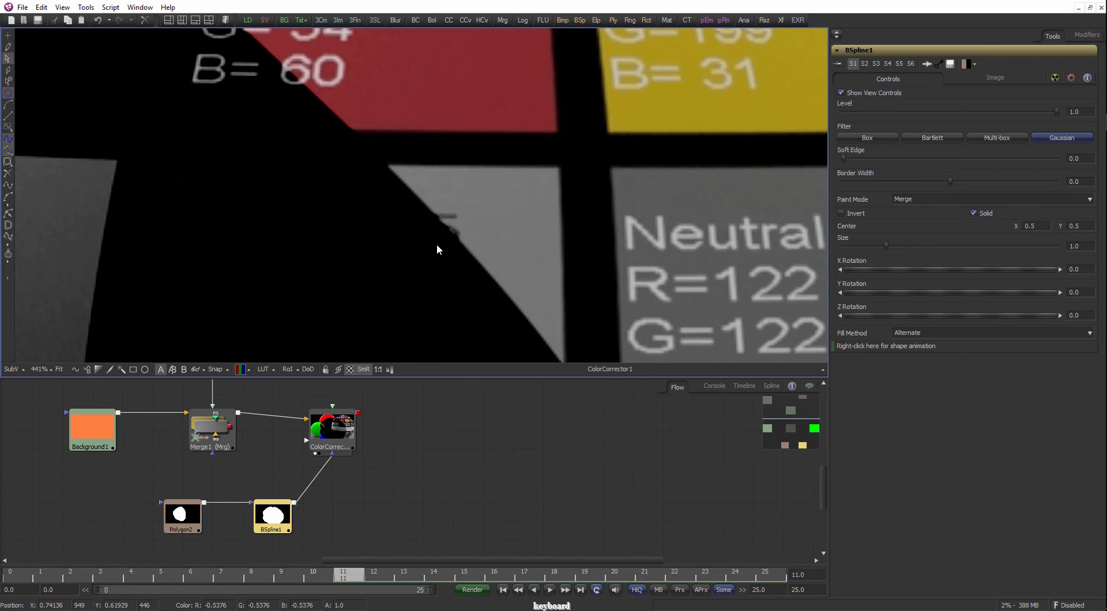
{"action": "left_click_drag", "start_coordinate": [441, 241], "coordinate": [524, 247]}
{"action": "left_click_drag", "start_coordinate": [354, 127], "coordinate": [310, 214]}
{"action": "key", "text": "k"}
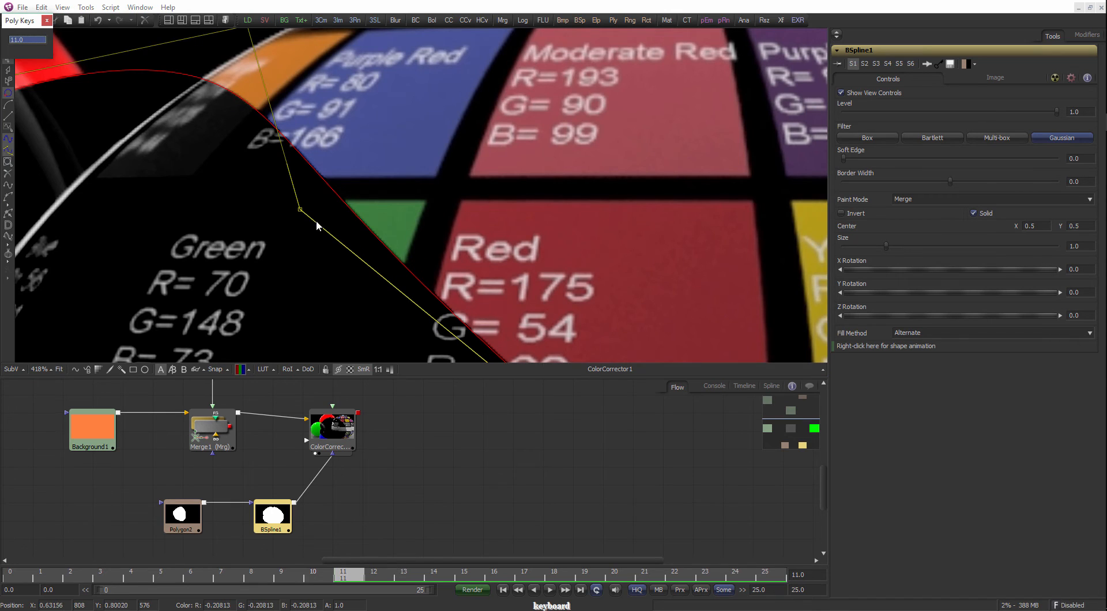
{"action": "left_click", "coordinate": [48, 22]}
{"action": "left_click_drag", "start_coordinate": [267, 192], "coordinate": [369, 175]}
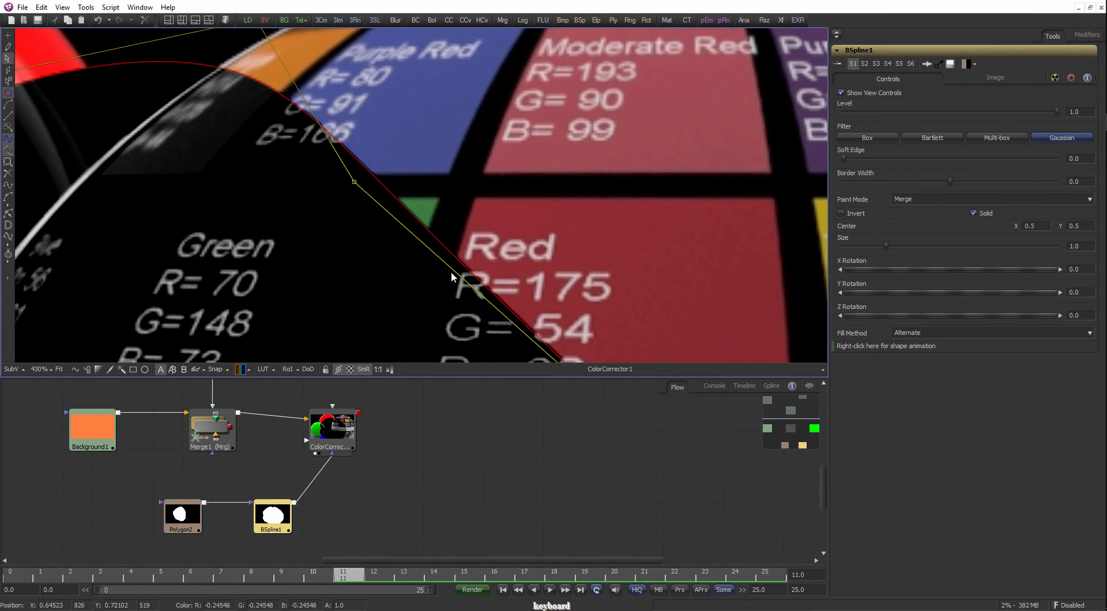
Toggle the viewer's Smooth Resize to compare how the enlarged Red, Yellow and Magenta patches are displayed.
{"action": "scroll", "coordinate": [438, 253], "scroll_direction": "down", "scroll_amount": 3}
{"action": "left_click", "coordinate": [363, 370]}
{"action": "left_click_drag", "start_coordinate": [581, 264], "coordinate": [389, 196]}
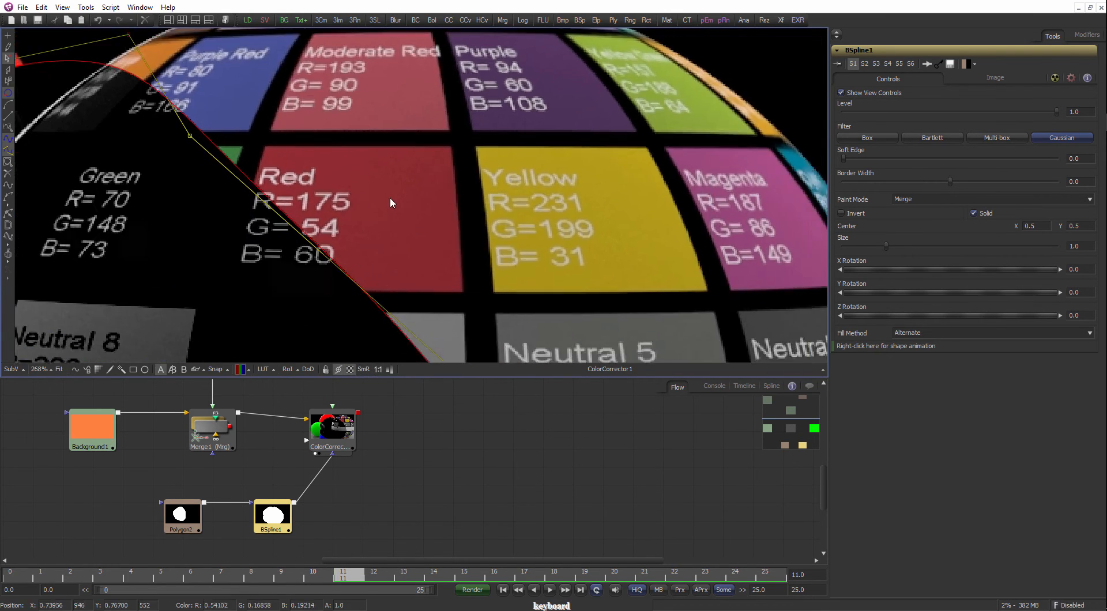
{"action": "scroll", "coordinate": [380, 197], "scroll_direction": "up", "scroll_amount": 1}
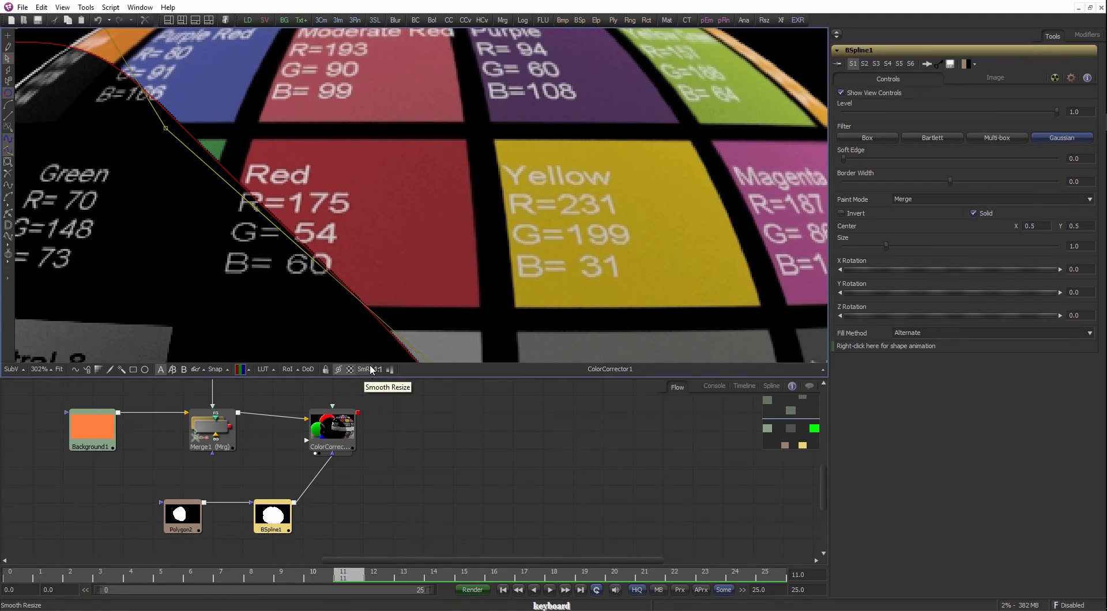
{"action": "left_click_drag", "start_coordinate": [630, 208], "coordinate": [502, 227]}
{"action": "scroll", "coordinate": [412, 180], "scroll_direction": "up", "scroll_amount": 1}
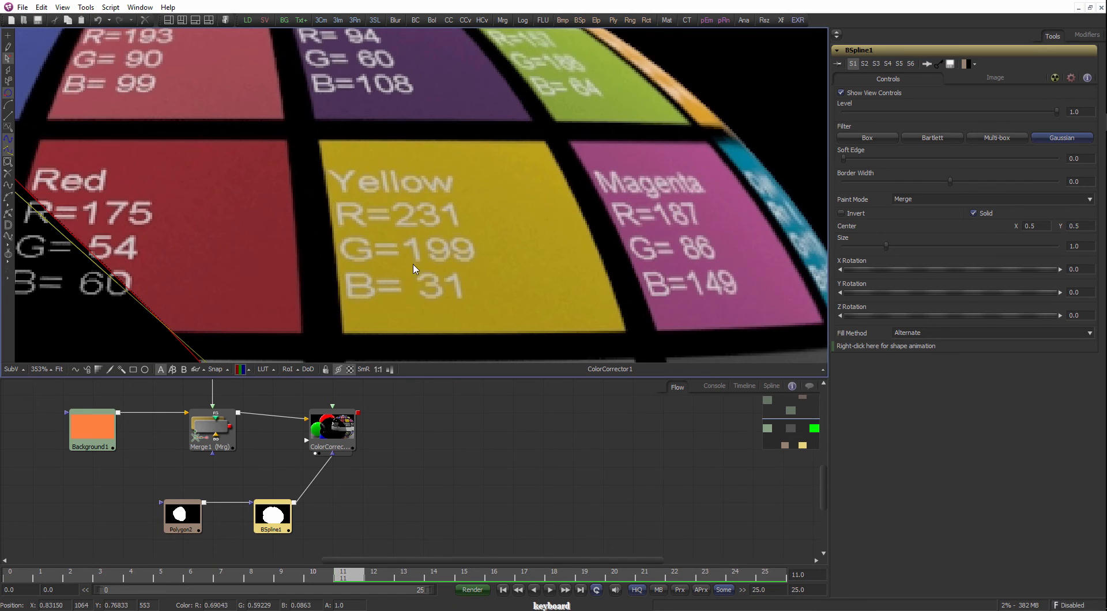
{"action": "left_click", "coordinate": [363, 371]}
{"action": "left_click_drag", "start_coordinate": [440, 254], "coordinate": [491, 226]}
{"action": "scroll", "coordinate": [491, 227], "scroll_direction": "down", "scroll_amount": 1}
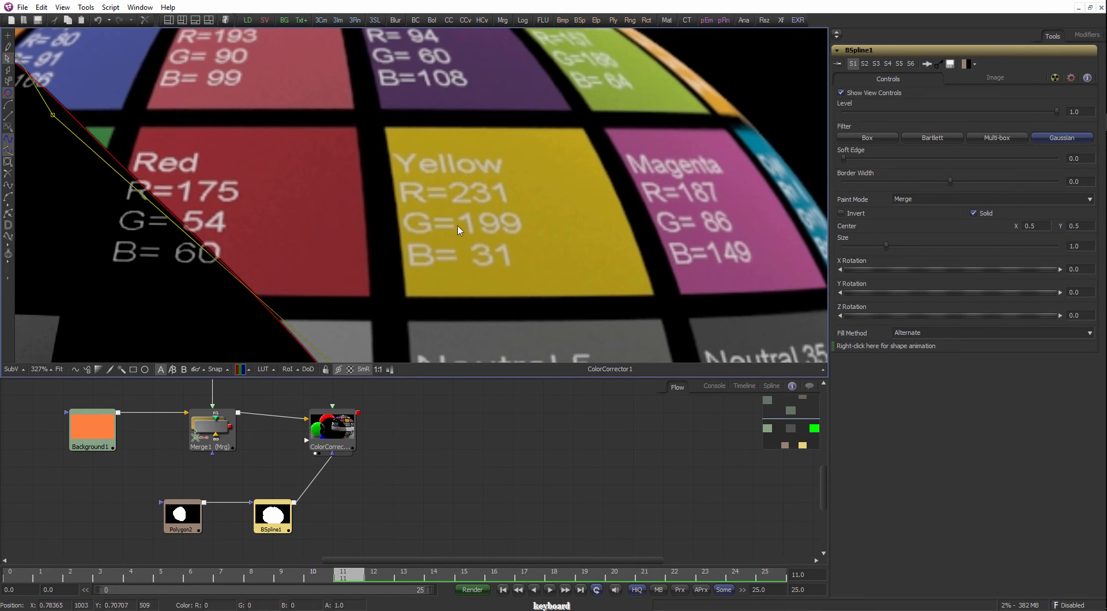
Display the orange Background1 in the viewer and set its alpha to 0.0.
{"action": "scroll", "coordinate": [403, 251], "scroll_direction": "down", "scroll_amount": 5}
{"action": "scroll", "coordinate": [386, 284], "scroll_direction": "up", "scroll_amount": 2}
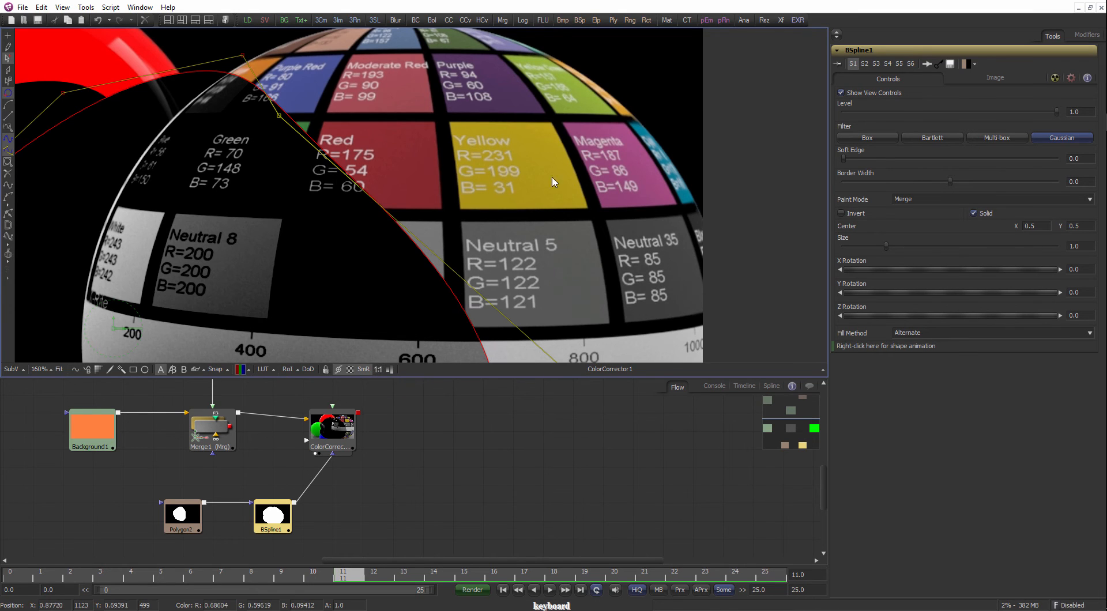
{"action": "scroll", "coordinate": [477, 201], "scroll_direction": "down", "scroll_amount": 3}
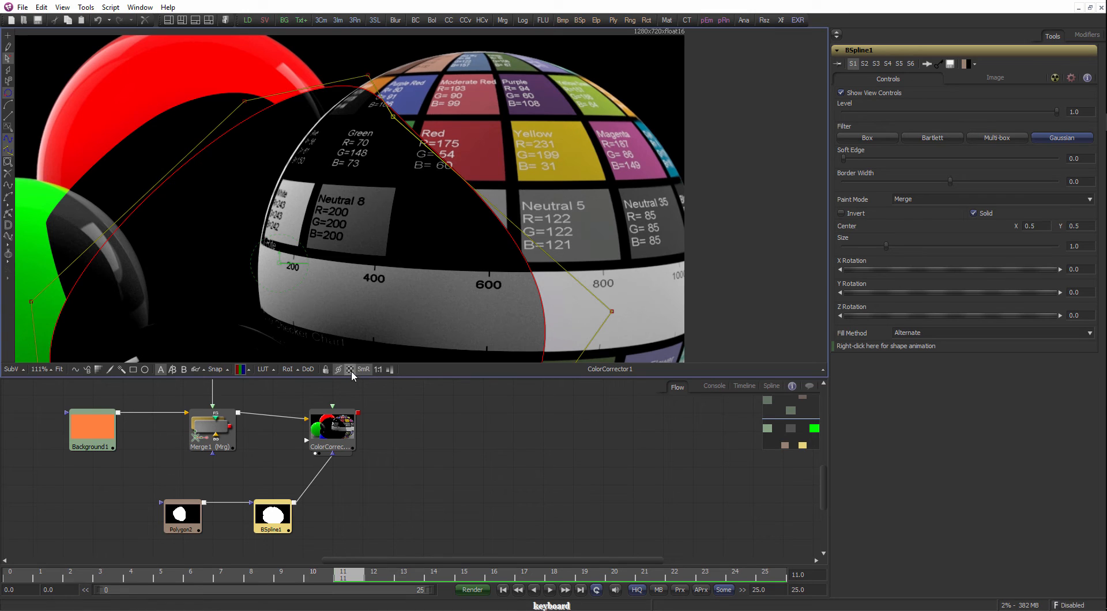
{"action": "left_click_drag", "start_coordinate": [271, 429], "coordinate": [367, 422]}
{"action": "left_click_drag", "start_coordinate": [187, 422], "coordinate": [384, 230]}
{"action": "left_click_drag", "start_coordinate": [521, 154], "coordinate": [439, 211]}
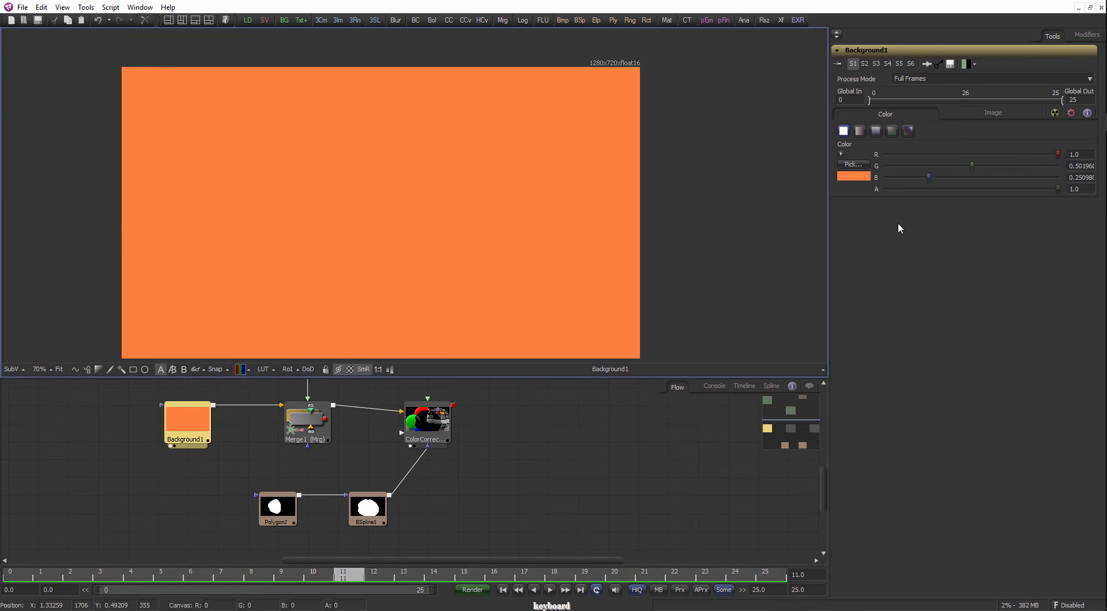
{"action": "left_click_drag", "start_coordinate": [1058, 189], "coordinate": [888, 190]}
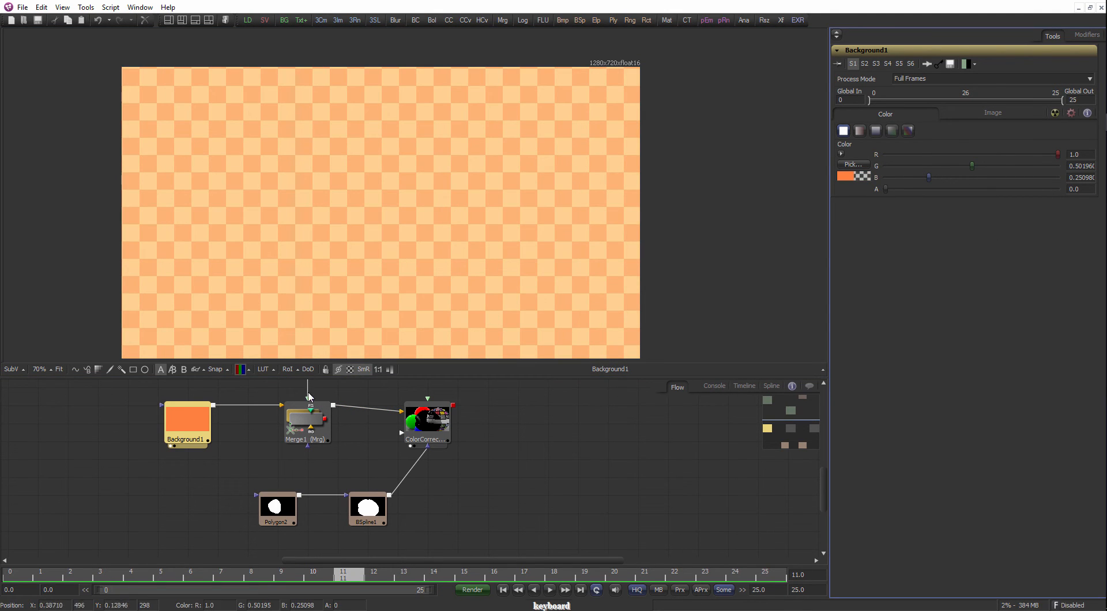
Toggle the viewer's checker underlay off and on again to compare how the transparent background is displayed.
{"action": "left_click", "coordinate": [350, 369]}
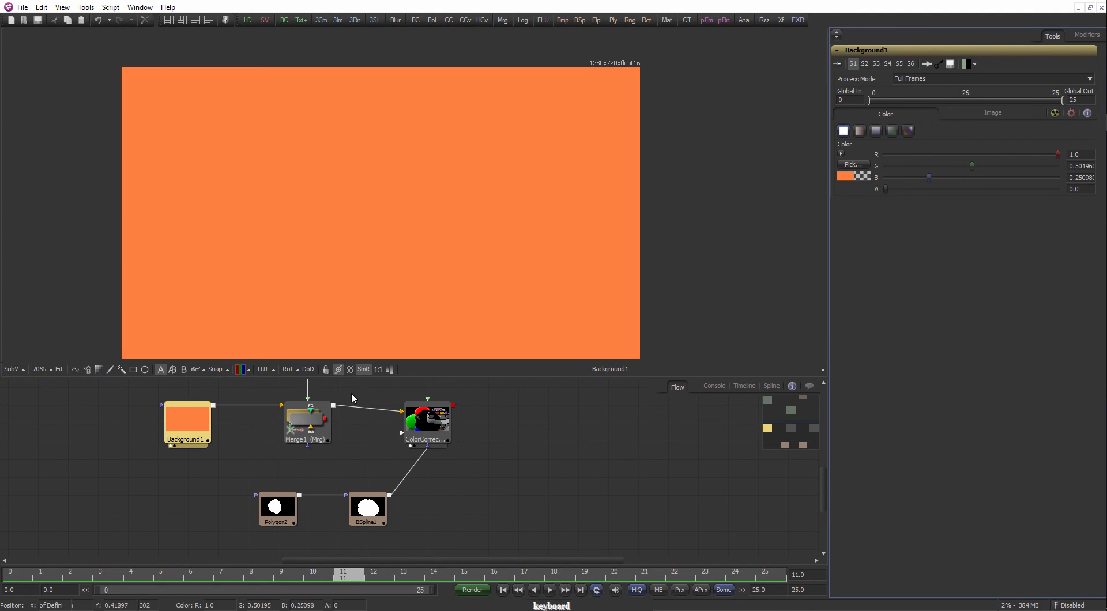
{"action": "left_click_drag", "start_coordinate": [394, 277], "coordinate": [397, 267]}
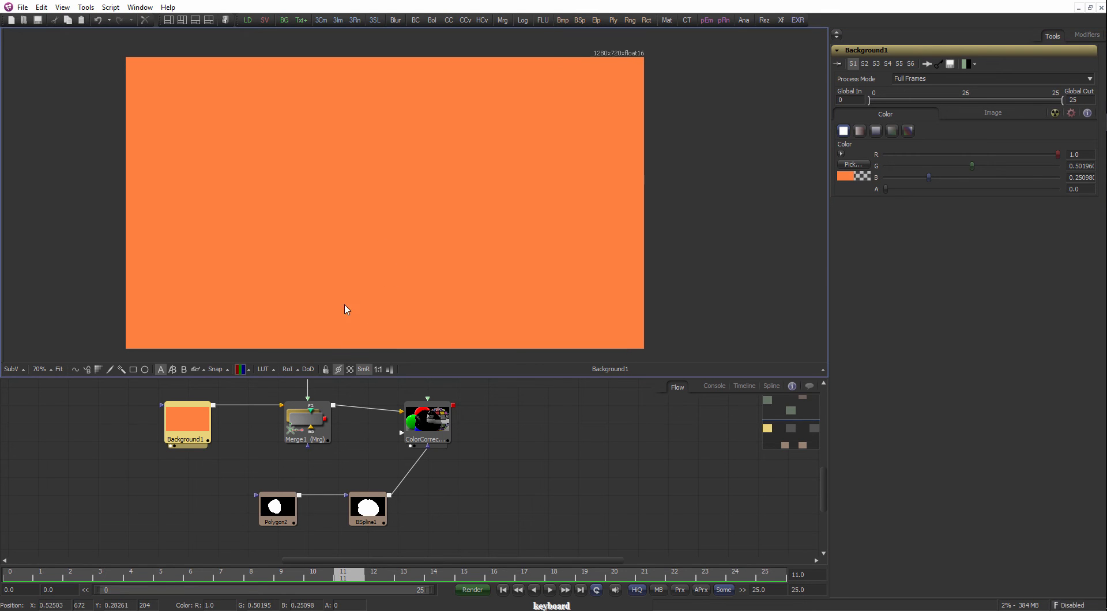
{"action": "left_click", "coordinate": [350, 369]}
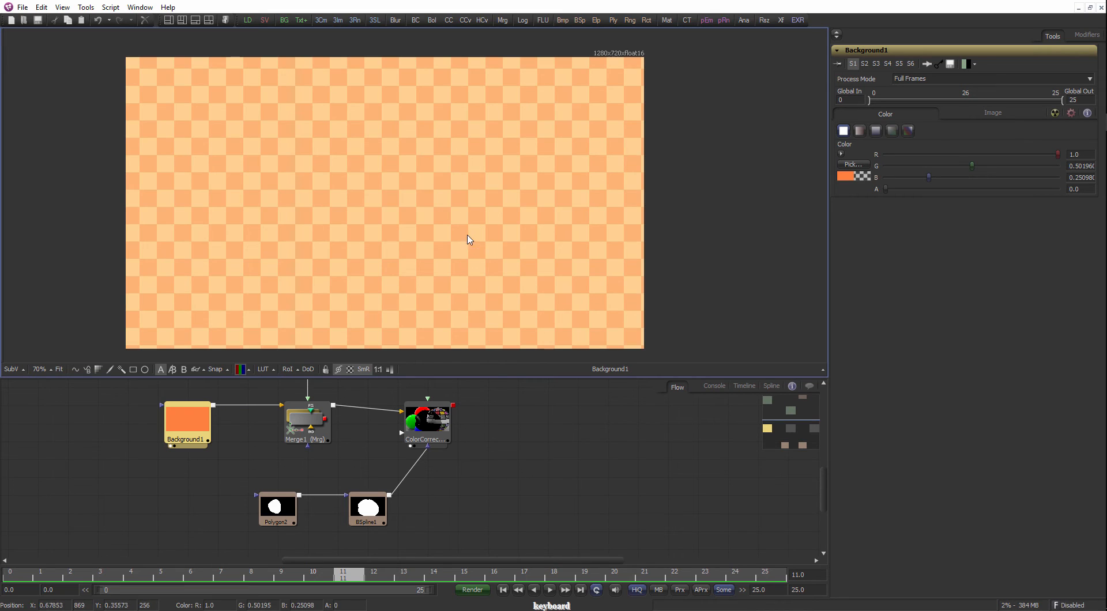
{"action": "left_click_drag", "start_coordinate": [467, 237], "coordinate": [478, 233]}
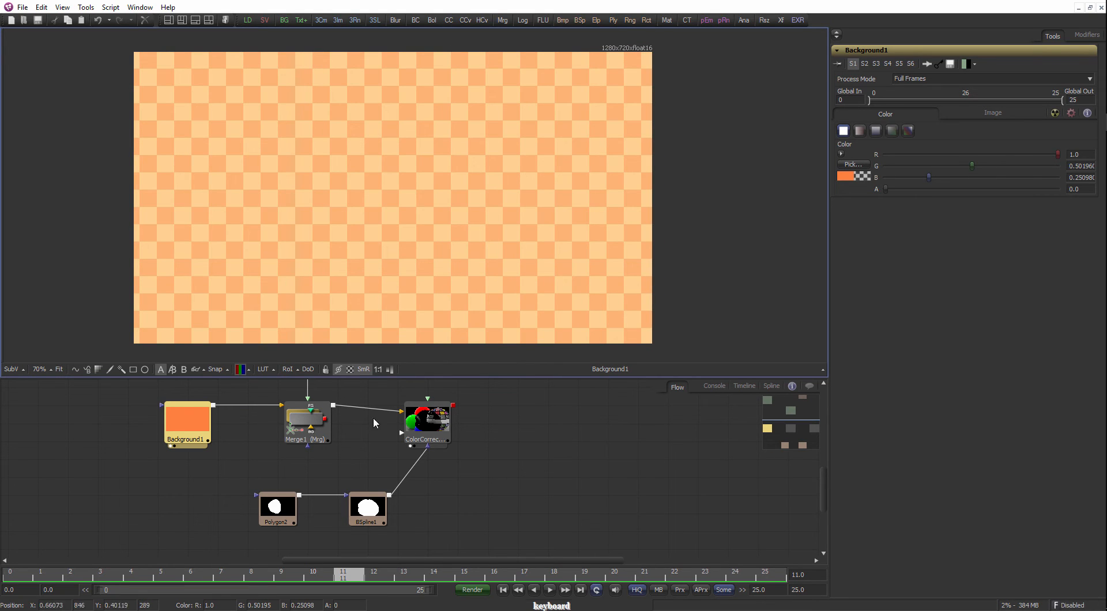
Display the 8bits_beauty.jpeg loader in the viewer, and toggle between its alpha channel and the color image.
{"action": "scroll", "coordinate": [373, 424], "scroll_direction": "up", "scroll_amount": 5}
{"action": "left_click", "coordinate": [331, 441]}
{"action": "left_click_drag", "start_coordinate": [332, 441], "coordinate": [385, 249]}
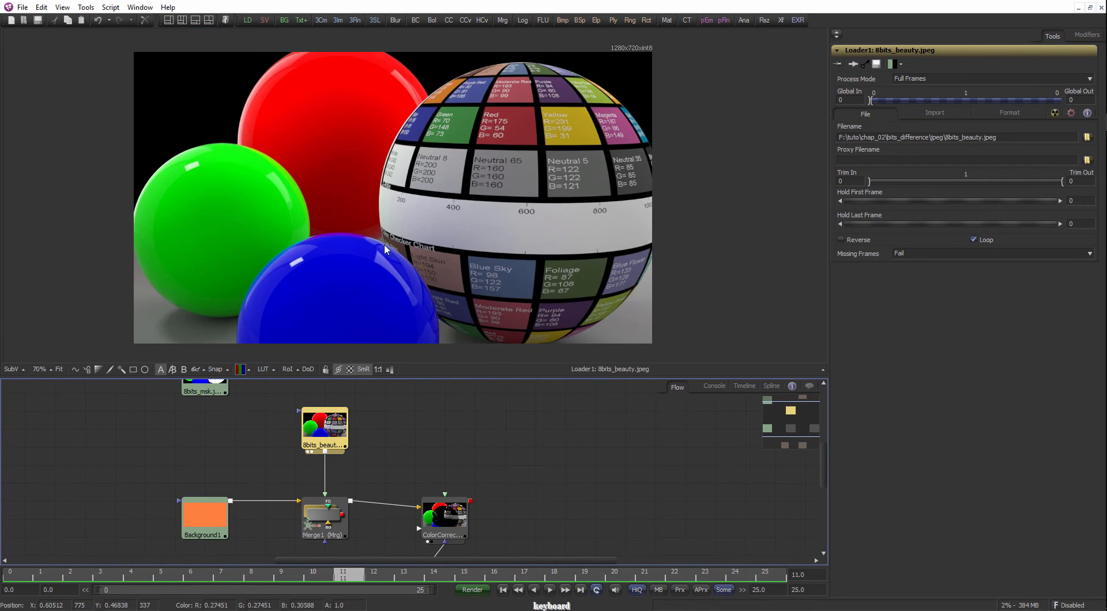
{"action": "left_click_drag", "start_coordinate": [472, 140], "coordinate": [461, 232]}
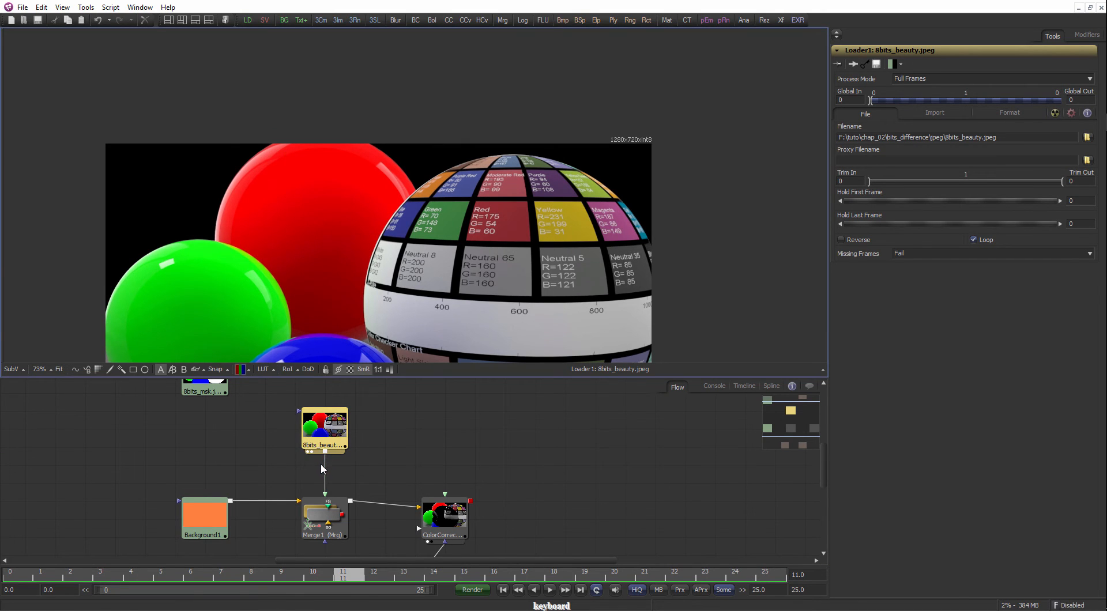
{"action": "left_click_drag", "start_coordinate": [568, 246], "coordinate": [573, 130]}
{"action": "left_click_drag", "start_coordinate": [486, 189], "coordinate": [487, 221]}
{"action": "left_click_drag", "start_coordinate": [478, 462], "coordinate": [472, 450]}
{"action": "left_click_drag", "start_coordinate": [472, 218], "coordinate": [473, 222]}
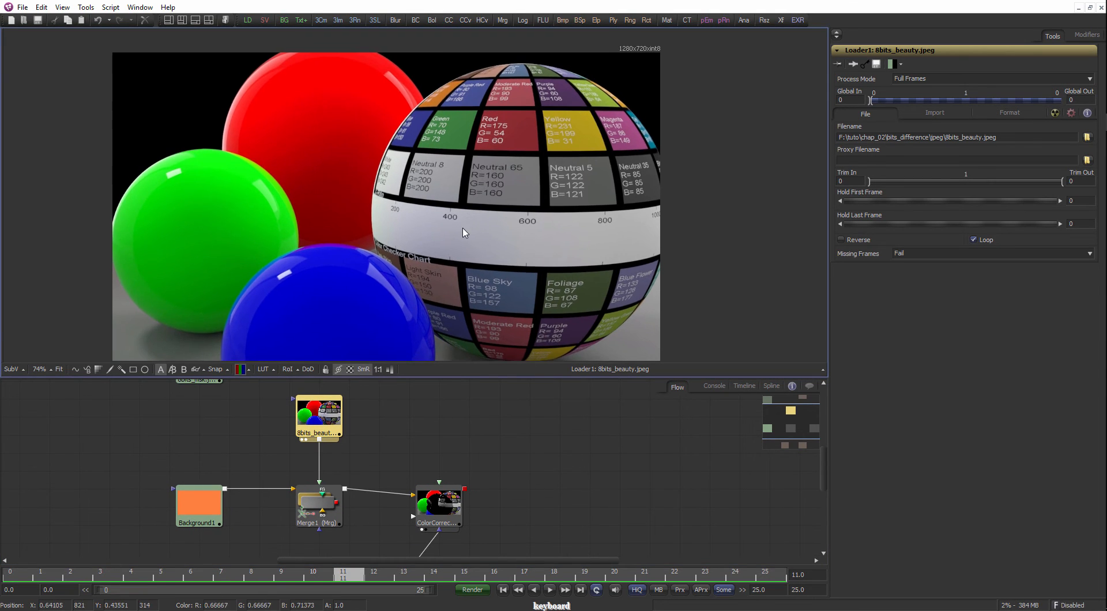
{"action": "key", "text": "a"}
{"action": "key", "text": "a"}
Display Background1 in the viewer and reset its alpha to 1.0.
{"action": "left_click", "coordinate": [202, 510]}
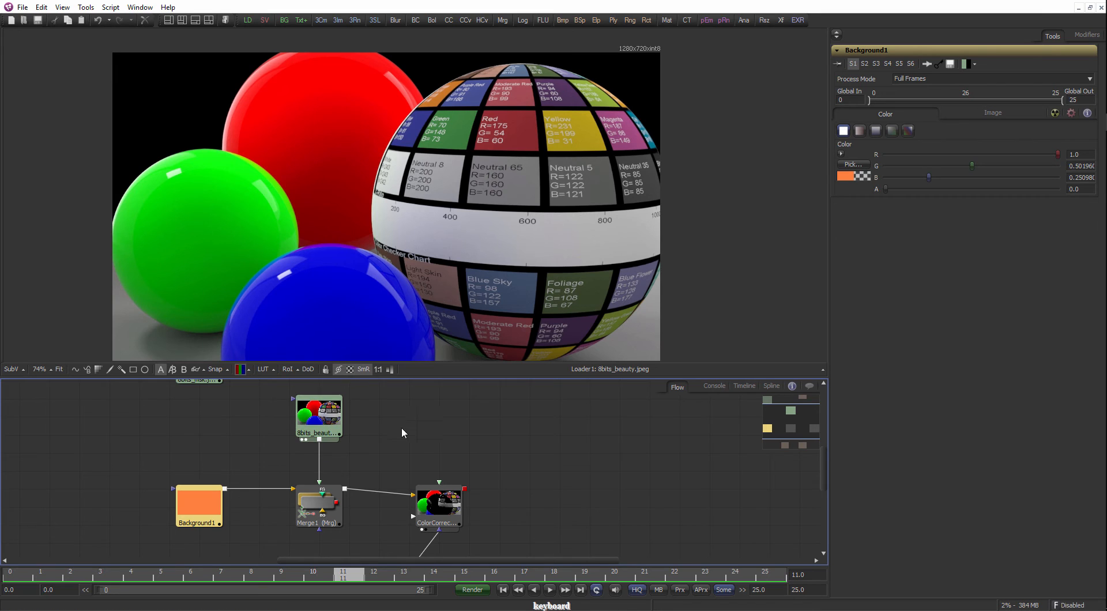
{"action": "left_click_drag", "start_coordinate": [403, 430], "coordinate": [377, 391]}
{"action": "left_click", "coordinate": [294, 465]}
{"action": "left_click_drag", "start_coordinate": [334, 433], "coordinate": [333, 379]}
{"action": "left_click_drag", "start_coordinate": [206, 420], "coordinate": [206, 434]}
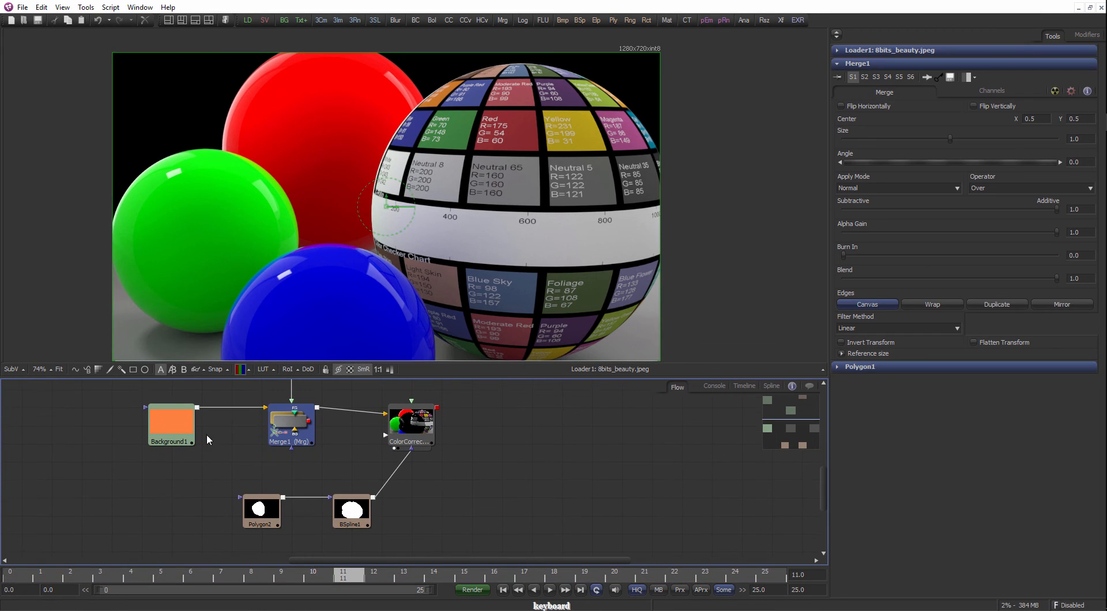
{"action": "left_click", "coordinate": [173, 441]}
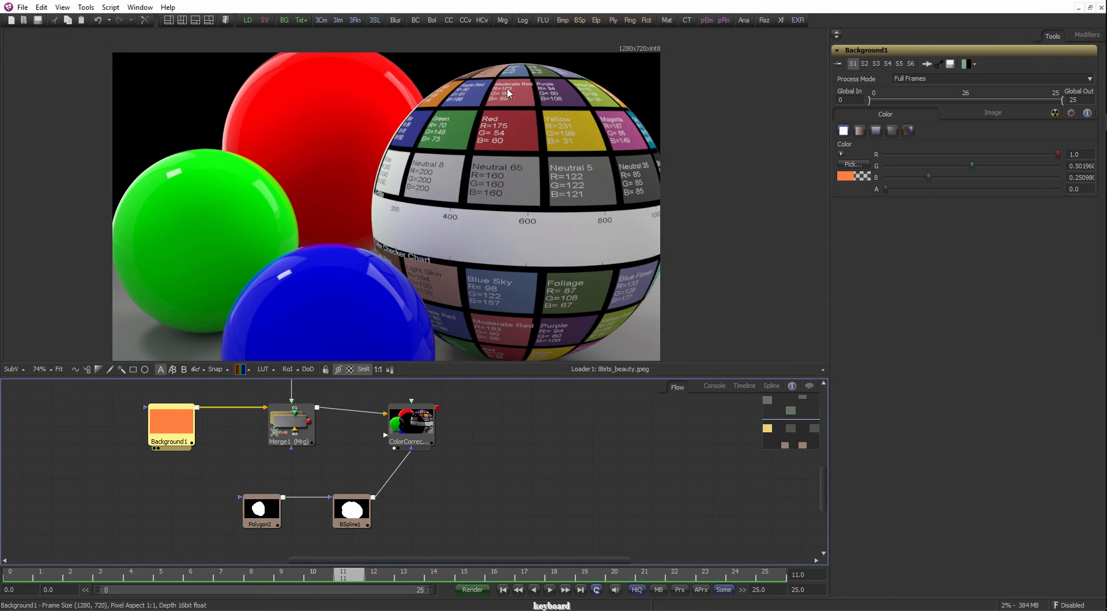
{"action": "key", "text": "1"}
{"action": "double_click", "coordinate": [884, 190]}
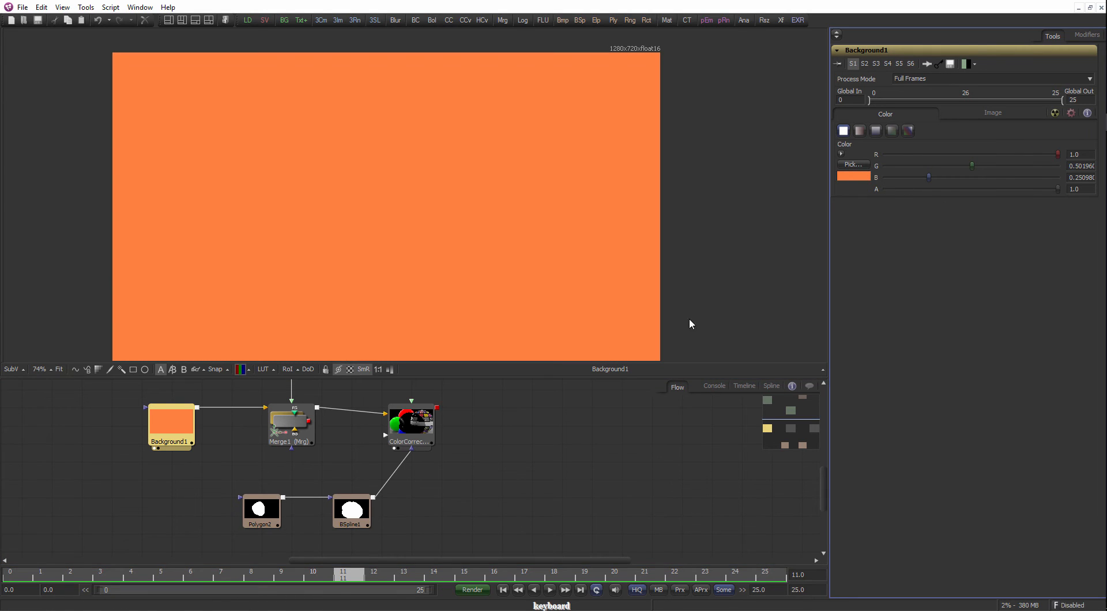
Display ColorCorrector1 in the viewer and toggle the normalized image display to compare out-of-range values in the masked area.
{"action": "left_click_drag", "start_coordinate": [411, 426], "coordinate": [511, 342]}
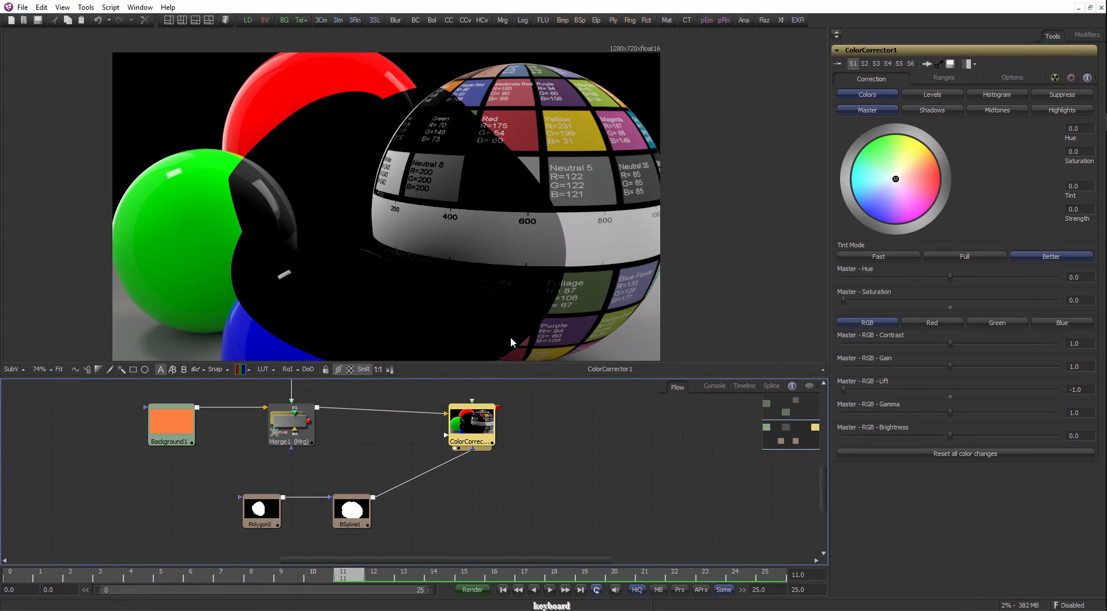
{"action": "left_click", "coordinate": [390, 370]}
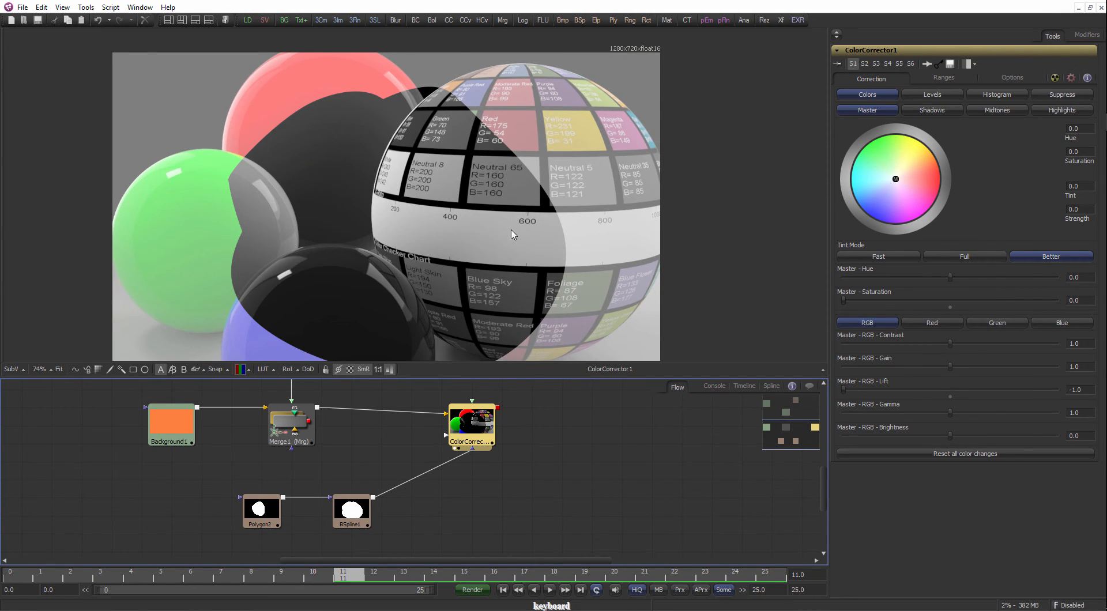
{"action": "left_click_drag", "start_coordinate": [480, 260], "coordinate": [492, 253]}
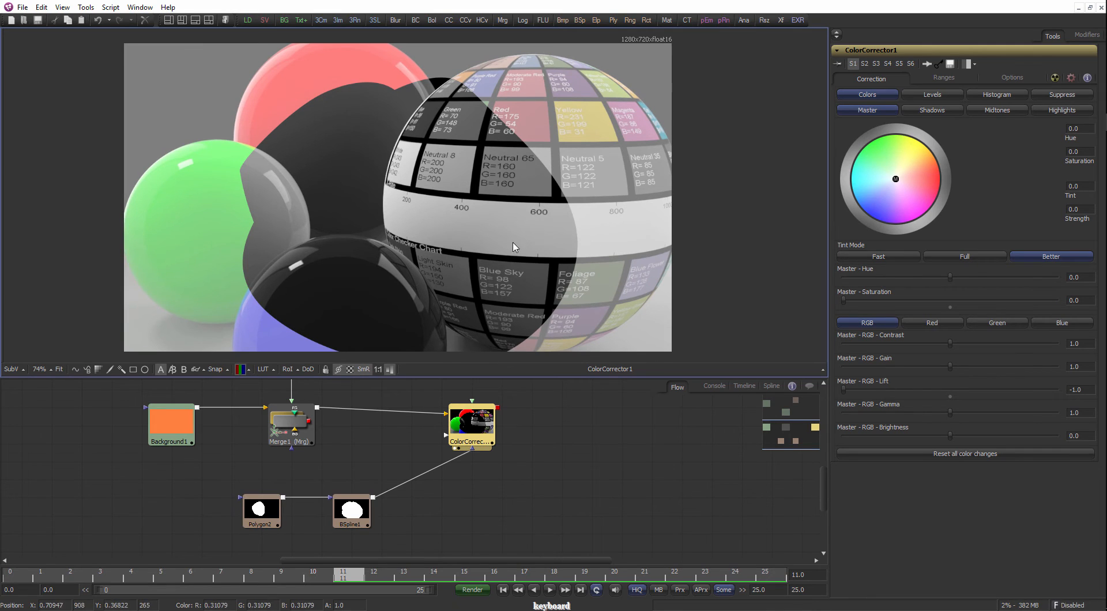
{"action": "left_click", "coordinate": [389, 369]}
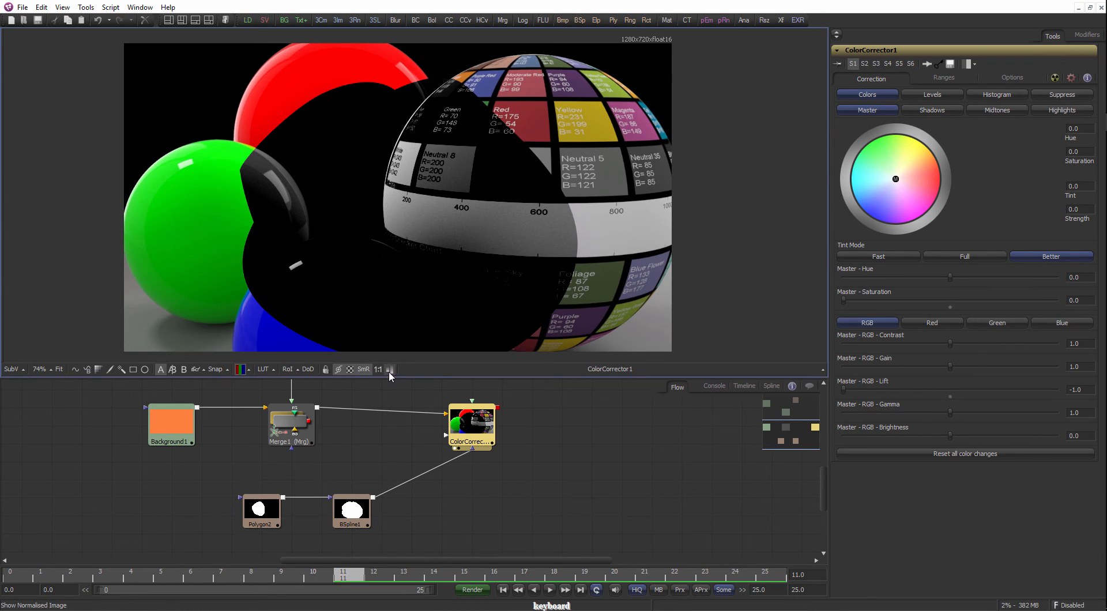
{"action": "left_click", "coordinate": [390, 370]}
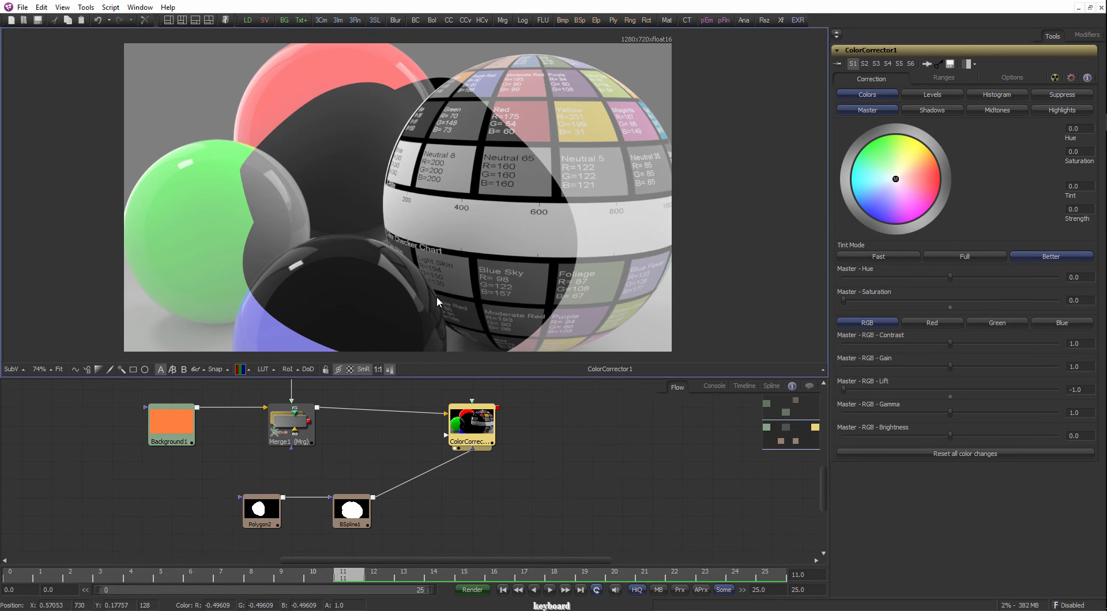
{"action": "left_click", "coordinate": [390, 371]}
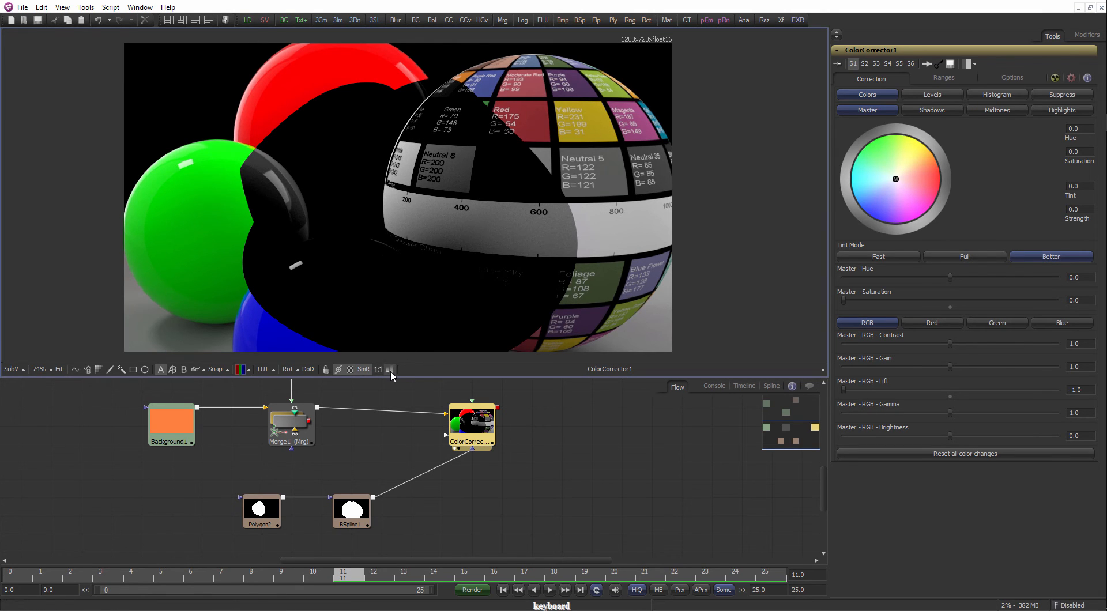
Enlarge the node flow area at the expense of the viewer and reframe the whole node tree.
{"action": "left_click_drag", "start_coordinate": [408, 378], "coordinate": [408, 373]}
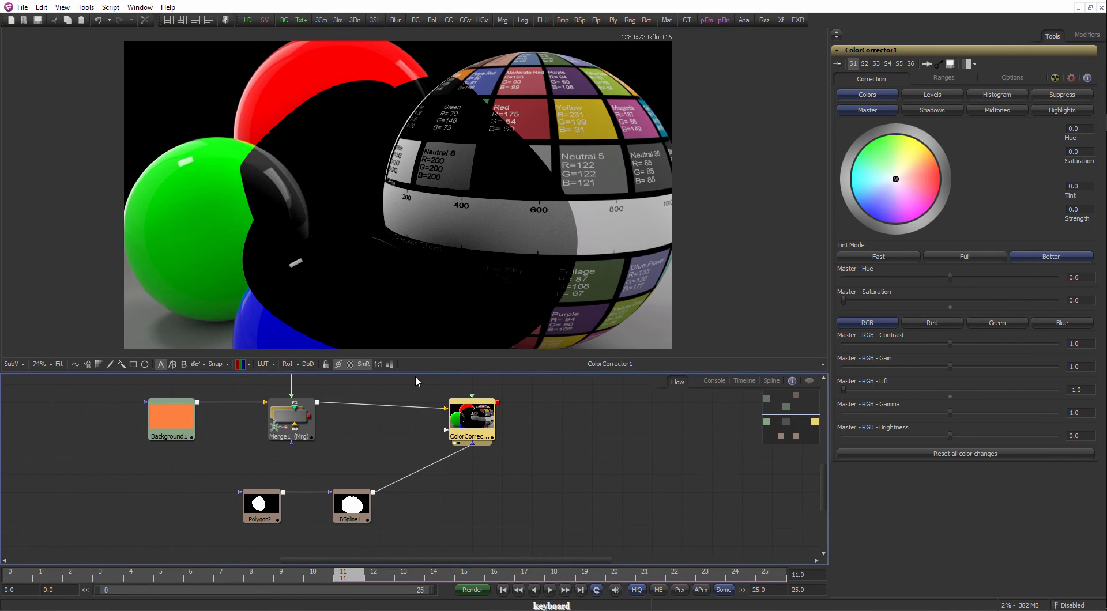
{"action": "left_click", "coordinate": [419, 385]}
{"action": "scroll", "coordinate": [420, 388], "scroll_direction": "down", "scroll_amount": 2}
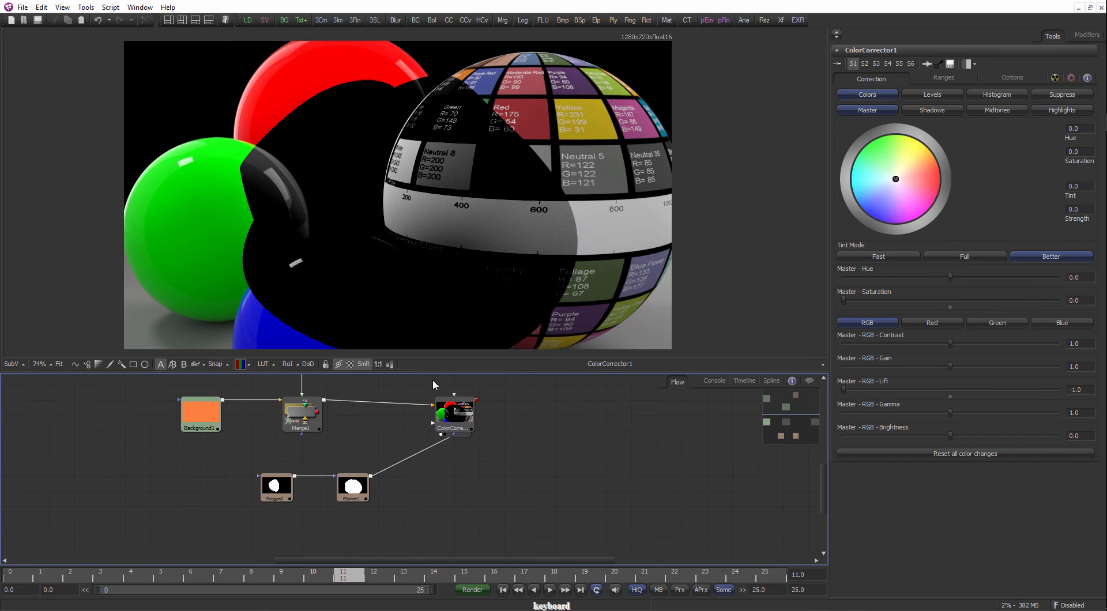
{"action": "left_click_drag", "start_coordinate": [433, 370], "coordinate": [434, 312]}
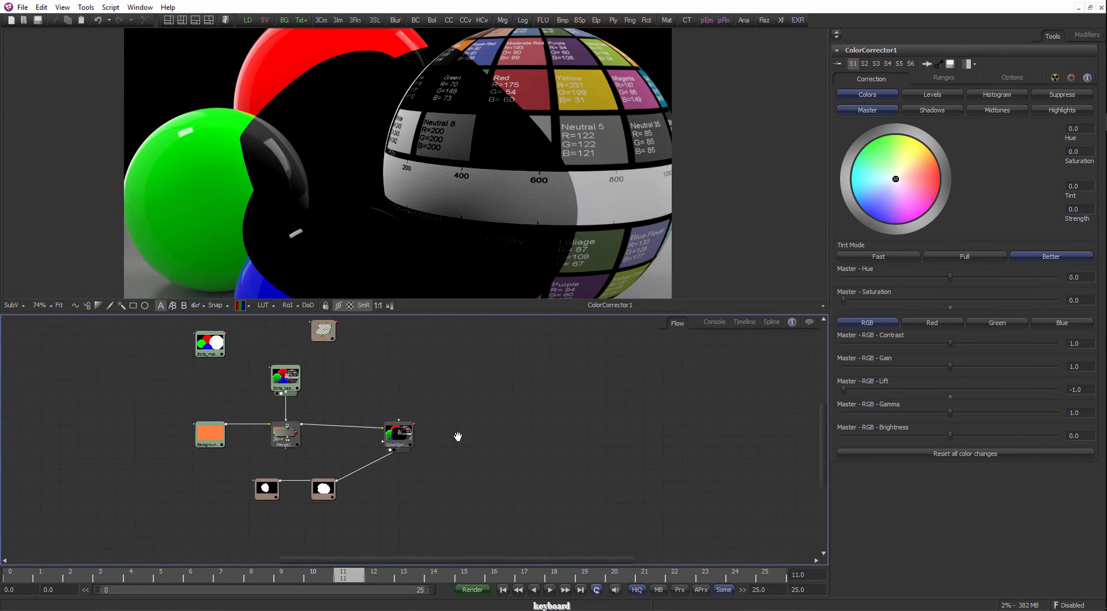
{"action": "scroll", "coordinate": [673, 351], "scroll_direction": "up", "scroll_amount": 1}
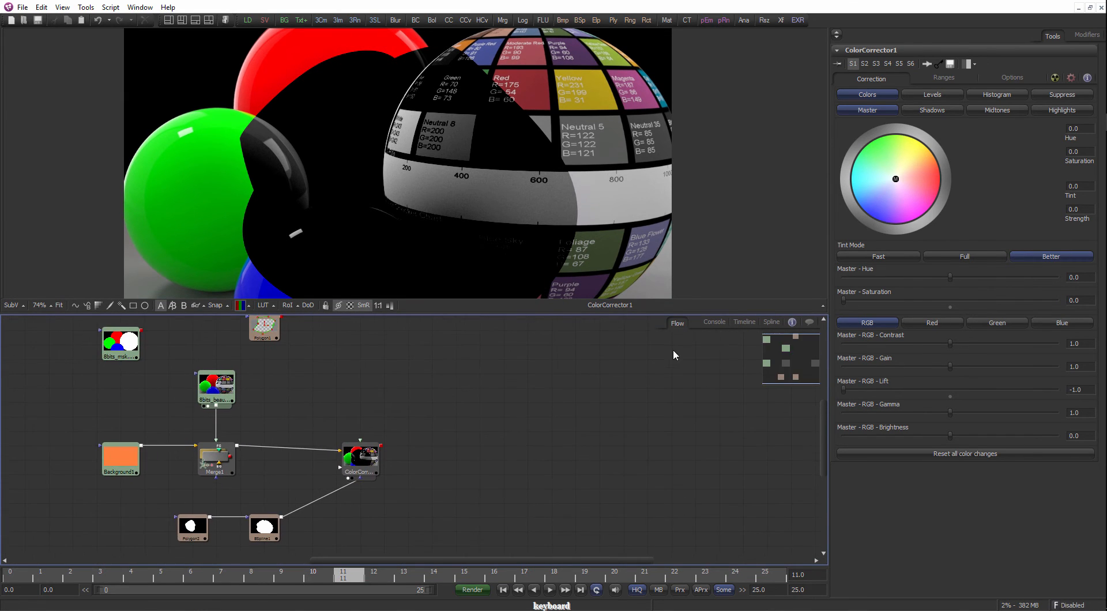
Look through the Timeline and Spline editors, and return to the node flow.
{"action": "left_click", "coordinate": [742, 322]}
{"action": "left_click", "coordinate": [768, 322]}
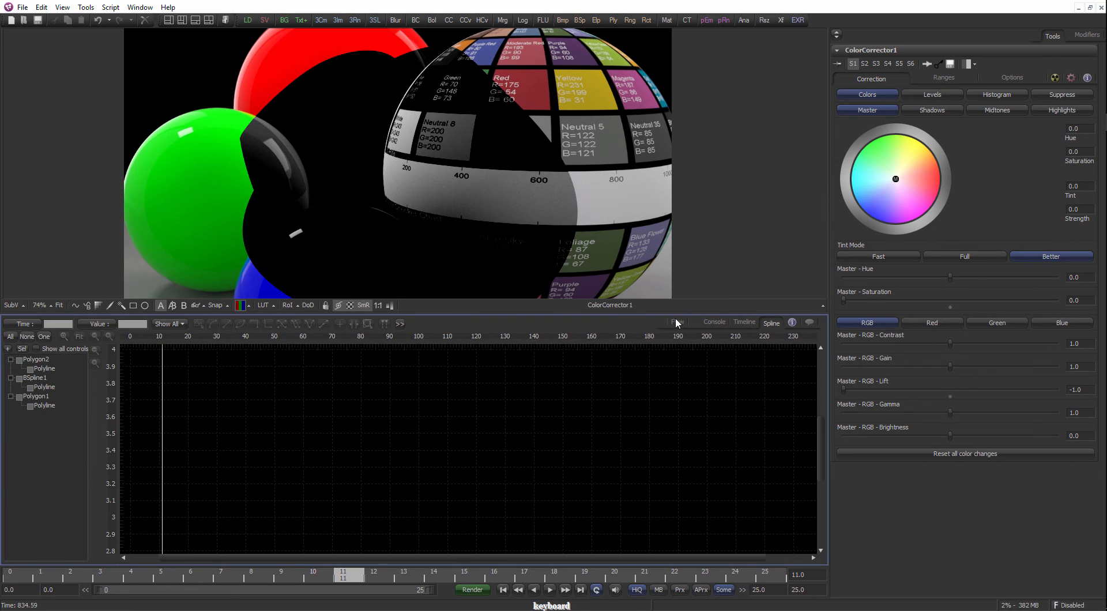
{"action": "left_click", "coordinate": [677, 322]}
{"action": "left_click_drag", "start_coordinate": [596, 375], "coordinate": [583, 357]}
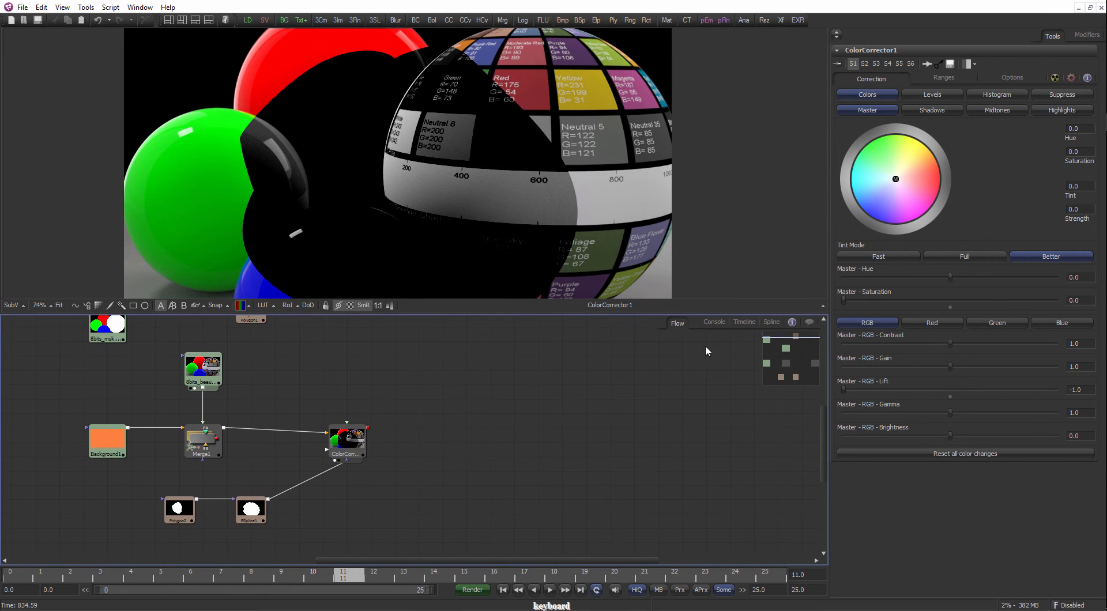
Clear the Console's messages and try to switch its scripting language to Python 2.
{"action": "left_click", "coordinate": [712, 322]}
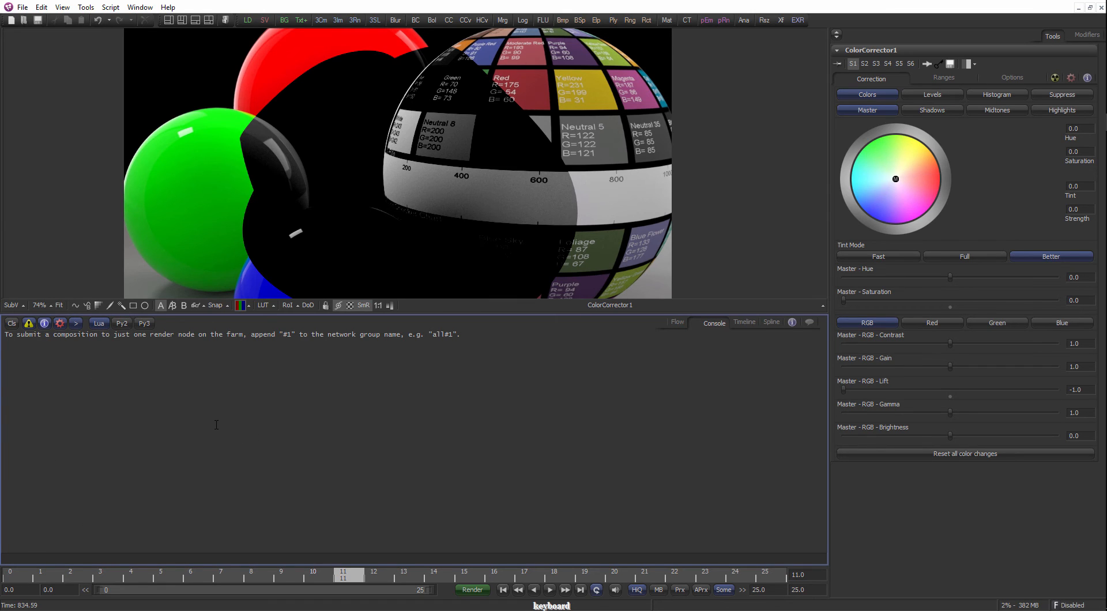
{"action": "left_click", "coordinate": [14, 324]}
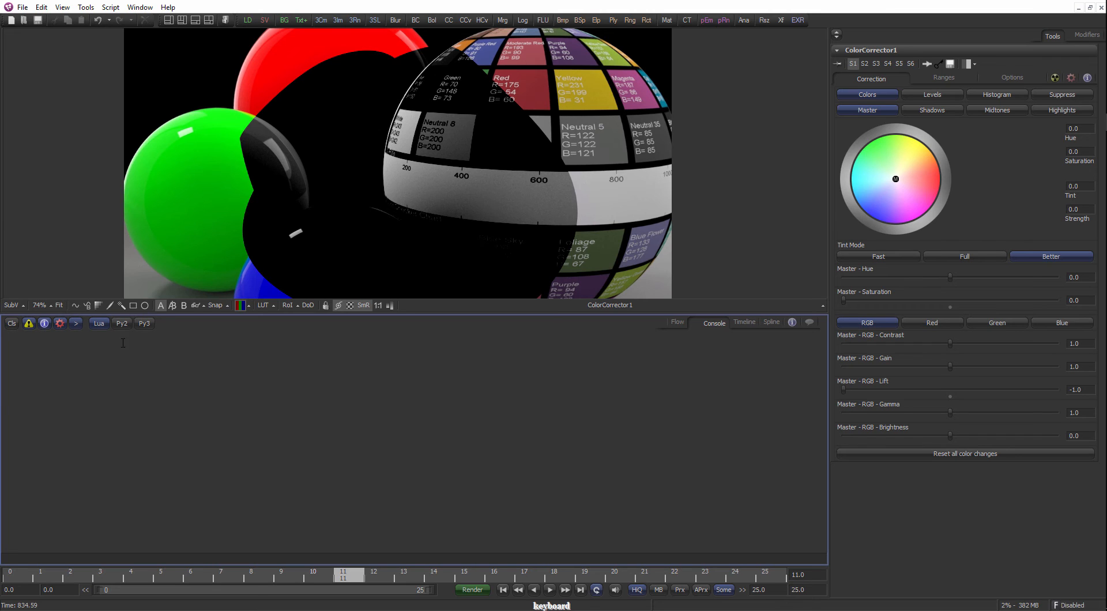
{"action": "left_click", "coordinate": [120, 325]}
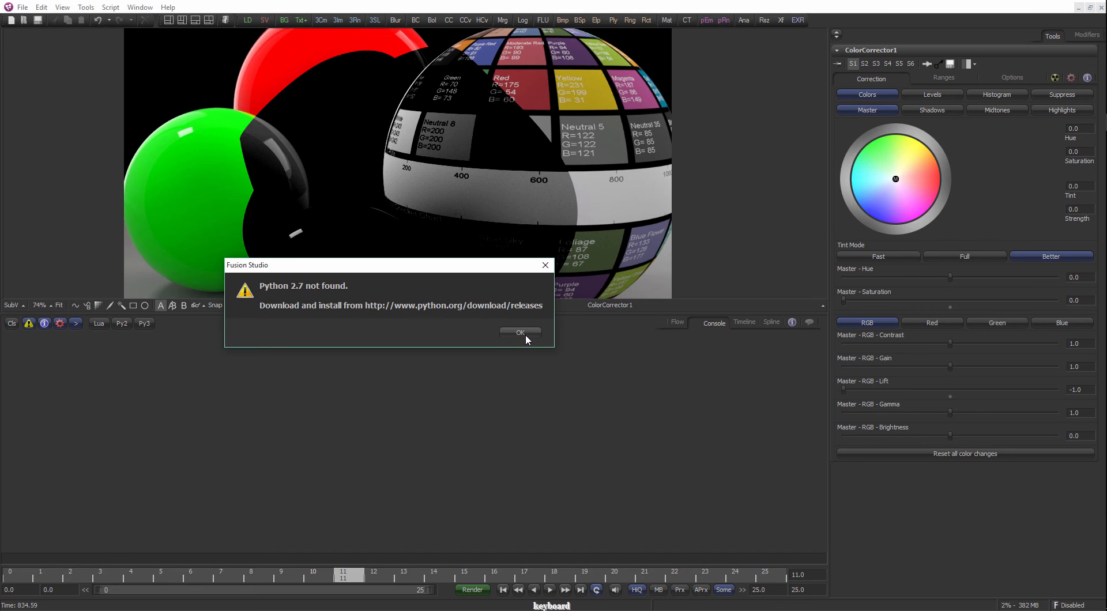
{"action": "left_click", "coordinate": [521, 334]}
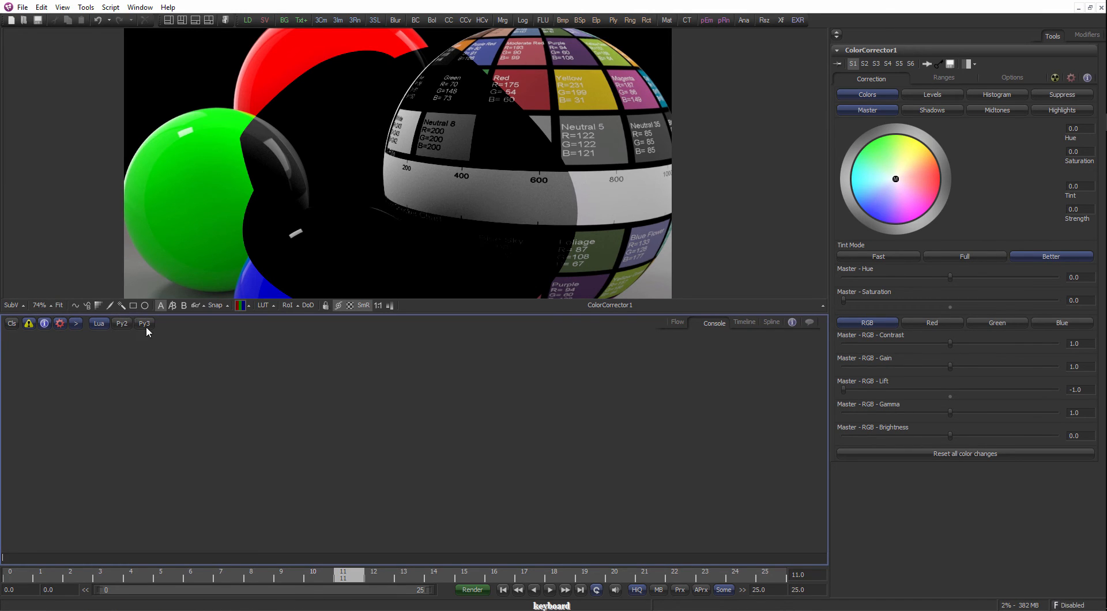
Show the composition's Timeline and examine the tools' bars over frames 0 to 25.
{"action": "left_click", "coordinate": [743, 324]}
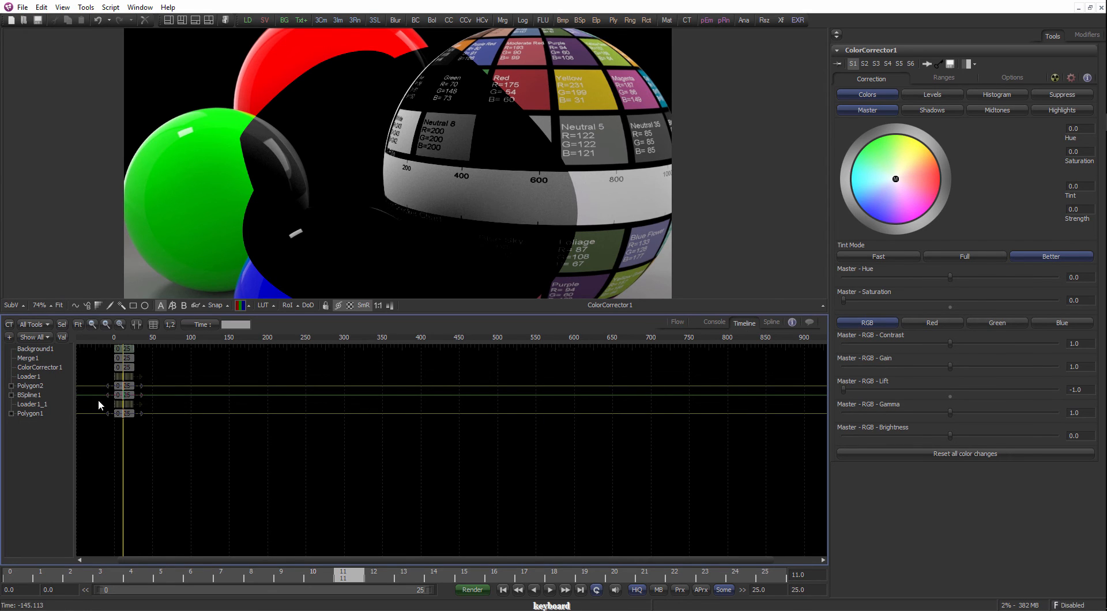
{"action": "left_click_drag", "start_coordinate": [98, 404], "coordinate": [363, 367]}
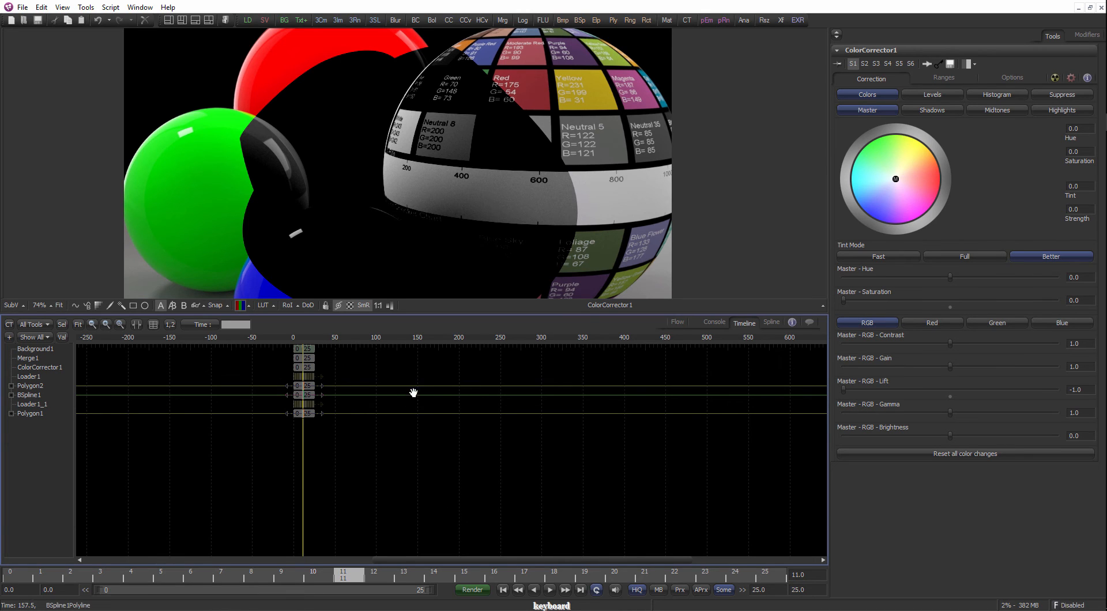
{"action": "left_click_drag", "start_coordinate": [413, 391], "coordinate": [351, 392]}
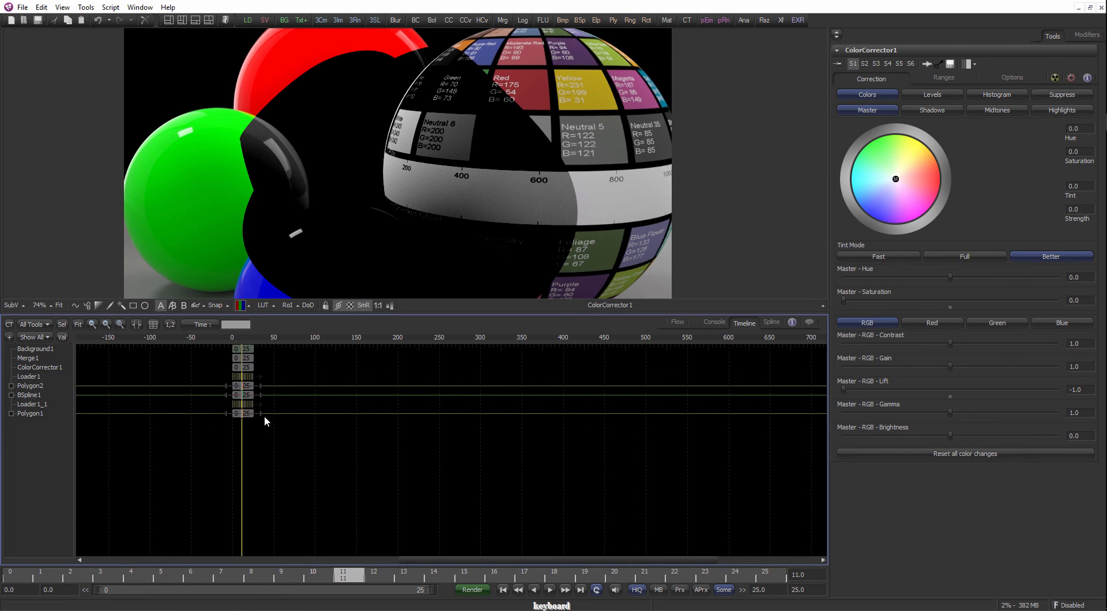
{"action": "left_click_drag", "start_coordinate": [262, 390], "coordinate": [341, 419]}
{"action": "scroll", "coordinate": [437, 176], "scroll_direction": "down", "scroll_amount": 2}
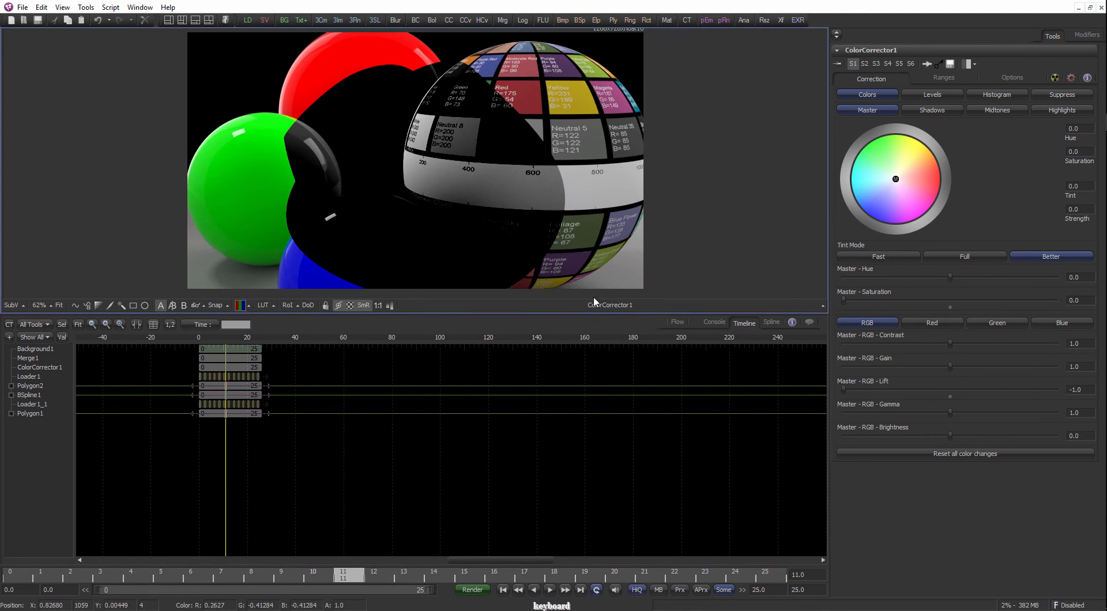
Check the node flow briefly, and expand the Polyline tracks of Polygon1, BSpline1 and Polygon2 in the Timeline.
{"action": "left_click", "coordinate": [670, 322]}
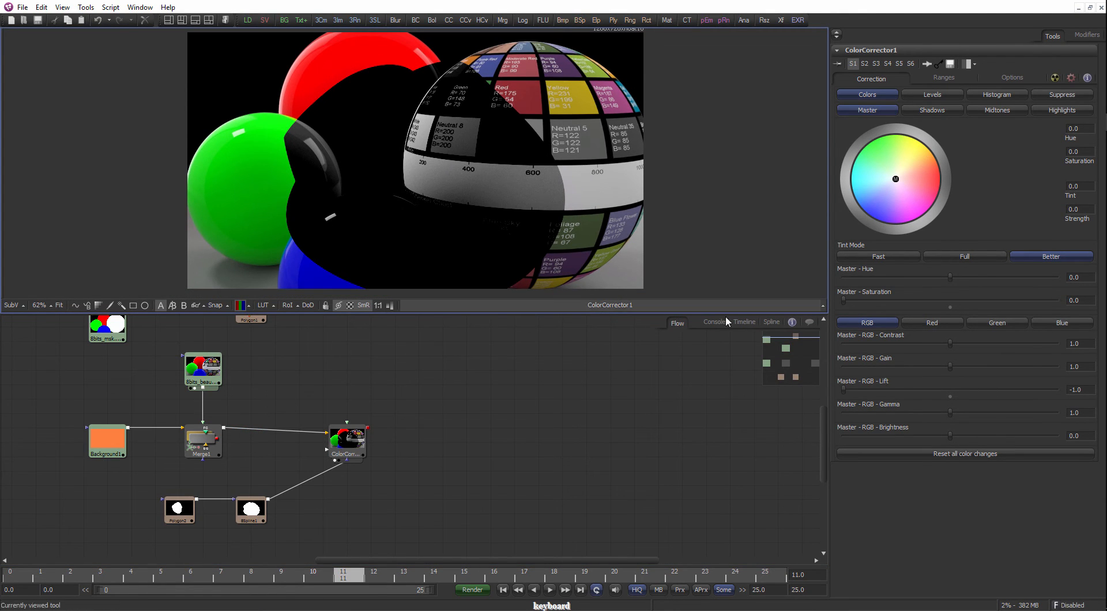
{"action": "left_click", "coordinate": [743, 322]}
{"action": "left_click", "coordinate": [11, 413]}
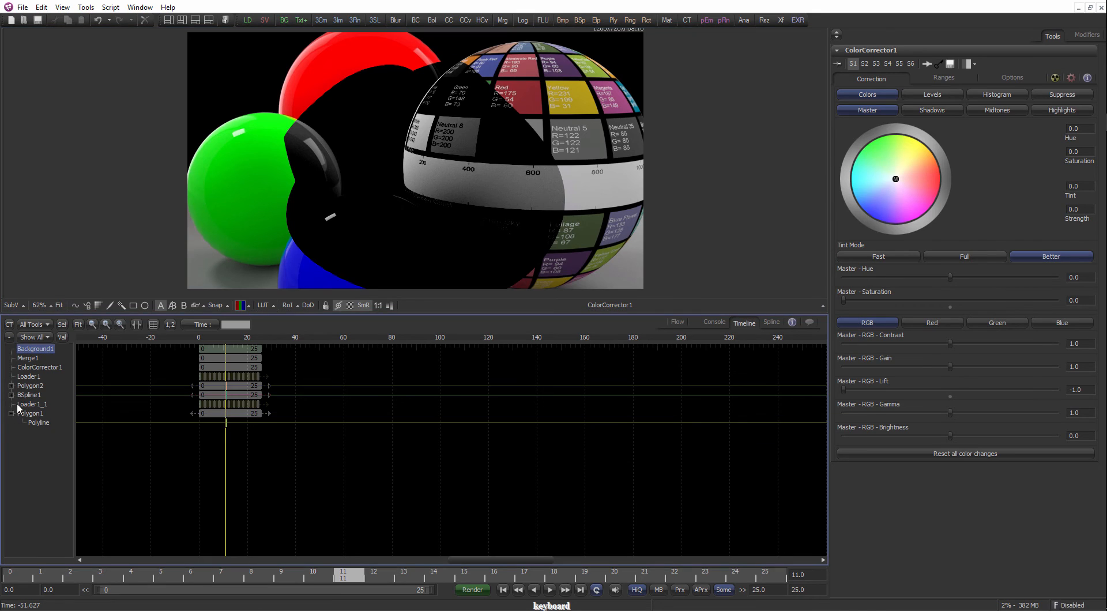
{"action": "left_click", "coordinate": [12, 395]}
{"action": "left_click", "coordinate": [11, 386]}
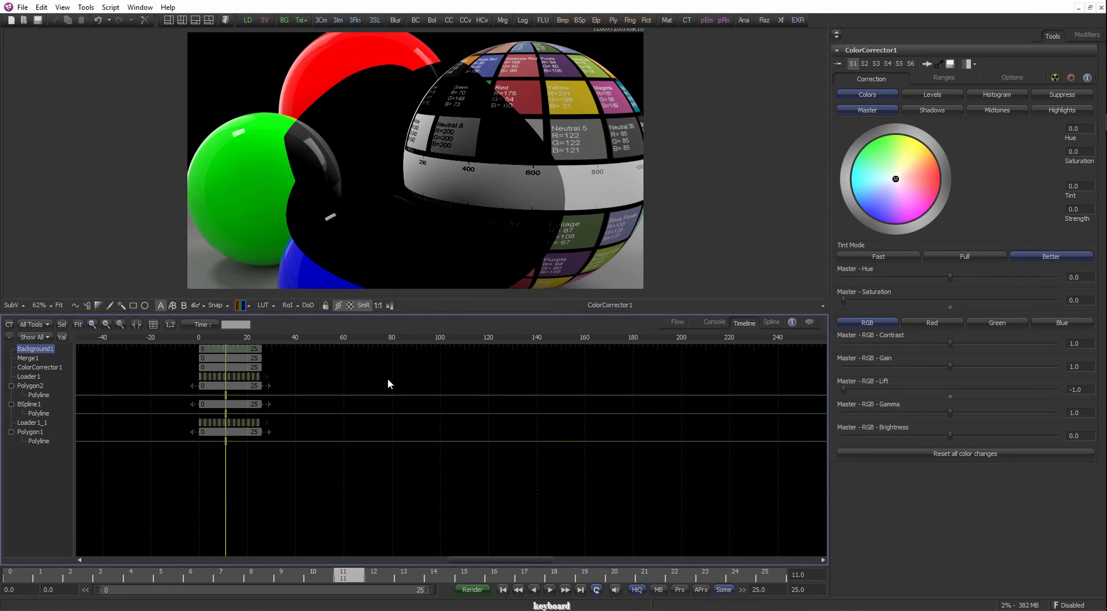
Display the Polygon2, BSpline1 and Polygon1 curves in the Spline editor and reframe the graph around them.
{"action": "left_click", "coordinate": [775, 322]}
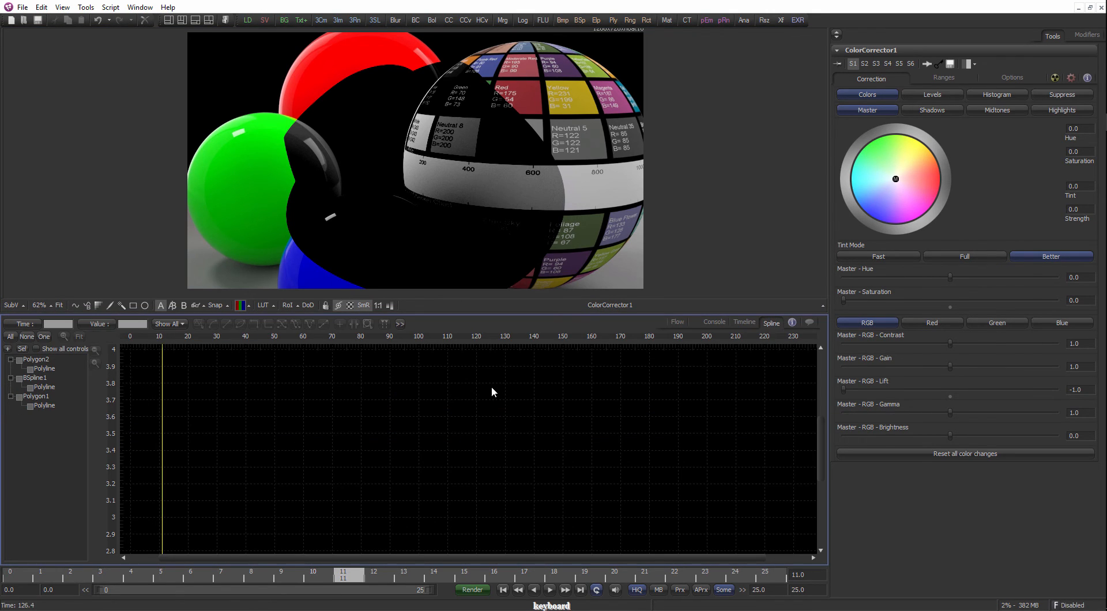
{"action": "left_click", "coordinate": [20, 362]}
{"action": "left_click", "coordinate": [20, 380]}
{"action": "left_click", "coordinate": [20, 399]}
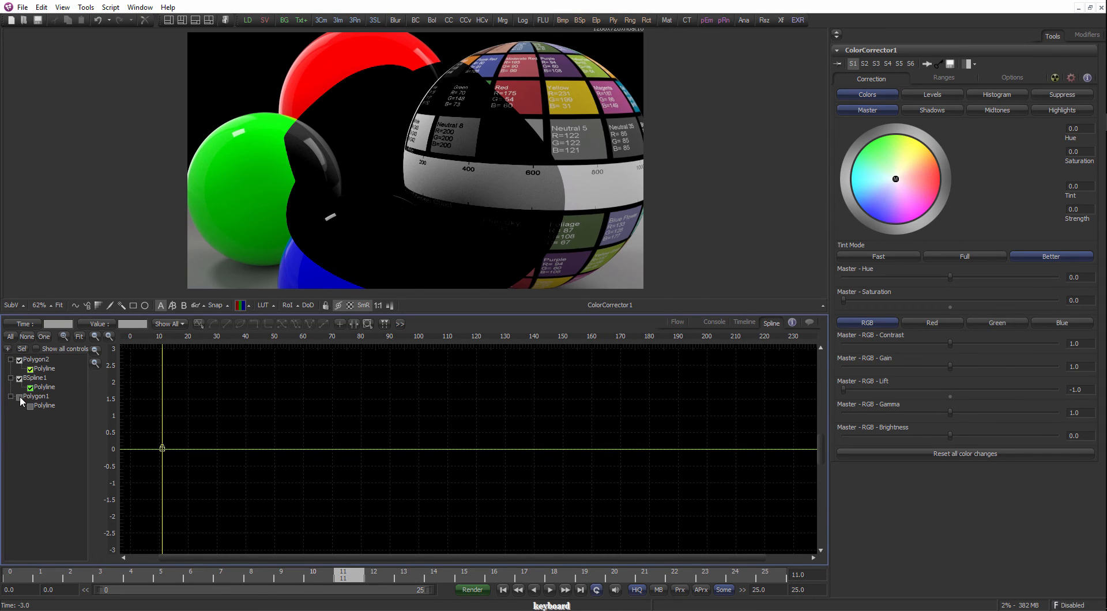
{"action": "left_click_drag", "start_coordinate": [236, 416], "coordinate": [204, 452]}
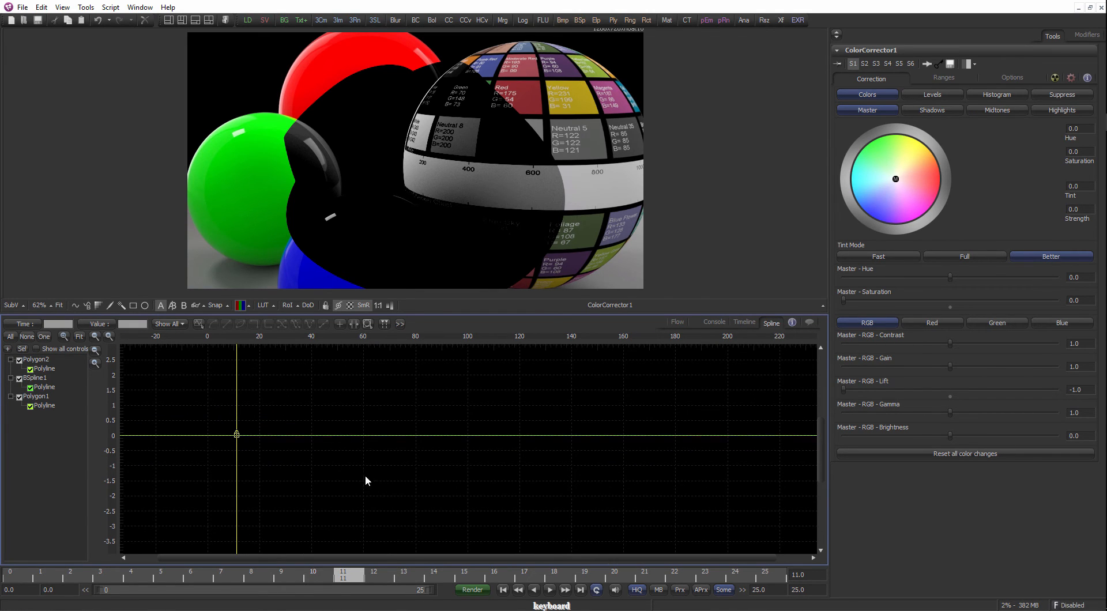
Try out the Spline editor's selected-tools-only filter on Polygon2 and BSpline1, ending with all tools listed.
{"action": "left_click", "coordinate": [36, 359]}
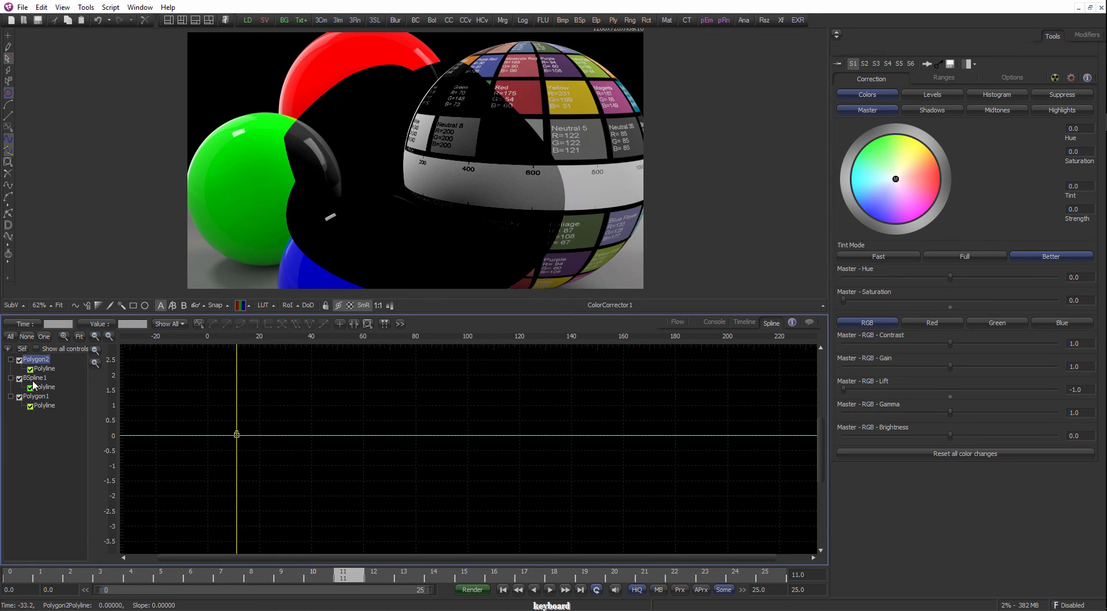
{"action": "left_click", "coordinate": [22, 348]}
{"action": "left_click", "coordinate": [22, 349]}
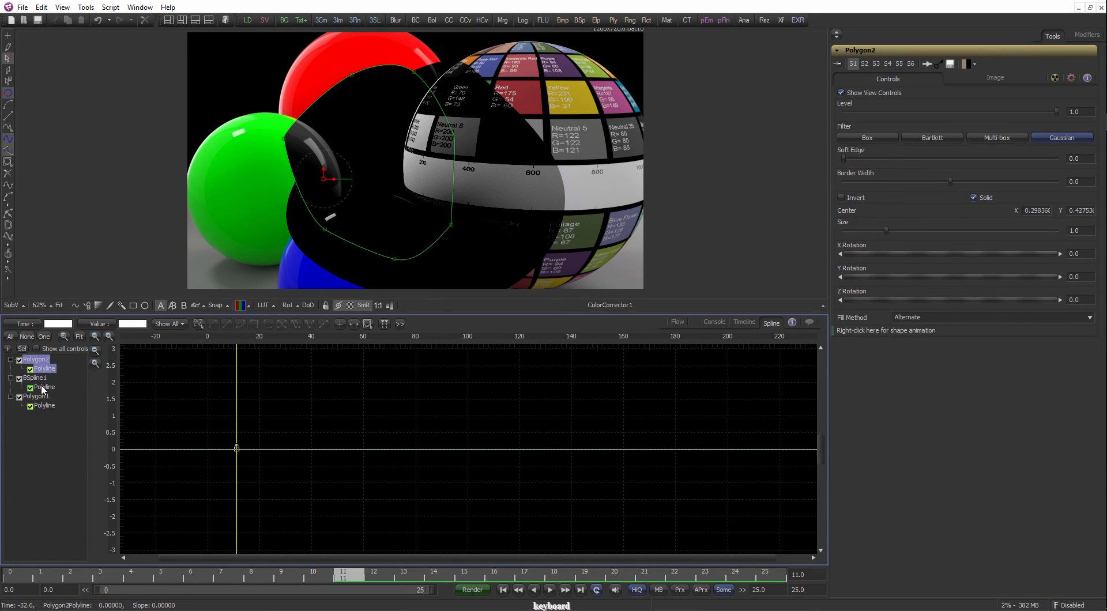
{"action": "left_click", "coordinate": [38, 378]}
{"action": "left_click", "coordinate": [22, 350]}
{"action": "left_click", "coordinate": [22, 349]}
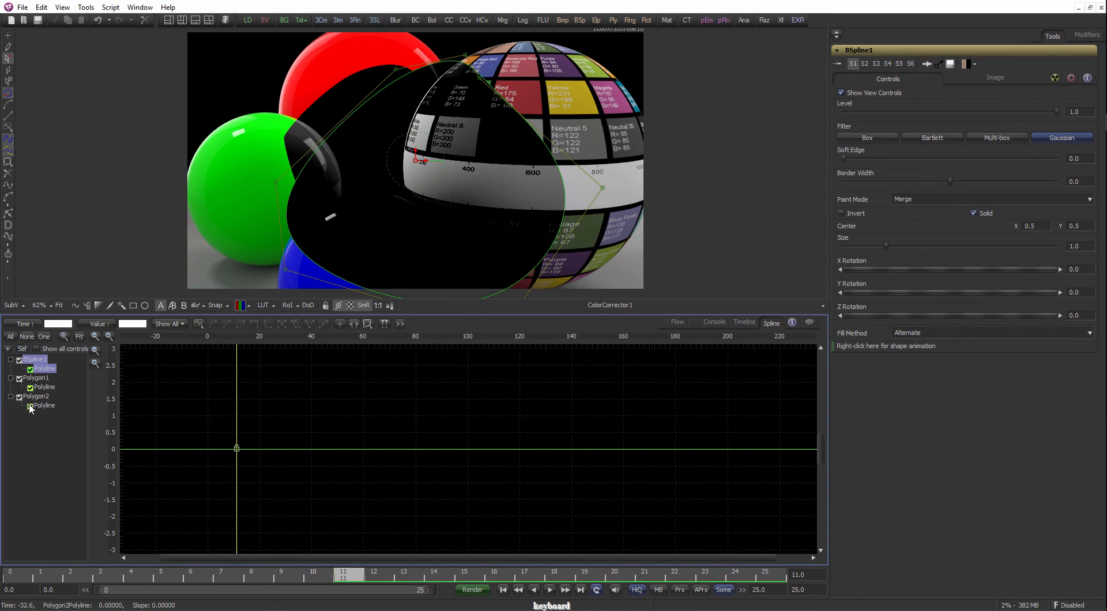
{"action": "left_click", "coordinate": [34, 394]}
{"action": "left_click", "coordinate": [21, 349]}
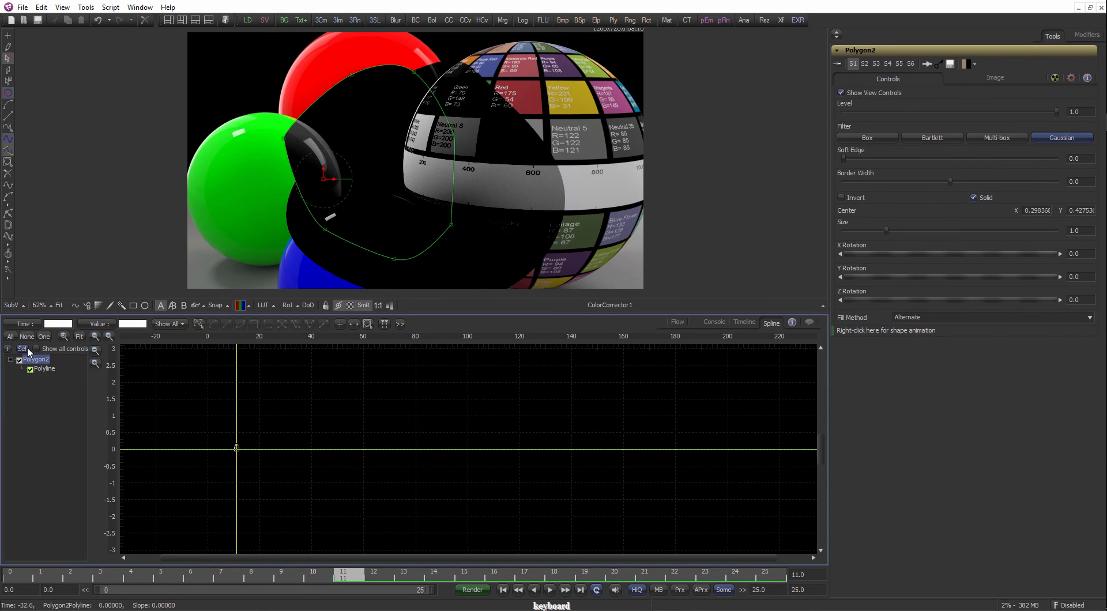
{"action": "left_click", "coordinate": [22, 349]}
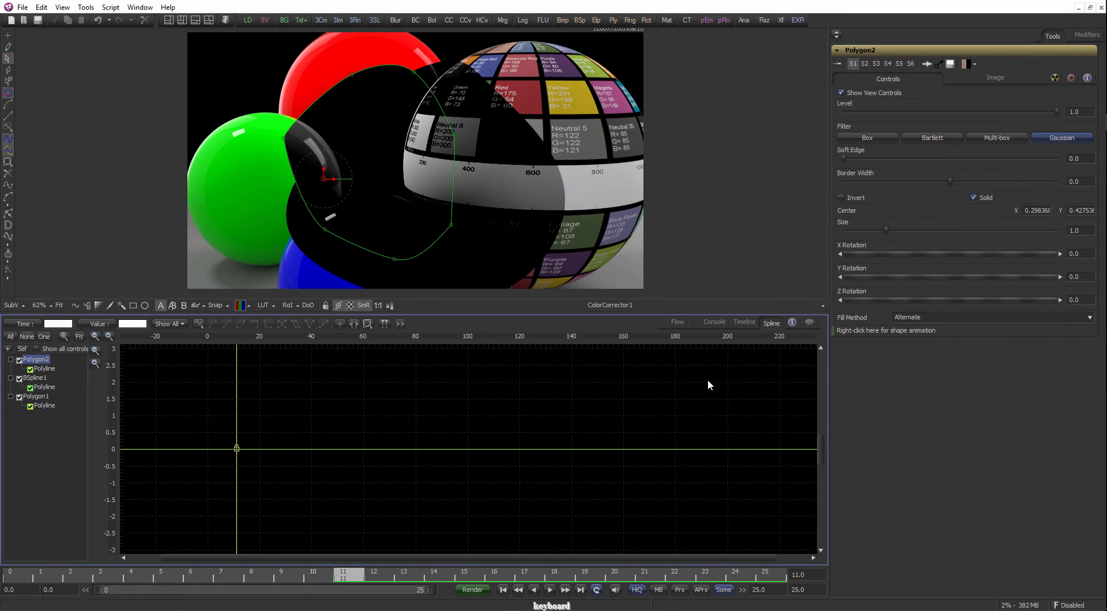
Enter the text "blablabalba" in the composition's Comments area.
{"action": "left_click", "coordinate": [792, 324]}
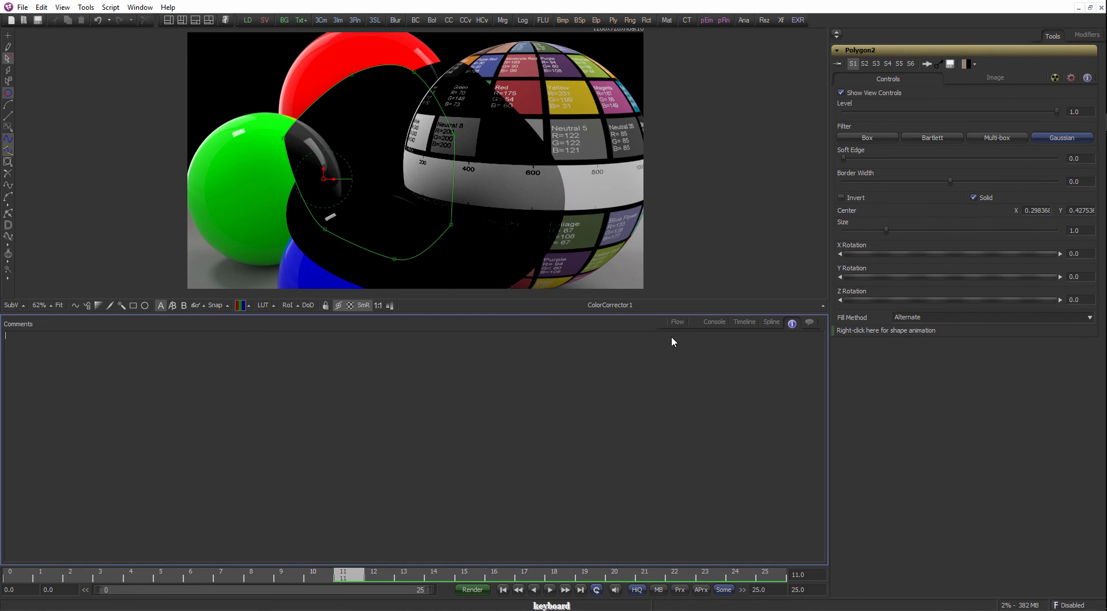
{"action": "left_click", "coordinate": [678, 323]}
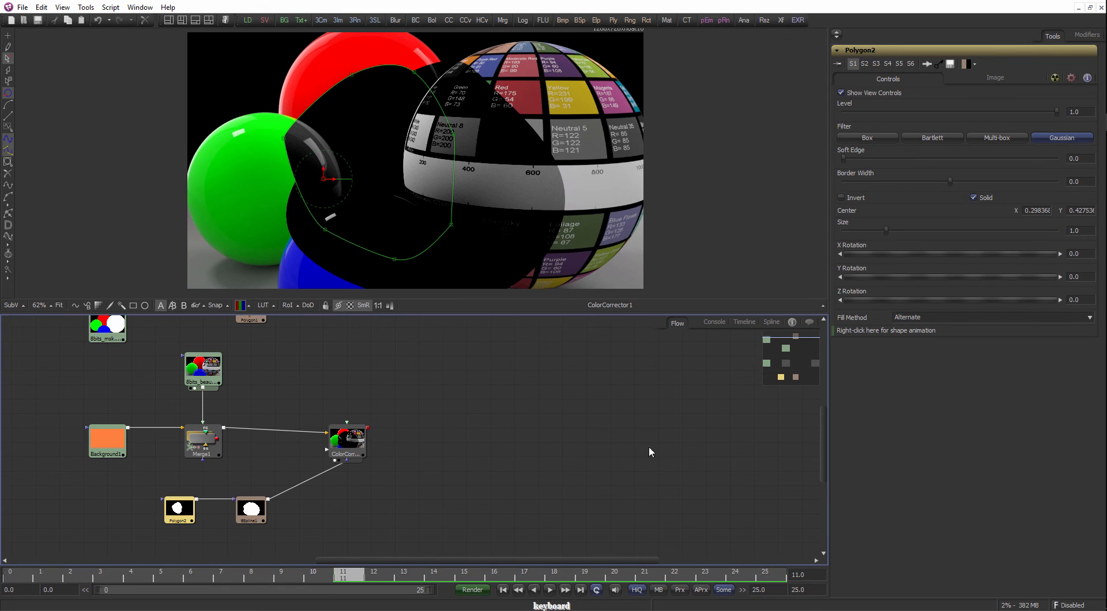
{"action": "left_click_drag", "start_coordinate": [649, 448], "coordinate": [594, 453]}
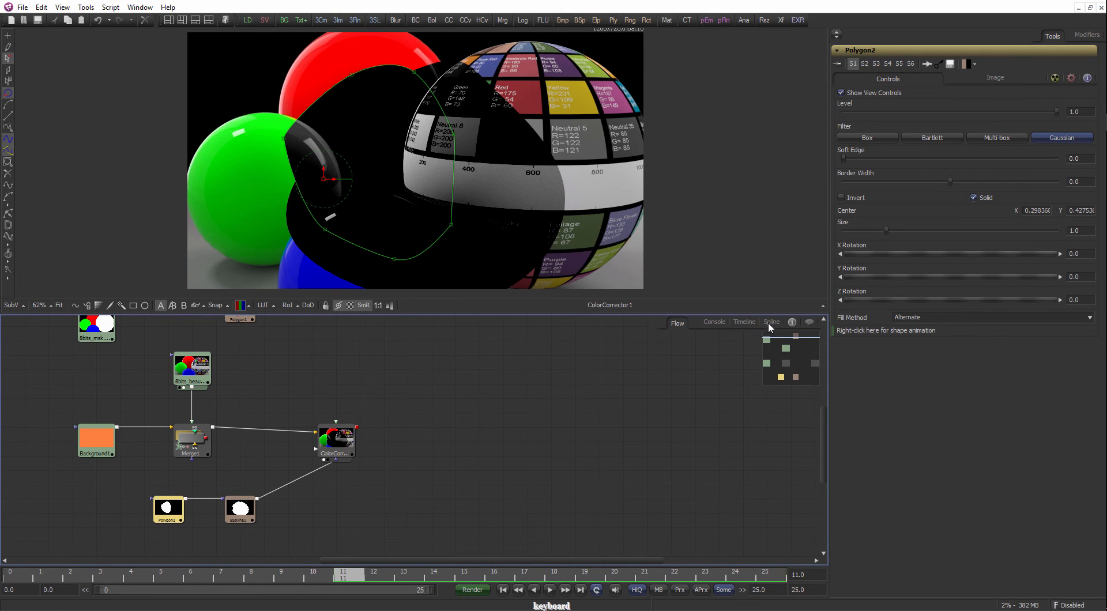
{"action": "left_click", "coordinate": [789, 322]}
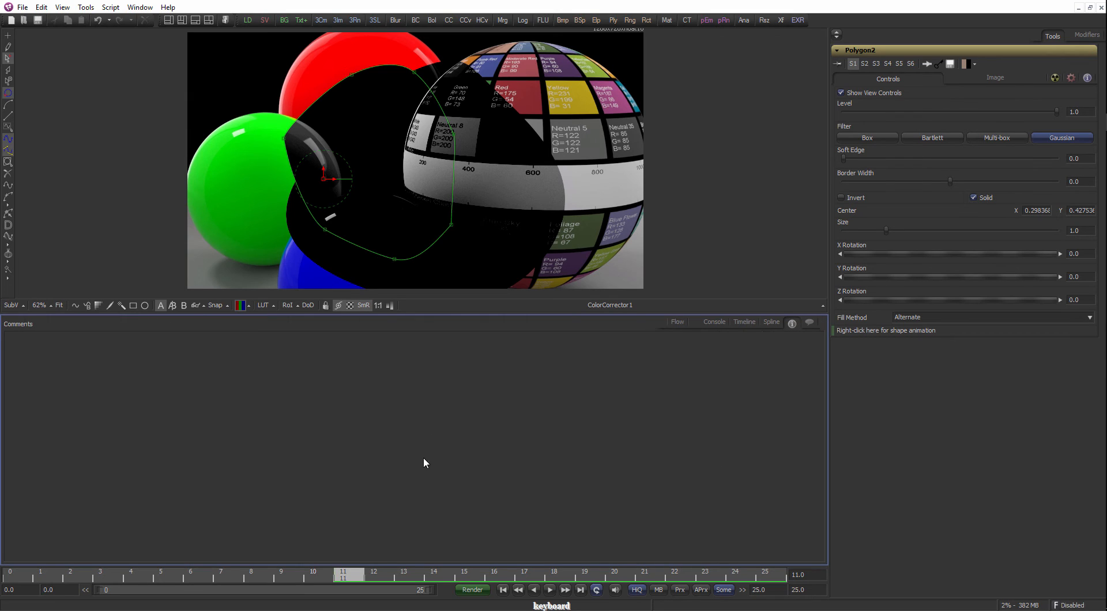
{"action": "type", "text": "blablabalba"}
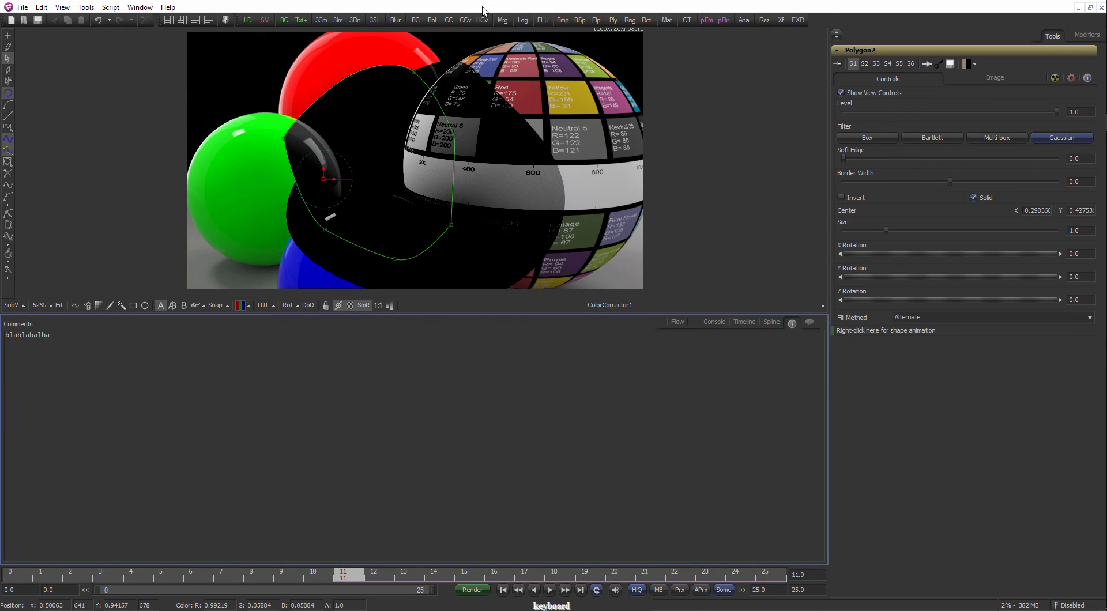
{"action": "left_click", "coordinate": [674, 324]}
Look at the Chat area's connection file dialog, cancel it, and return to the node flow with a slightly taller viewer.
{"action": "left_click", "coordinate": [808, 323]}
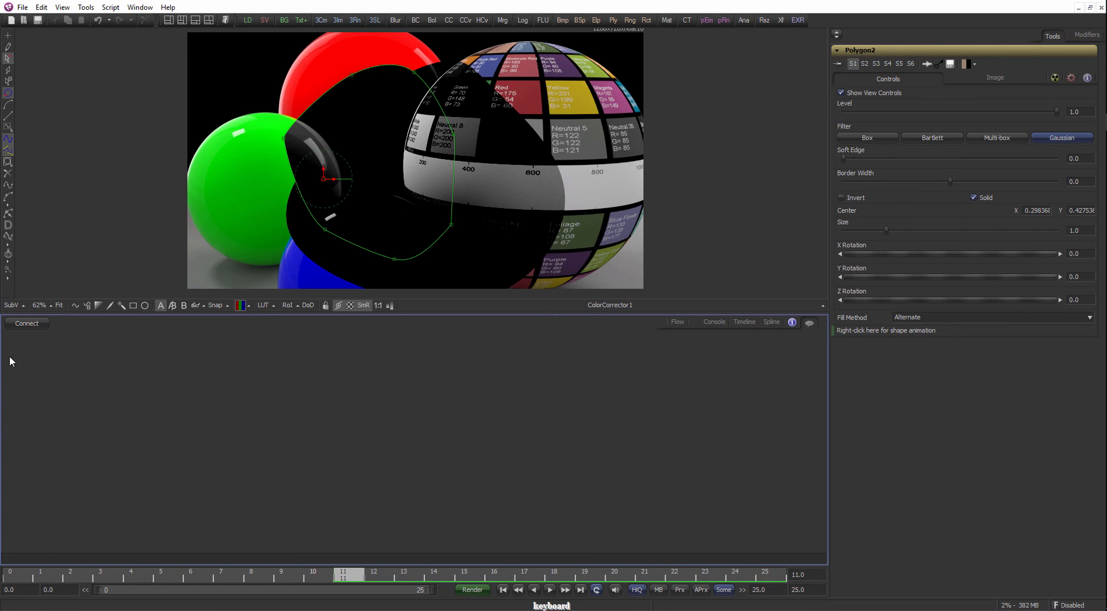
{"action": "left_click", "coordinate": [34, 324]}
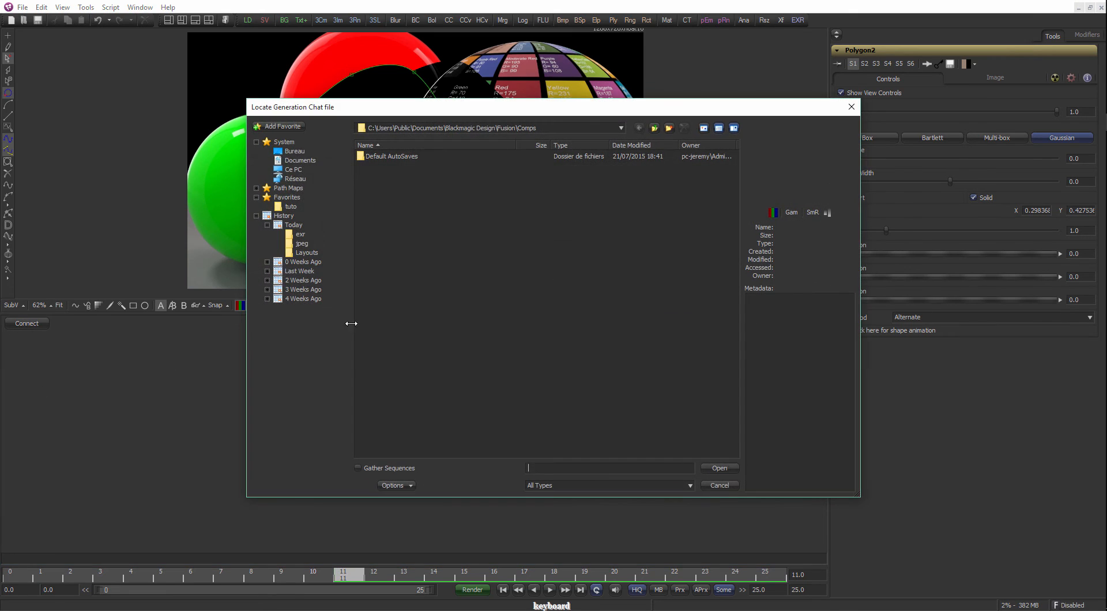
{"action": "left_click", "coordinate": [719, 487]}
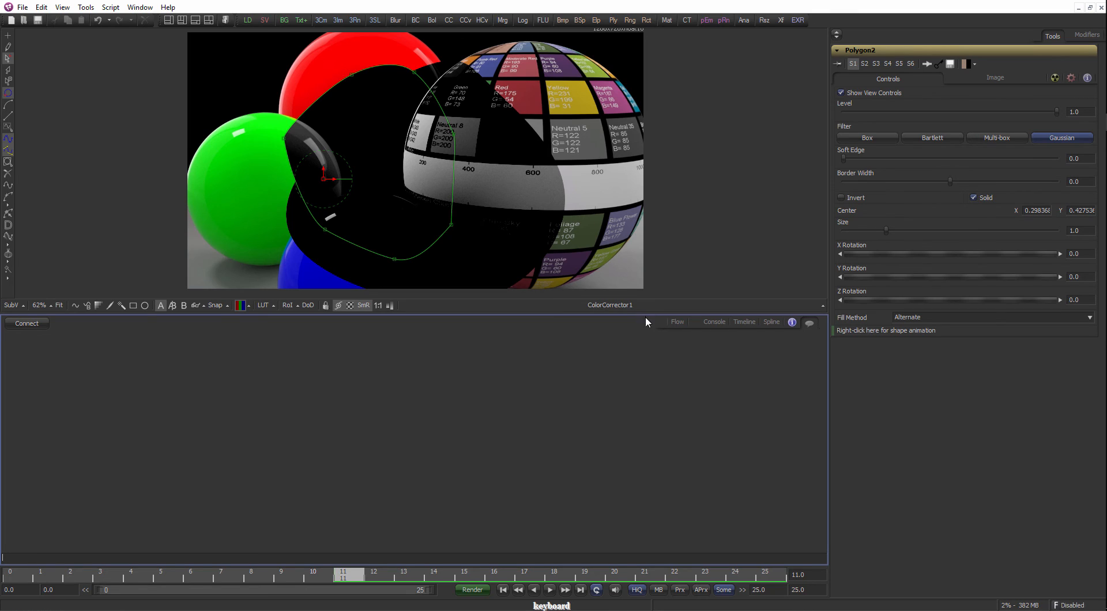
{"action": "left_click_drag", "start_coordinate": [645, 315], "coordinate": [642, 332]}
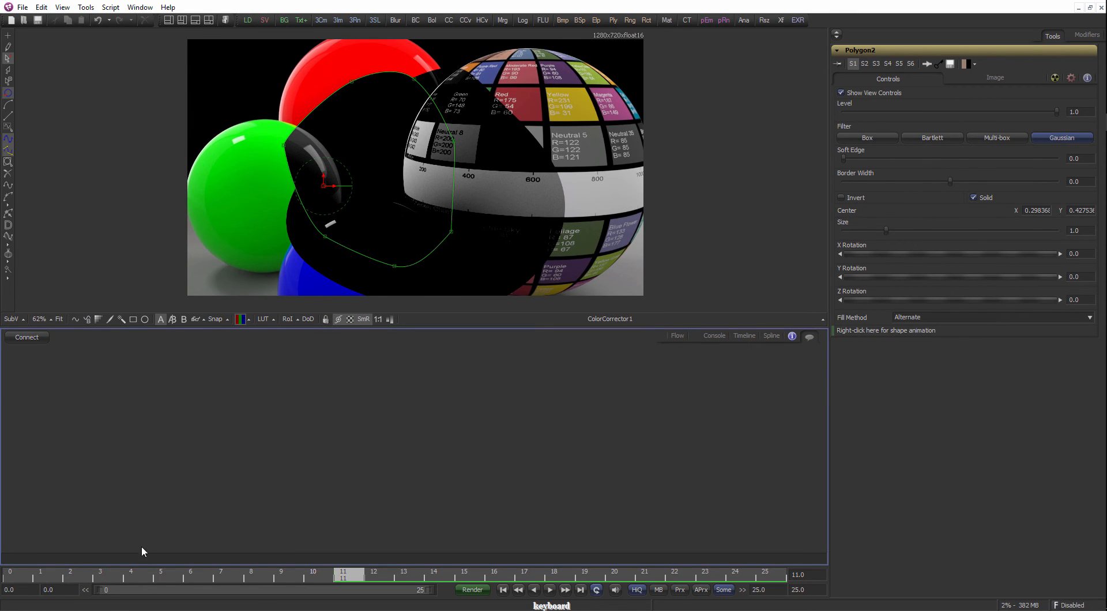
{"action": "left_click", "coordinate": [676, 338]}
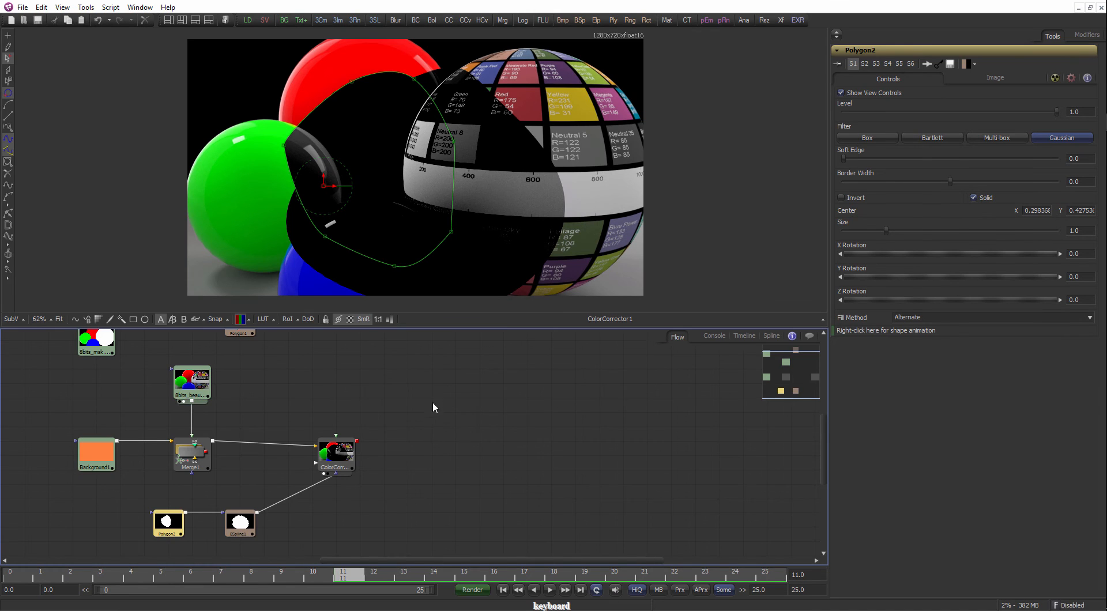
Delete all nodes from the flow except the 8bits_msk.jpeg loader, and show that loader in the viewer.
{"action": "left_click", "coordinate": [432, 402]}
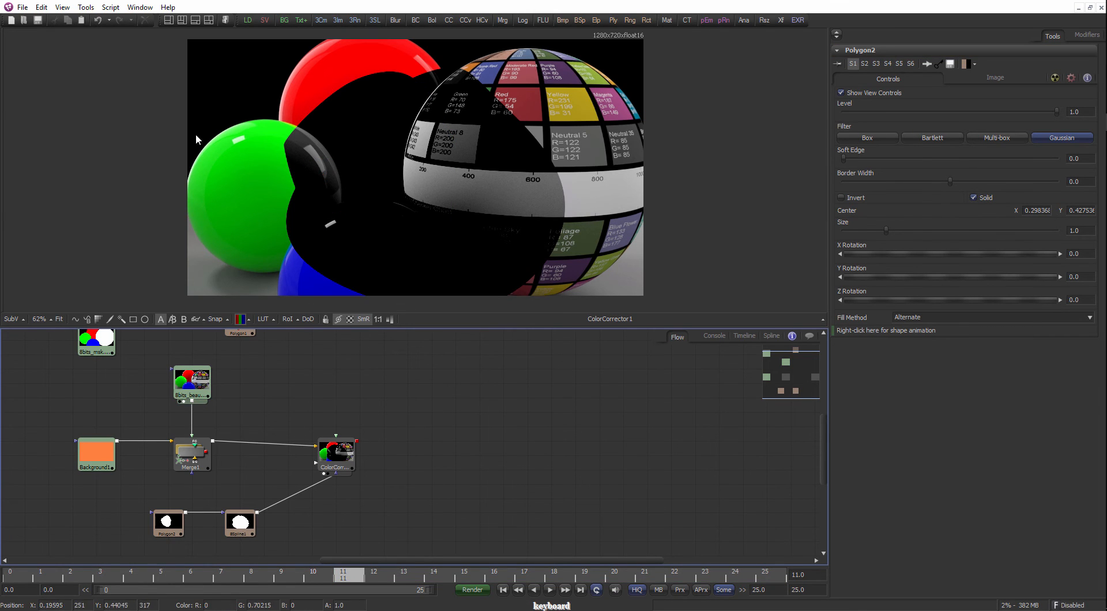
{"action": "scroll", "coordinate": [375, 398], "scroll_direction": "down", "scroll_amount": 1}
{"action": "scroll", "coordinate": [375, 398], "scroll_direction": "down", "scroll_amount": 1}
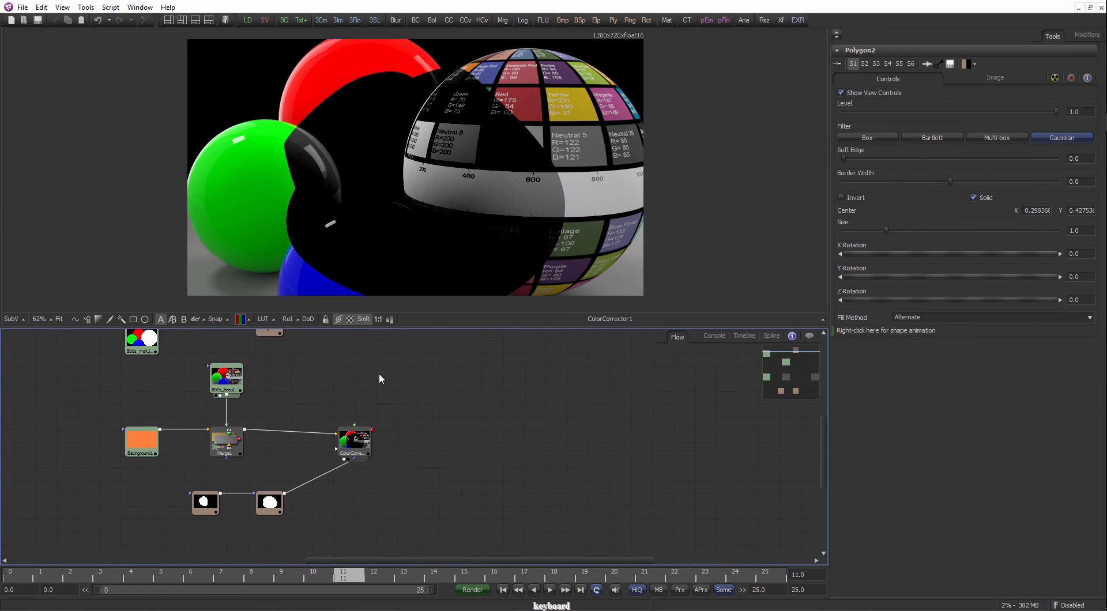
{"action": "left_click_drag", "start_coordinate": [350, 358], "coordinate": [329, 369]}
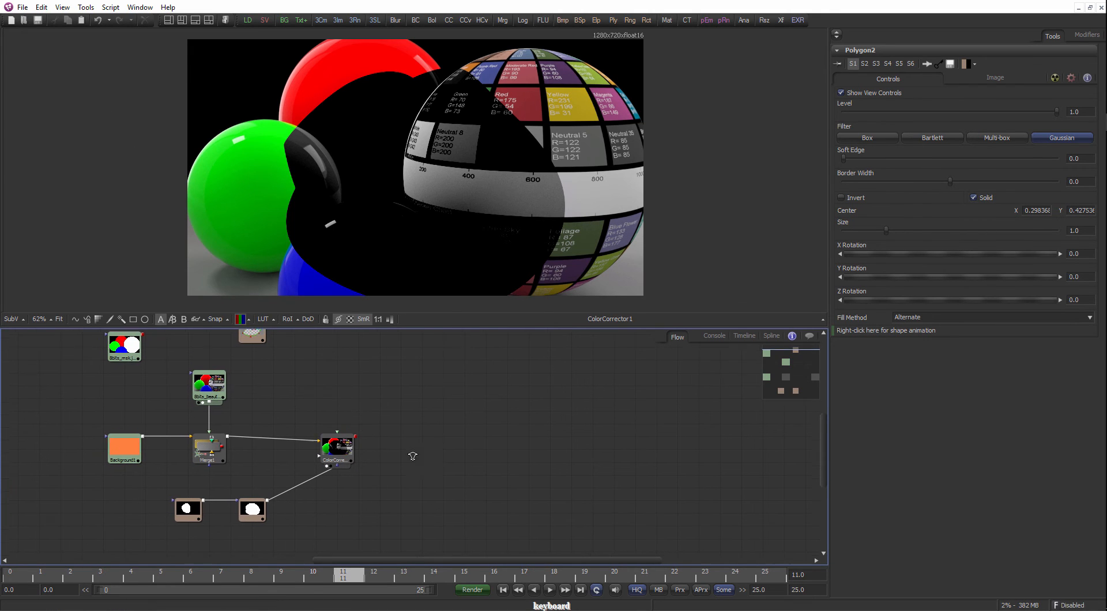
{"action": "scroll", "coordinate": [413, 453], "scroll_direction": "down", "scroll_amount": 2}
{"action": "left_click_drag", "start_coordinate": [427, 522], "coordinate": [254, 412]}
{"action": "key", "text": "Delete"}
{"action": "left_click", "coordinate": [309, 374]}
{"action": "key", "text": "Delete"}
{"action": "key", "text": "1"}
Fit the mask image to the viewer, rebalance the space between viewer and flow, and reframe the remaining loader.
{"action": "left_click_drag", "start_coordinate": [376, 326], "coordinate": [378, 430]}
{"action": "scroll", "coordinate": [443, 254], "scroll_direction": "up", "scroll_amount": 3}
{"action": "left_click_drag", "start_coordinate": [393, 479], "coordinate": [303, 528]}
{"action": "left_click_drag", "start_coordinate": [510, 278], "coordinate": [505, 288]}
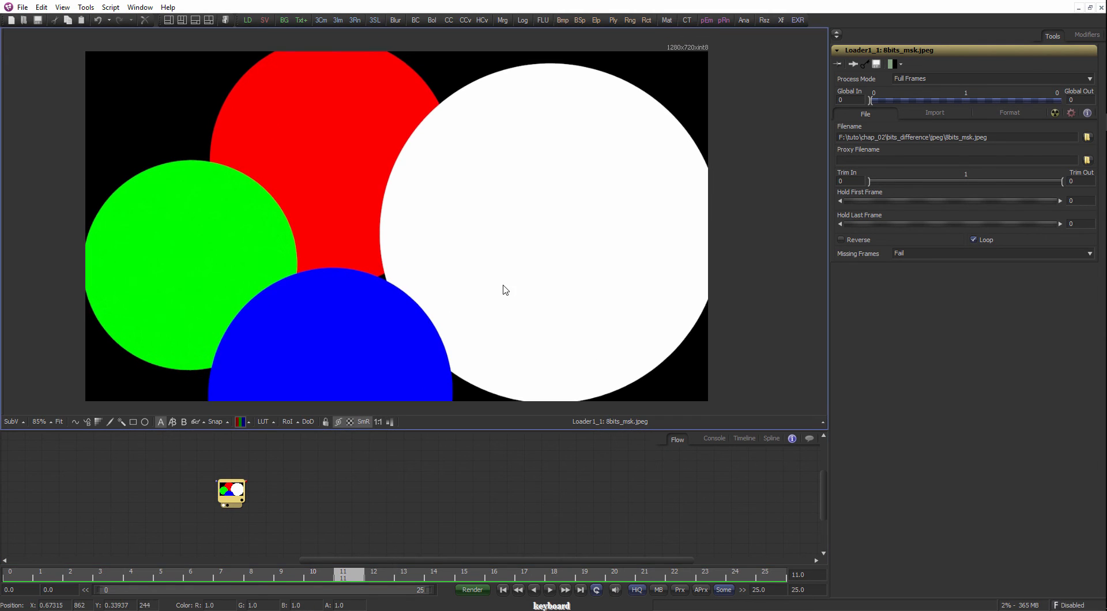
{"action": "key", "text": "ctrl+f"}
{"action": "left_click_drag", "start_coordinate": [448, 432], "coordinate": [441, 367]}
{"action": "left_click", "coordinate": [280, 426]}
{"action": "left_click_drag", "start_coordinate": [281, 426], "coordinate": [229, 494]}
{"action": "scroll", "coordinate": [222, 487], "scroll_direction": "up", "scroll_amount": 2}
Set the 8bits_msk.jpeg loader's import depth to int8.
{"action": "left_click", "coordinate": [175, 481]}
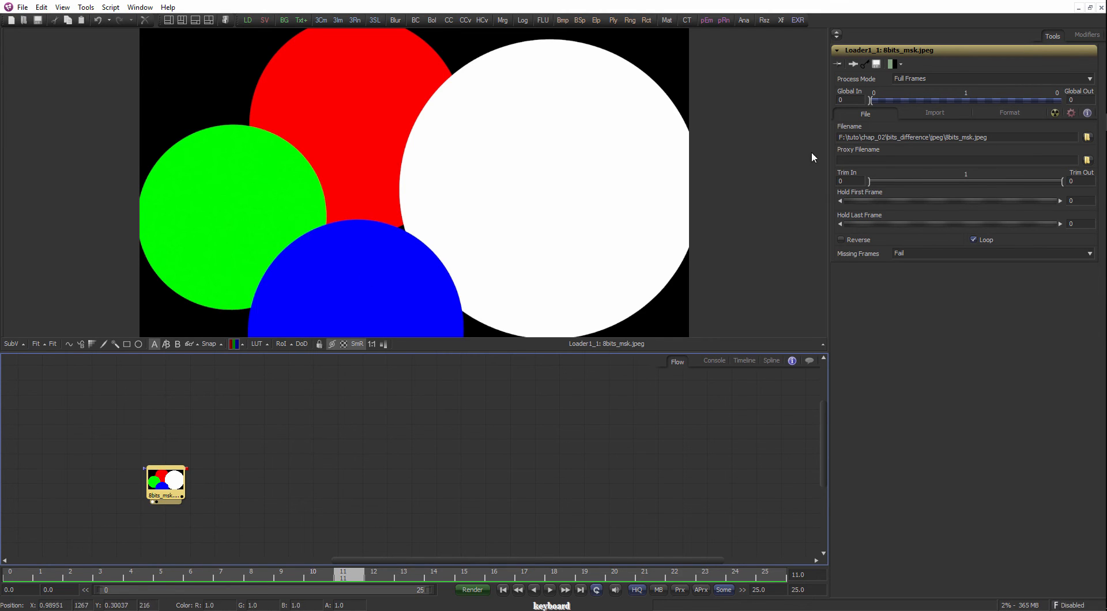
{"action": "left_click", "coordinate": [932, 113]}
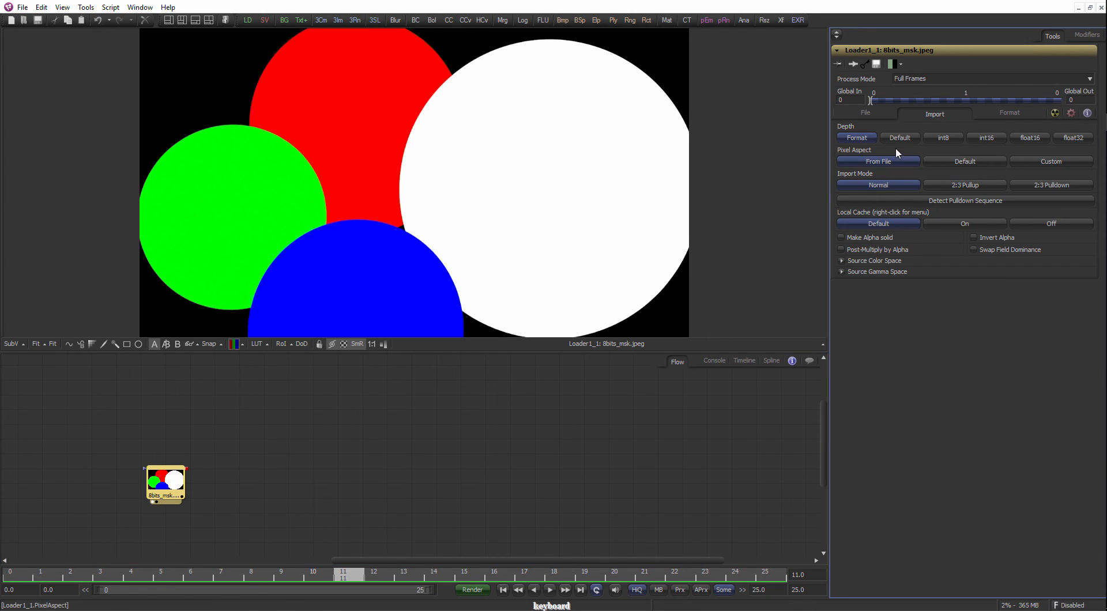
{"action": "left_click", "coordinate": [944, 138]}
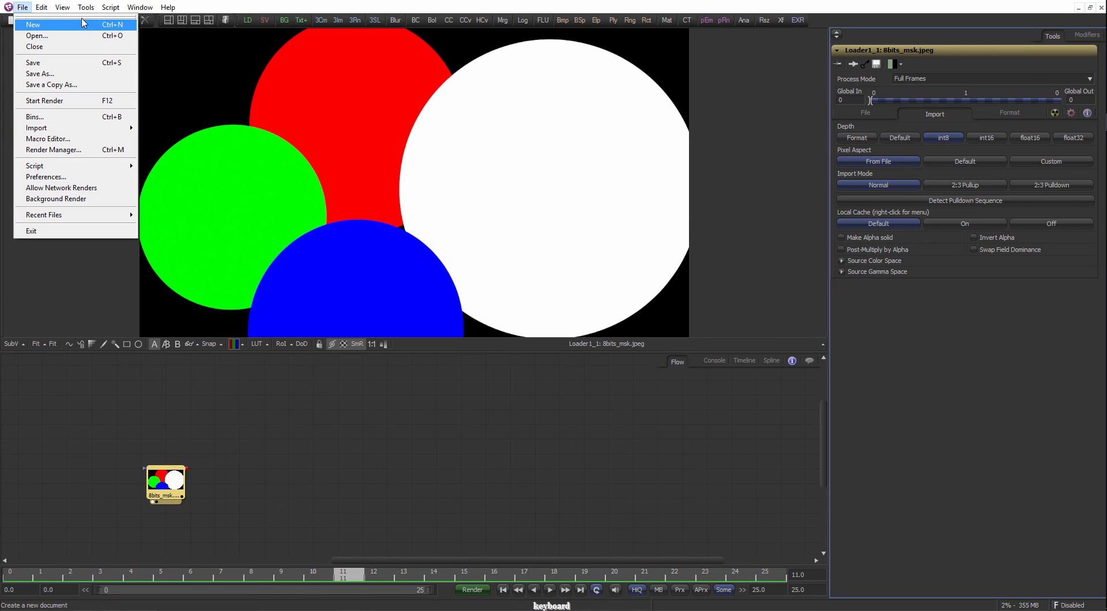
Open the Preferences and look through the Composition1 categories.
{"action": "left_click", "coordinate": [61, 179]}
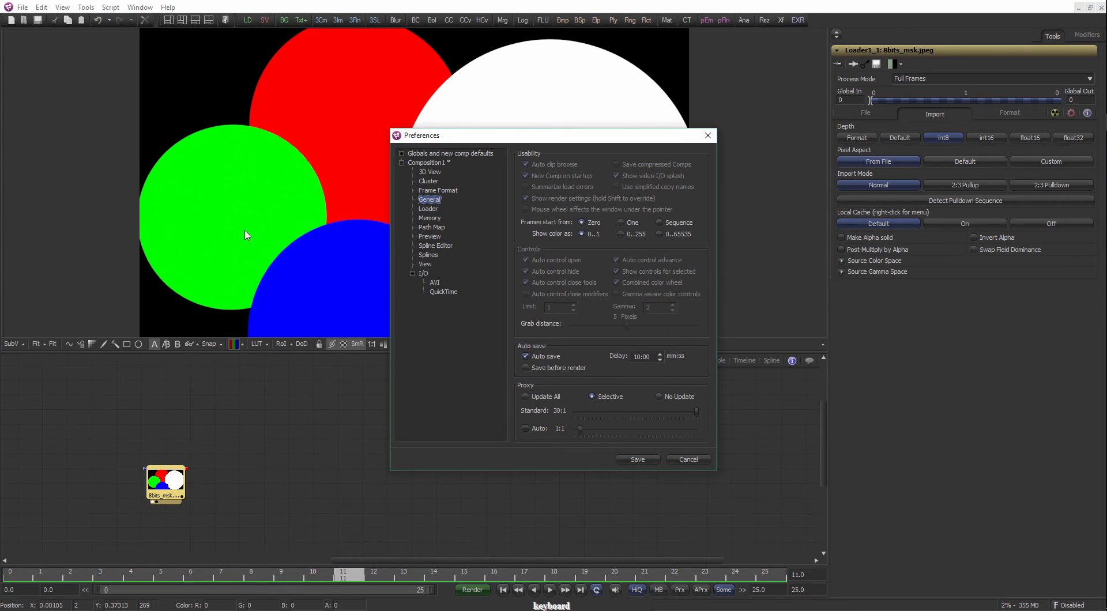
{"action": "left_click", "coordinate": [370, 167]}
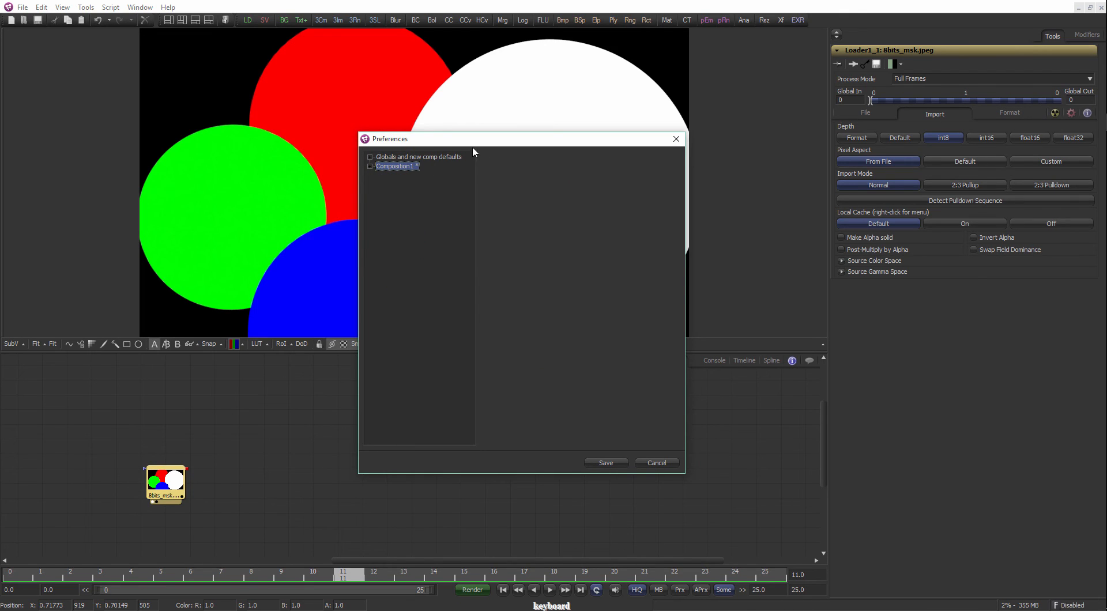
{"action": "left_click_drag", "start_coordinate": [489, 141], "coordinate": [457, 136]}
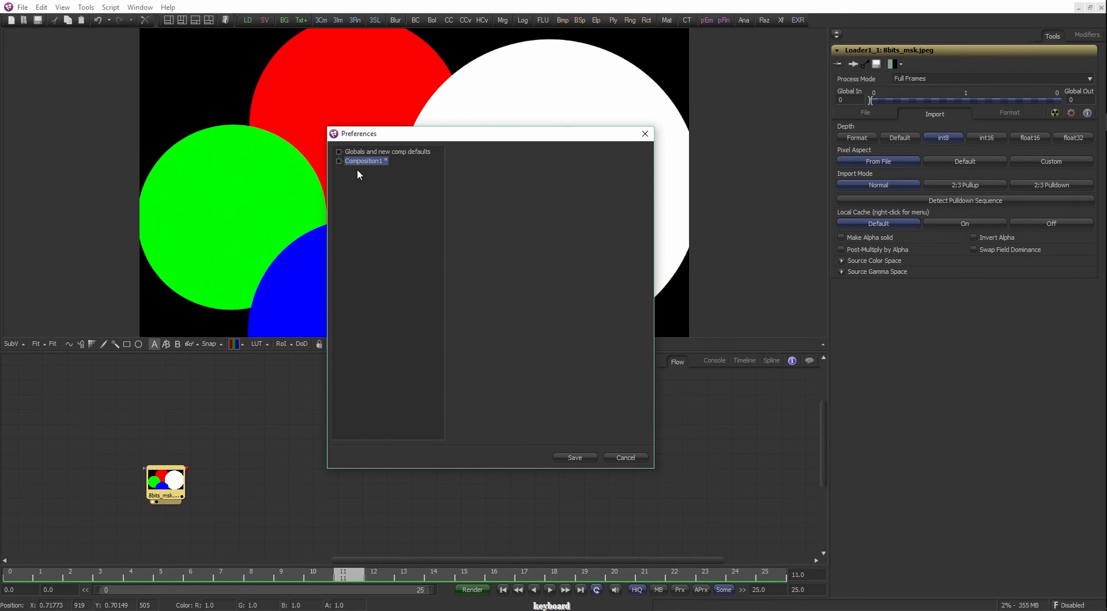
{"action": "left_click_drag", "start_coordinate": [401, 138], "coordinate": [411, 132]}
{"action": "left_click", "coordinate": [349, 156]}
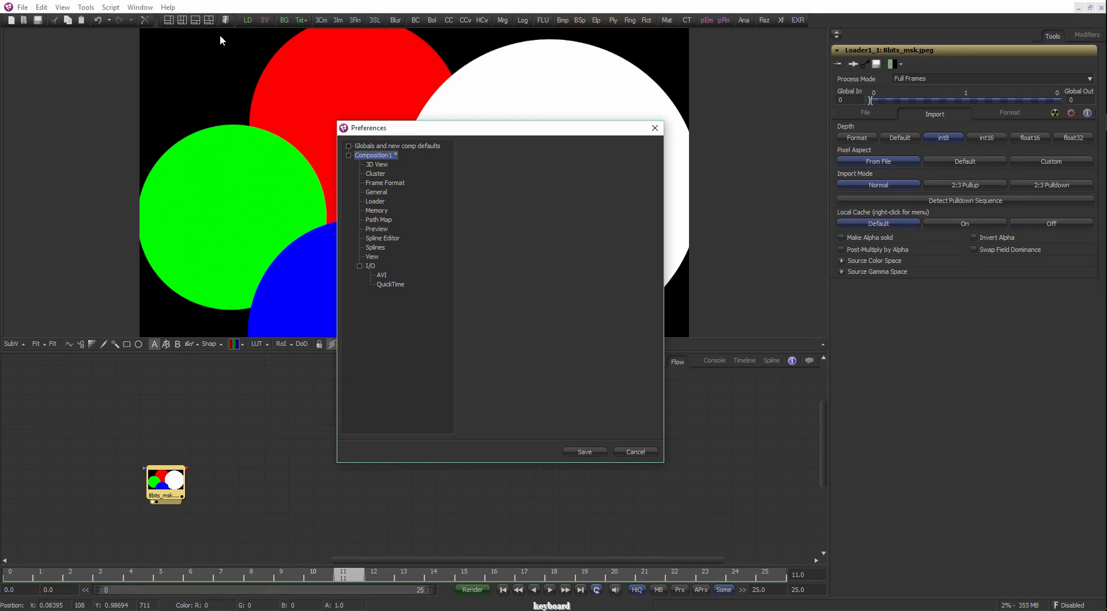
Expand the global and new comp default preferences and show their Frame Format settings.
{"action": "left_click", "coordinate": [379, 146]}
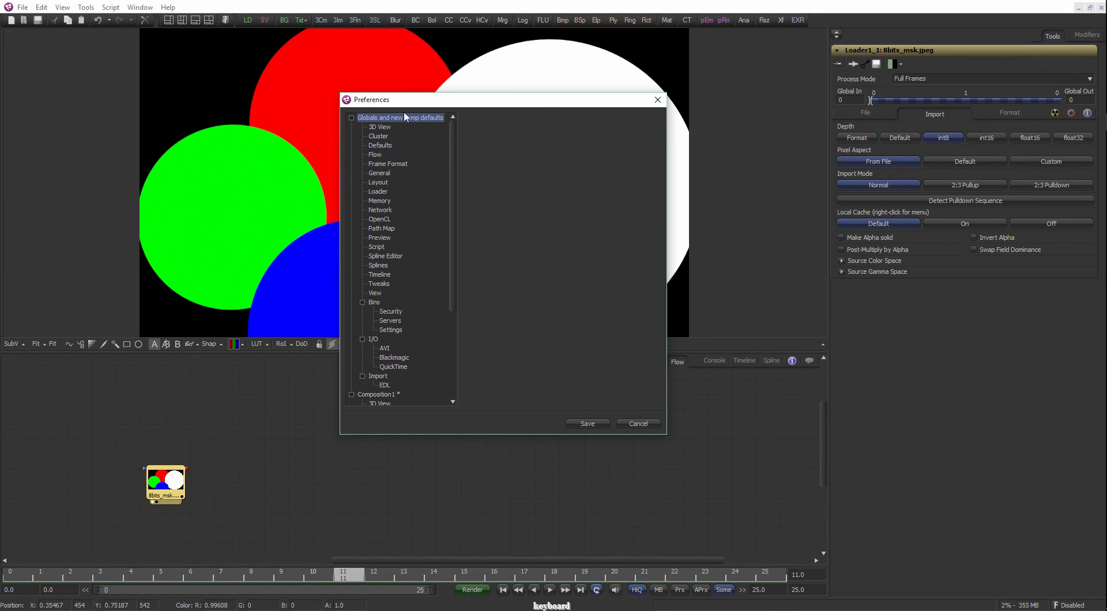
{"action": "left_click_drag", "start_coordinate": [408, 104], "coordinate": [319, 109]}
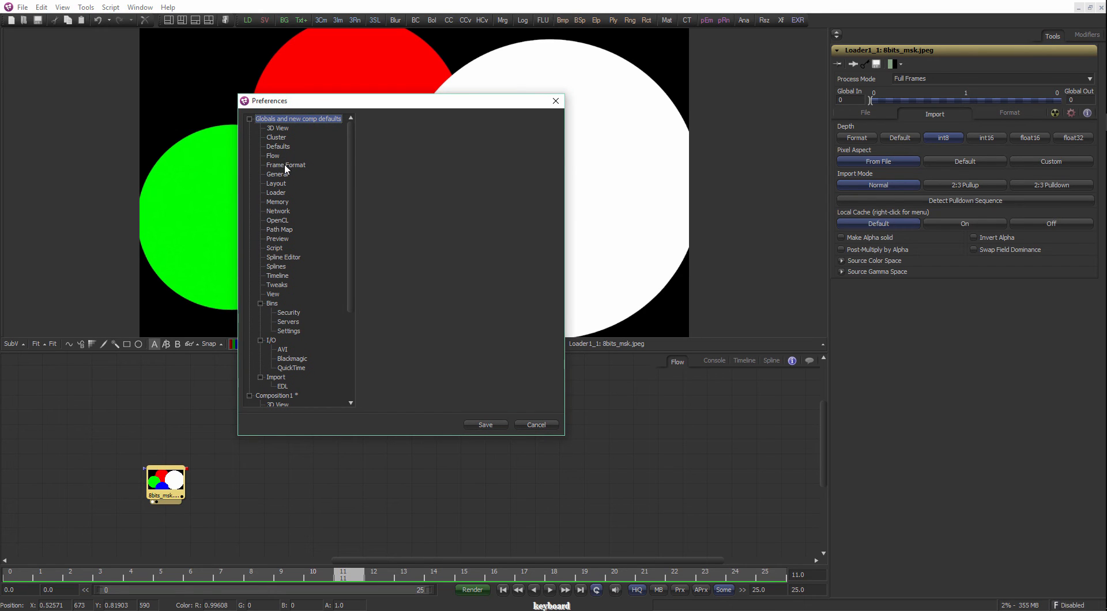
{"action": "left_click", "coordinate": [286, 166]}
{"action": "left_click_drag", "start_coordinate": [444, 108], "coordinate": [414, 116]}
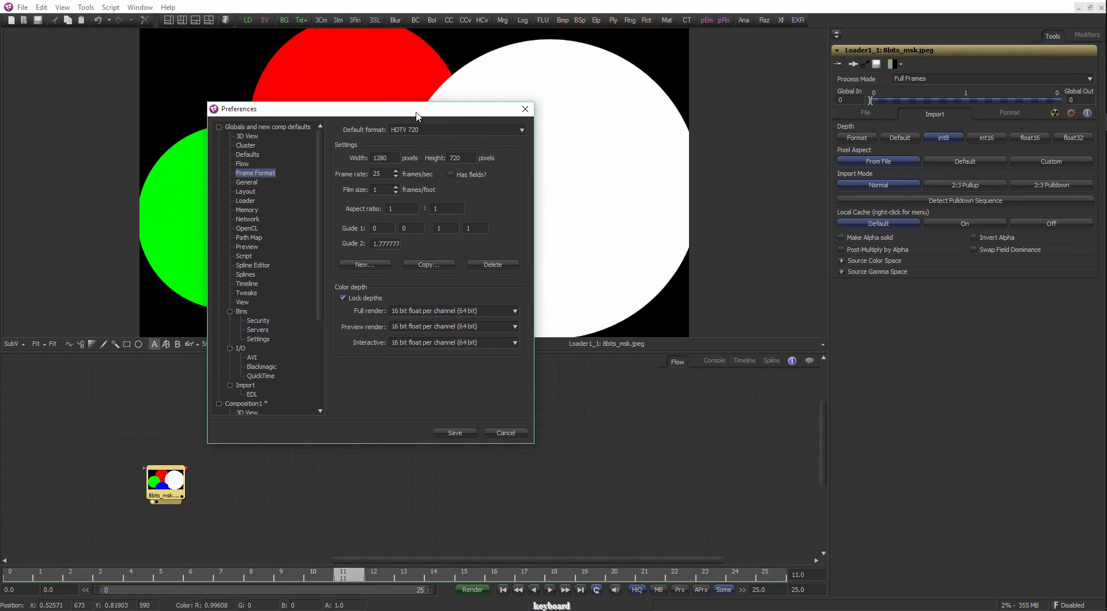
Set the global default frame format to HDTV 1080 at 25 frames/sec and save the preferences.
{"action": "left_click", "coordinate": [428, 130]}
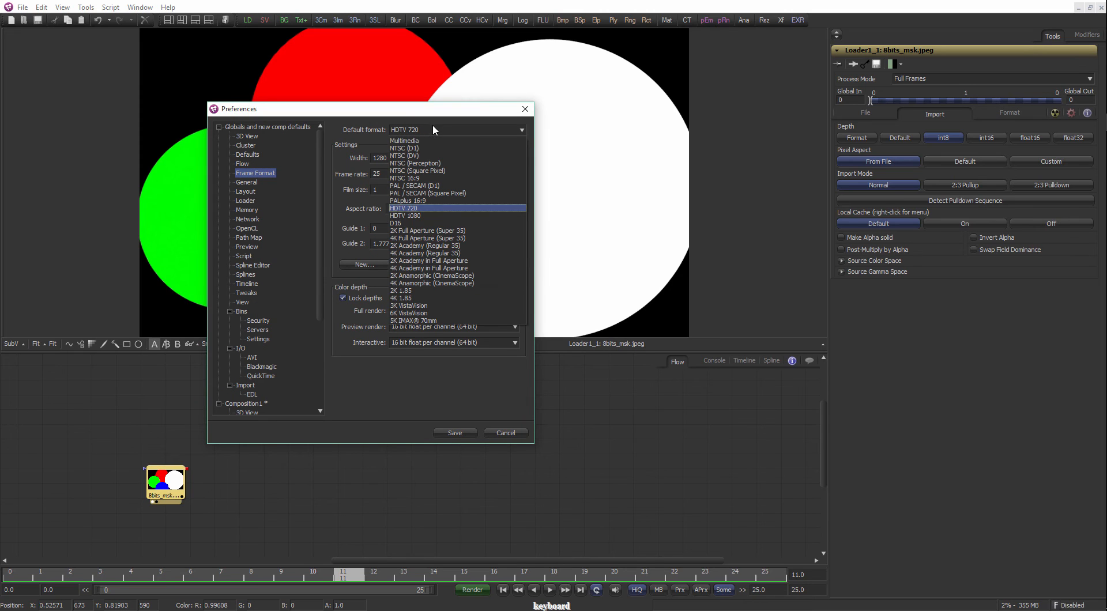
{"action": "left_click", "coordinate": [422, 219]}
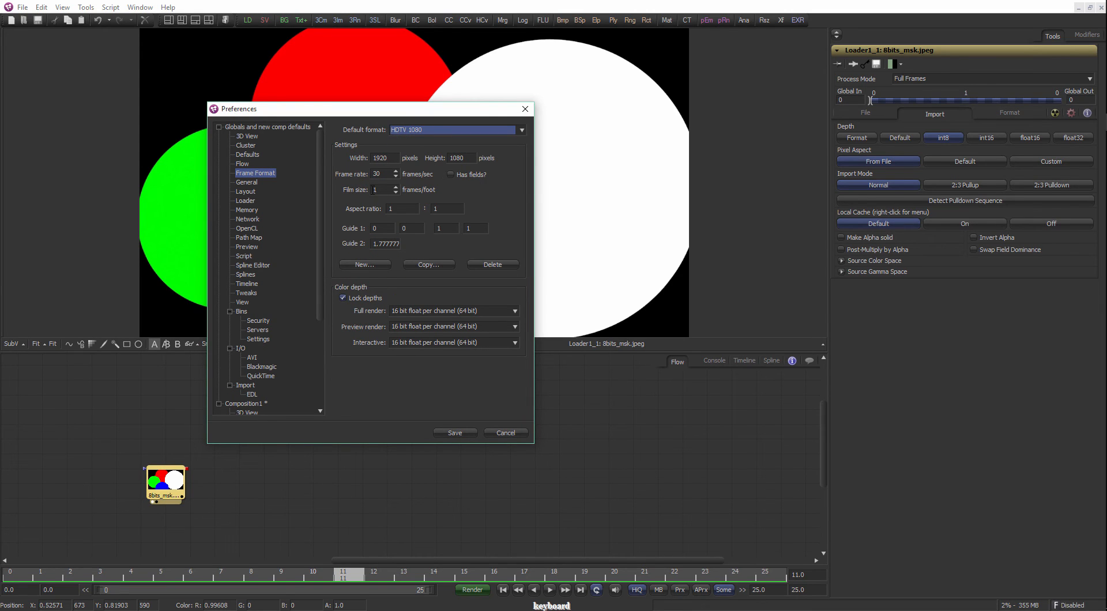
{"action": "left_click", "coordinate": [395, 177]}
{"action": "left_click", "coordinate": [395, 177]}
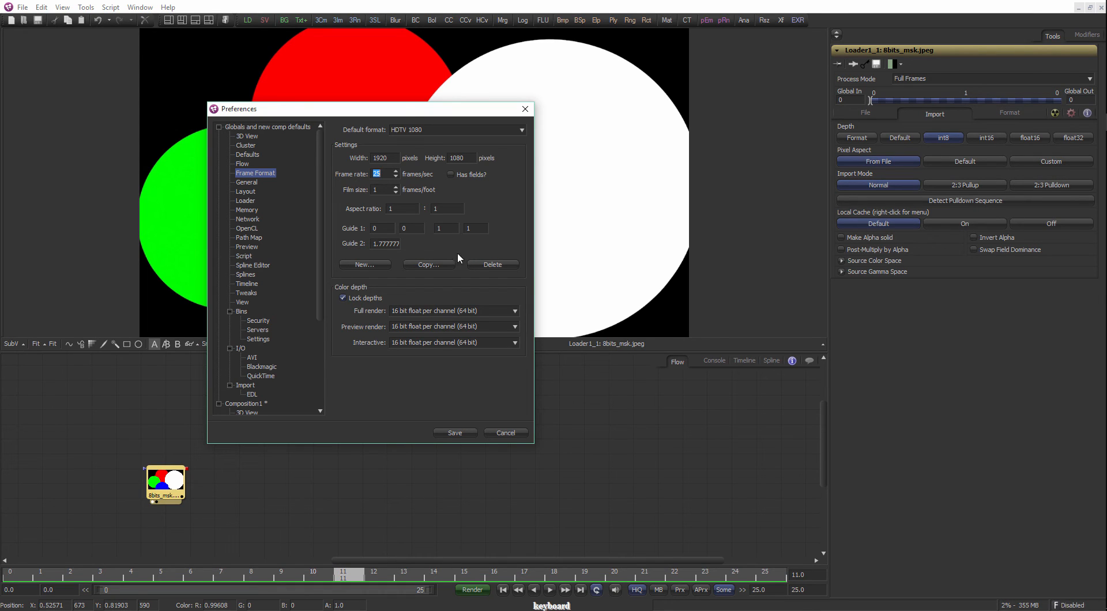
{"action": "left_click_drag", "start_coordinate": [408, 114], "coordinate": [408, 107]}
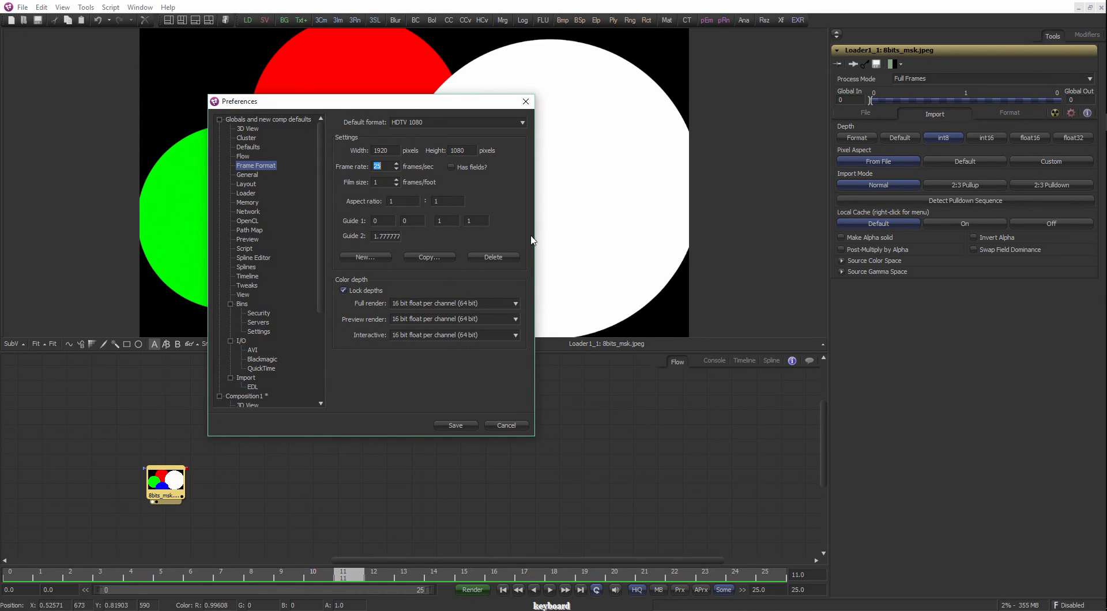
{"action": "left_click", "coordinate": [455, 425]}
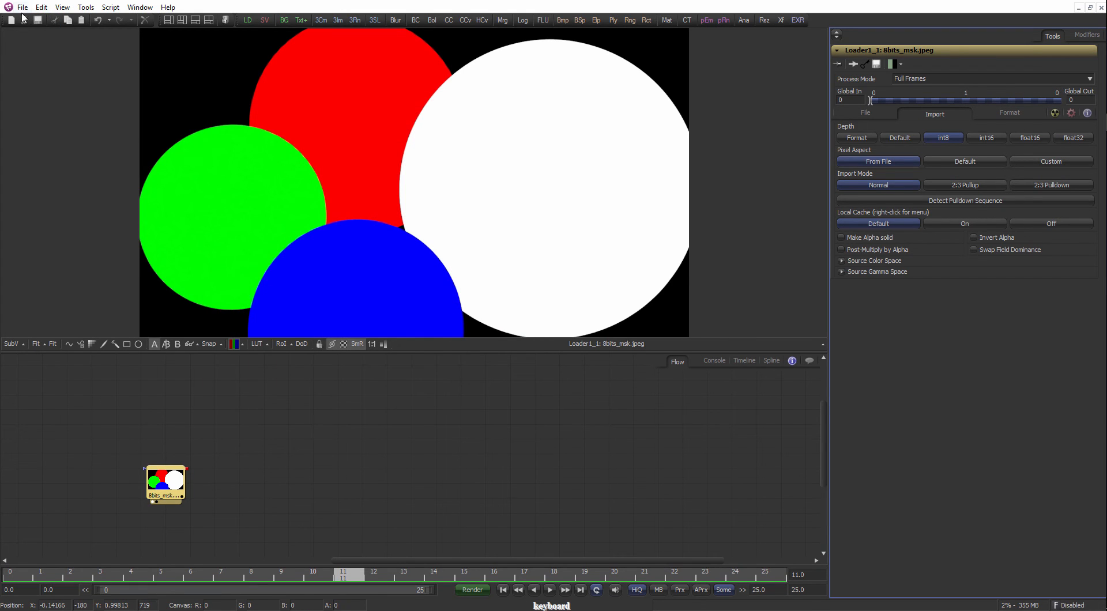
Select the mask loader and examine the whole image with its resolution and depth label in the viewer.
{"action": "left_click", "coordinate": [171, 486]}
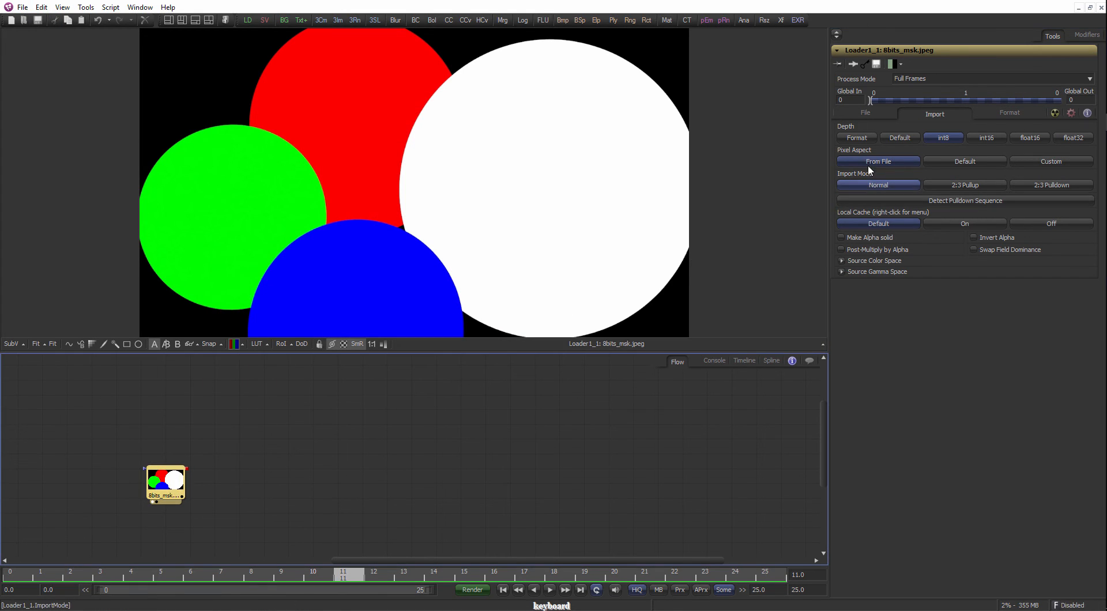
{"action": "left_click_drag", "start_coordinate": [213, 466], "coordinate": [246, 433]}
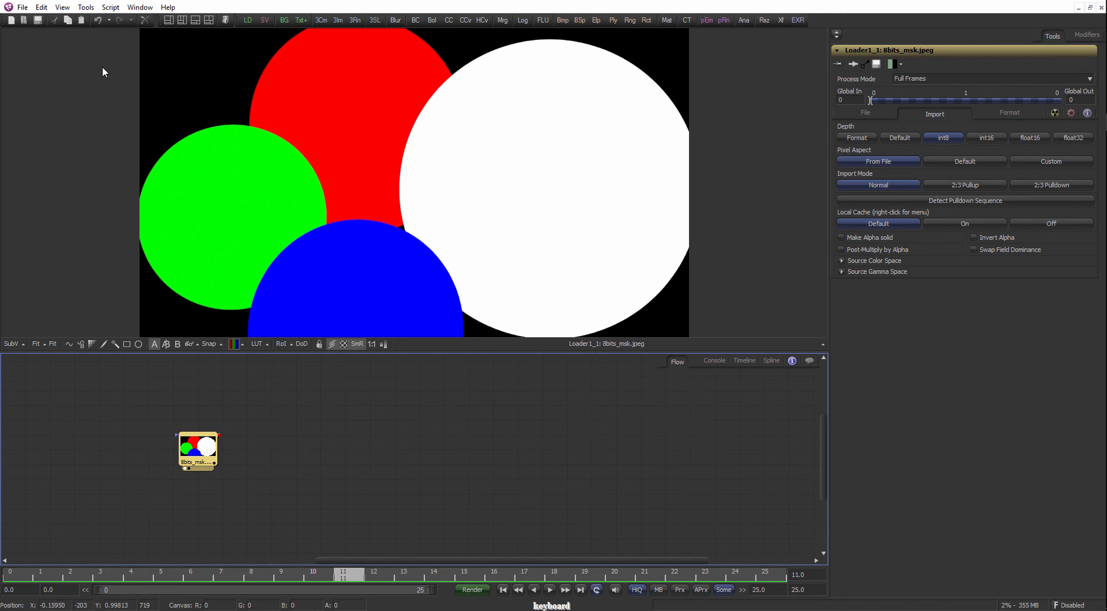
{"action": "scroll", "coordinate": [161, 143], "scroll_direction": "down", "scroll_amount": 2}
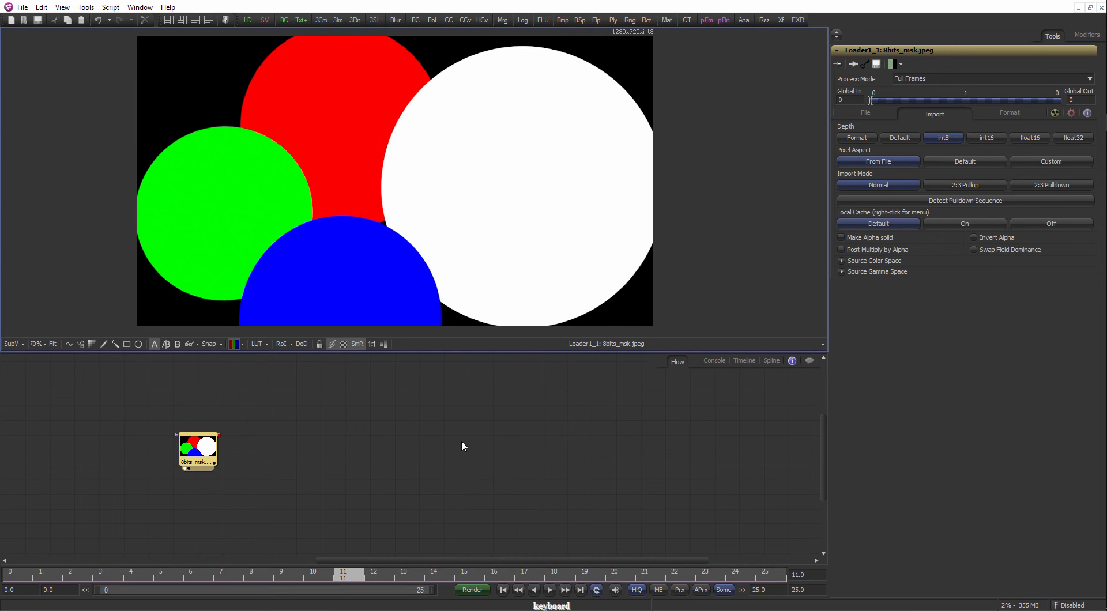
{"action": "scroll", "coordinate": [331, 170], "scroll_direction": "up", "scroll_amount": 1}
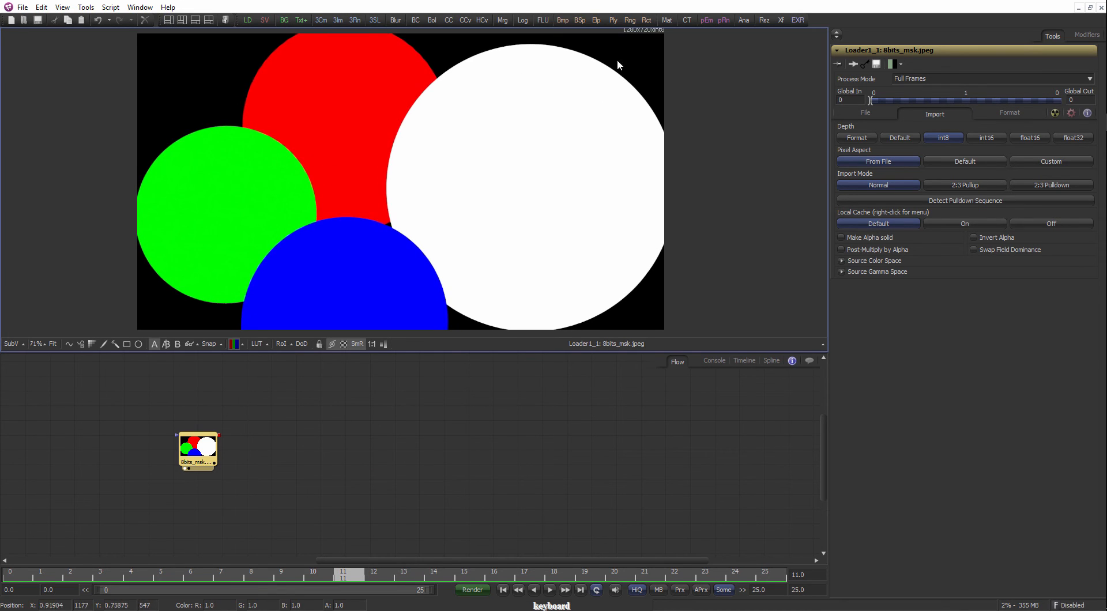
{"action": "left_click_drag", "start_coordinate": [617, 61], "coordinate": [621, 61]}
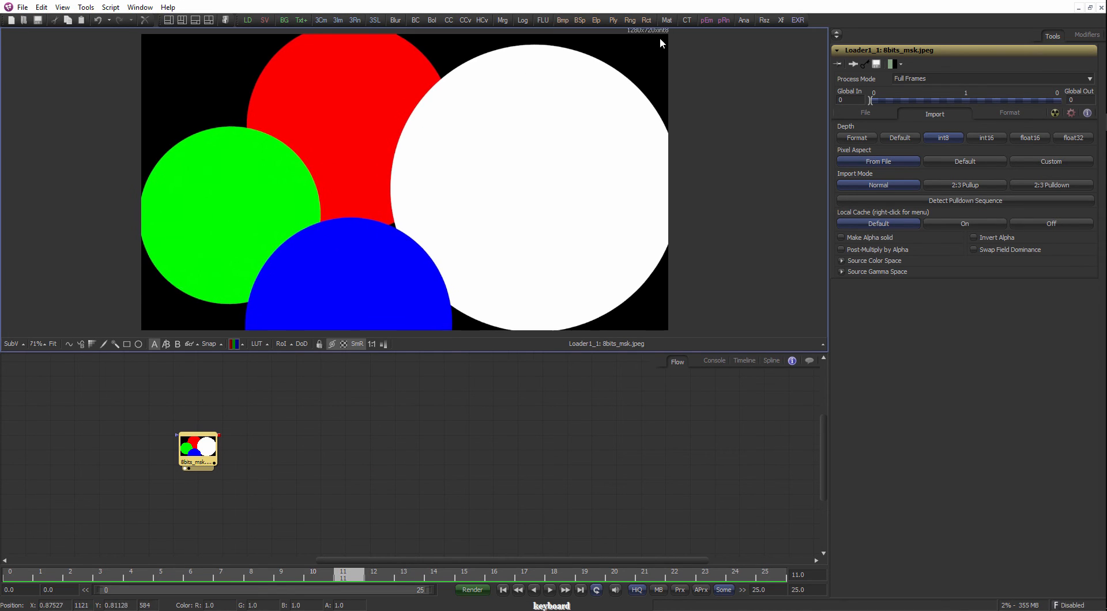
Reopen the Preferences, collapse the Composition1 group, expand the global and new comp defaults and examine the 3D View settings.
{"action": "left_click", "coordinate": [23, 6]}
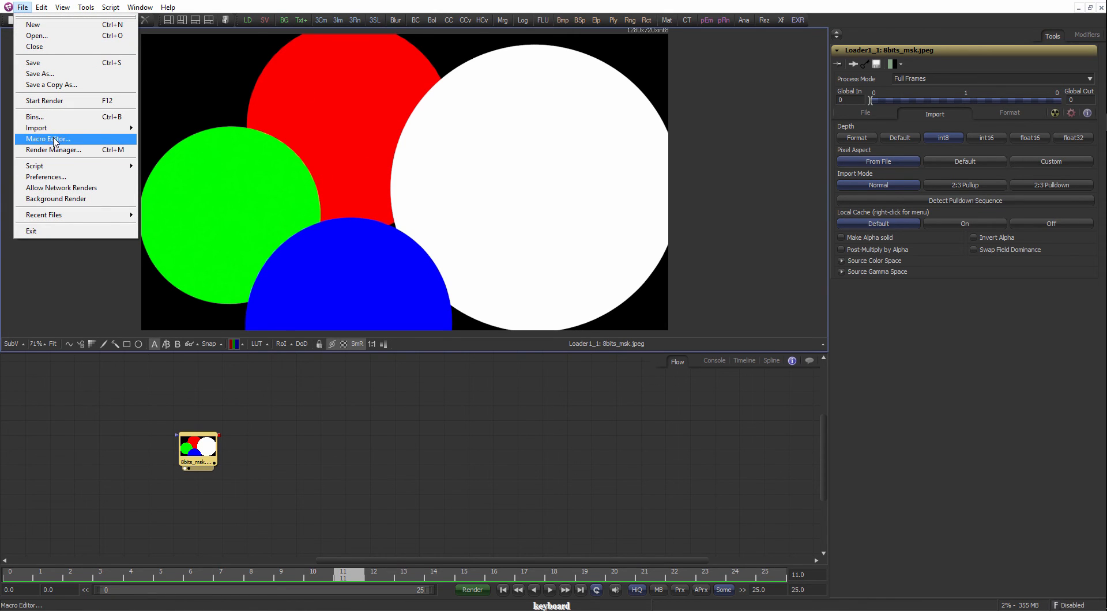
{"action": "left_click", "coordinate": [46, 176]}
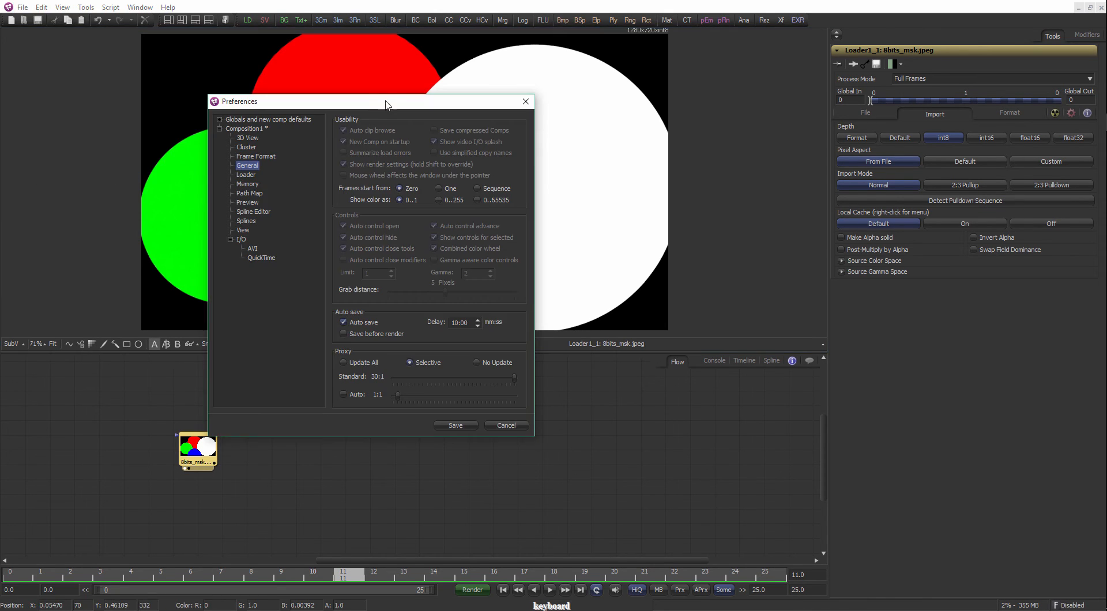
{"action": "left_click_drag", "start_coordinate": [385, 105], "coordinate": [361, 110]}
{"action": "left_click", "coordinate": [195, 134]}
{"action": "left_click", "coordinate": [195, 126]}
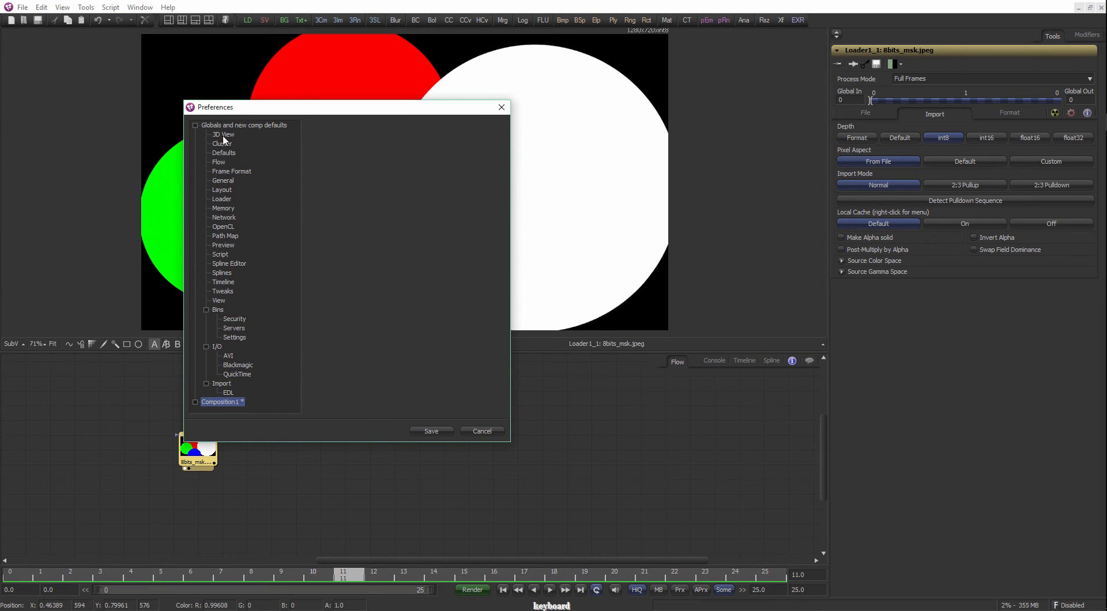
{"action": "left_click_drag", "start_coordinate": [248, 106], "coordinate": [226, 73]}
{"action": "left_click", "coordinate": [198, 139]}
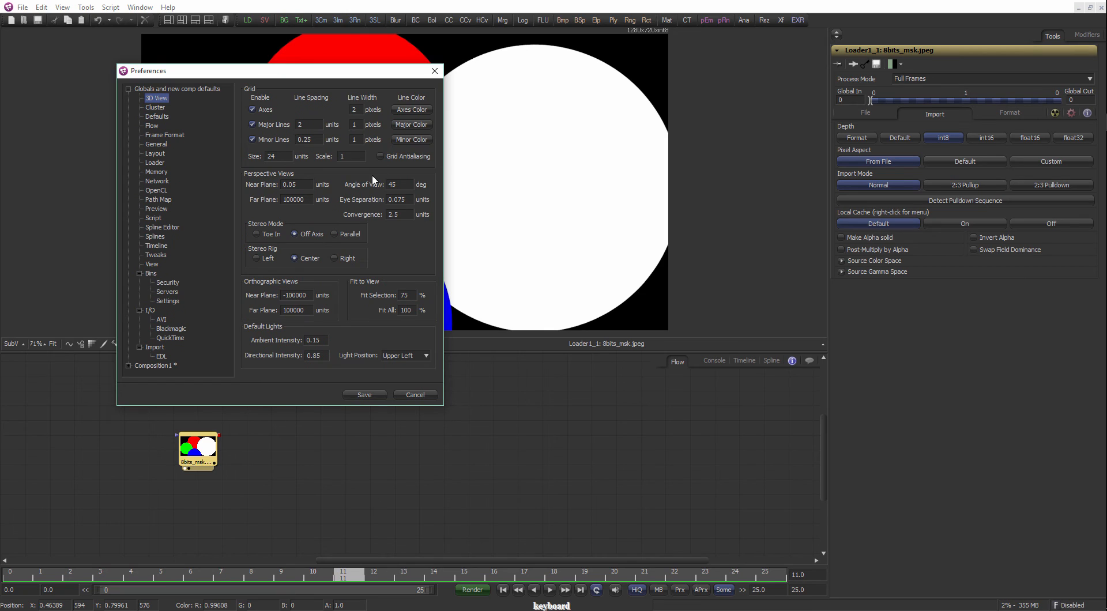
{"action": "left_click_drag", "start_coordinate": [342, 76], "coordinate": [392, 101]}
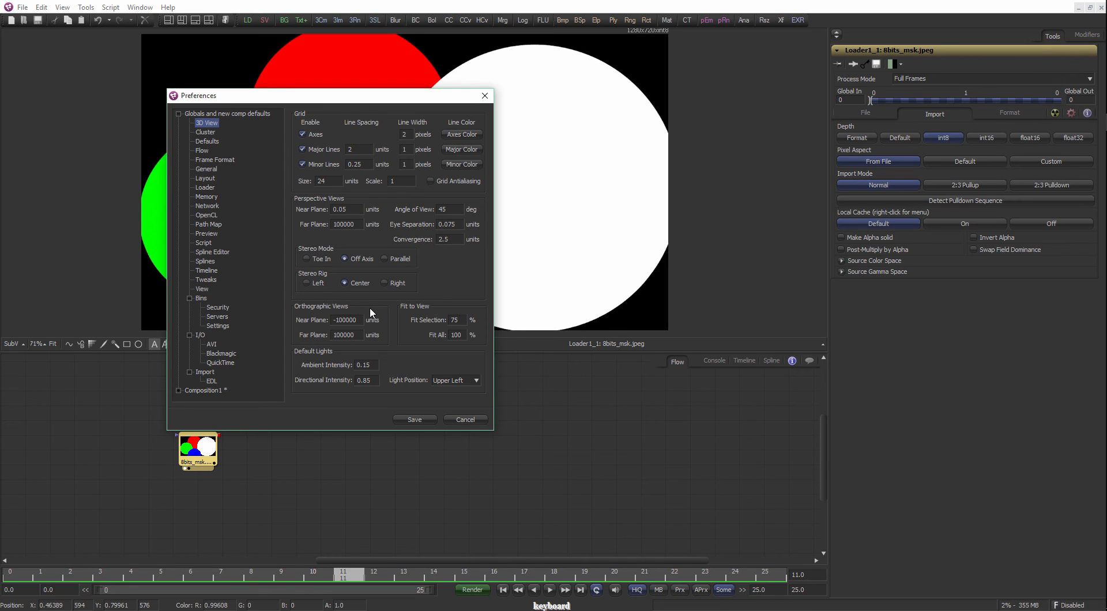
{"action": "left_click_drag", "start_coordinate": [413, 91], "coordinate": [398, 83]}
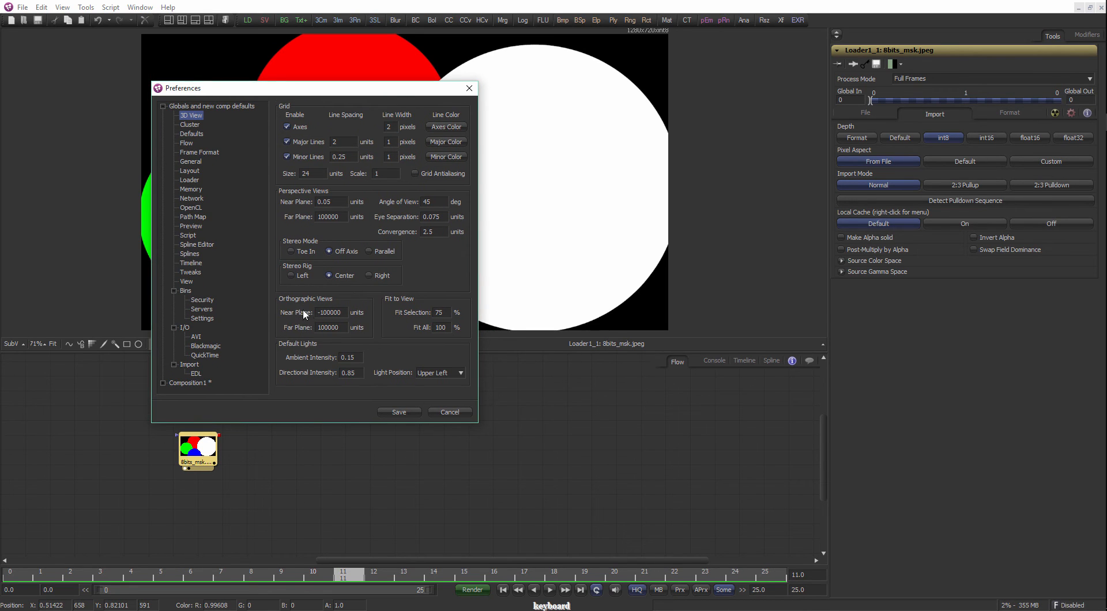
{"action": "mouse_move", "coordinate": [400, 91]}
{"action": "left_mouse_down"}
{"action": "mouse_move", "coordinate": [407, 84]}
{"action": "mouse_move", "coordinate": [367, 92]}
{"action": "mouse_move", "coordinate": [396, 95]}
{"action": "left_mouse_up"}
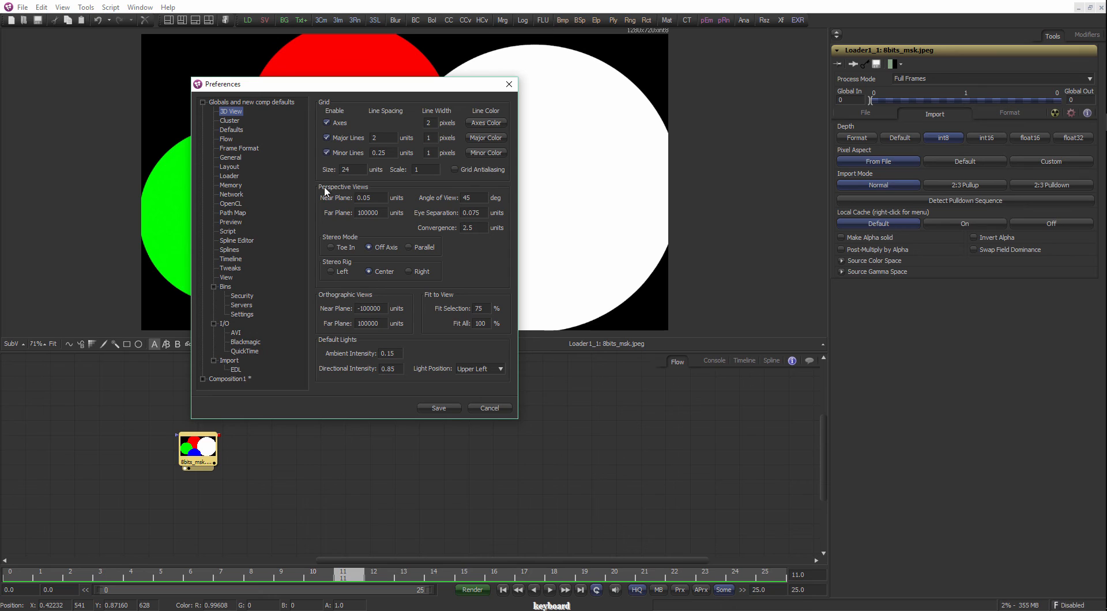
Show the global Cluster preferences and examine the slave groups and frames-to-render options.
{"action": "left_click", "coordinate": [229, 121]}
{"action": "left_click_drag", "start_coordinate": [358, 91], "coordinate": [348, 90]}
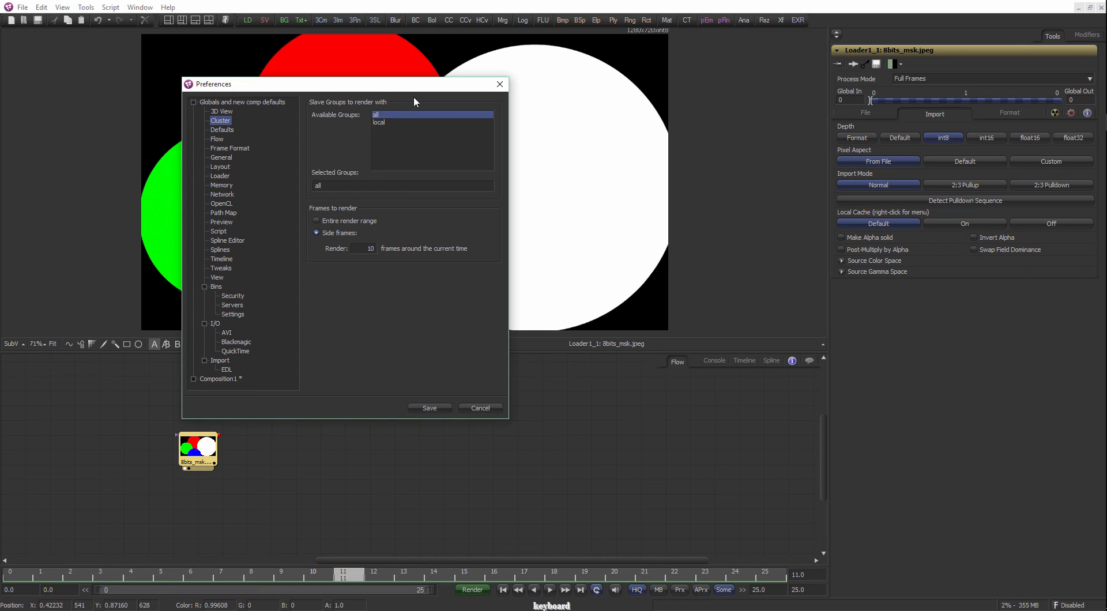
{"action": "left_click_drag", "start_coordinate": [381, 90], "coordinate": [393, 89]}
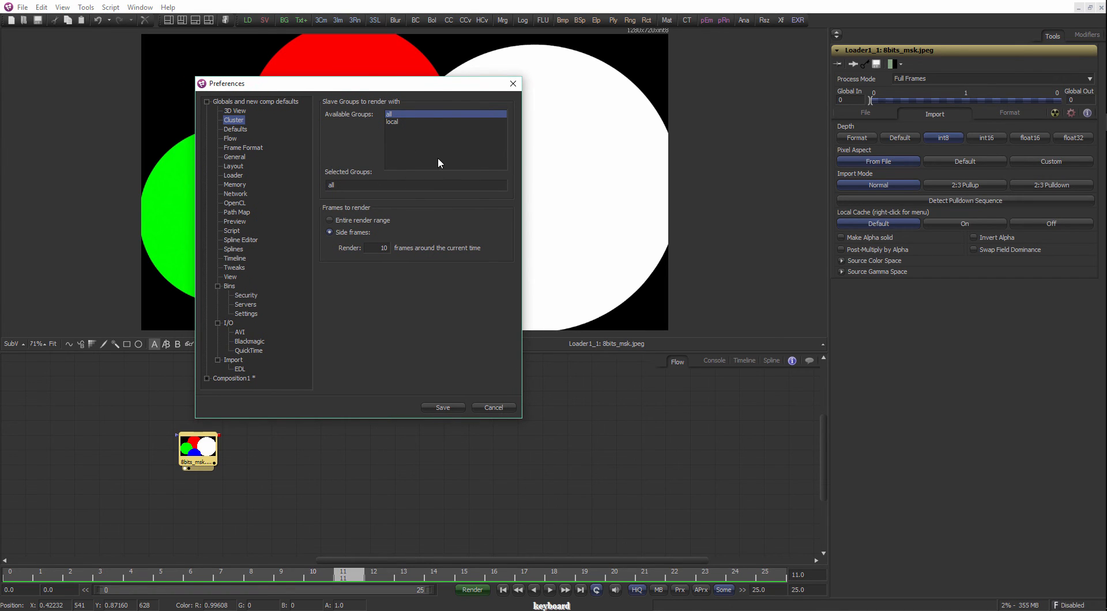
{"action": "left_click_drag", "start_coordinate": [382, 82], "coordinate": [394, 81]}
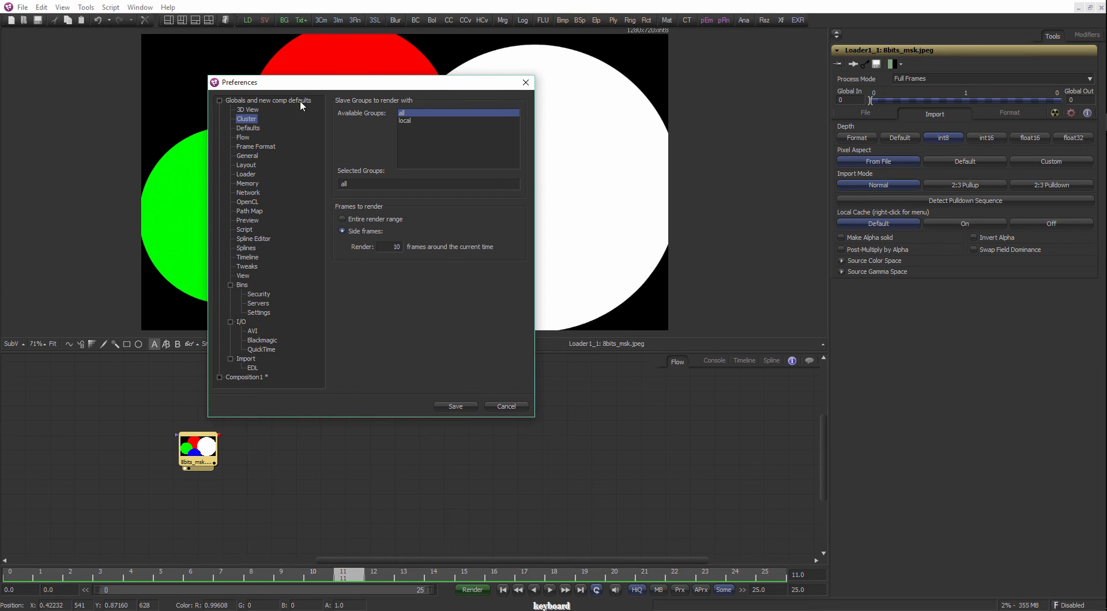
In the global Defaults preferences, set the global range end to 100.0 and try the Show time code option on and off.
{"action": "left_click", "coordinate": [253, 130]}
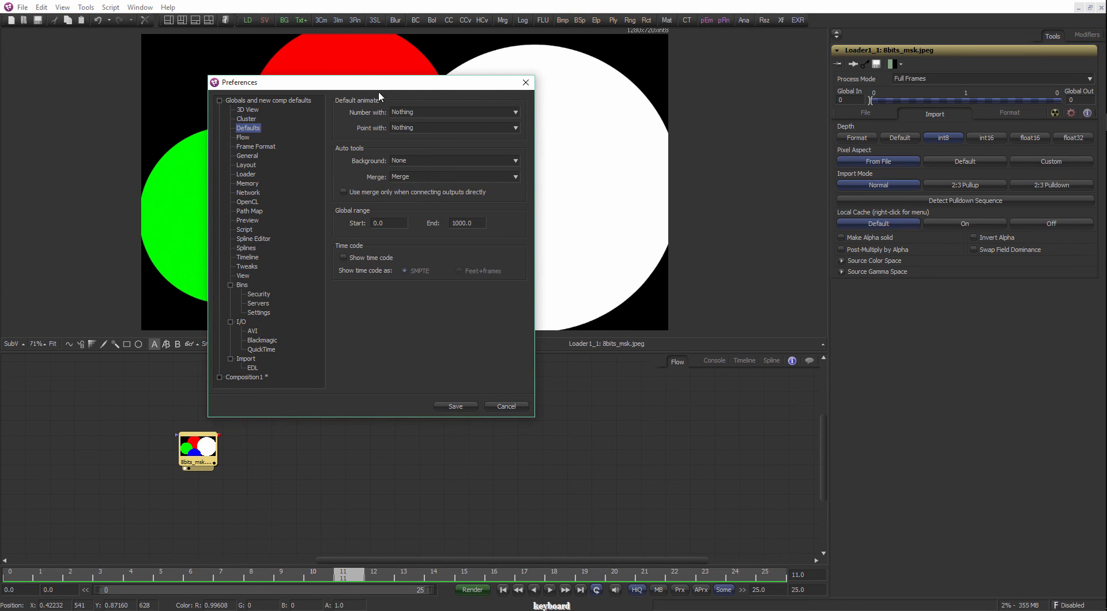
{"action": "left_click_drag", "start_coordinate": [382, 87], "coordinate": [377, 91]}
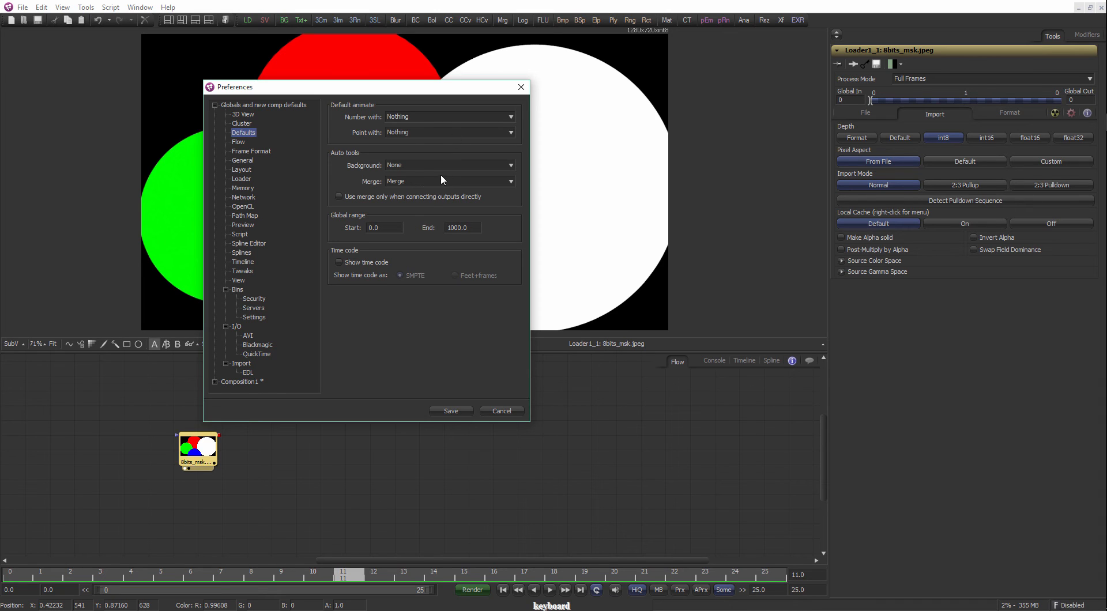
{"action": "left_click_drag", "start_coordinate": [470, 229], "coordinate": [430, 238]}
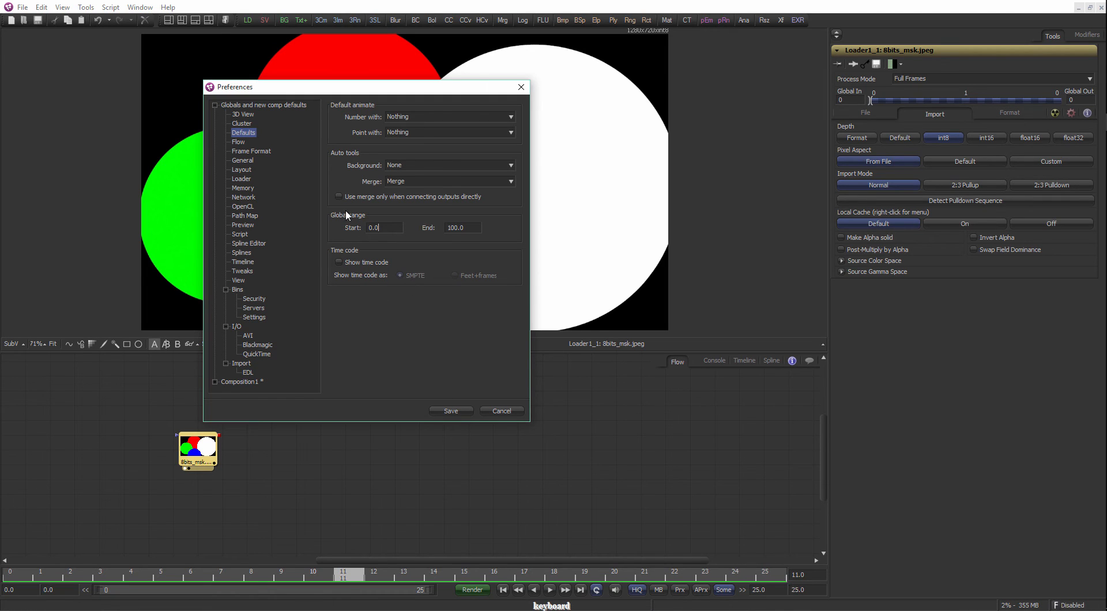
{"action": "left_click", "coordinate": [339, 262]}
{"action": "left_click", "coordinate": [358, 263]}
{"action": "left_click_drag", "start_coordinate": [341, 90], "coordinate": [351, 91]}
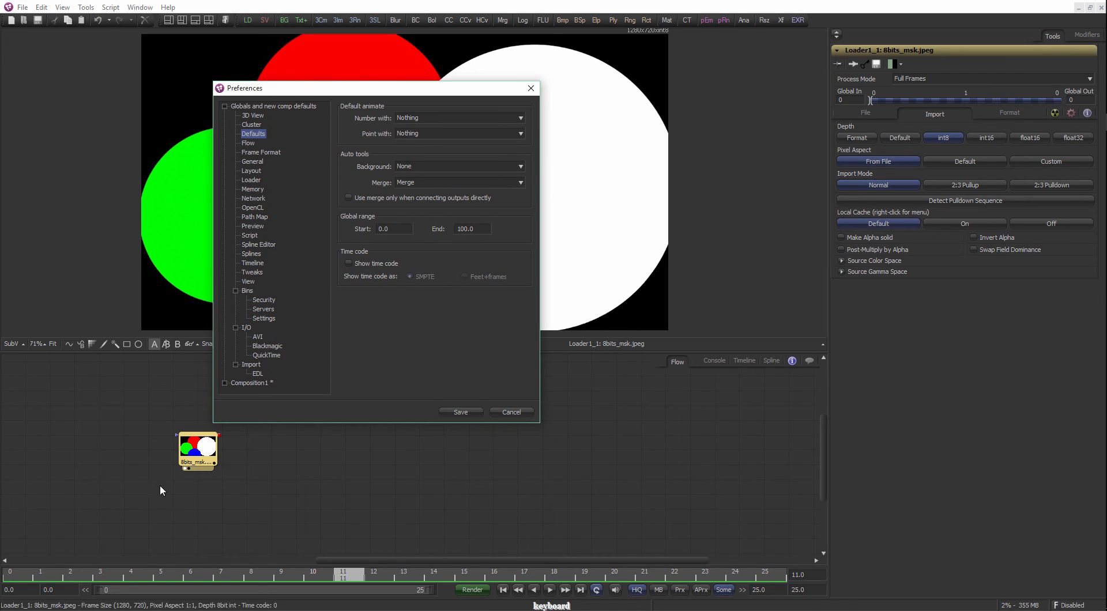
Show the global Flow preferences and reposition the mask loader in the flow clear of the dialog.
{"action": "left_click", "coordinate": [248, 143]}
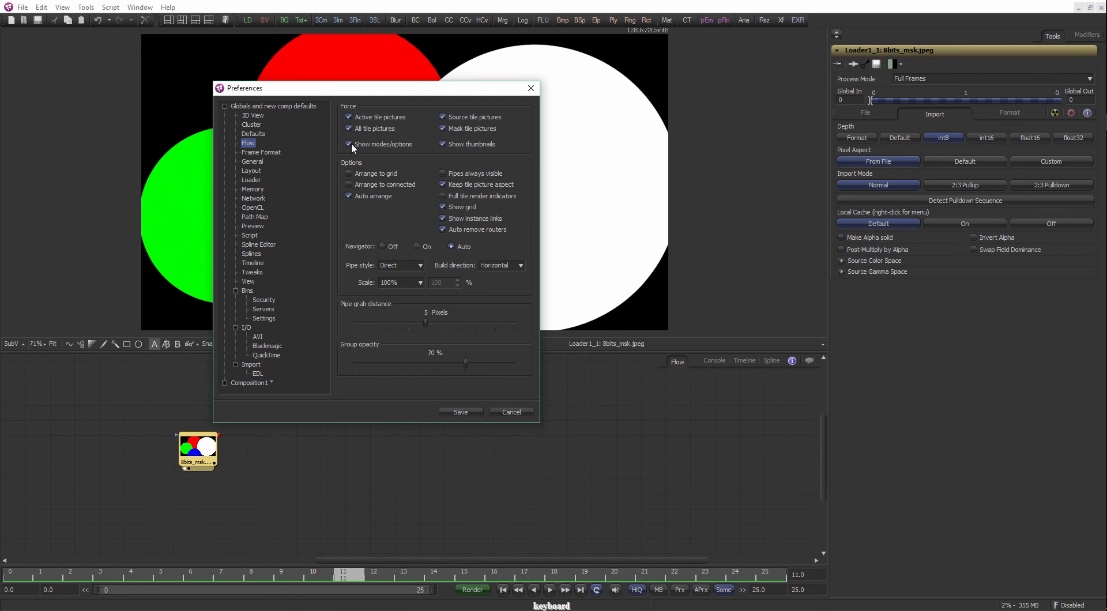
{"action": "left_click_drag", "start_coordinate": [421, 89], "coordinate": [452, 81]}
{"action": "left_click_drag", "start_coordinate": [218, 444], "coordinate": [103, 470]}
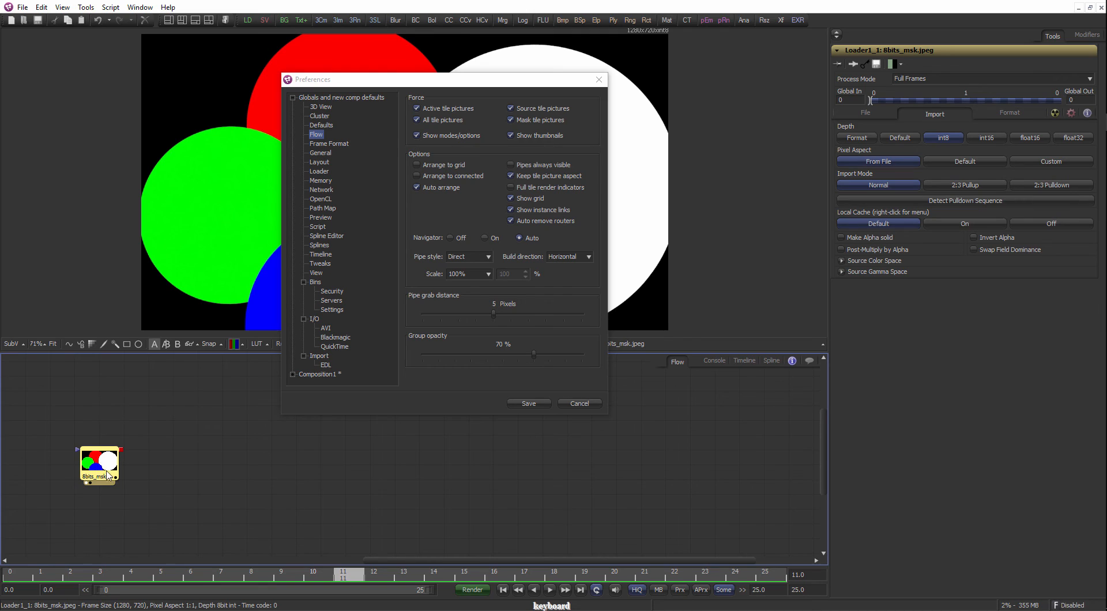
{"action": "mouse_move", "coordinate": [100, 468]}
{"action": "left_mouse_down"}
{"action": "mouse_move", "coordinate": [71, 454]}
{"action": "mouse_move", "coordinate": [104, 461]}
{"action": "left_mouse_up"}
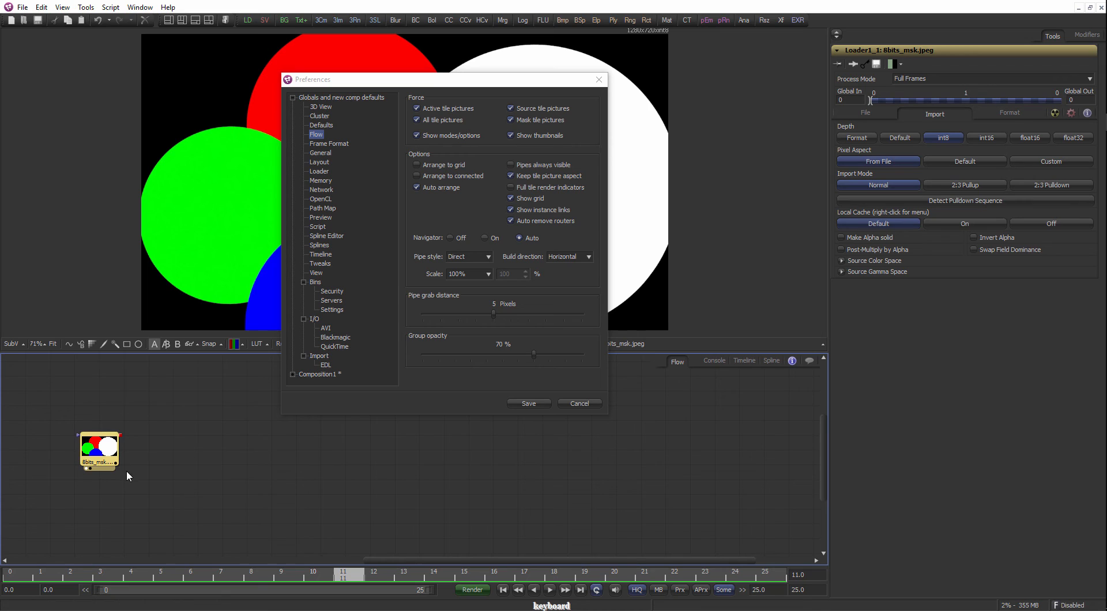
Toggle Show Tile Picture on and off for the mask loader alone, and look through its other tool options.
{"action": "right_click", "coordinate": [94, 459]}
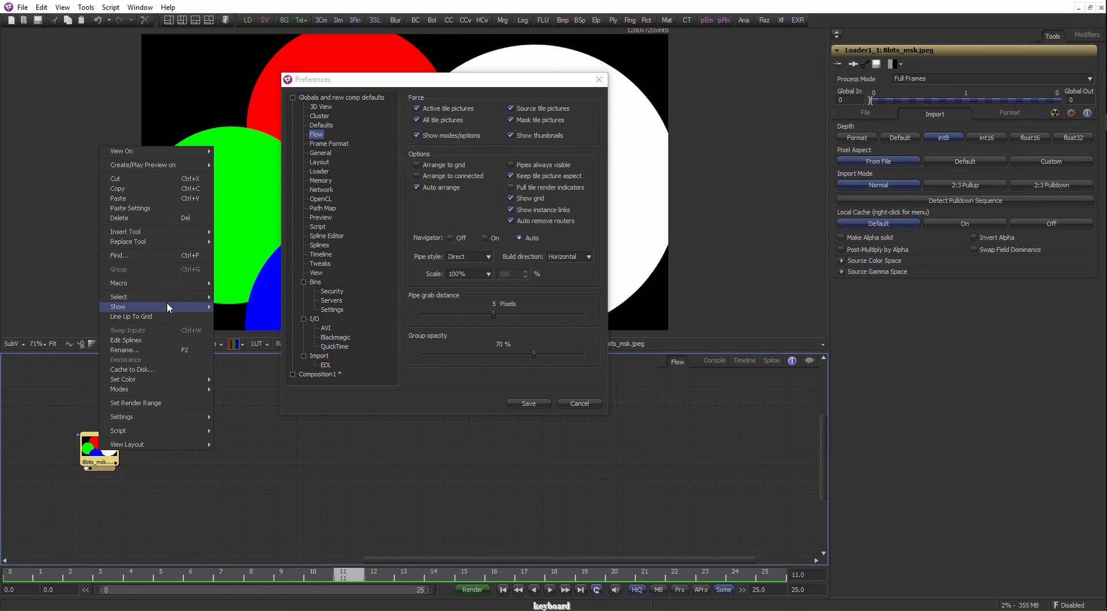
{"action": "mouse_move", "coordinate": [171, 310]}
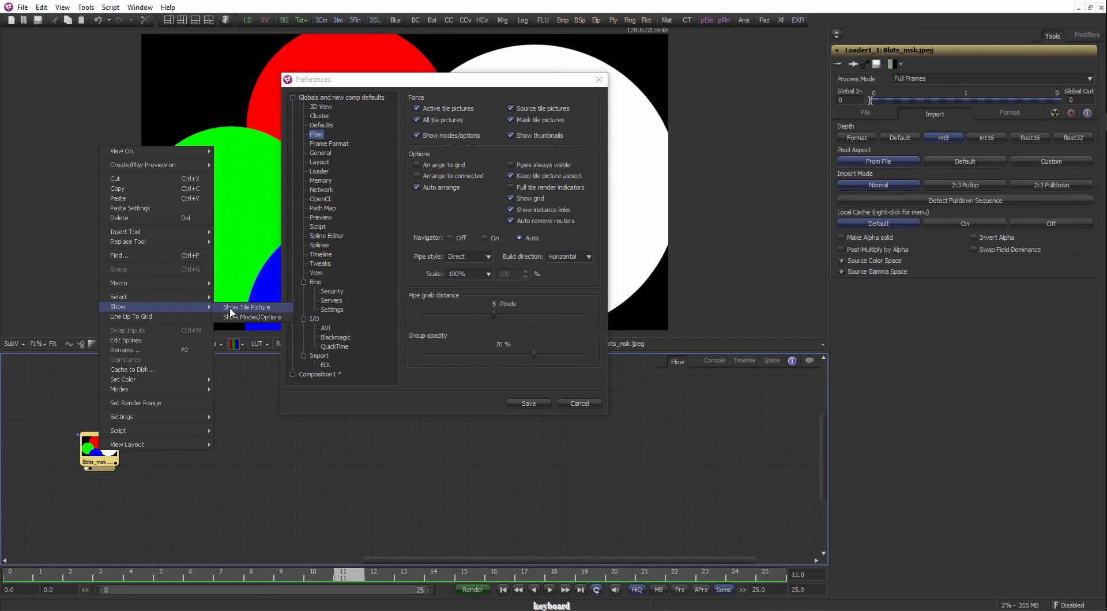
{"action": "left_click", "coordinate": [230, 312]}
{"action": "right_click", "coordinate": [104, 453]}
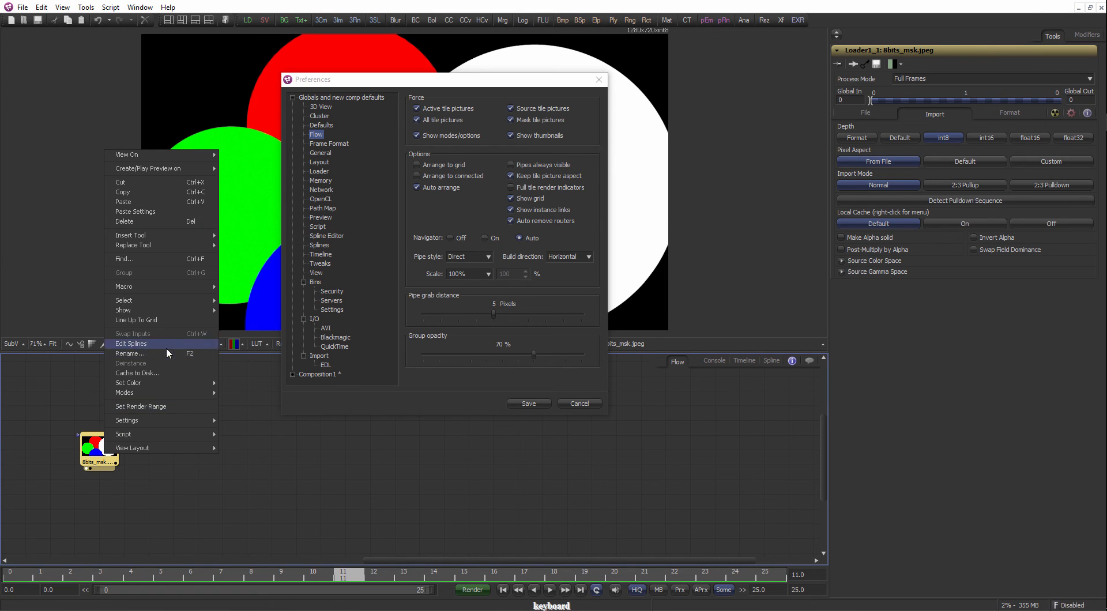
{"action": "mouse_move", "coordinate": [178, 297]}
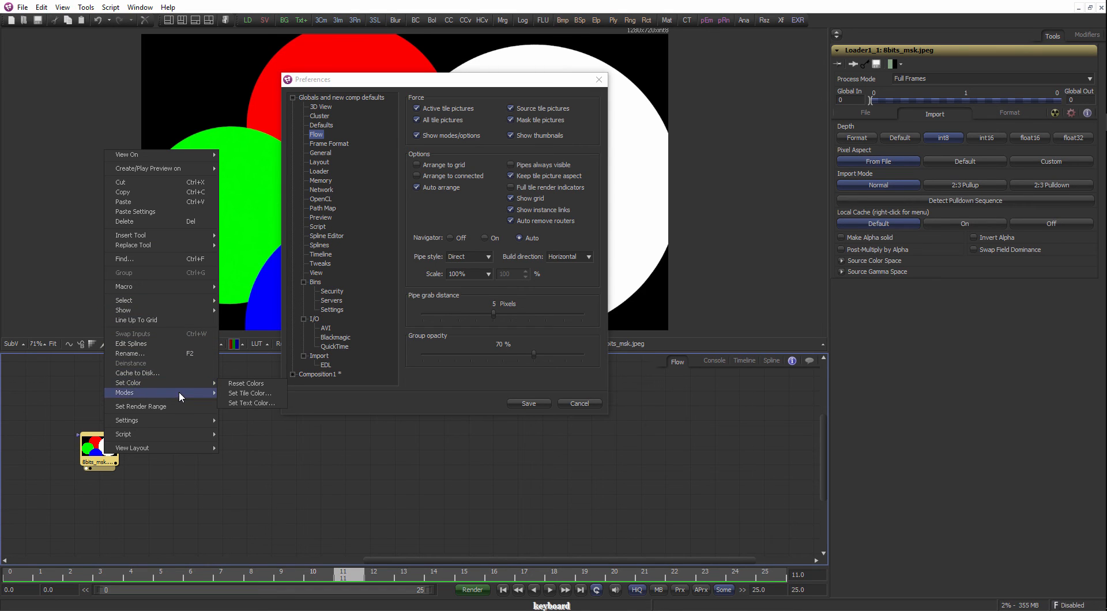
{"action": "mouse_move", "coordinate": [181, 393]}
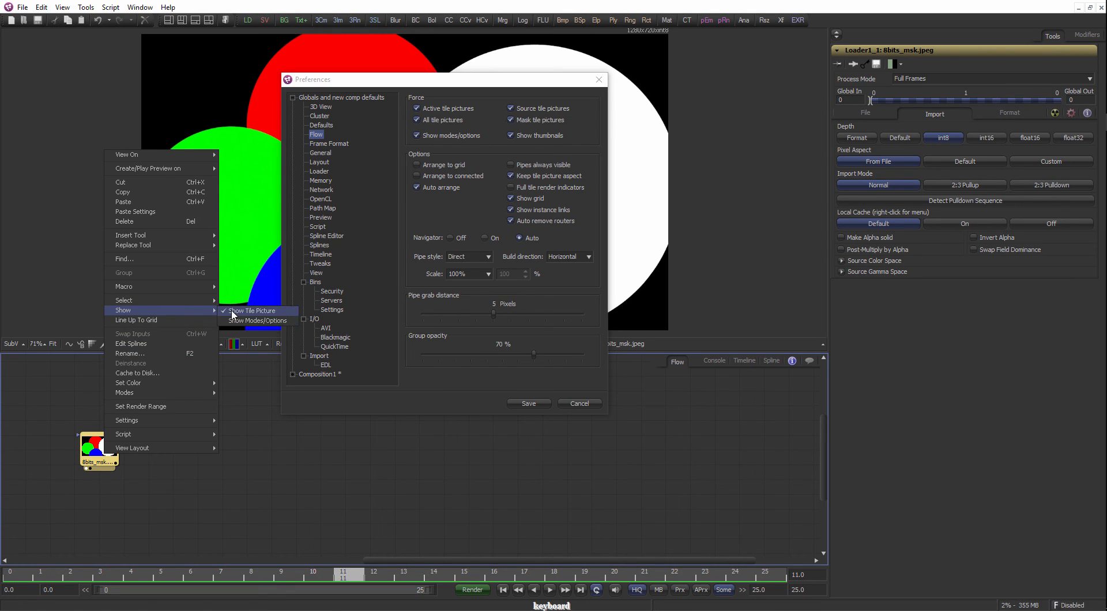
{"action": "left_click", "coordinate": [254, 311]}
{"action": "right_click", "coordinate": [95, 458]}
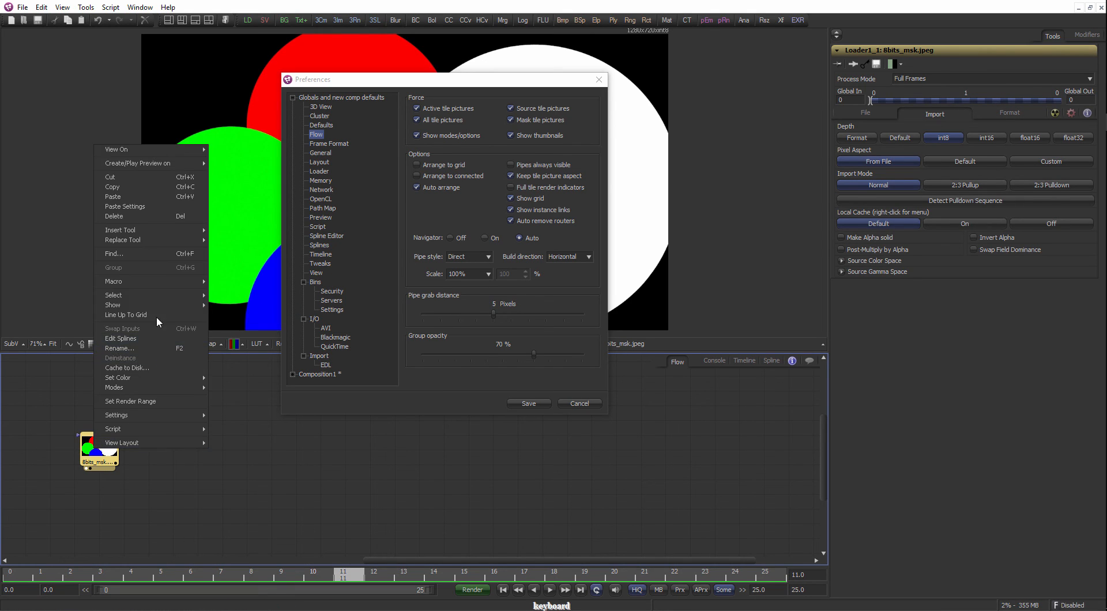
{"action": "mouse_move", "coordinate": [154, 295]}
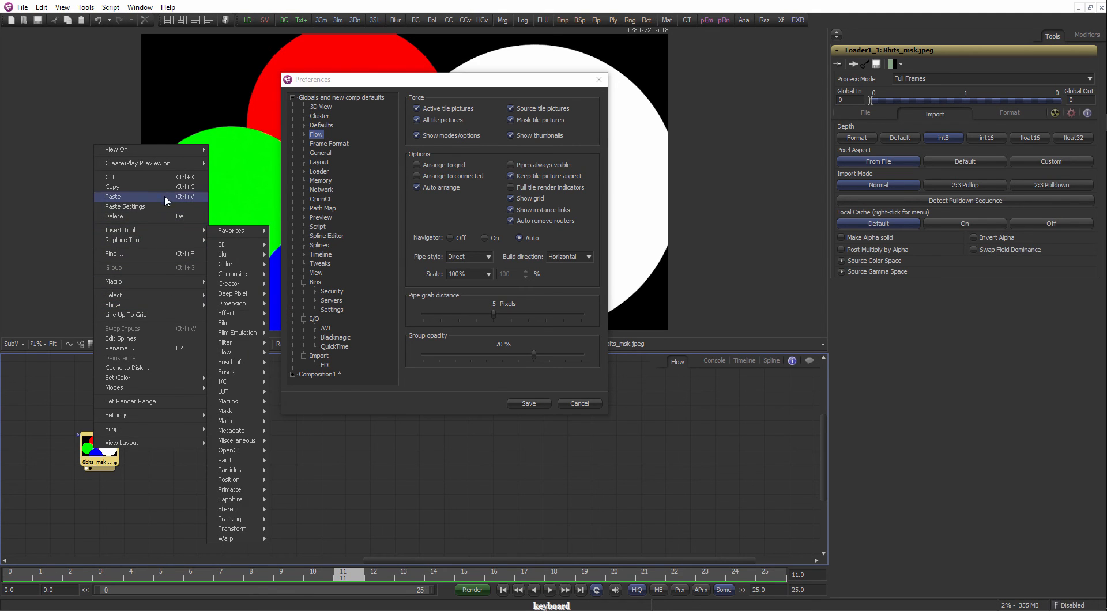
{"action": "left_click", "coordinate": [436, 397]}
{"action": "left_click_drag", "start_coordinate": [433, 76], "coordinate": [393, 83]}
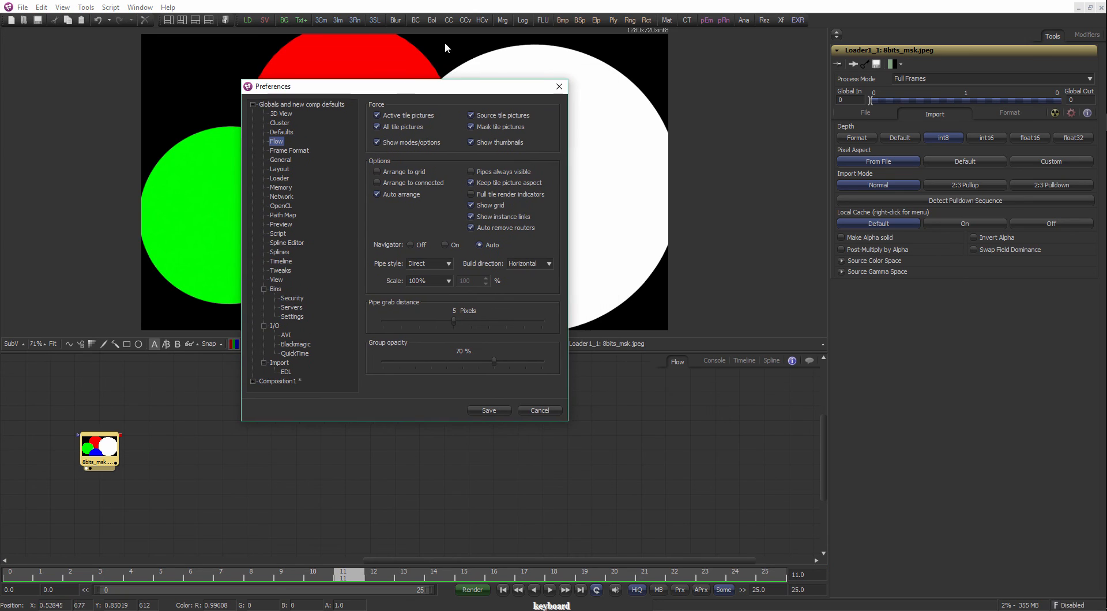
In the global Flow preferences, disable the active, all, source and mask tile pictures and save the preferences.
{"action": "left_click", "coordinate": [377, 115]}
{"action": "left_click", "coordinate": [377, 126]}
{"action": "left_click", "coordinate": [471, 116]}
{"action": "left_click", "coordinate": [472, 126]}
{"action": "left_click", "coordinate": [253, 381]}
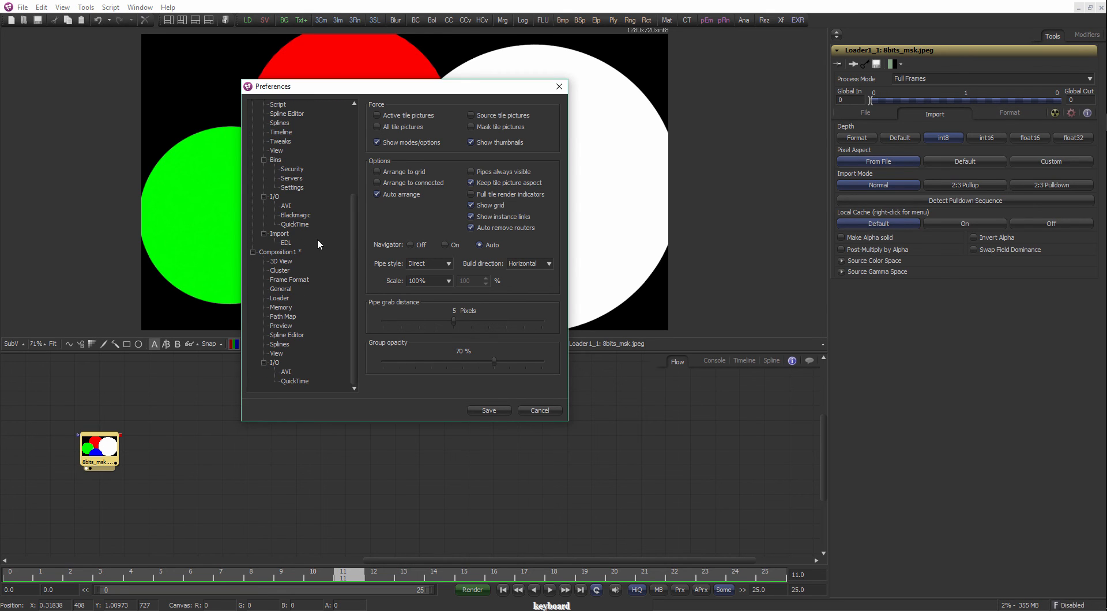
{"action": "left_click_drag", "start_coordinate": [352, 244], "coordinate": [292, 280]}
{"action": "left_click_drag", "start_coordinate": [352, 300], "coordinate": [314, 152]}
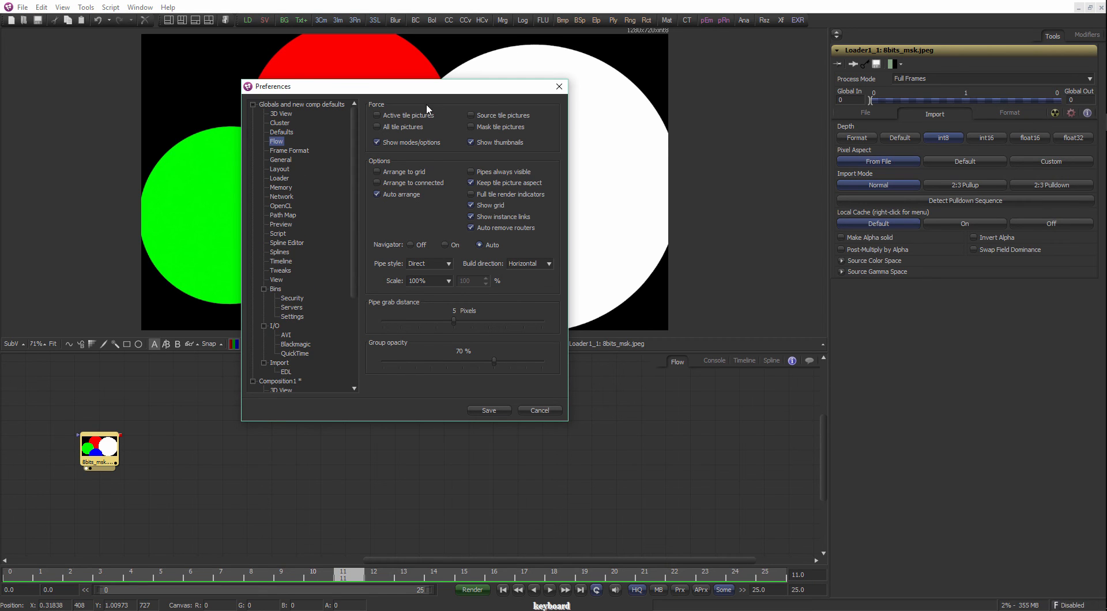
{"action": "left_click_drag", "start_coordinate": [434, 88], "coordinate": [421, 92]}
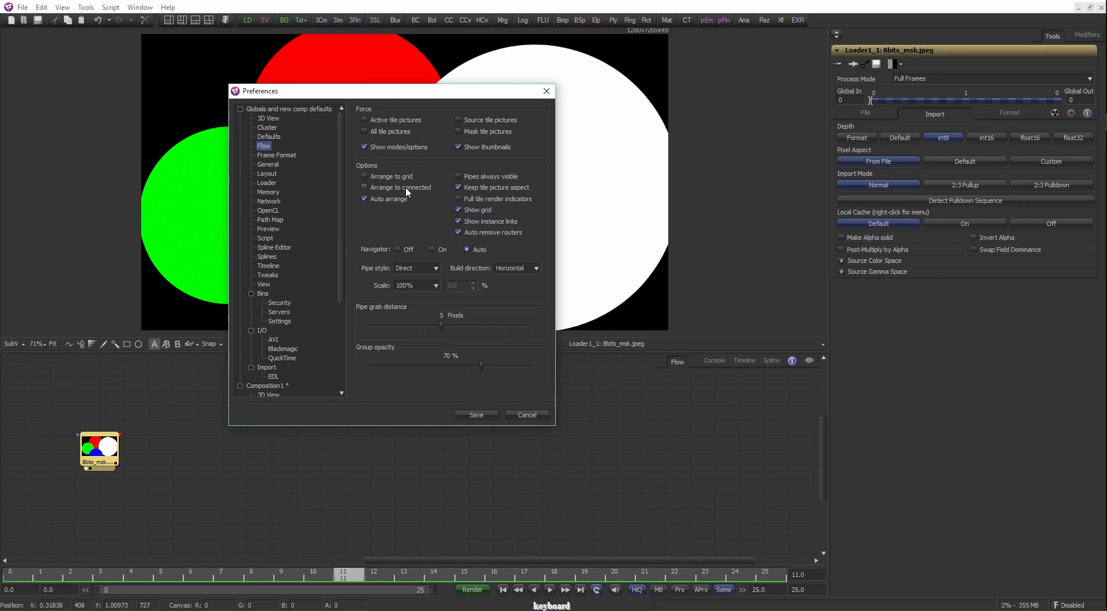
{"action": "left_click", "coordinate": [476, 415]}
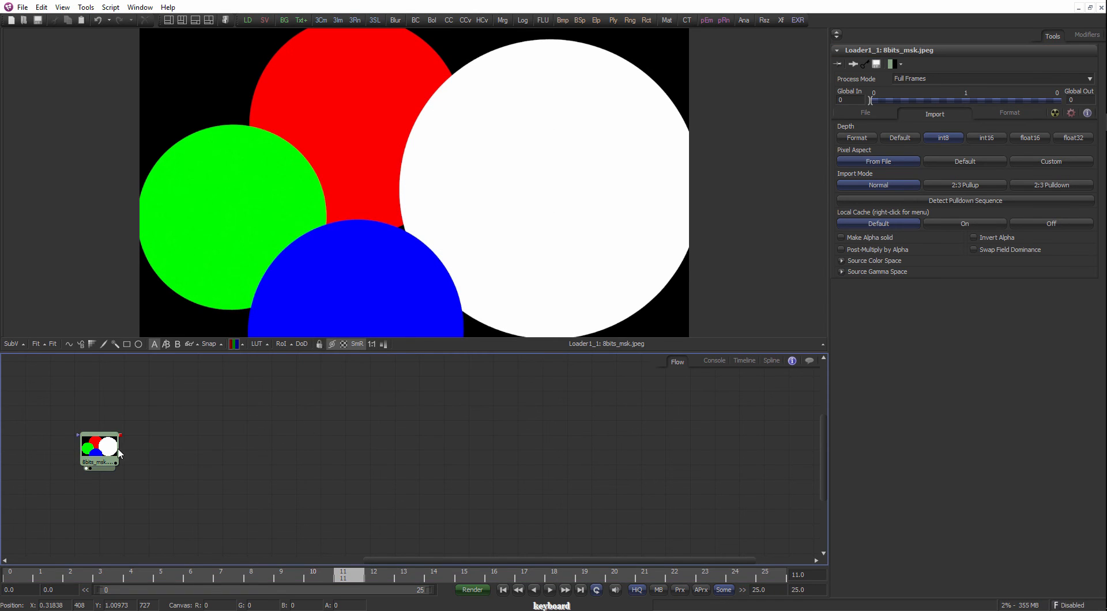
Duplicate the 8bits_msk.jpeg loader by pasting a copy beside it in the flow.
{"action": "left_click", "coordinate": [192, 449]}
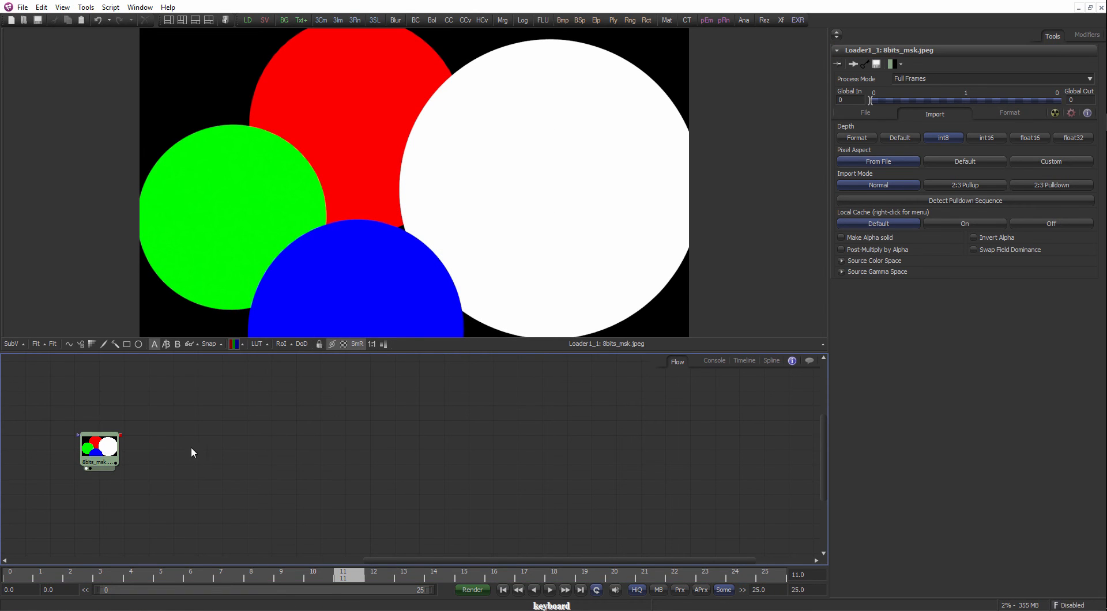
{"action": "left_click", "coordinate": [99, 448]}
{"action": "key", "text": "ctrl+c"}
{"action": "key", "text": "ctrl+v"}
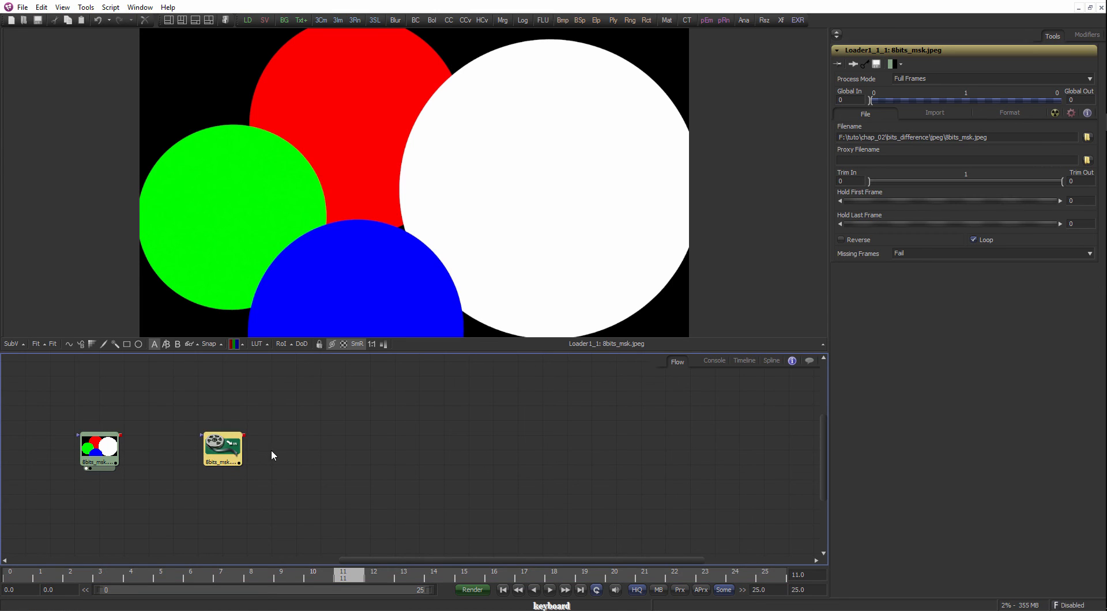
Try the Show Tile Picture option on the copied mask loader alone.
{"action": "right_click", "coordinate": [230, 451]}
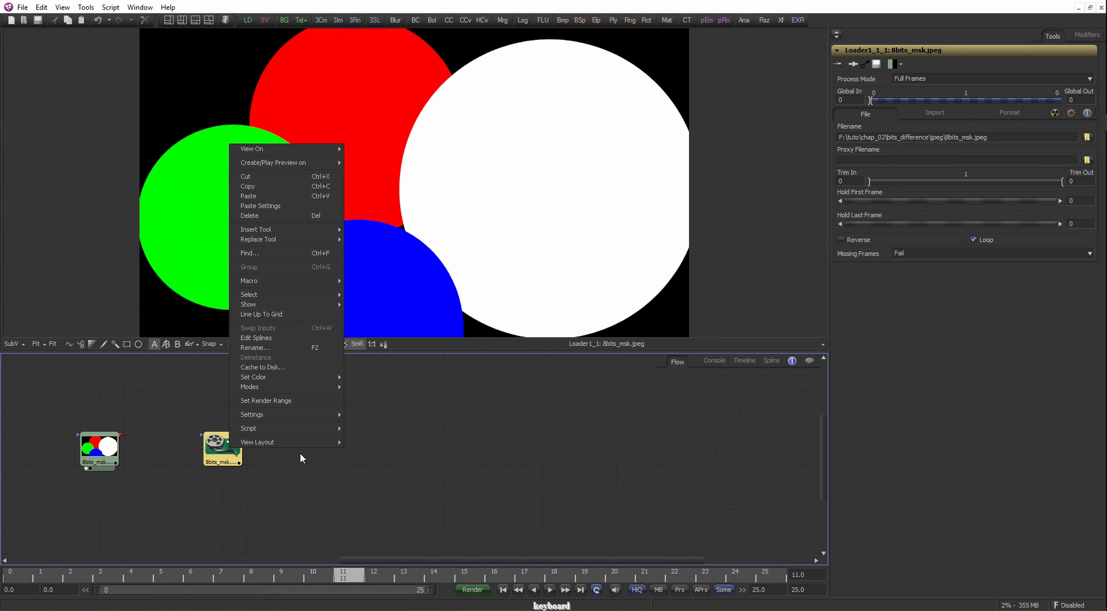
{"action": "mouse_move", "coordinate": [280, 302]}
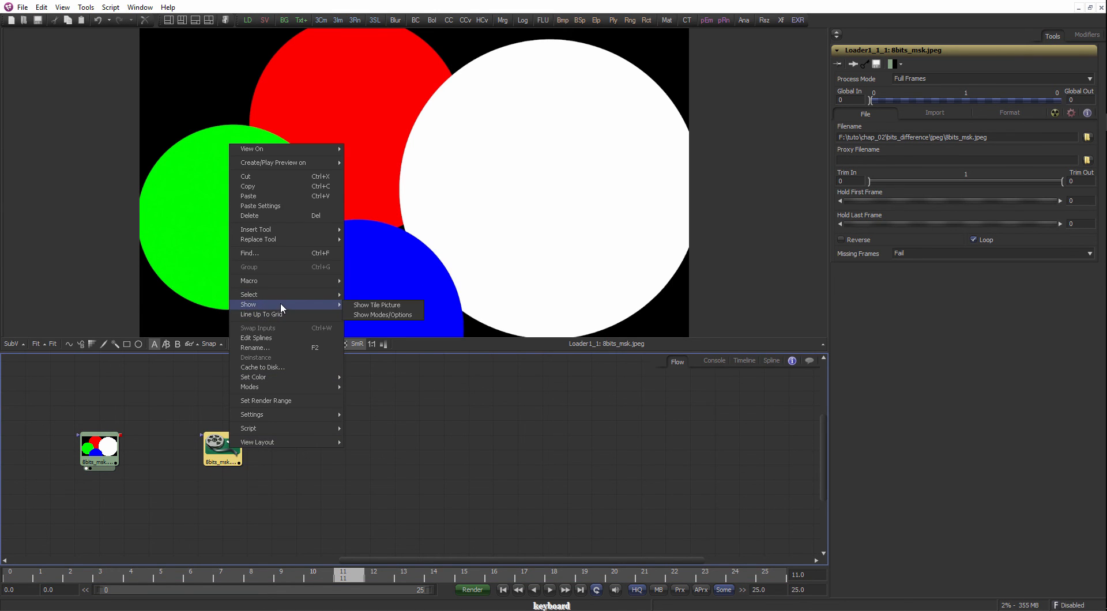
{"action": "left_click", "coordinate": [354, 305]}
{"action": "right_click", "coordinate": [225, 445]}
{"action": "mouse_move", "coordinate": [302, 296]}
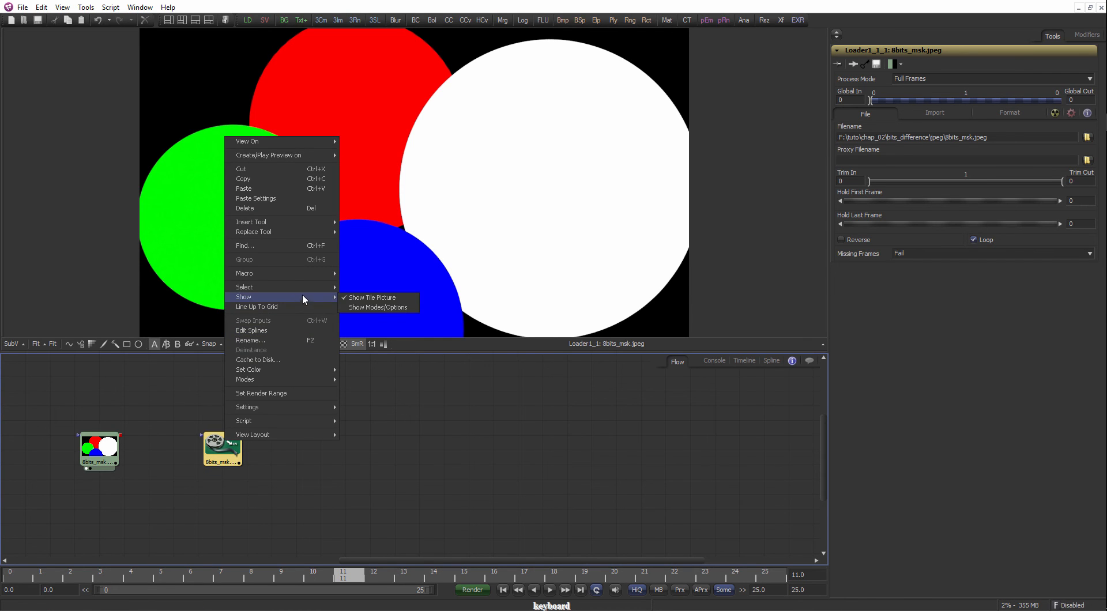
{"action": "left_click", "coordinate": [359, 304]}
{"action": "left_click", "coordinate": [303, 415]}
{"action": "left_click", "coordinate": [226, 464]}
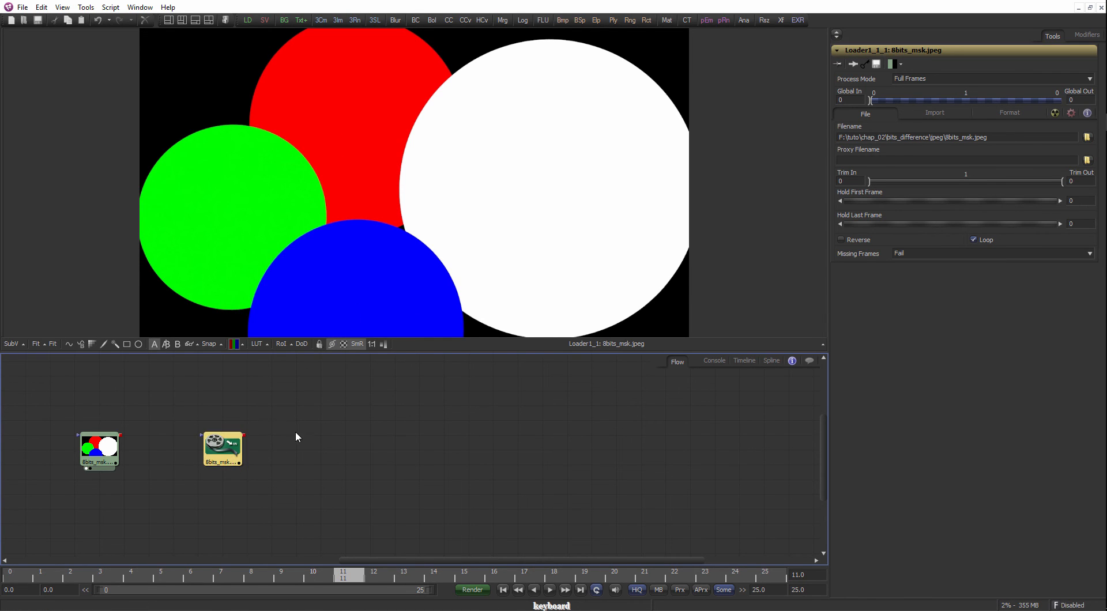
Add a Background tool to an empty area of the flow using the tool search.
{"action": "left_click", "coordinate": [332, 448]}
{"action": "key", "text": "ctrl+space"}
{"action": "type", "text": "back"}
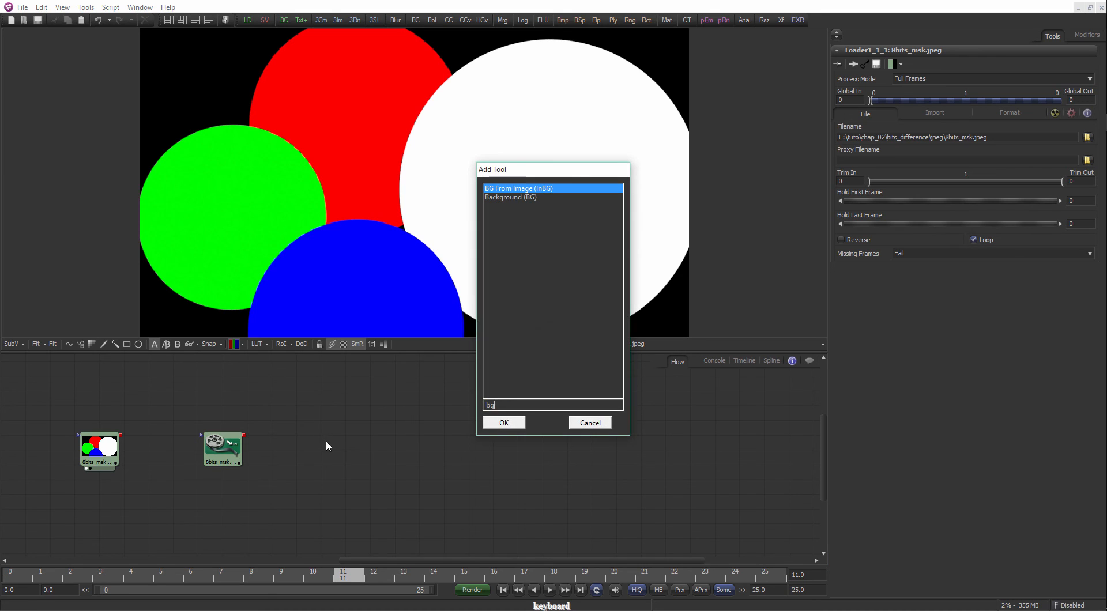
{"action": "key", "text": "Down"}
{"action": "key", "text": "Return"}
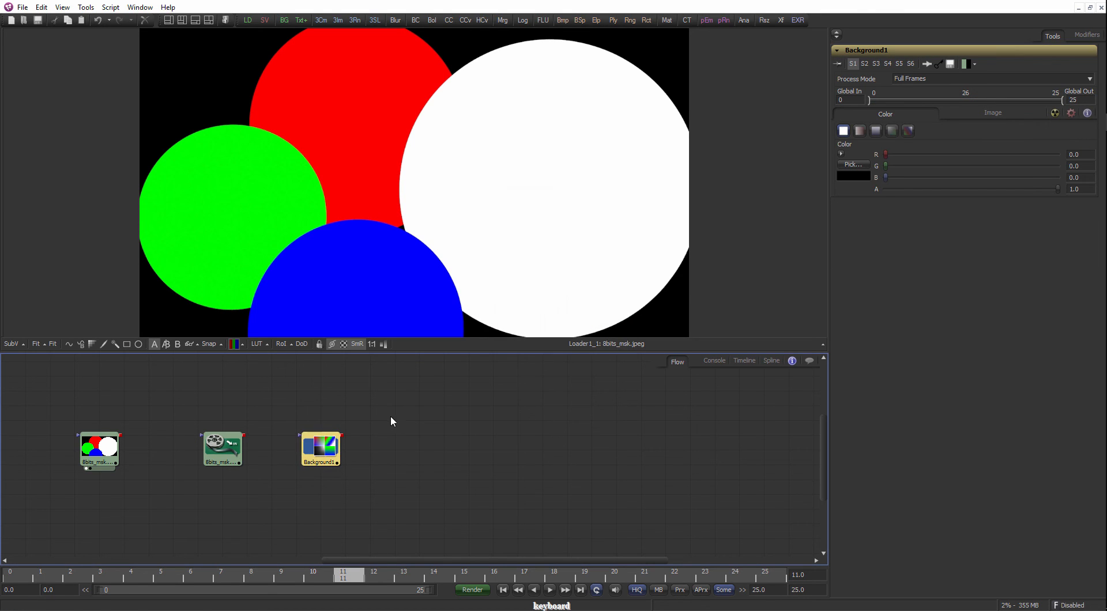
Reopen the preferences and show the Flow category under the globals and new comp defaults.
{"action": "left_click", "coordinate": [23, 7]}
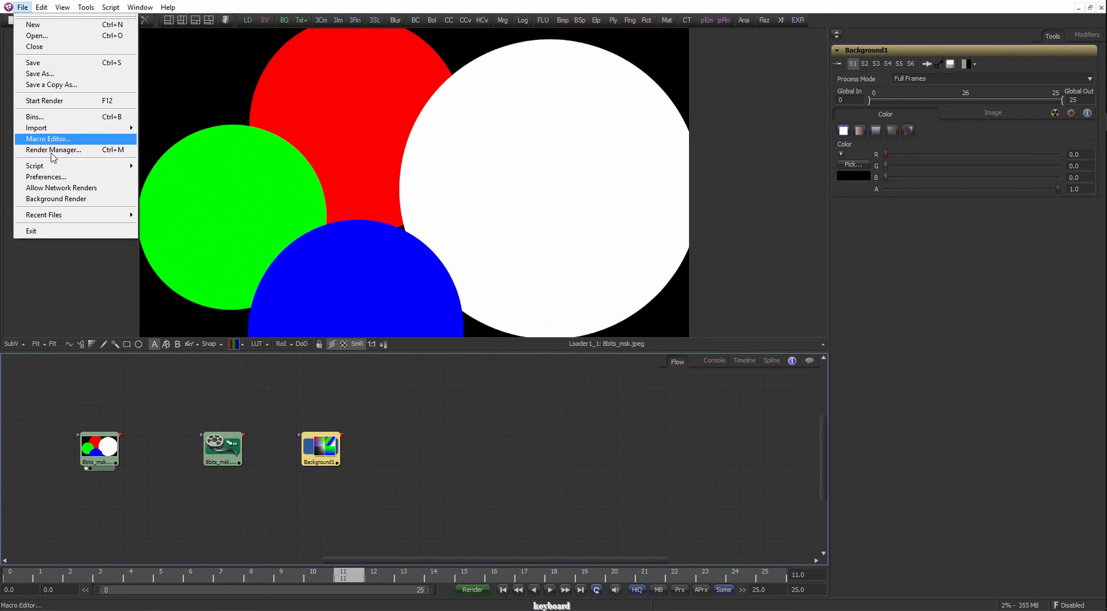
{"action": "left_click", "coordinate": [35, 177]}
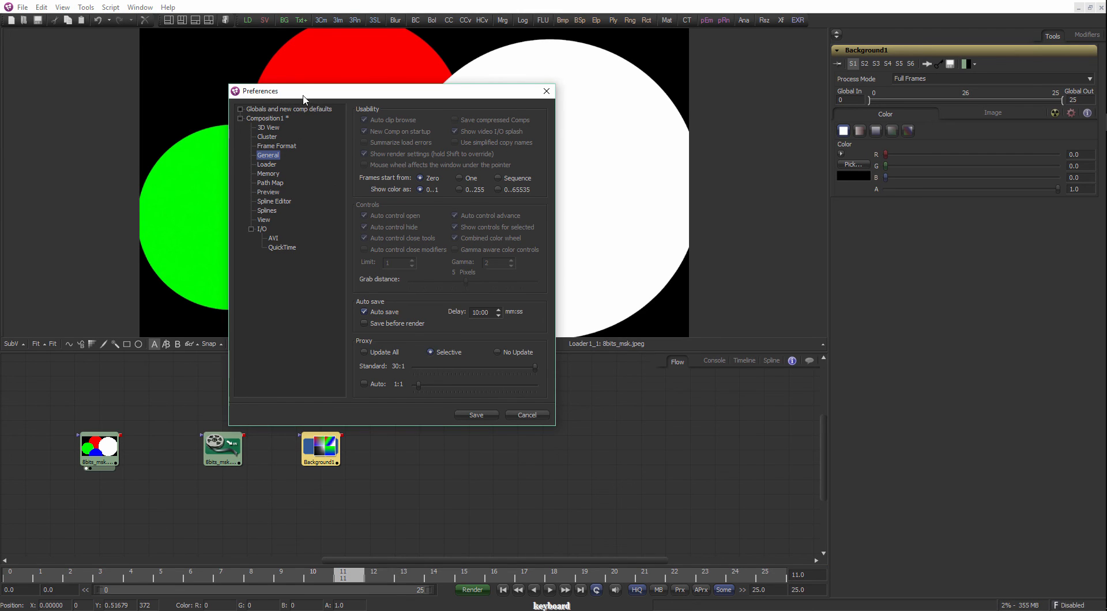
{"action": "left_click_drag", "start_coordinate": [304, 99], "coordinate": [318, 101]}
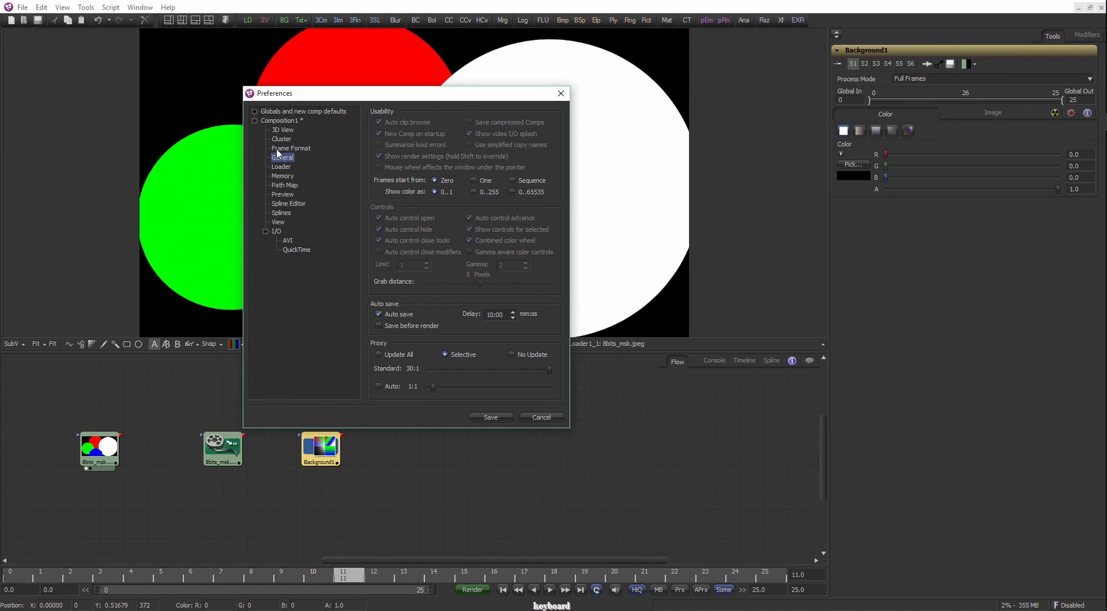
{"action": "left_click", "coordinate": [255, 111]}
{"action": "left_click", "coordinate": [279, 148]}
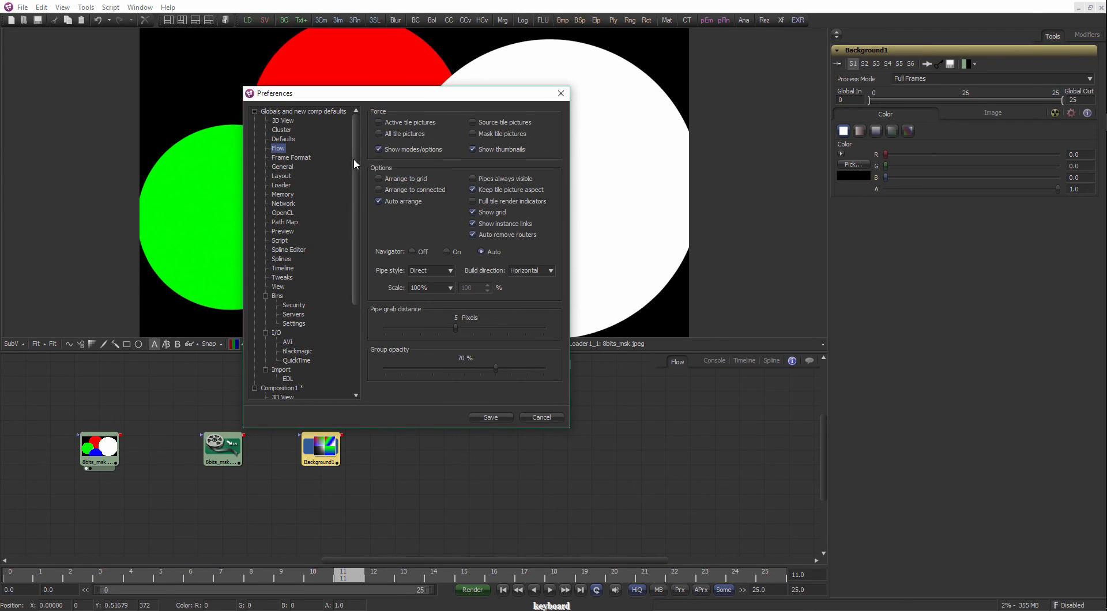
Review the Composition1 preference categories from General and Frame Format through Spline Editor and View for tile picture settings, and save the preferences.
{"action": "scroll", "coordinate": [354, 163], "scroll_direction": "down", "scroll_amount": 5}
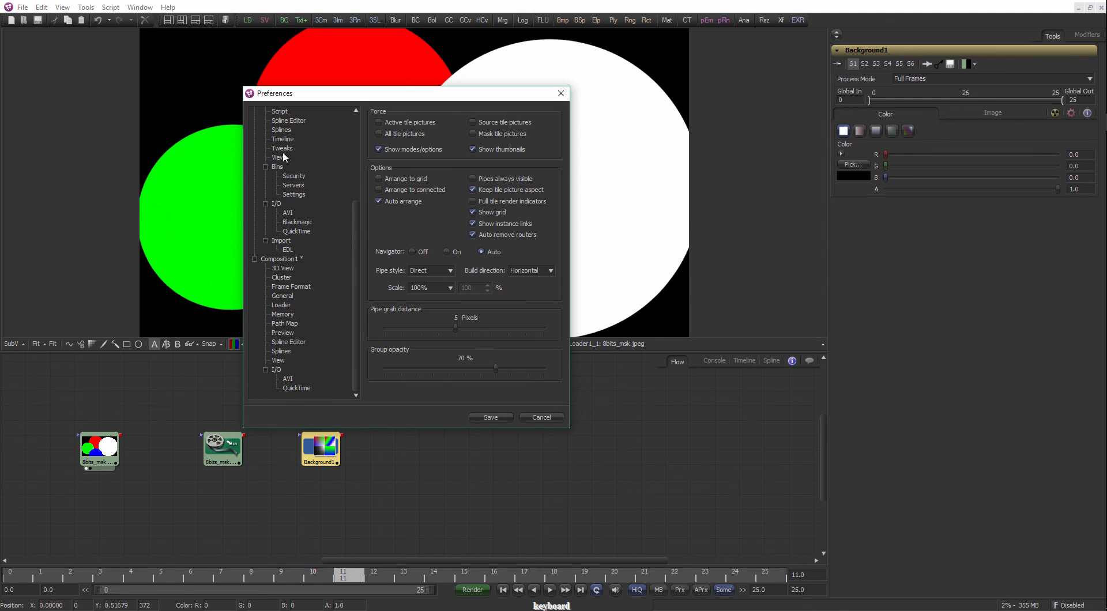
{"action": "left_click", "coordinate": [283, 296]}
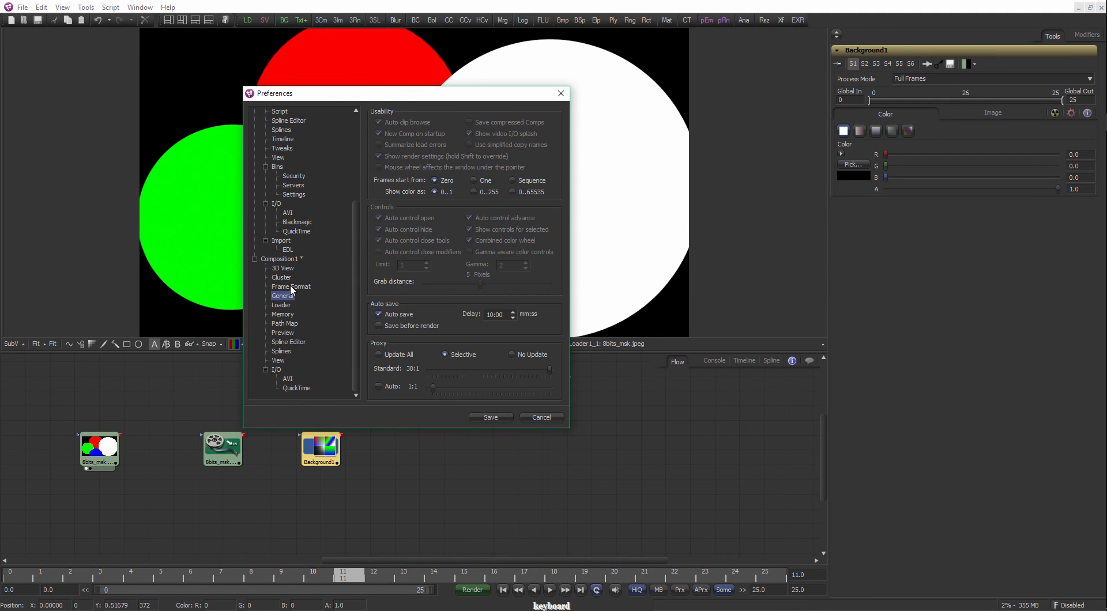
{"action": "left_click", "coordinate": [291, 286]}
{"action": "left_click", "coordinate": [290, 296]}
{"action": "left_click", "coordinate": [288, 305]}
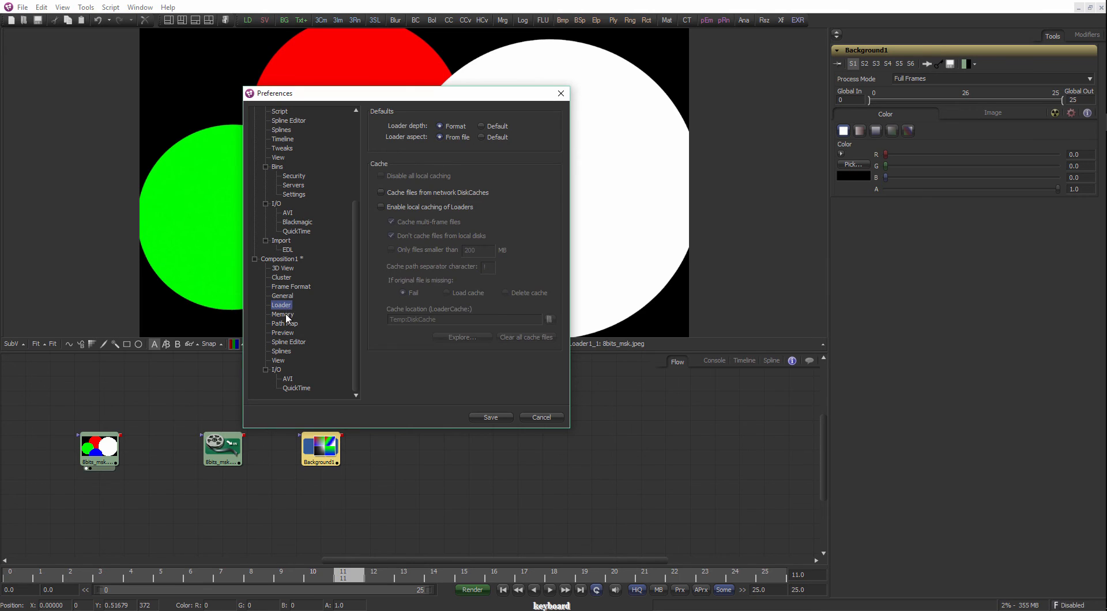
{"action": "left_click", "coordinate": [286, 316]}
{"action": "left_click", "coordinate": [287, 324]}
{"action": "left_click", "coordinate": [288, 333]}
{"action": "left_click", "coordinate": [289, 342]}
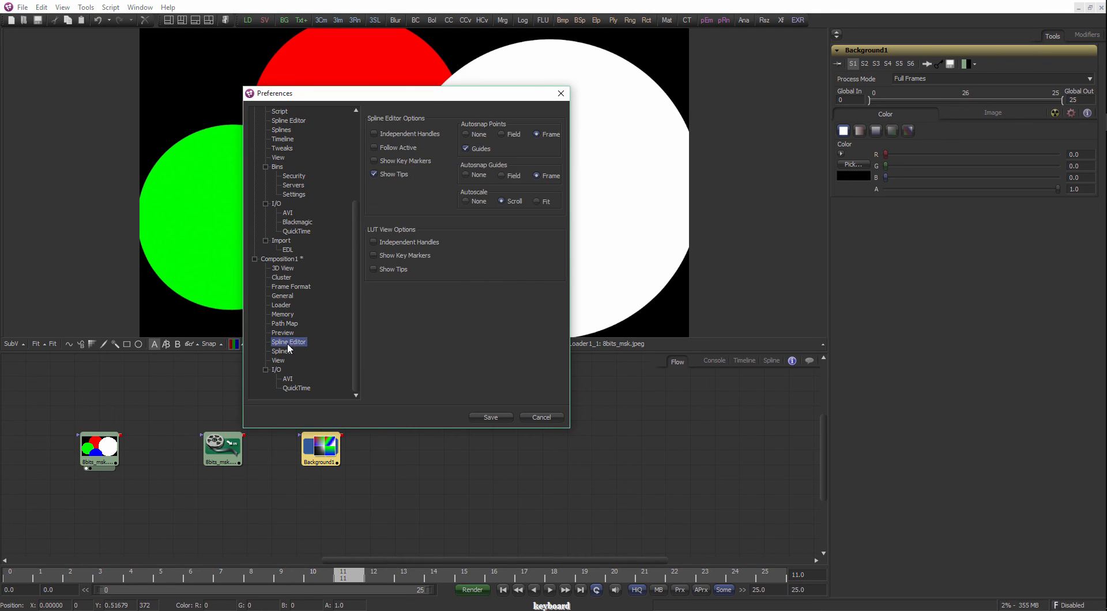
{"action": "left_click", "coordinate": [285, 351]}
{"action": "left_click", "coordinate": [286, 361]}
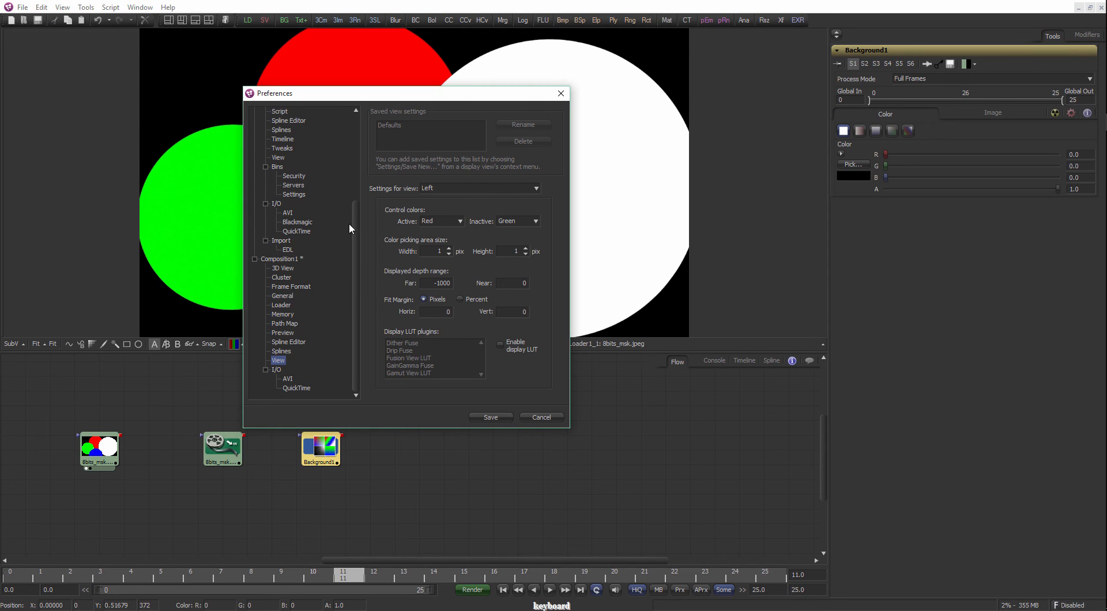
{"action": "scroll", "coordinate": [358, 225], "scroll_direction": "up", "scroll_amount": 1}
{"action": "scroll", "coordinate": [359, 214], "scroll_direction": "up", "scroll_amount": 4}
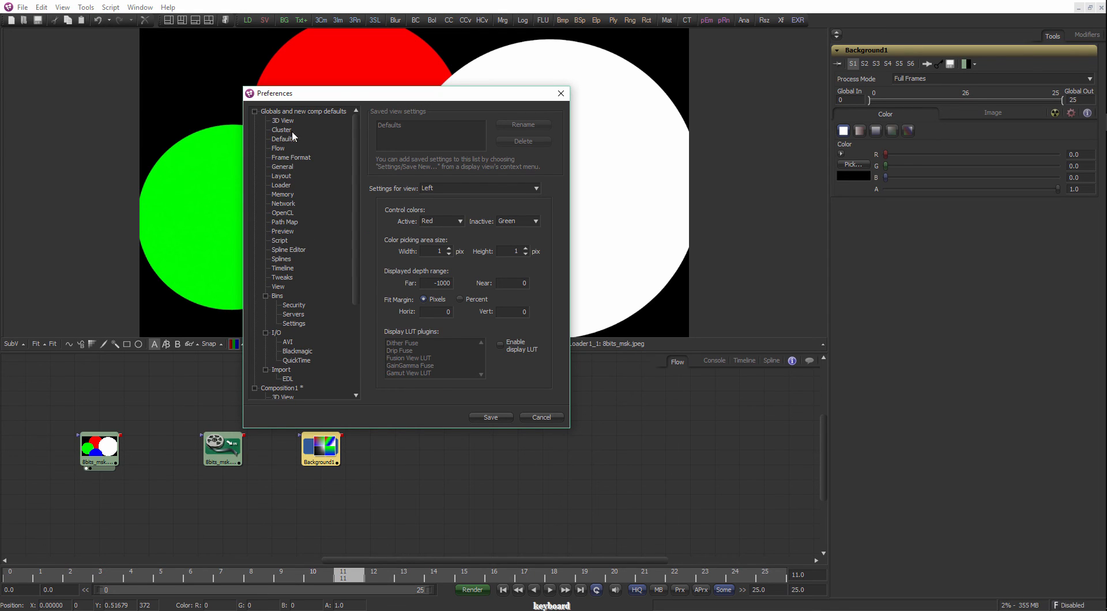
{"action": "left_click", "coordinate": [494, 419]}
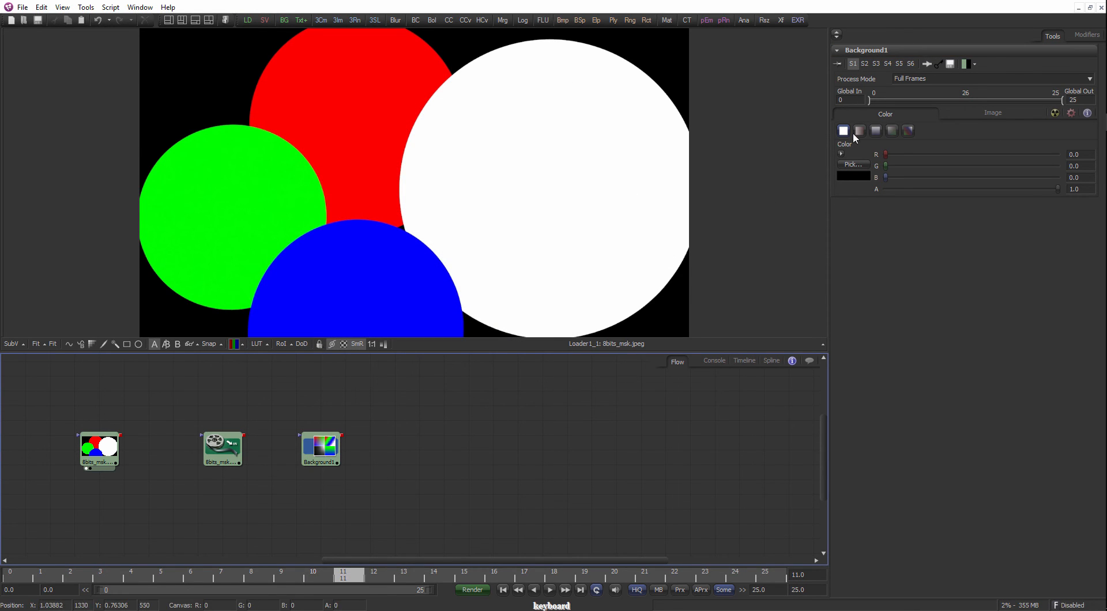
Close Composition1 without saving or keeping its auto-saved version, and create a new composition.
{"action": "left_click", "coordinate": [1100, 7]}
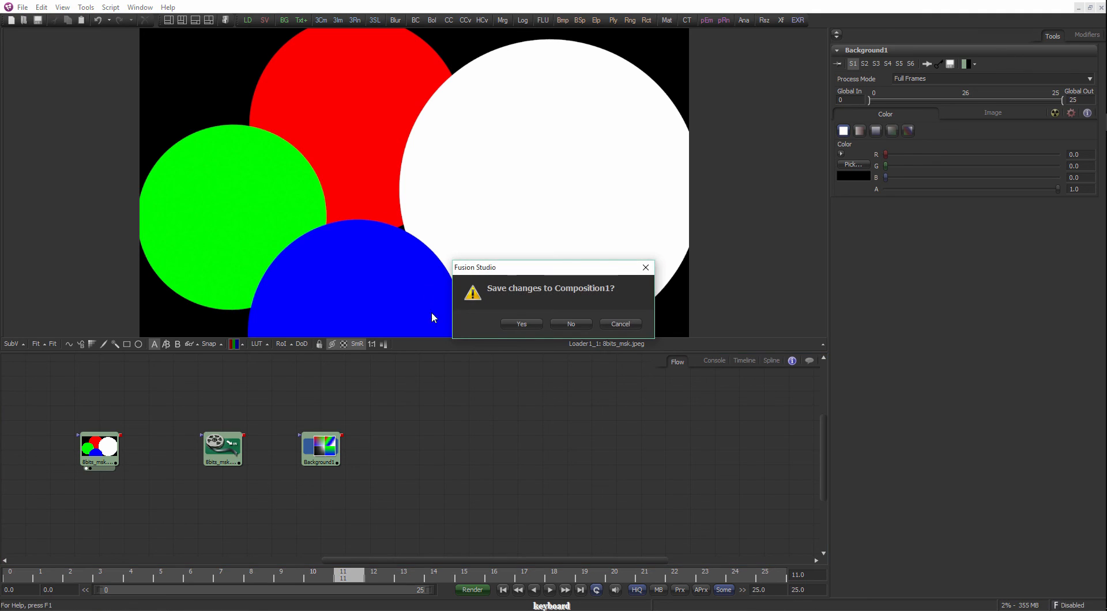
{"action": "left_click", "coordinate": [579, 321]}
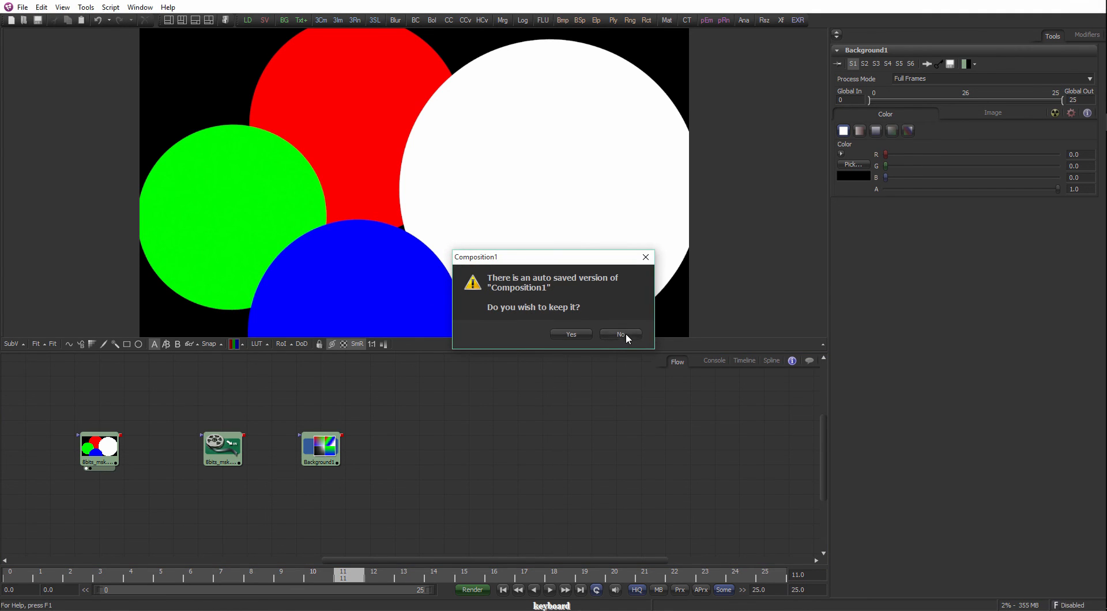
{"action": "left_click", "coordinate": [623, 334]}
{"action": "left_click", "coordinate": [9, 7]}
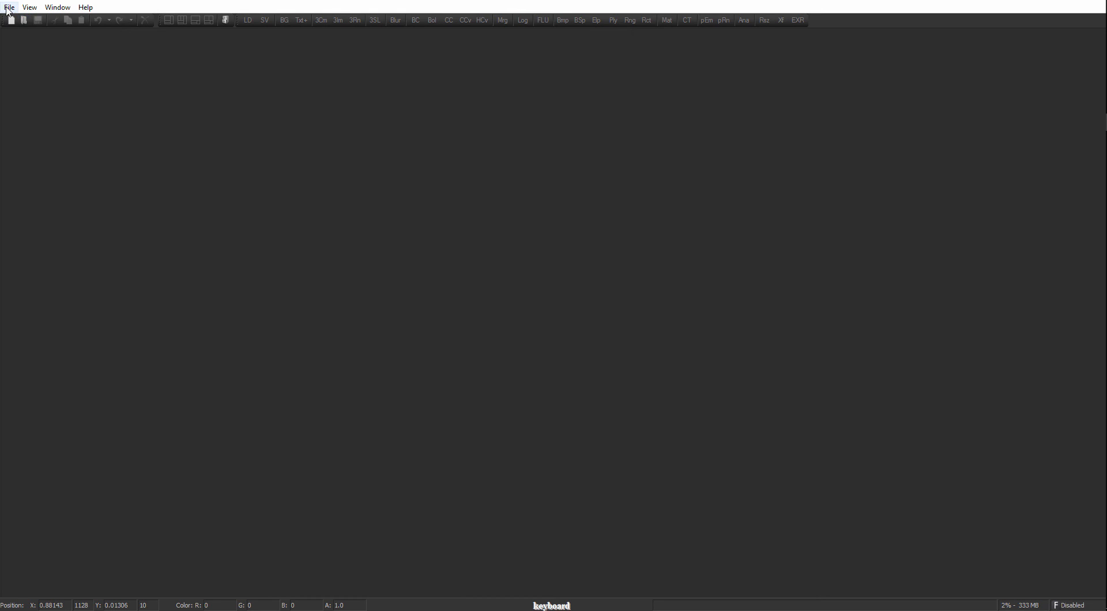
{"action": "left_click", "coordinate": [18, 22]}
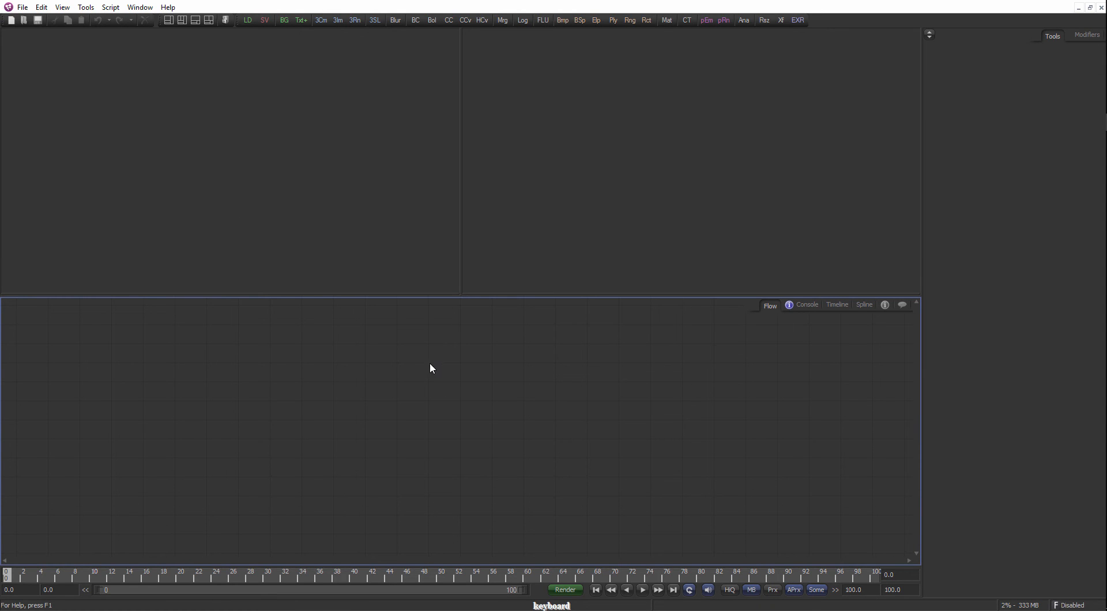
Switch to File Explorer and bring 8bits_beauty.jpeg and 8bits_msk.jpeg from the jpeg folder into the Fusion flow as loaders.
{"action": "key", "text": "alt+Tab"}
{"action": "key", "text": "alt+Tab"}
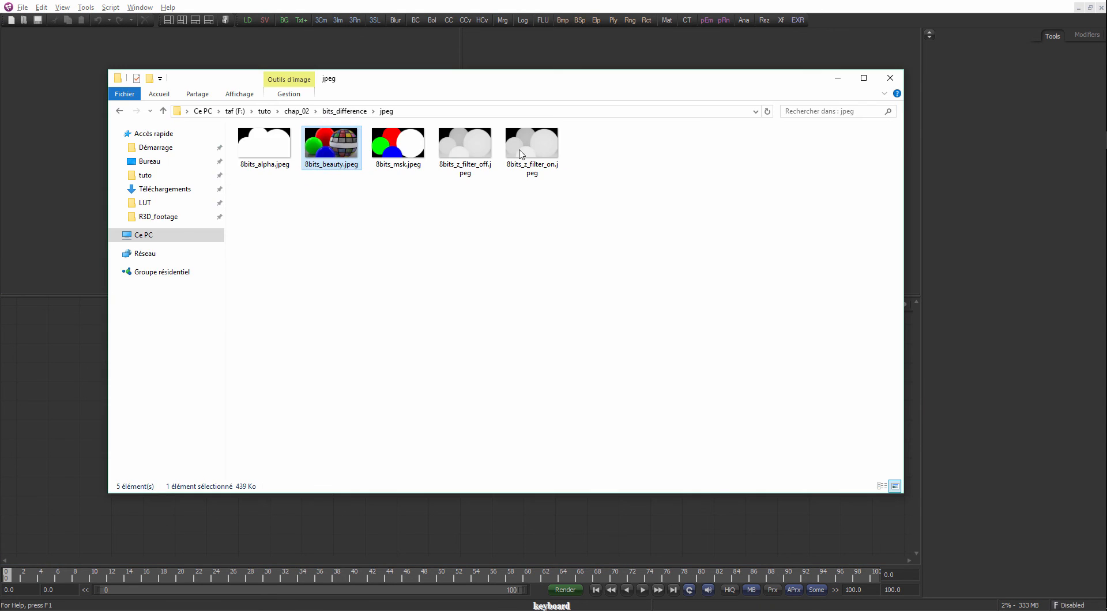
{"action": "left_click_drag", "start_coordinate": [340, 166], "coordinate": [49, 402]}
{"action": "left_click_drag", "start_coordinate": [397, 147], "coordinate": [201, 434]}
Delete the 8bits_beauty.jpeg loader and show the 8bits_msk.jpeg loader in the first viewer.
{"action": "left_click", "coordinate": [49, 401]}
{"action": "key", "text": "Delete"}
{"action": "left_click", "coordinate": [201, 426]}
{"action": "key", "text": "1"}
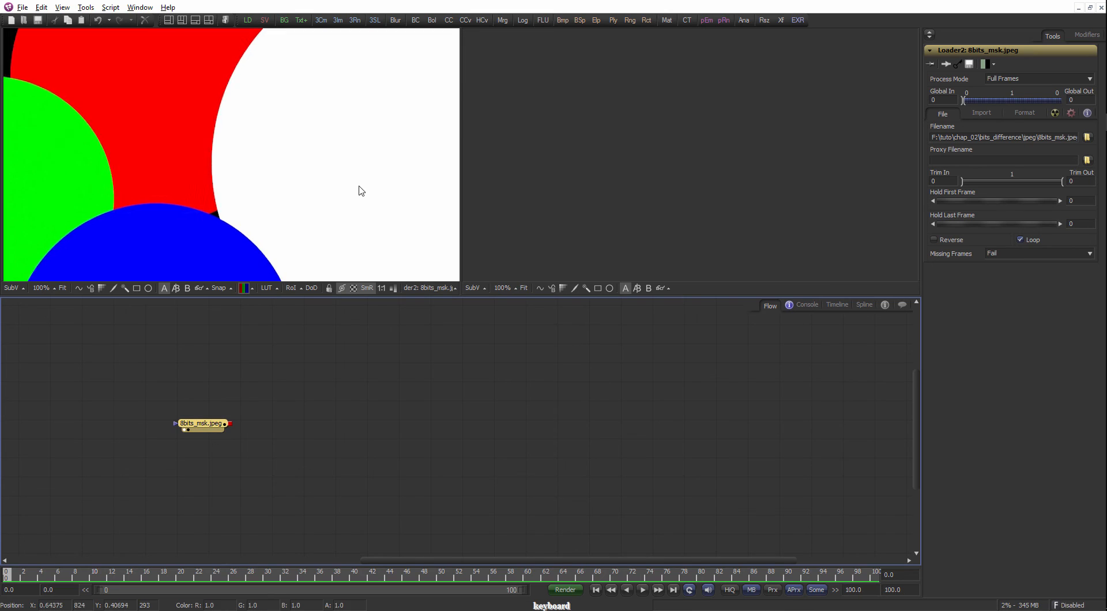
Set up a single enlarged viewer with the mask image fitted, and reposition the loader in the reduced flow area.
{"action": "left_click", "coordinate": [169, 21]}
{"action": "scroll", "coordinate": [398, 174], "scroll_direction": "down", "scroll_amount": 1}
{"action": "key", "text": "ctrl+f"}
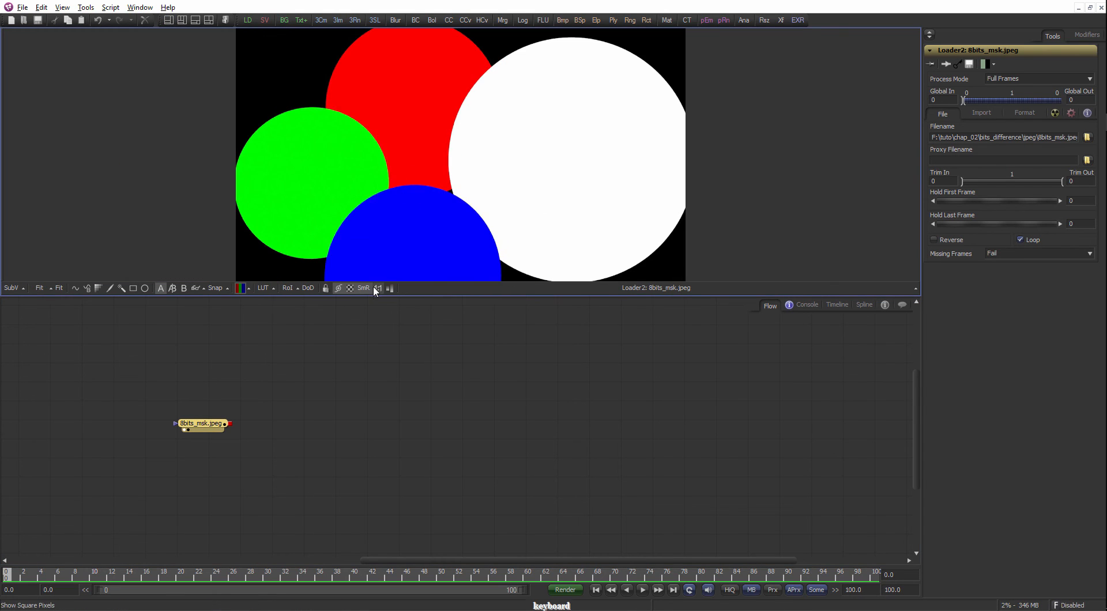
{"action": "left_click_drag", "start_coordinate": [372, 297], "coordinate": [331, 432]}
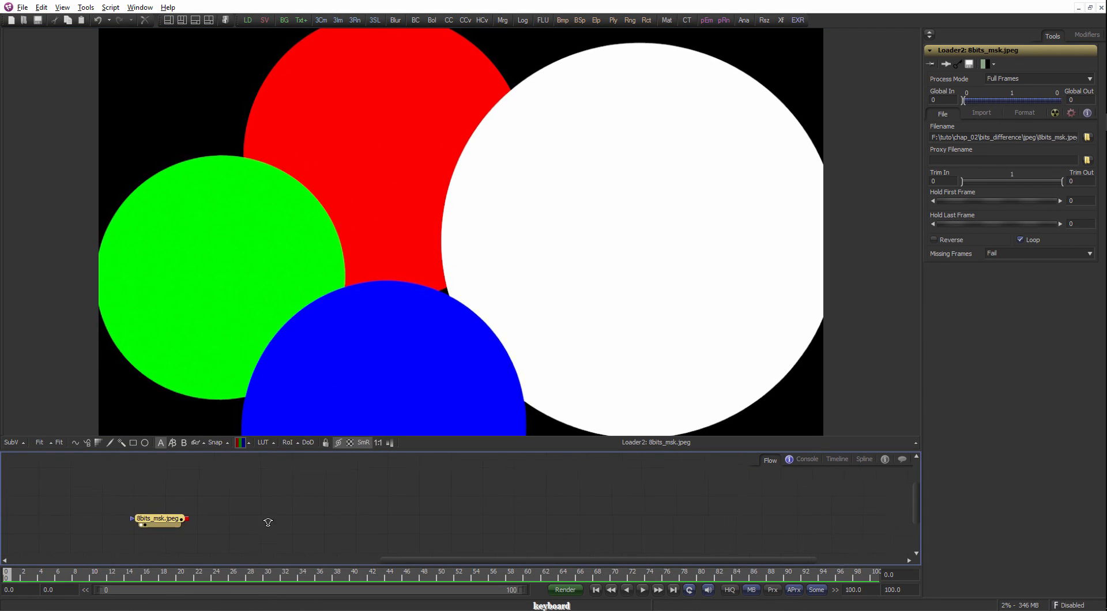
{"action": "left_click", "coordinate": [152, 519]}
{"action": "left_click_drag", "start_coordinate": [191, 512], "coordinate": [168, 507]}
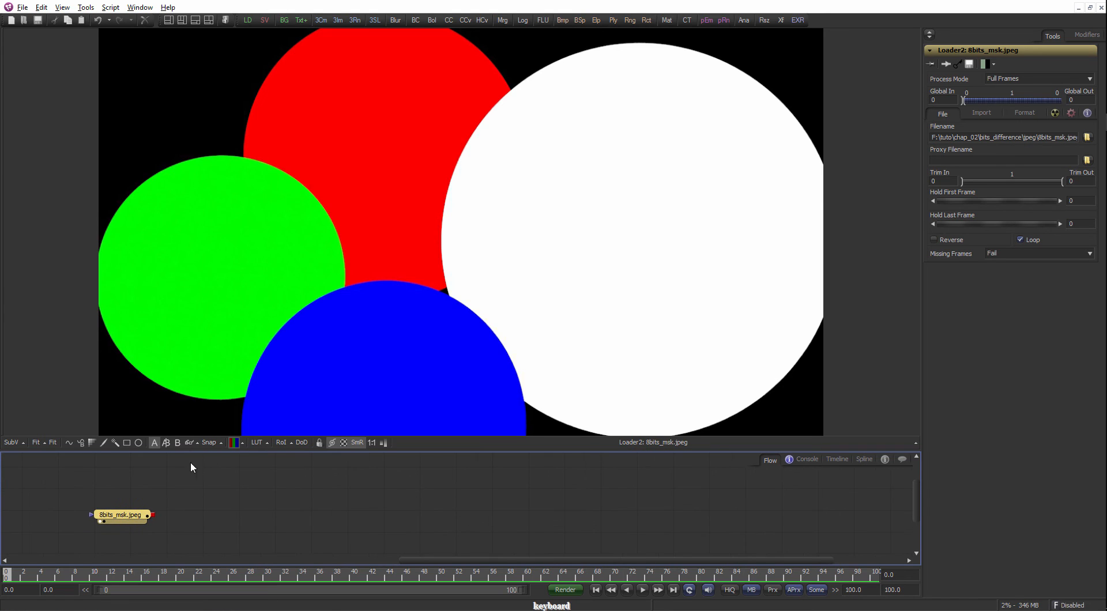
Open the preferences for the new composition and show the global Flow tile picture options.
{"action": "left_click", "coordinate": [23, 6]}
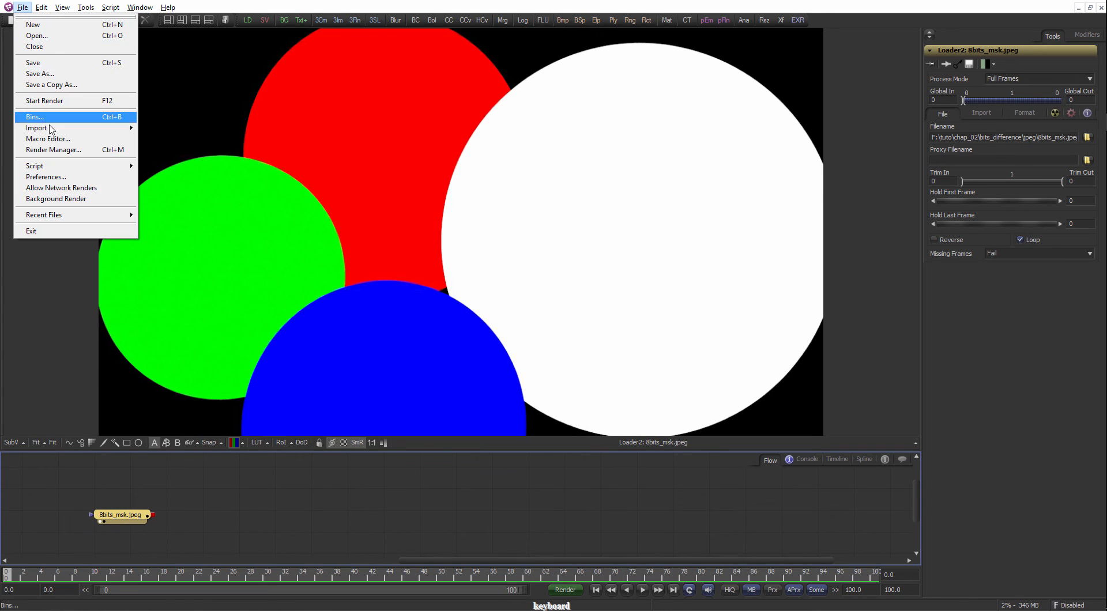
{"action": "left_click", "coordinate": [41, 177]}
{"action": "left_click", "coordinate": [254, 111]}
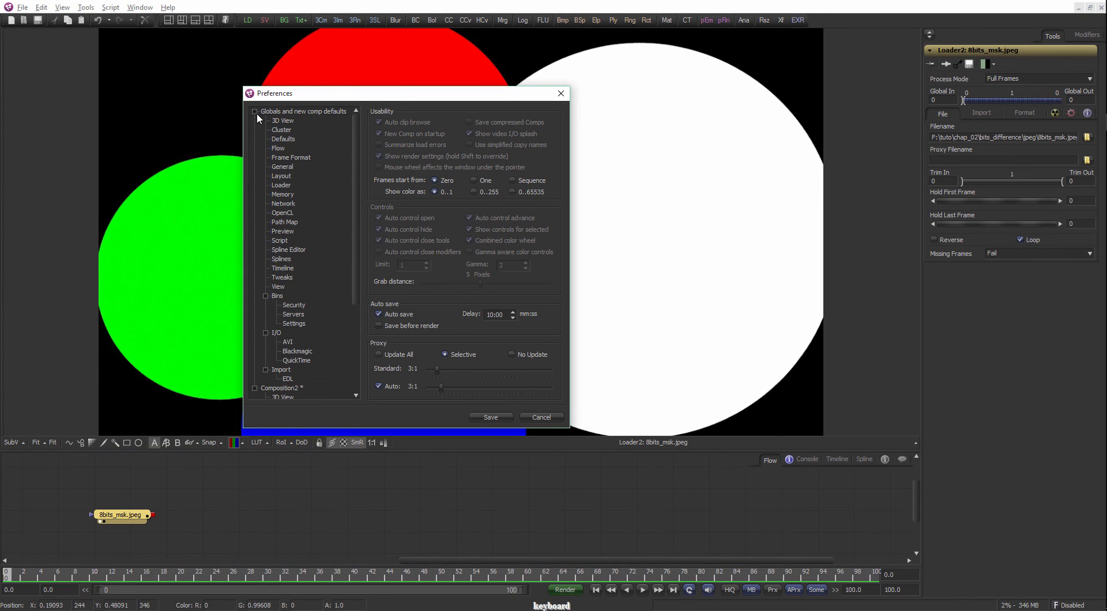
{"action": "left_click", "coordinate": [279, 148]}
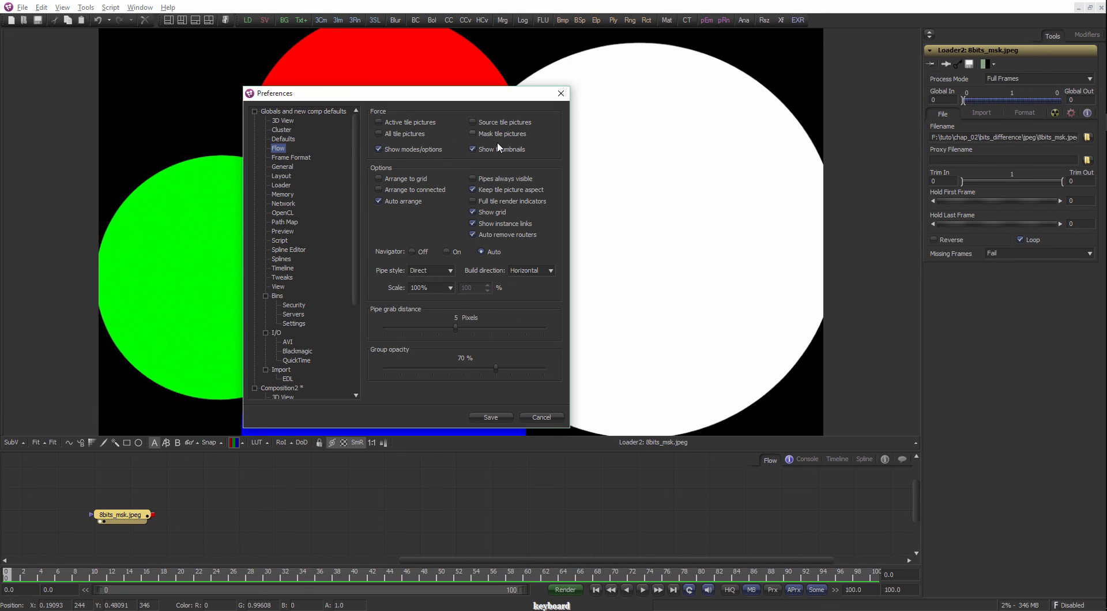
Duplicate the 8bits_msk.jpeg loader beside the original in the flow and show the copy in the viewer.
{"action": "left_click_drag", "start_coordinate": [486, 100], "coordinate": [671, 53]}
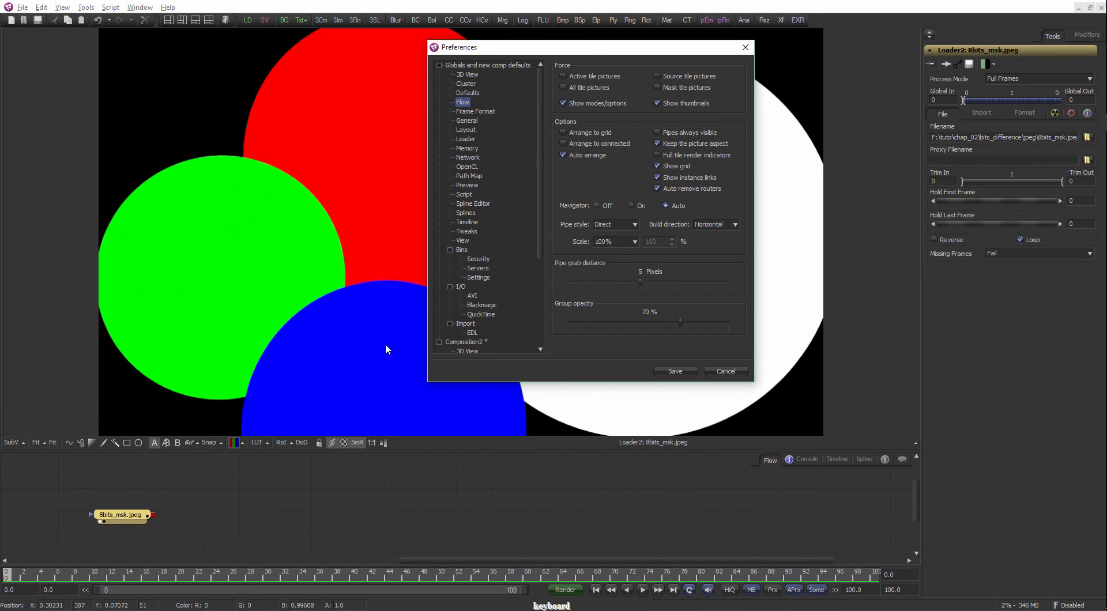
{"action": "left_click_drag", "start_coordinate": [560, 48], "coordinate": [634, 41]}
{"action": "left_click_drag", "start_coordinate": [132, 516], "coordinate": [108, 511]}
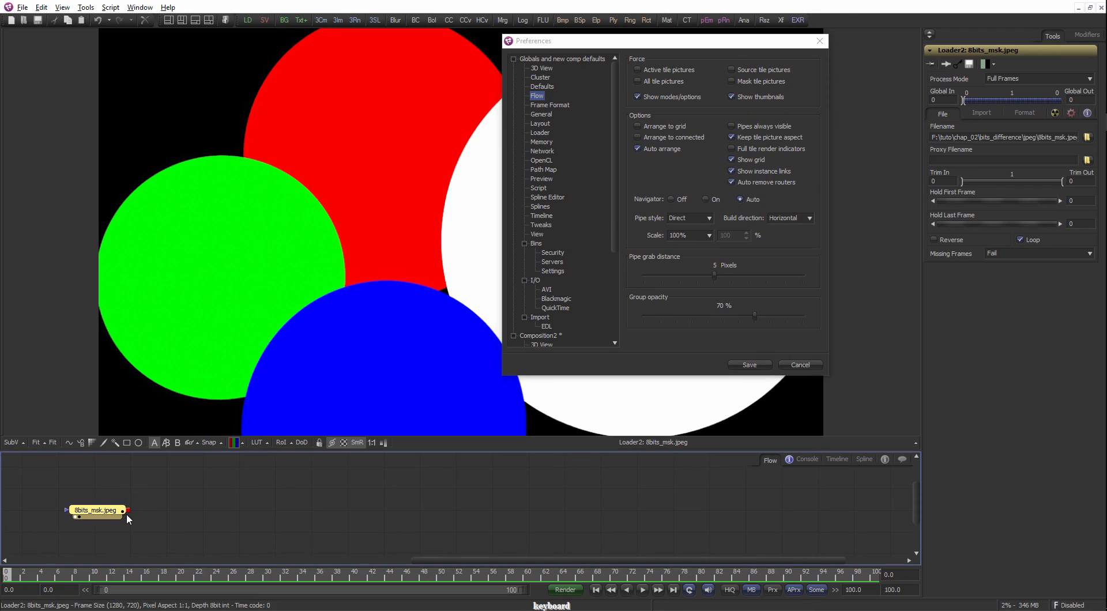
{"action": "left_click", "coordinate": [208, 514]}
{"action": "key", "text": "ctrl+v"}
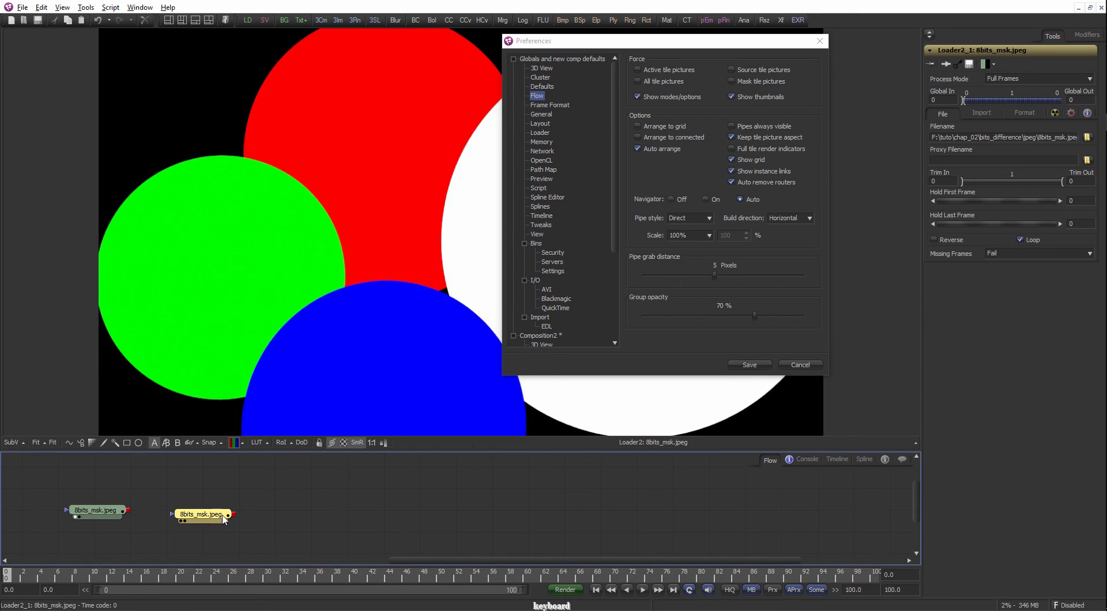
{"action": "left_click_drag", "start_coordinate": [210, 517], "coordinate": [335, 271]}
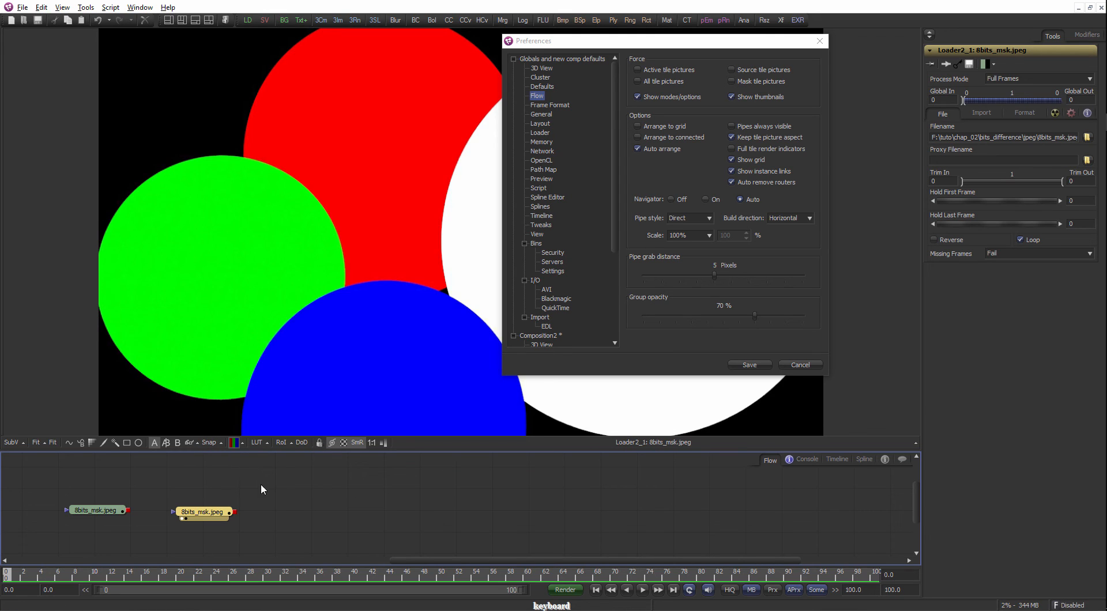
{"action": "left_click_drag", "start_coordinate": [275, 325], "coordinate": [228, 324]}
{"action": "scroll", "coordinate": [227, 323], "scroll_direction": "down", "scroll_amount": 2}
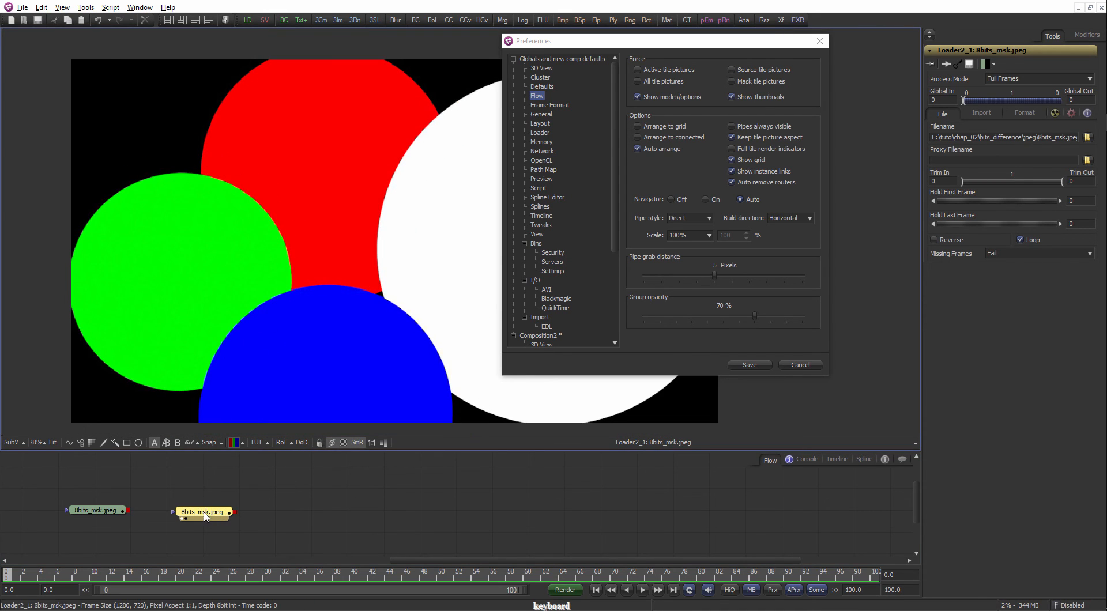
Show the tile picture on the duplicated 8bits_msk.jpeg loader and adjust the positions of both loaders in the flow.
{"action": "right_click", "coordinate": [206, 517]}
{"action": "mouse_move", "coordinate": [257, 368]}
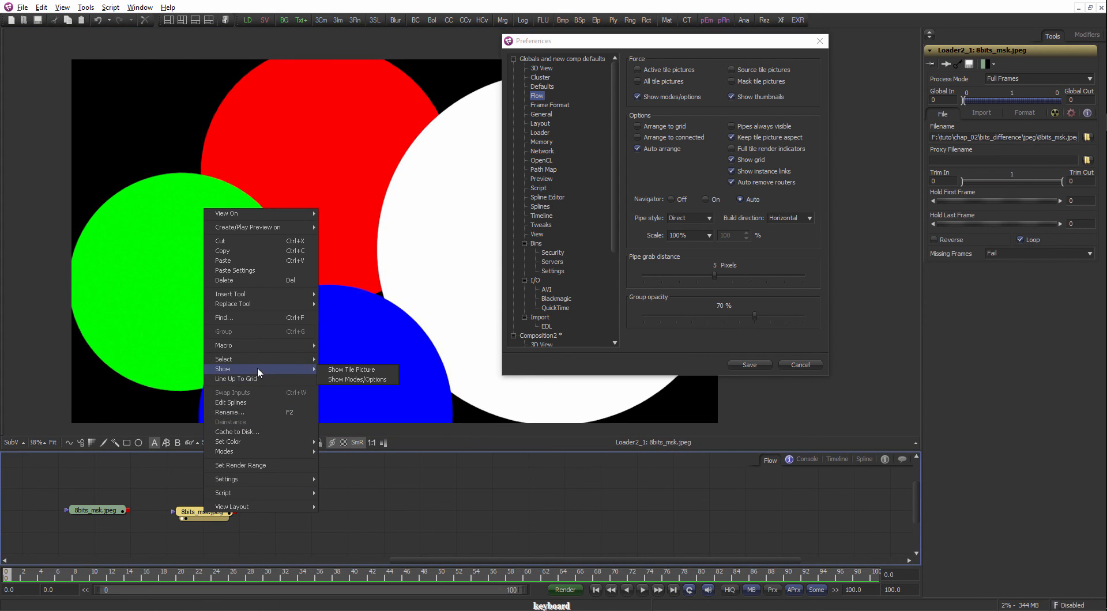
{"action": "left_click", "coordinate": [334, 371]}
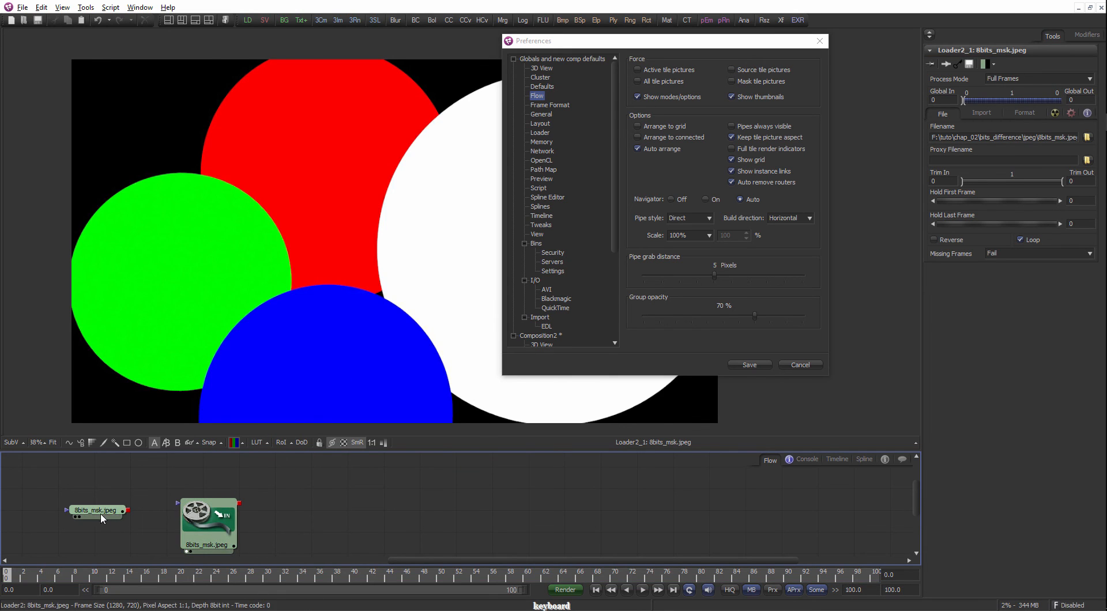
{"action": "left_click_drag", "start_coordinate": [102, 518], "coordinate": [96, 517]}
{"action": "left_click_drag", "start_coordinate": [179, 510], "coordinate": [180, 495]}
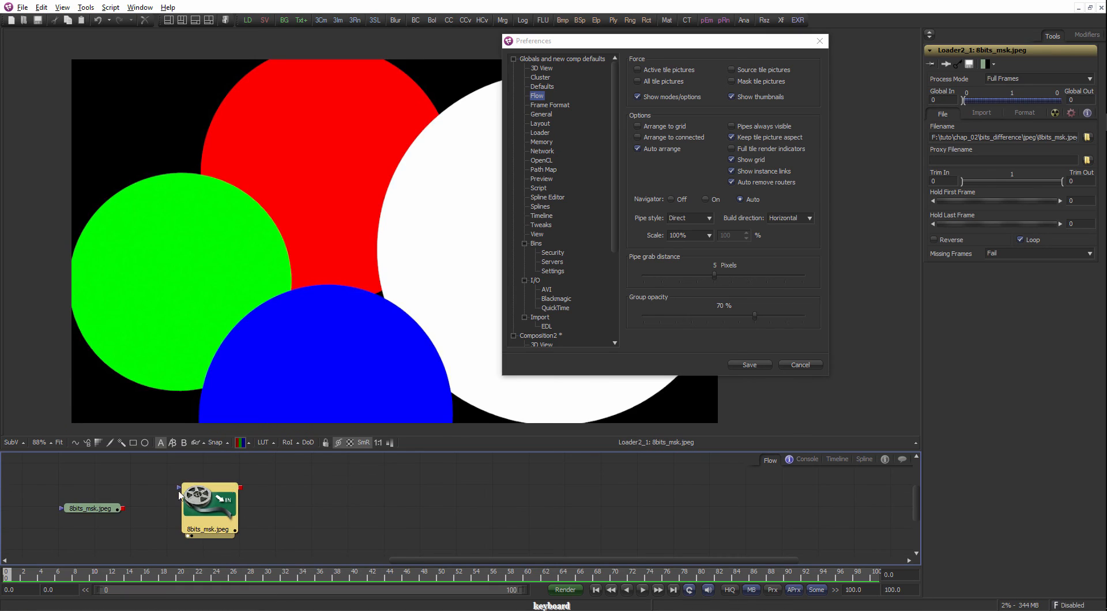
{"action": "left_click_drag", "start_coordinate": [105, 512], "coordinate": [104, 512]}
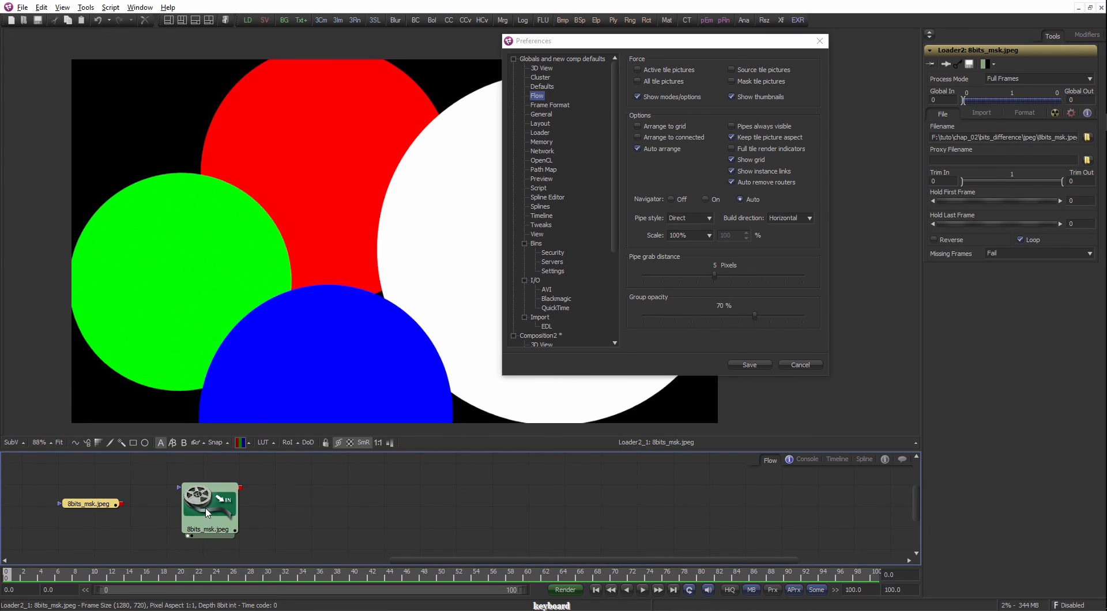
{"action": "left_click_drag", "start_coordinate": [207, 513], "coordinate": [206, 513]}
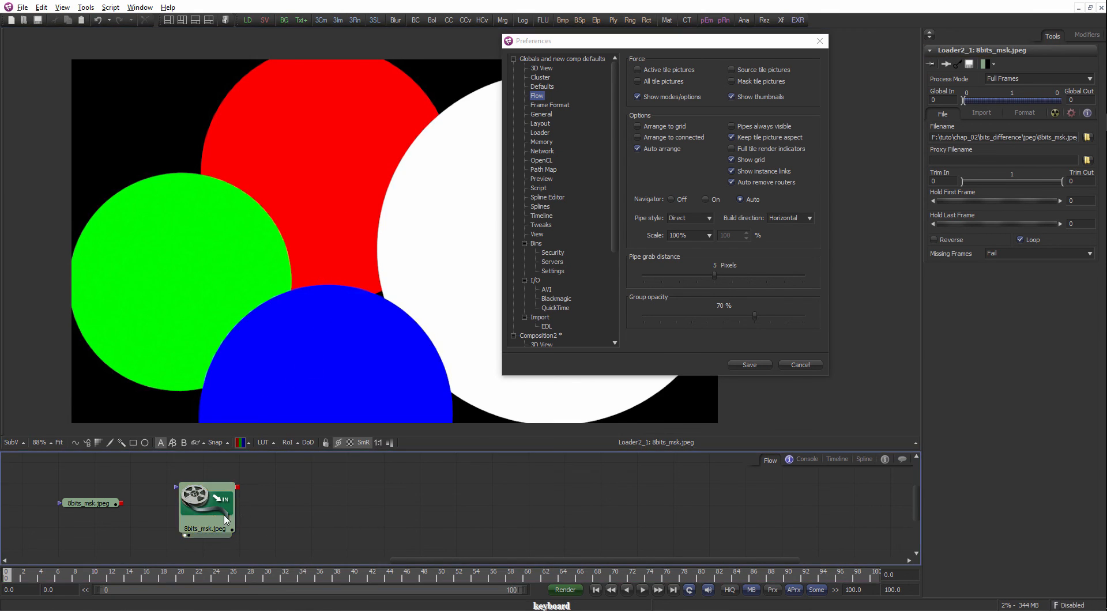
Examine the global Frame Format defaults and the General preferences for usability, controls, auto save and proxy.
{"action": "left_click_drag", "start_coordinate": [613, 46], "coordinate": [444, 146]}
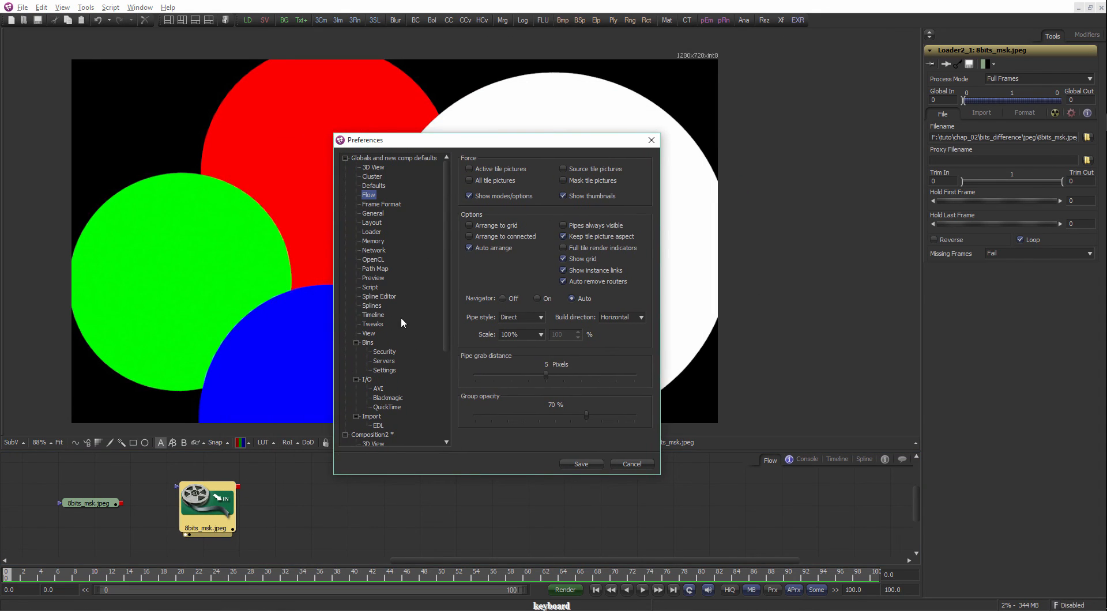
{"action": "left_click", "coordinate": [389, 205]}
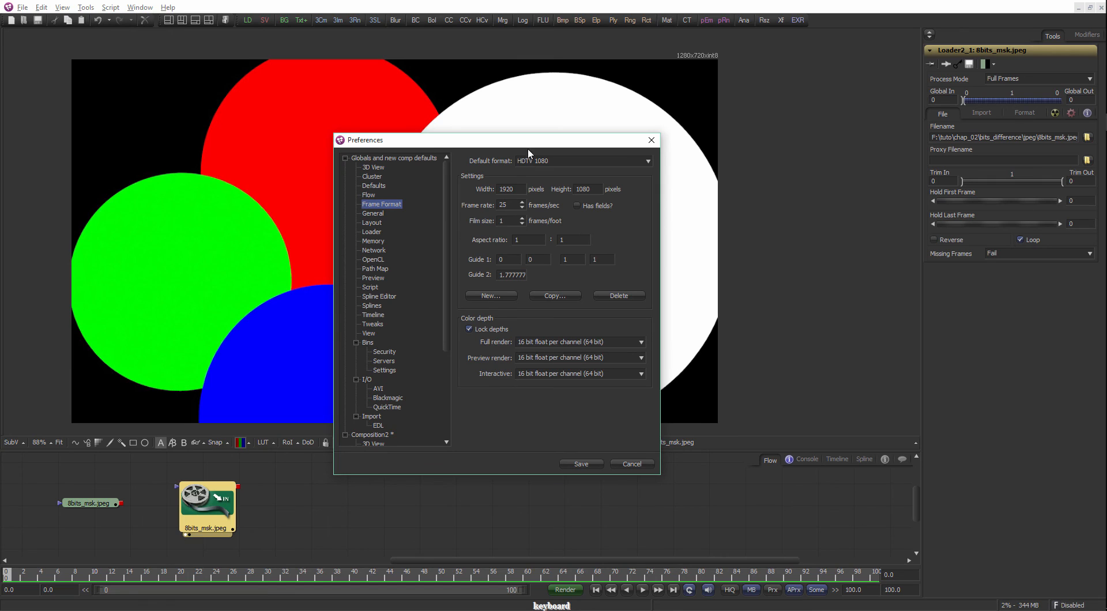
{"action": "left_click", "coordinate": [378, 214]}
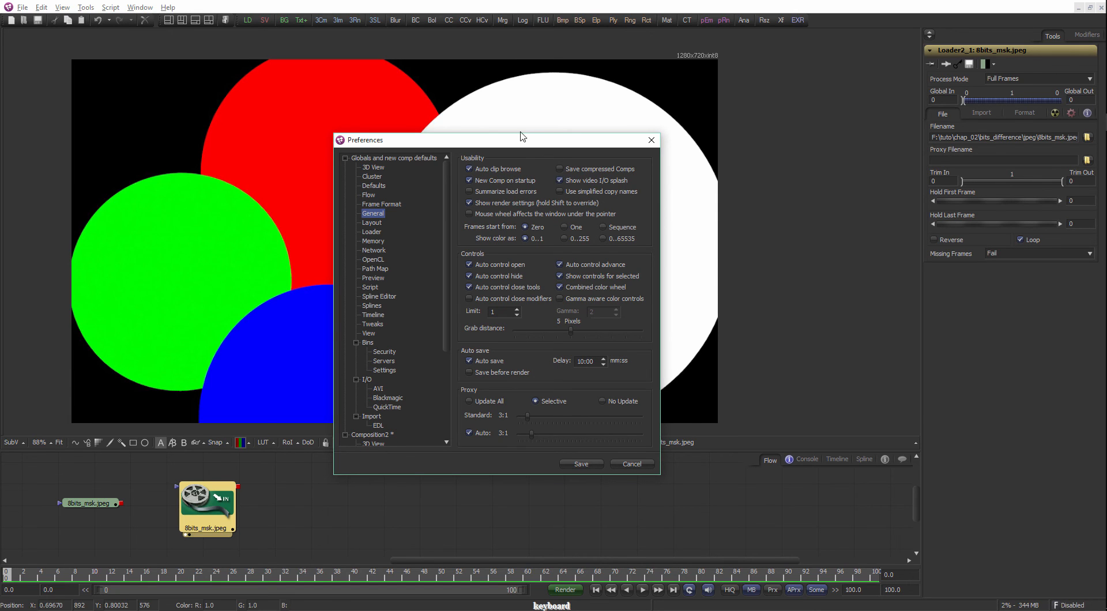
{"action": "left_click_drag", "start_coordinate": [524, 143], "coordinate": [474, 146]}
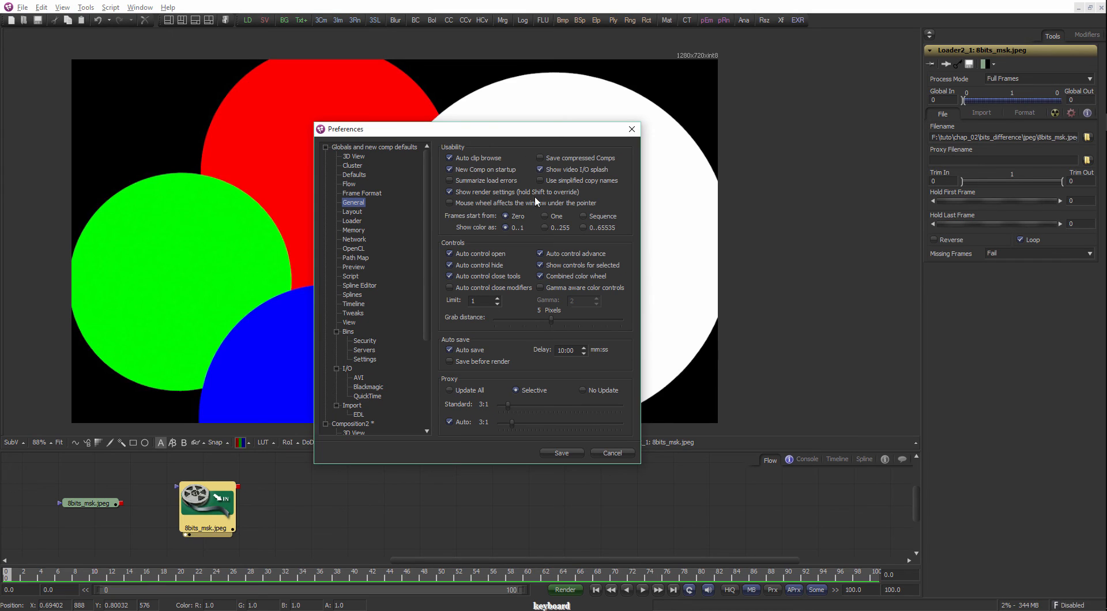
{"action": "left_click_drag", "start_coordinate": [508, 131], "coordinate": [462, 116]}
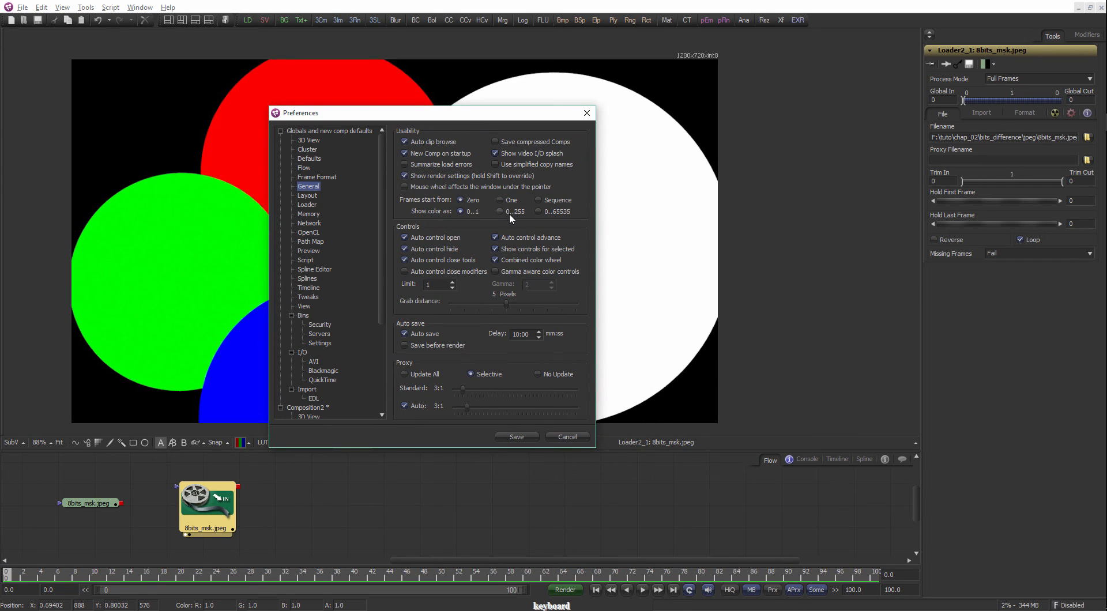
{"action": "left_click", "coordinate": [502, 212]}
{"action": "left_click_drag", "start_coordinate": [491, 118], "coordinate": [482, 111]}
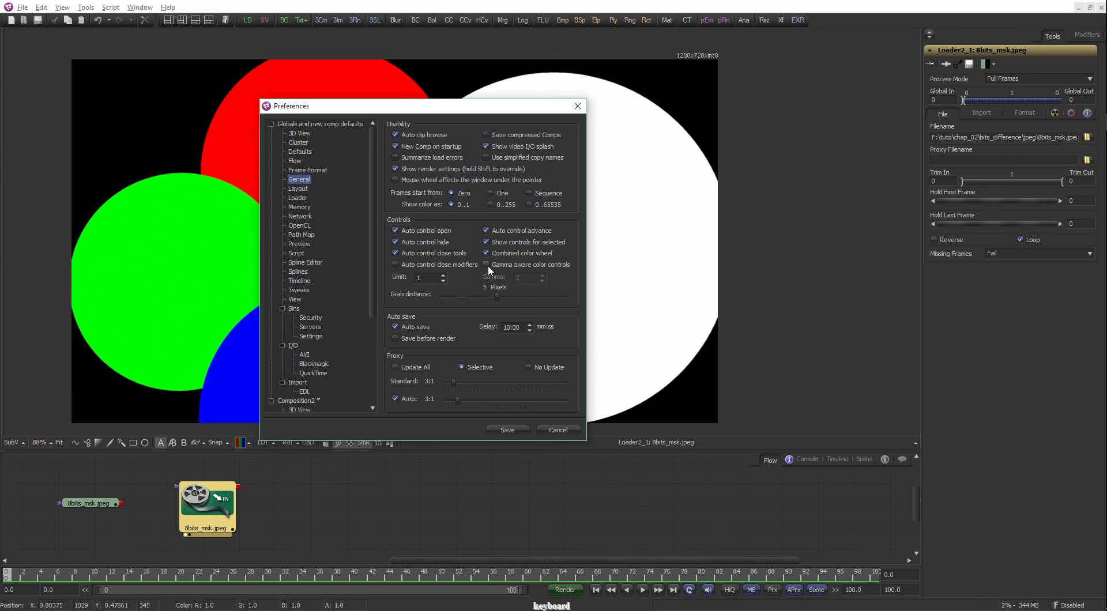
{"action": "left_click_drag", "start_coordinate": [462, 108], "coordinate": [433, 92]}
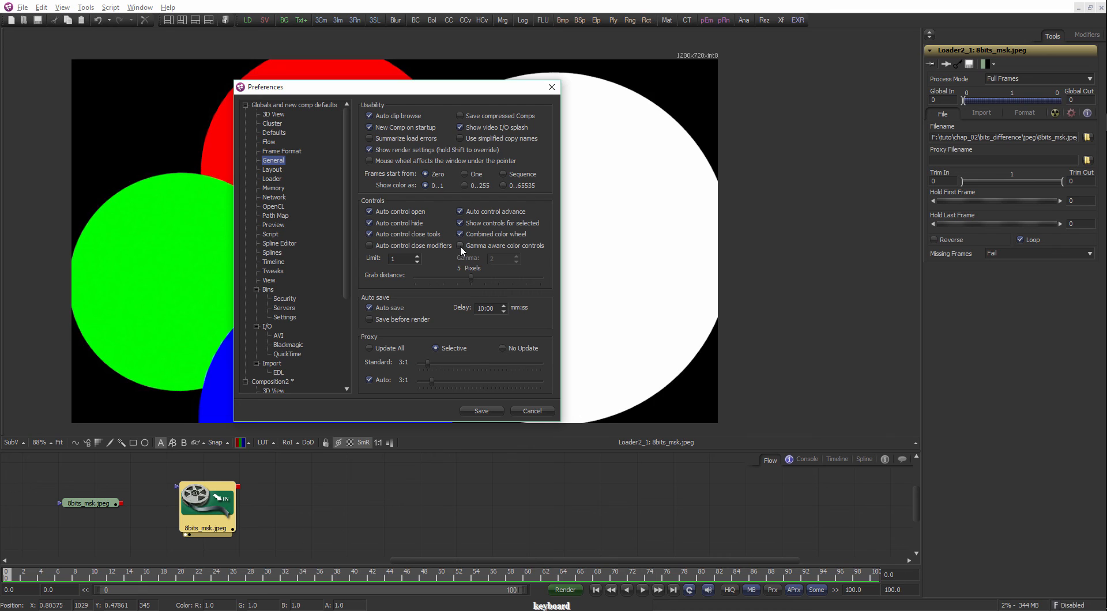
{"action": "left_click_drag", "start_coordinate": [434, 98], "coordinate": [426, 95]}
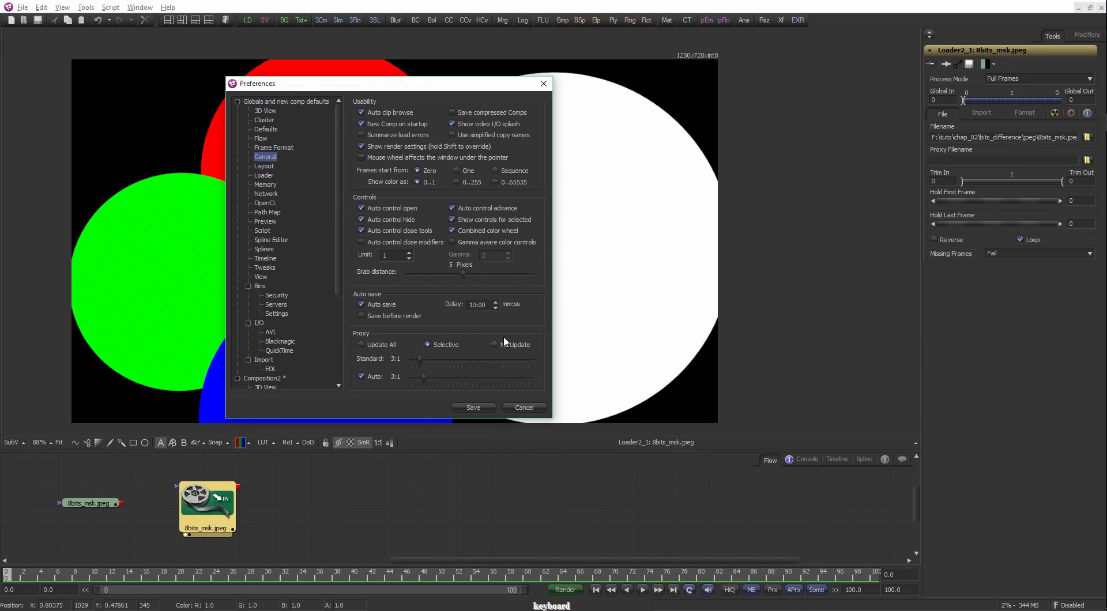
{"action": "left_click_drag", "start_coordinate": [411, 86], "coordinate": [413, 85]}
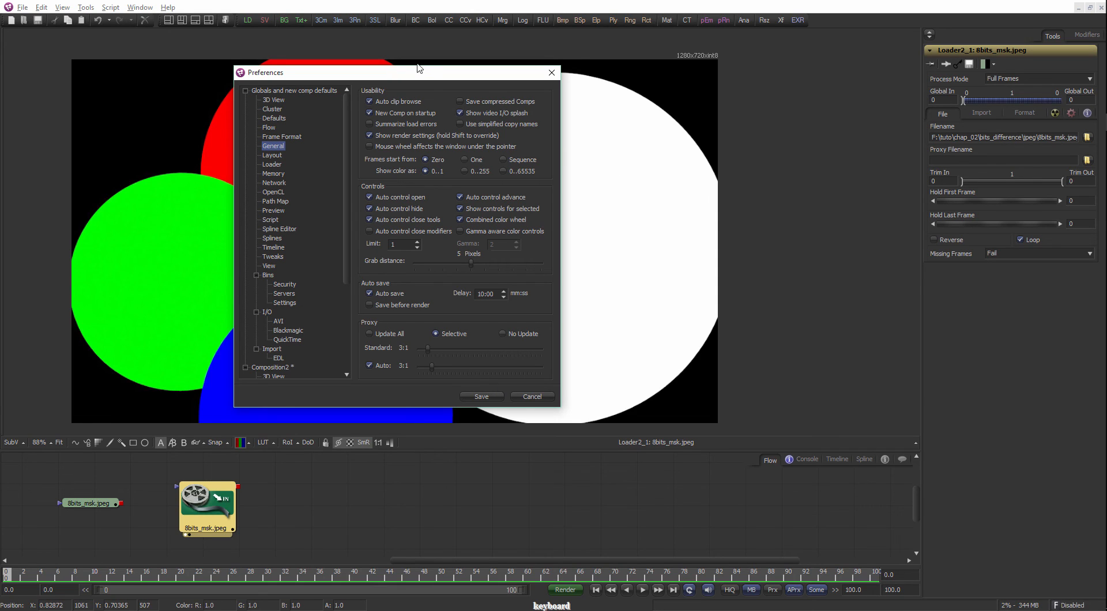
{"action": "left_click_drag", "start_coordinate": [422, 71], "coordinate": [432, 71]}
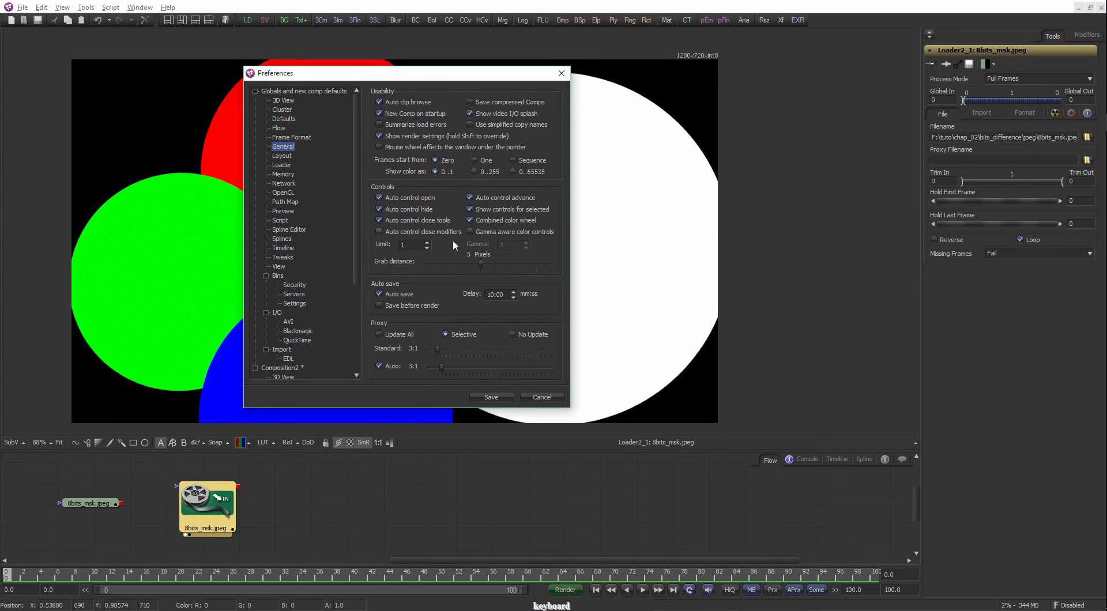
Show the global Layout preferences and apply the sweet_layout view layout to the open composition.
{"action": "left_click", "coordinate": [282, 159]}
{"action": "left_click_drag", "start_coordinate": [408, 77], "coordinate": [653, 75]}
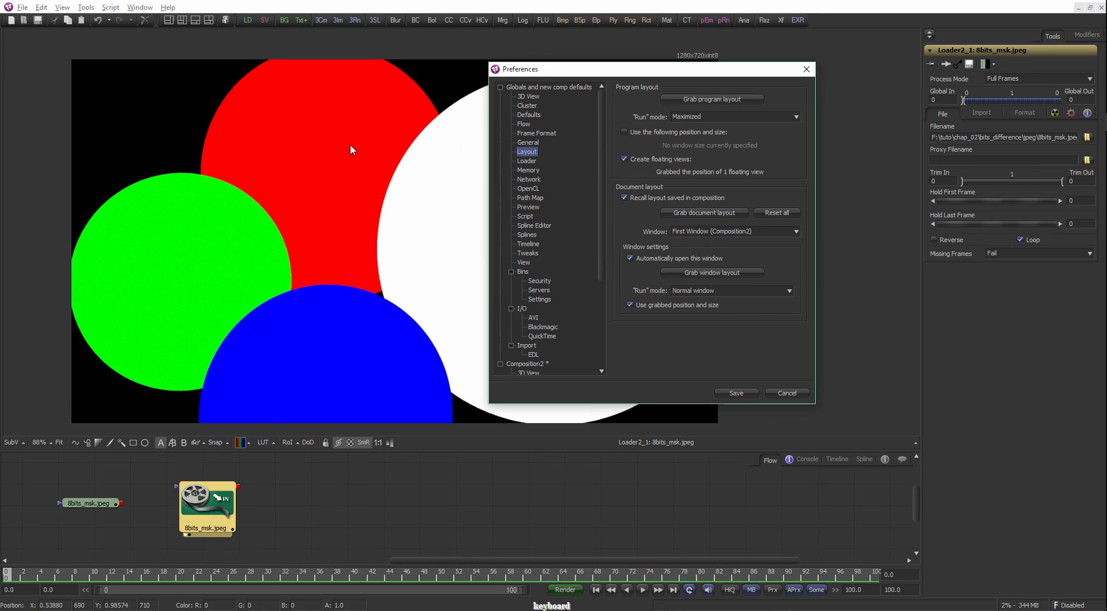
{"action": "left_click", "coordinate": [139, 7]}
{"action": "mouse_move", "coordinate": [173, 76]}
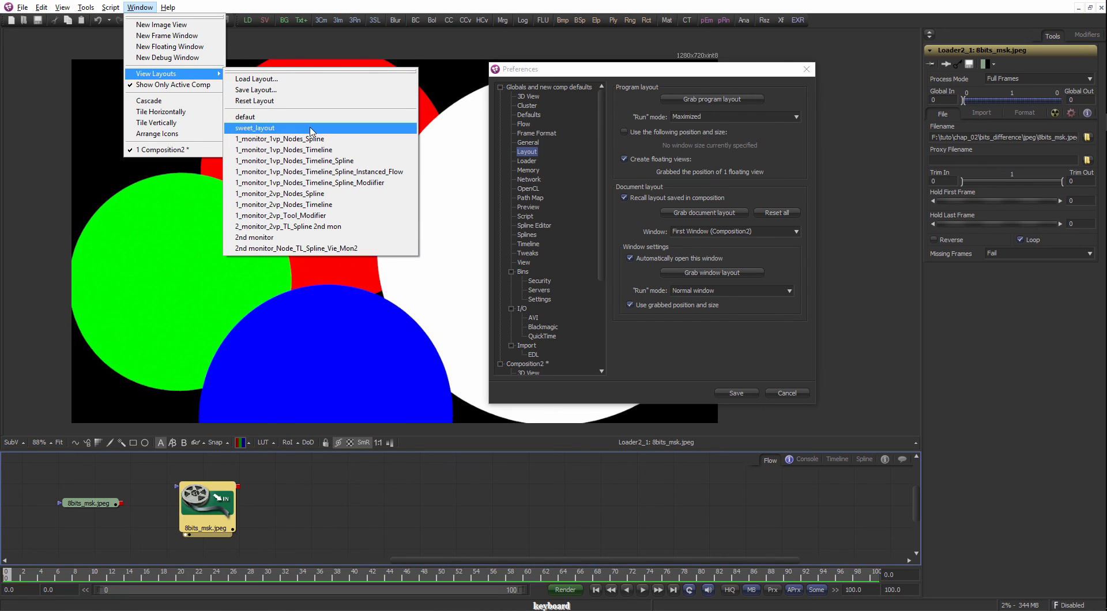
{"action": "left_click", "coordinate": [311, 129]}
Grab the current program layout in the global Layout preferences and save them.
{"action": "left_click_drag", "start_coordinate": [617, 75], "coordinate": [478, 80]}
{"action": "left_click", "coordinate": [566, 104]}
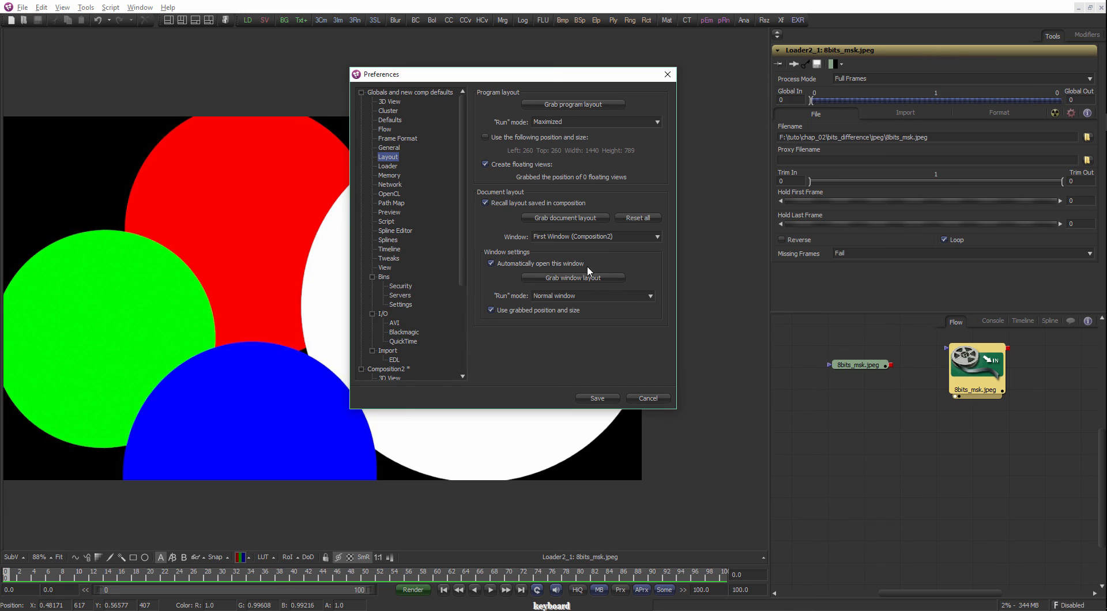
{"action": "left_click", "coordinate": [593, 398]}
Replace the open composition with a new one and apply the sweet_layout view layout to it.
{"action": "left_click", "coordinate": [1099, 8]}
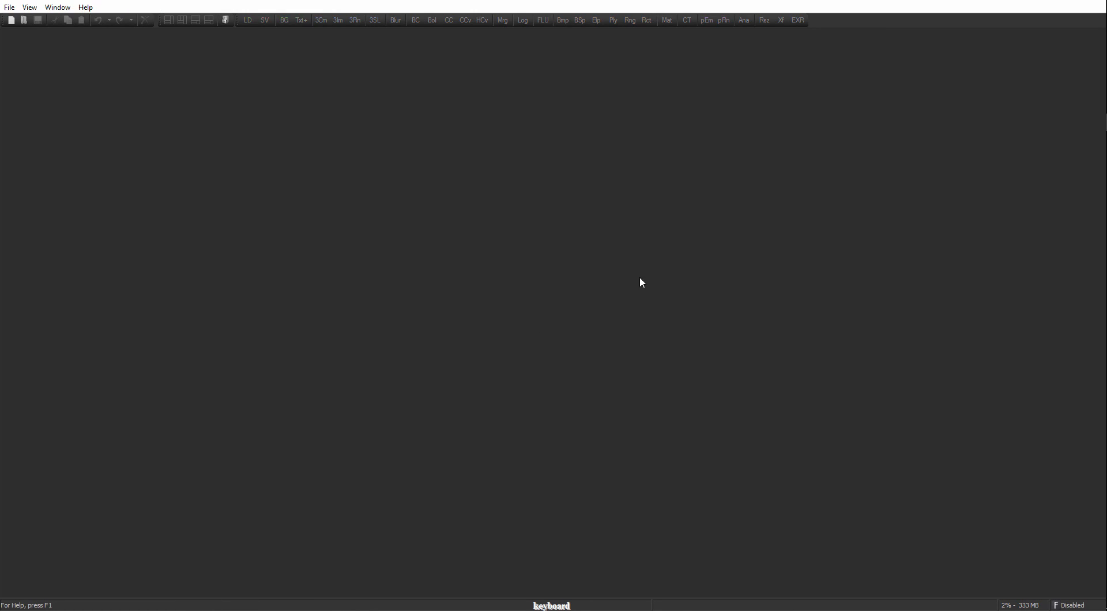
{"action": "left_click", "coordinate": [10, 8]}
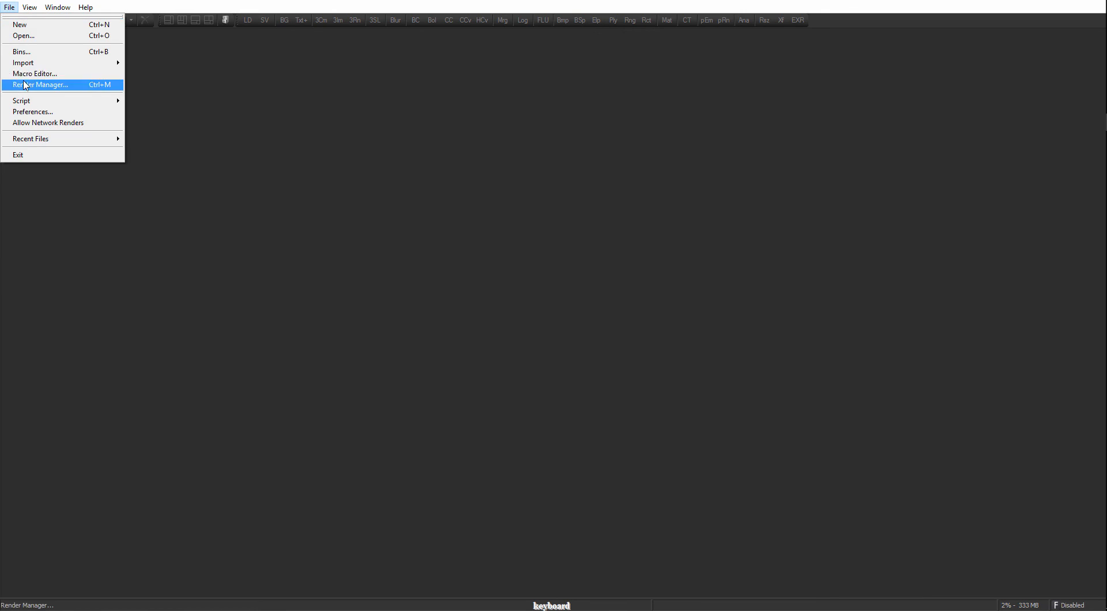
{"action": "left_click", "coordinate": [26, 22]}
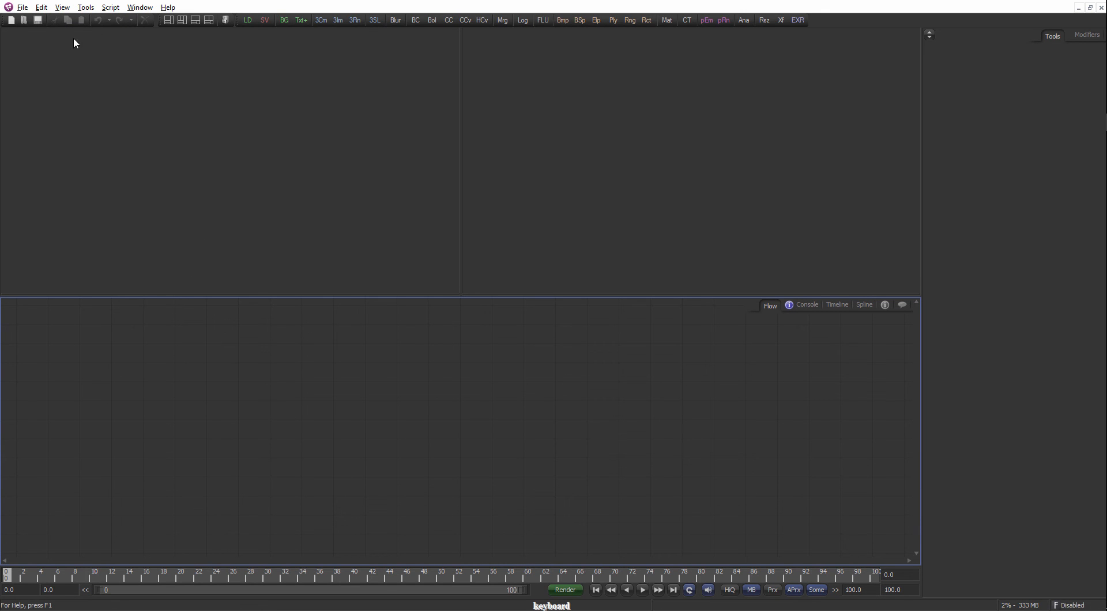
{"action": "left_click", "coordinate": [140, 7]}
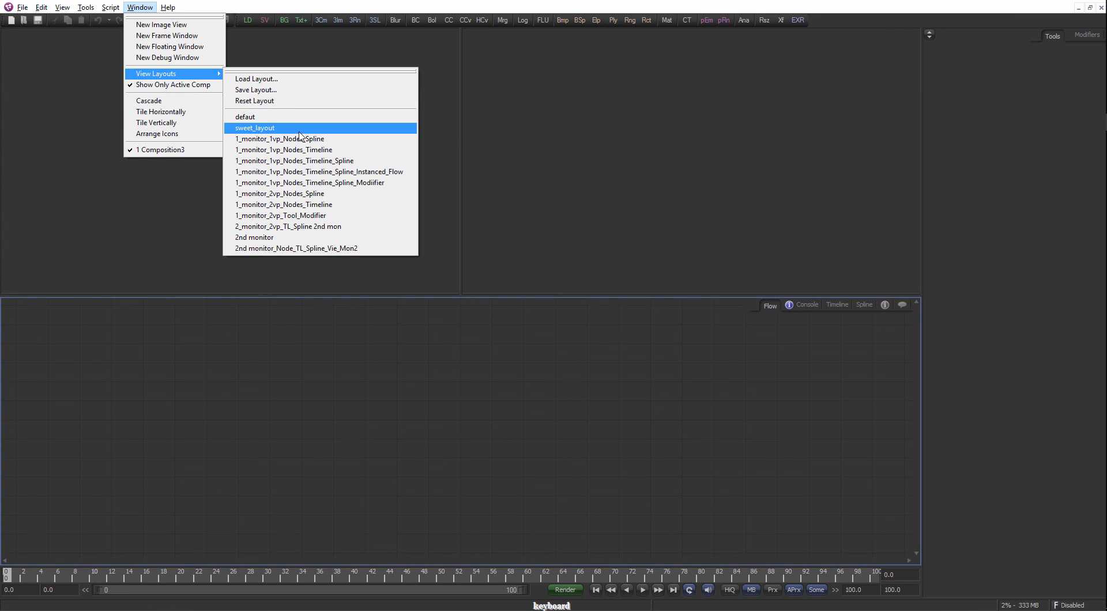
{"action": "left_click", "coordinate": [287, 128]}
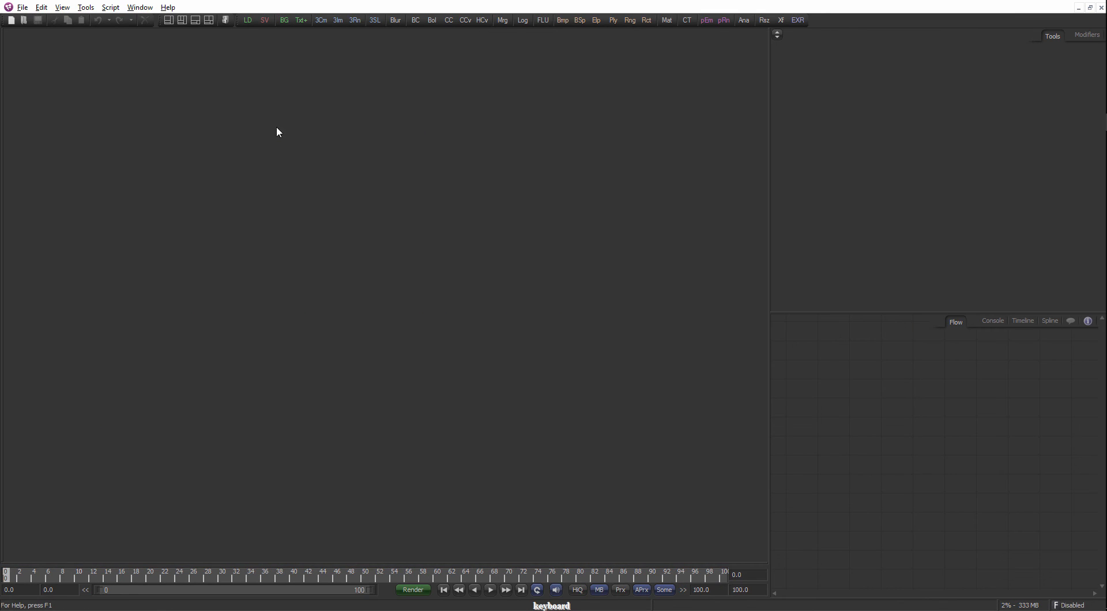
Try to use the stored program position and size and reset all document layouts in the global Layout preferences, and save.
{"action": "left_click", "coordinate": [22, 7]}
{"action": "left_click", "coordinate": [58, 178]}
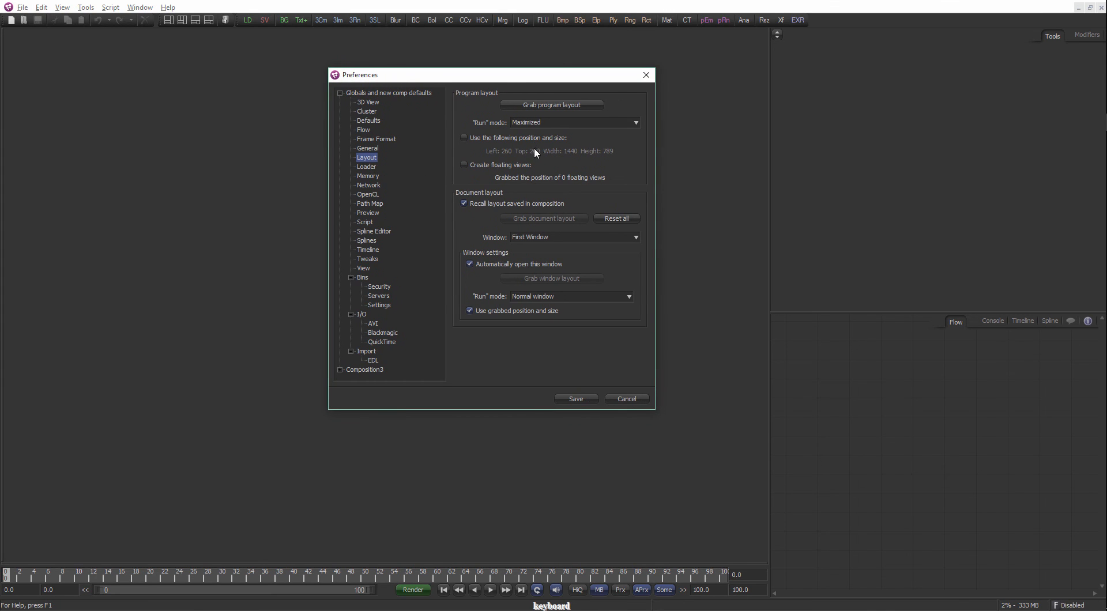
{"action": "left_click", "coordinate": [485, 138]}
{"action": "left_click", "coordinate": [608, 220]}
{"action": "left_click", "coordinate": [582, 257]}
{"action": "left_click", "coordinate": [573, 402]}
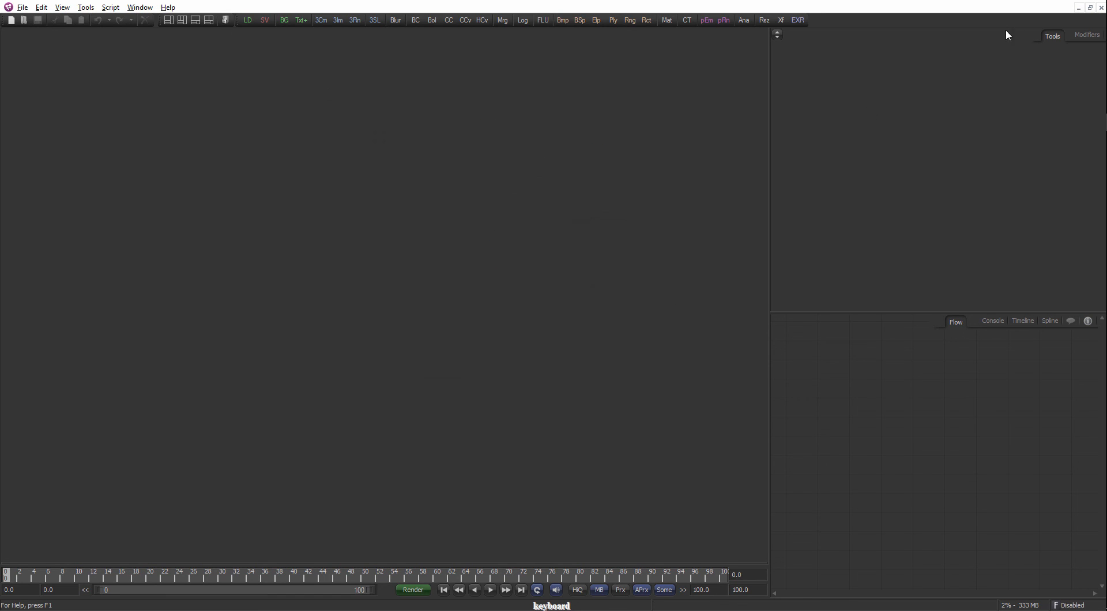
Start another fresh composition in place of the current one and load sweet_layout as its view layout.
{"action": "left_click", "coordinate": [10, 7]}
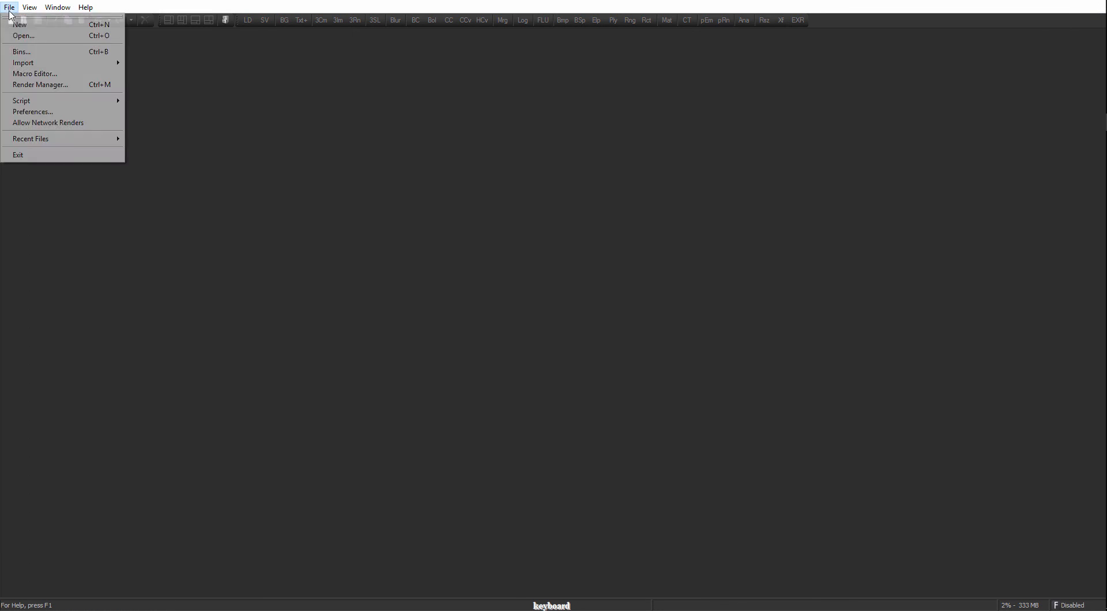
{"action": "left_click", "coordinate": [24, 35]}
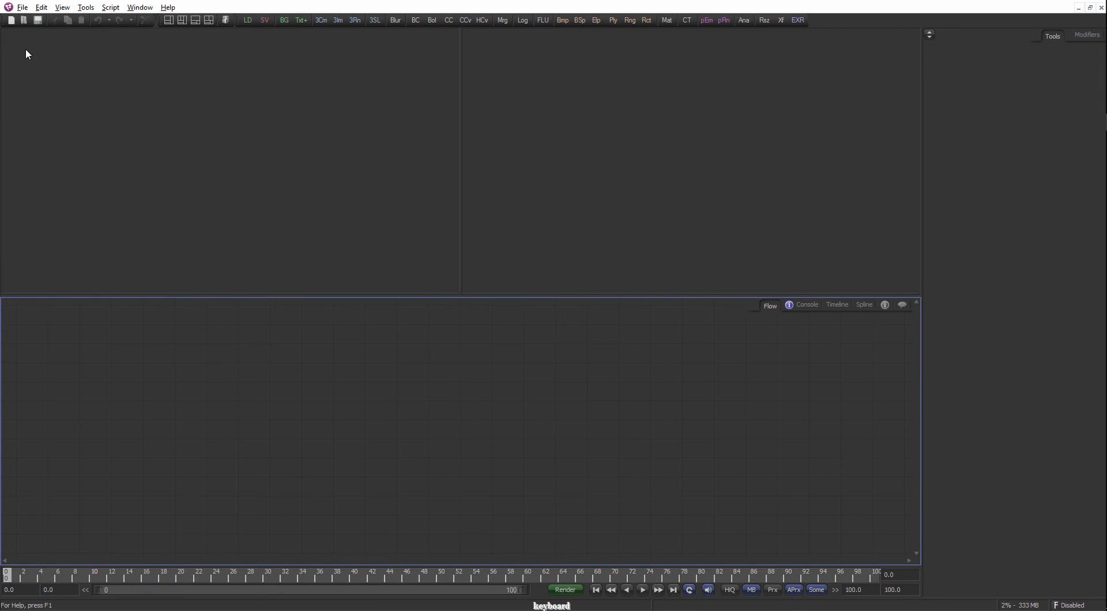
{"action": "left_click", "coordinate": [140, 7]}
{"action": "mouse_move", "coordinate": [182, 74]}
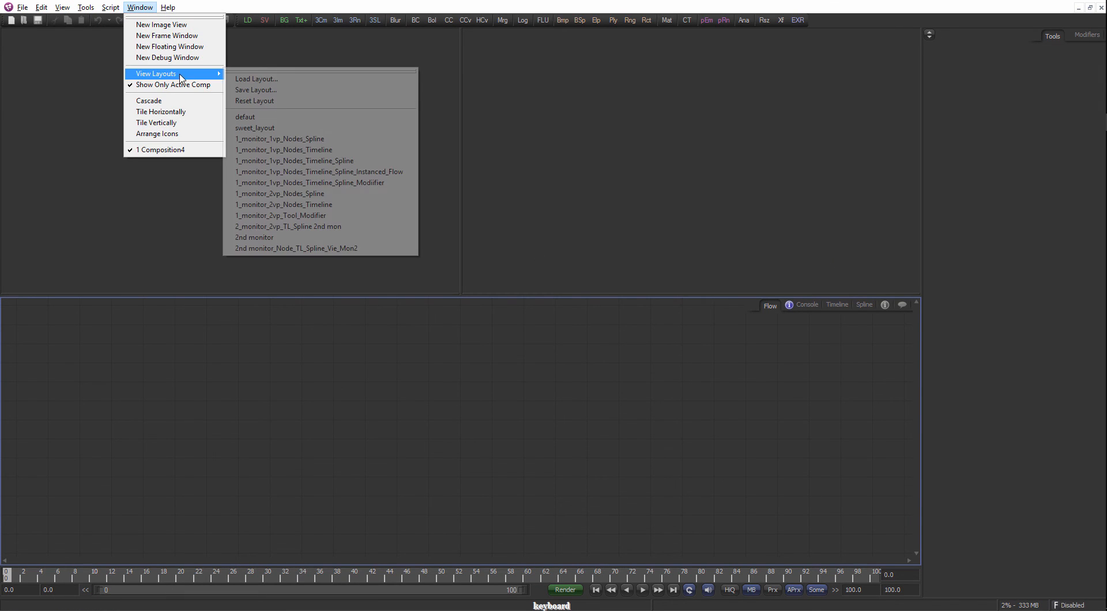
{"action": "left_click", "coordinate": [278, 128]}
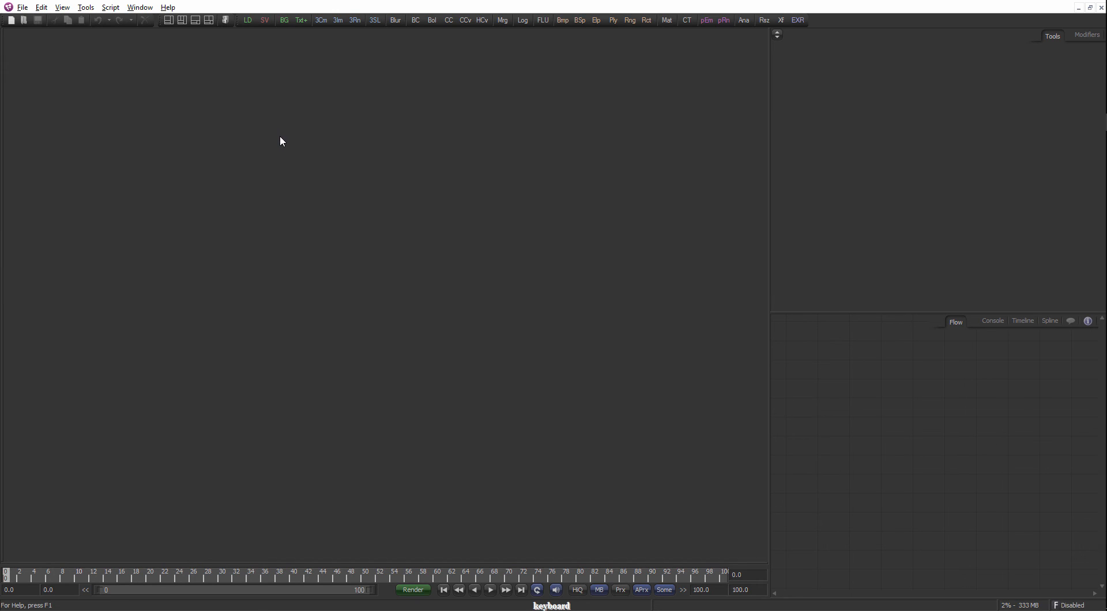
Try to set the program layout's Run mode to Normal window in the global Layout preferences.
{"action": "left_click", "coordinate": [22, 7]}
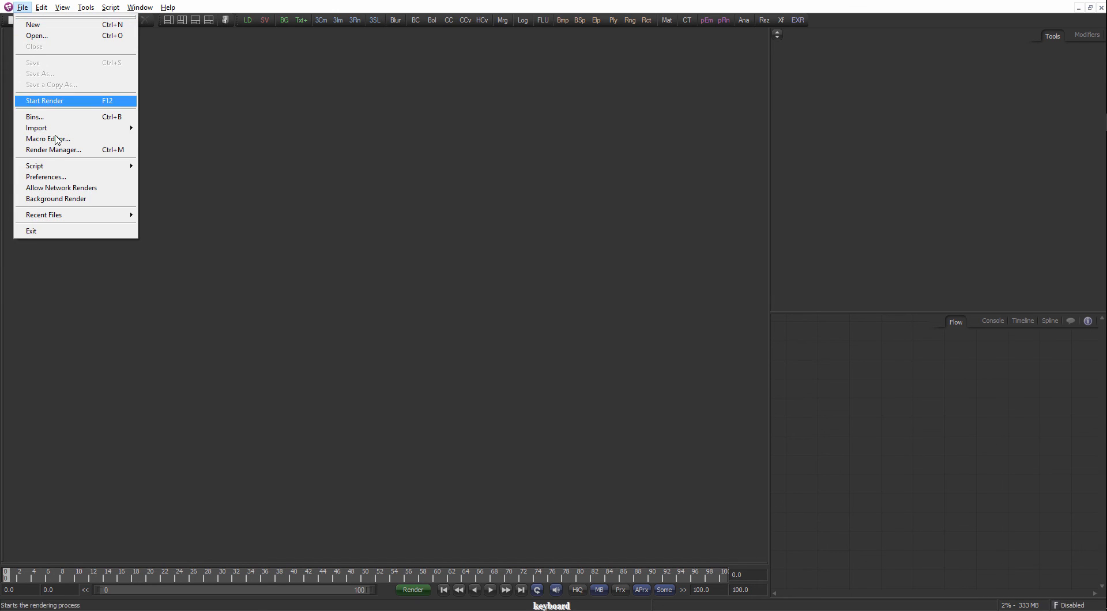
{"action": "left_click", "coordinate": [58, 177]}
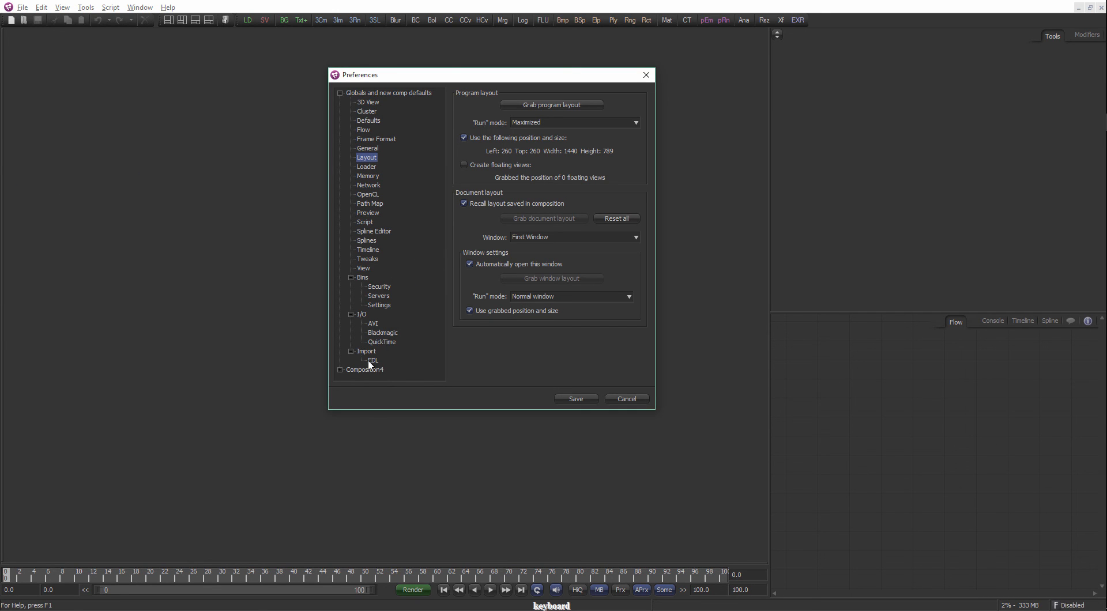
{"action": "left_click", "coordinate": [340, 369]}
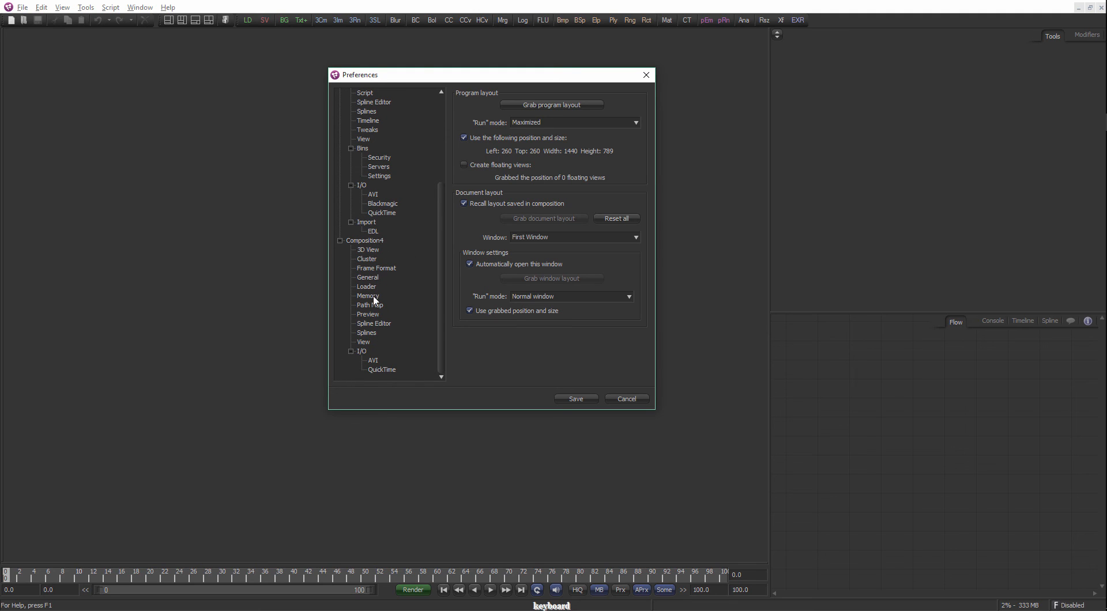
{"action": "left_click_drag", "start_coordinate": [437, 214], "coordinate": [280, 123]}
{"action": "left_click", "coordinate": [434, 169]}
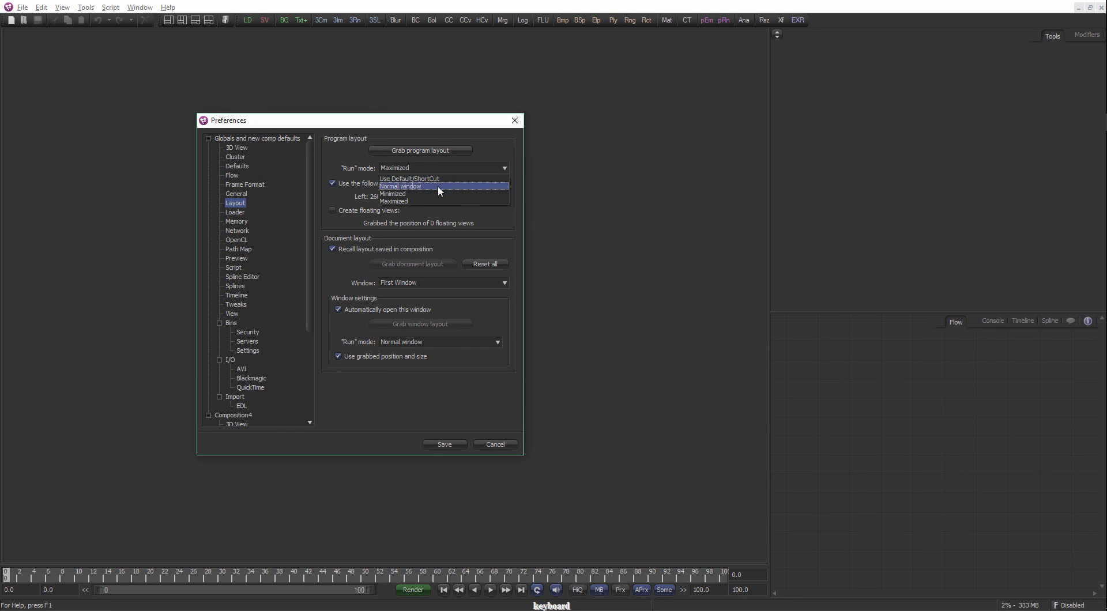
{"action": "left_click", "coordinate": [439, 185]}
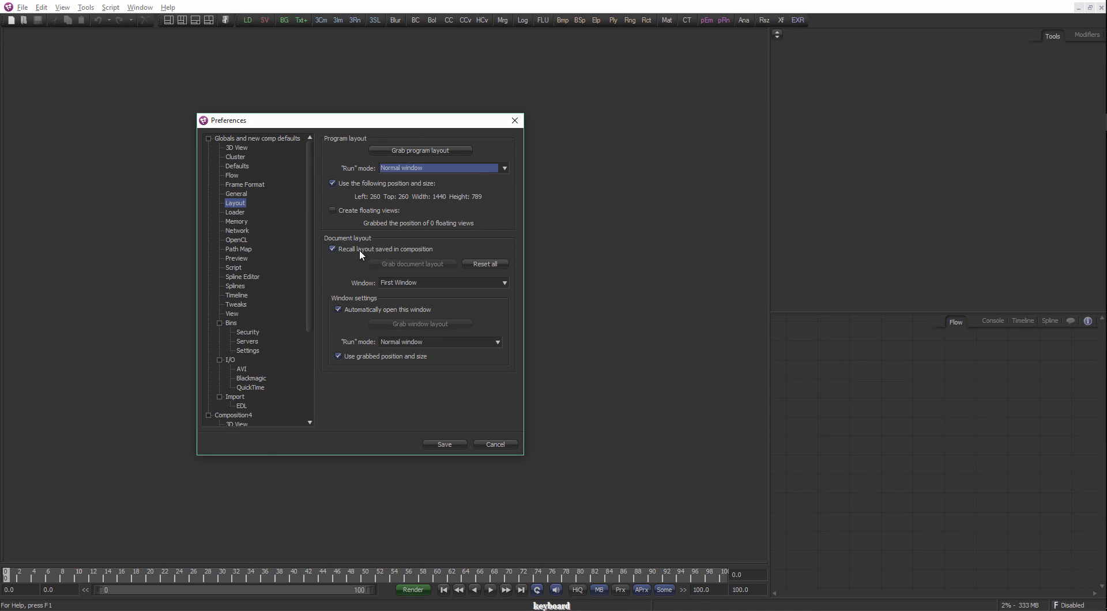
Check the document window and window Run mode choices, set the program layout's Run mode to Maximized, and save the preferences.
{"action": "left_click", "coordinate": [415, 282]}
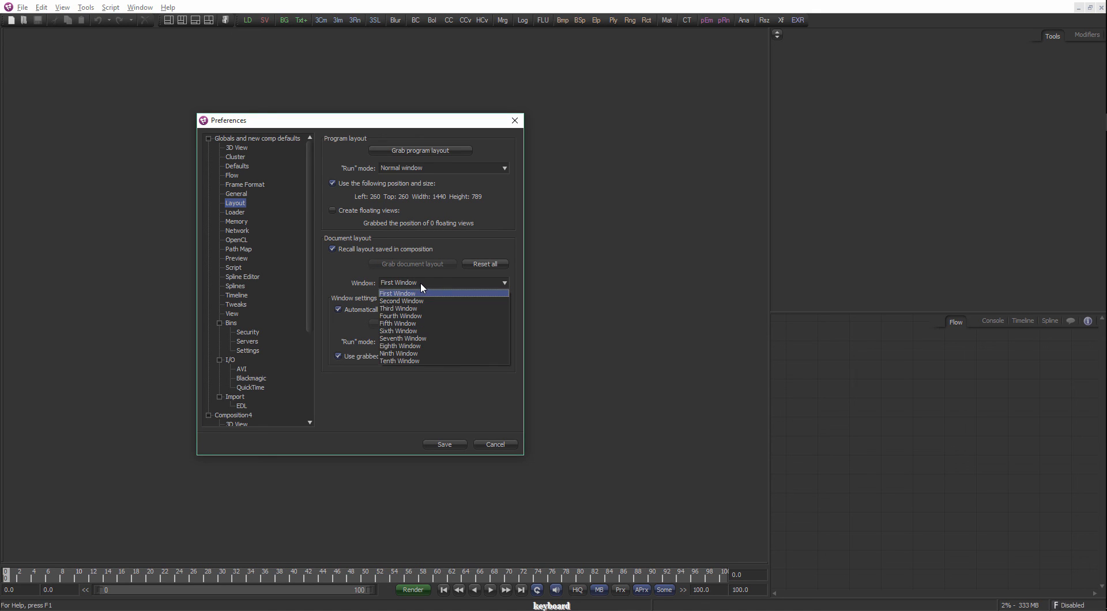
{"action": "left_click", "coordinate": [421, 282]}
{"action": "left_click", "coordinate": [412, 342]}
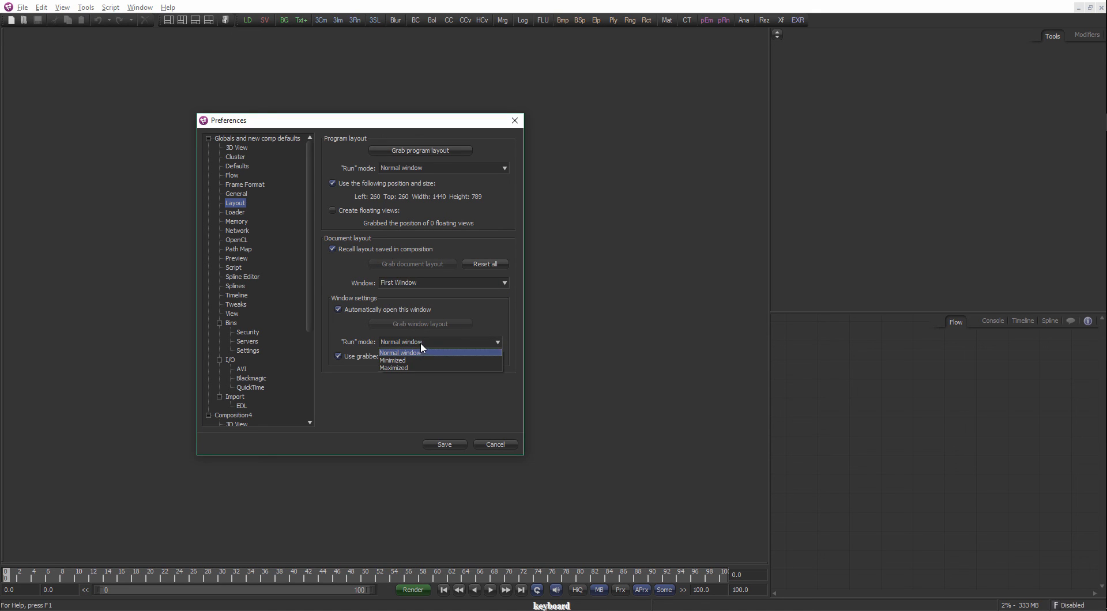
{"action": "left_click", "coordinate": [421, 352]}
{"action": "scroll", "coordinate": [427, 168], "scroll_direction": "down", "scroll_amount": 2}
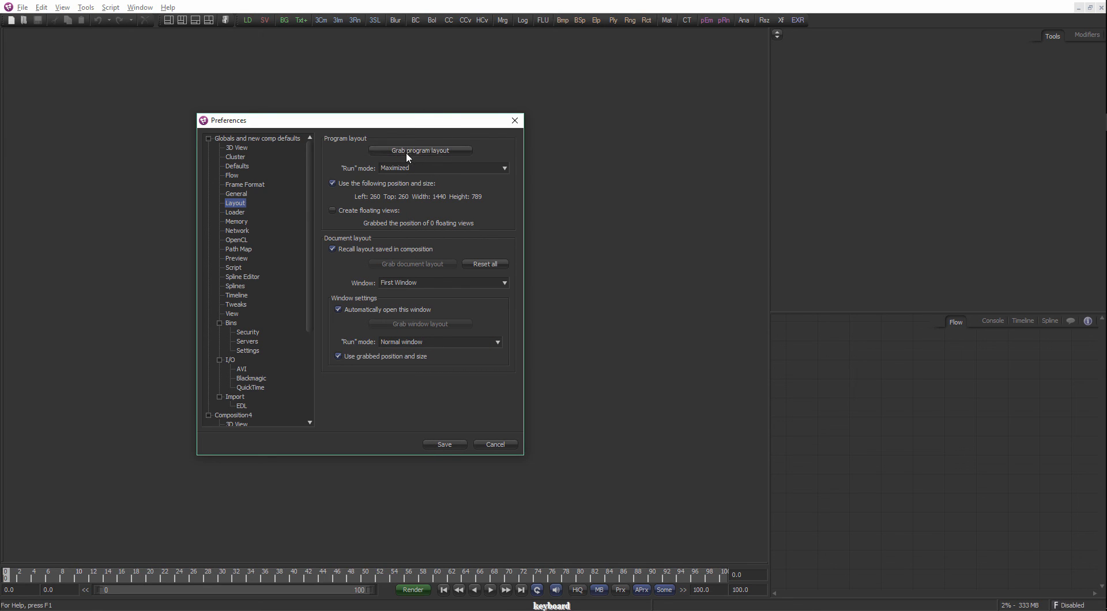
{"action": "left_click_drag", "start_coordinate": [410, 120], "coordinate": [355, 129]}
{"action": "left_click", "coordinate": [399, 449]}
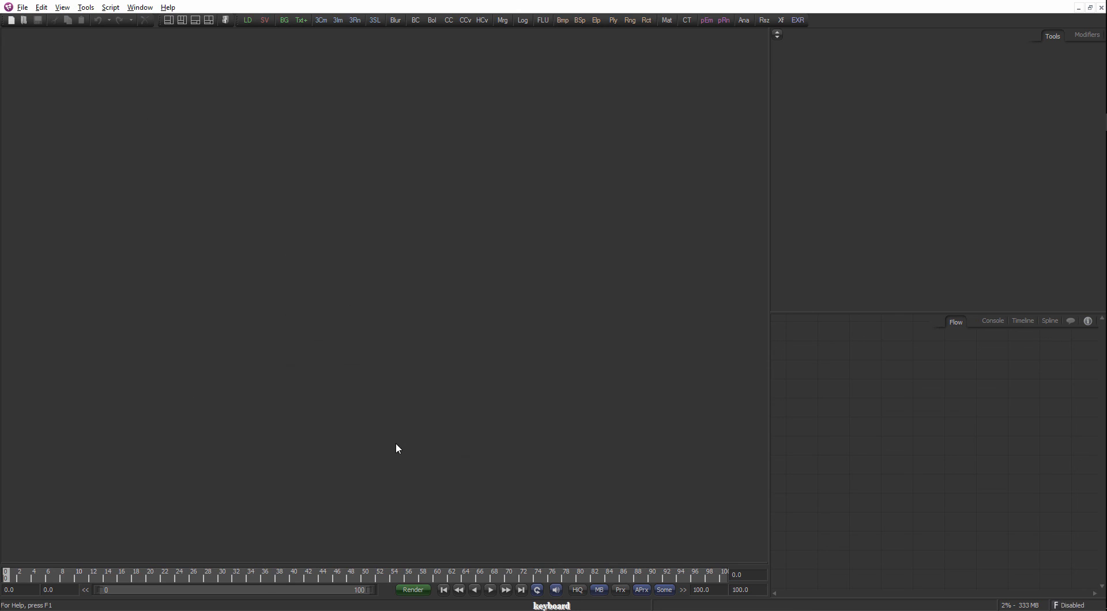
Widen the Tools and Flow area, and replace the open composition with a new one.
{"action": "left_click_drag", "start_coordinate": [768, 321], "coordinate": [738, 346]}
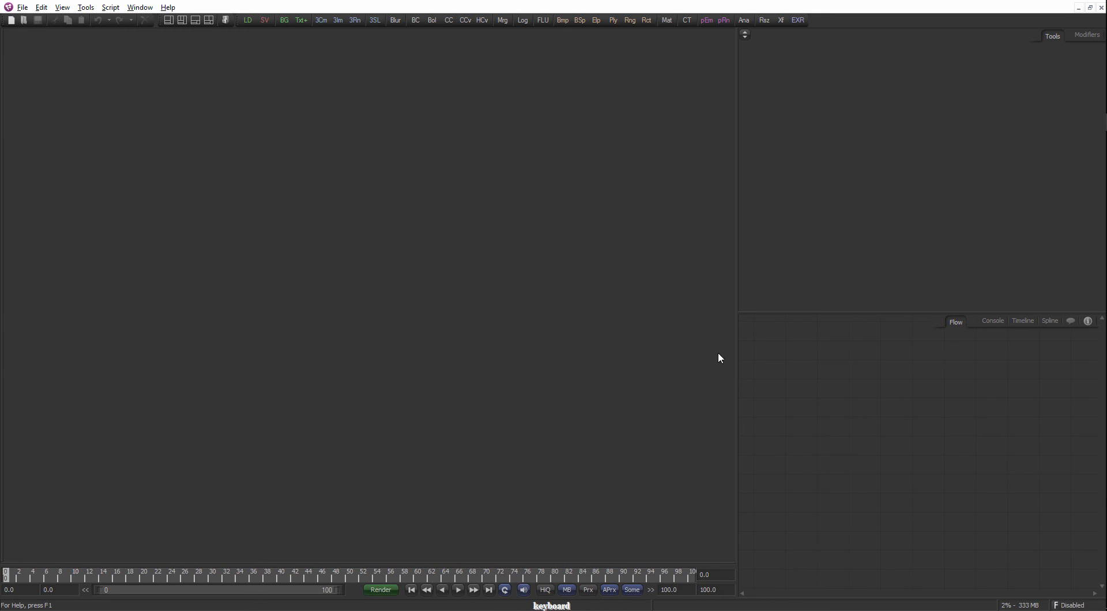
{"action": "left_click", "coordinate": [1099, 7]}
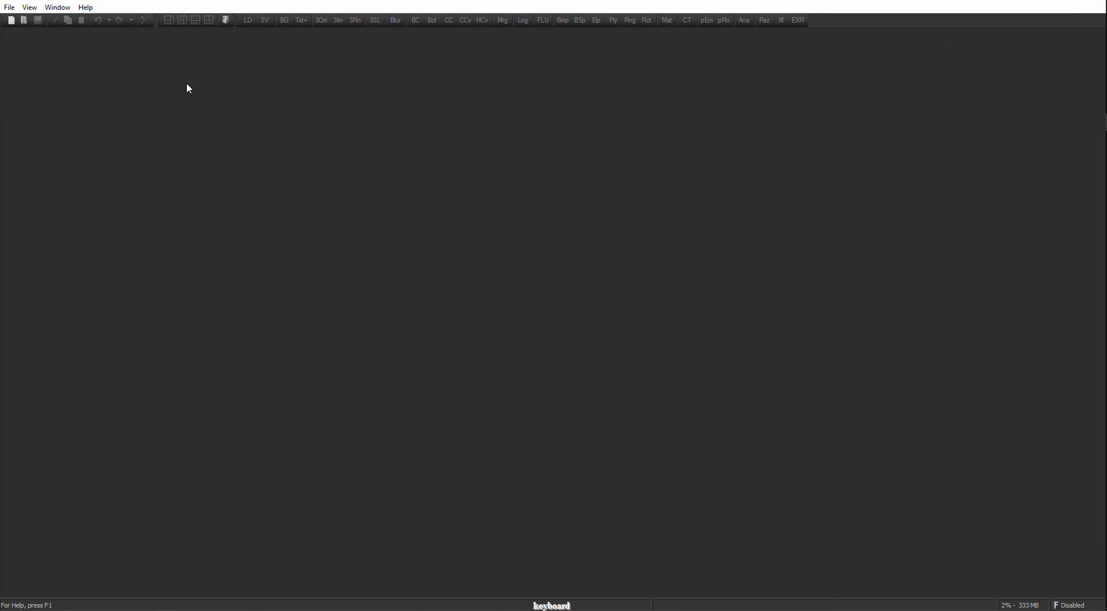
{"action": "left_click", "coordinate": [14, 9]}
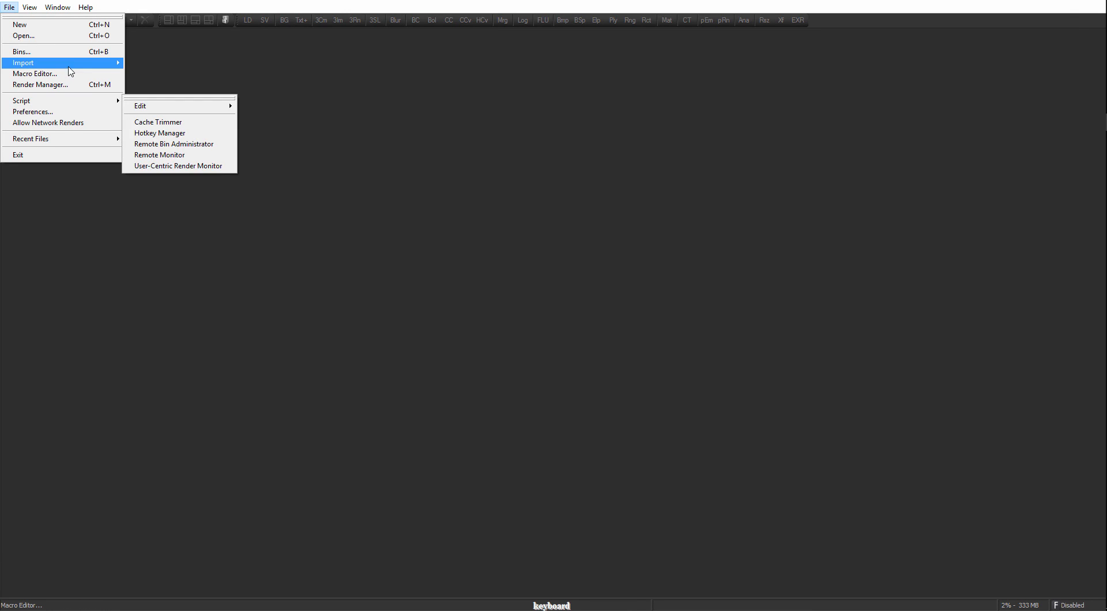
{"action": "left_click", "coordinate": [58, 25]}
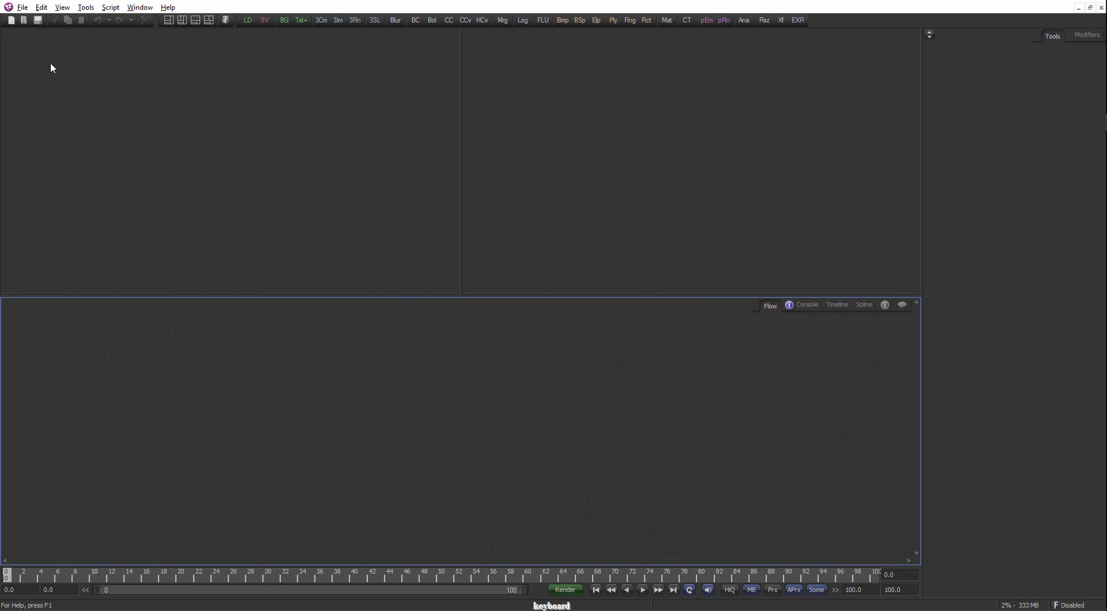
Look through the Loader, Memory and Network pages of the global preferences.
{"action": "left_click", "coordinate": [23, 7]}
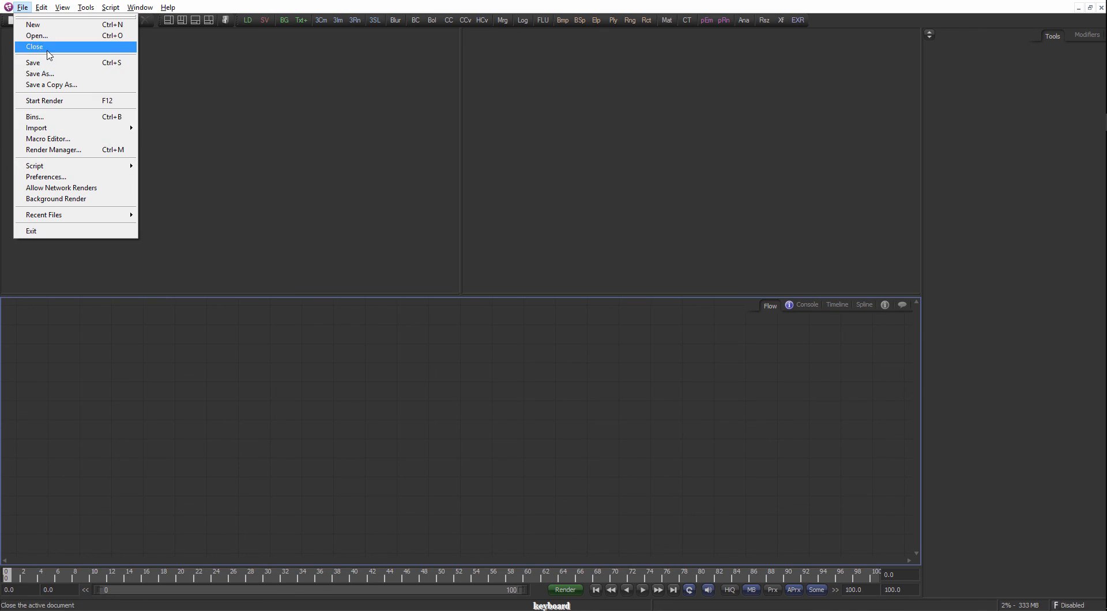
{"action": "left_click", "coordinate": [58, 177]}
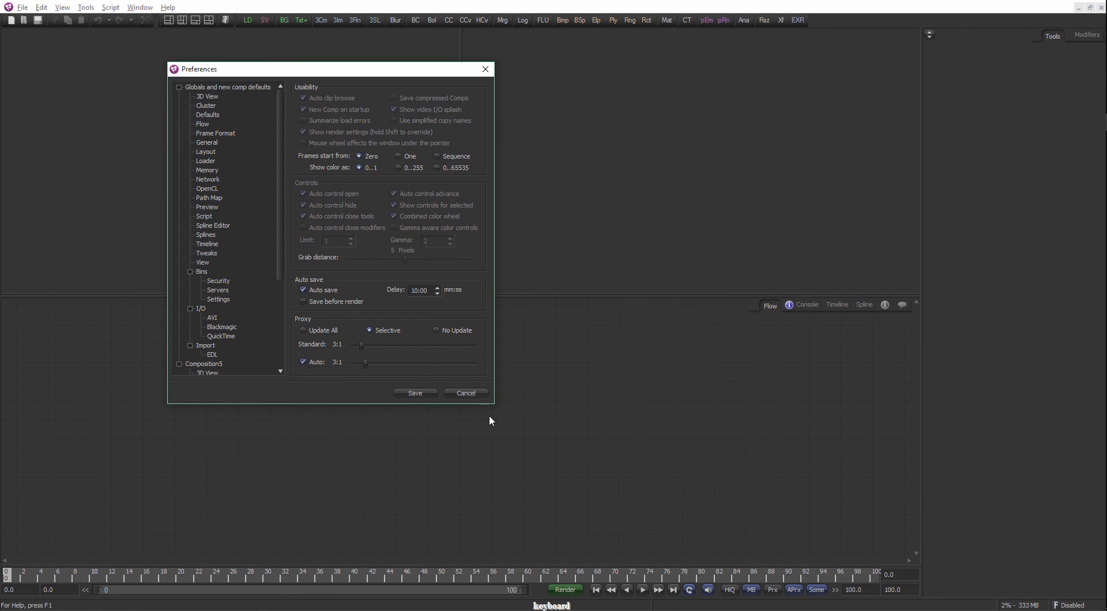
{"action": "left_click", "coordinate": [213, 171]}
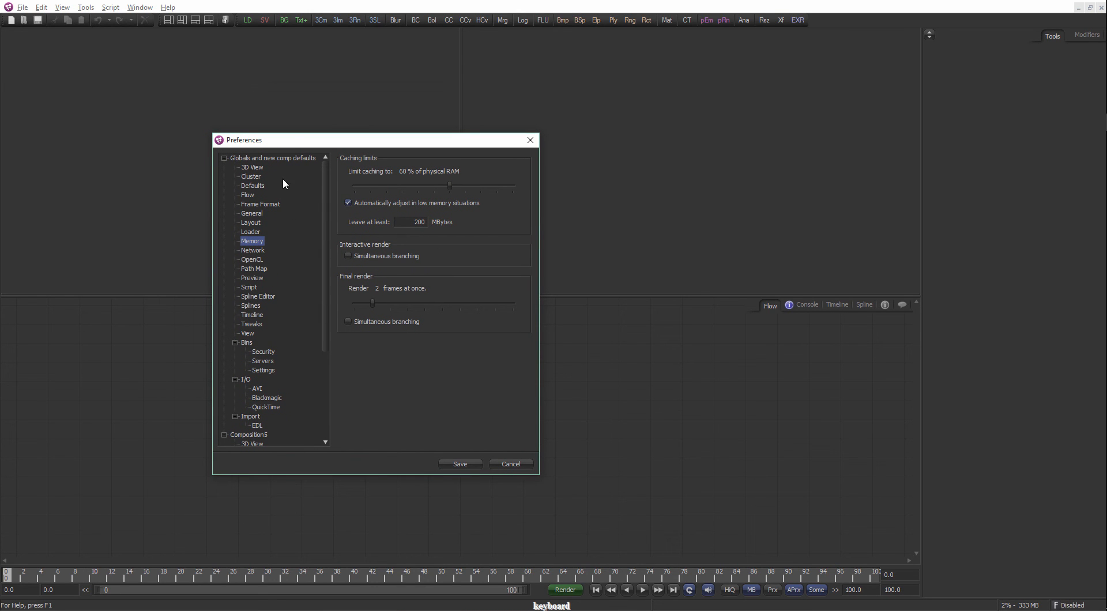
{"action": "left_click", "coordinate": [249, 233]}
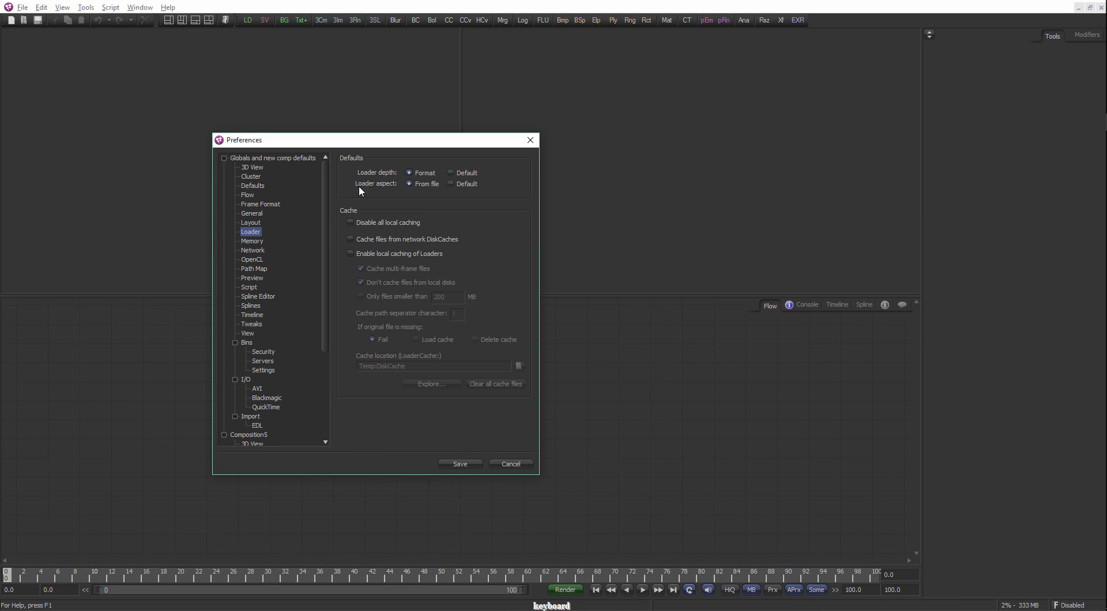
{"action": "left_click", "coordinate": [254, 241]}
{"action": "left_click_drag", "start_coordinate": [407, 141], "coordinate": [448, 142]}
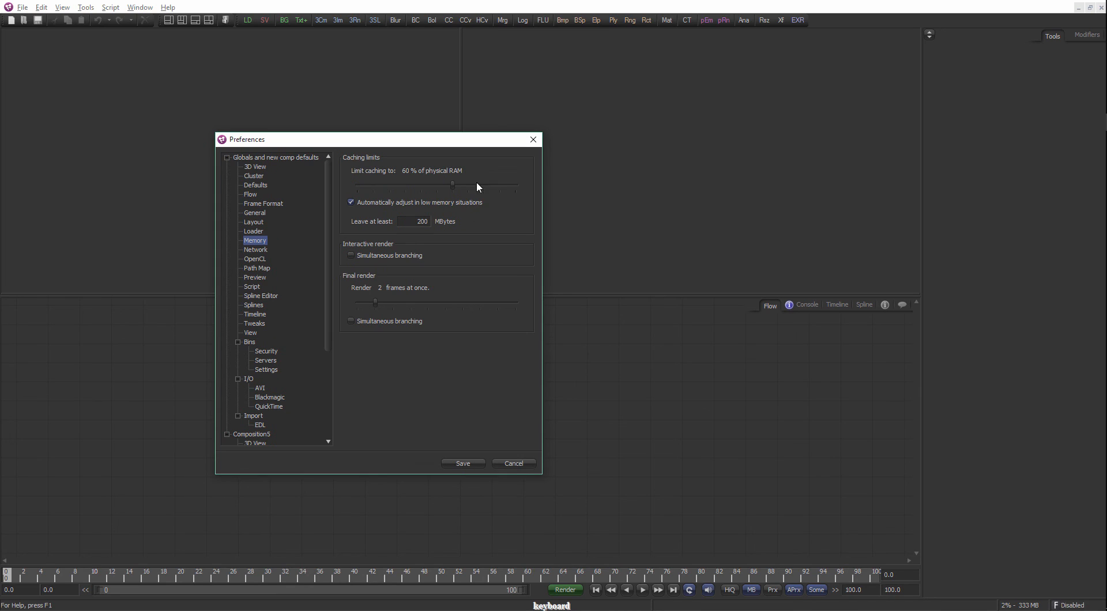
{"action": "left_click", "coordinate": [255, 251]}
{"action": "left_click_drag", "start_coordinate": [408, 141], "coordinate": [435, 127]}
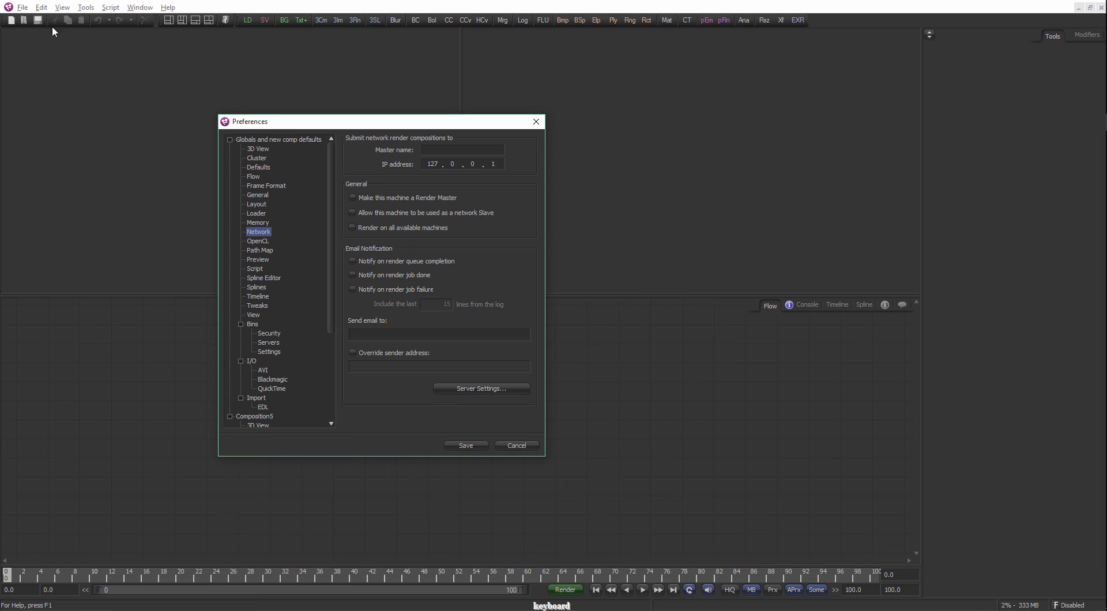
Try to launch the Remote Monitor and Remote Bin Administrator scripts while the Network preferences stay open.
{"action": "left_click", "coordinate": [22, 7]}
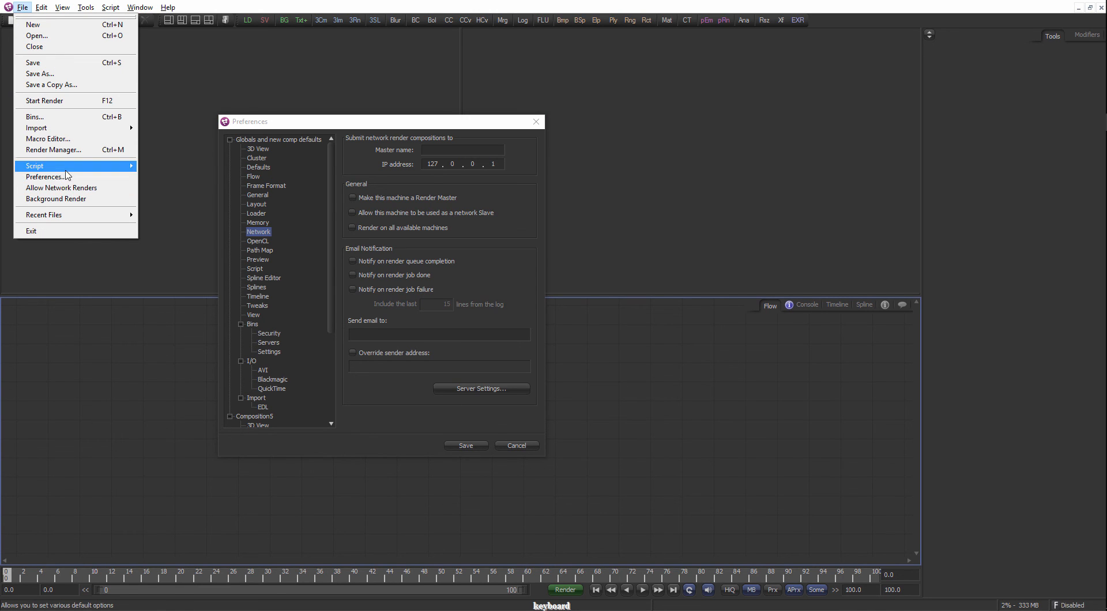
{"action": "mouse_move", "coordinate": [69, 171]}
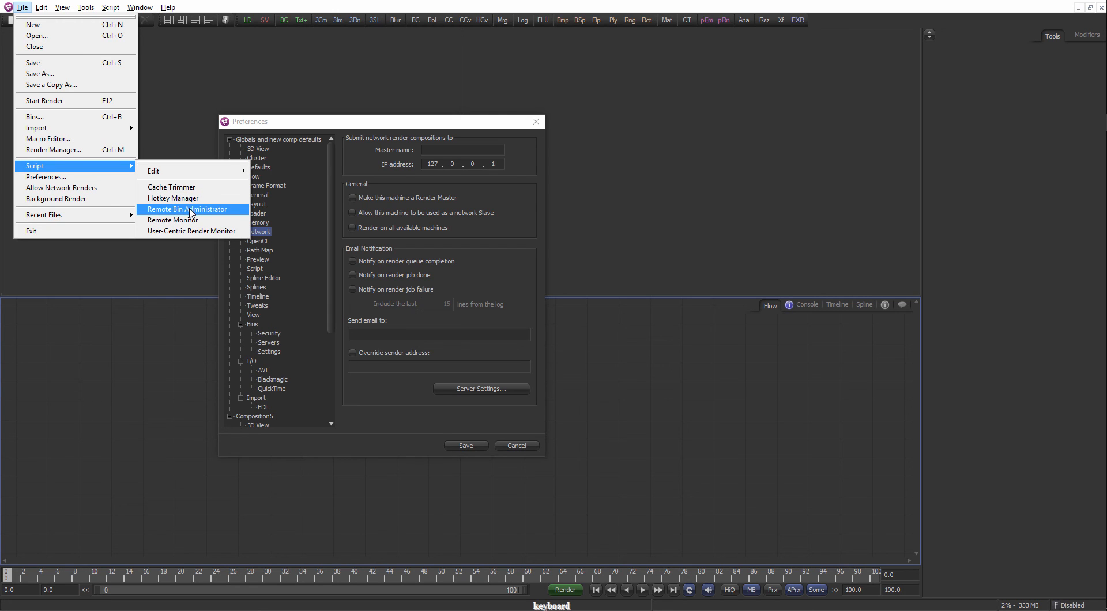
{"action": "left_click", "coordinate": [201, 222]}
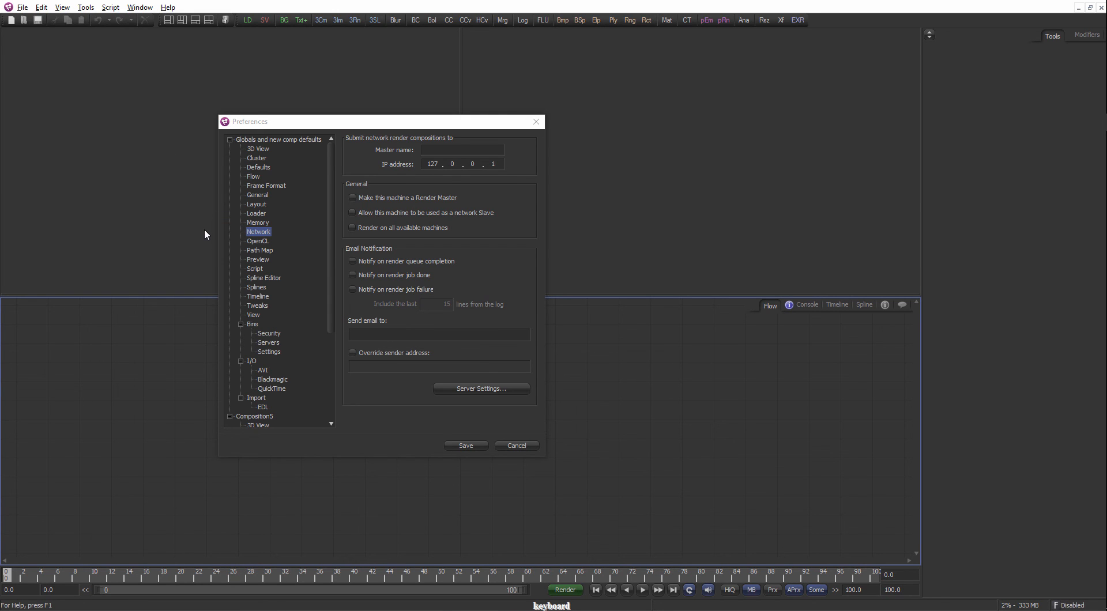
{"action": "mouse_move", "coordinate": [279, 119]}
{"action": "left_mouse_down"}
{"action": "mouse_move", "coordinate": [425, 108]}
{"action": "mouse_move", "coordinate": [295, 123]}
{"action": "left_mouse_up"}
{"action": "left_click", "coordinate": [22, 8]}
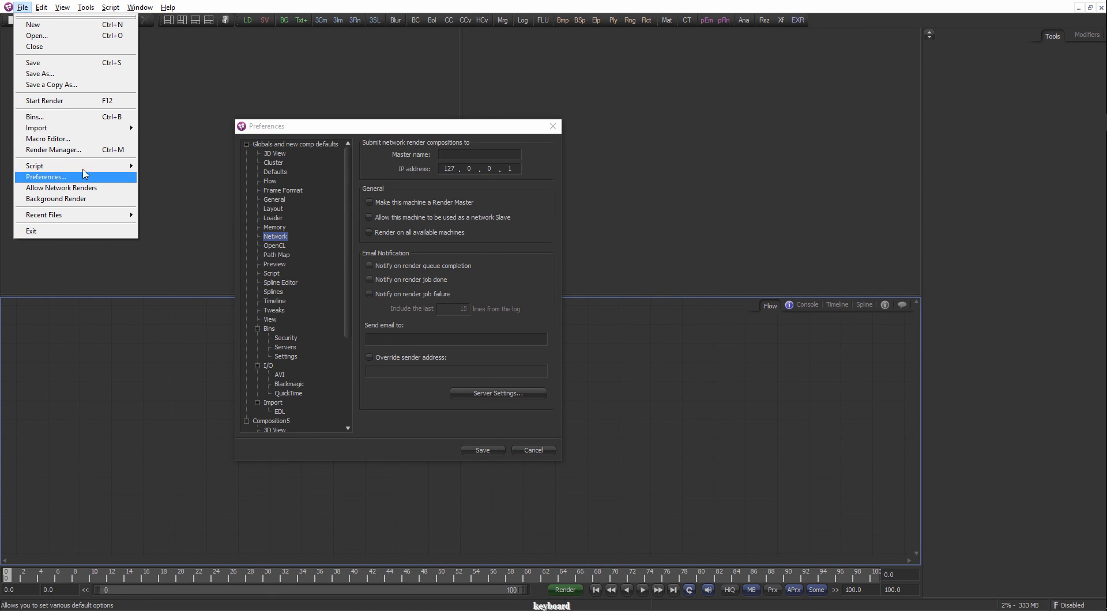
{"action": "mouse_move", "coordinate": [85, 168]}
{"action": "left_click", "coordinate": [205, 209]}
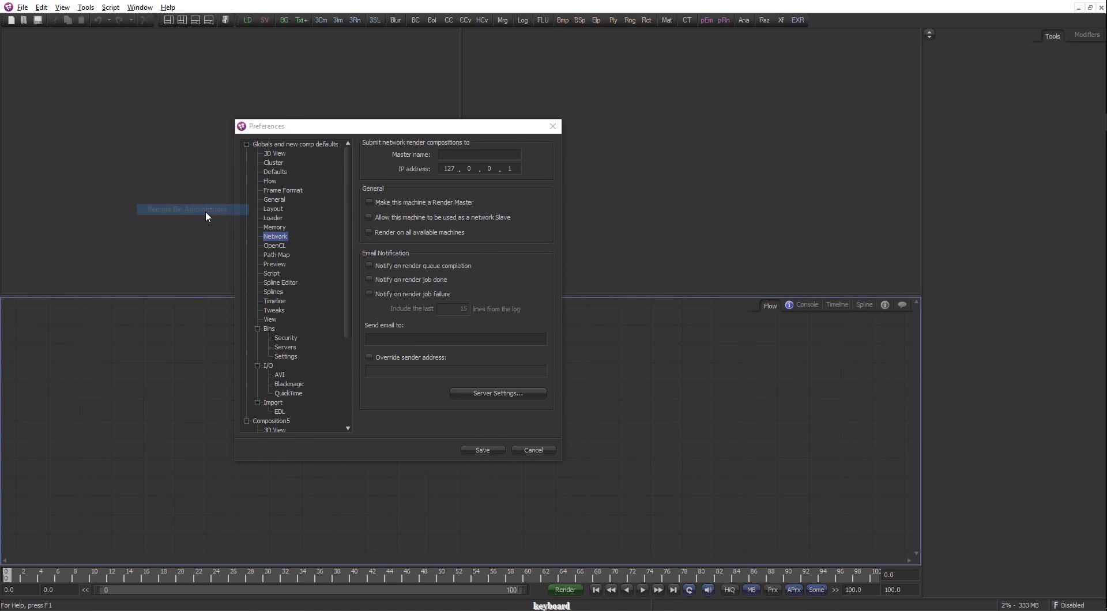
{"action": "left_click_drag", "start_coordinate": [311, 132], "coordinate": [301, 134]}
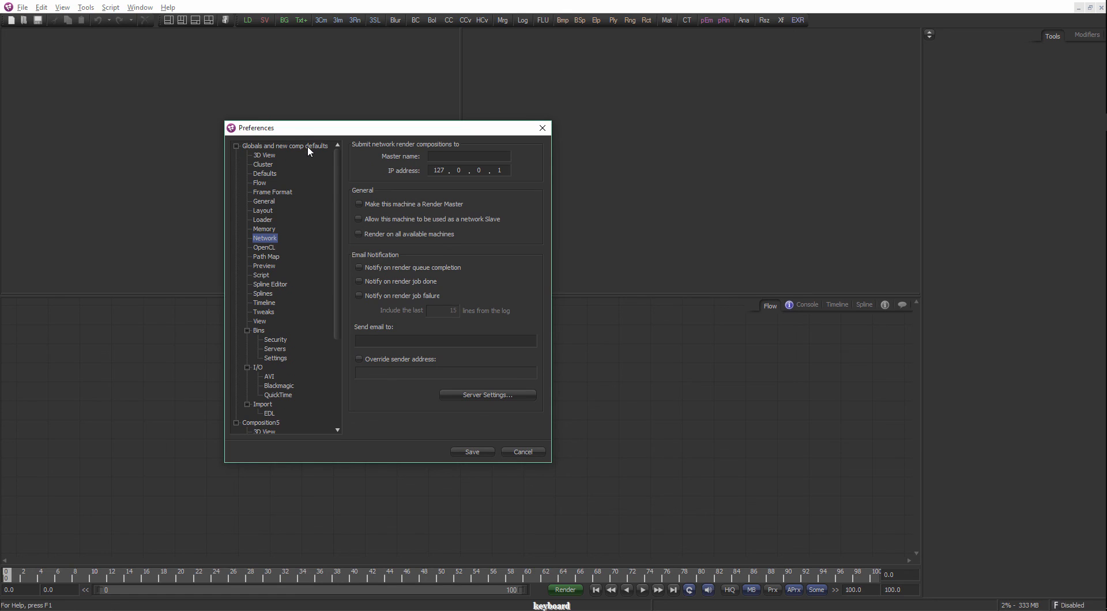
Switch to the hidden script error dialogs and dismiss them, returning to the Network preferences.
{"action": "key", "text": "alt+Tab"}
{"action": "key", "text": "alt+Tab"}
{"action": "key", "text": "alt+Tab"}
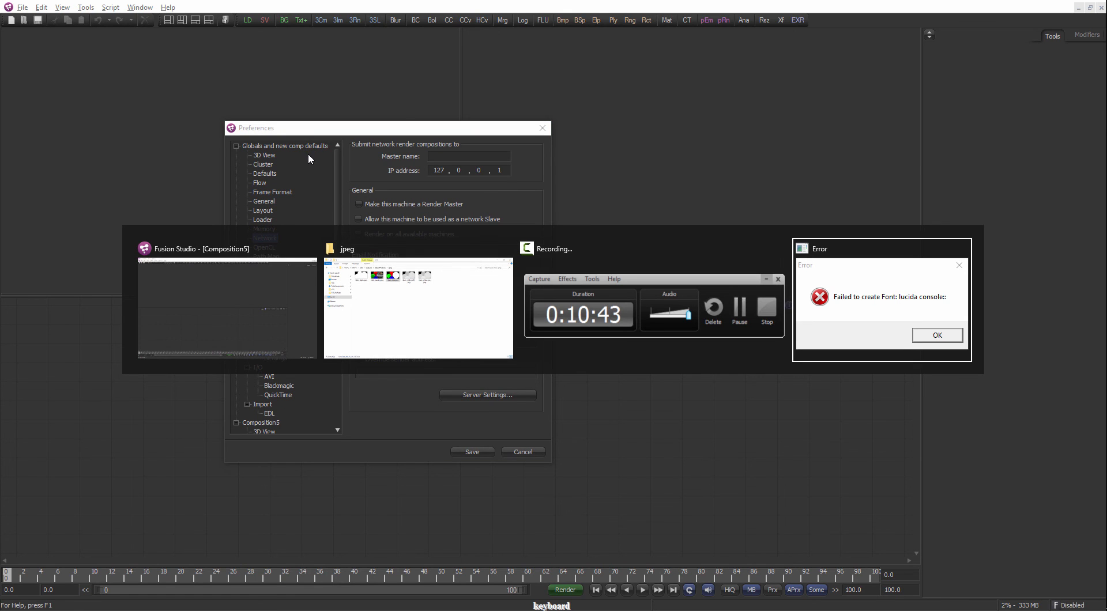
{"action": "left_click", "coordinate": [594, 347]}
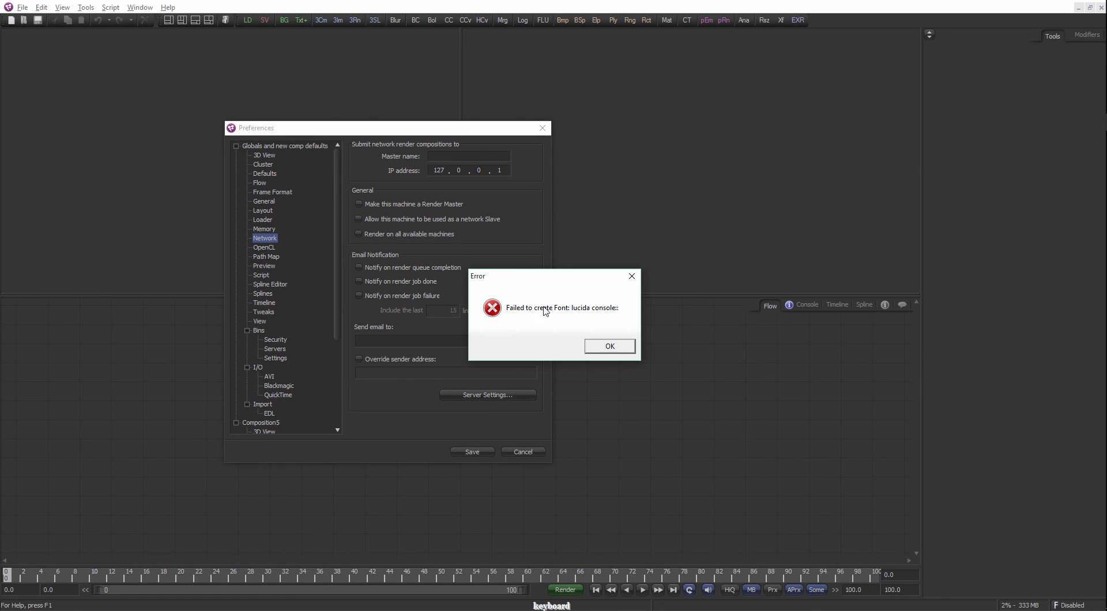
{"action": "left_click", "coordinate": [616, 346]}
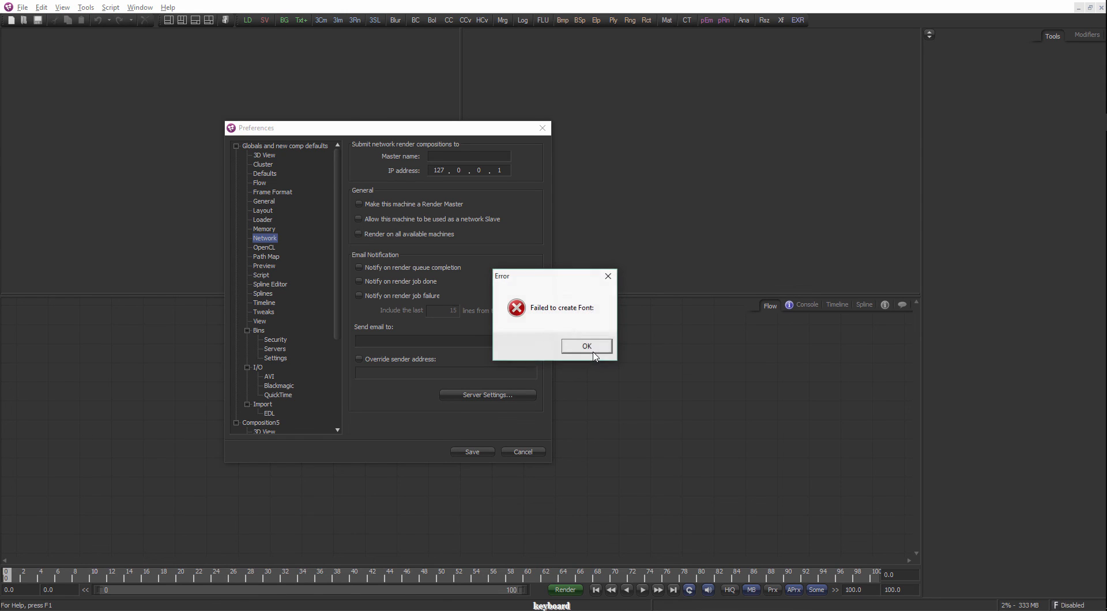
{"action": "left_click", "coordinate": [607, 278]}
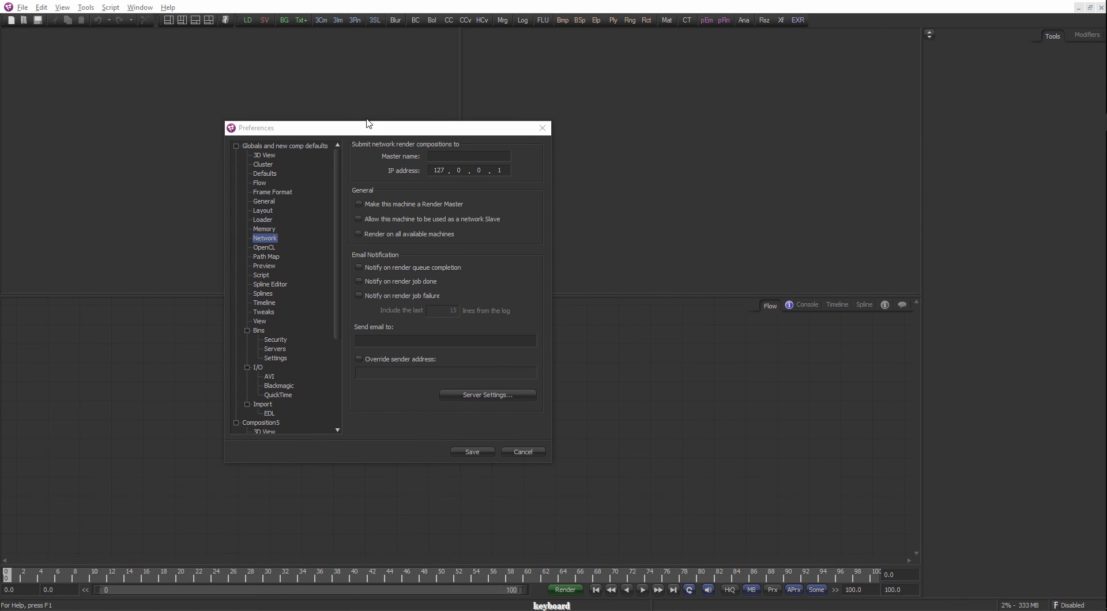
{"action": "left_click_drag", "start_coordinate": [368, 123], "coordinate": [494, 111]}
Enable Allow Network Renders so this machine can serve as a network slave.
{"action": "left_click", "coordinate": [23, 7]}
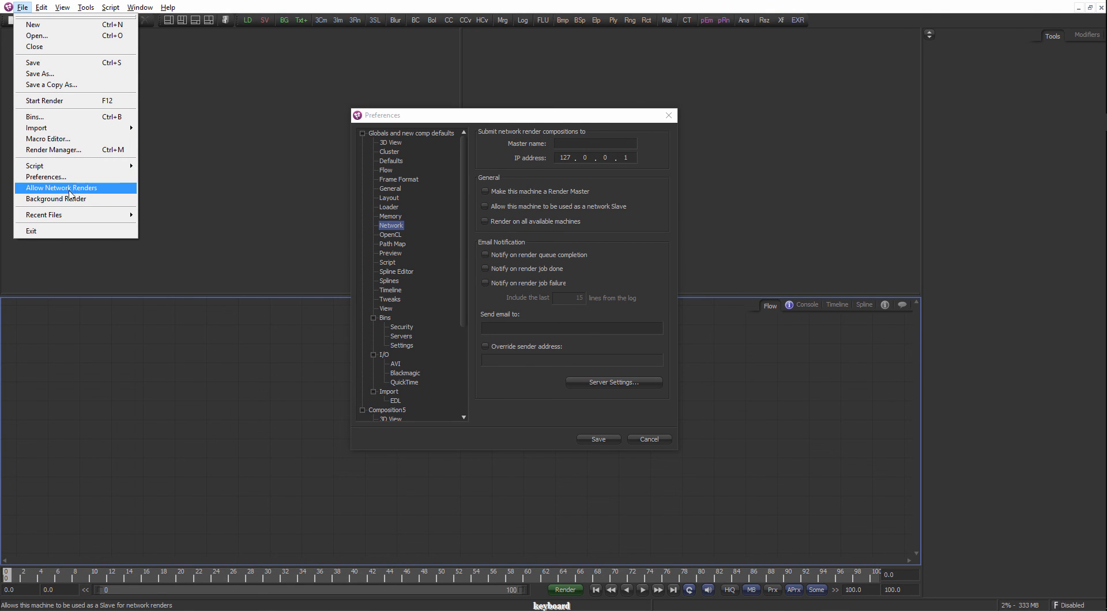
{"action": "mouse_move", "coordinate": [534, 115]}
{"action": "left_mouse_down"}
{"action": "mouse_move", "coordinate": [474, 120]}
{"action": "mouse_move", "coordinate": [527, 107]}
{"action": "left_mouse_up"}
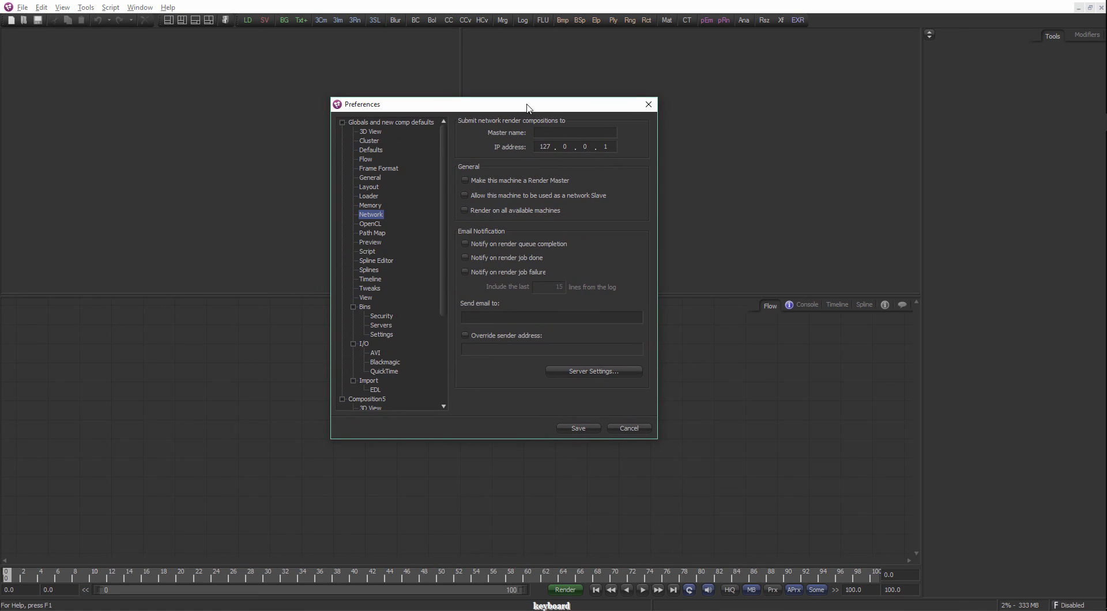
{"action": "right_click", "coordinate": [1066, 605]}
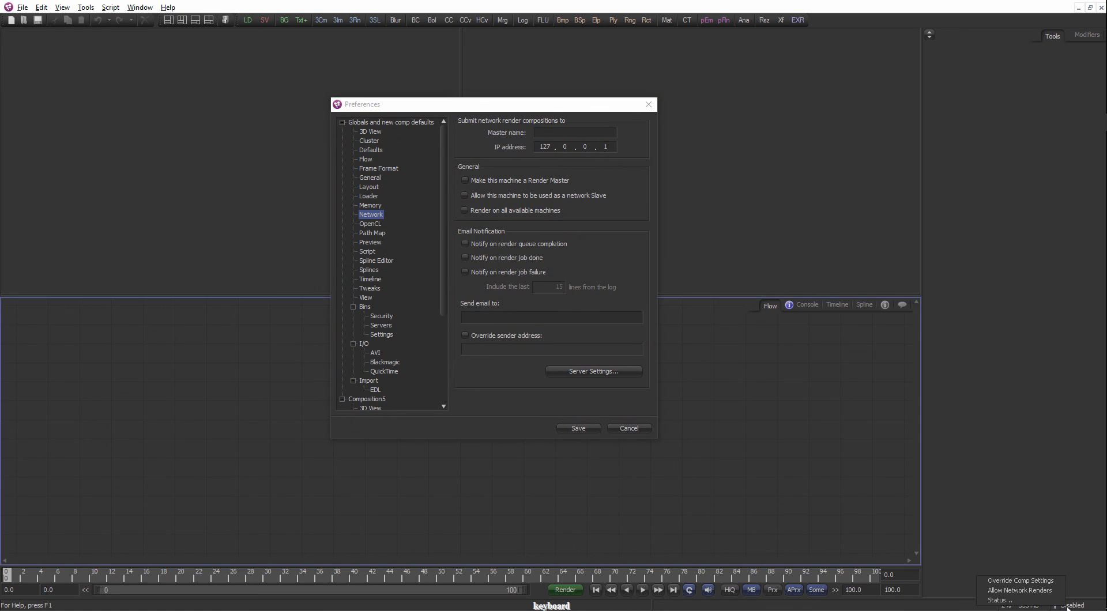
{"action": "left_click", "coordinate": [879, 506]}
{"action": "right_click", "coordinate": [1062, 607]}
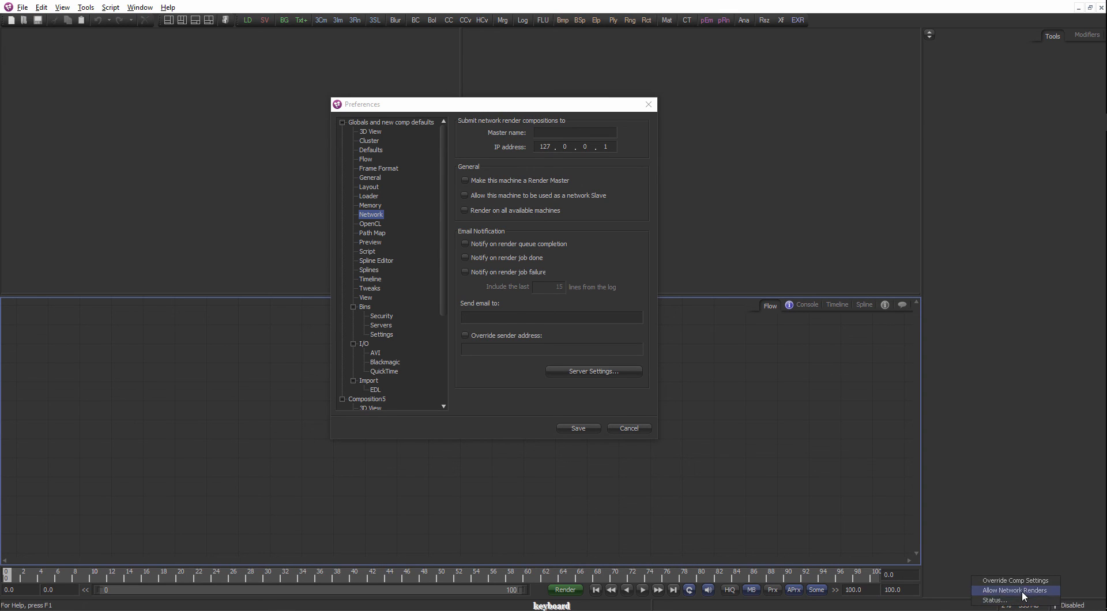
{"action": "left_click", "coordinate": [1026, 594]}
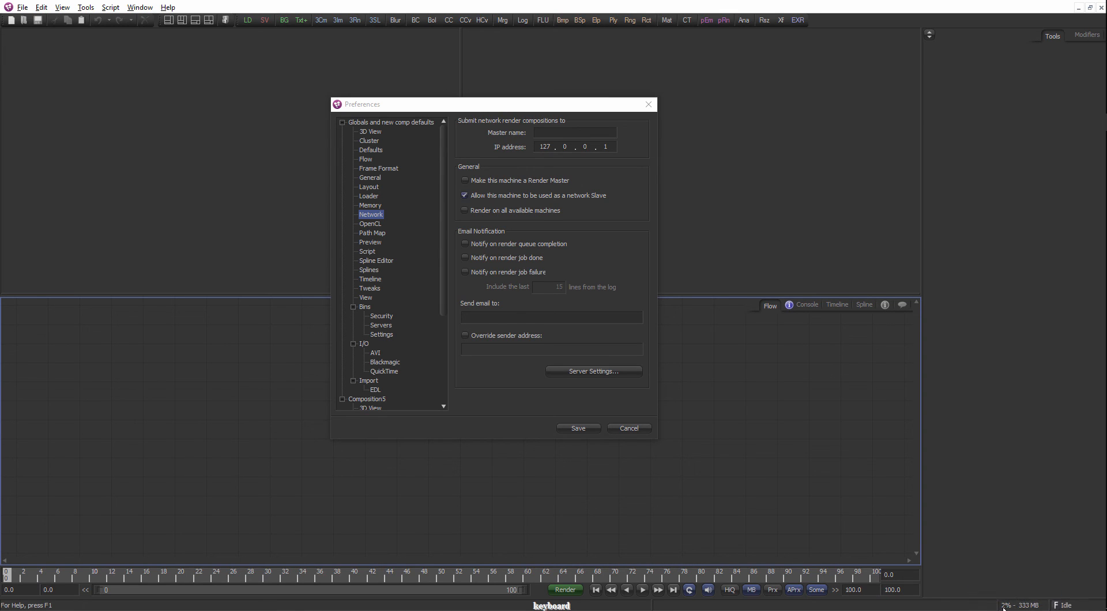
Disable Allow Network Renders for this machine and reposition the preferences window.
{"action": "right_click", "coordinate": [1071, 606]}
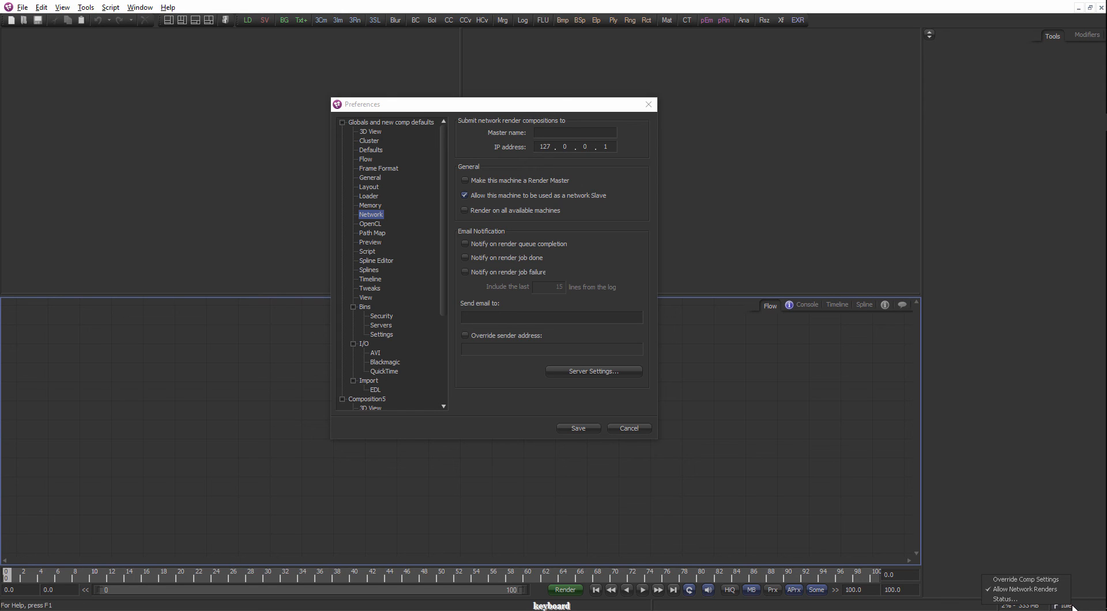
{"action": "left_click", "coordinate": [1020, 589]}
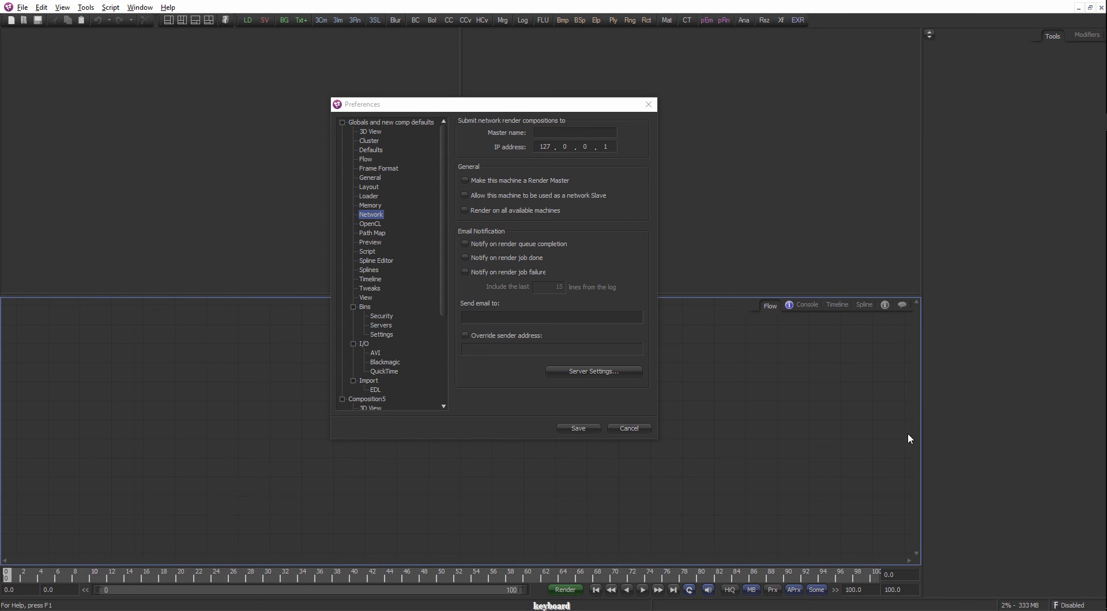
{"action": "mouse_move", "coordinate": [366, 105]}
{"action": "left_mouse_down"}
{"action": "mouse_move", "coordinate": [389, 119]}
{"action": "mouse_move", "coordinate": [355, 116]}
{"action": "left_mouse_up"}
Try to launch the Remote Monitor script again, and dismiss the hidden error dialog.
{"action": "left_click", "coordinate": [22, 6]}
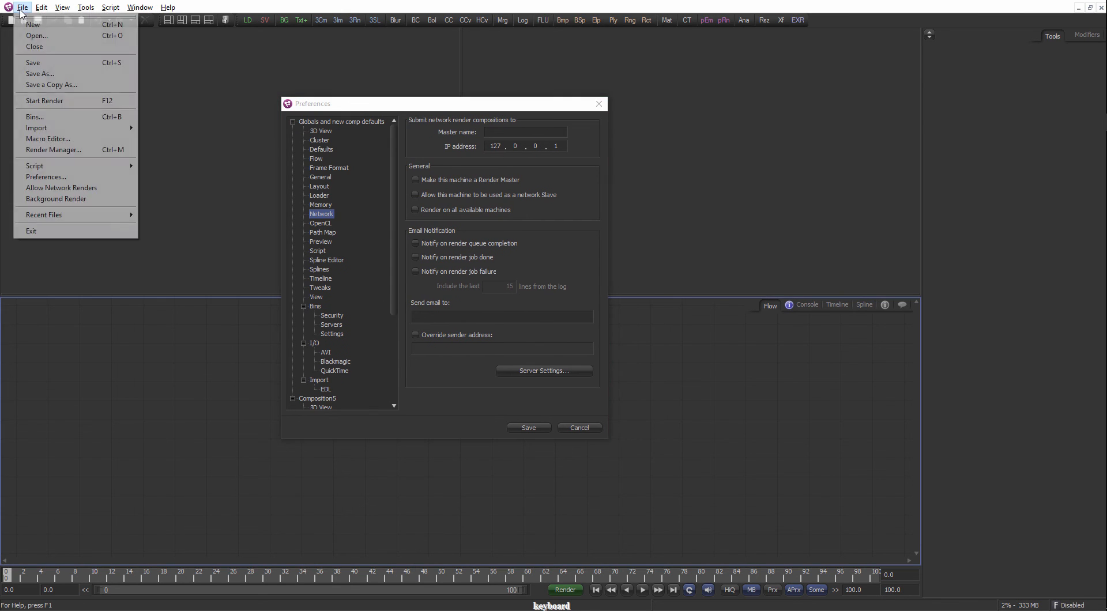
{"action": "mouse_move", "coordinate": [72, 168]}
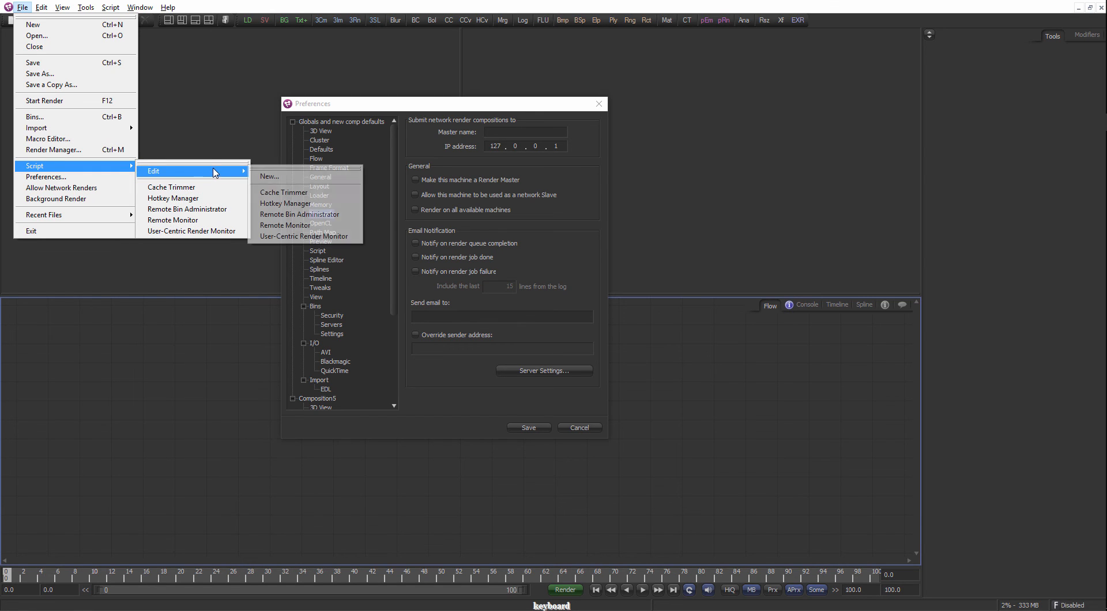
{"action": "left_click", "coordinate": [208, 225]}
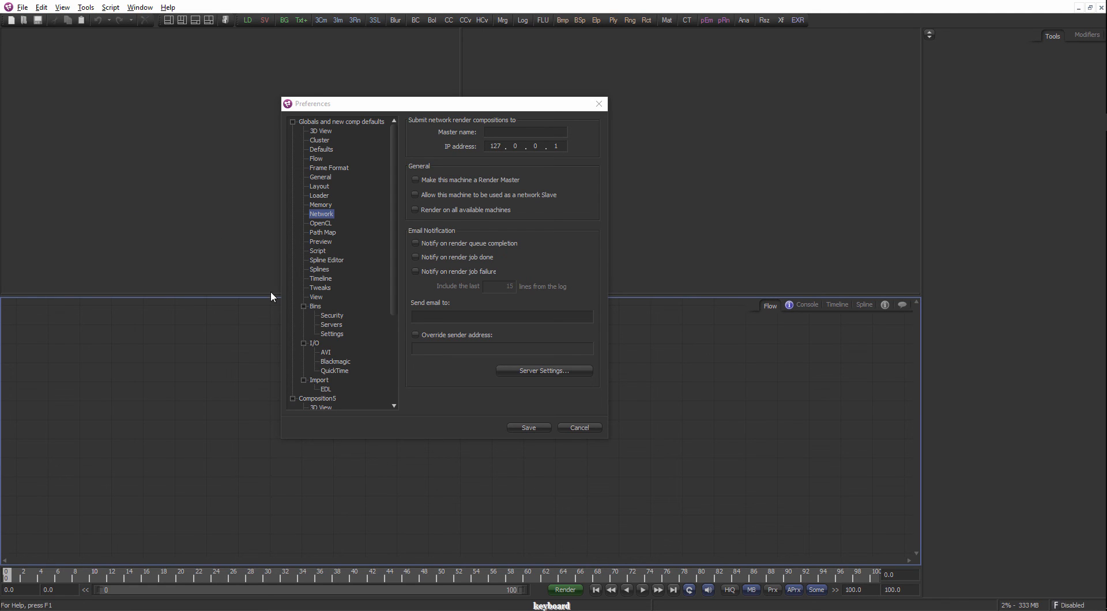
{"action": "key", "text": "alt+Tab"}
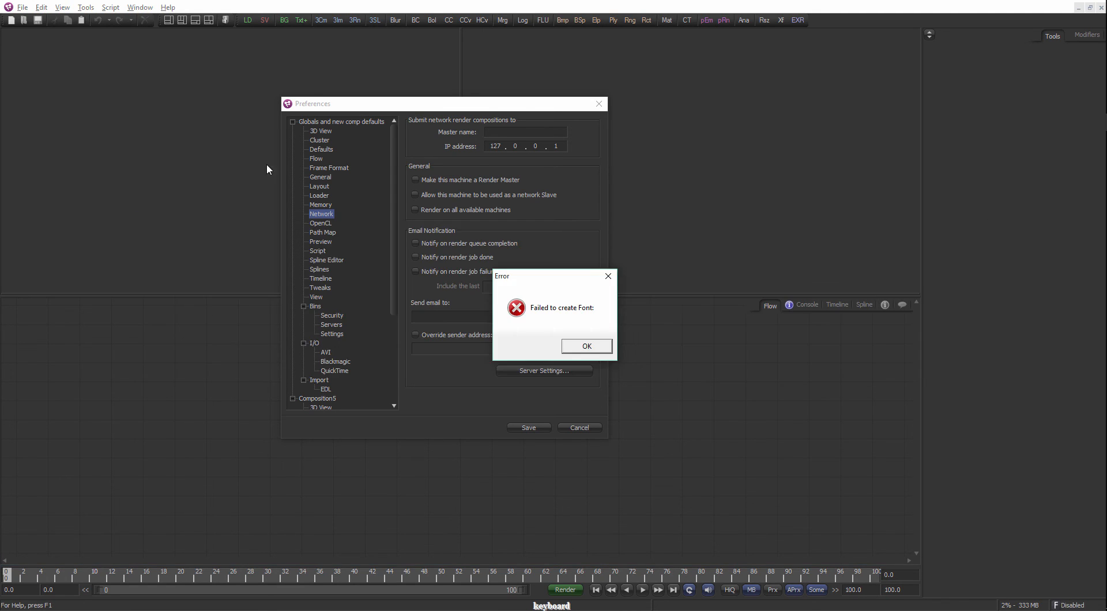
{"action": "left_click", "coordinate": [608, 282]}
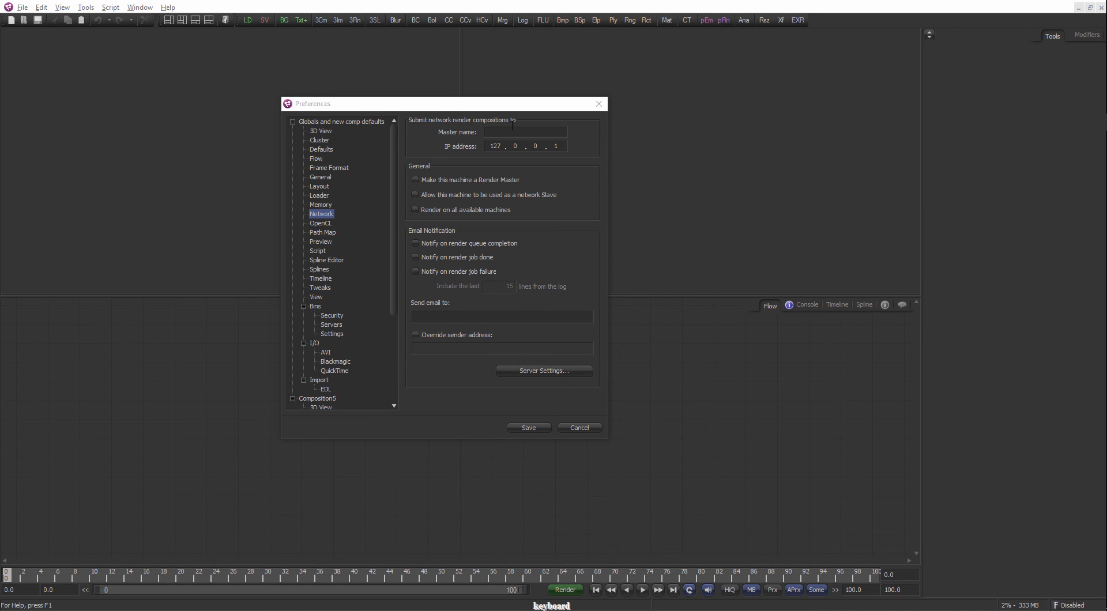
Review the OpenCL page of the global preferences and browse the OpenCL tools that can be added to the flow.
{"action": "left_click_drag", "start_coordinate": [504, 106], "coordinate": [343, 121]}
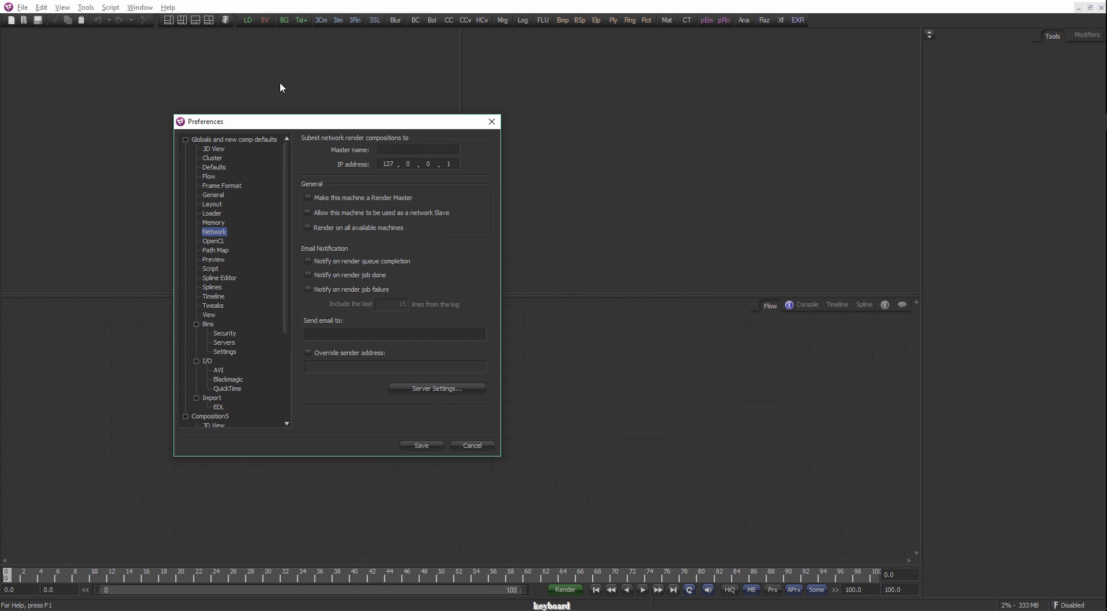
{"action": "left_click", "coordinate": [213, 241]}
{"action": "left_click_drag", "start_coordinate": [369, 125], "coordinate": [200, 124]}
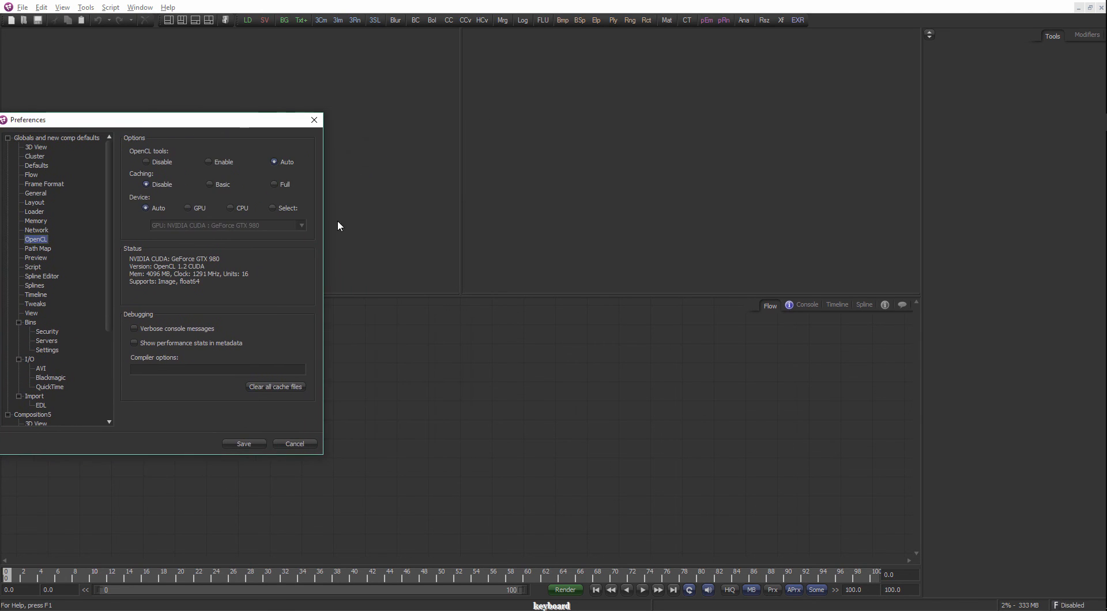
{"action": "right_click", "coordinate": [440, 379]}
{"action": "mouse_move", "coordinate": [539, 385]}
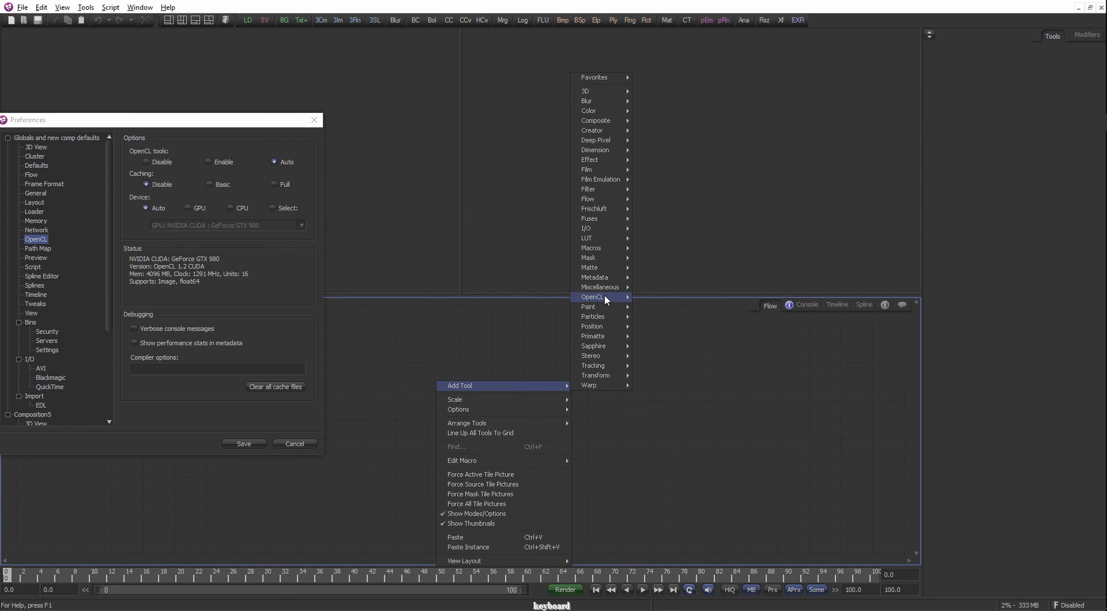
{"action": "mouse_move", "coordinate": [612, 296]}
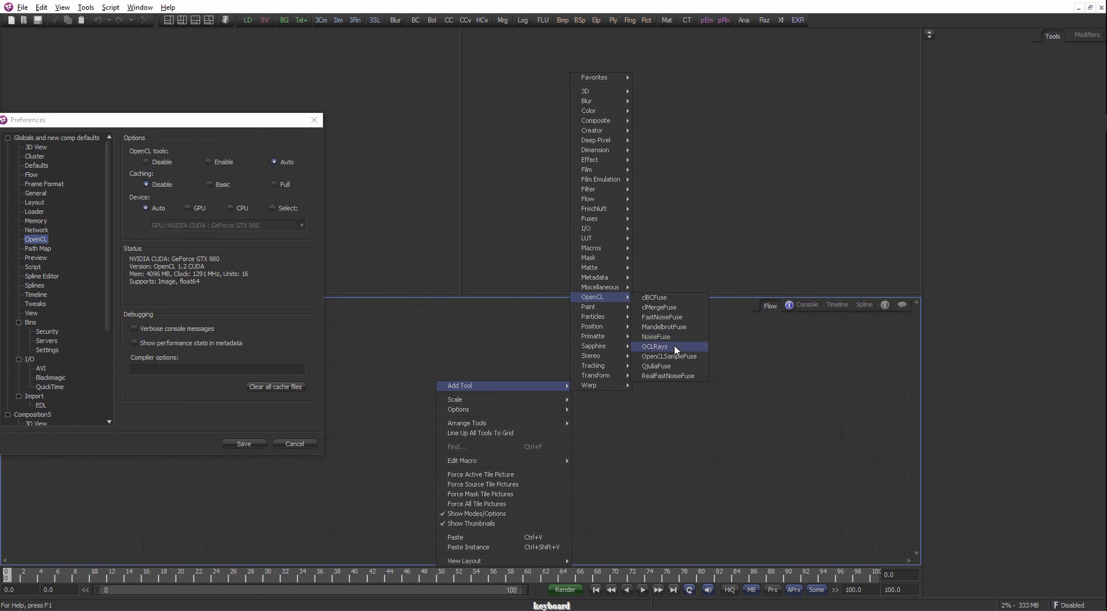
{"action": "left_click_drag", "start_coordinate": [241, 123], "coordinate": [311, 148]}
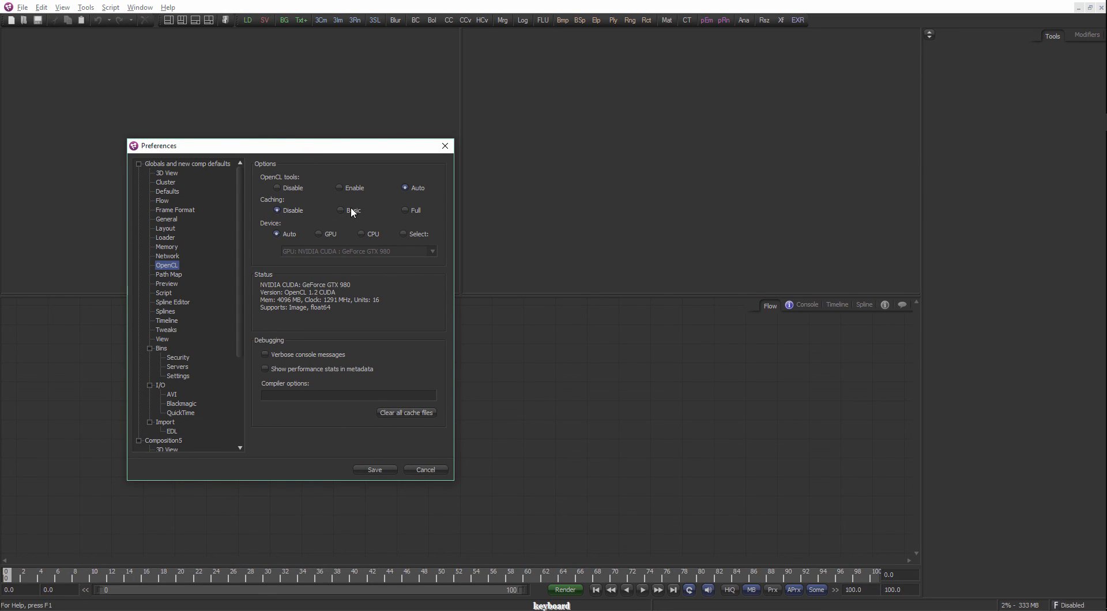
Look through the Path Map, Preview and Script pages of the global preferences.
{"action": "left_click", "coordinate": [171, 277]}
{"action": "left_click_drag", "start_coordinate": [375, 147], "coordinate": [357, 100]}
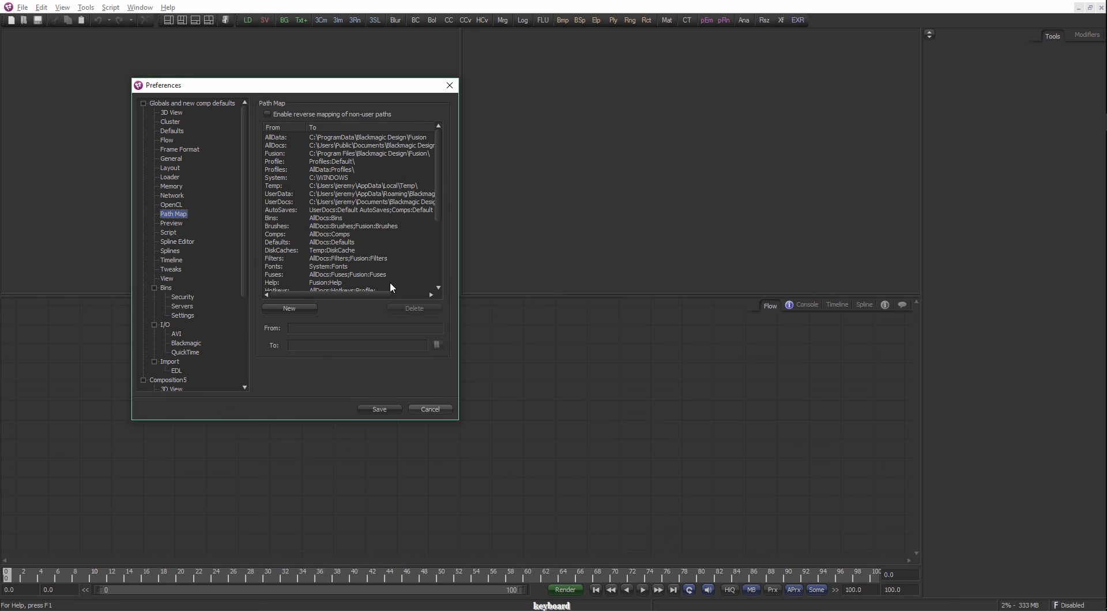
{"action": "left_click", "coordinate": [172, 224]}
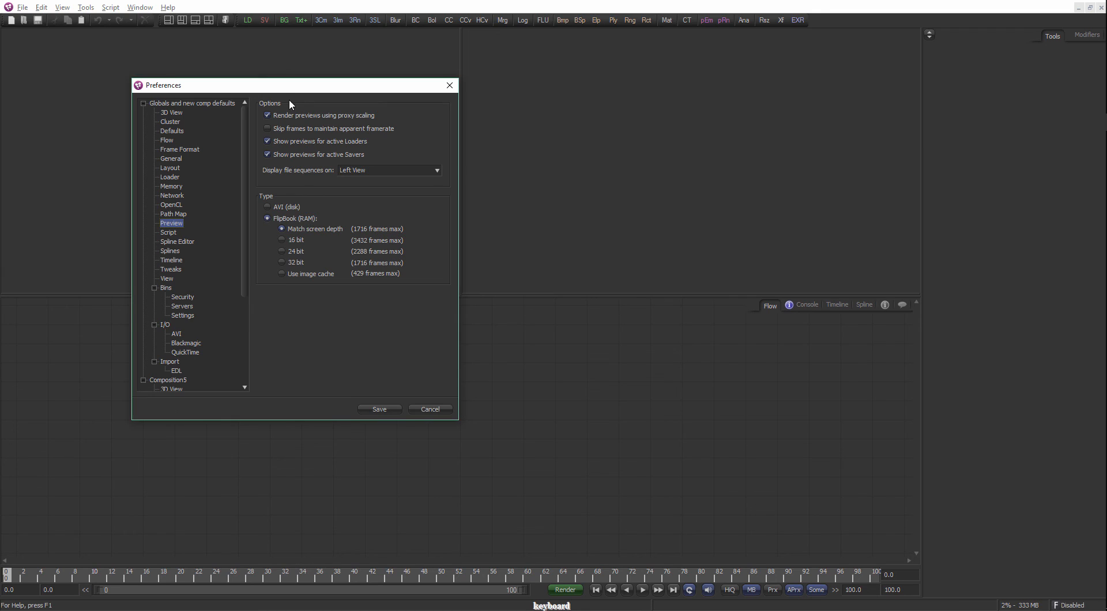
{"action": "left_click_drag", "start_coordinate": [290, 87], "coordinate": [219, 99]}
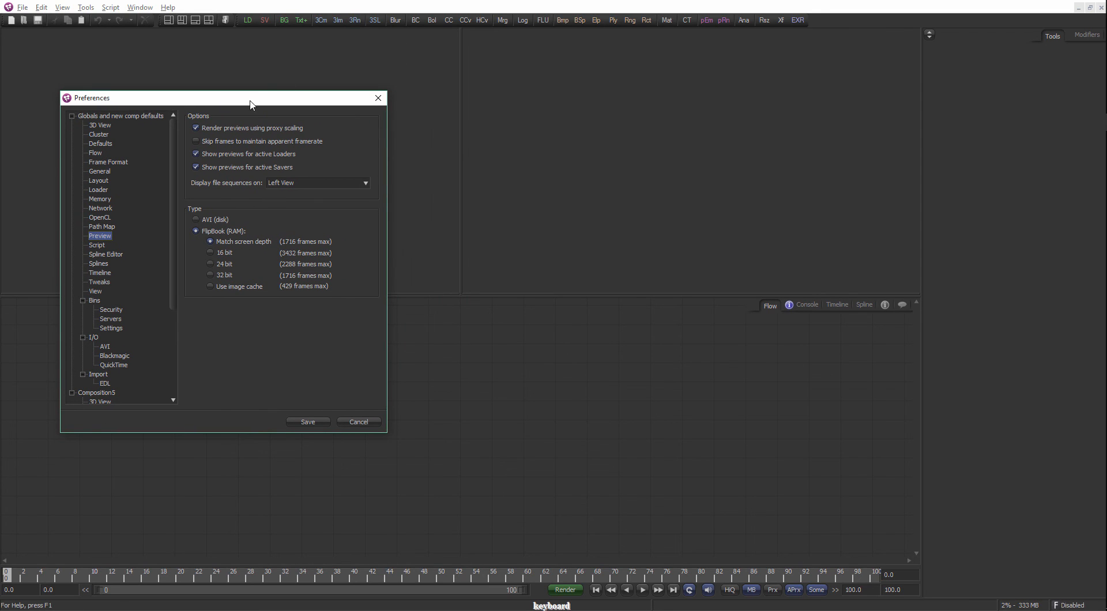
{"action": "left_click_drag", "start_coordinate": [254, 105], "coordinate": [273, 107]}
{"action": "left_click", "coordinate": [123, 247]}
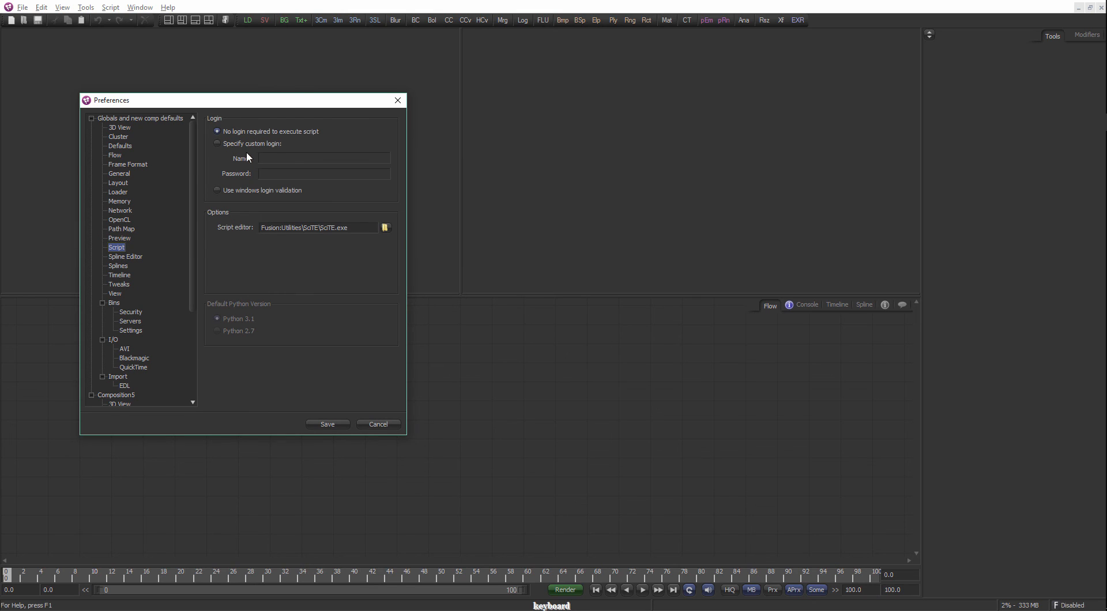
{"action": "left_click_drag", "start_coordinate": [223, 106], "coordinate": [249, 116]}
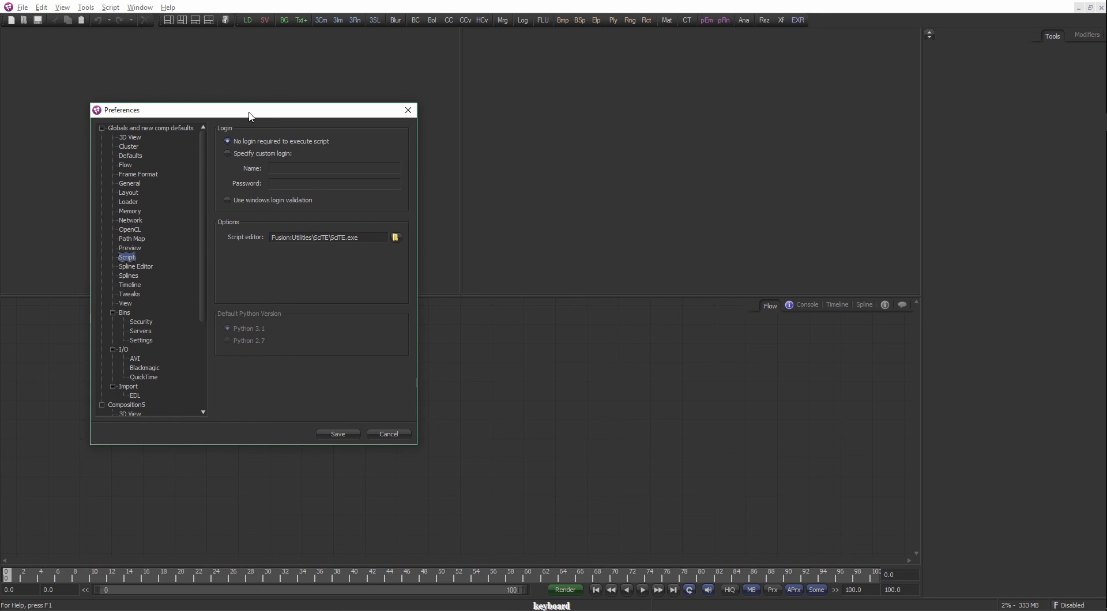
Look through the Spline Editor, Splines, Timeline, Tweaks and View pages of the global preferences.
{"action": "left_click", "coordinate": [139, 266]}
{"action": "key", "text": "Down"}
{"action": "key", "text": "Down"}
{"action": "key", "text": "Down"}
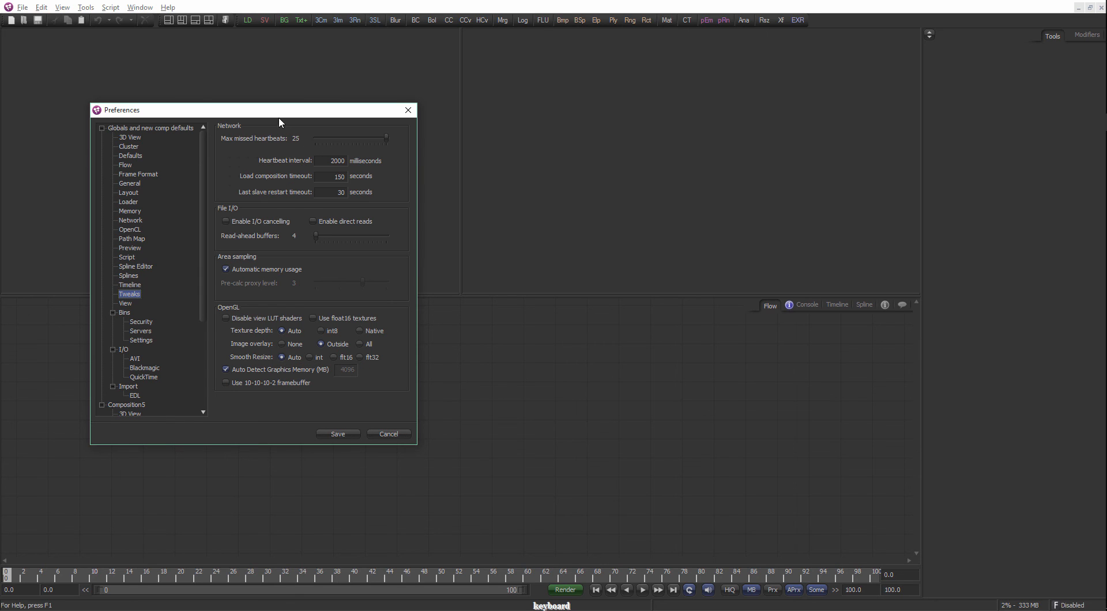
{"action": "left_click_drag", "start_coordinate": [279, 119], "coordinate": [295, 122]}
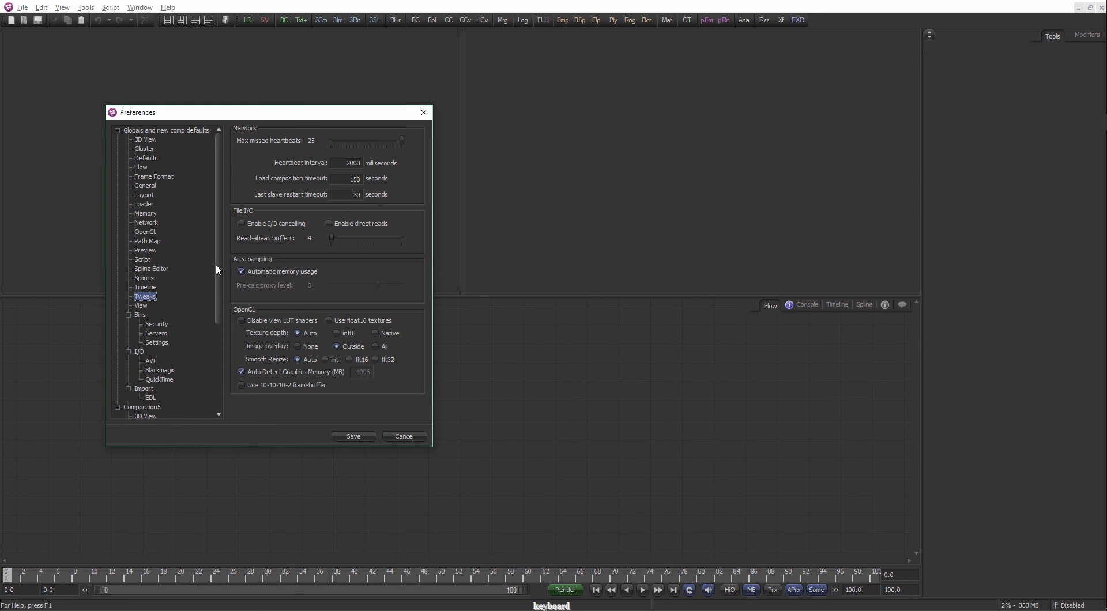
{"action": "mouse_move", "coordinate": [216, 264]}
{"action": "left_mouse_down"}
{"action": "mouse_move", "coordinate": [214, 273]}
{"action": "mouse_move", "coordinate": [216, 243]}
{"action": "left_mouse_up"}
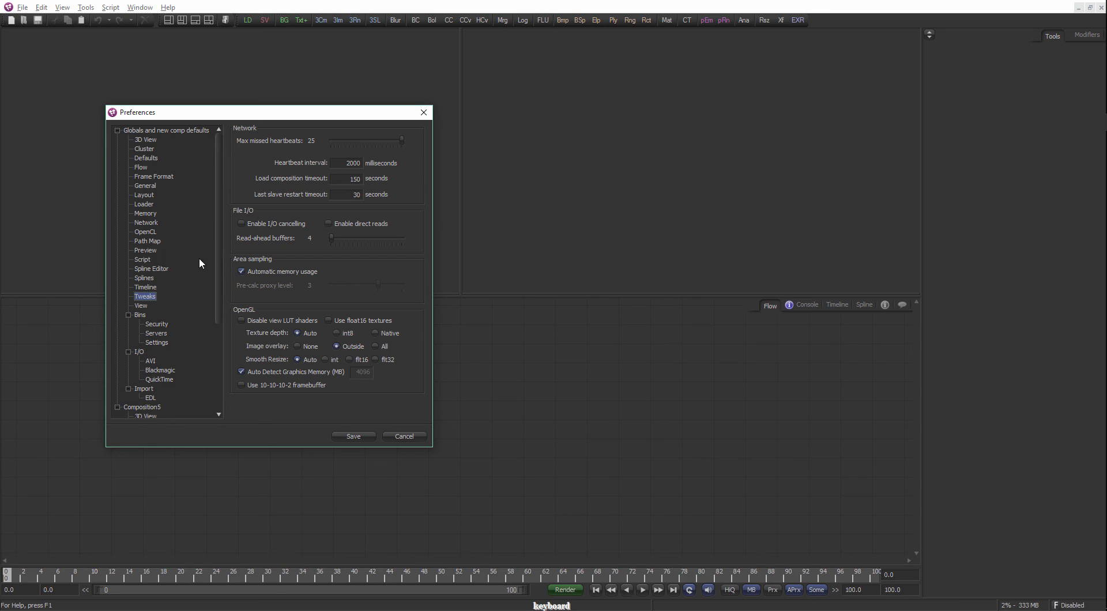
{"action": "left_click", "coordinate": [151, 288]}
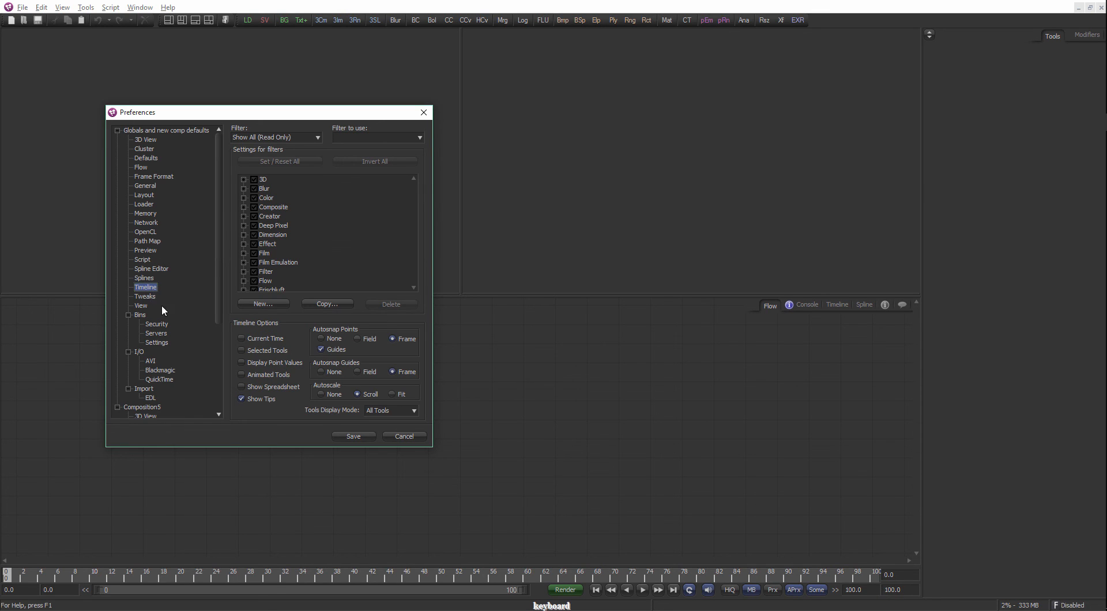
{"action": "left_click", "coordinate": [142, 306]}
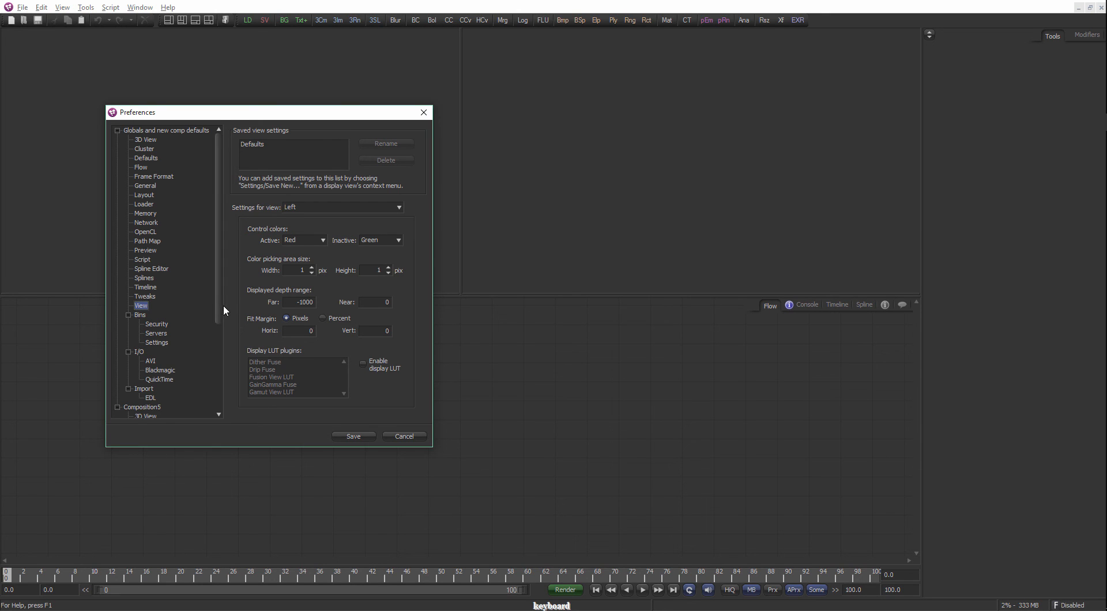
Examine the Security, Servers and Settings pages under the Bins preferences, finishing on Security.
{"action": "left_click_drag", "start_coordinate": [221, 304], "coordinate": [219, 330]}
{"action": "left_click", "coordinate": [156, 288]}
{"action": "left_click", "coordinate": [157, 297]}
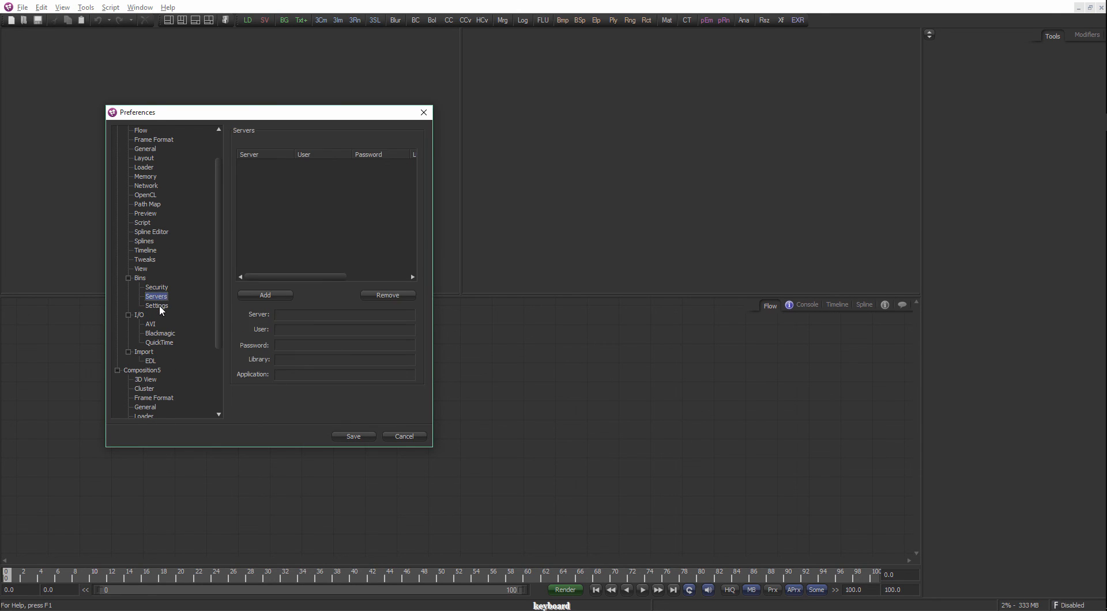
{"action": "left_click", "coordinate": [157, 306]}
{"action": "left_click", "coordinate": [157, 287]}
{"action": "left_click_drag", "start_coordinate": [275, 118], "coordinate": [197, 133]}
Open the Bins window beside the preferences and collapse its Tools folder.
{"action": "left_click", "coordinate": [226, 19]}
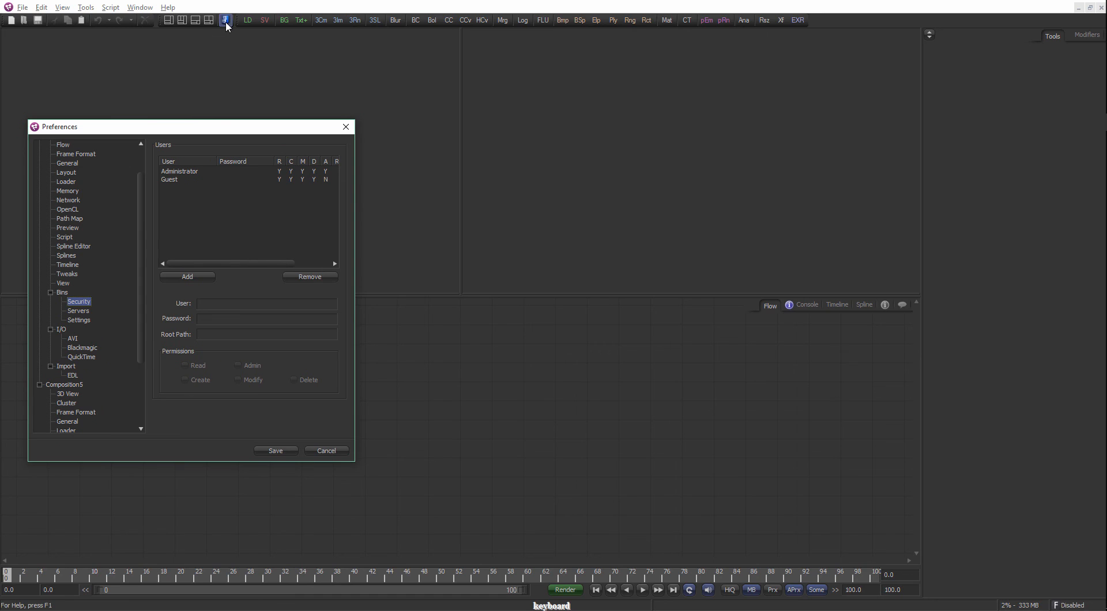
{"action": "left_click_drag", "start_coordinate": [490, 151], "coordinate": [549, 90]}
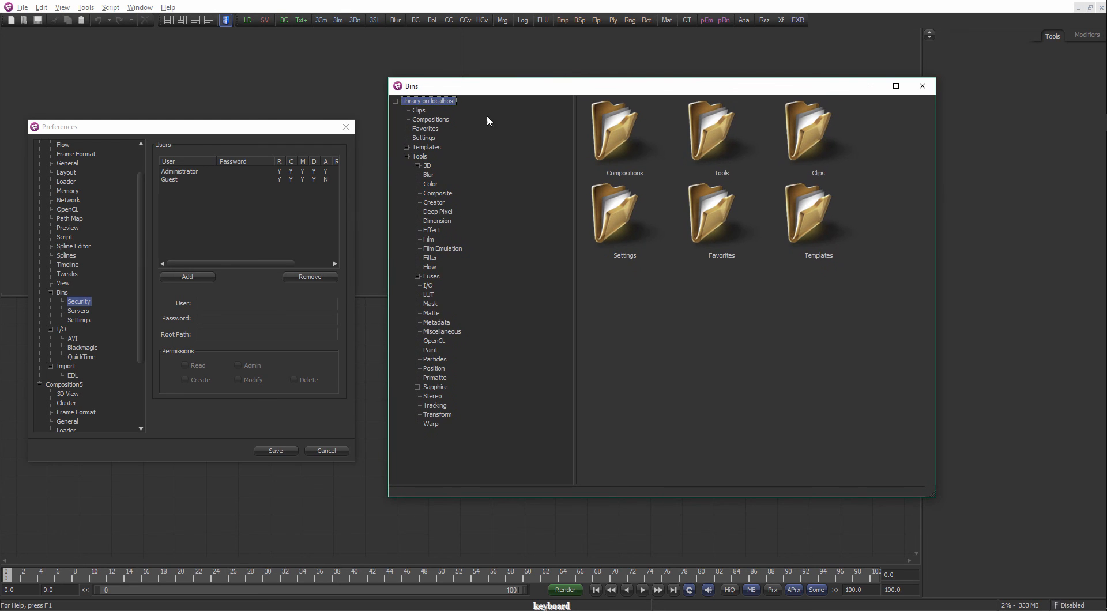
{"action": "left_click", "coordinate": [406, 156]}
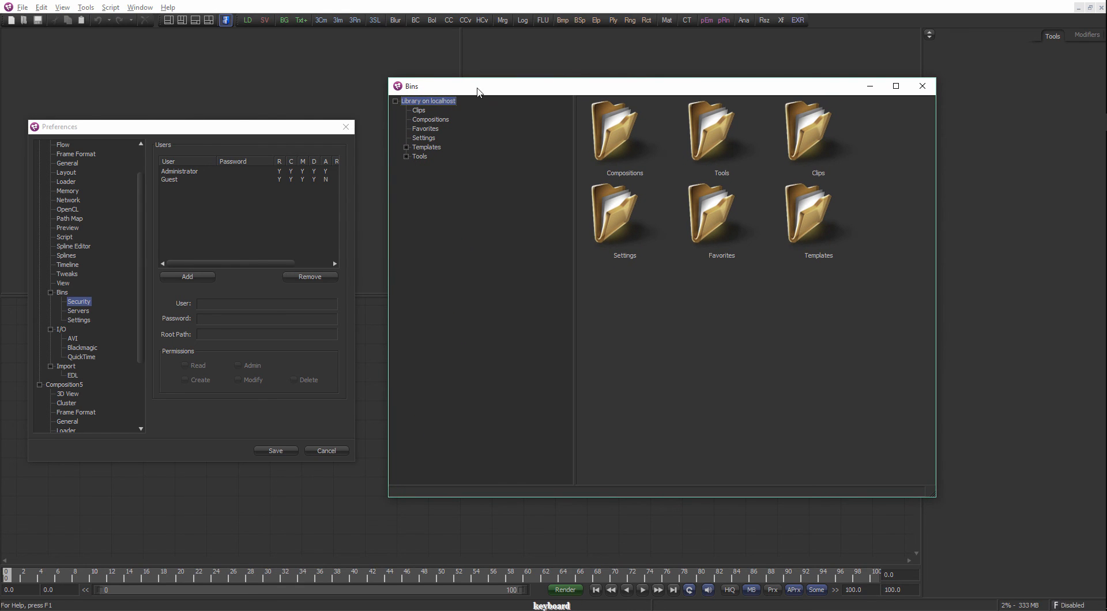
{"action": "left_click_drag", "start_coordinate": [477, 92], "coordinate": [549, 79]}
Look through the other ways to add tools, including the Add Tool list and the tool categories, and close the Bins window.
{"action": "right_click", "coordinate": [384, 369]}
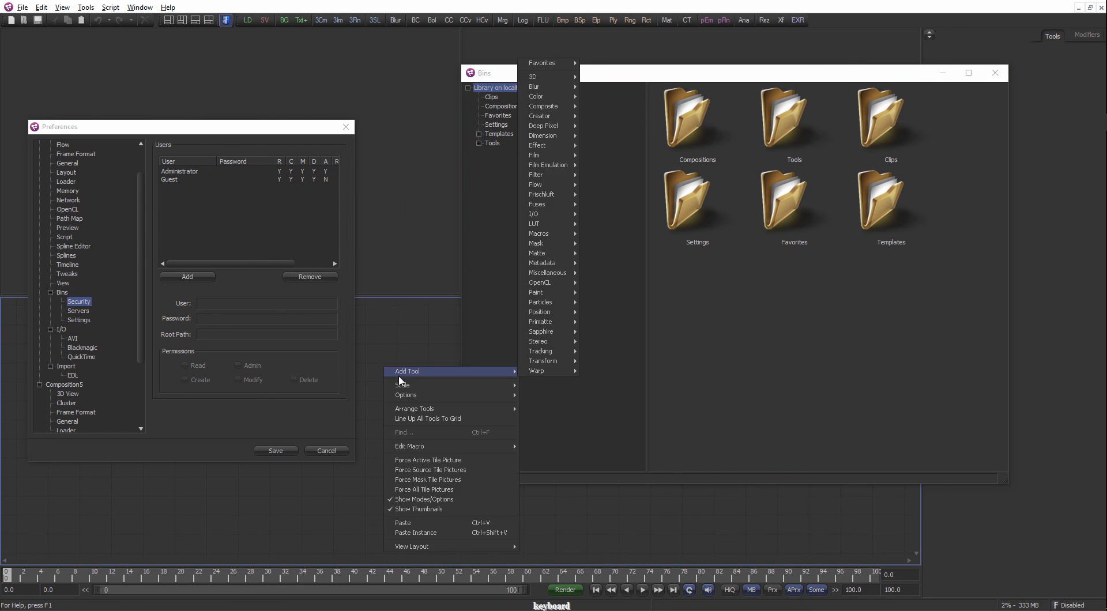
{"action": "left_click", "coordinate": [396, 335]}
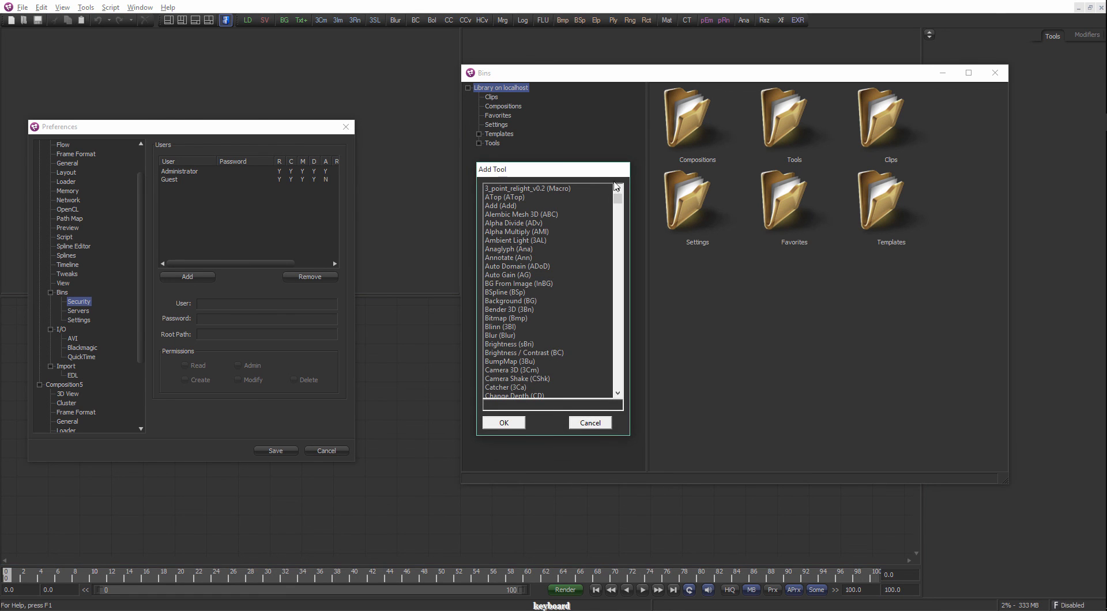
{"action": "left_click", "coordinate": [593, 430]}
{"action": "left_click", "coordinate": [86, 7]}
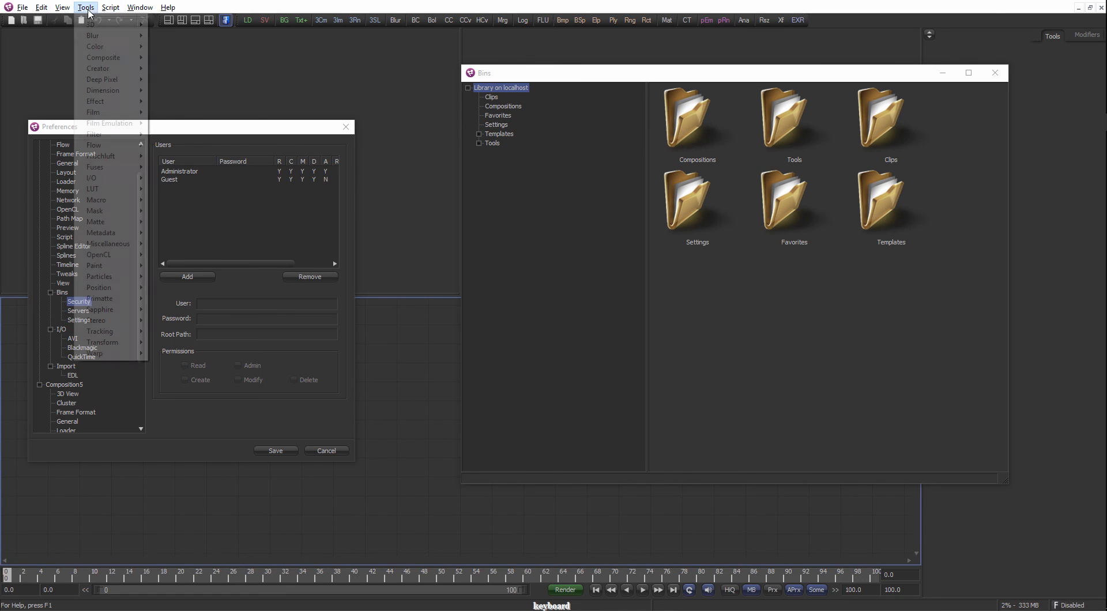
{"action": "mouse_move", "coordinate": [110, 7]}
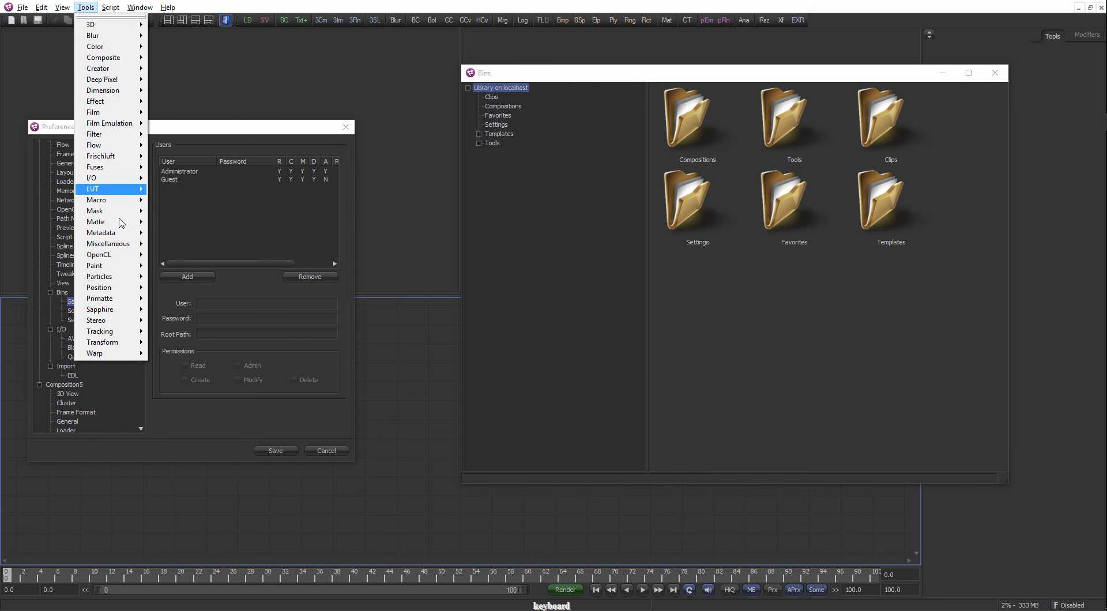
{"action": "left_click", "coordinate": [415, 348]}
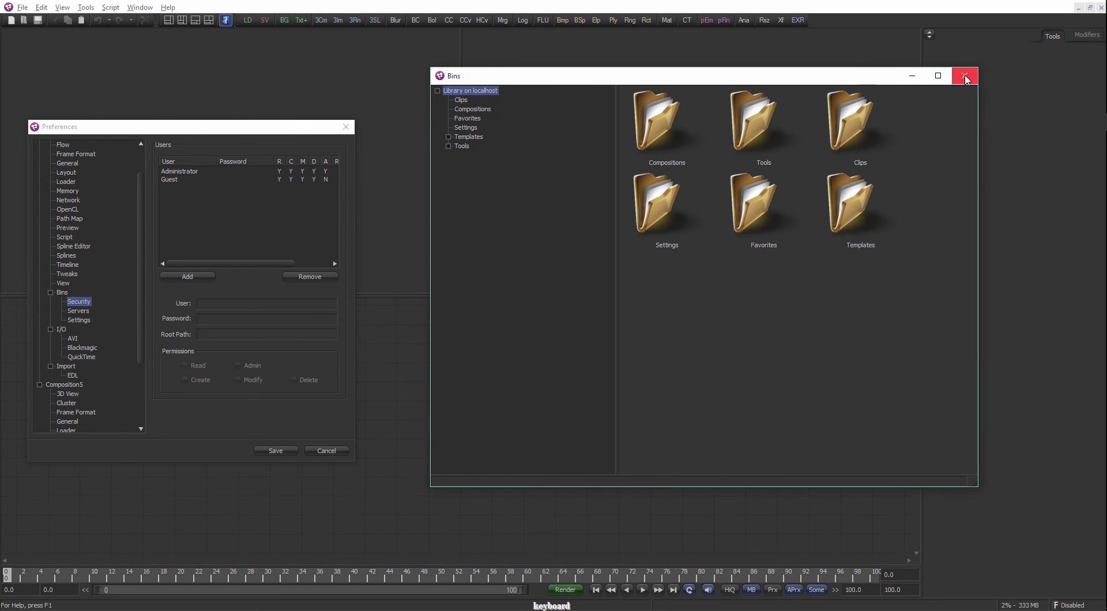
{"action": "left_click", "coordinate": [965, 73]}
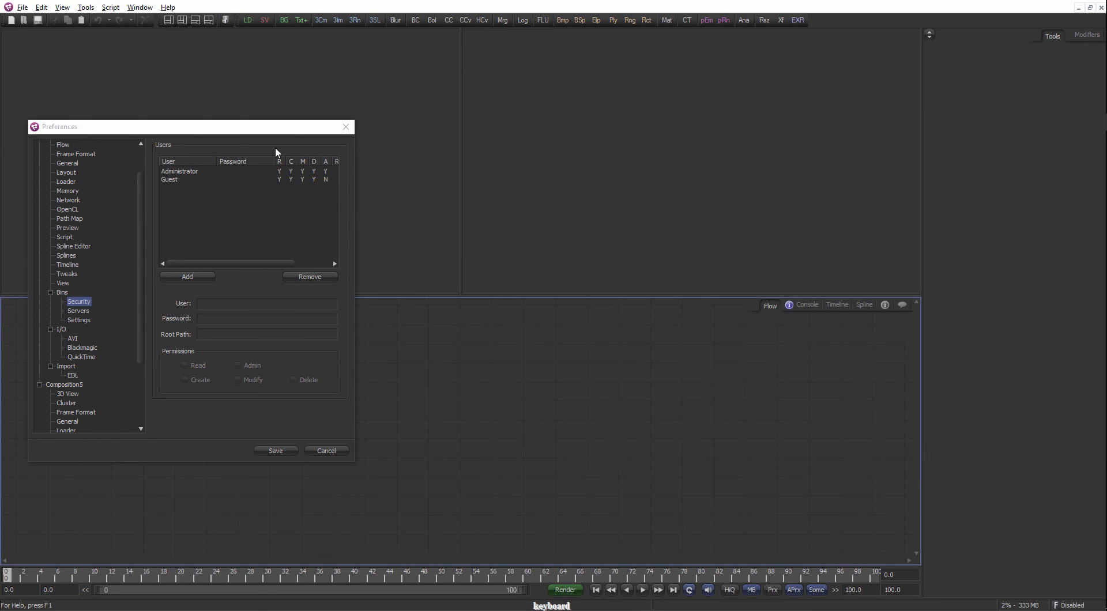
Open the Bins window and look through its Clips, Compositions and Favorites folders.
{"action": "left_click", "coordinate": [225, 21]}
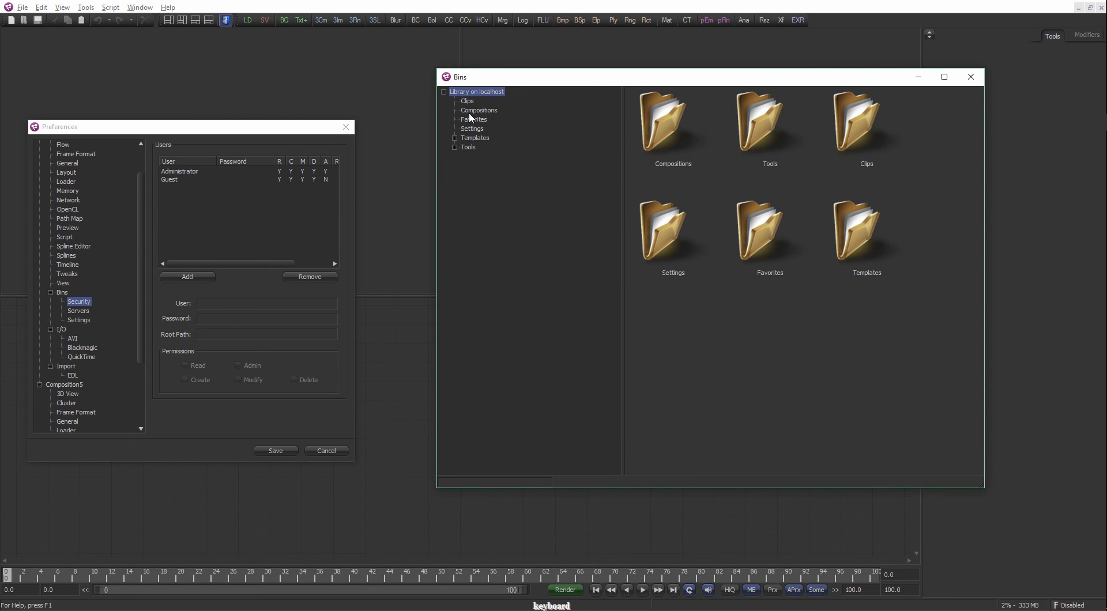
{"action": "left_click_drag", "start_coordinate": [519, 76], "coordinate": [491, 91]}
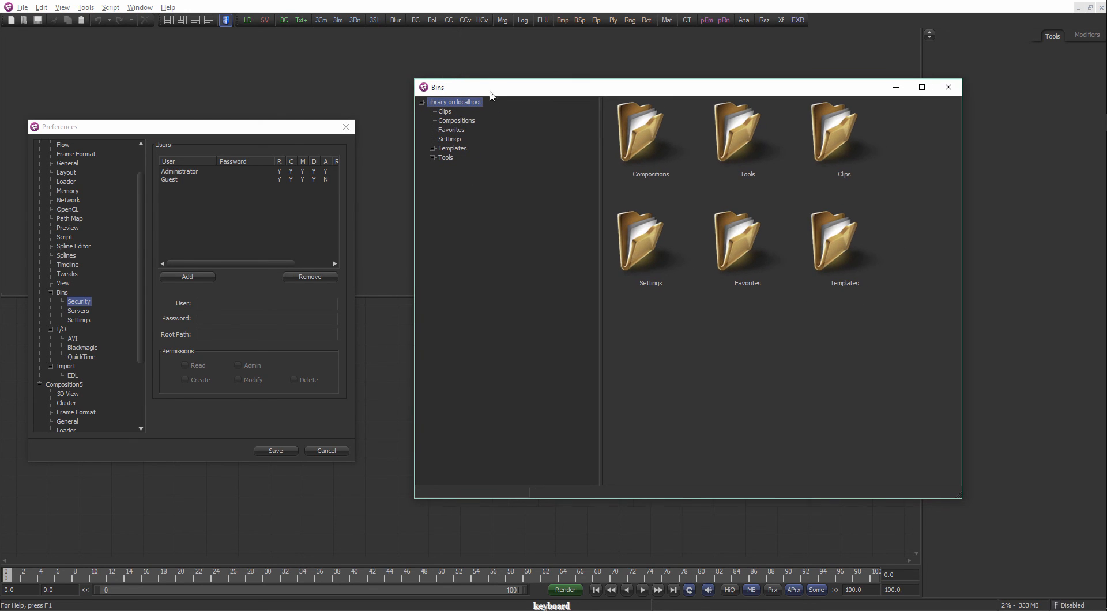
{"action": "left_click", "coordinate": [444, 114]}
{"action": "left_click", "coordinate": [455, 122]}
{"action": "left_click", "coordinate": [456, 130]}
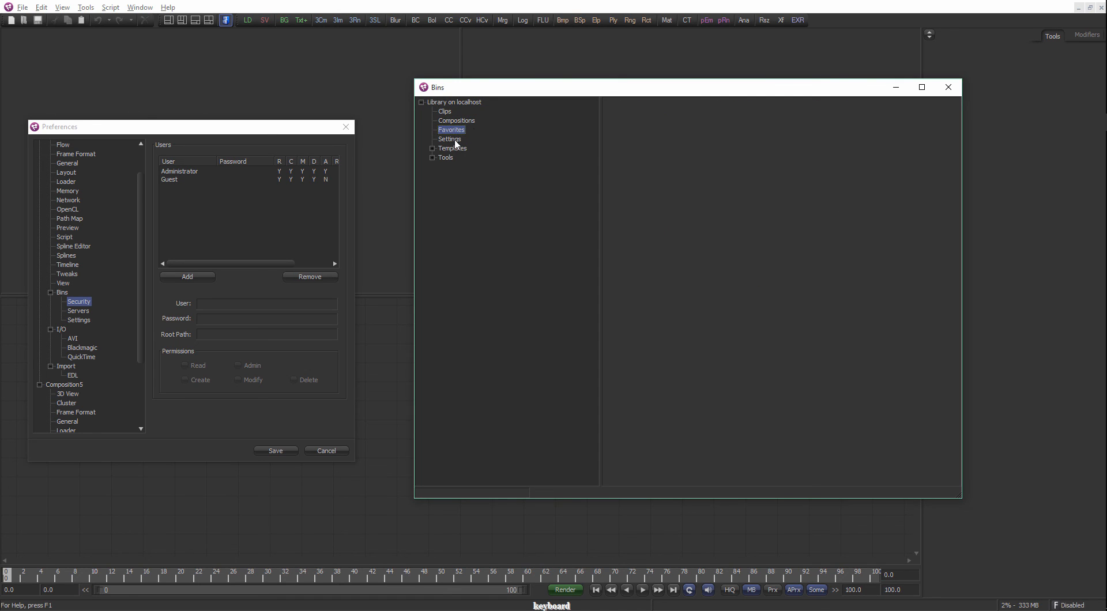
Expand the Templates folder in the bins and show the Layouts templates.
{"action": "left_click_drag", "start_coordinate": [528, 92], "coordinate": [551, 77]}
{"action": "left_click", "coordinate": [440, 142]}
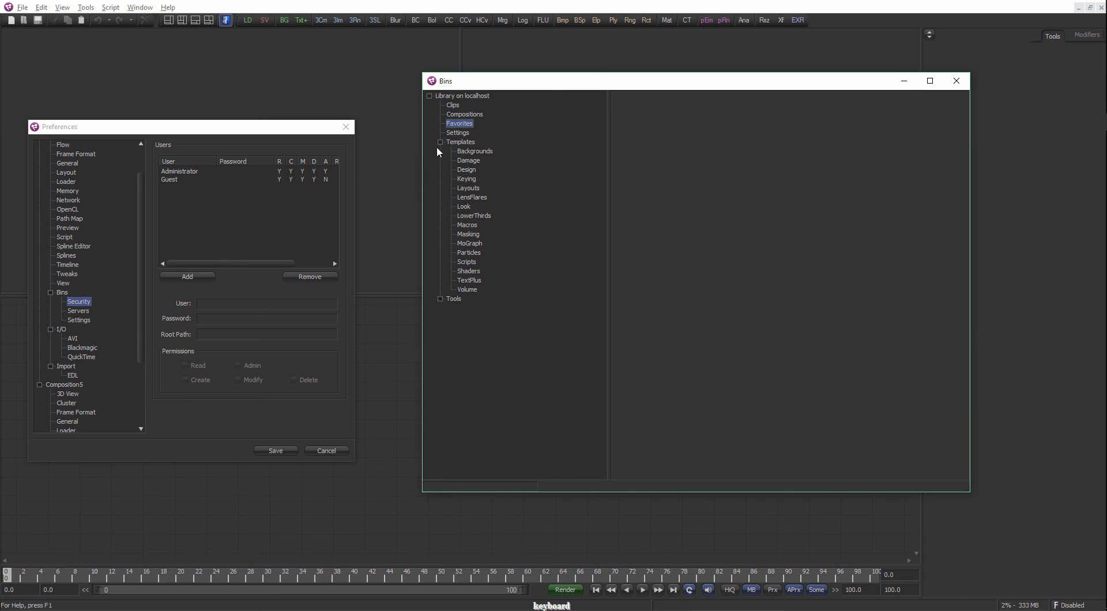
{"action": "left_click", "coordinate": [468, 189]}
{"action": "left_click_drag", "start_coordinate": [604, 83], "coordinate": [552, 75]}
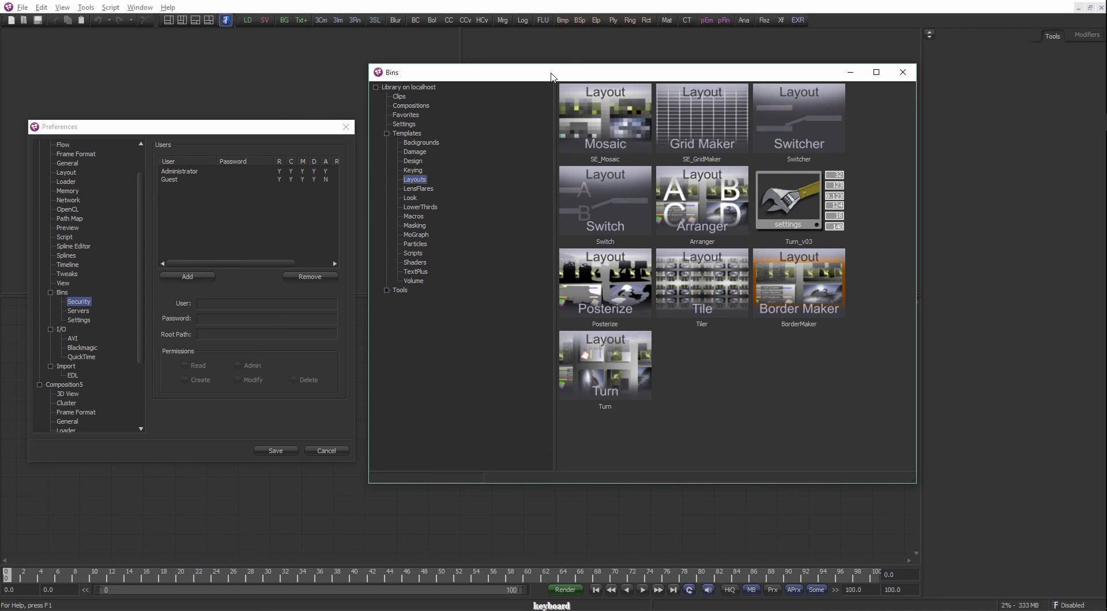
Place the Switch template from the Layouts bin in the flow and delete it again.
{"action": "left_click_drag", "start_coordinate": [552, 76], "coordinate": [772, 76]}
{"action": "left_click_drag", "start_coordinate": [830, 211], "coordinate": [451, 440]}
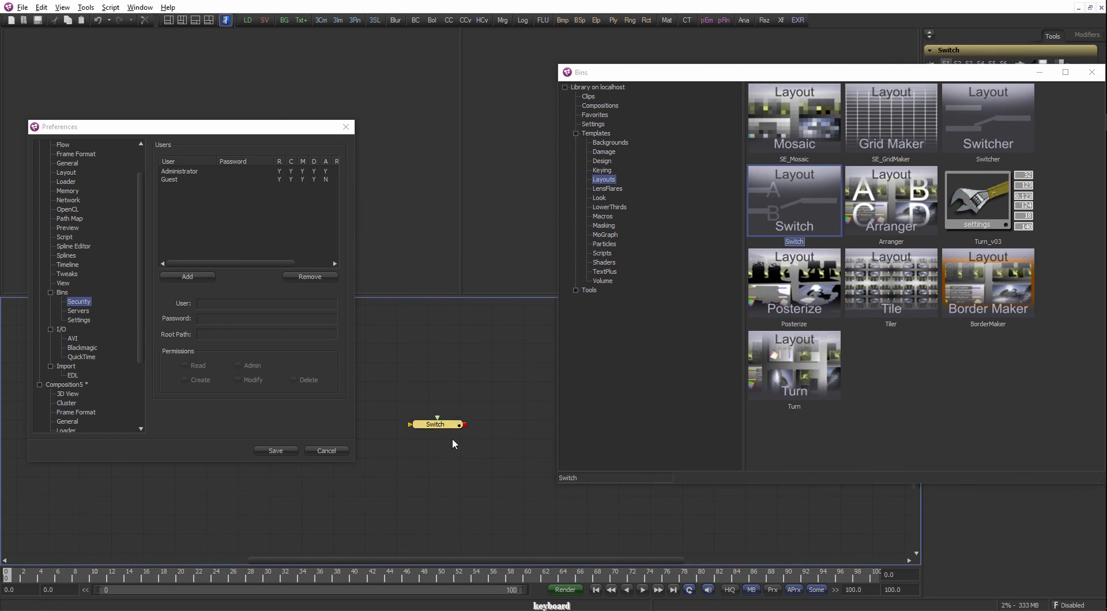
{"action": "key", "text": "Delete"}
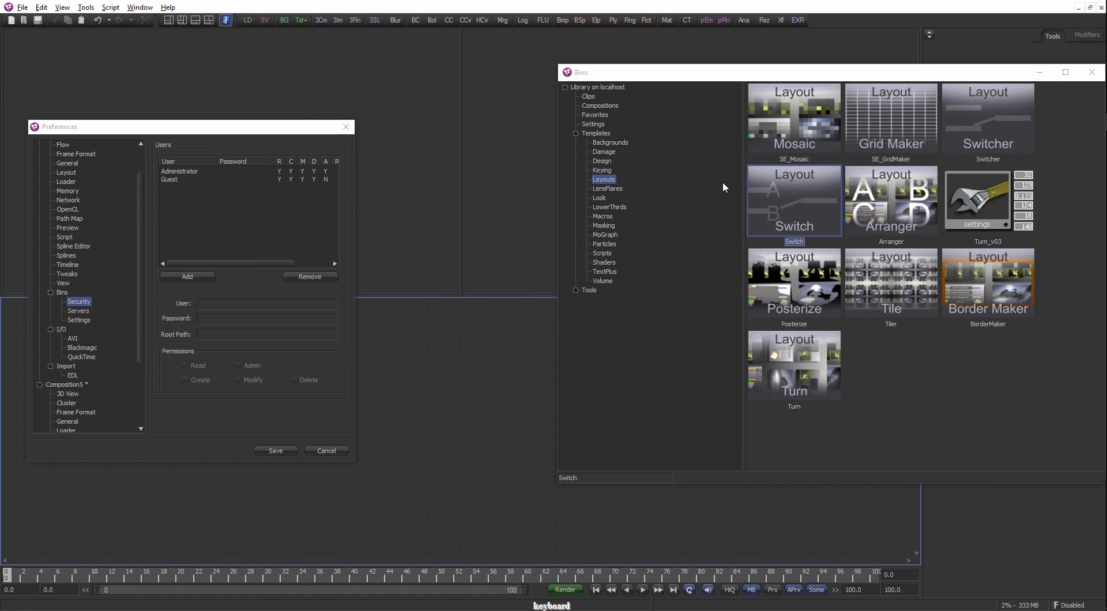
Collapse the Templates folder and show the Dimension category under the expanded Tools folder.
{"action": "left_click_drag", "start_coordinate": [718, 74], "coordinate": [578, 105]}
{"action": "left_click", "coordinate": [436, 164]}
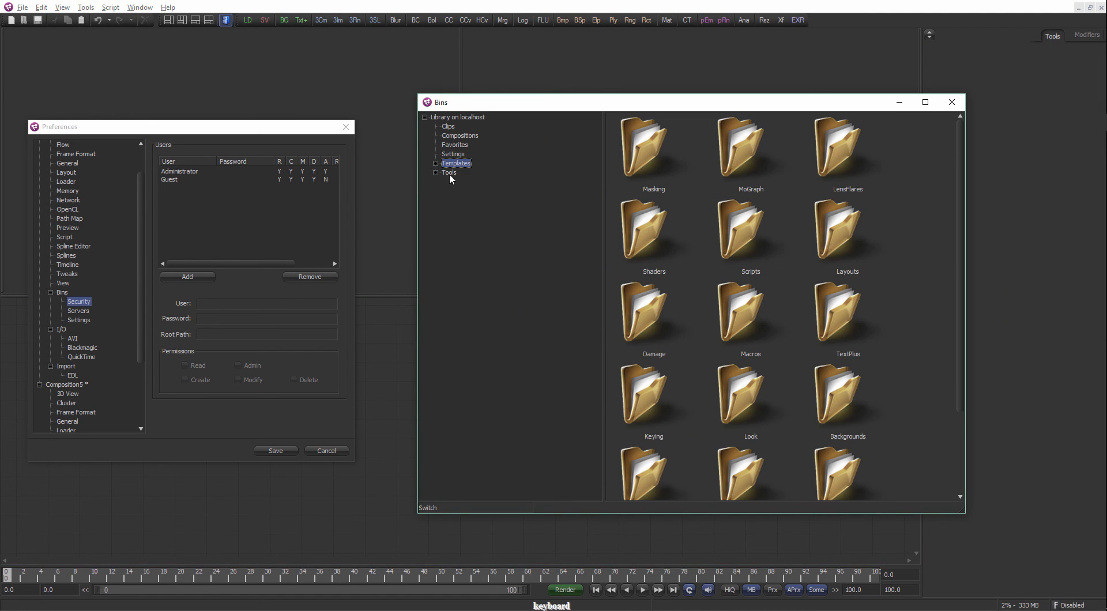
{"action": "left_click", "coordinate": [436, 172]}
{"action": "left_click", "coordinate": [466, 237]}
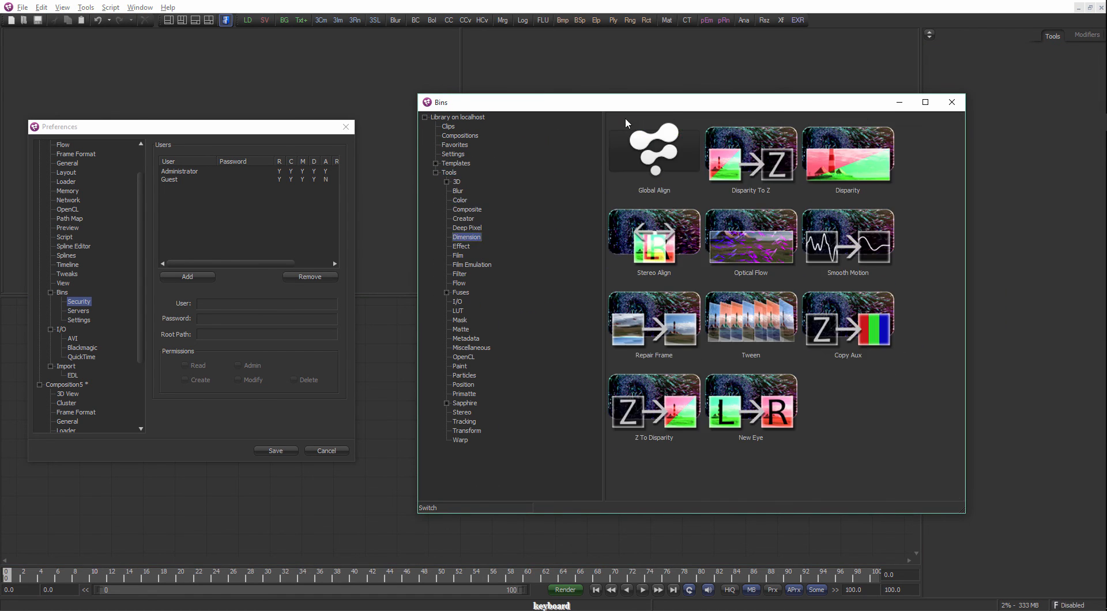
Enlarge the Bins window and reposition it beside the preferences.
{"action": "left_click_drag", "start_coordinate": [652, 99], "coordinate": [622, 36]}
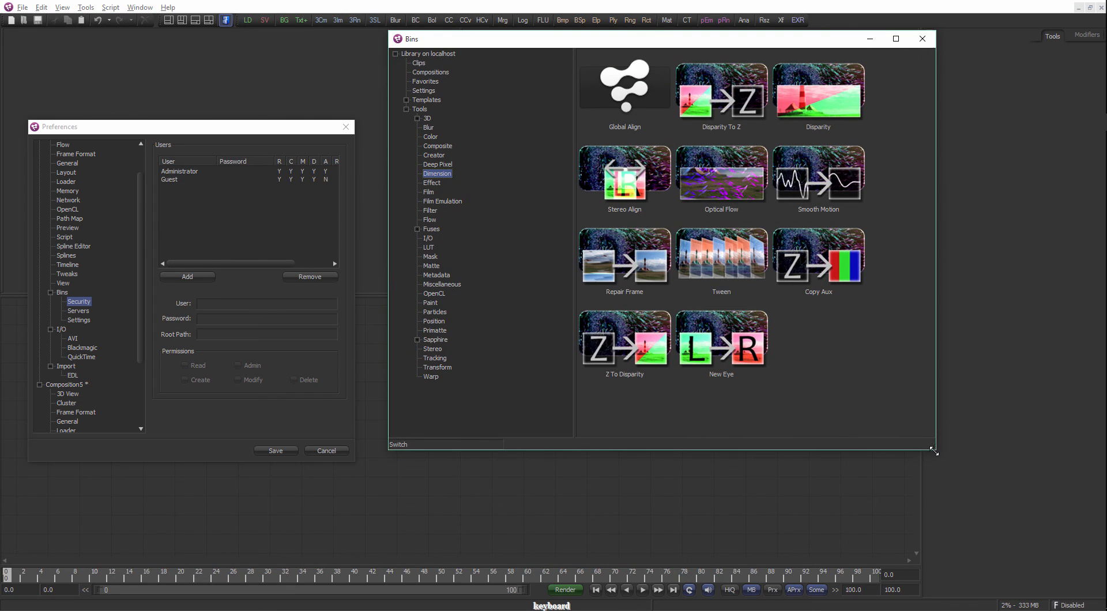
{"action": "left_click_drag", "start_coordinate": [935, 449], "coordinate": [1035, 540]}
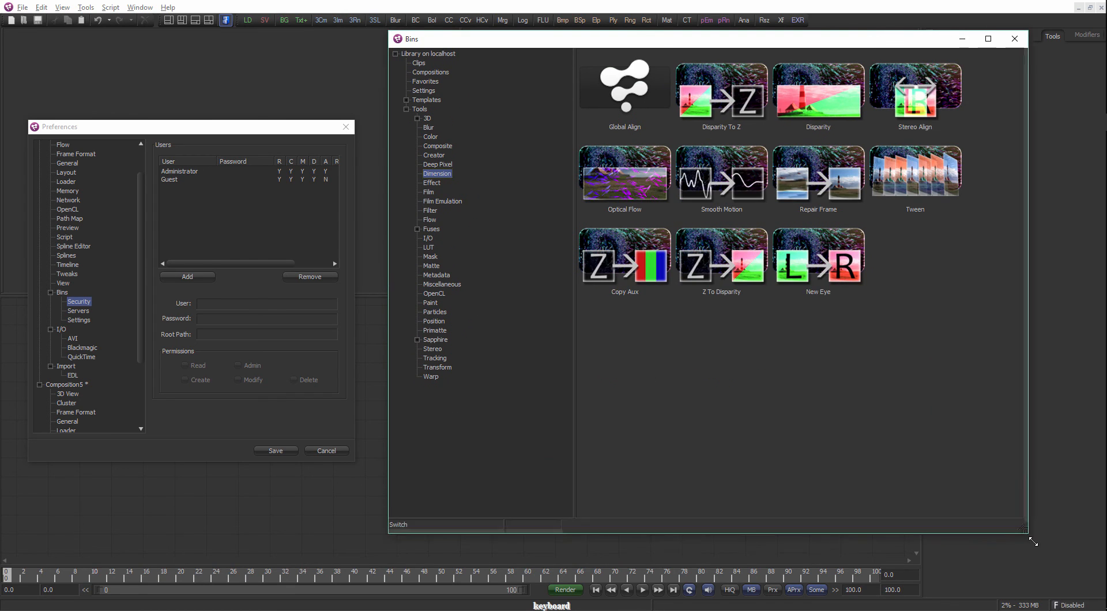
{"action": "left_click_drag", "start_coordinate": [667, 36], "coordinate": [702, 30]}
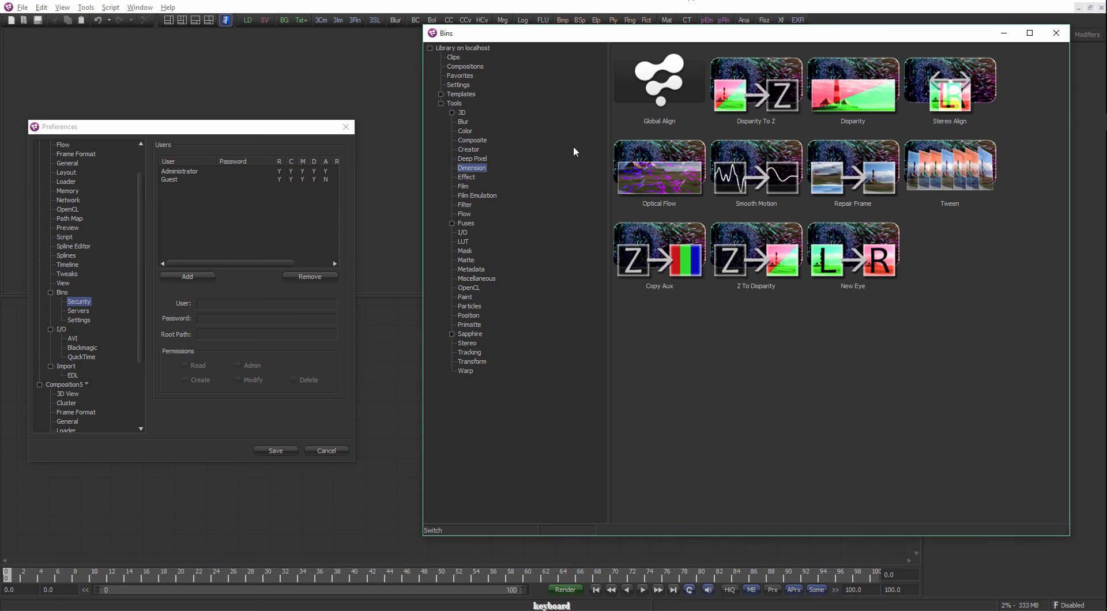
Look through the Effect, Film, Filter, LUT, Matte, OpenCL, Particles and Transform tool categories, finishing on the Settings folder.
{"action": "left_click", "coordinate": [467, 177]}
{"action": "left_click", "coordinate": [465, 187]}
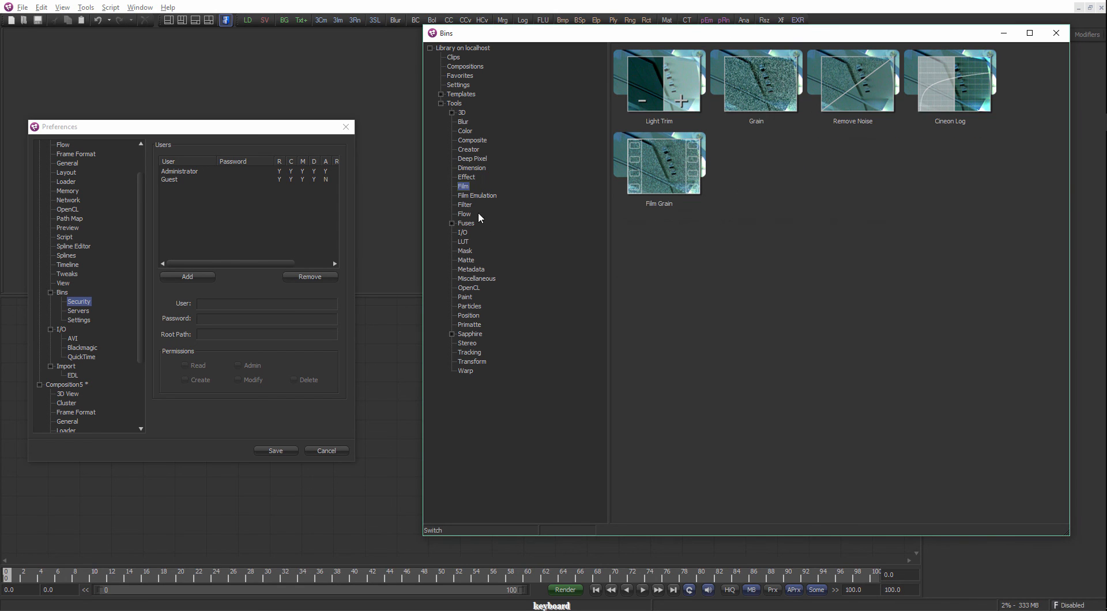
{"action": "left_click", "coordinate": [465, 205]}
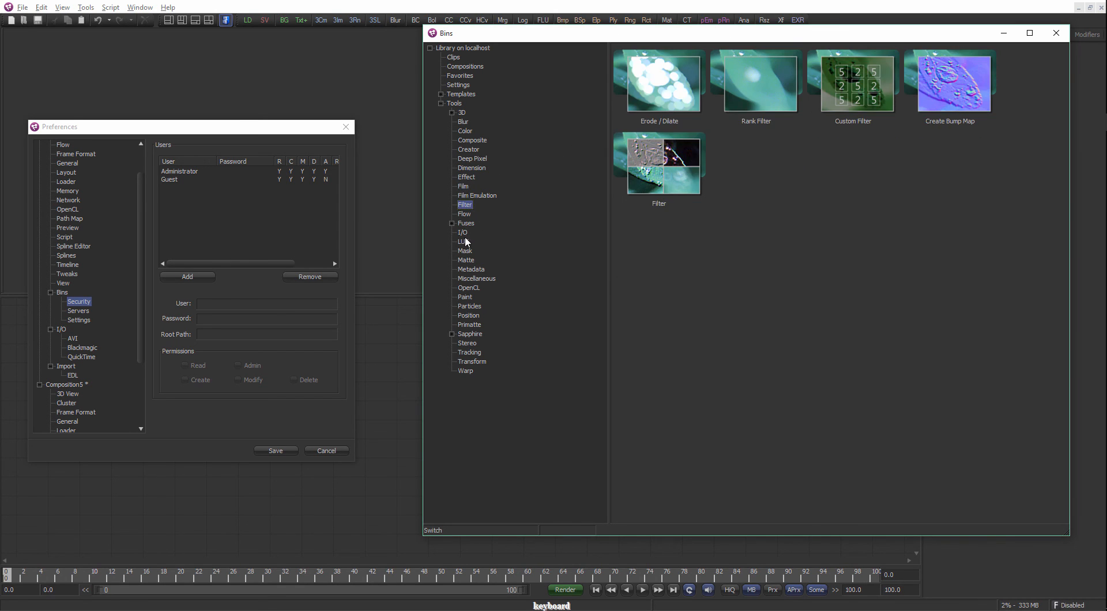
{"action": "left_click", "coordinate": [463, 242]}
{"action": "left_click", "coordinate": [466, 260]}
{"action": "left_click", "coordinate": [468, 287]}
{"action": "left_click", "coordinate": [469, 306]}
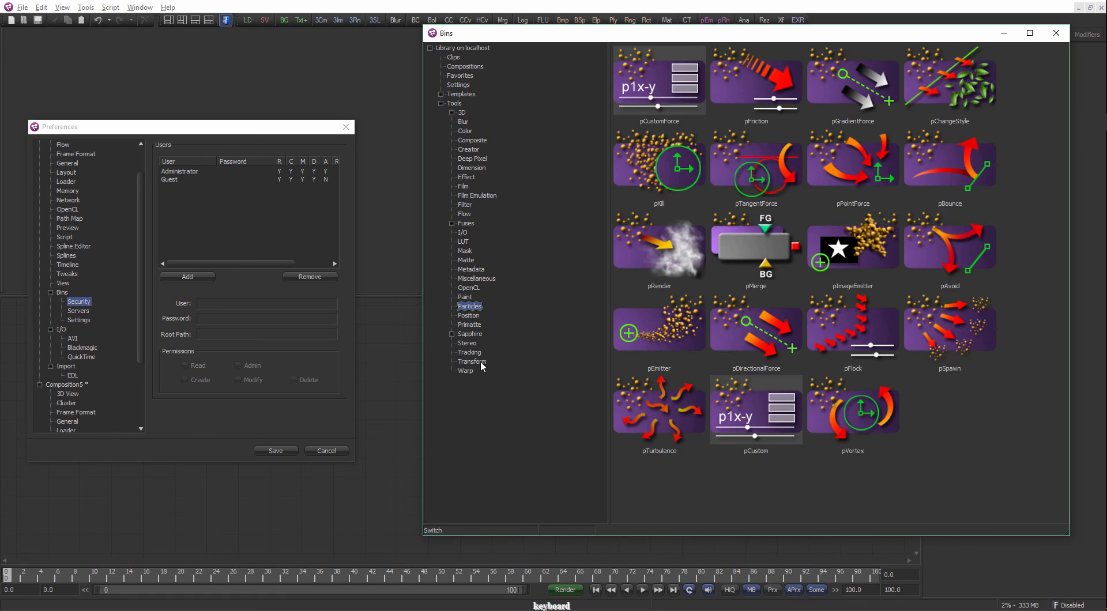
{"action": "left_click", "coordinate": [480, 361]}
{"action": "left_click_drag", "start_coordinate": [663, 35], "coordinate": [707, 32]}
{"action": "left_click", "coordinate": [516, 83]}
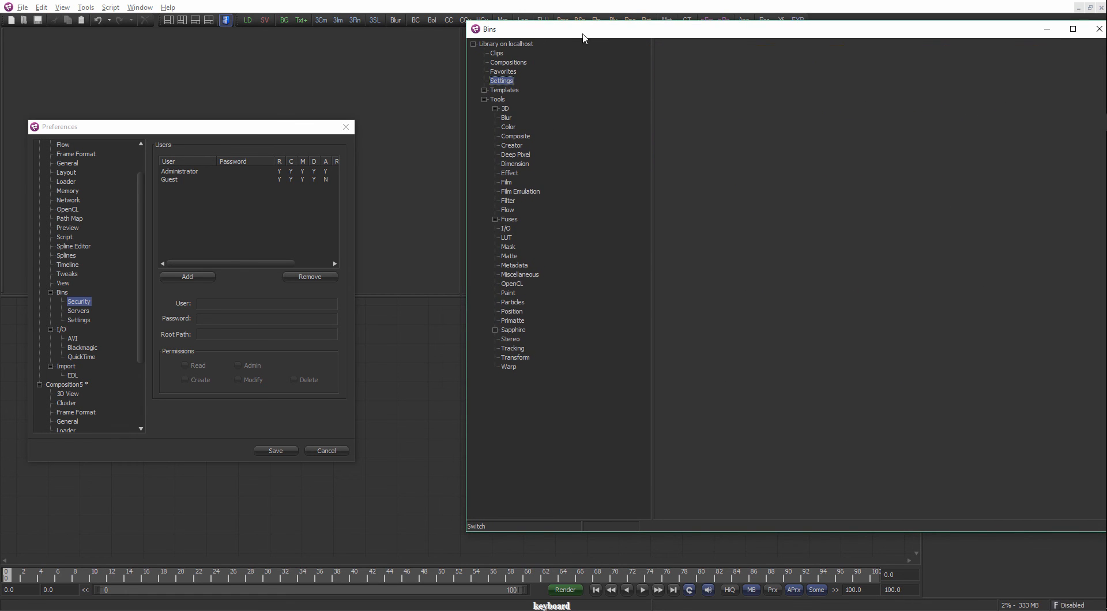
Move the Bins window off the flow and add a BGFromImage node with a Merge node connected to it.
{"action": "left_click_drag", "start_coordinate": [583, 36], "coordinate": [657, 40]}
{"action": "left_click", "coordinate": [450, 385]}
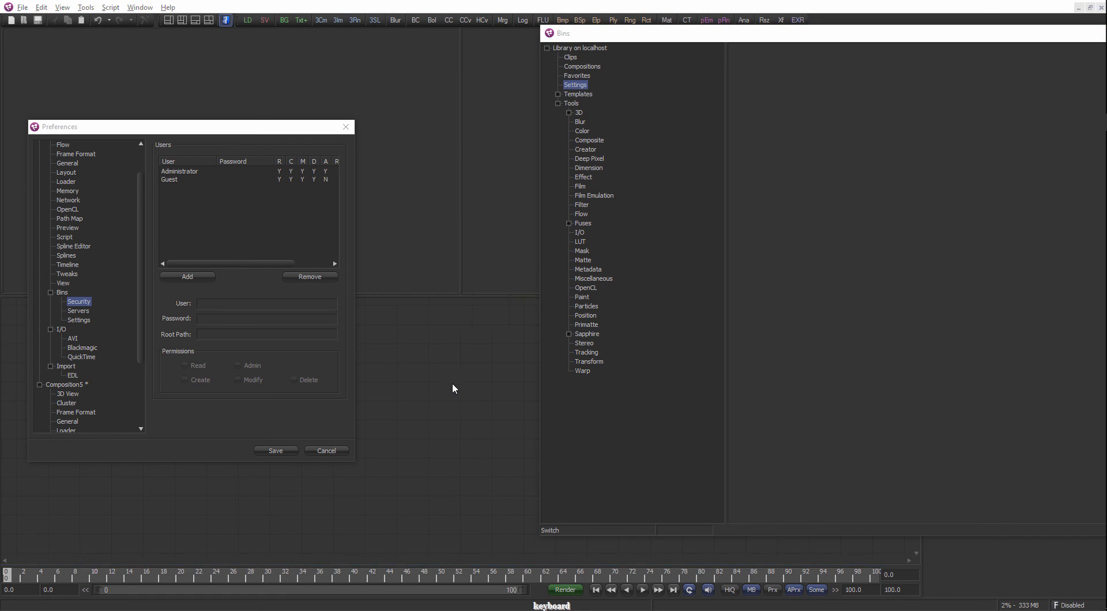
{"action": "key", "text": "ctrl+space"}
{"action": "type", "text": "bg"}
{"action": "key", "text": "Return"}
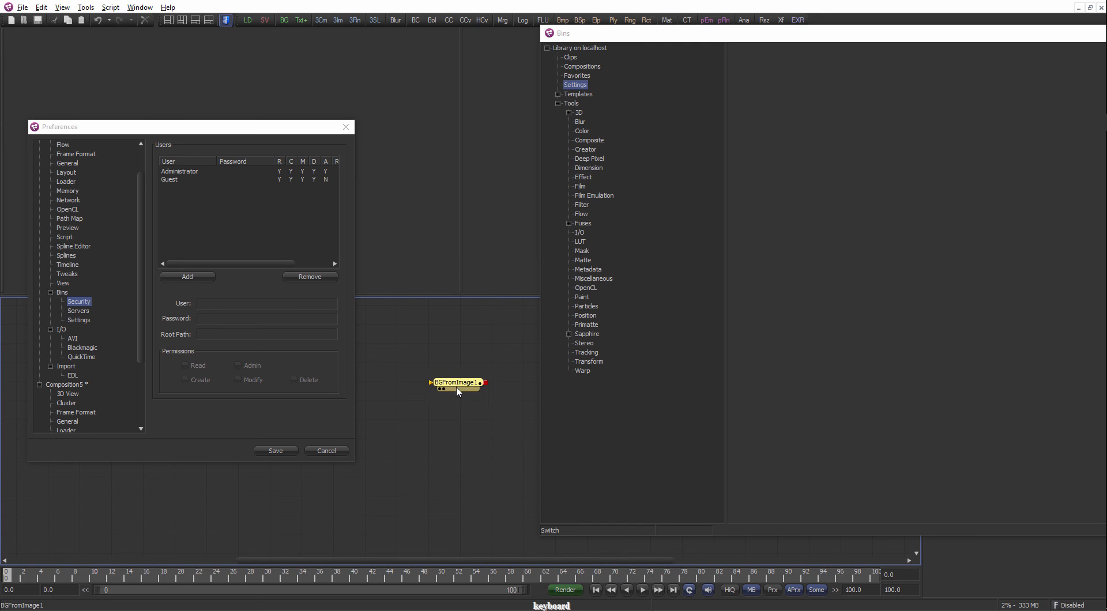
{"action": "key", "text": "ctrl+space"}
{"action": "type", "text": "mer"}
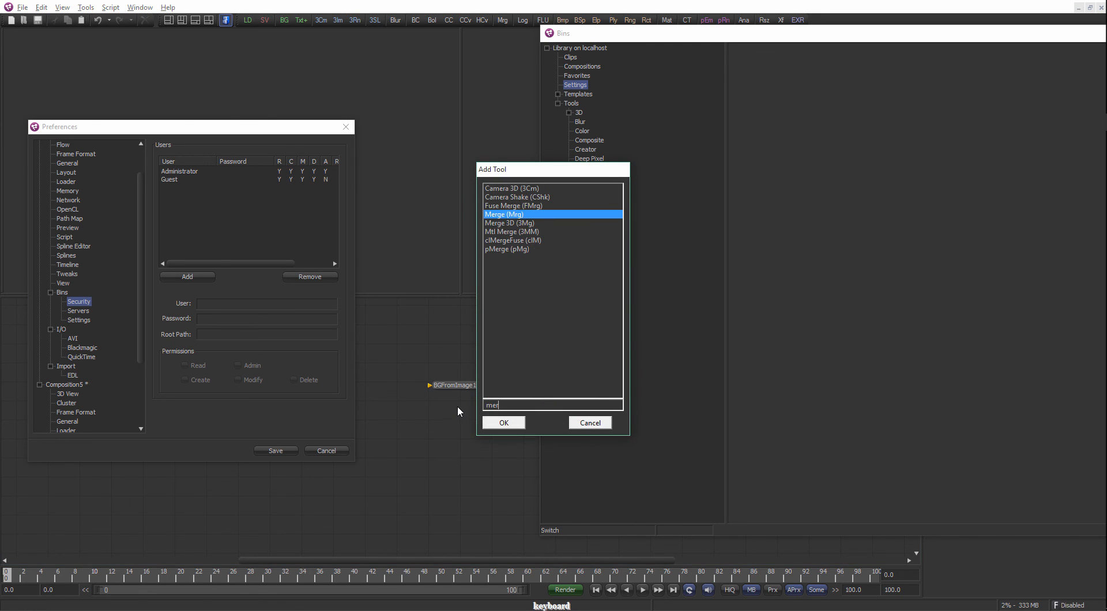
{"action": "key", "text": "Return"}
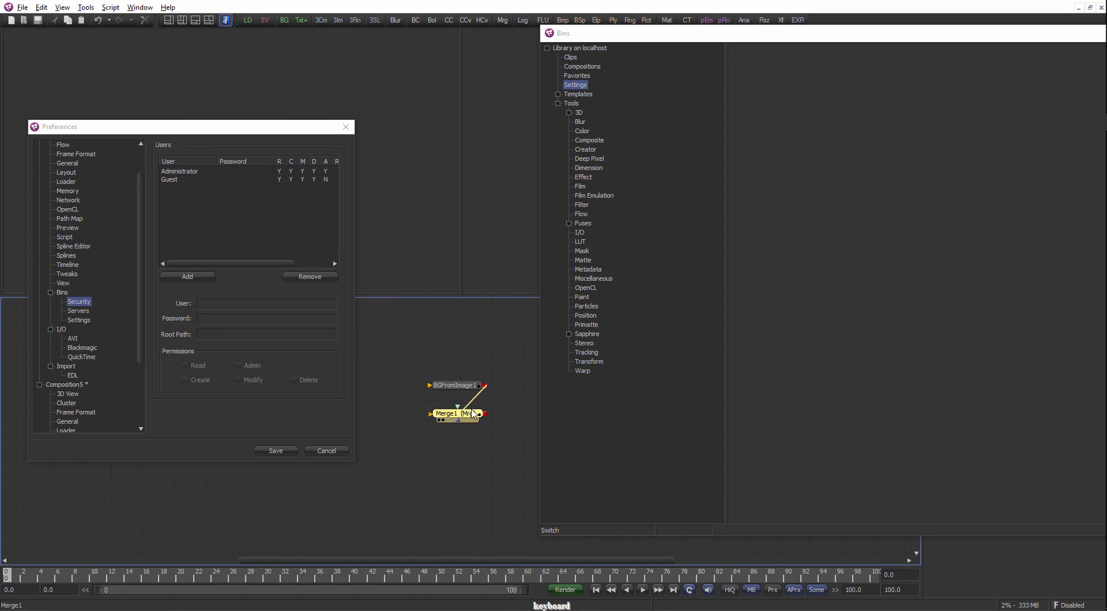
Store the connected BGFromImage and Merge nodes in the Favorites bin as a settings file named test.
{"action": "left_click_drag", "start_coordinate": [688, 33], "coordinate": [667, 49]}
{"action": "left_click", "coordinate": [493, 100]}
{"action": "left_click_drag", "start_coordinate": [399, 363], "coordinate": [759, 292]}
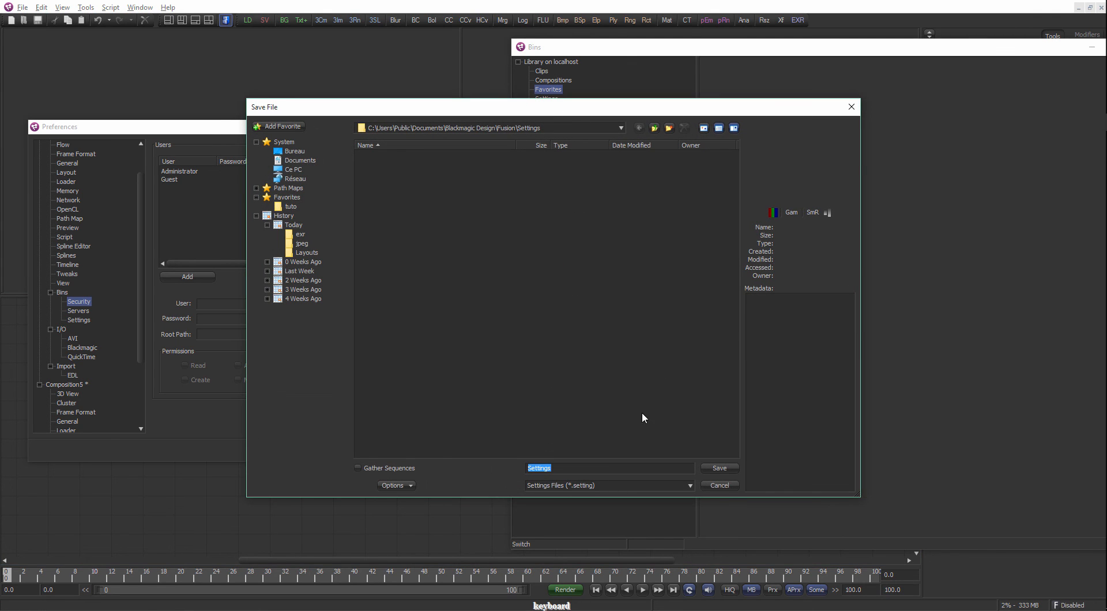
{"action": "left_click", "coordinate": [566, 466]}
{"action": "left_click_drag", "start_coordinate": [554, 468], "coordinate": [522, 469]}
{"action": "key", "text": "Return"}
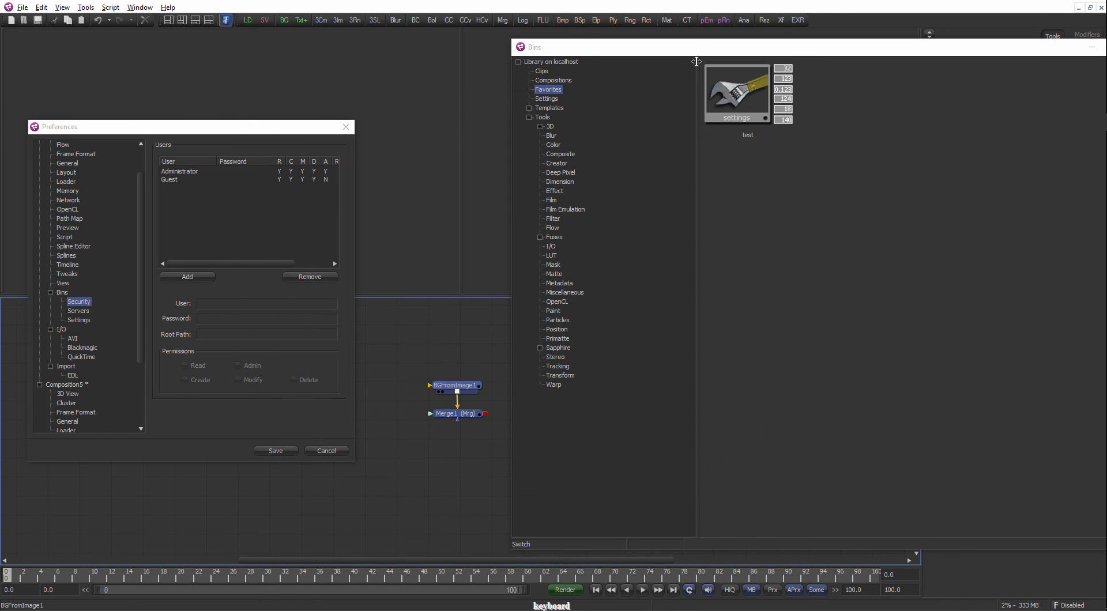
Delete the BGFromImage and Merge nodes from the flow.
{"action": "left_click_drag", "start_coordinate": [690, 49], "coordinate": [630, 26]}
{"action": "left_click", "coordinate": [697, 67]}
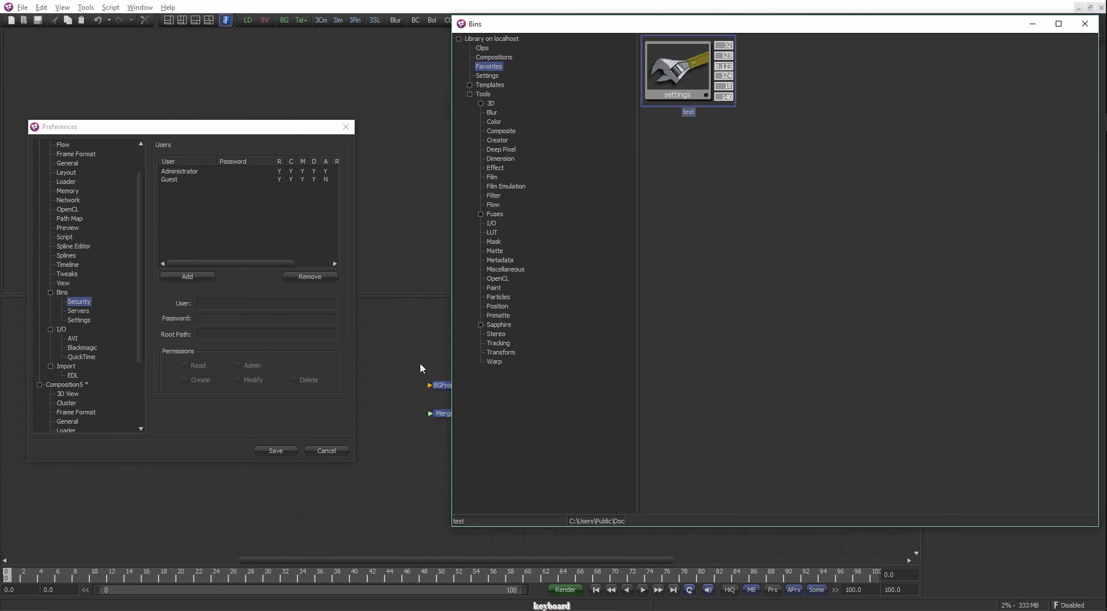
{"action": "left_click_drag", "start_coordinate": [456, 438], "coordinate": [361, 425]}
{"action": "left_click_drag", "start_coordinate": [423, 373], "coordinate": [400, 453]}
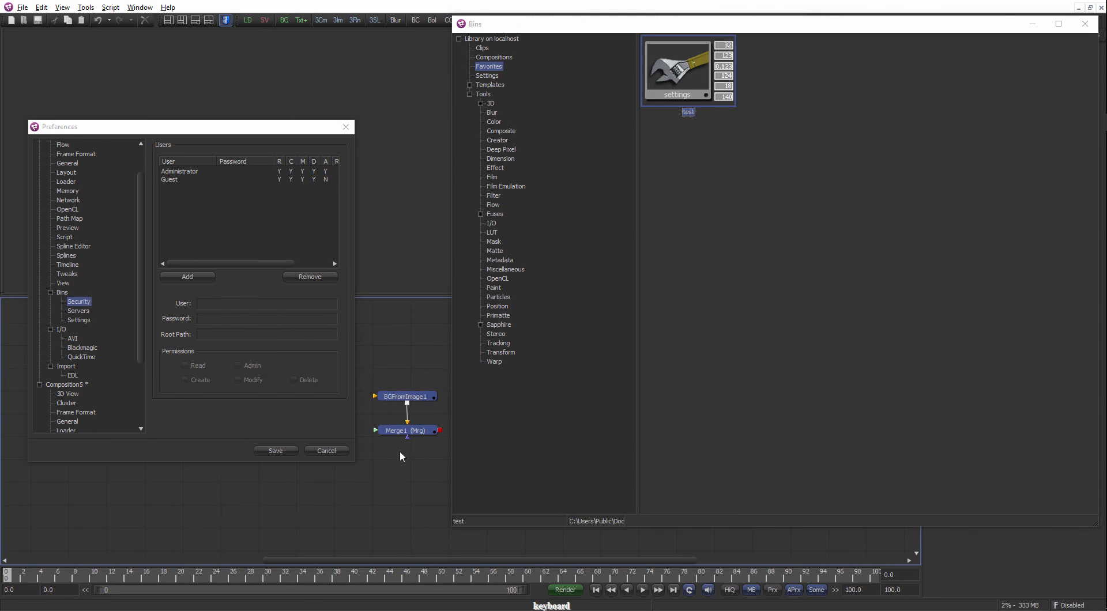
{"action": "key", "text": "Delete"}
Make room around the flow and add the saved test setting to it from the Favorites bin.
{"action": "left_click_drag", "start_coordinate": [287, 126], "coordinate": [227, 53]}
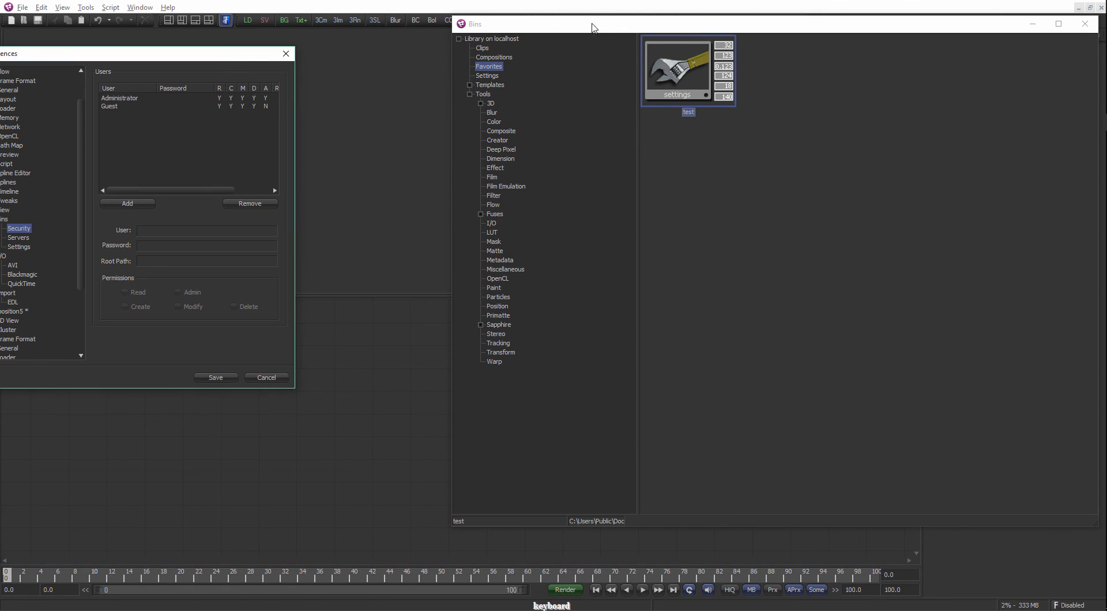
{"action": "left_click_drag", "start_coordinate": [593, 26], "coordinate": [633, 32]}
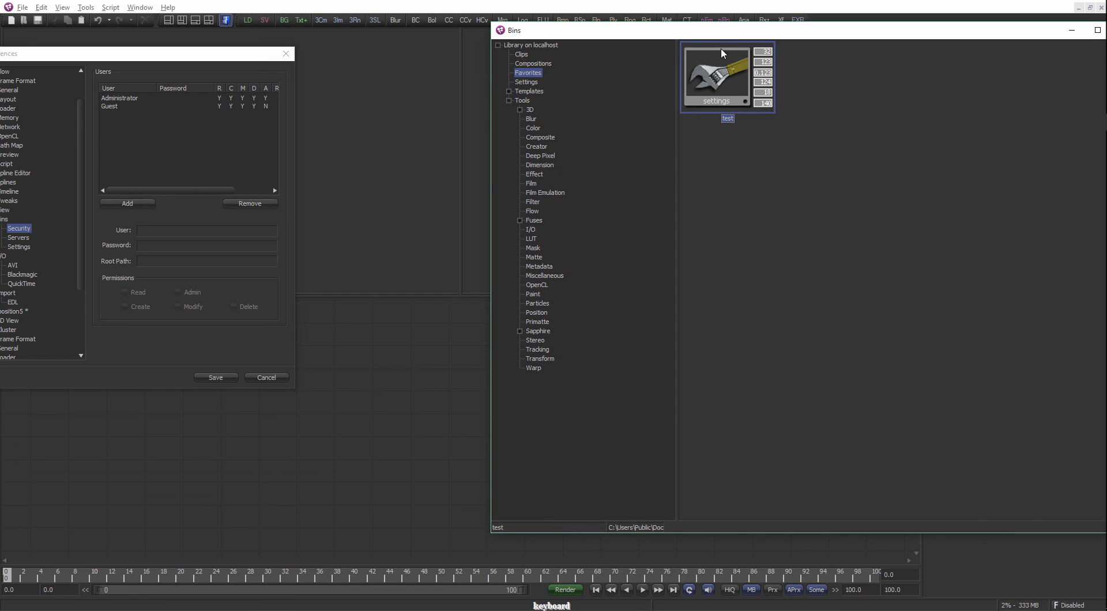
{"action": "left_click_drag", "start_coordinate": [714, 33], "coordinate": [726, 29]}
{"action": "left_click_drag", "start_coordinate": [737, 83], "coordinate": [374, 413]}
{"action": "left_click", "coordinate": [428, 416]}
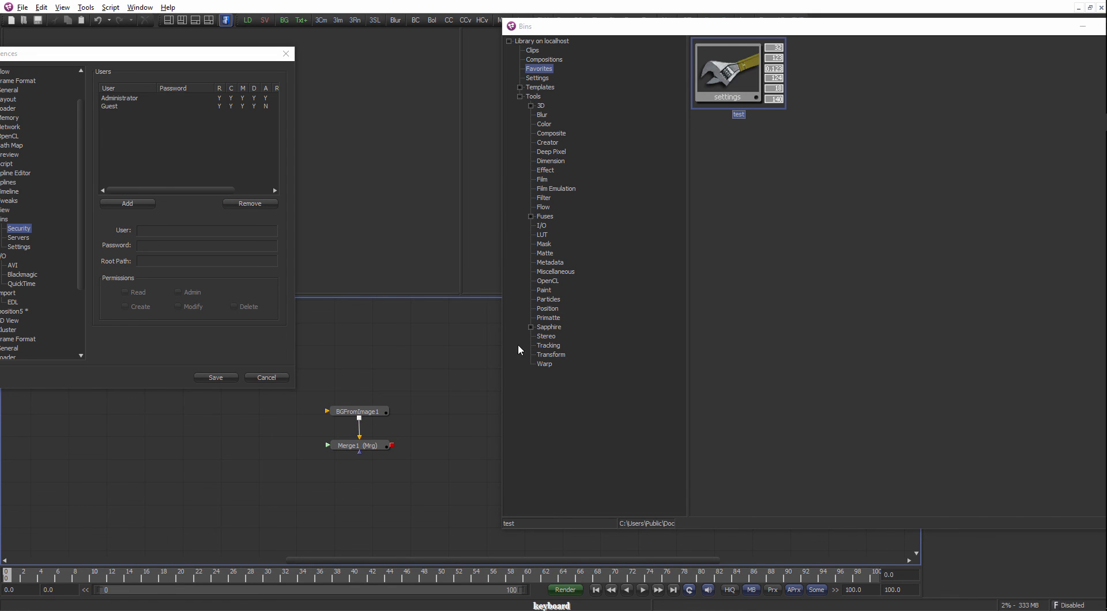
Narrow the Bins window and look through the 3D tools and the Backgrounds, Damage and Design templates.
{"action": "left_click_drag", "start_coordinate": [661, 24], "coordinate": [603, 35]}
{"action": "left_click_drag", "start_coordinate": [692, 50], "coordinate": [587, 37]}
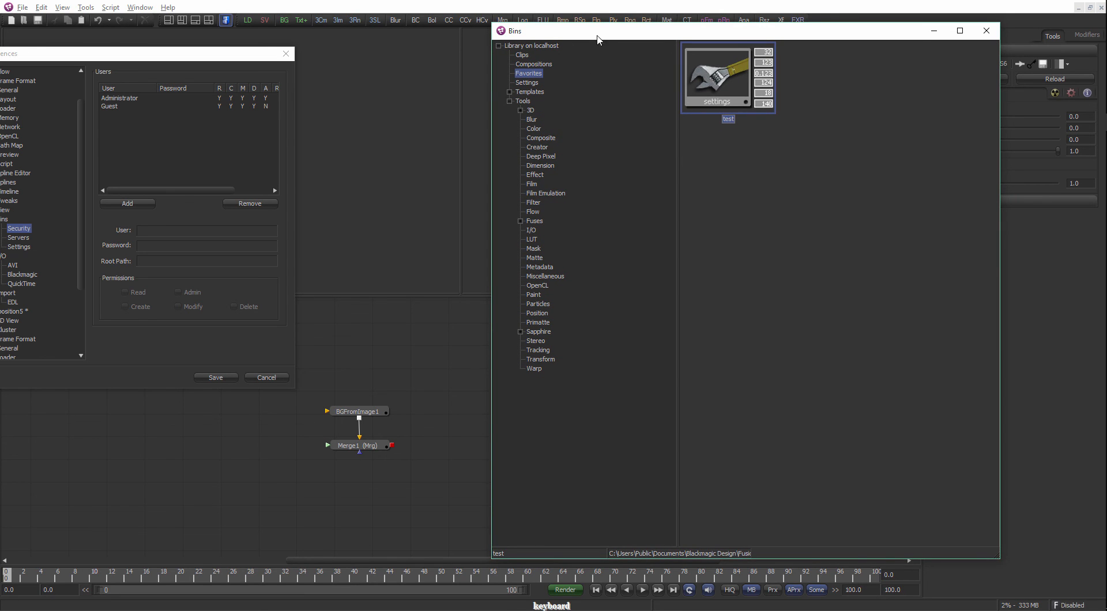
{"action": "left_click", "coordinate": [536, 121]}
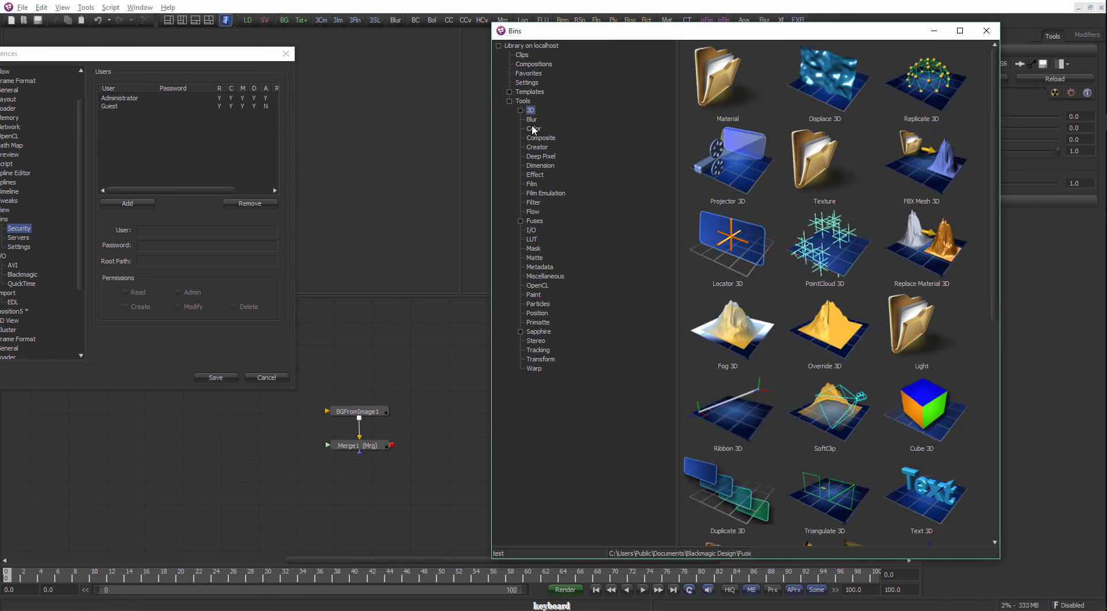
{"action": "left_click", "coordinate": [530, 92]}
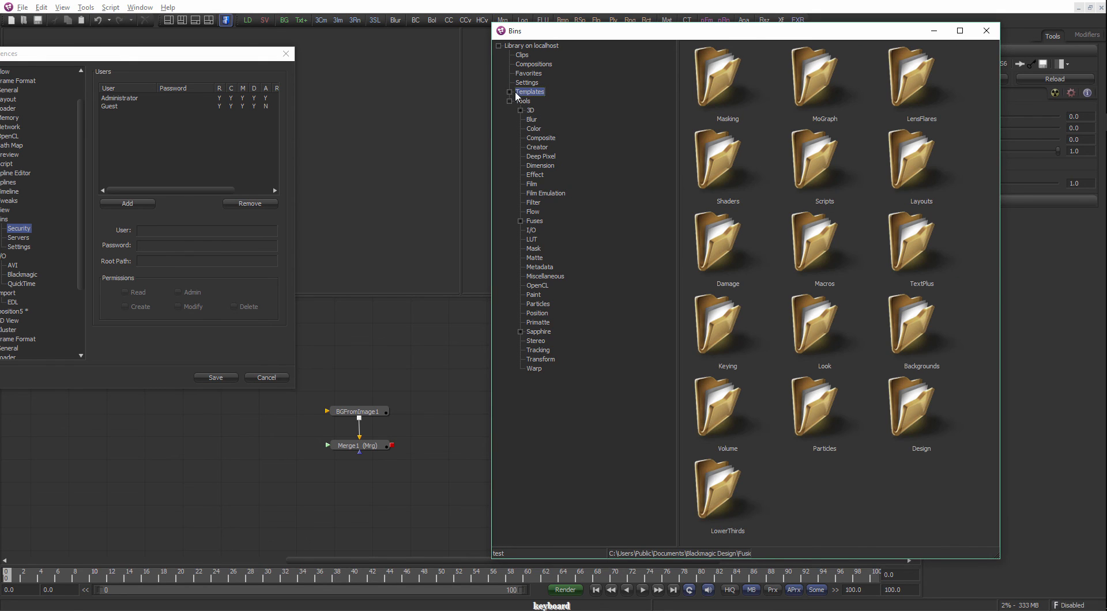
{"action": "left_click", "coordinate": [509, 93]}
{"action": "left_click", "coordinate": [543, 101]}
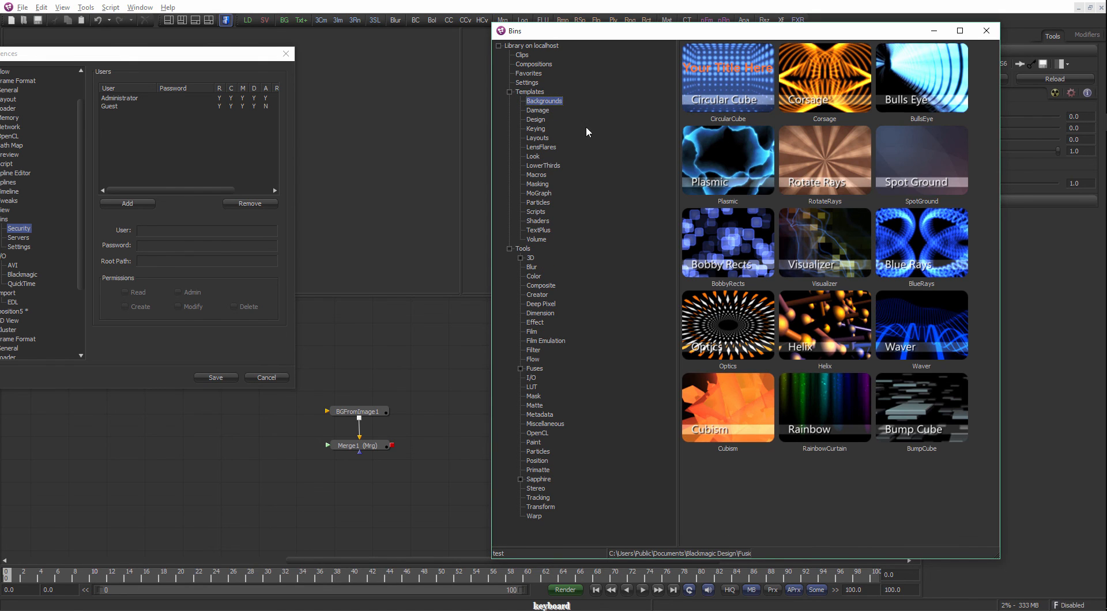
{"action": "left_click", "coordinate": [537, 110]}
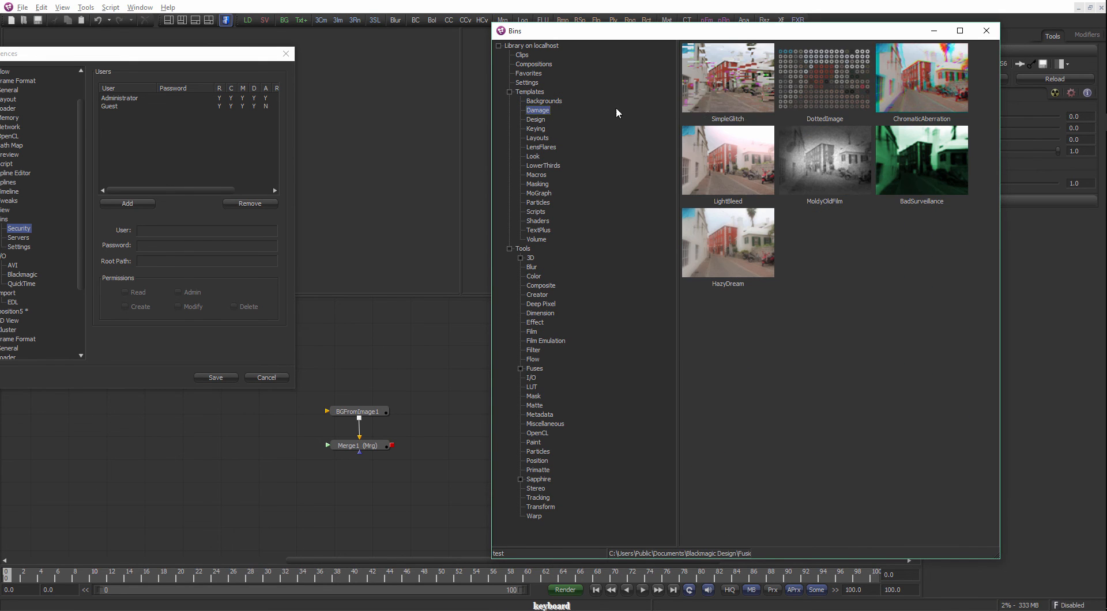
{"action": "left_click", "coordinate": [536, 121]}
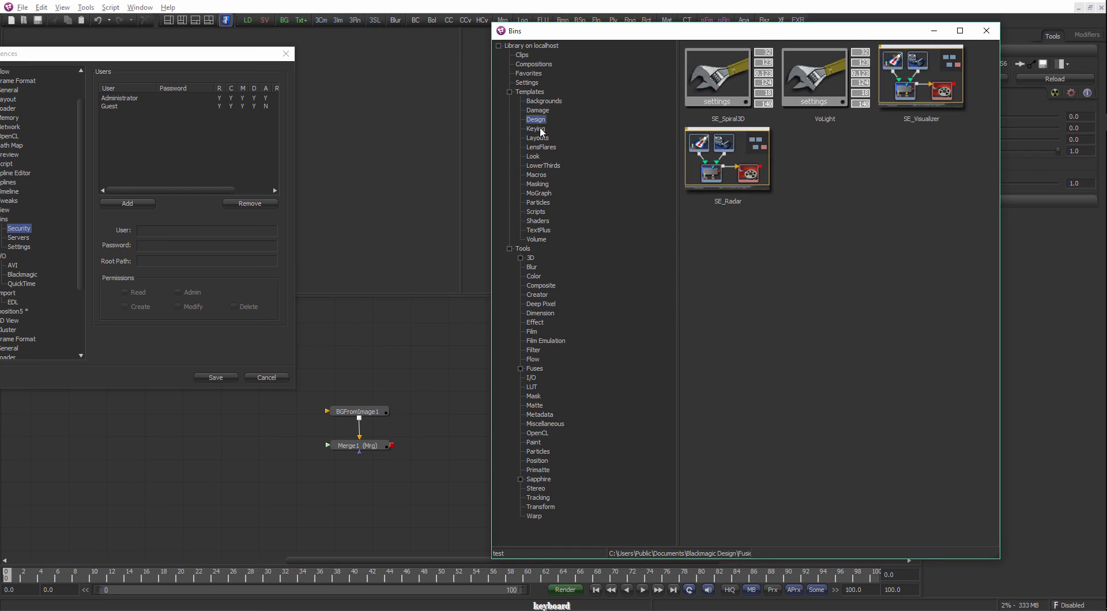
Add the SE_Spiral3D template from the Design bin to the flow above the BGFromImage node.
{"action": "left_click", "coordinate": [894, 87]}
{"action": "left_click", "coordinate": [734, 118]}
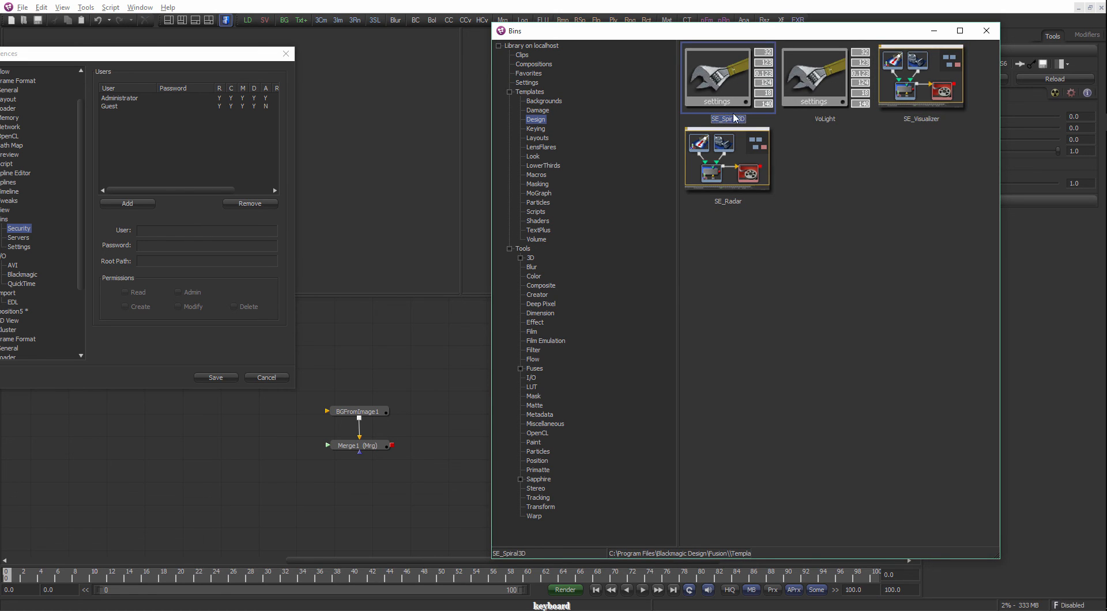
{"action": "left_click_drag", "start_coordinate": [707, 80], "coordinate": [382, 369]}
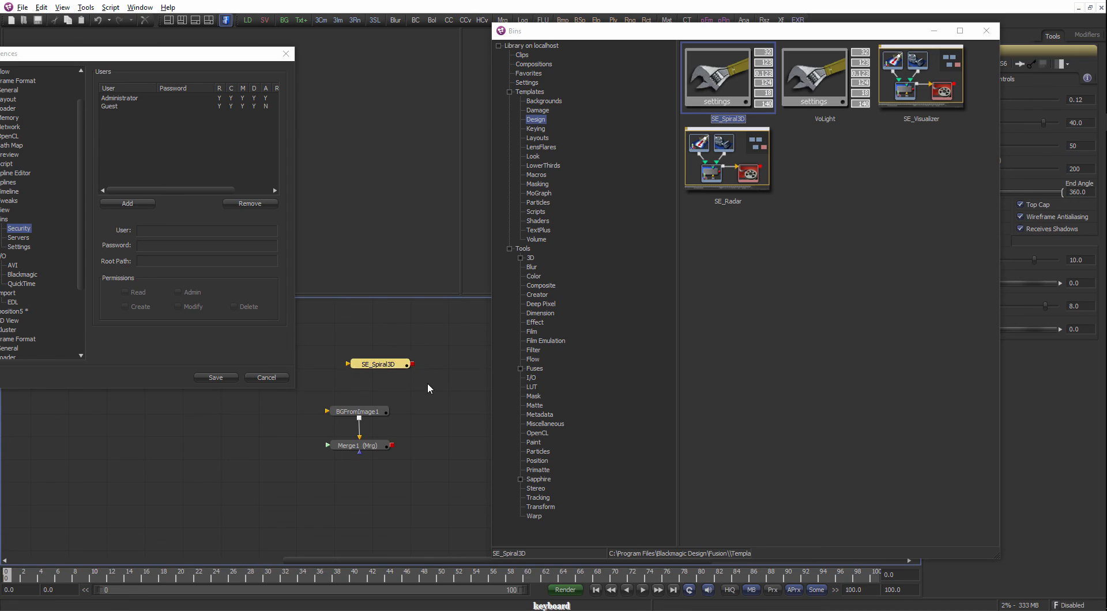
Collapse the Templates library and look through the tool categories in the bins, including Sapphire and LUT.
{"action": "left_click", "coordinate": [896, 93]}
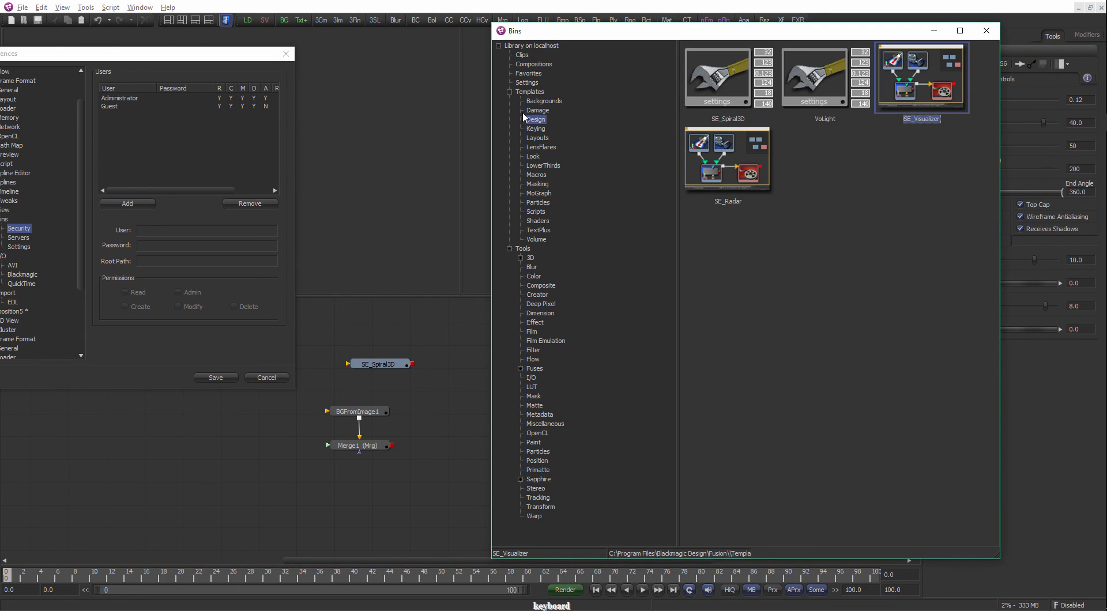
{"action": "left_click", "coordinate": [509, 93]}
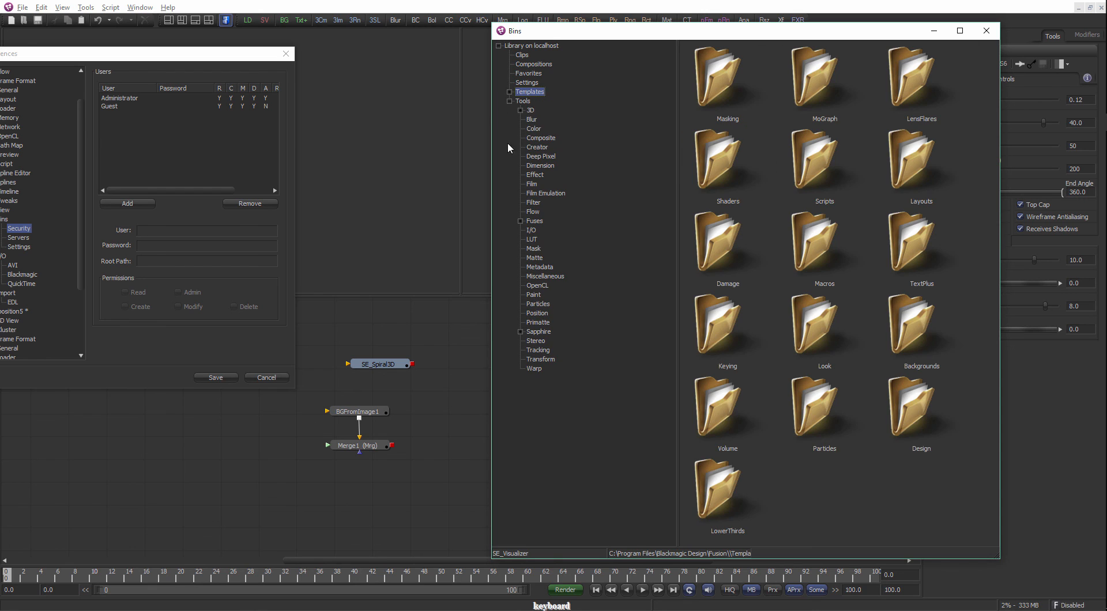
{"action": "left_click", "coordinate": [538, 204]}
{"action": "left_click", "coordinate": [533, 232]}
{"action": "left_click", "coordinate": [539, 268]}
{"action": "left_click", "coordinate": [547, 304]}
{"action": "left_click", "coordinate": [543, 331]}
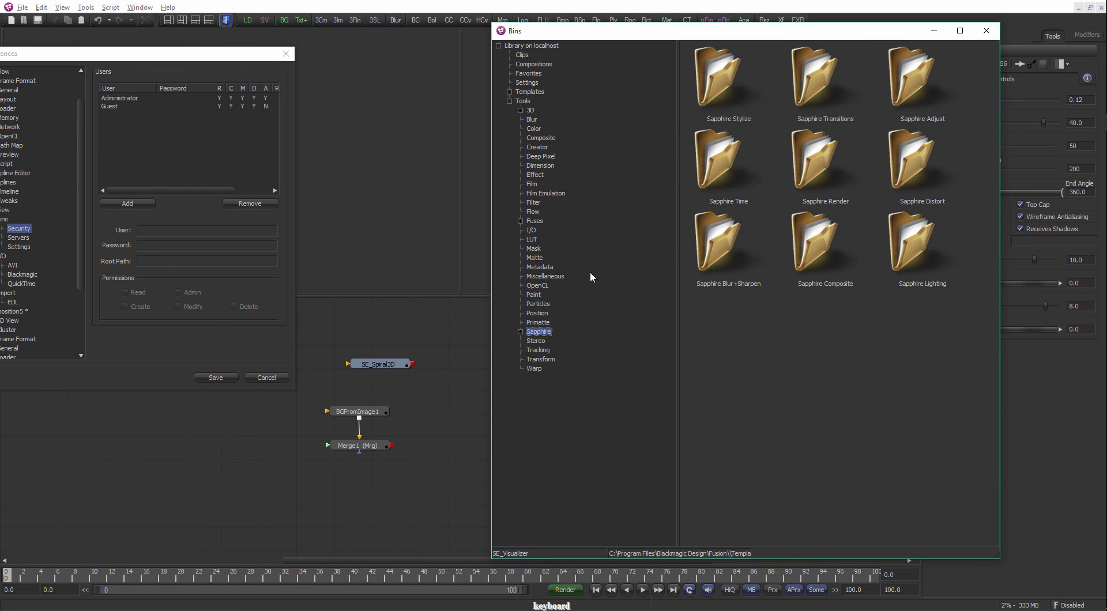
{"action": "left_click", "coordinate": [533, 248]}
{"action": "left_click", "coordinate": [532, 239]}
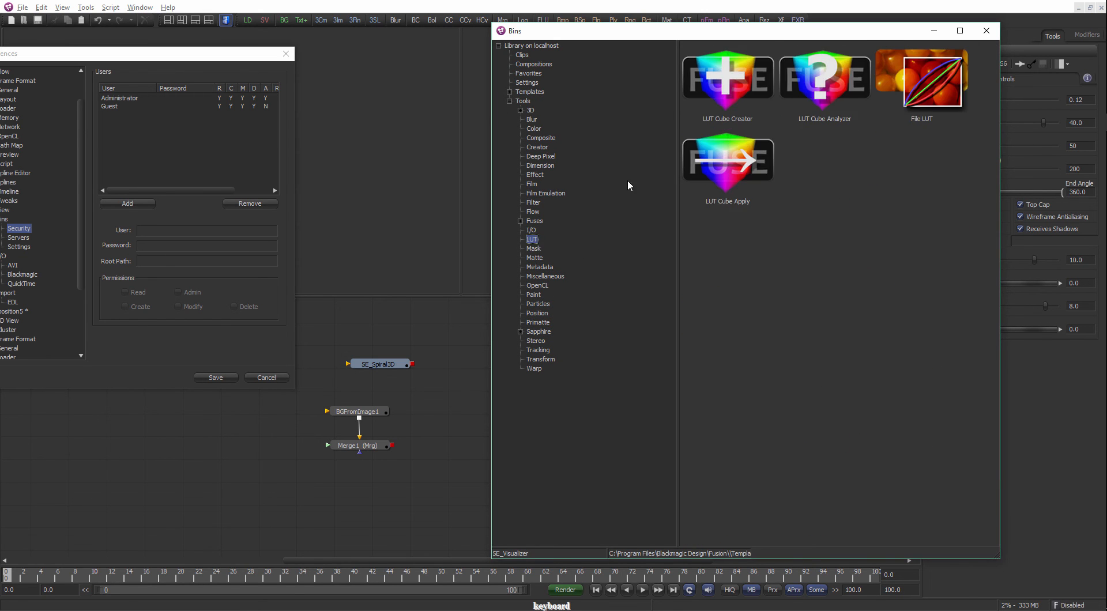
Close the Bins window and move the Preferences window to the middle of the workspace.
{"action": "left_click", "coordinate": [985, 31]}
{"action": "left_click_drag", "start_coordinate": [220, 56], "coordinate": [689, 81]}
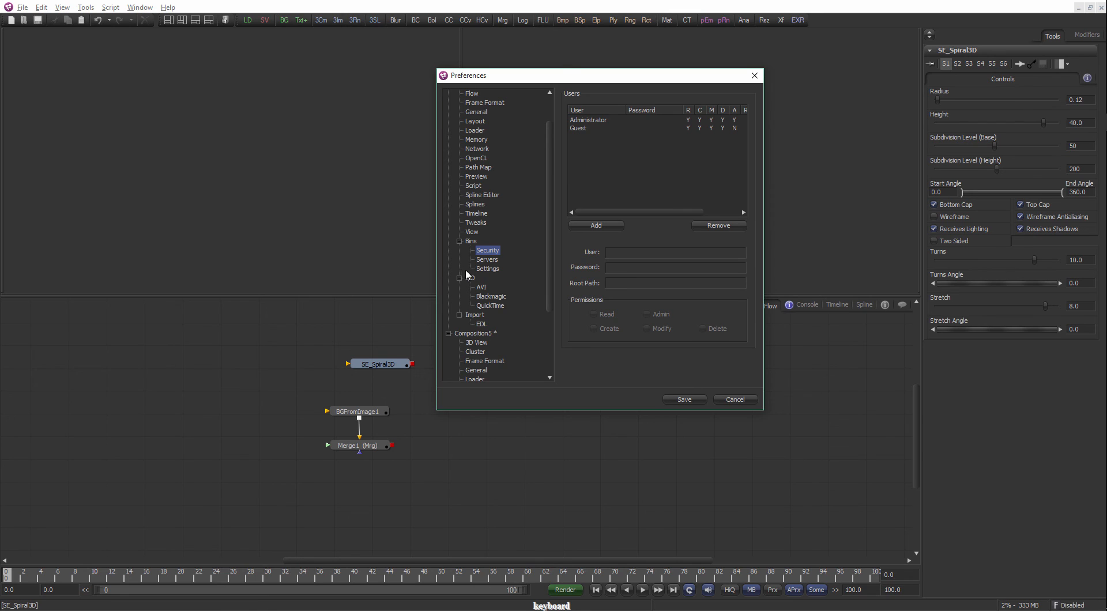
{"action": "mouse_move", "coordinate": [576, 77]}
{"action": "left_mouse_down"}
{"action": "mouse_move", "coordinate": [547, 83]}
{"action": "mouse_move", "coordinate": [596, 71]}
{"action": "mouse_move", "coordinate": [590, 86]}
{"action": "mouse_move", "coordinate": [603, 87]}
{"action": "mouse_move", "coordinate": [596, 79]}
{"action": "left_mouse_up"}
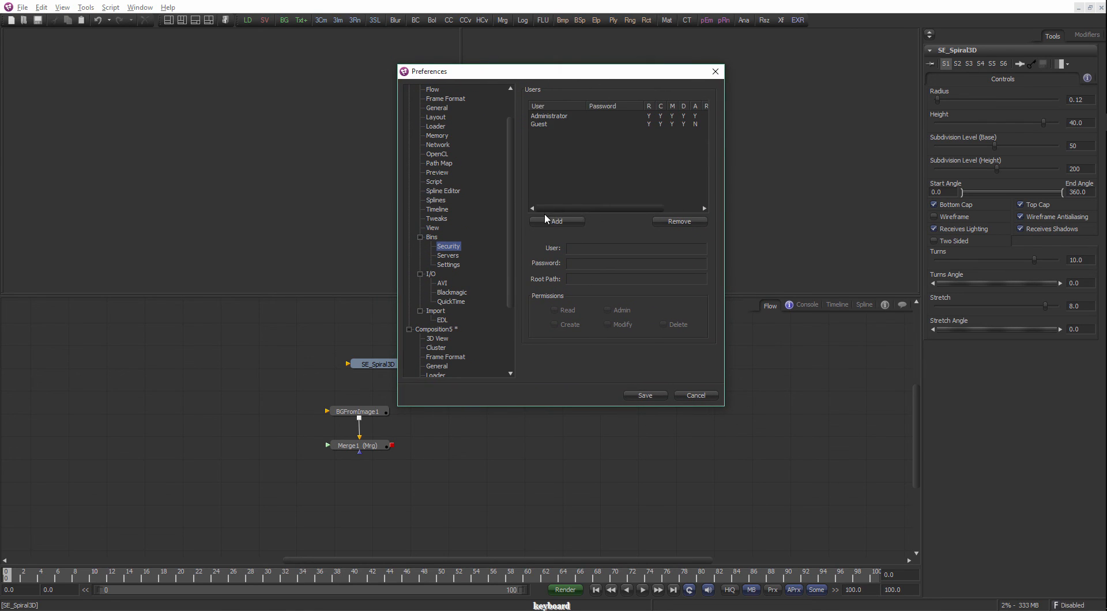
{"action": "mouse_move", "coordinate": [562, 78]}
{"action": "left_mouse_down"}
{"action": "mouse_move", "coordinate": [598, 76]}
{"action": "mouse_move", "coordinate": [565, 75]}
{"action": "left_mouse_up"}
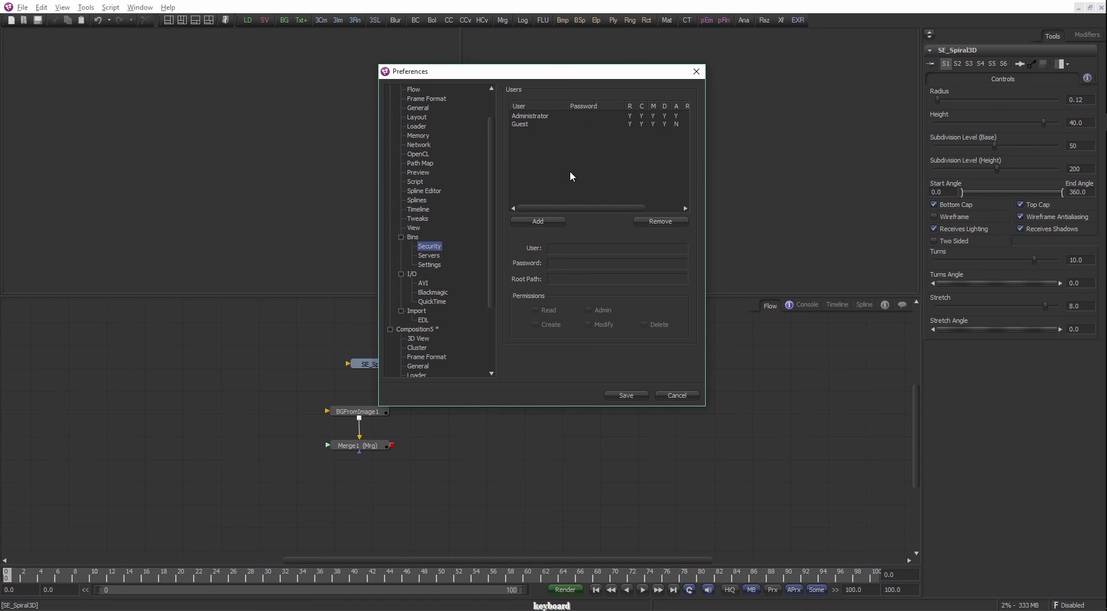
{"action": "left_click_drag", "start_coordinate": [564, 74], "coordinate": [553, 70]}
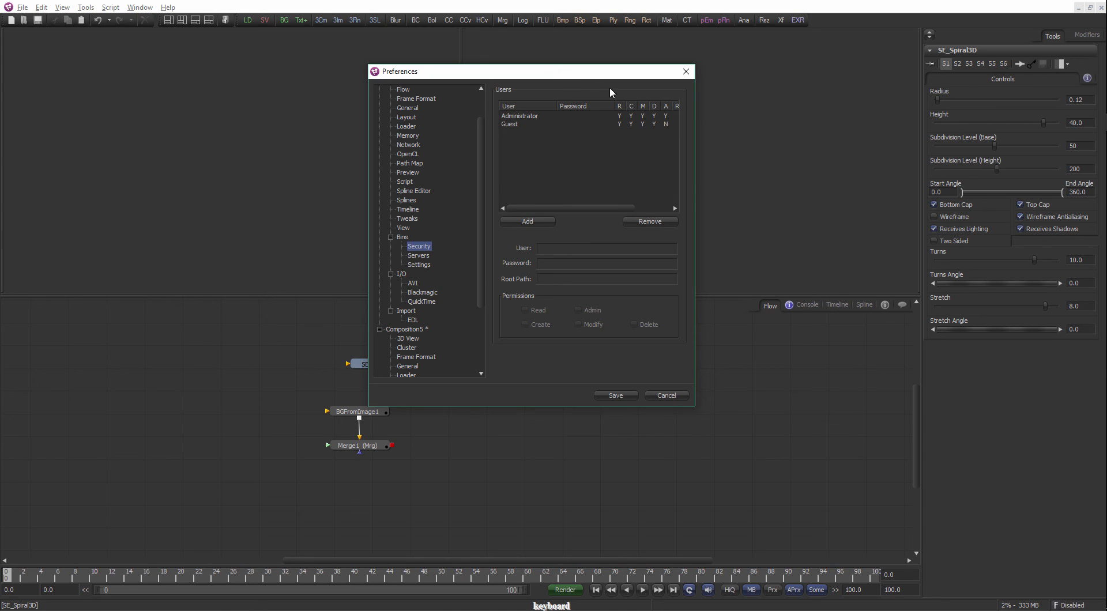
{"action": "left_click_drag", "start_coordinate": [550, 74], "coordinate": [576, 74]}
Add a blank server entry to the Bins server preferences and view the Bins stamp and startup settings.
{"action": "left_click", "coordinate": [439, 258]}
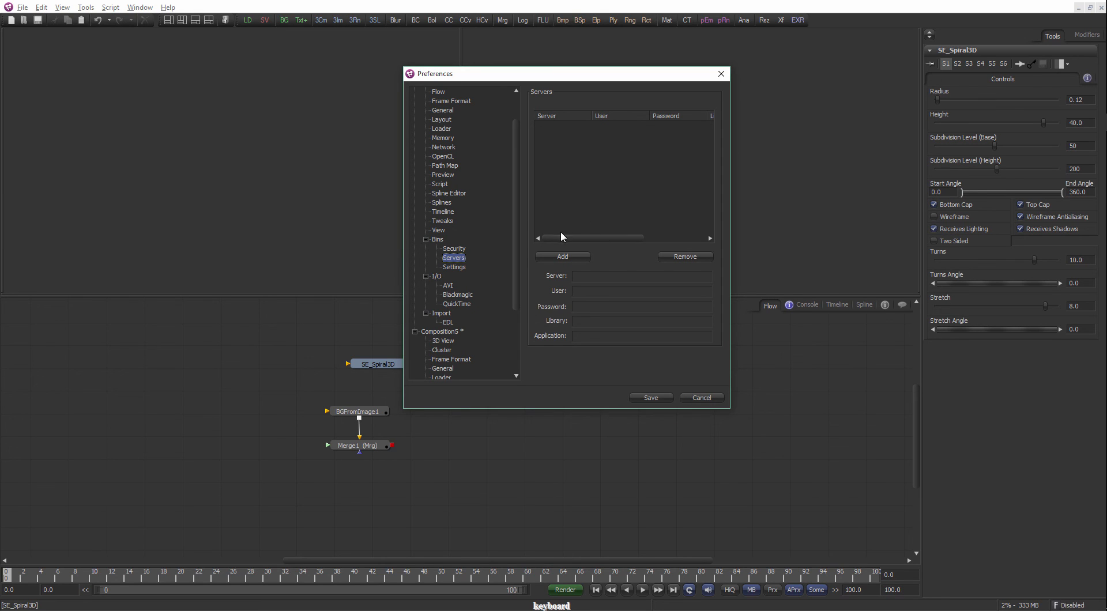
{"action": "left_click", "coordinate": [571, 255]}
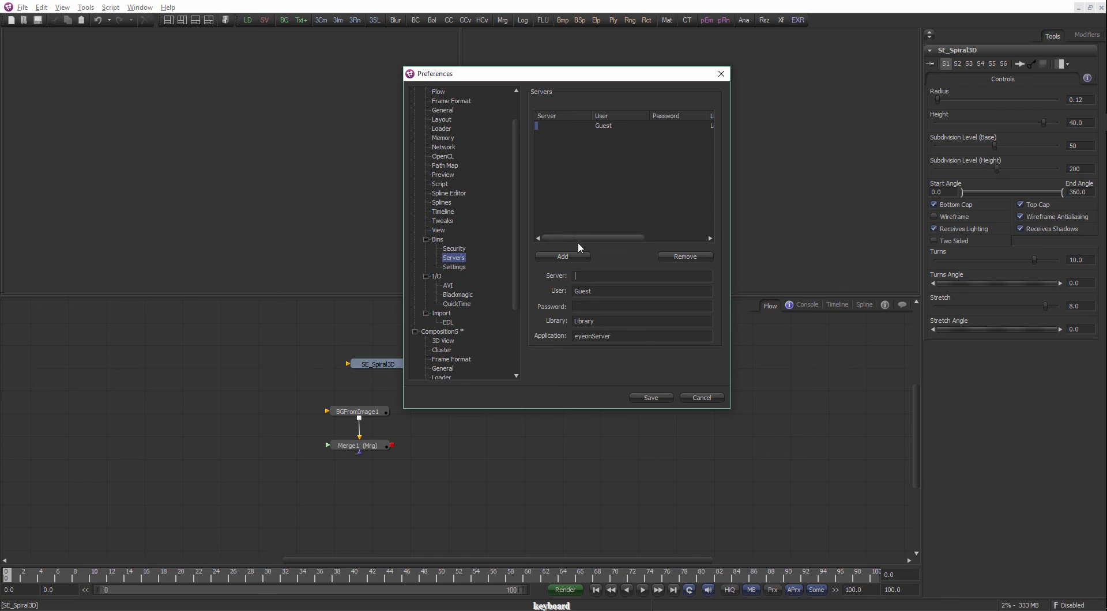
{"action": "left_click", "coordinate": [460, 267]}
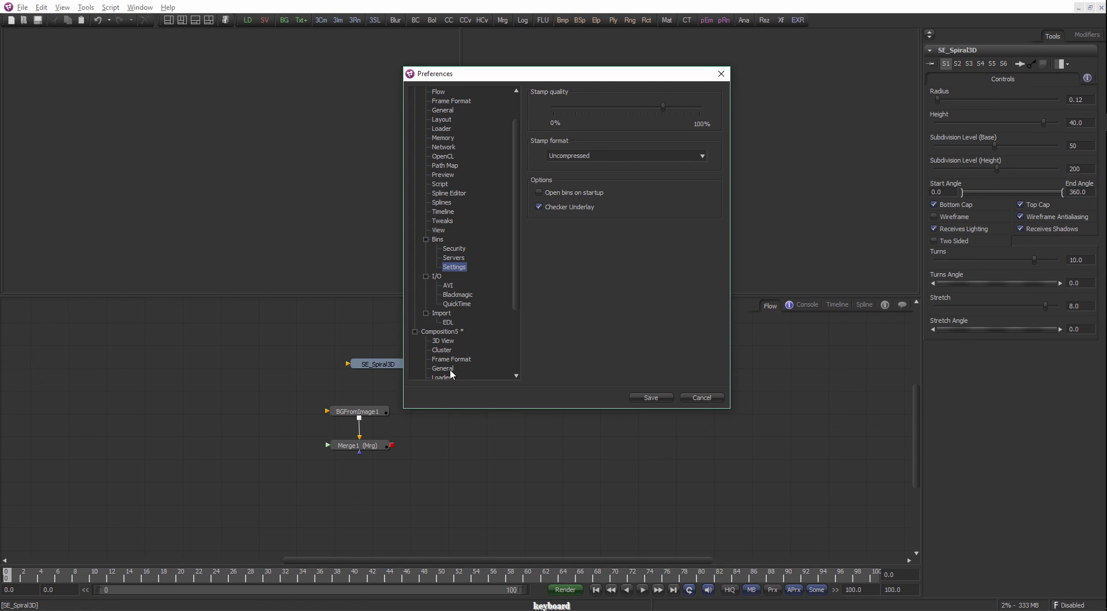
Examine the Blackmagic device and output format options in the global I/O preferences.
{"action": "left_click", "coordinate": [450, 295]}
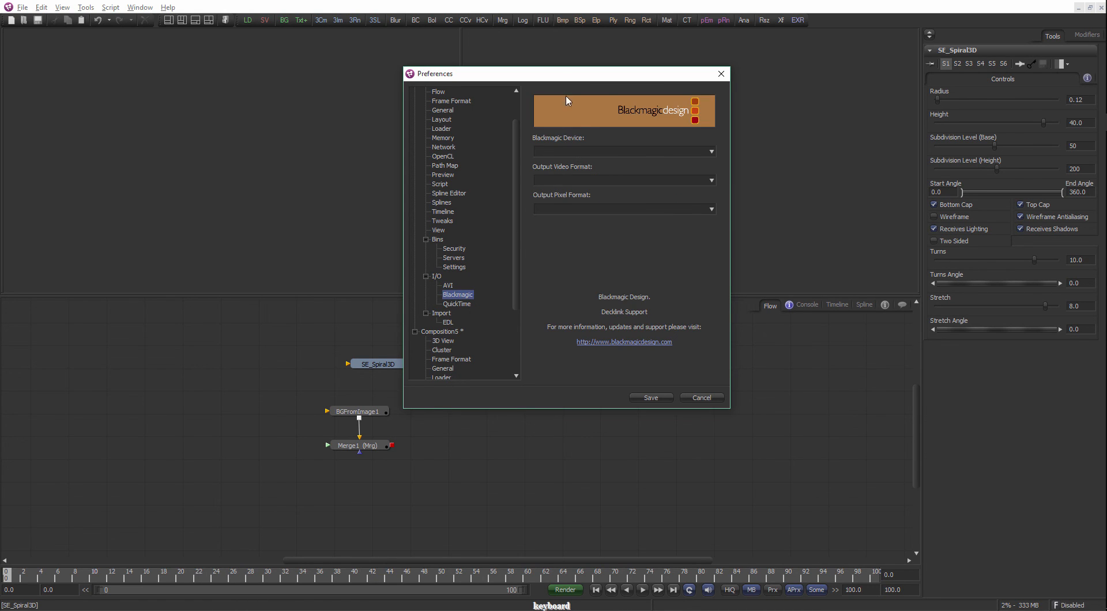
{"action": "left_click_drag", "start_coordinate": [565, 79], "coordinate": [563, 74]}
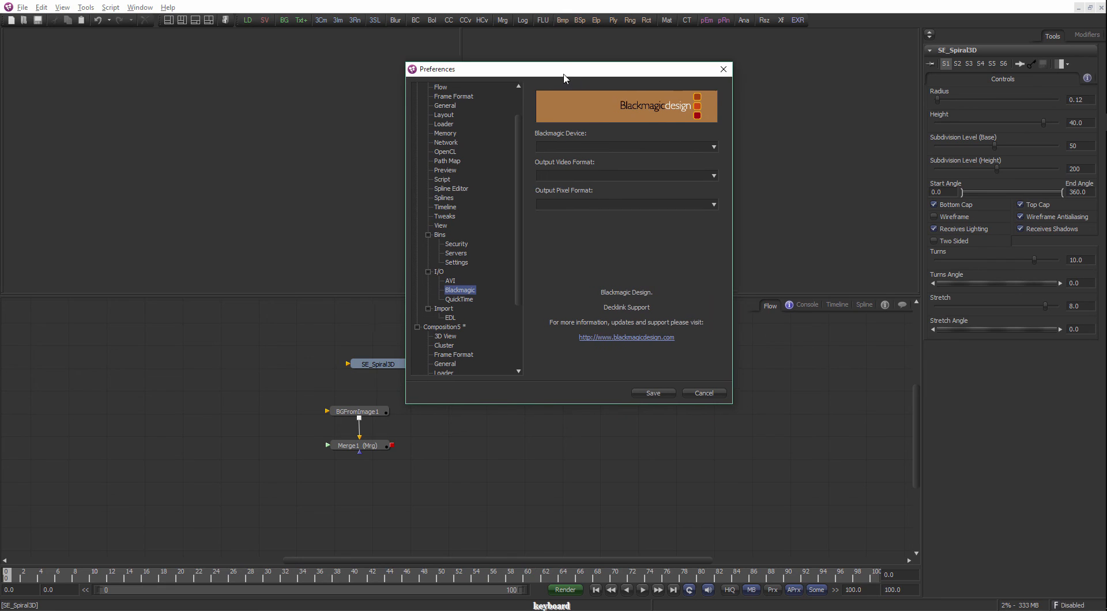
{"action": "left_click", "coordinate": [705, 148]}
{"action": "left_click", "coordinate": [686, 167]}
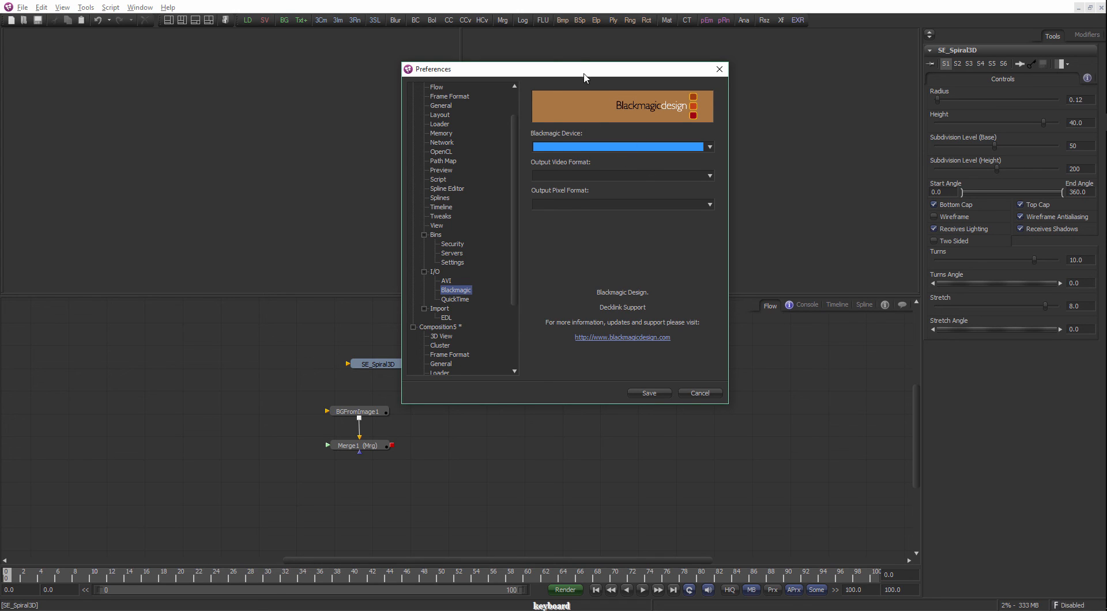
{"action": "left_click_drag", "start_coordinate": [585, 78], "coordinate": [662, 51]}
{"action": "left_click_drag", "start_coordinate": [552, 258], "coordinate": [527, 365]}
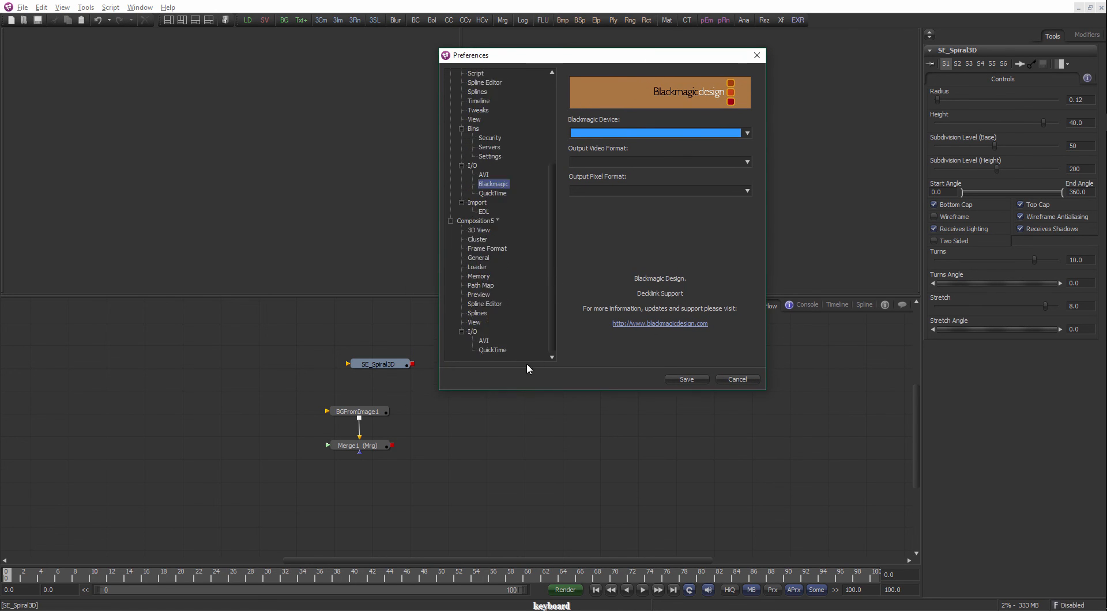
Review the EDL import options and the list of global preferences, and close Preferences without saving.
{"action": "left_click", "coordinate": [484, 212]}
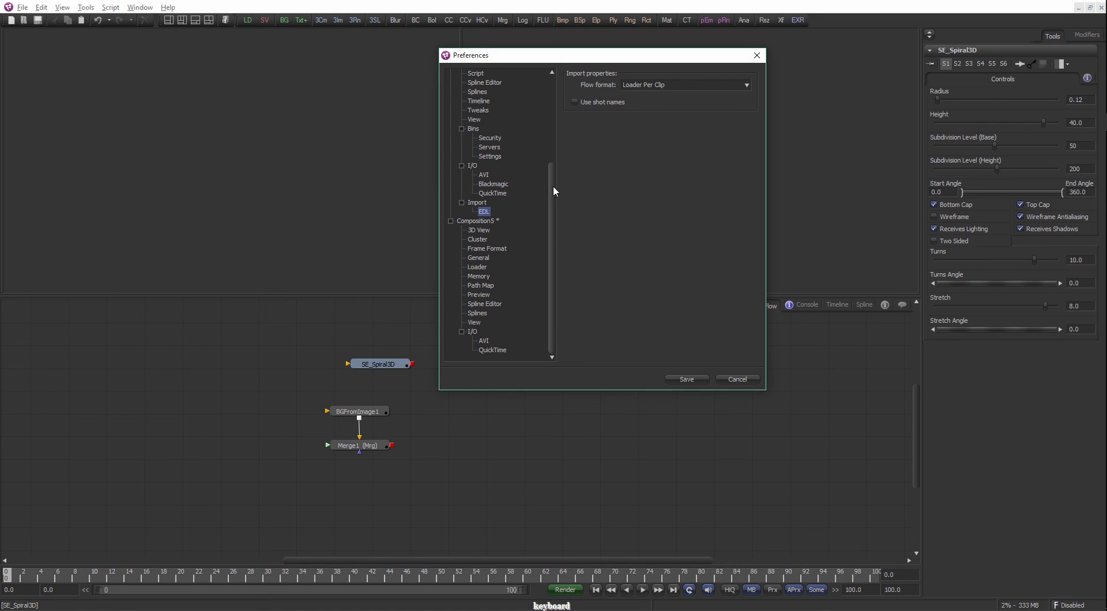
{"action": "left_click_drag", "start_coordinate": [553, 193], "coordinate": [549, 106]}
{"action": "left_click_drag", "start_coordinate": [637, 55], "coordinate": [577, 77]}
{"action": "left_click_drag", "start_coordinate": [553, 122], "coordinate": [551, 116]}
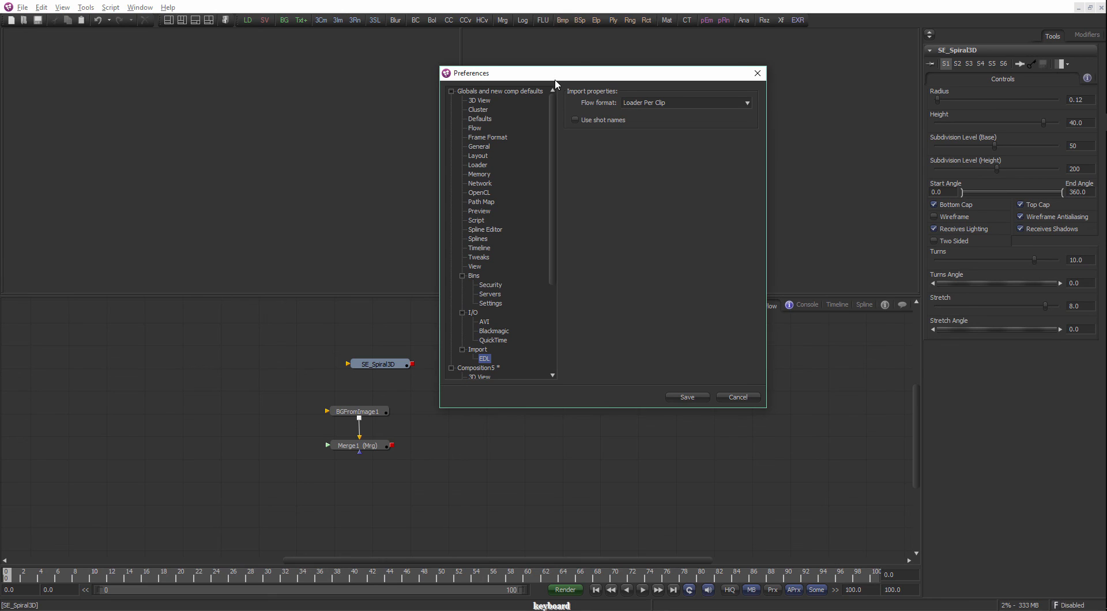
{"action": "left_click_drag", "start_coordinate": [556, 75], "coordinate": [553, 79]}
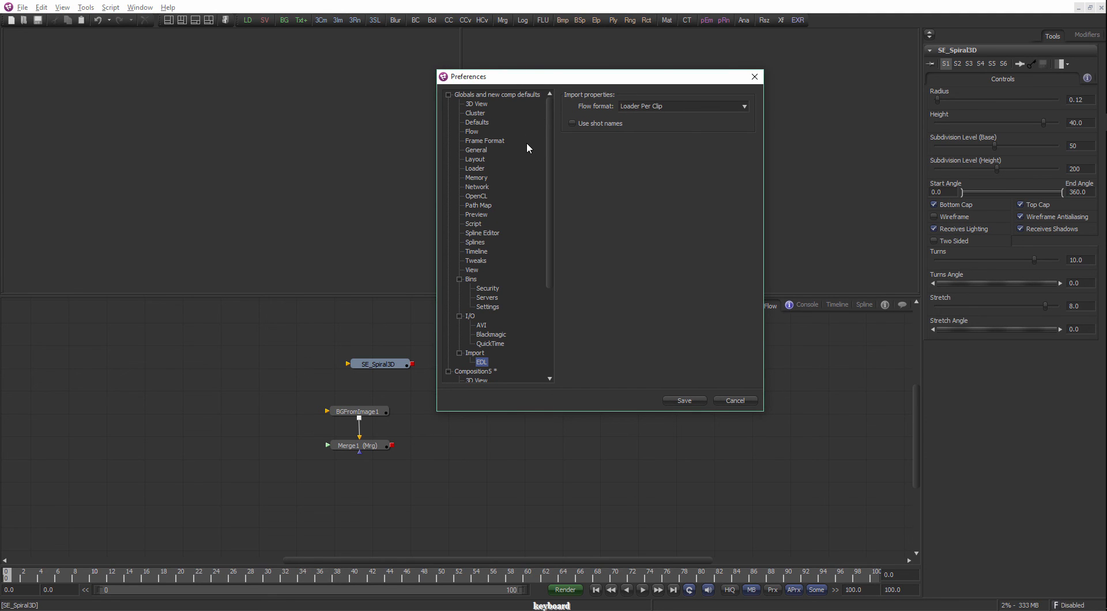
{"action": "left_click_drag", "start_coordinate": [589, 76], "coordinate": [585, 102]}
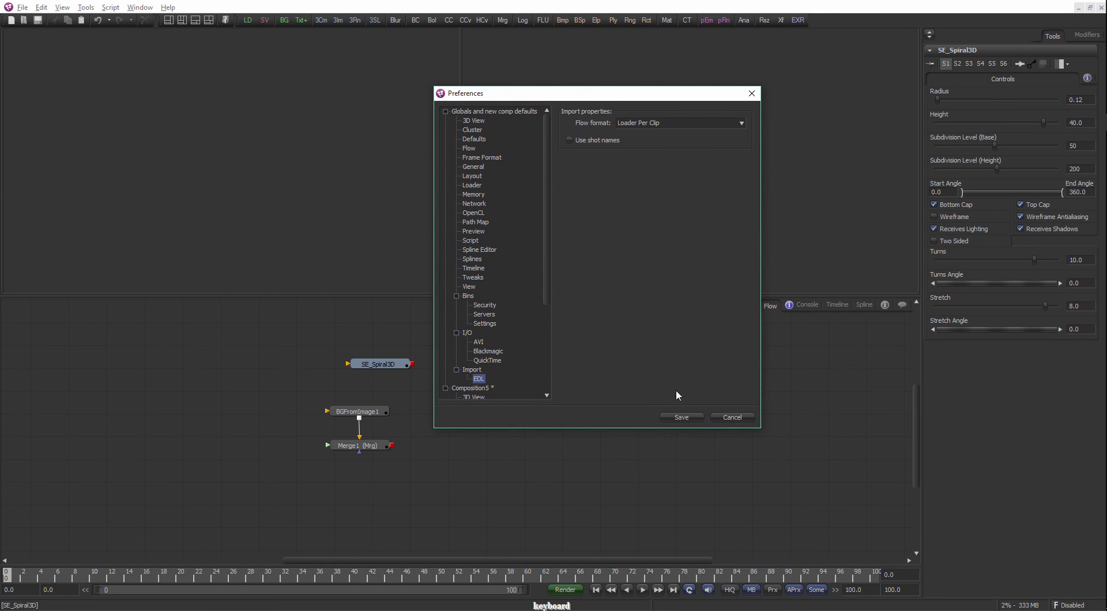
{"action": "left_click", "coordinate": [730, 418]}
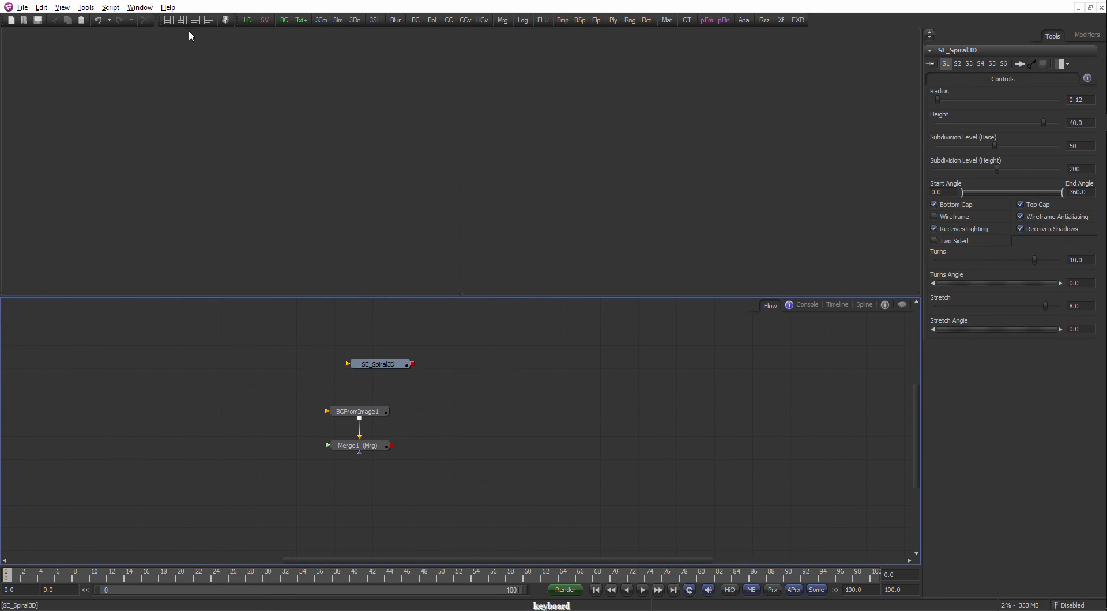
{"action": "left_click", "coordinate": [167, 7]}
{"action": "mouse_move", "coordinate": [42, 12]}
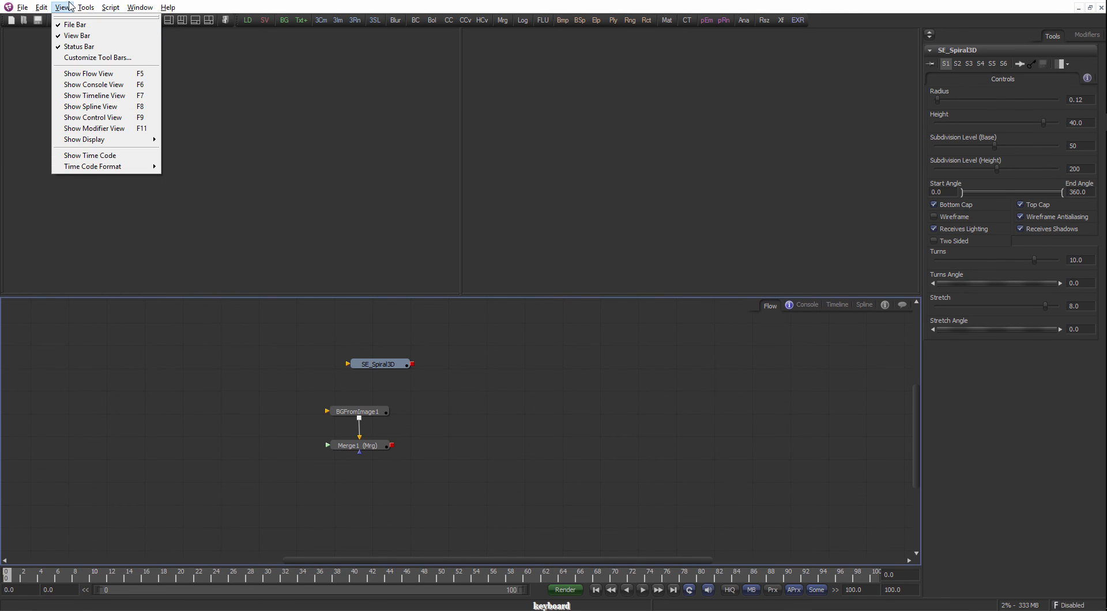
{"action": "key", "text": "Right"}
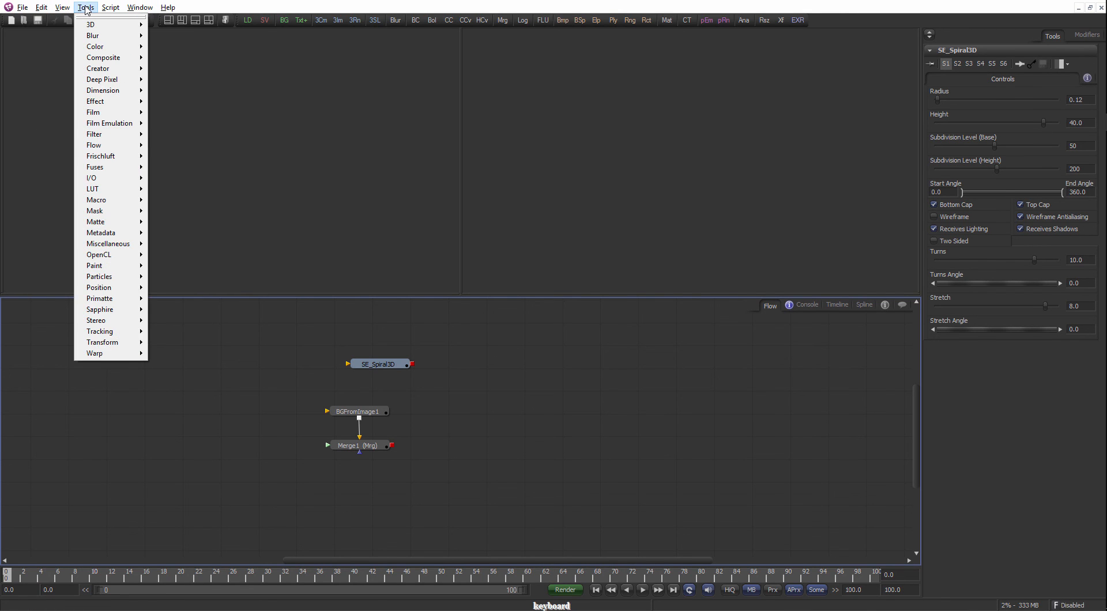
{"action": "mouse_move", "coordinate": [110, 7]}
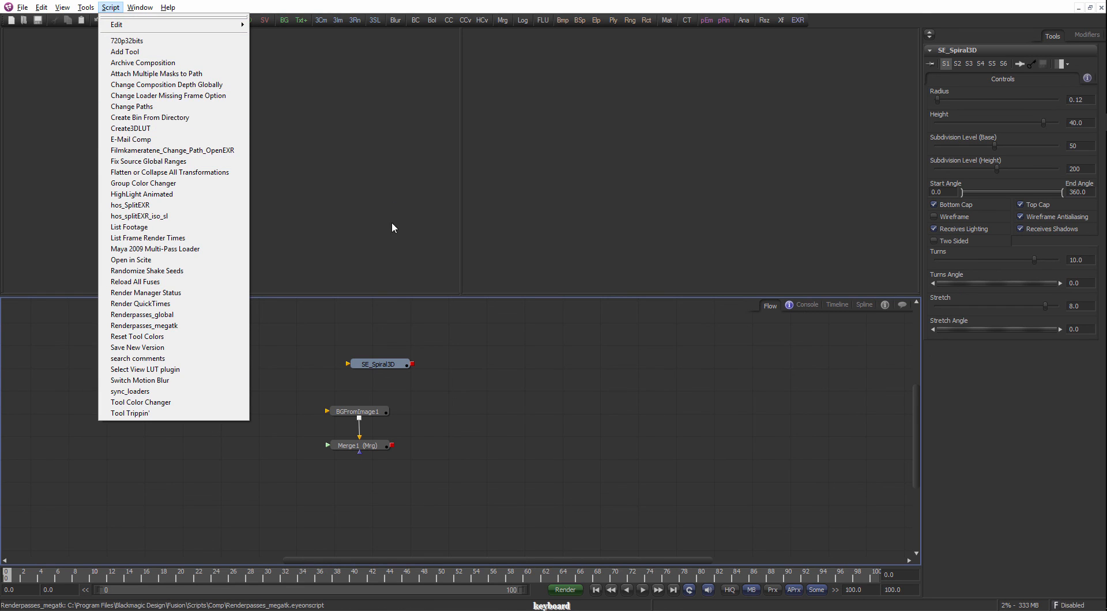
{"action": "left_click", "coordinate": [707, 440]}
Widen the tool controls area and show the controls of the BGFromImage1 and SE_Spiral3D nodes in it.
{"action": "left_click_drag", "start_coordinate": [544, 298], "coordinate": [543, 287]}
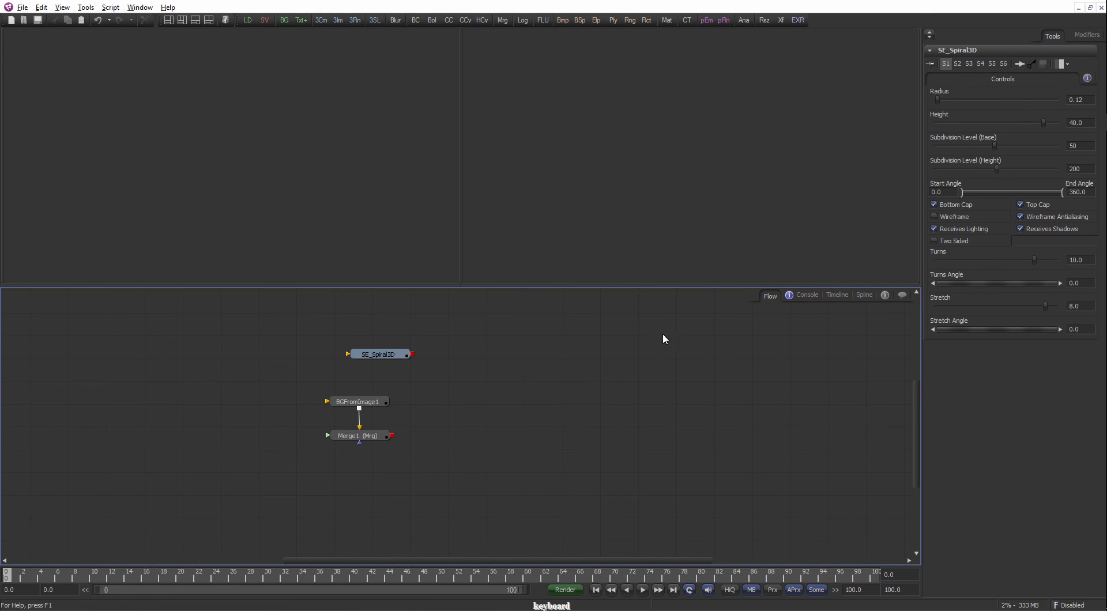
{"action": "left_click_drag", "start_coordinate": [918, 250], "coordinate": [739, 259]}
{"action": "left_click", "coordinate": [362, 402]}
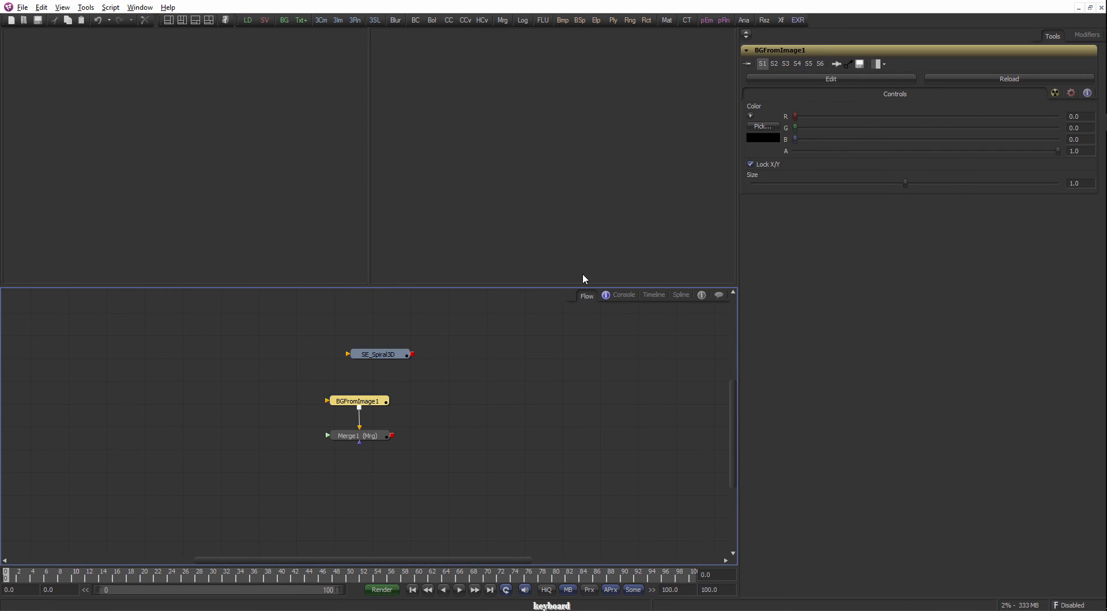
{"action": "left_click", "coordinate": [390, 358]}
{"action": "left_click_drag", "start_coordinate": [739, 214], "coordinate": [752, 216]}
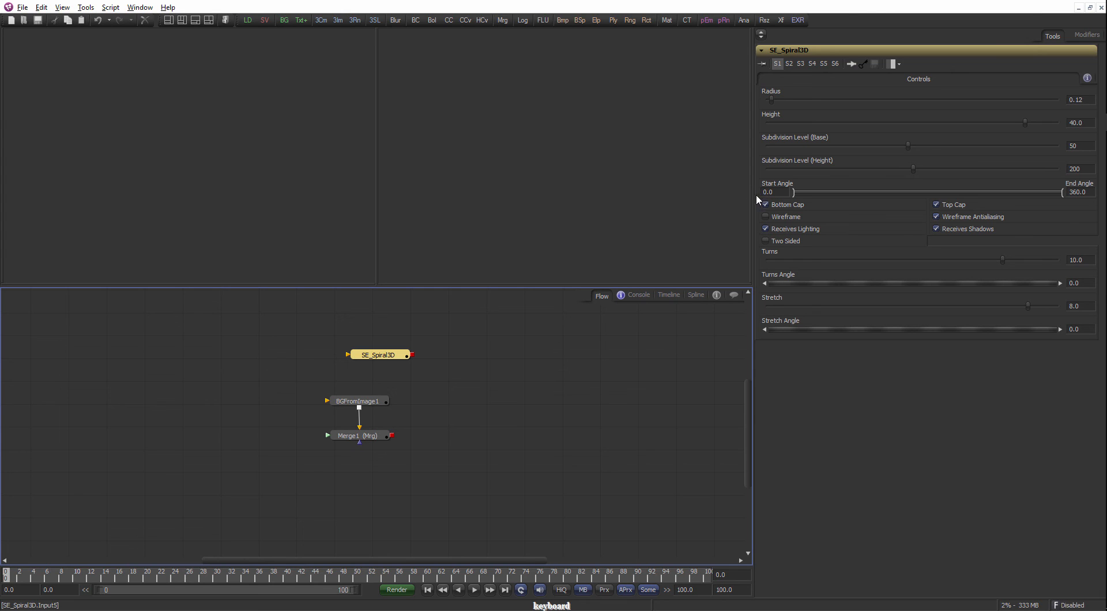
{"action": "left_click_drag", "start_coordinate": [754, 196], "coordinate": [756, 196]}
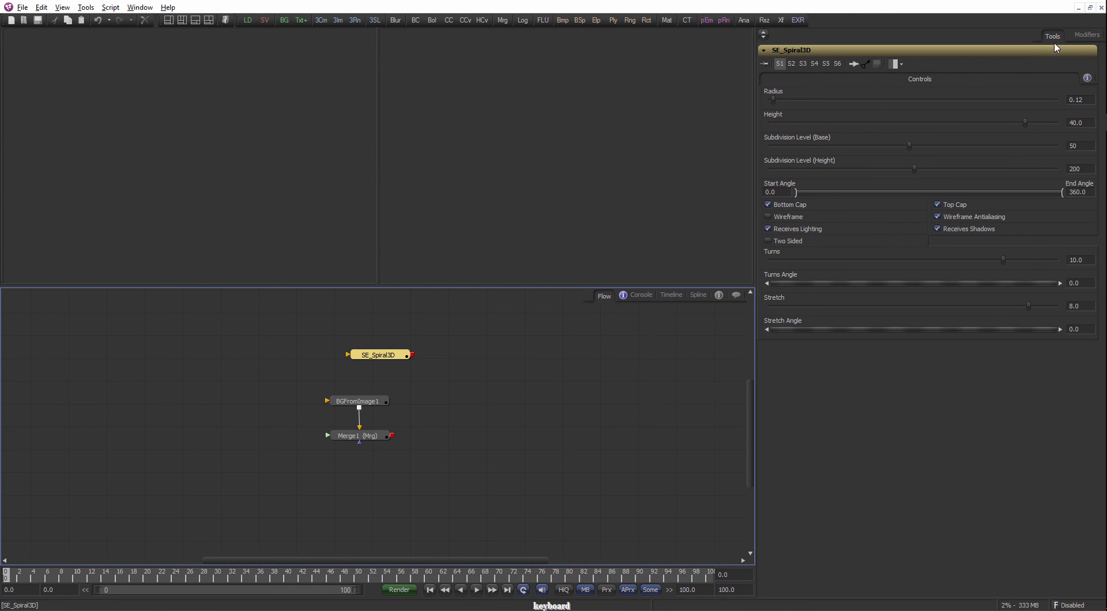
Reduce the height of the flow area slightly and look at the Modifiers and Timeline views, returning to the flow.
{"action": "left_click", "coordinate": [1086, 36]}
{"action": "left_click", "coordinate": [1052, 36]}
{"action": "left_click", "coordinate": [437, 291]}
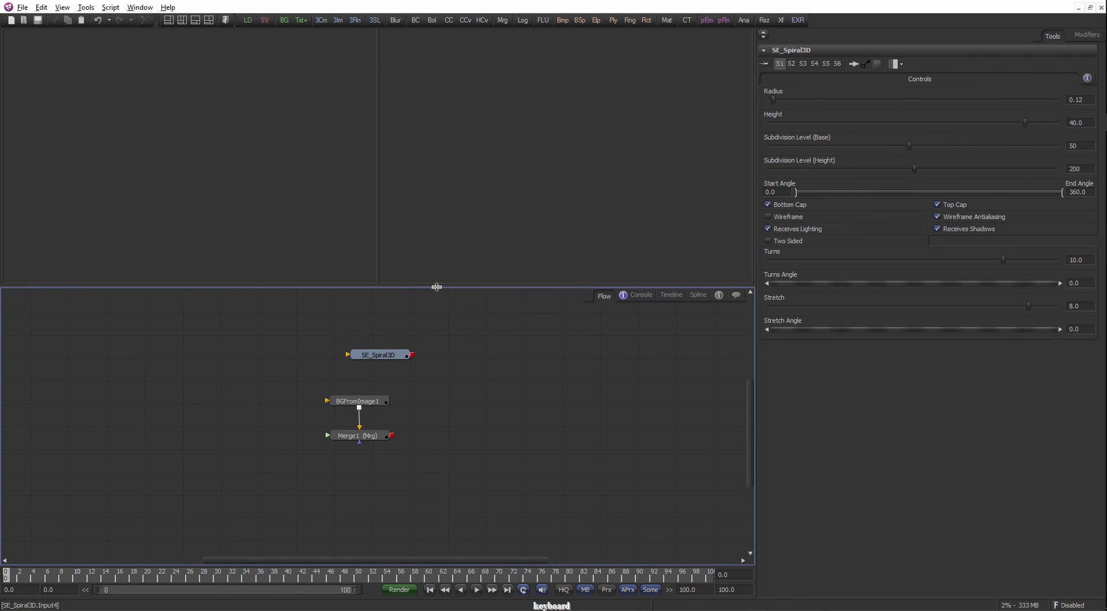
{"action": "left_click_drag", "start_coordinate": [436, 286], "coordinate": [433, 307]}
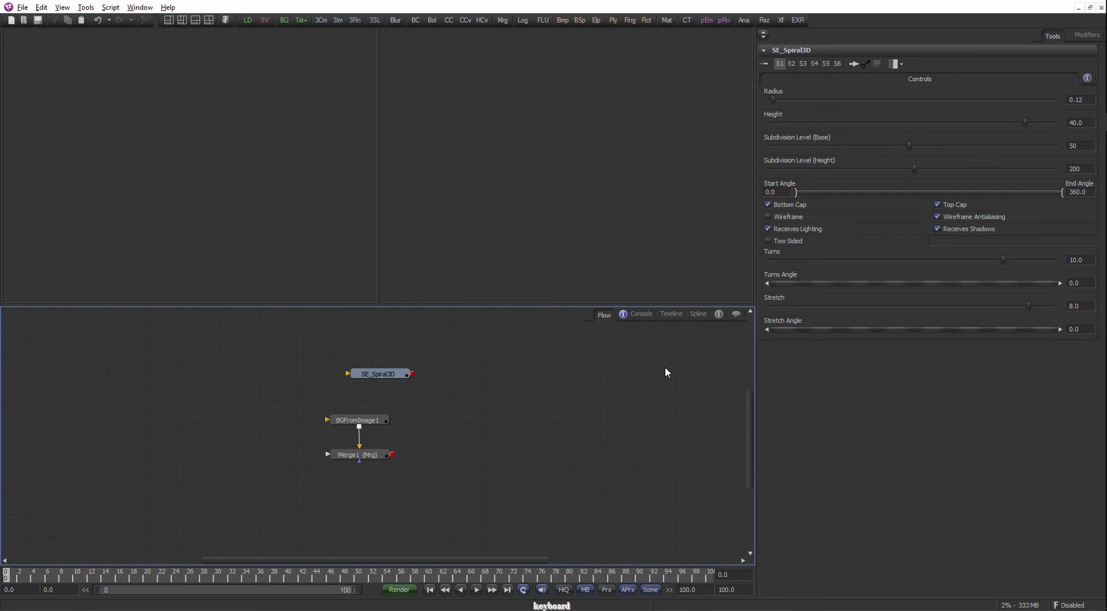
{"action": "left_click", "coordinate": [670, 314]}
{"action": "left_click", "coordinate": [610, 314]}
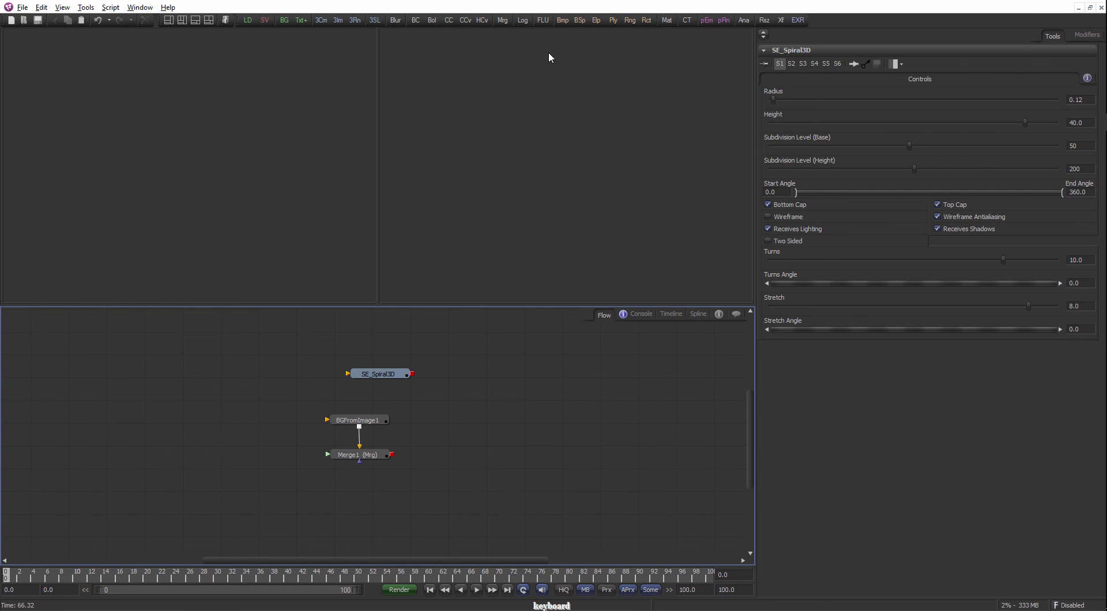